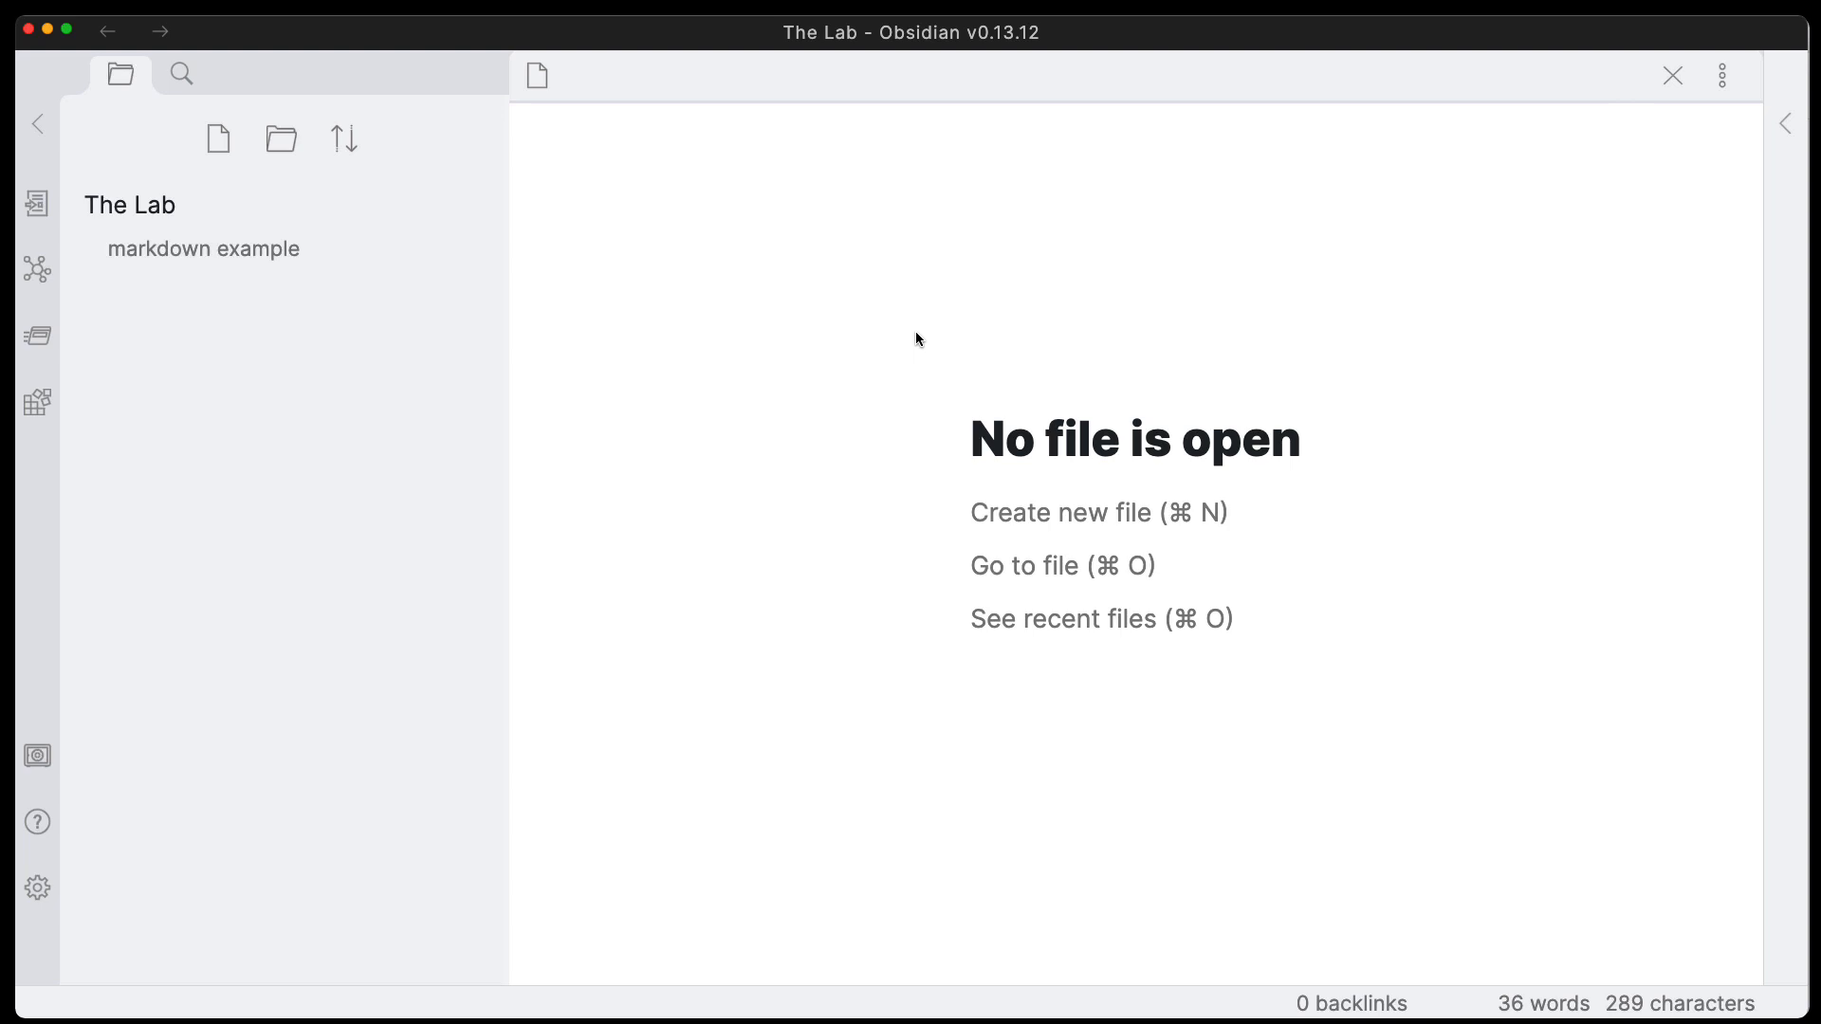
Search the community plugins for "kan", then install and enable the Kanban plugin.
left_click(37, 887)
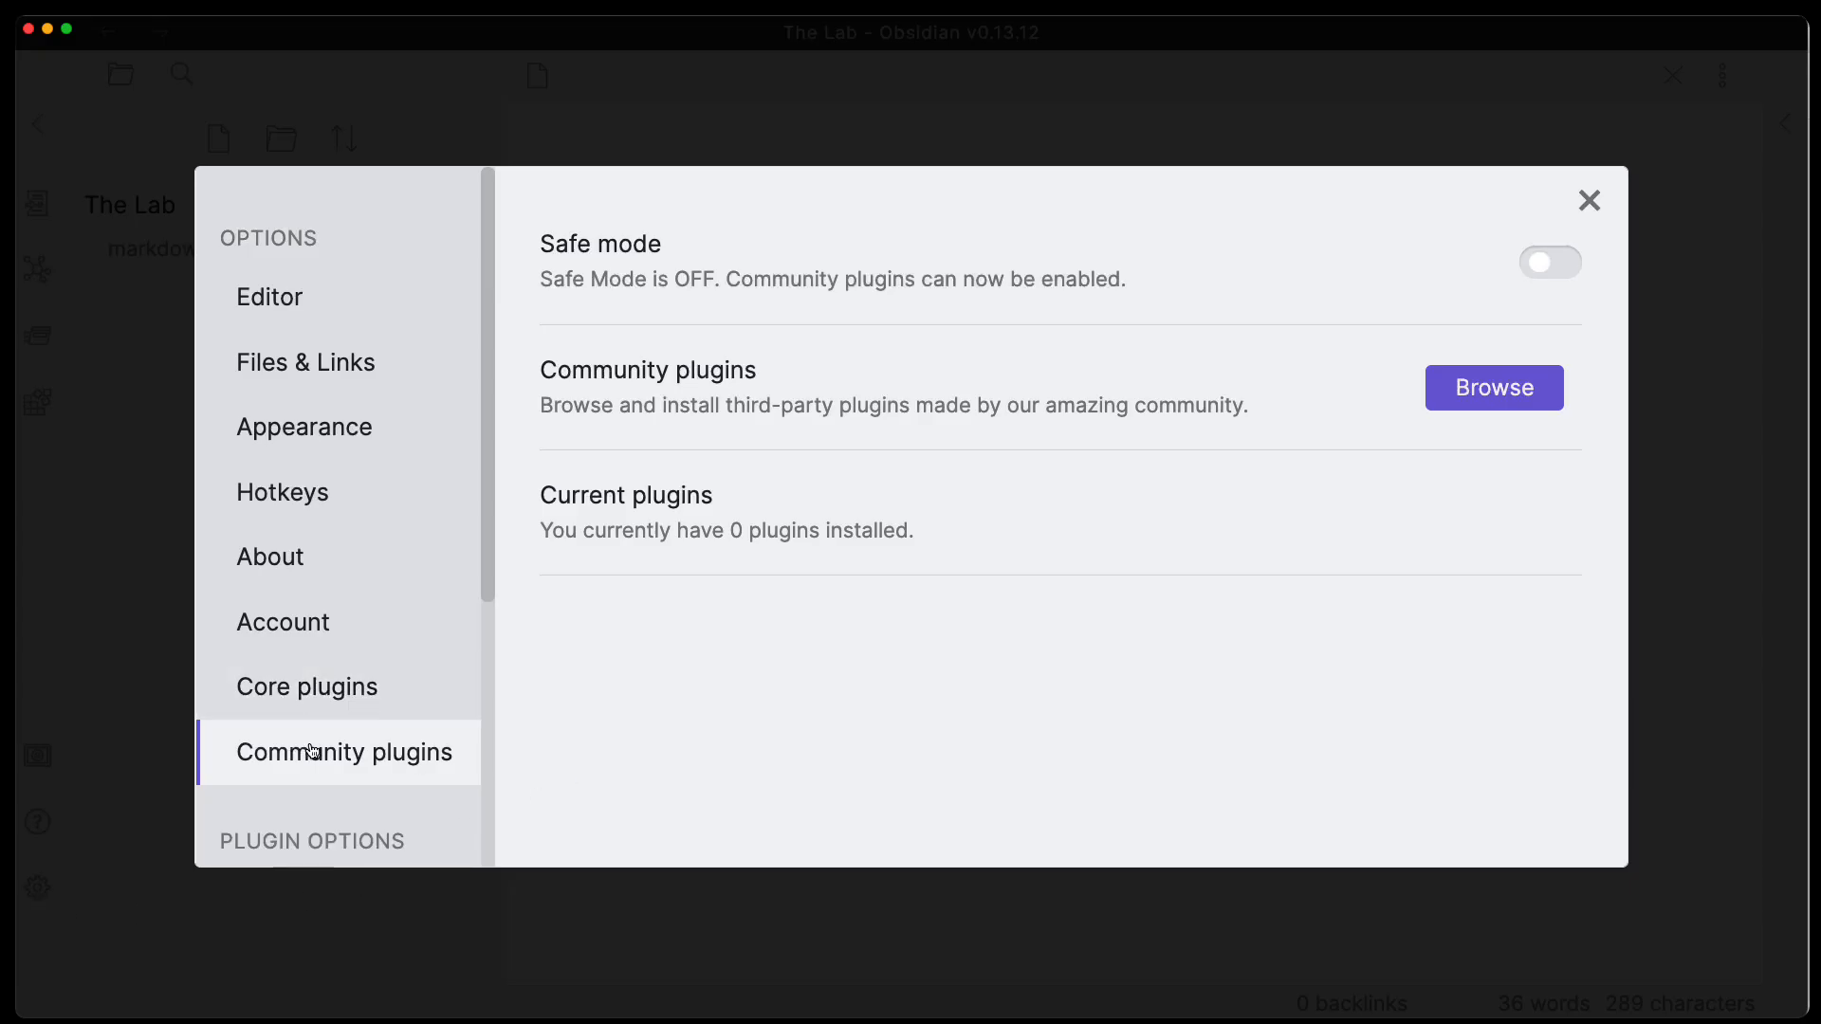
left_click(1485, 392)
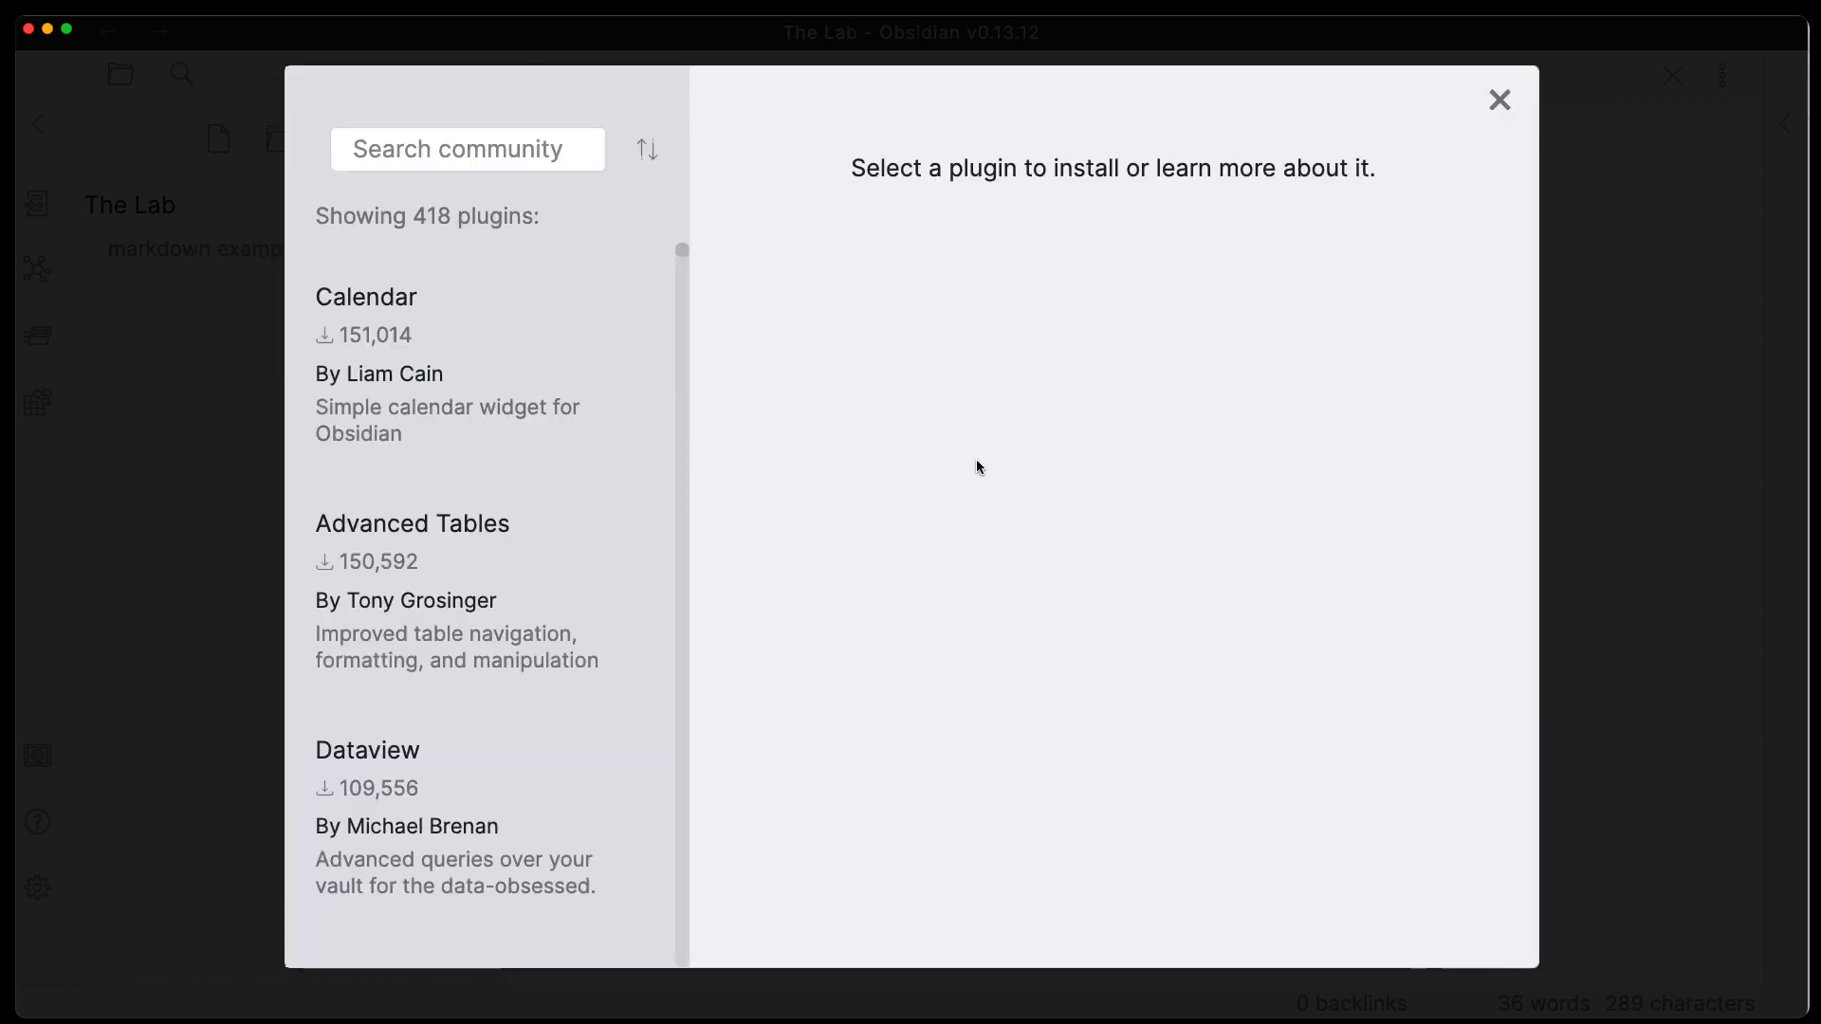
type("kan")
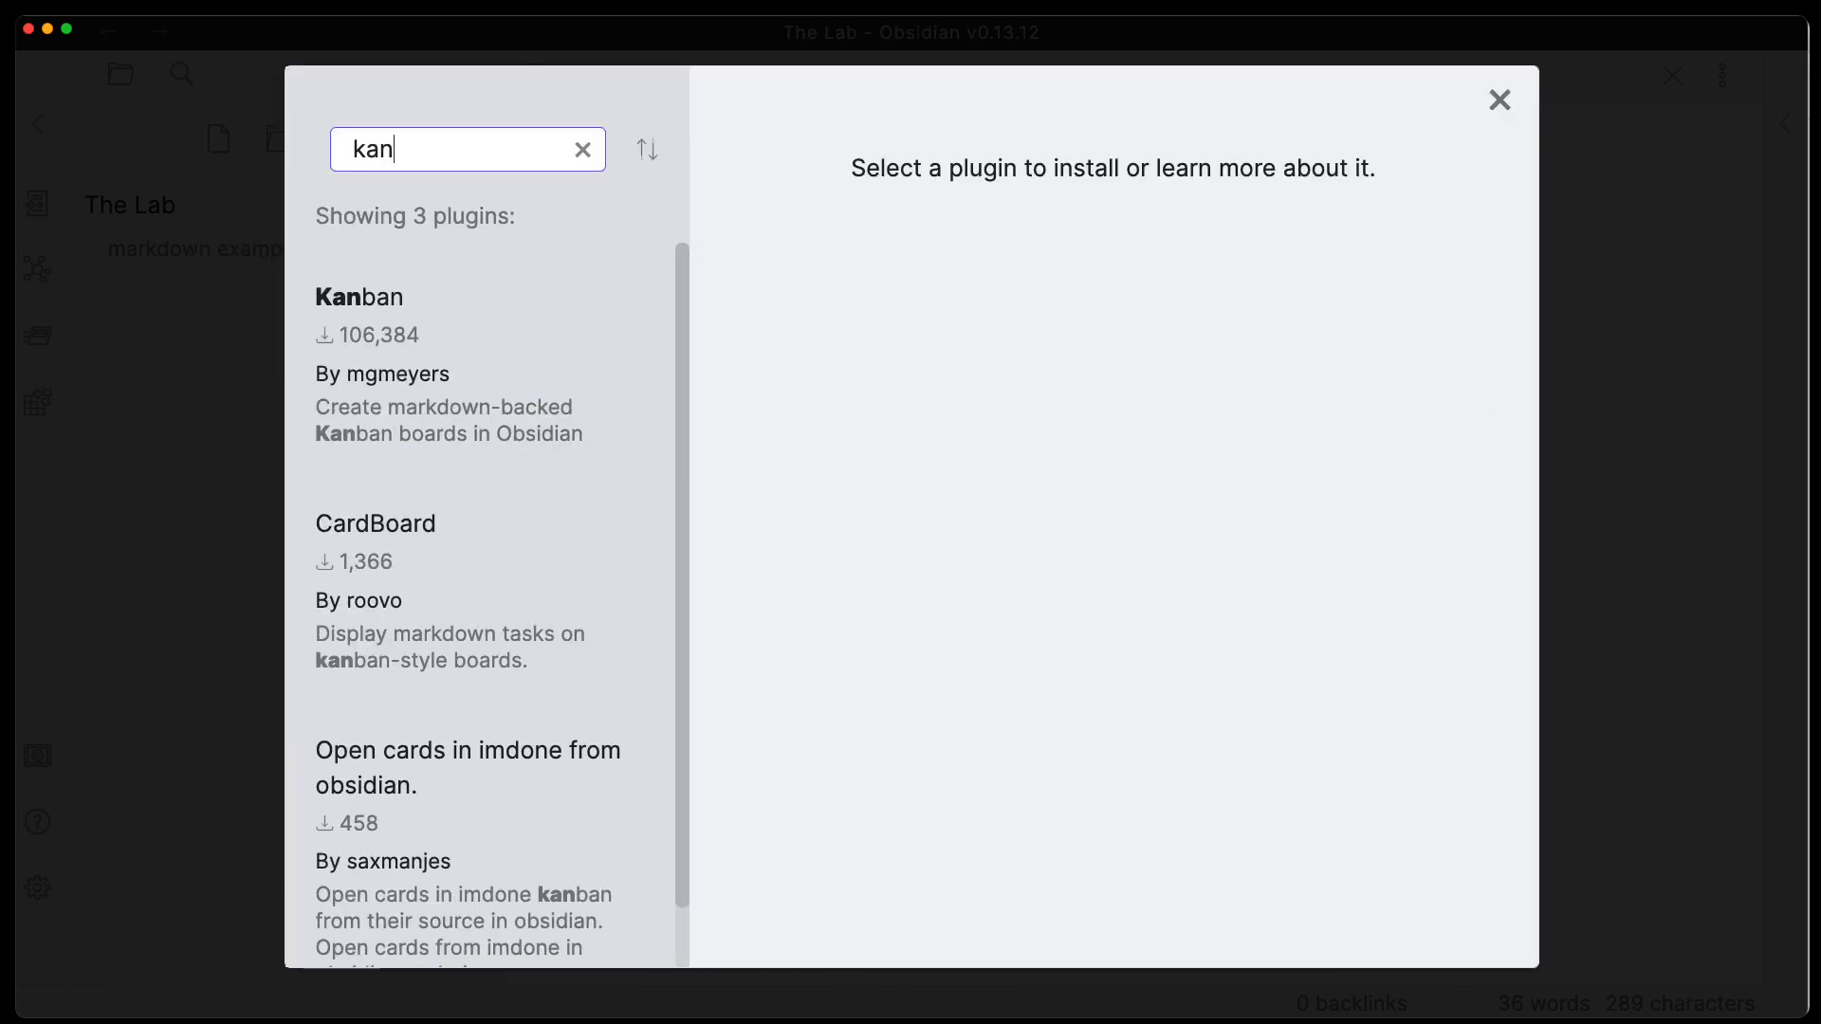
left_click(441, 349)
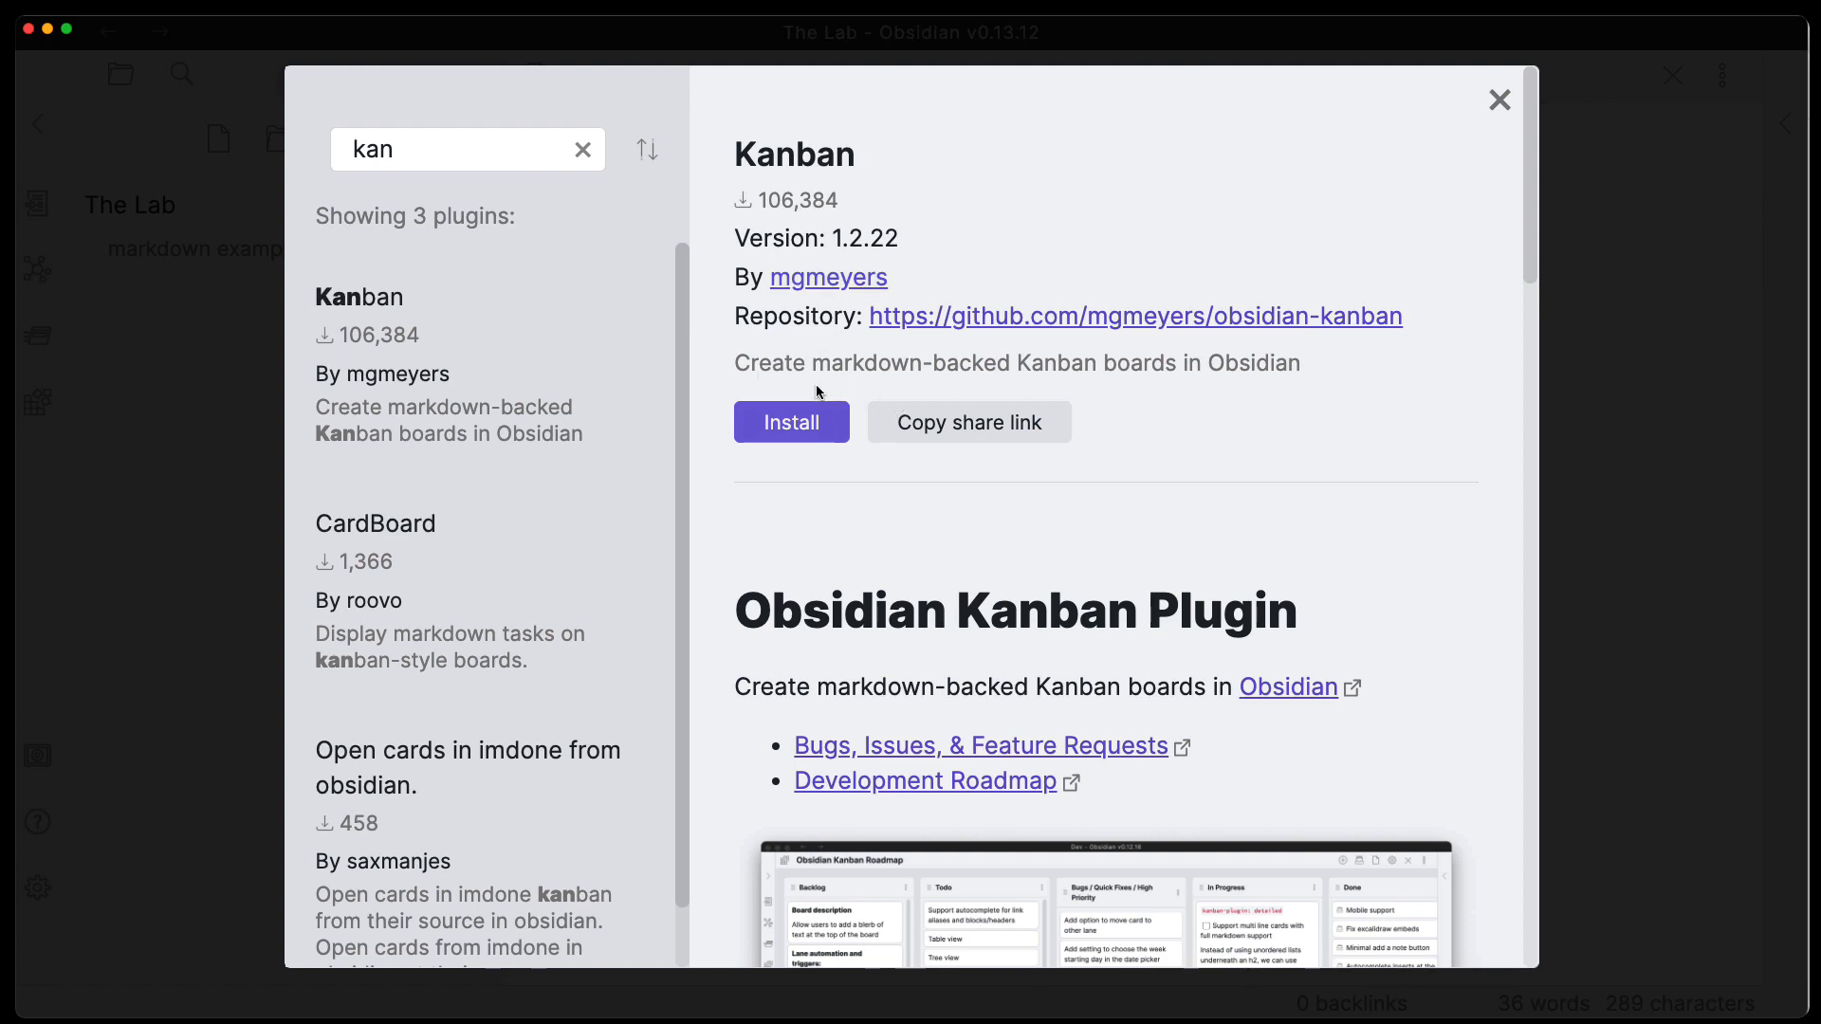
left_click(806, 434)
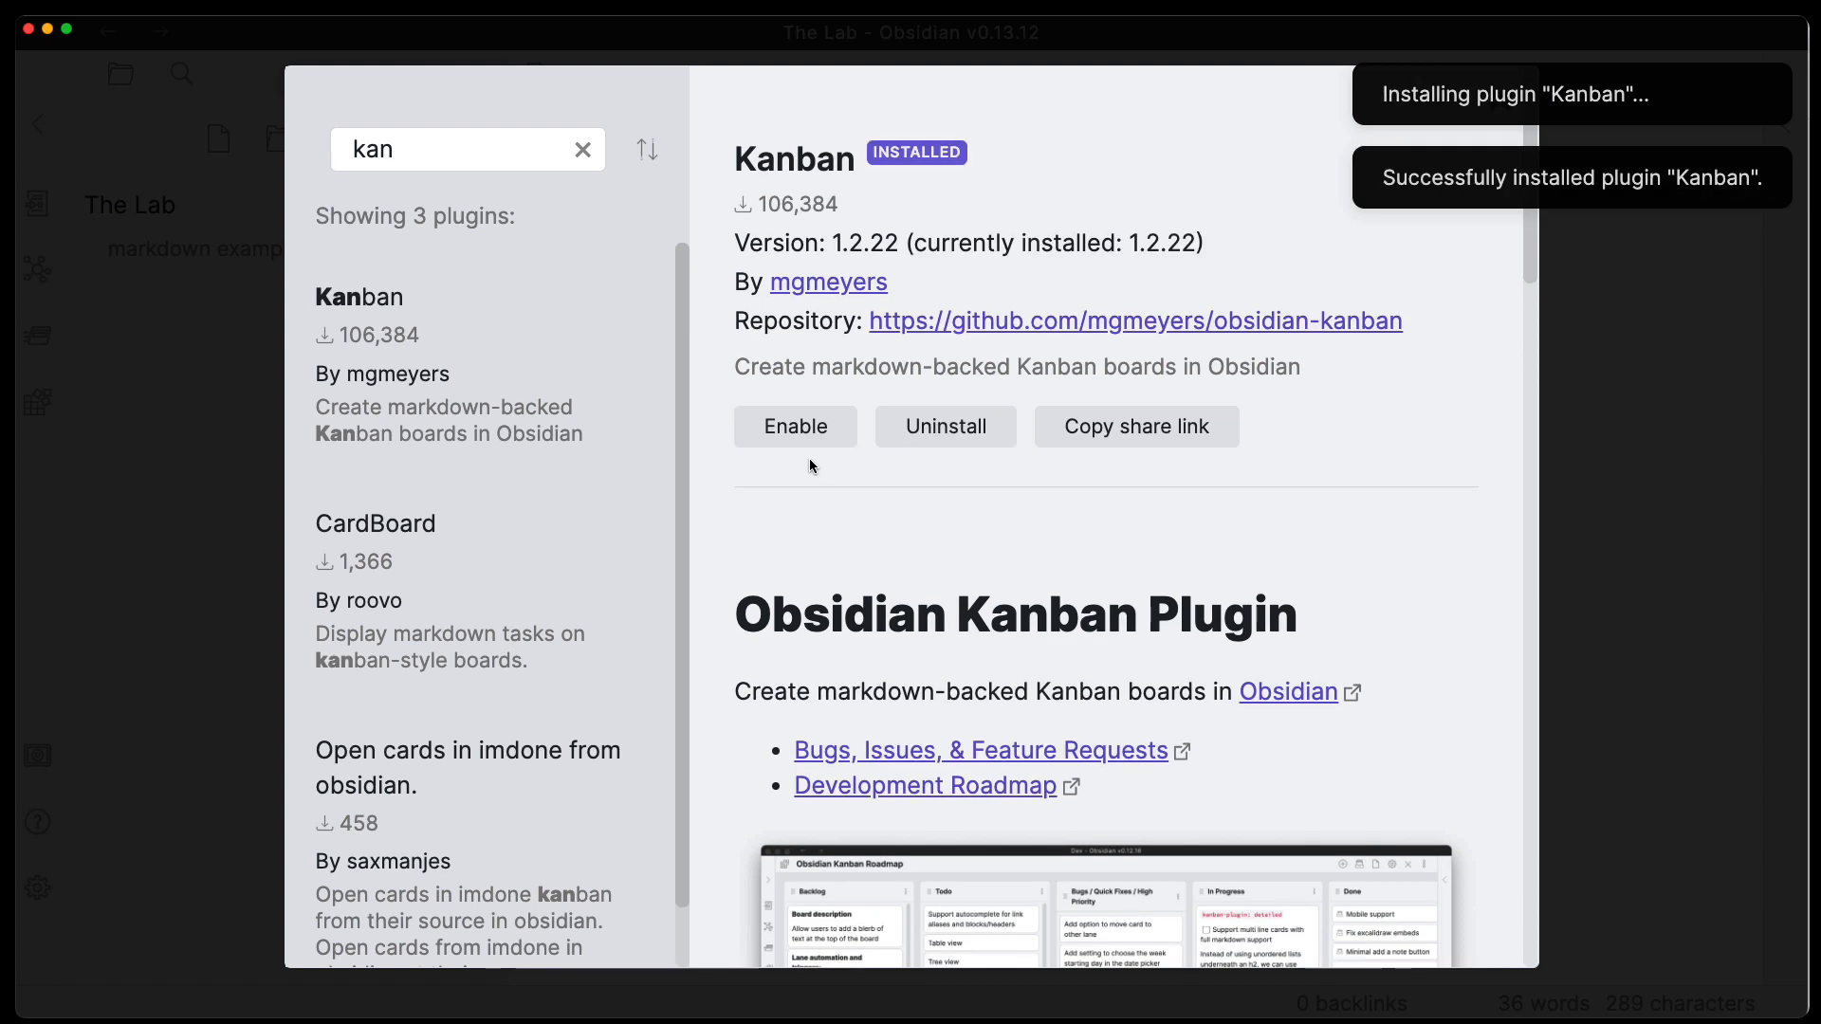
left_click(809, 441)
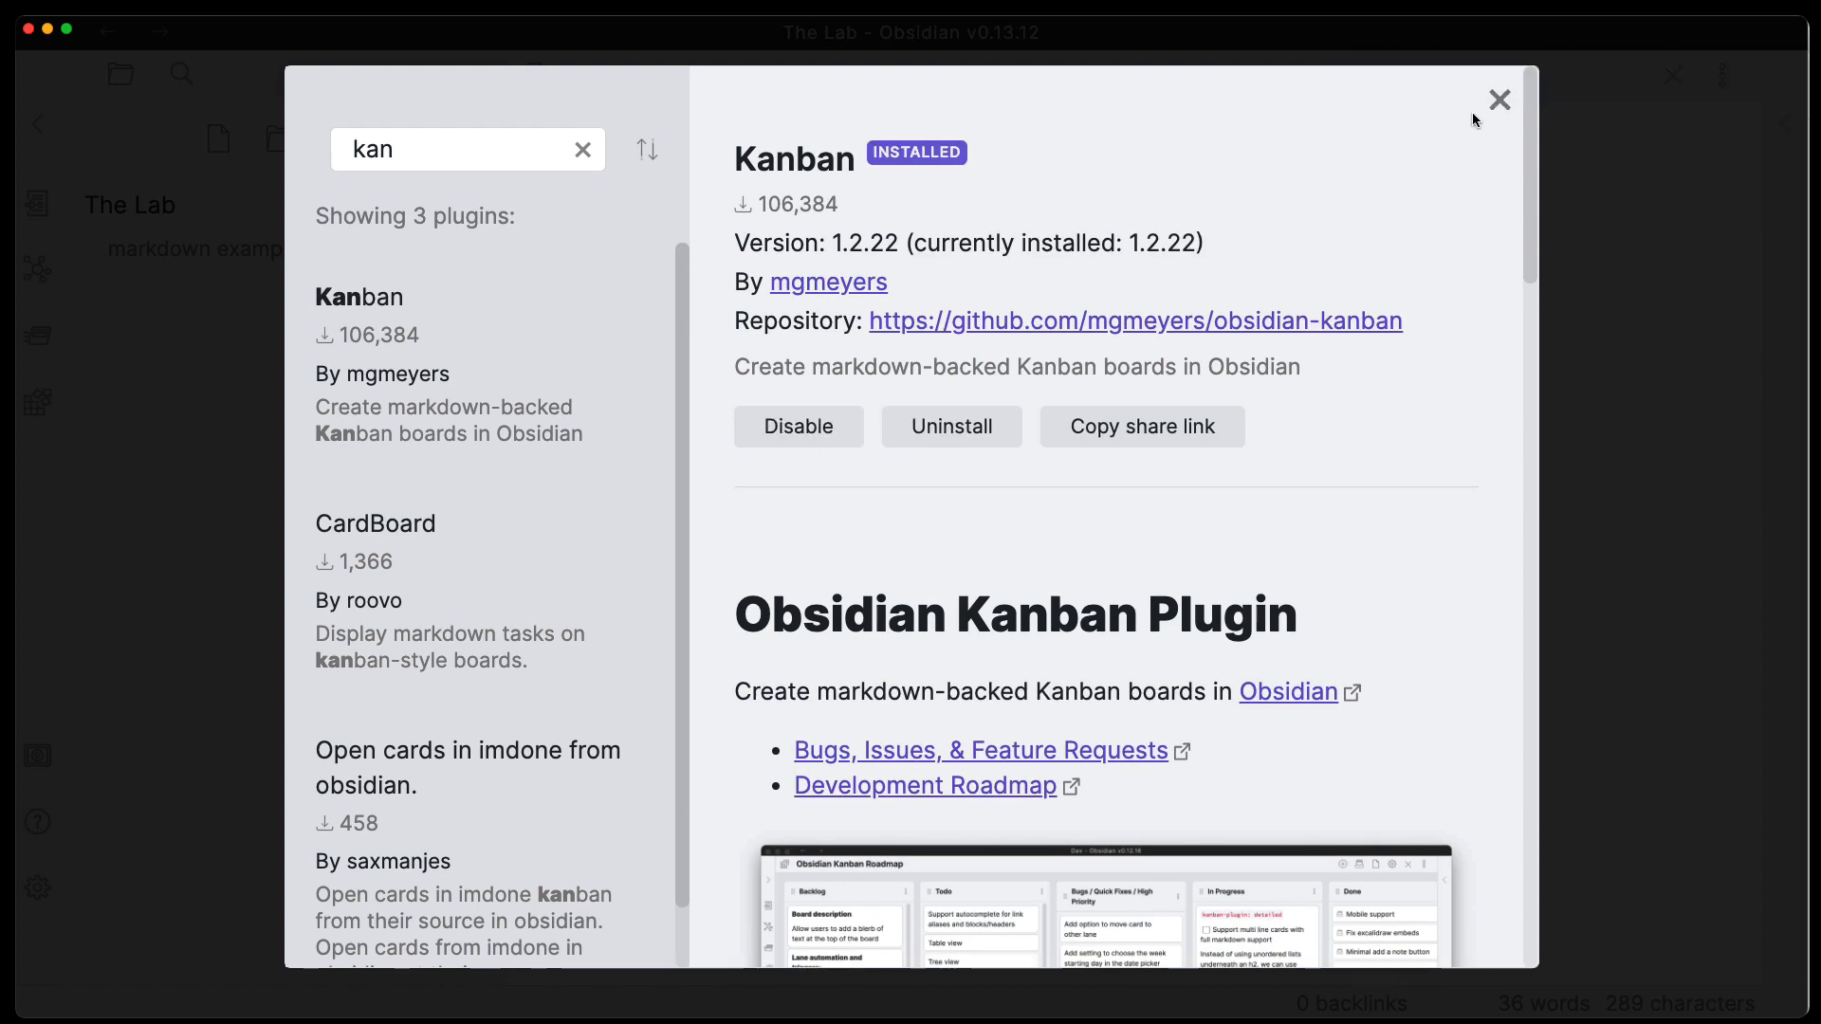
left_click(1501, 97)
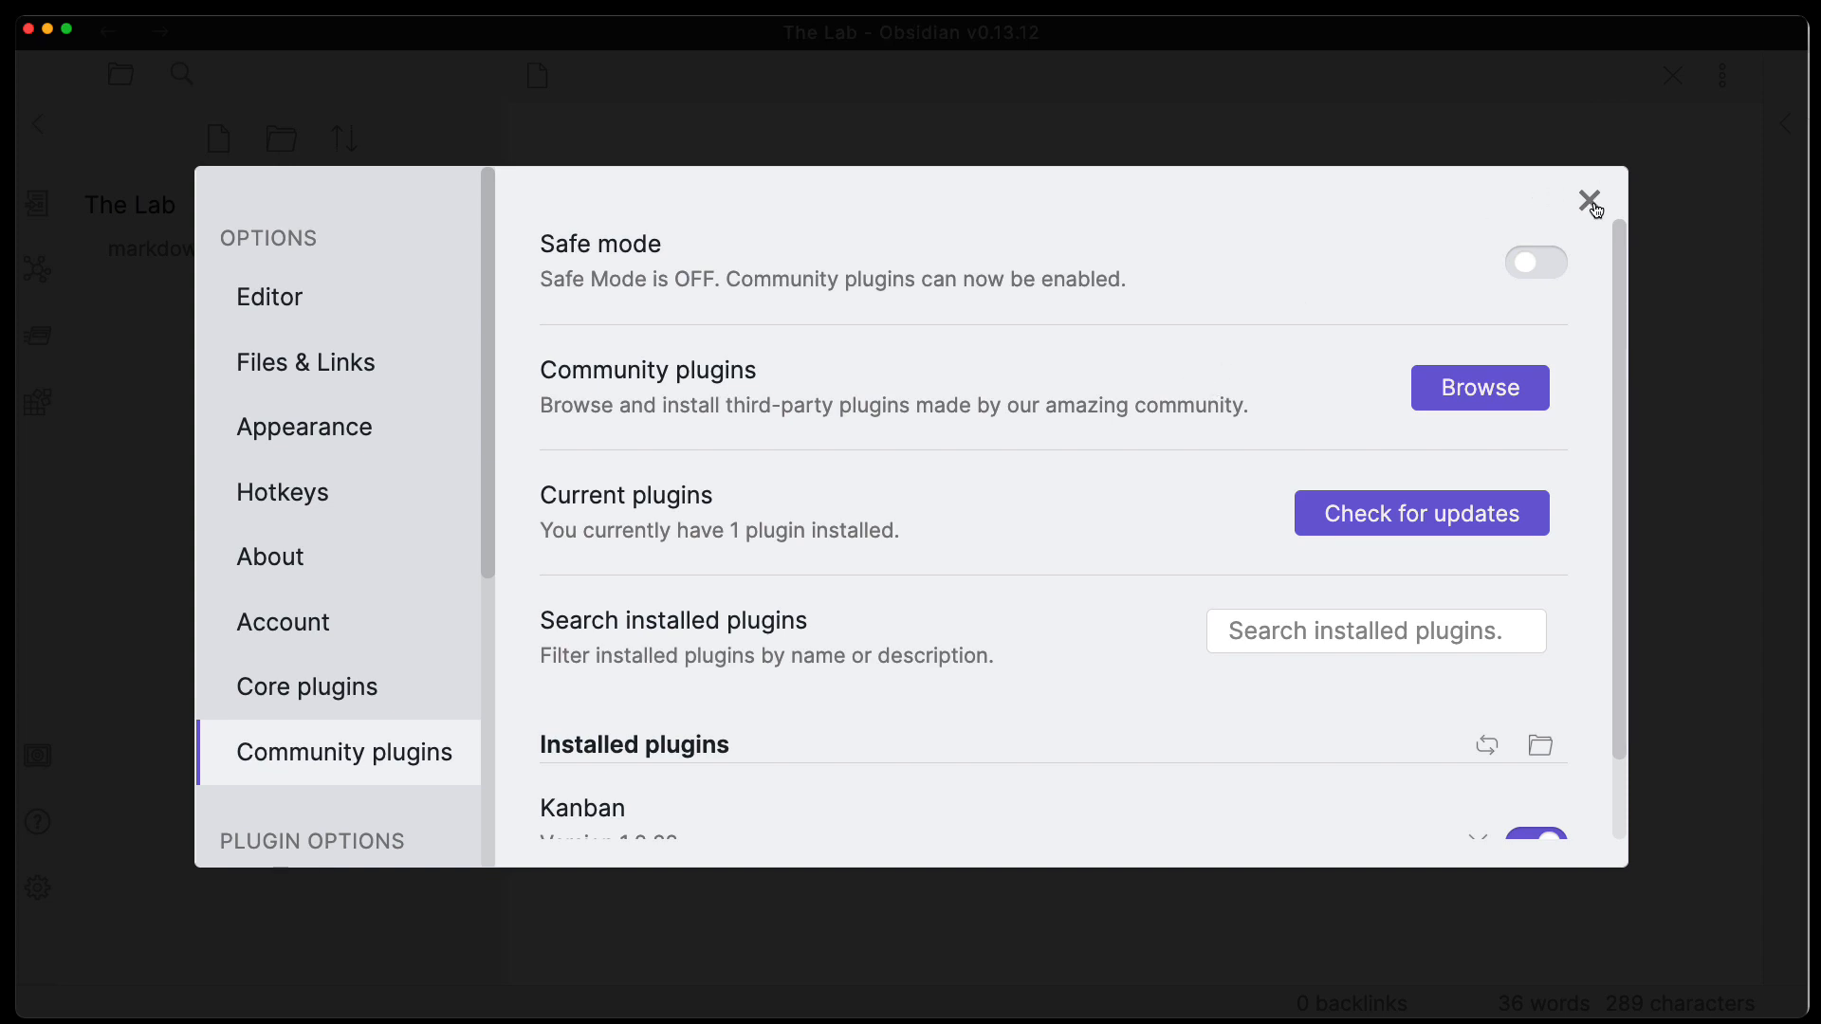
Open the Kanban plugin's options with its default board settings.
scroll(441, 737, "down", 5)
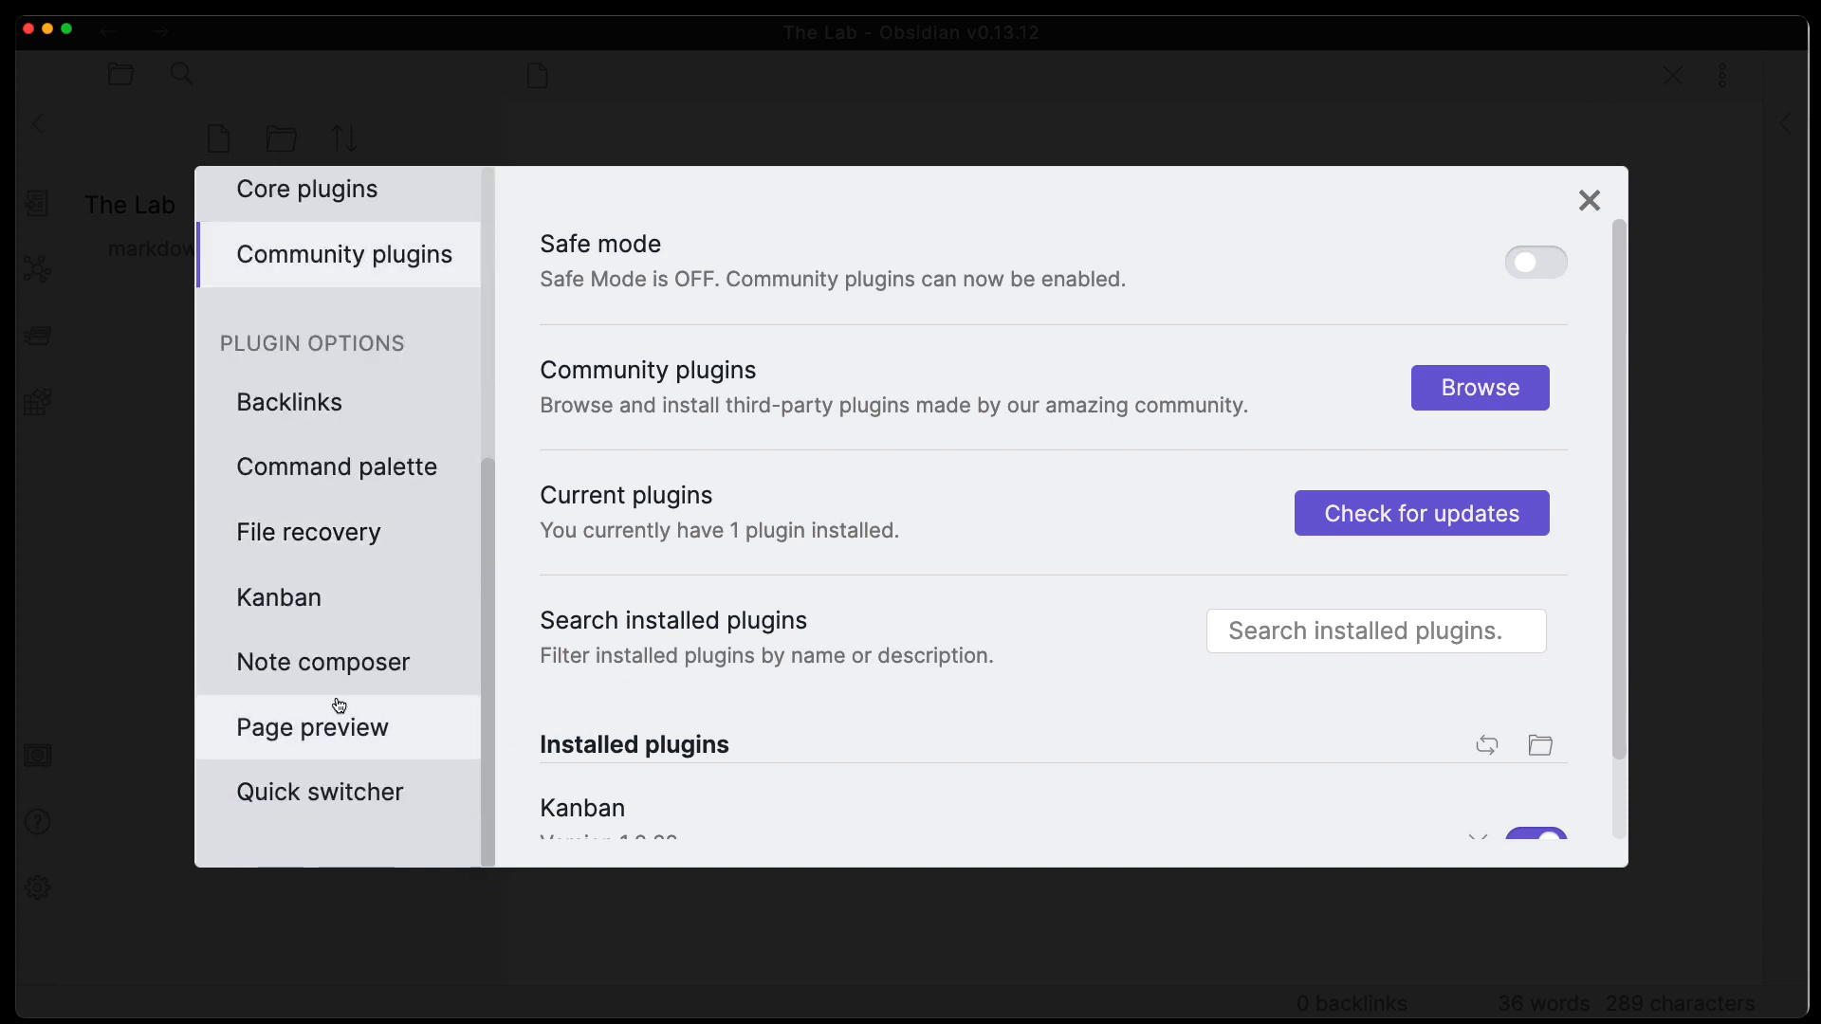
left_click(280, 599)
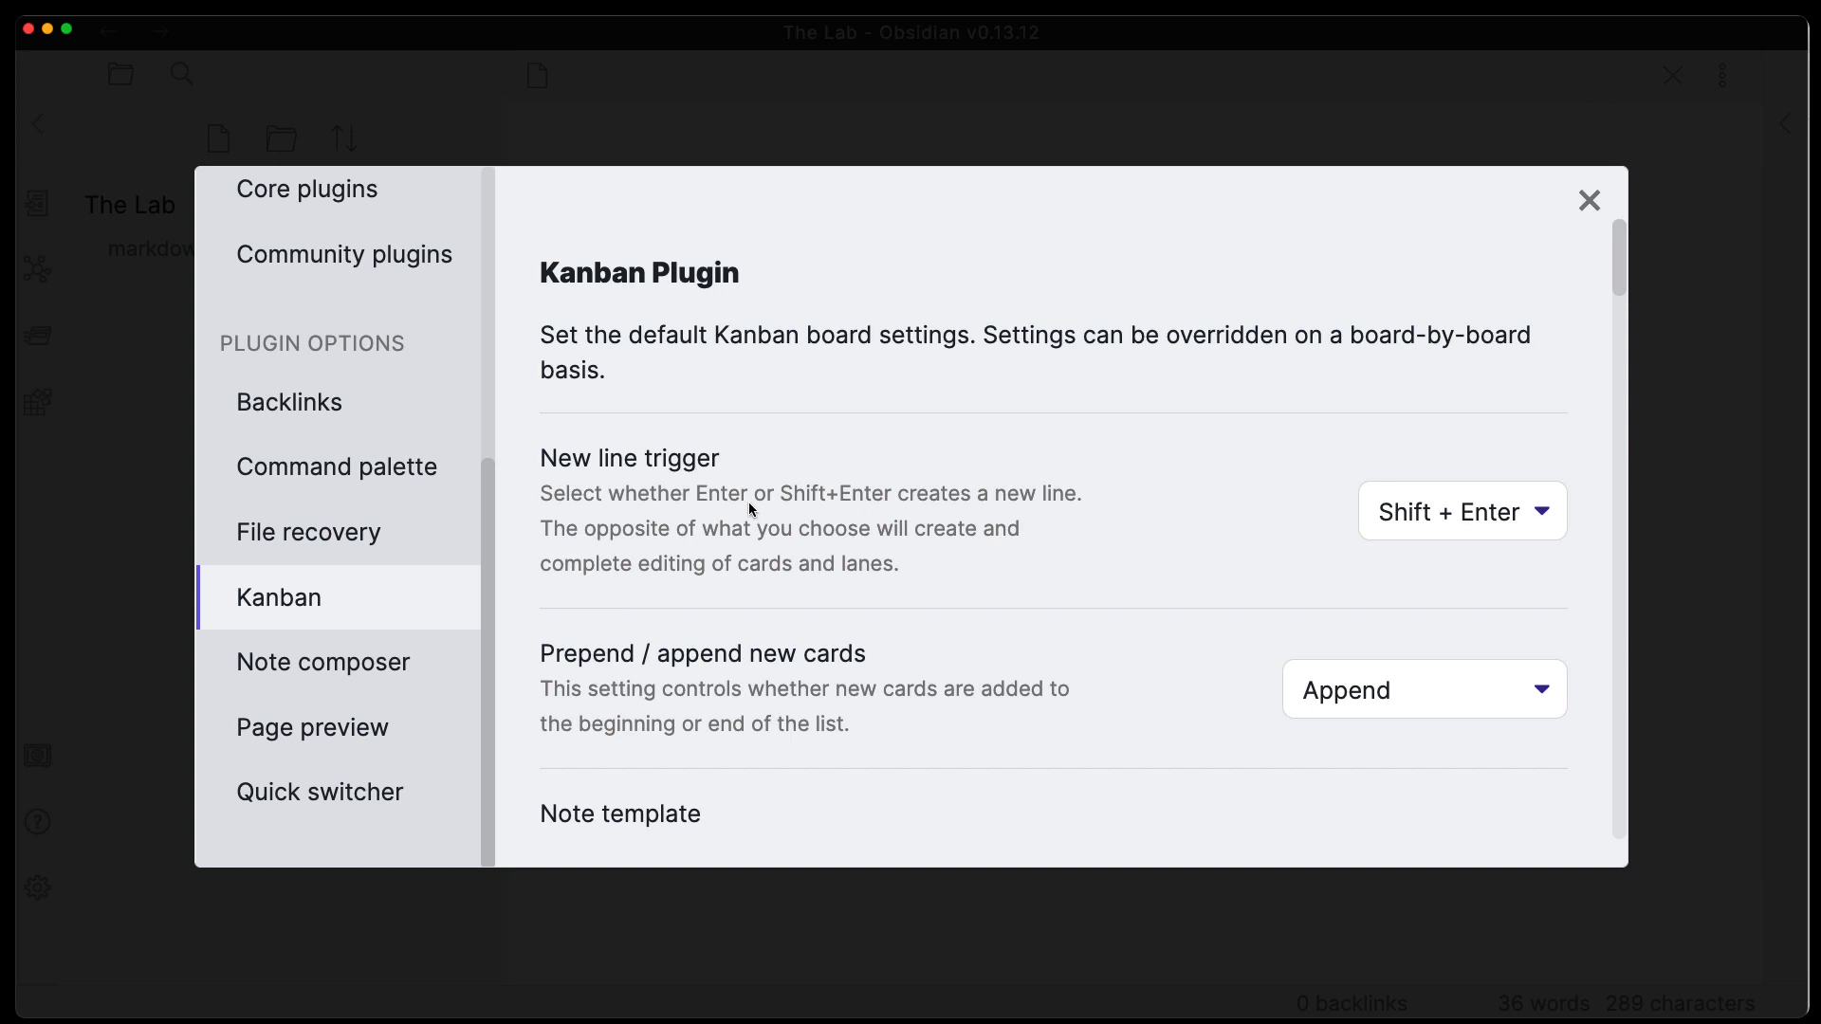
scroll(979, 535, "down", 2)
scroll(979, 531, "up", 2)
scroll(978, 531, "down", 4)
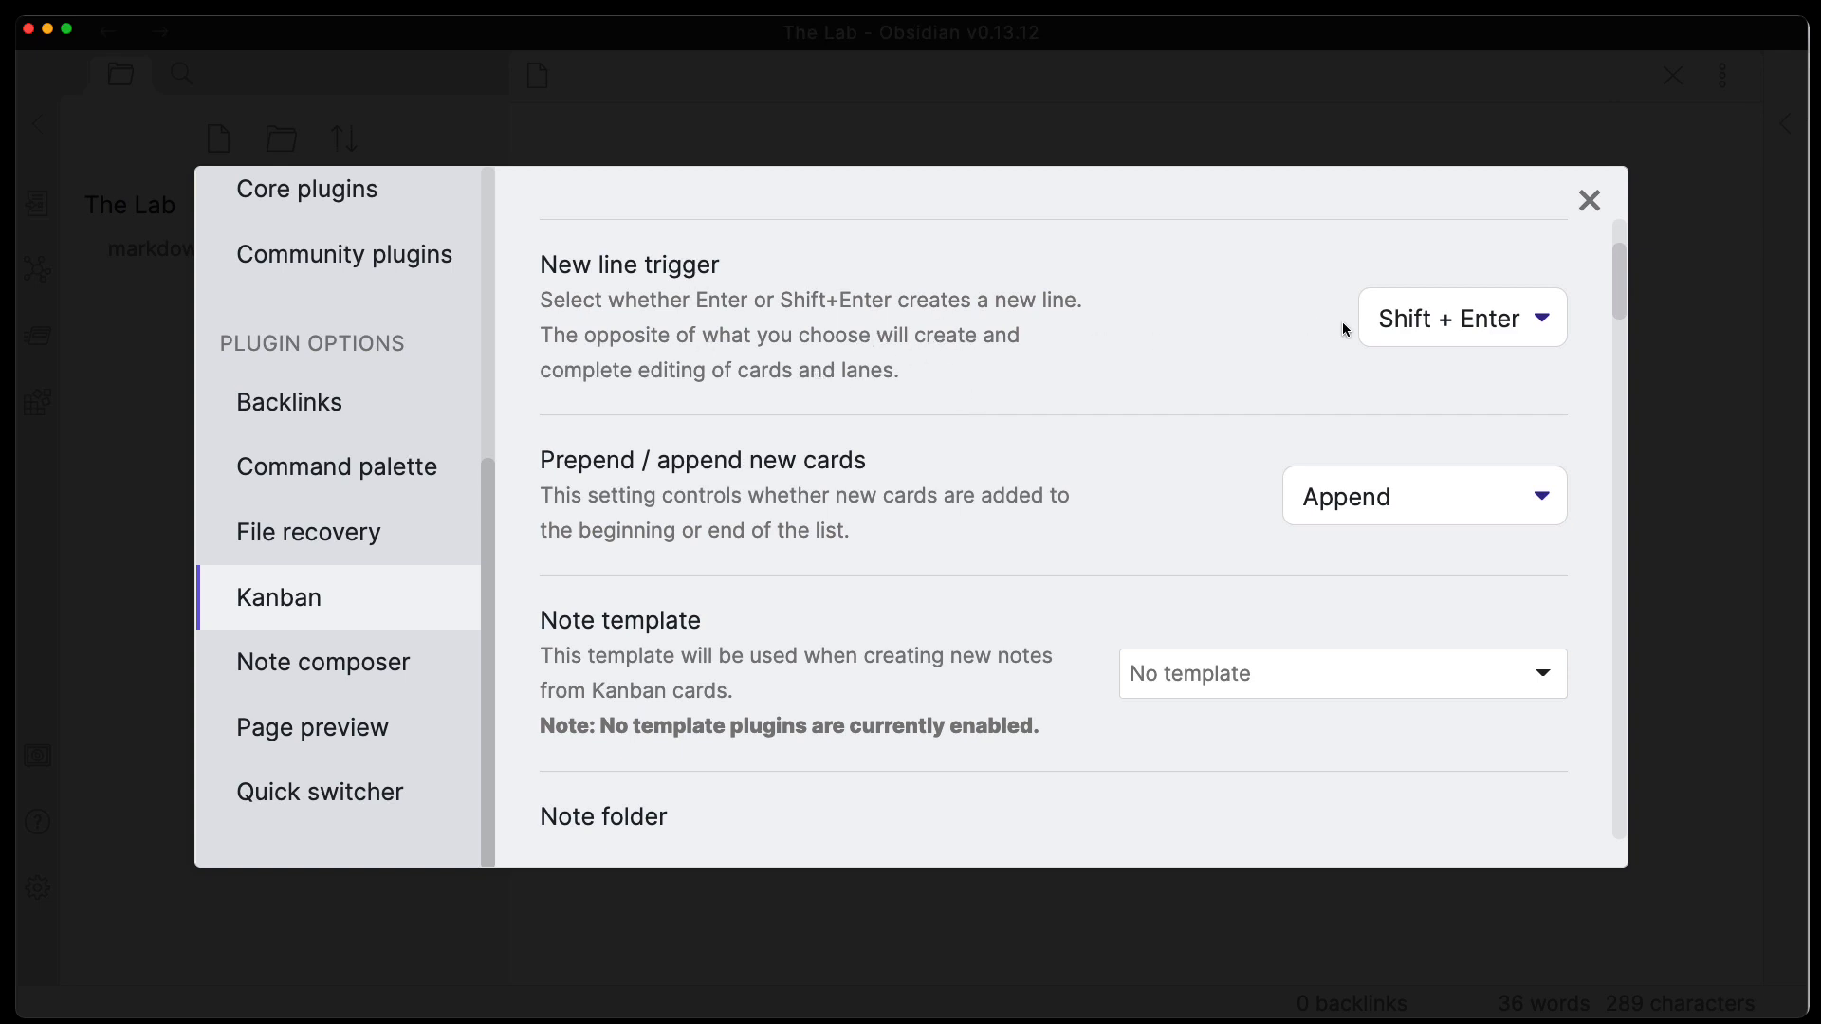
Examine which choices the Kanban New line trigger setting offers.
left_click(1437, 329)
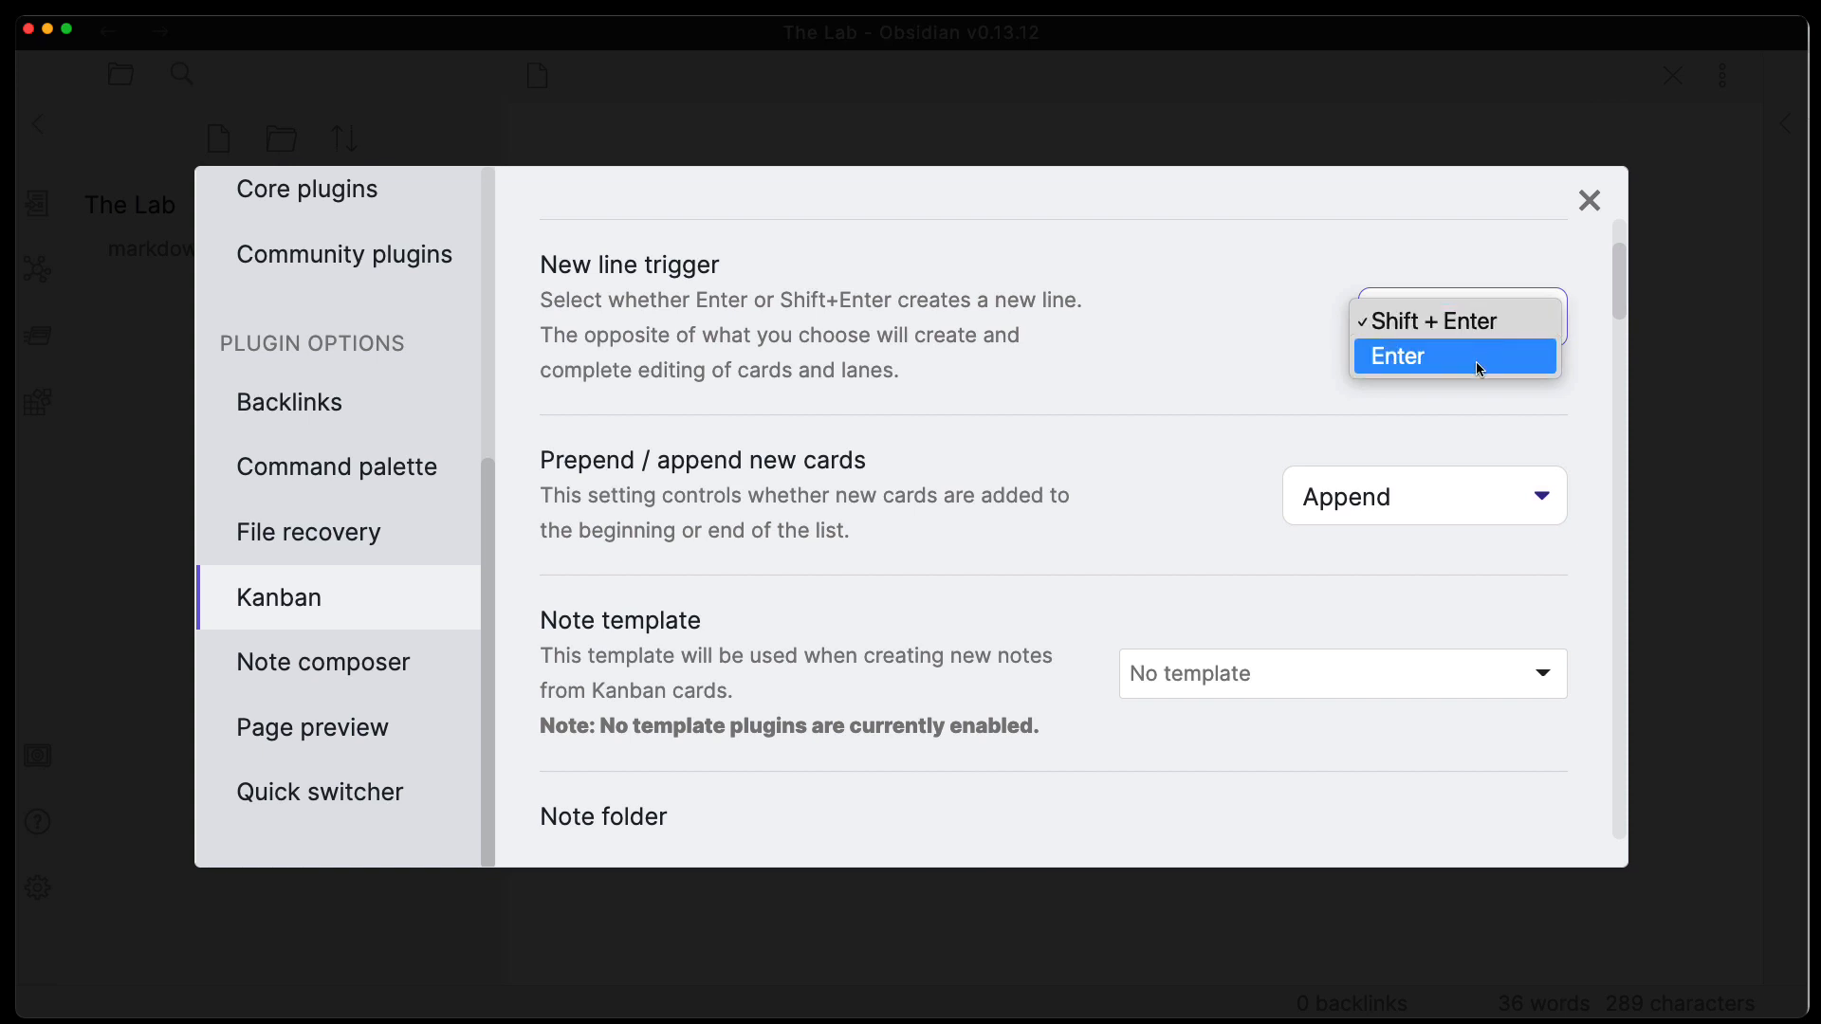
left_click(1214, 333)
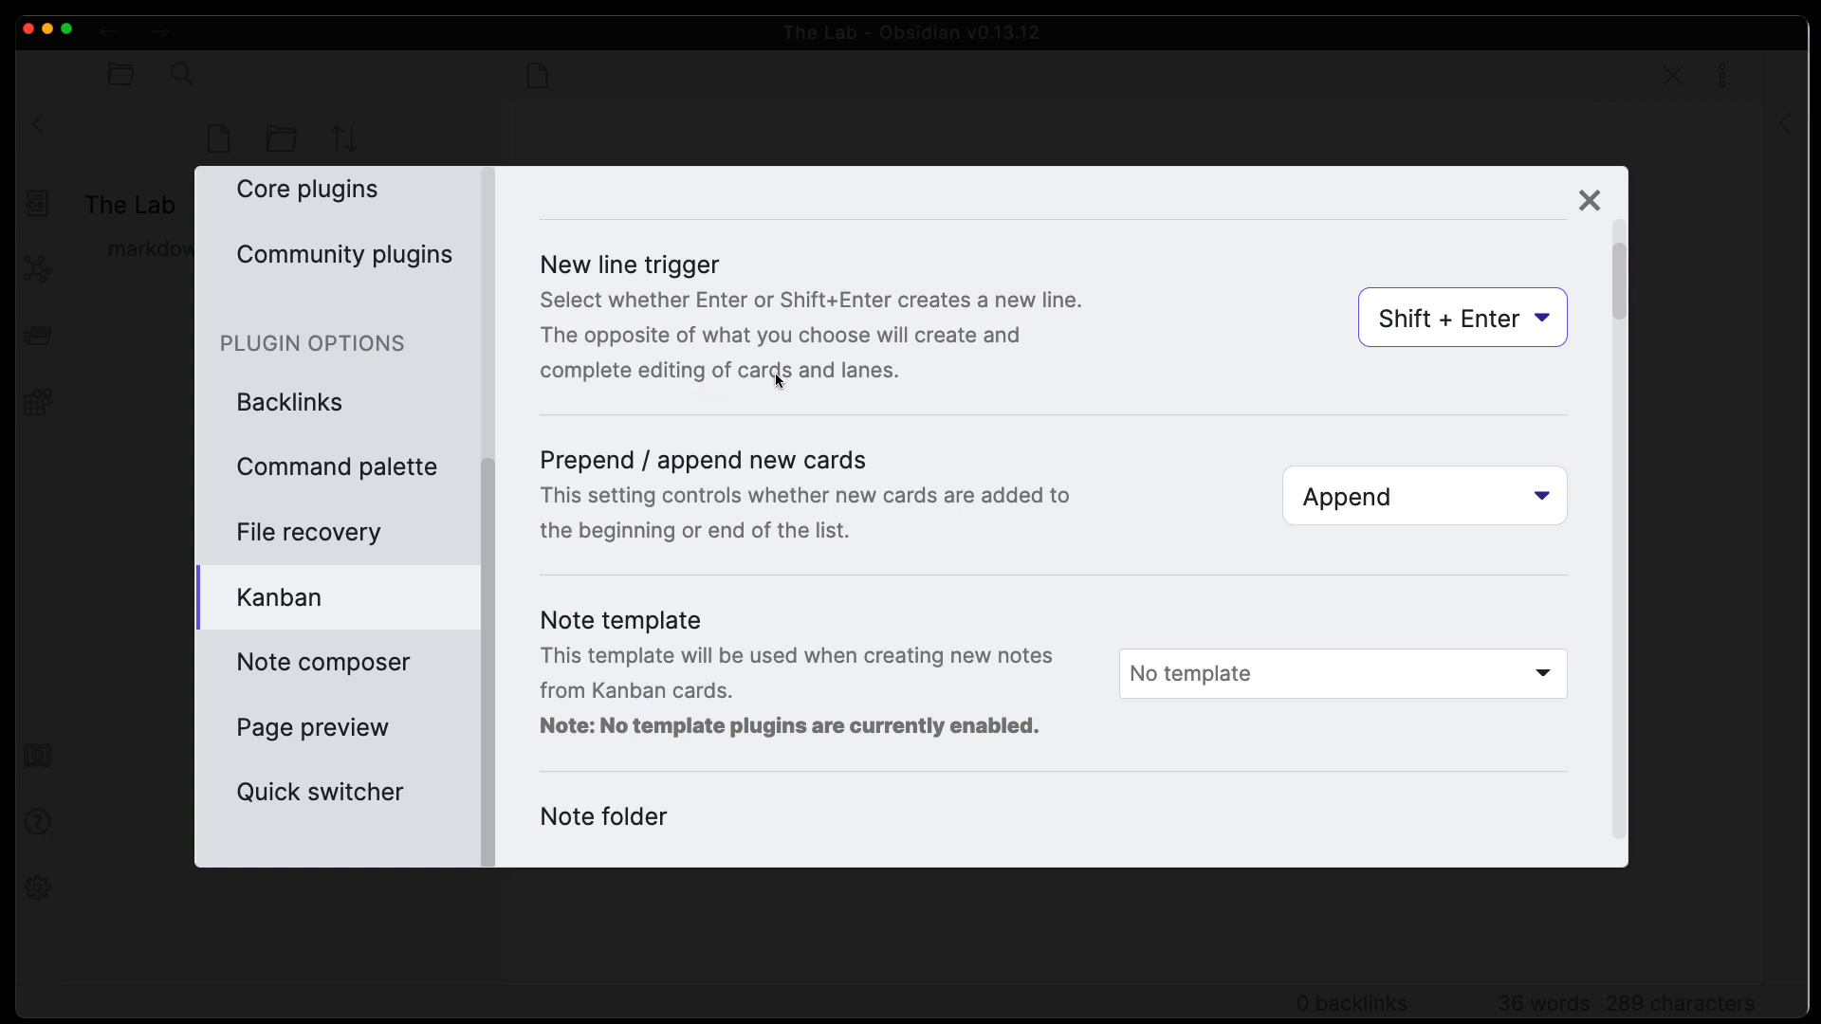
left_click(1488, 324)
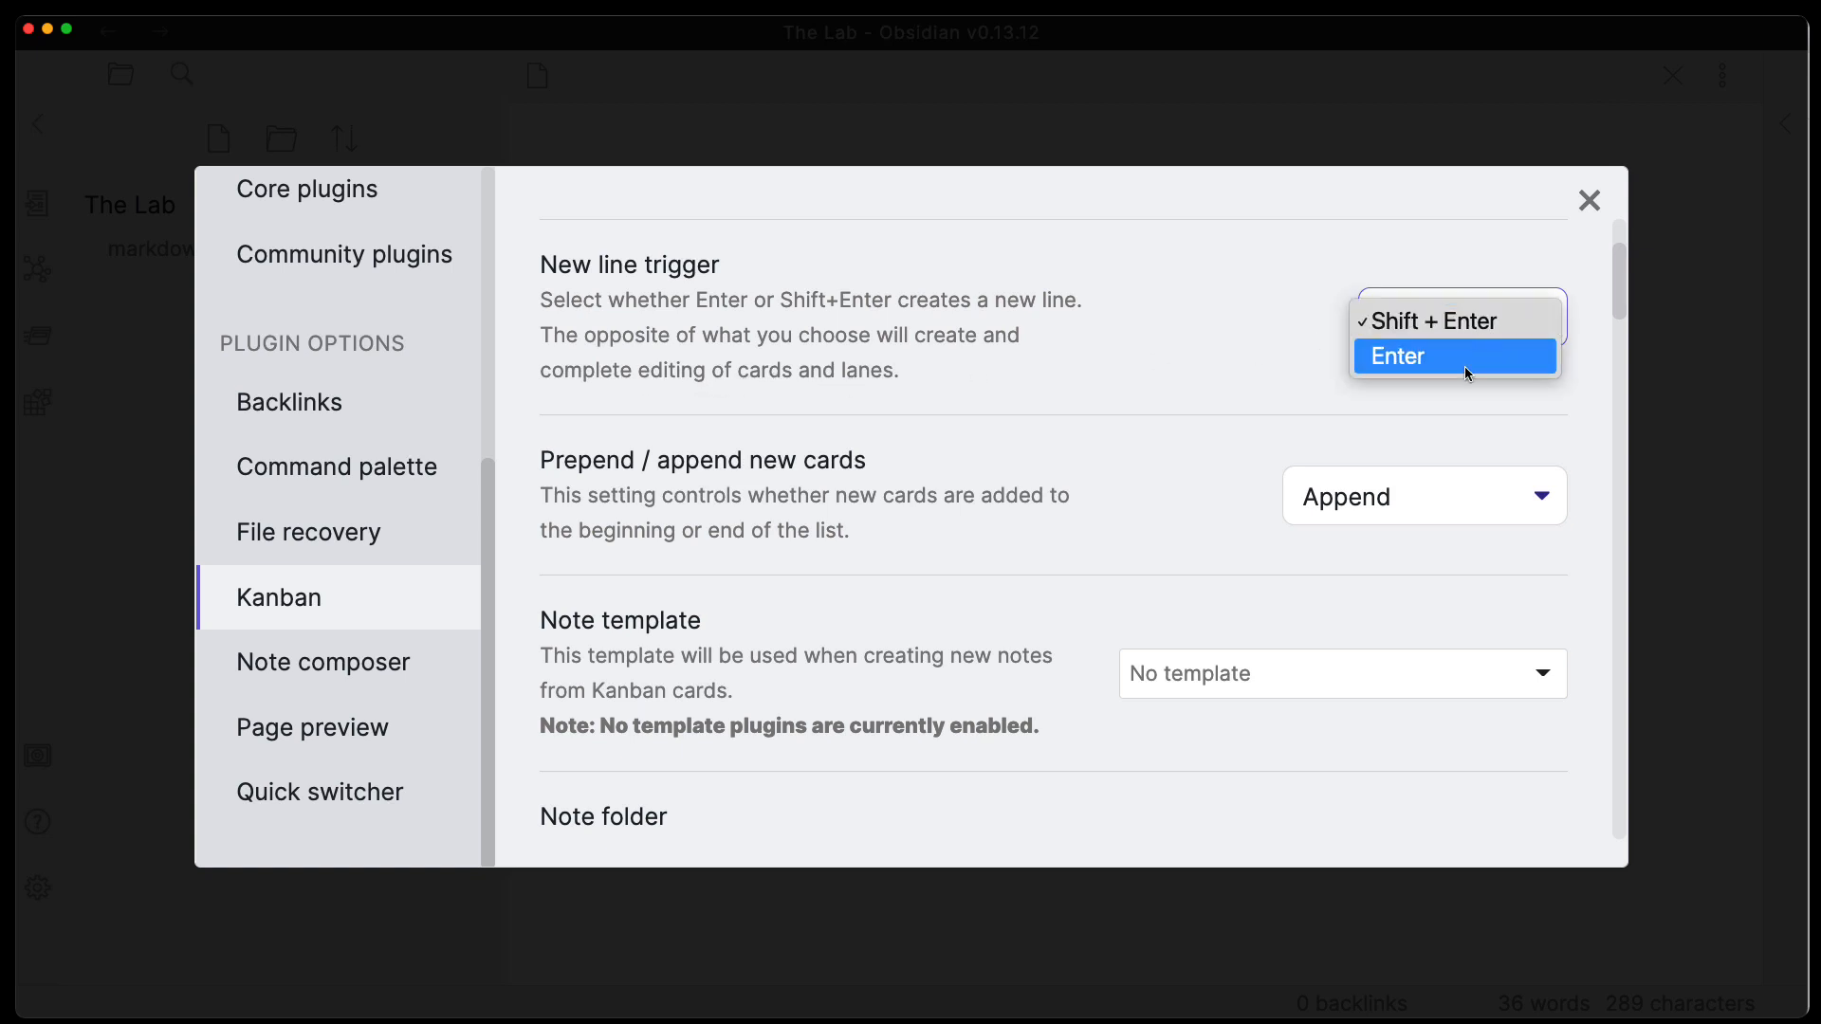
left_click(1429, 325)
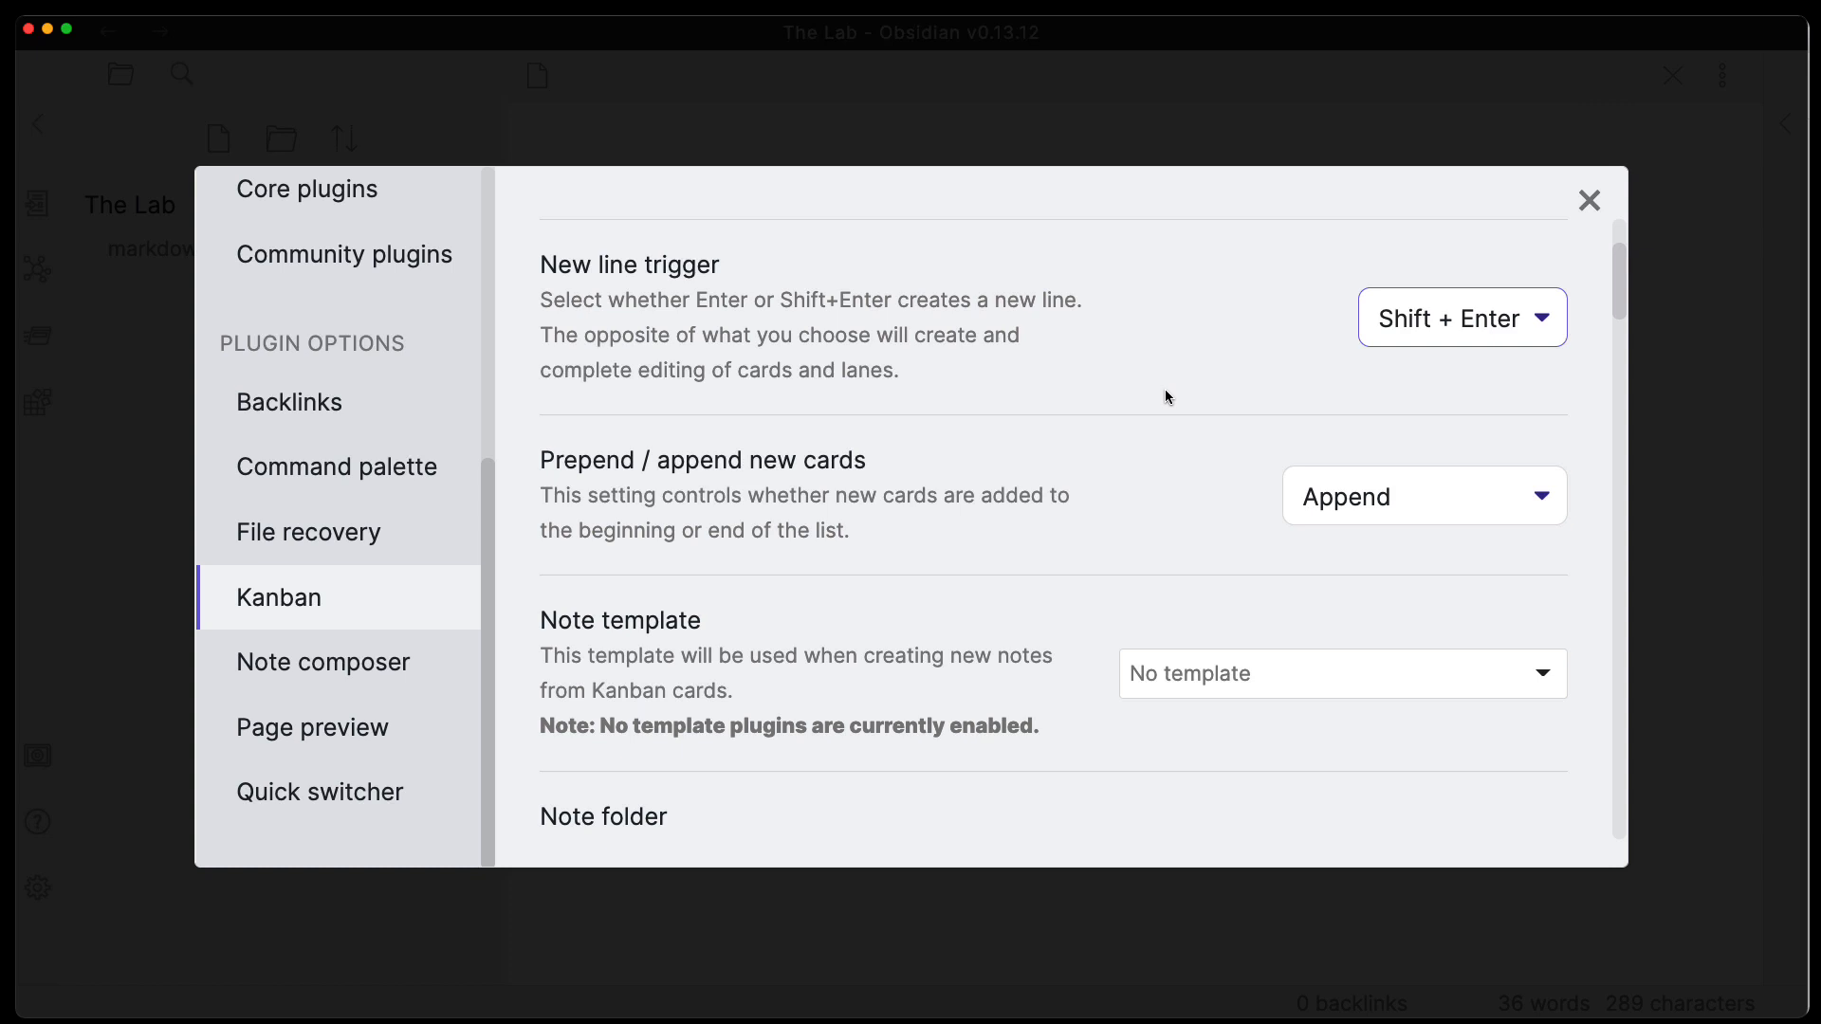
Examine the Kanban settings for new cards, note template and folder, lane width, archiving, tags, board header buttons, and date and time formats.
scroll(1164, 396, "down", 3)
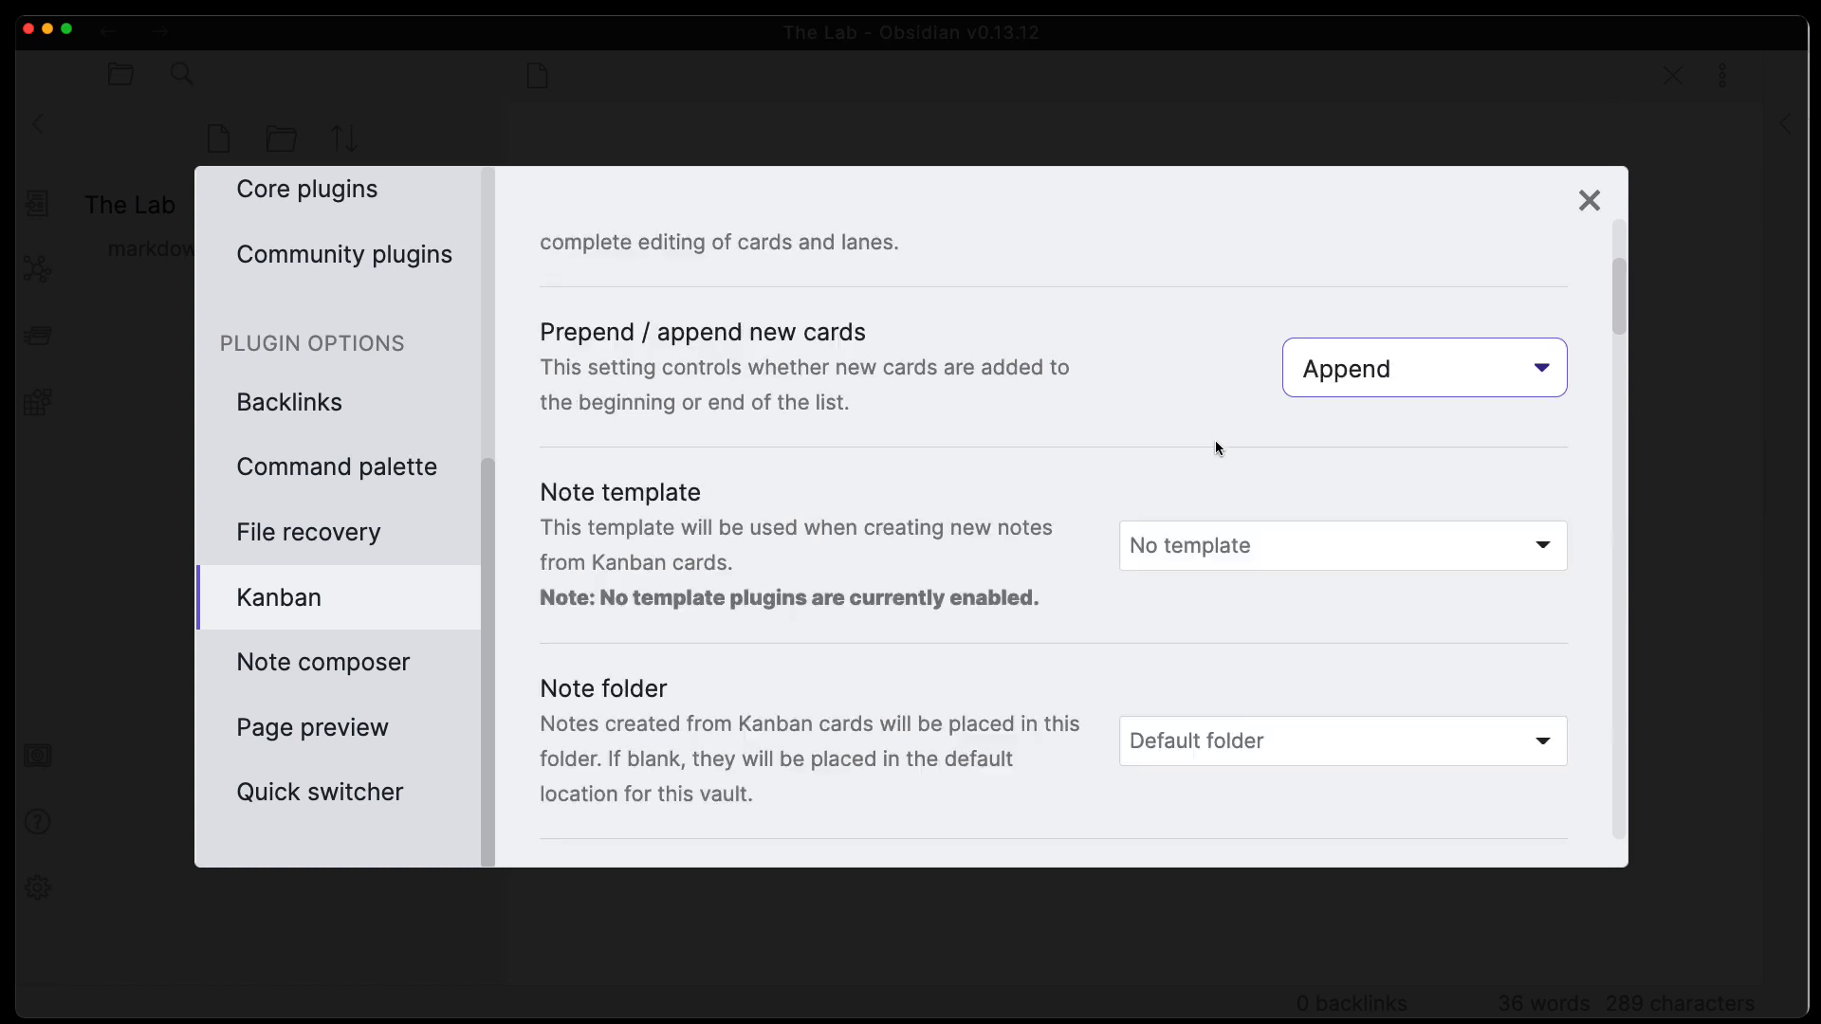
left_click_drag(1618, 308, 1621, 313)
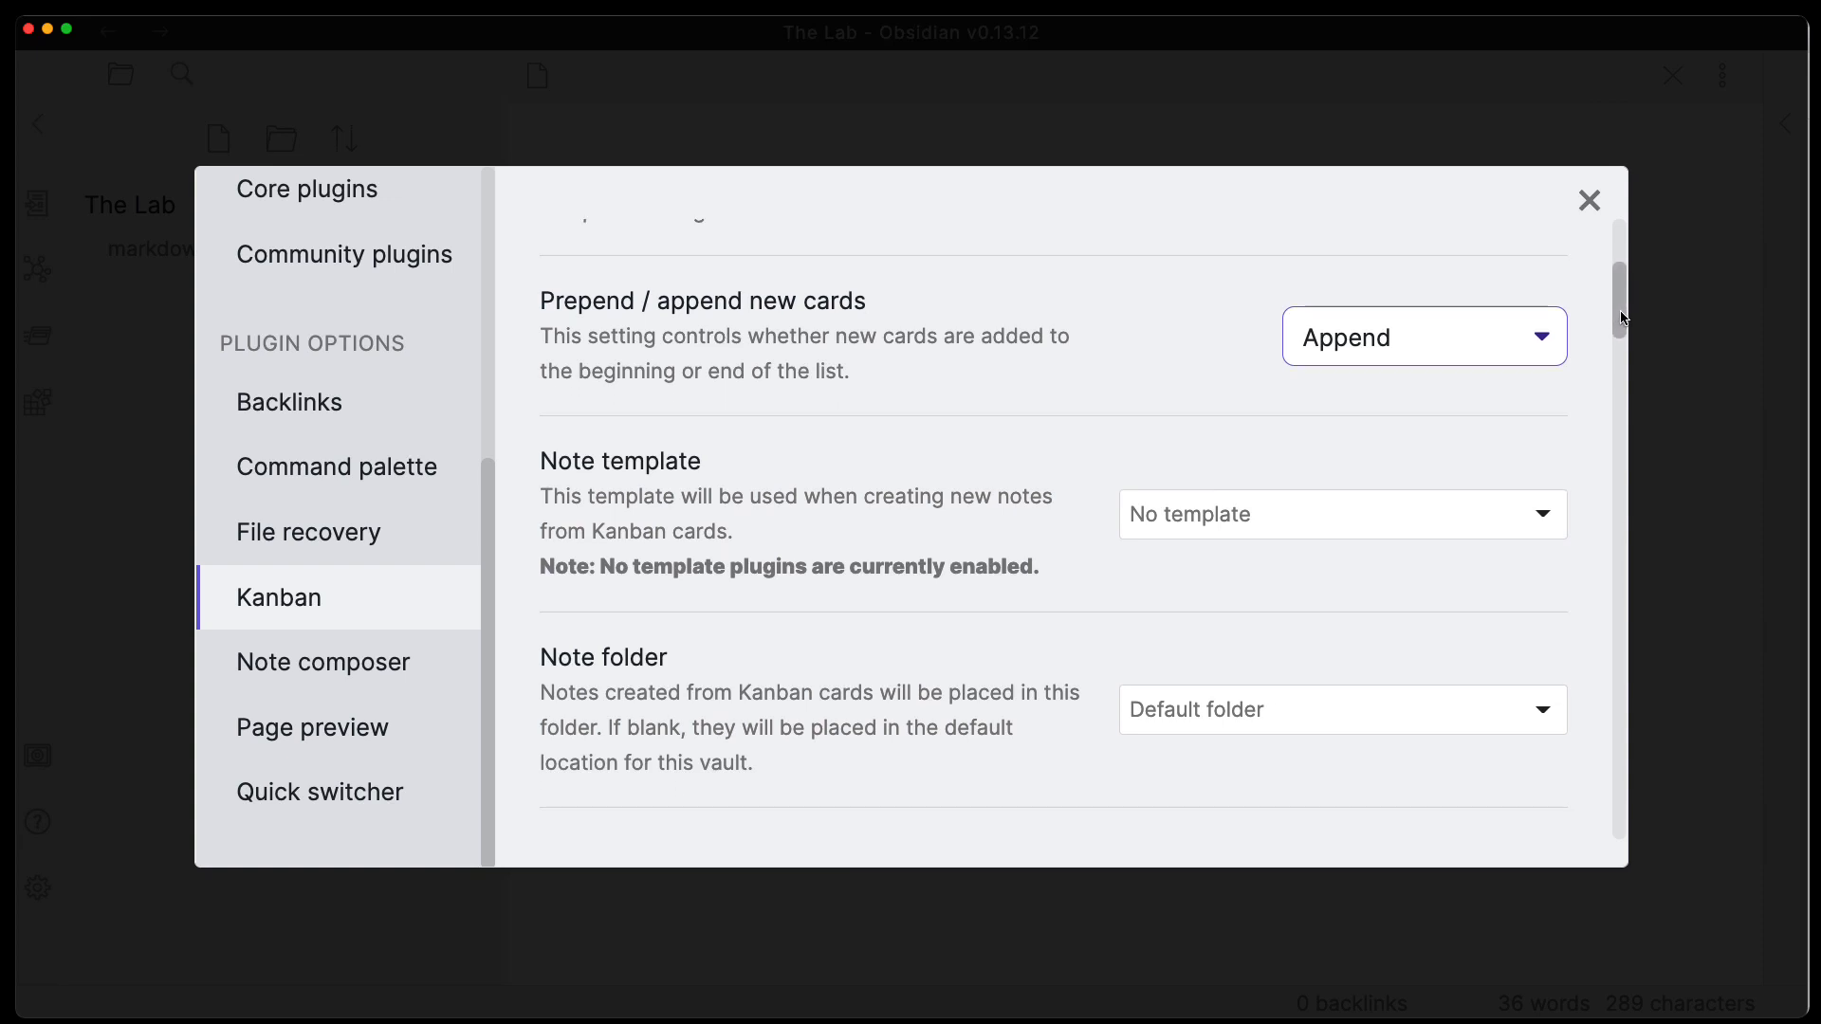
scroll(1621, 318, "down", 4)
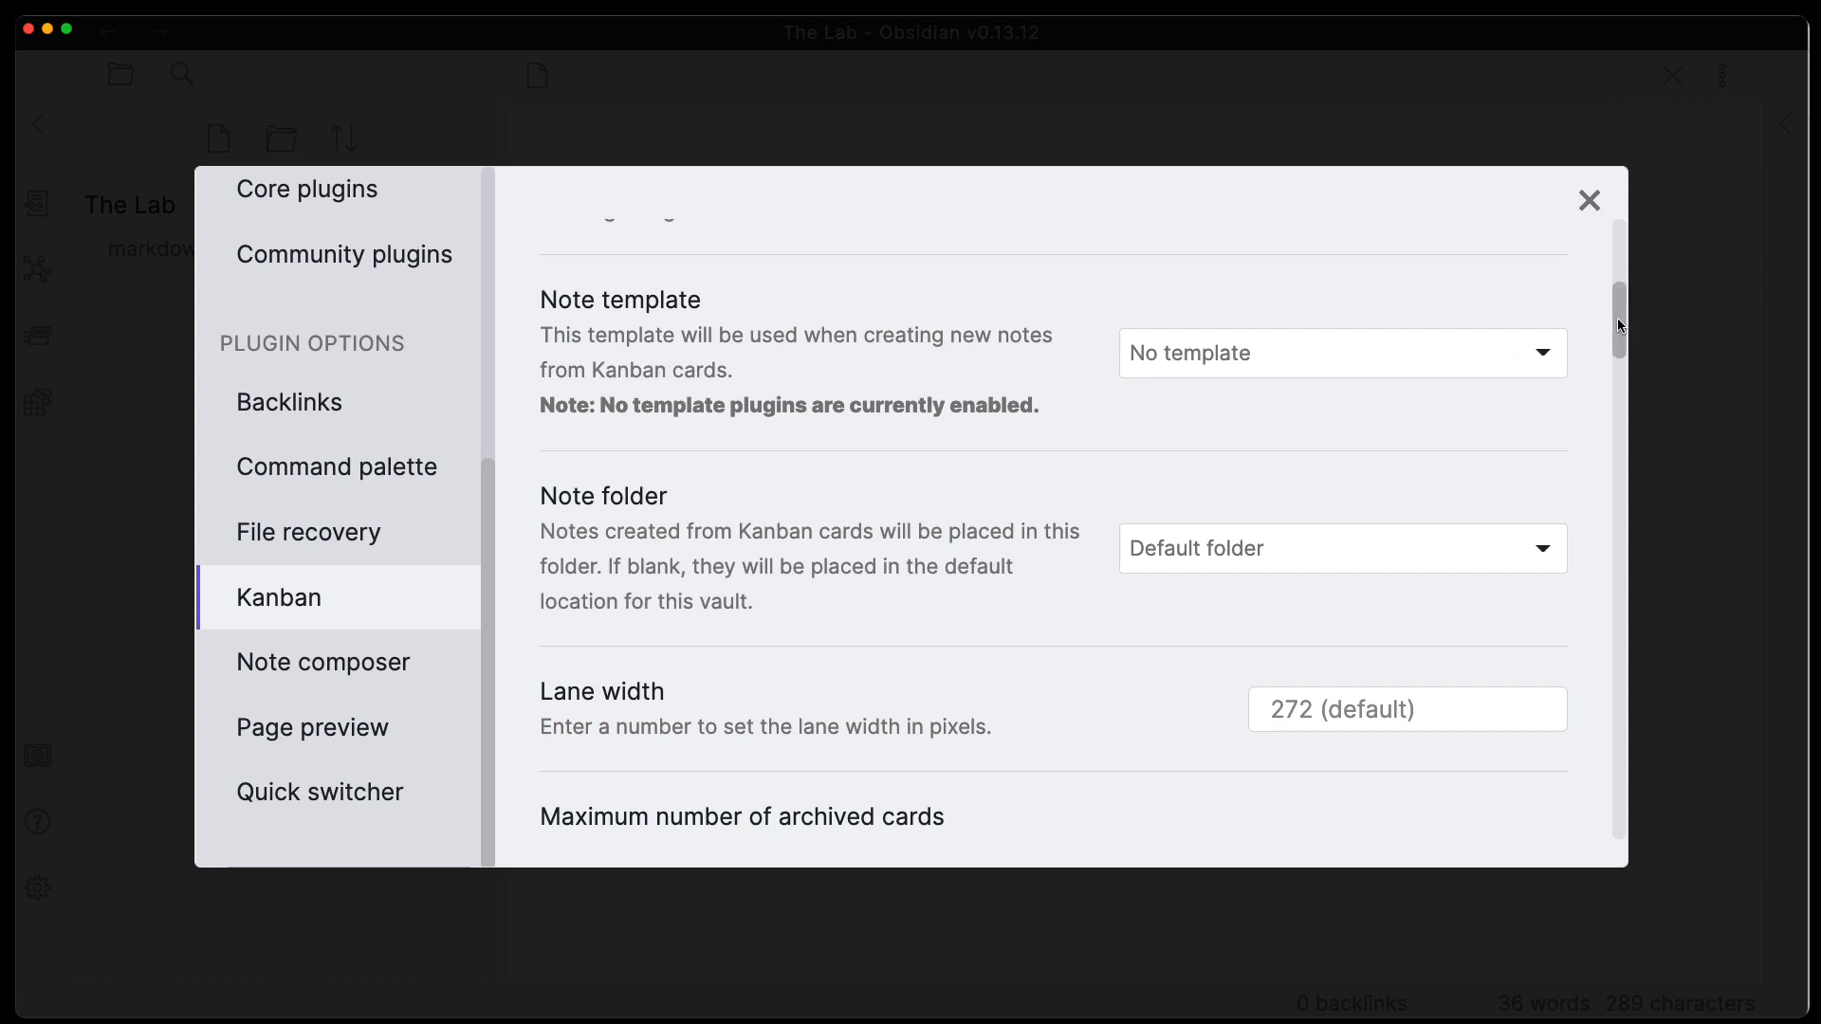
left_click_drag(1619, 325, 1620, 351)
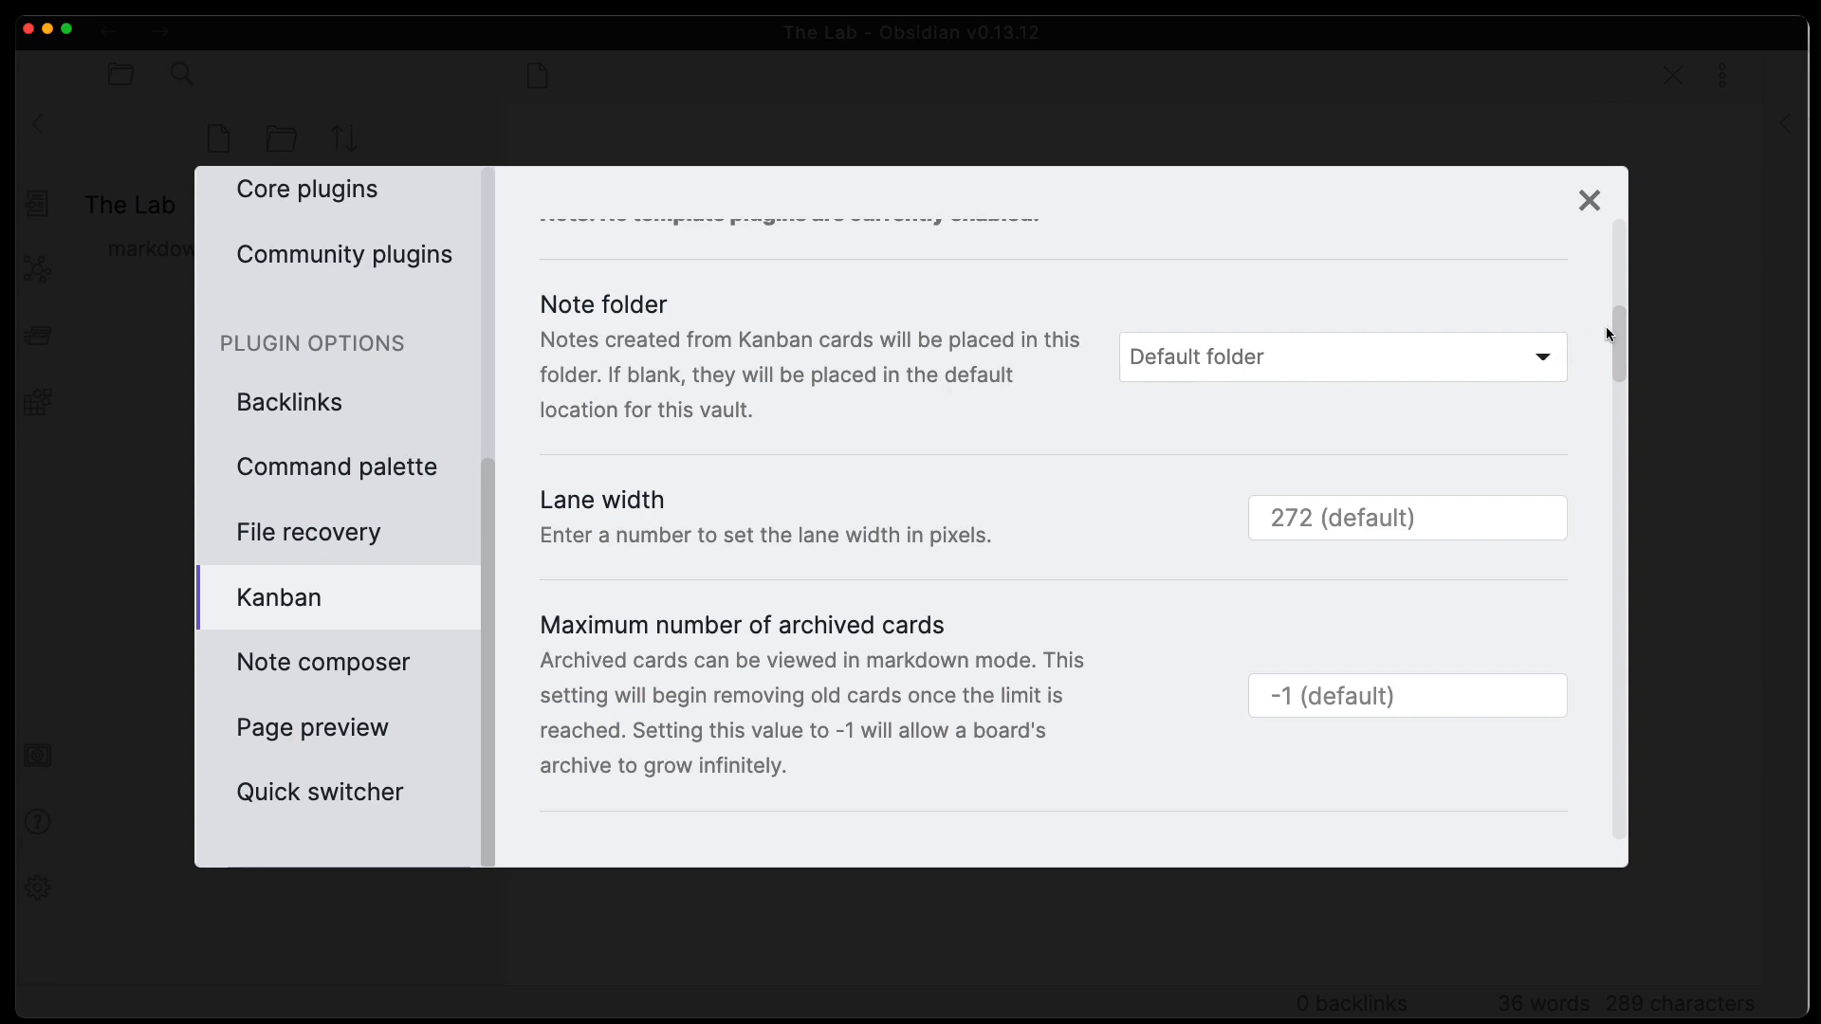
scroll(1612, 365, "down", 3)
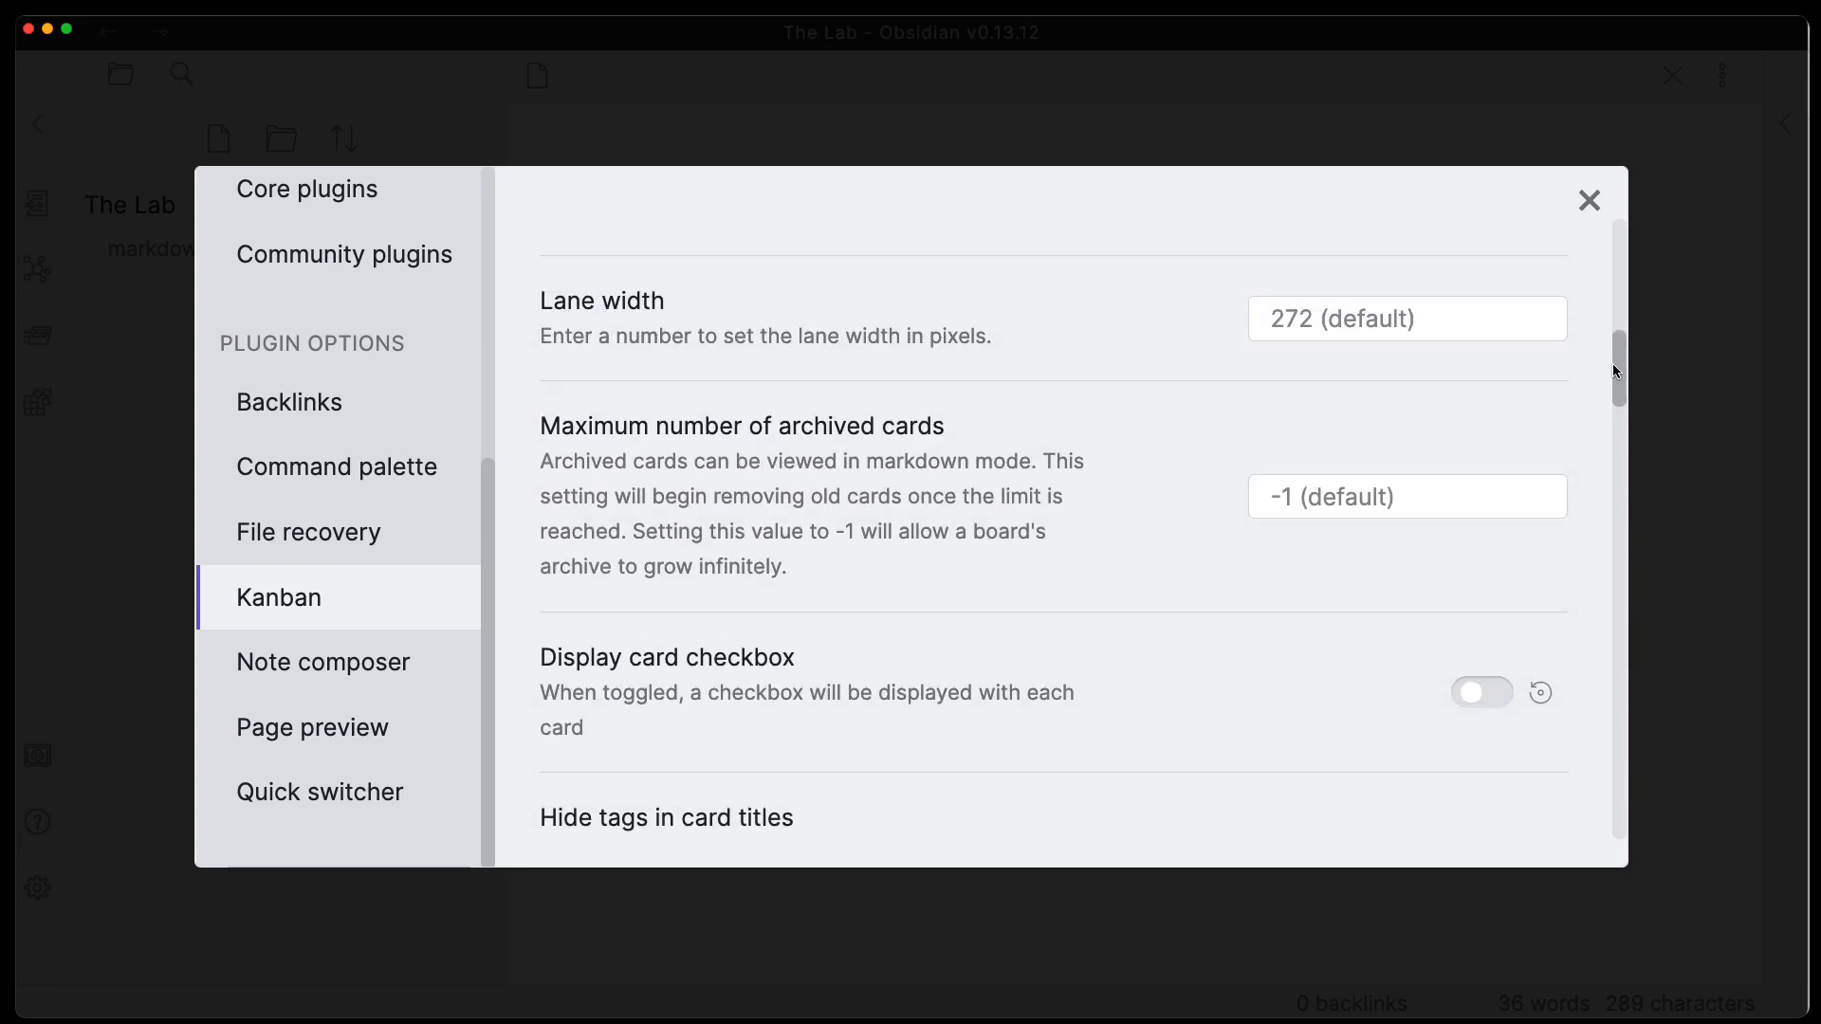
scroll(699, 334, "down", 4)
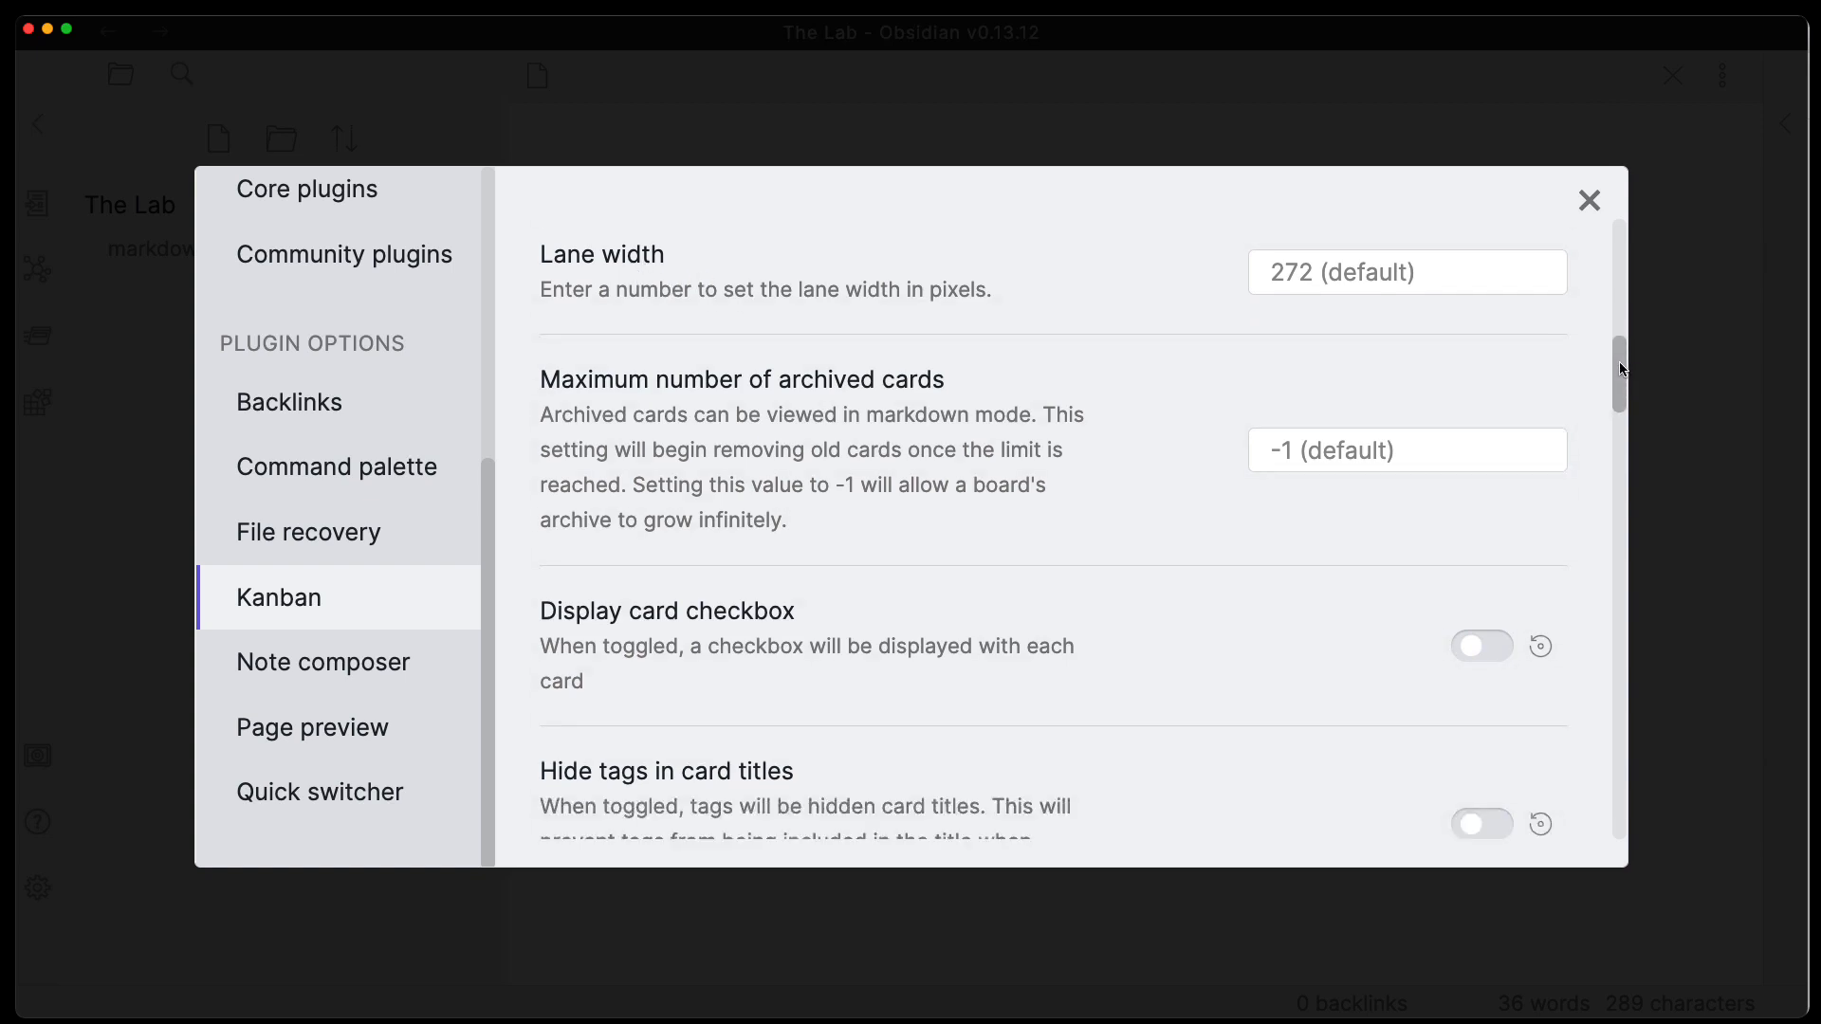
left_click_drag(1625, 398, 1628, 409)
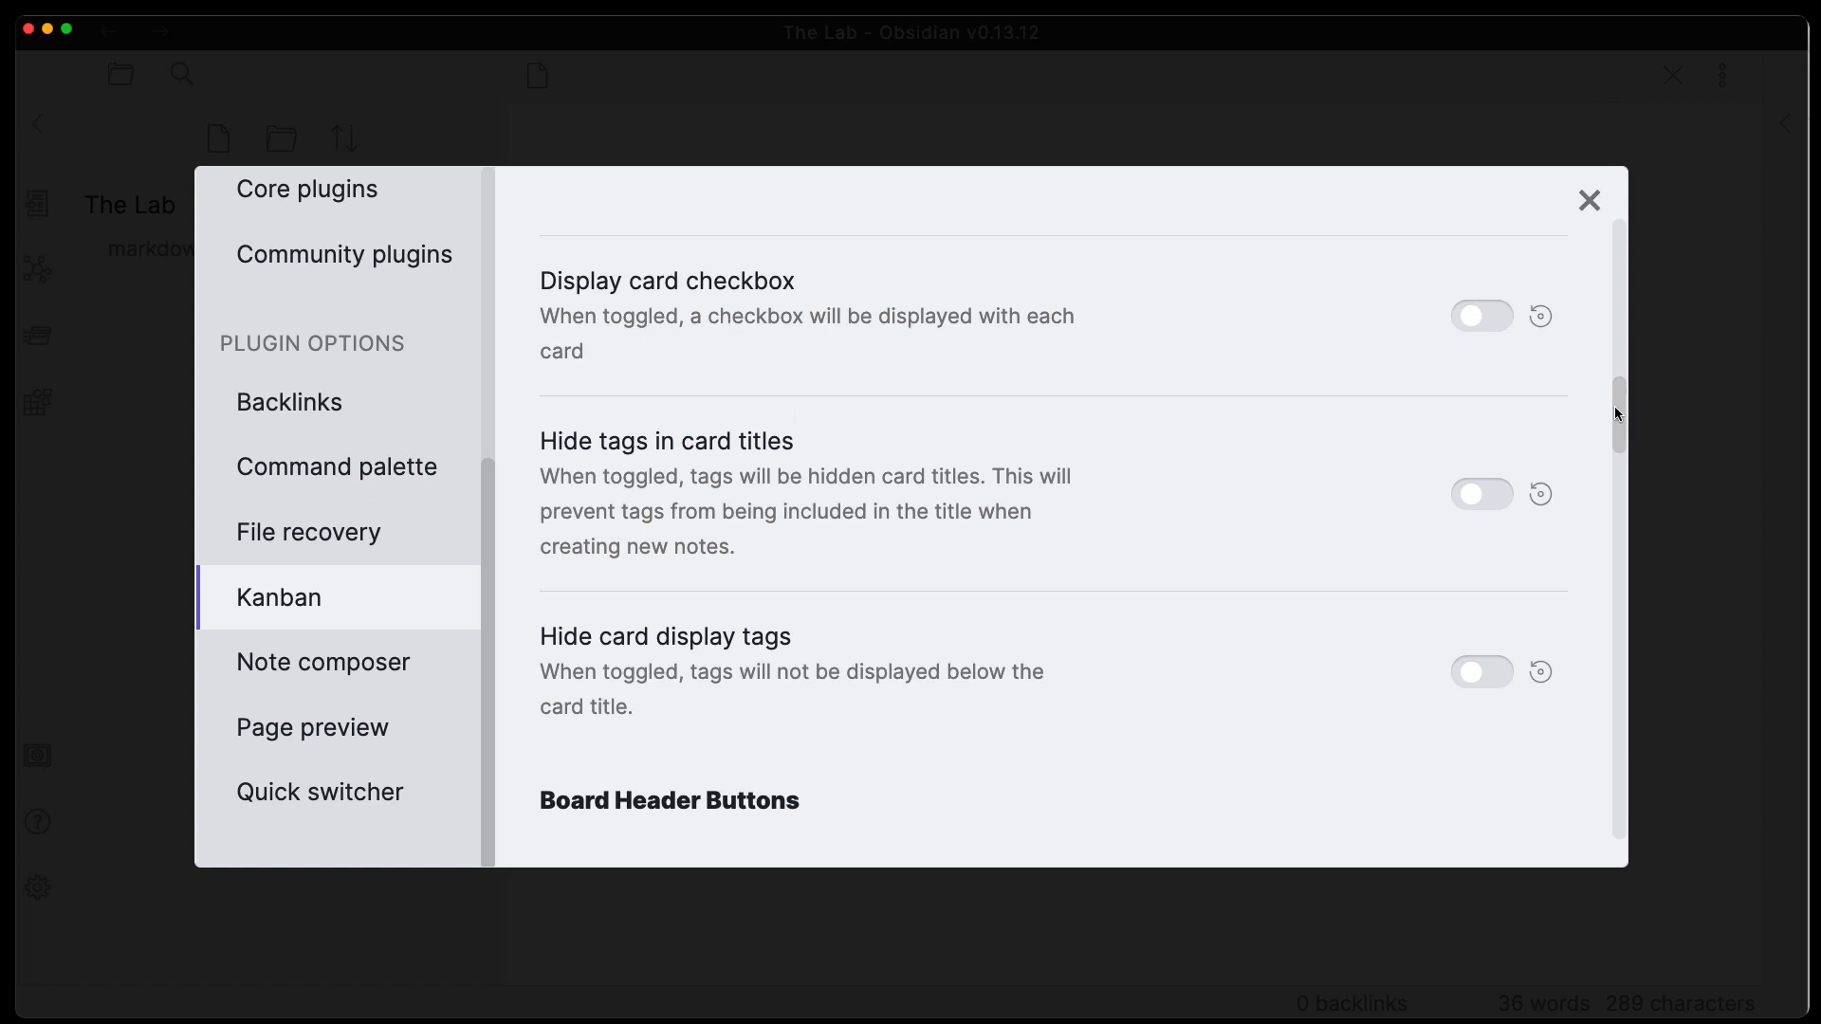
left_click_drag(1618, 414, 1608, 470)
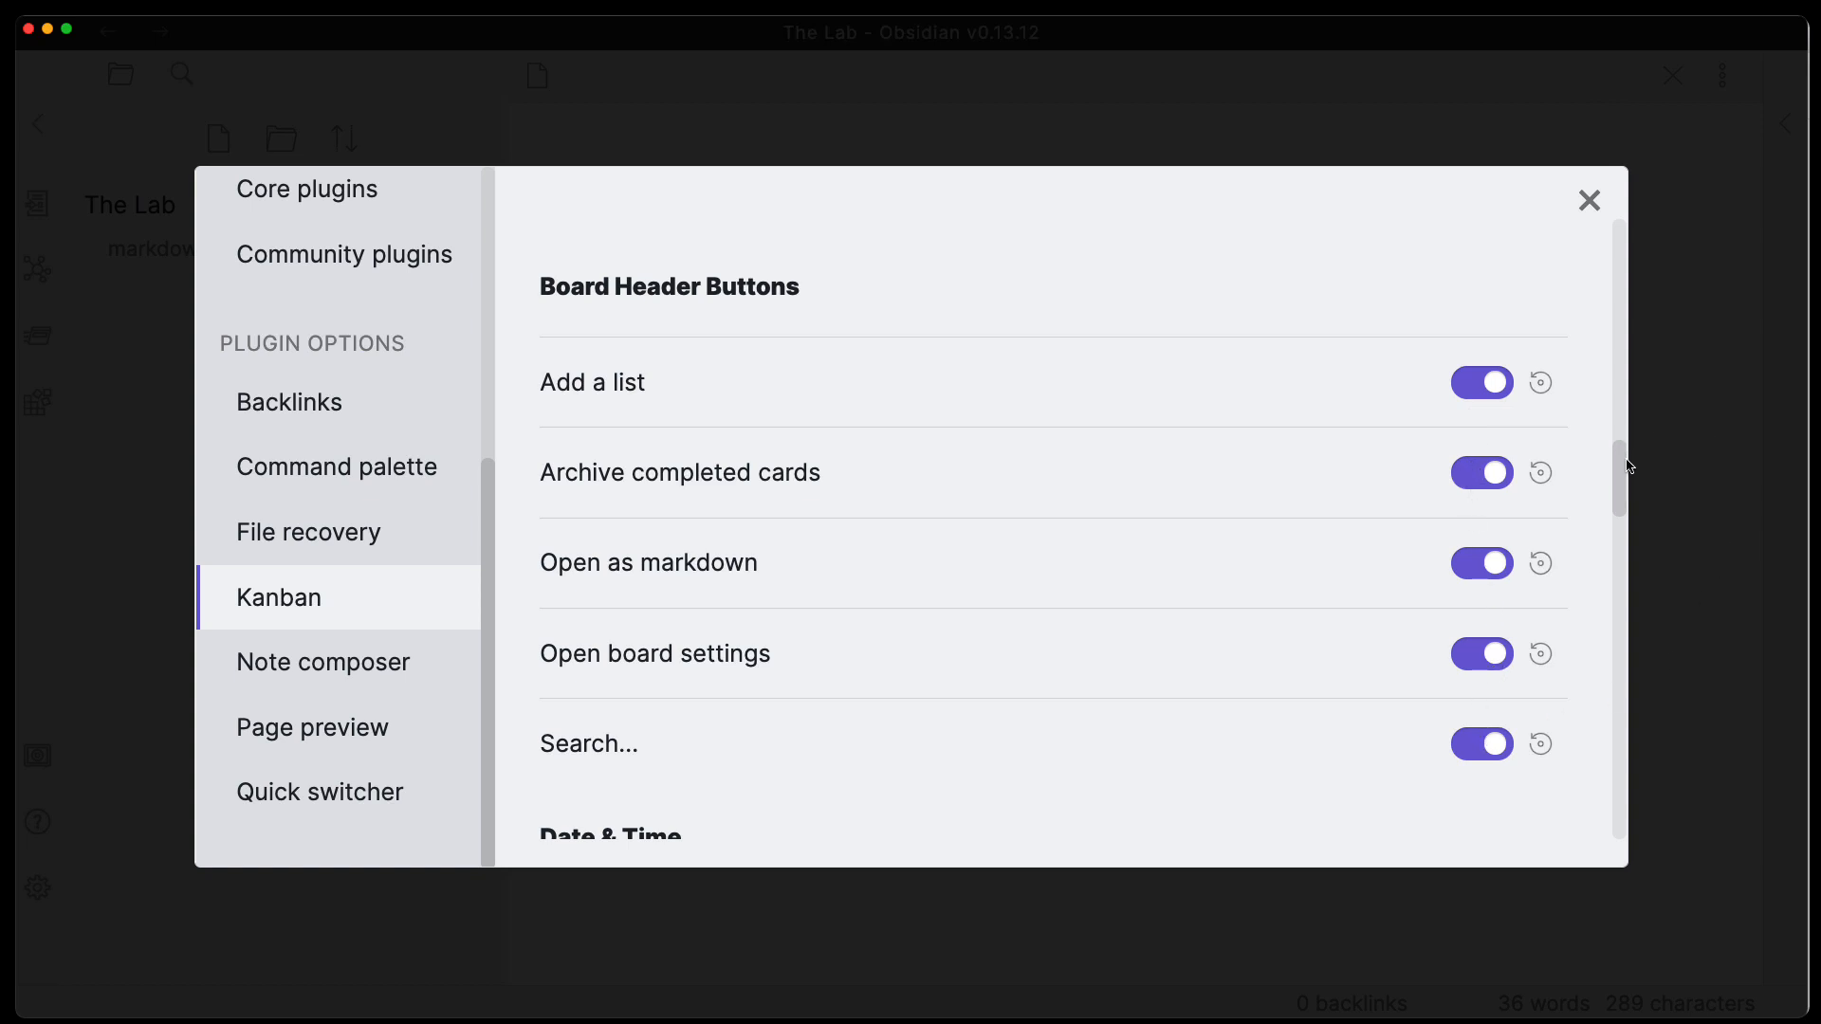
left_click_drag(1619, 471, 1613, 546)
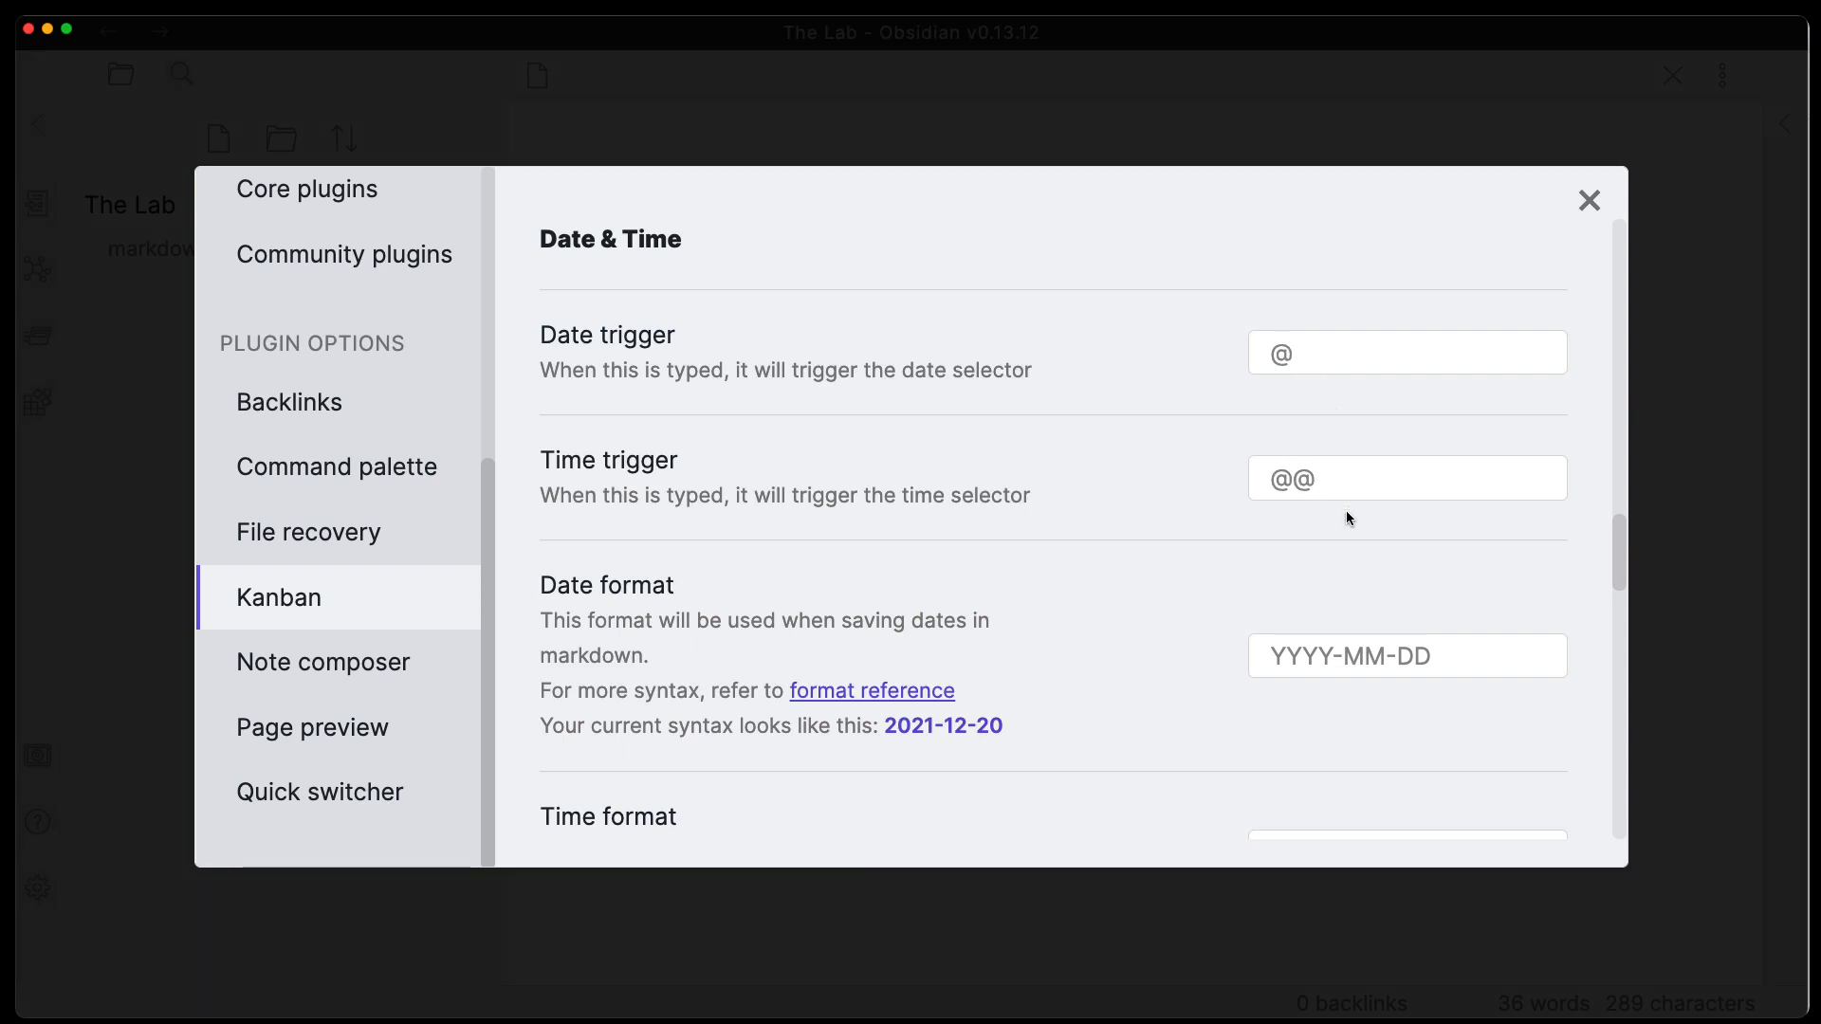
scroll(1602, 543, "down", 5)
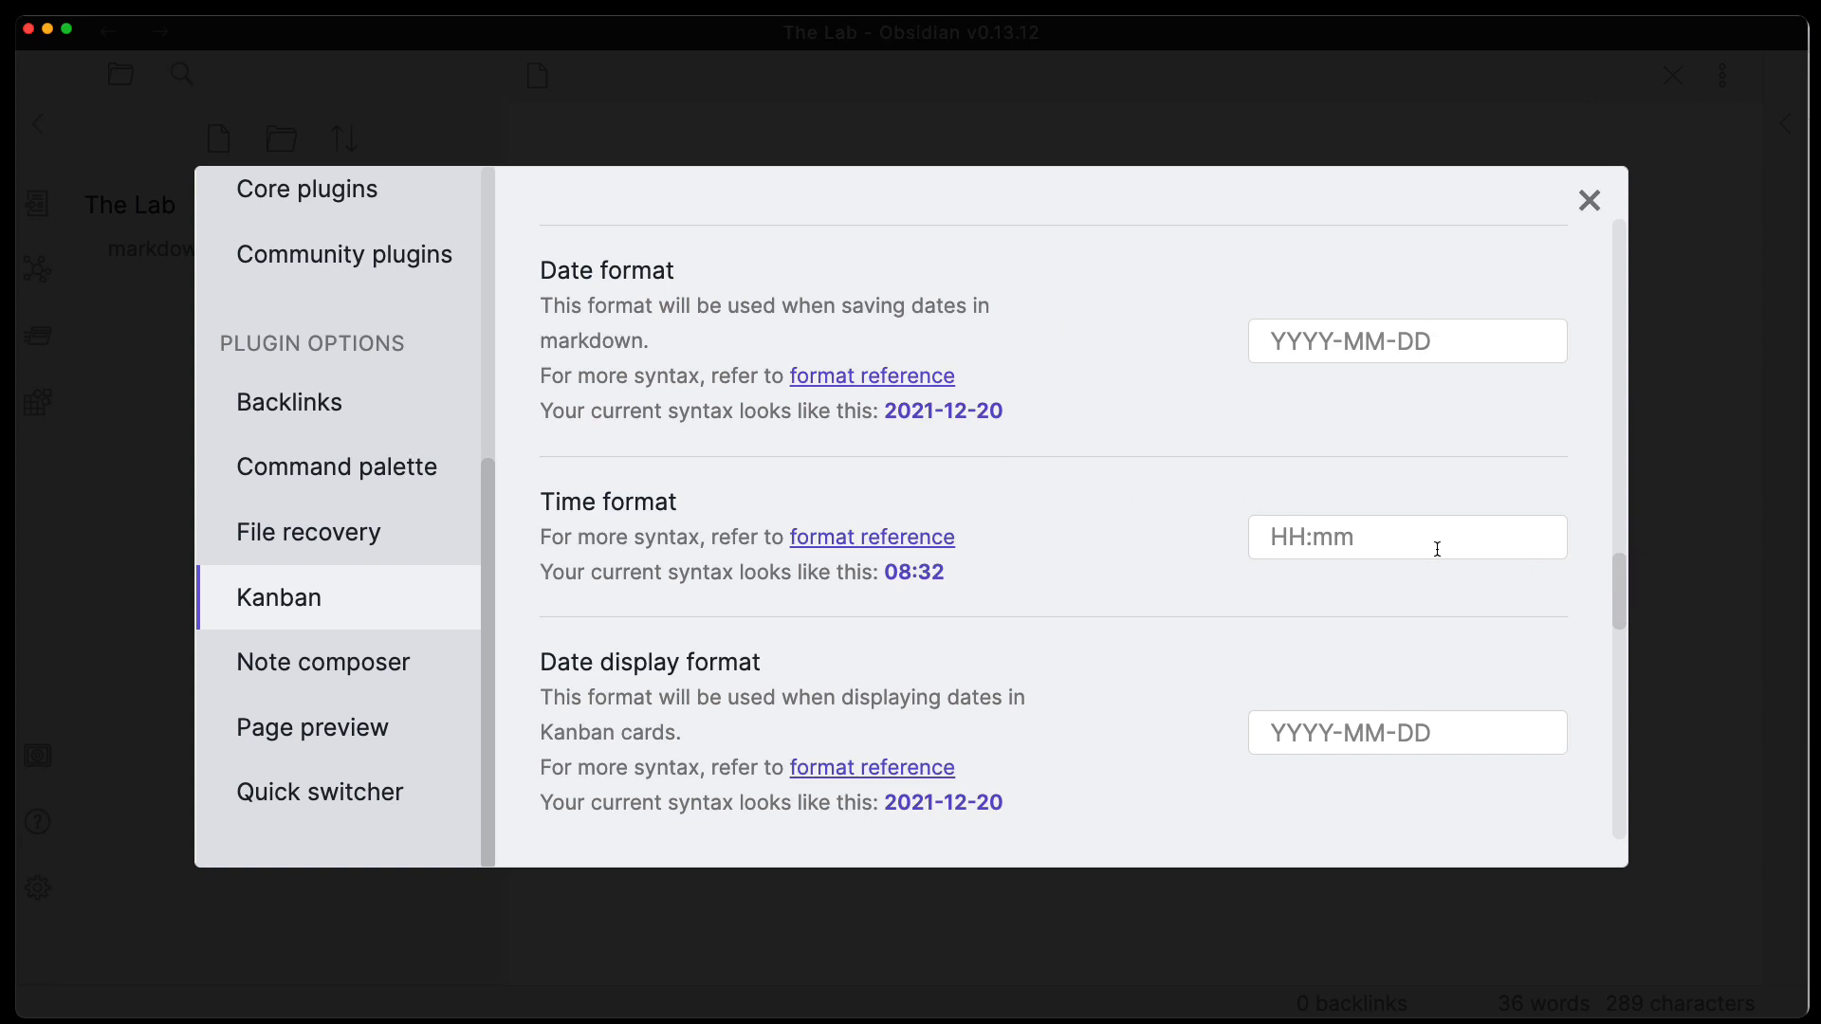
left_click_drag(1617, 590, 1617, 664)
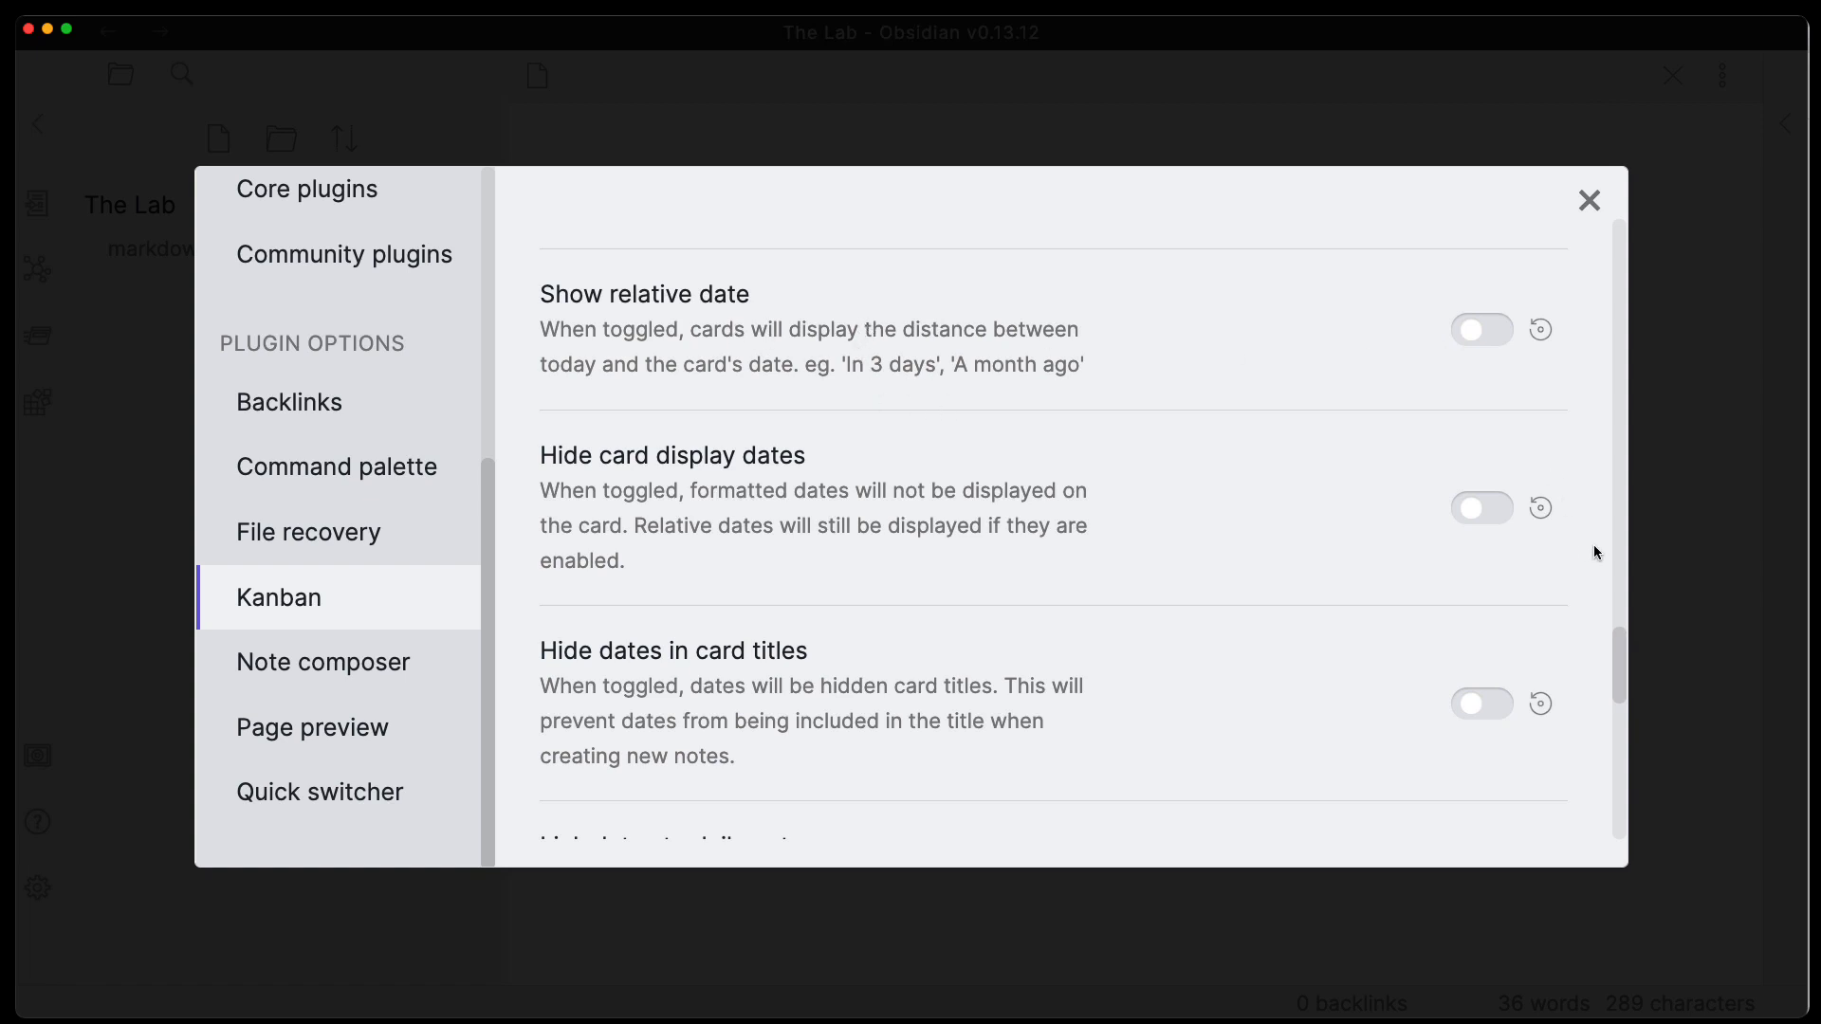
Try turning on Show relative date for Kanban cards, and switch it back off.
mouse_move(1617, 656)
left_mouse_down()
mouse_move(1614, 607)
mouse_move(1615, 648)
left_mouse_up()
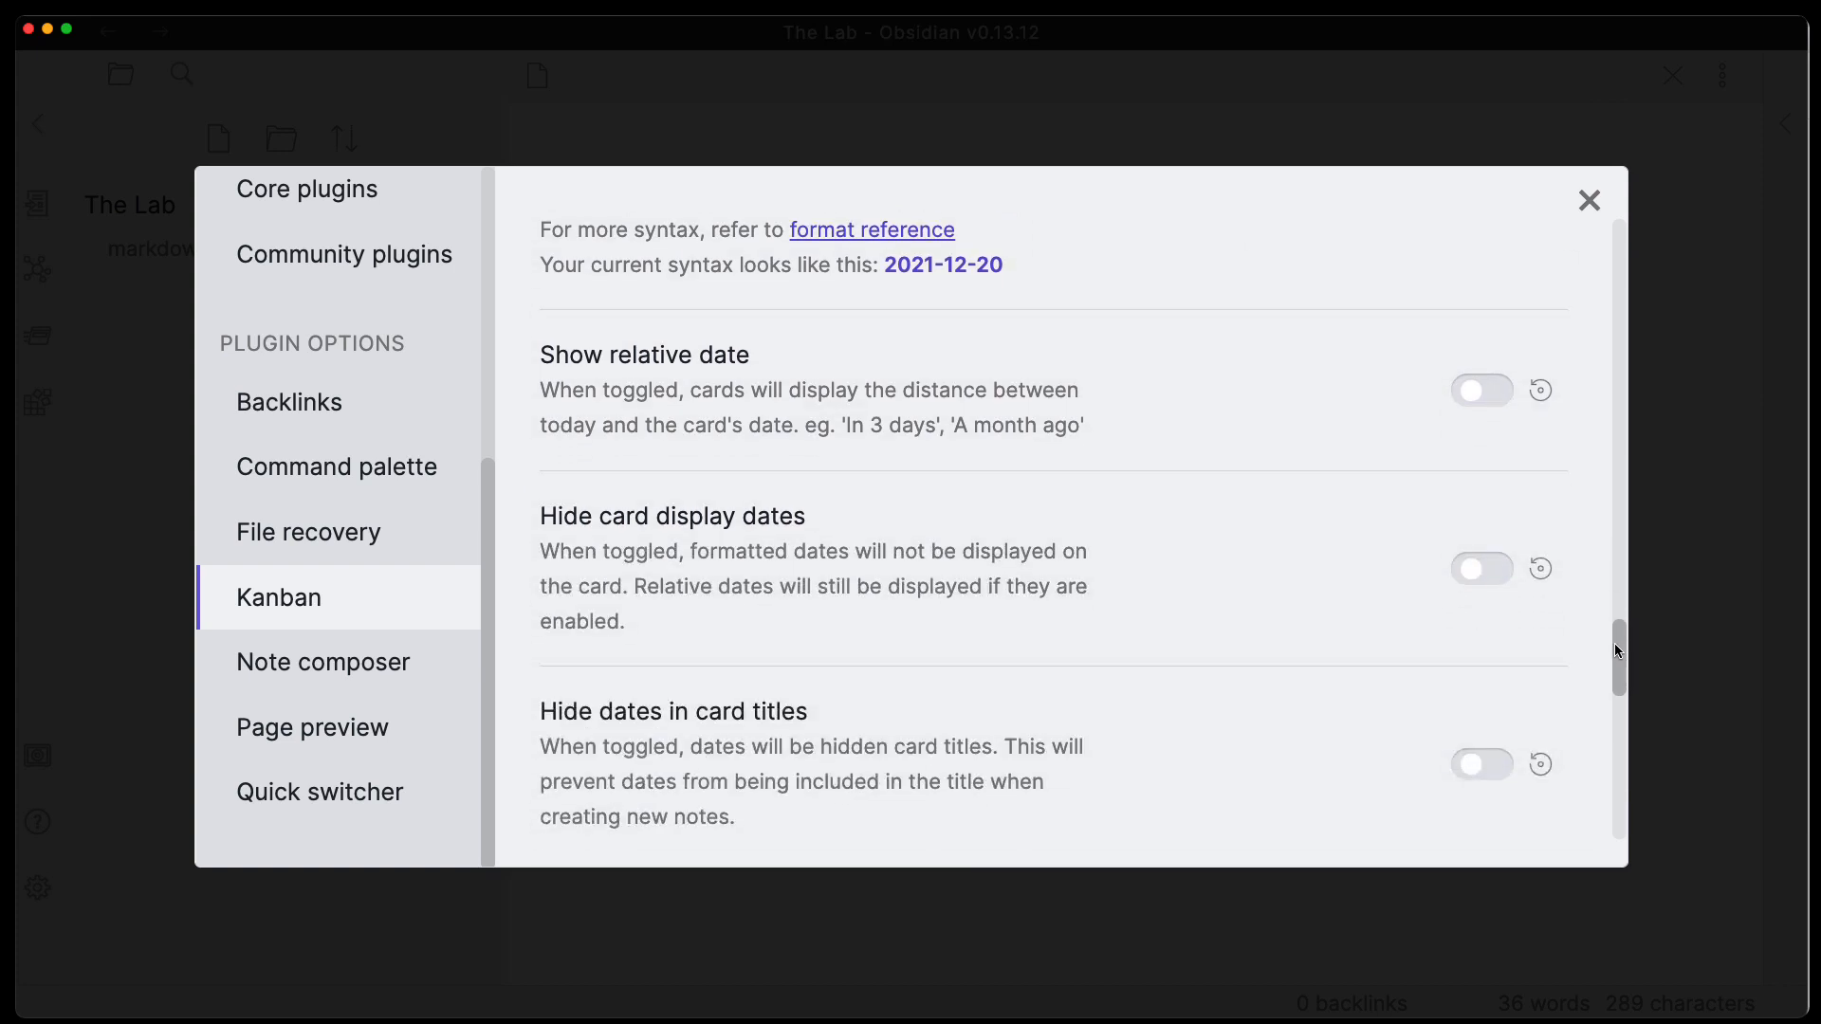
left_click(1472, 403)
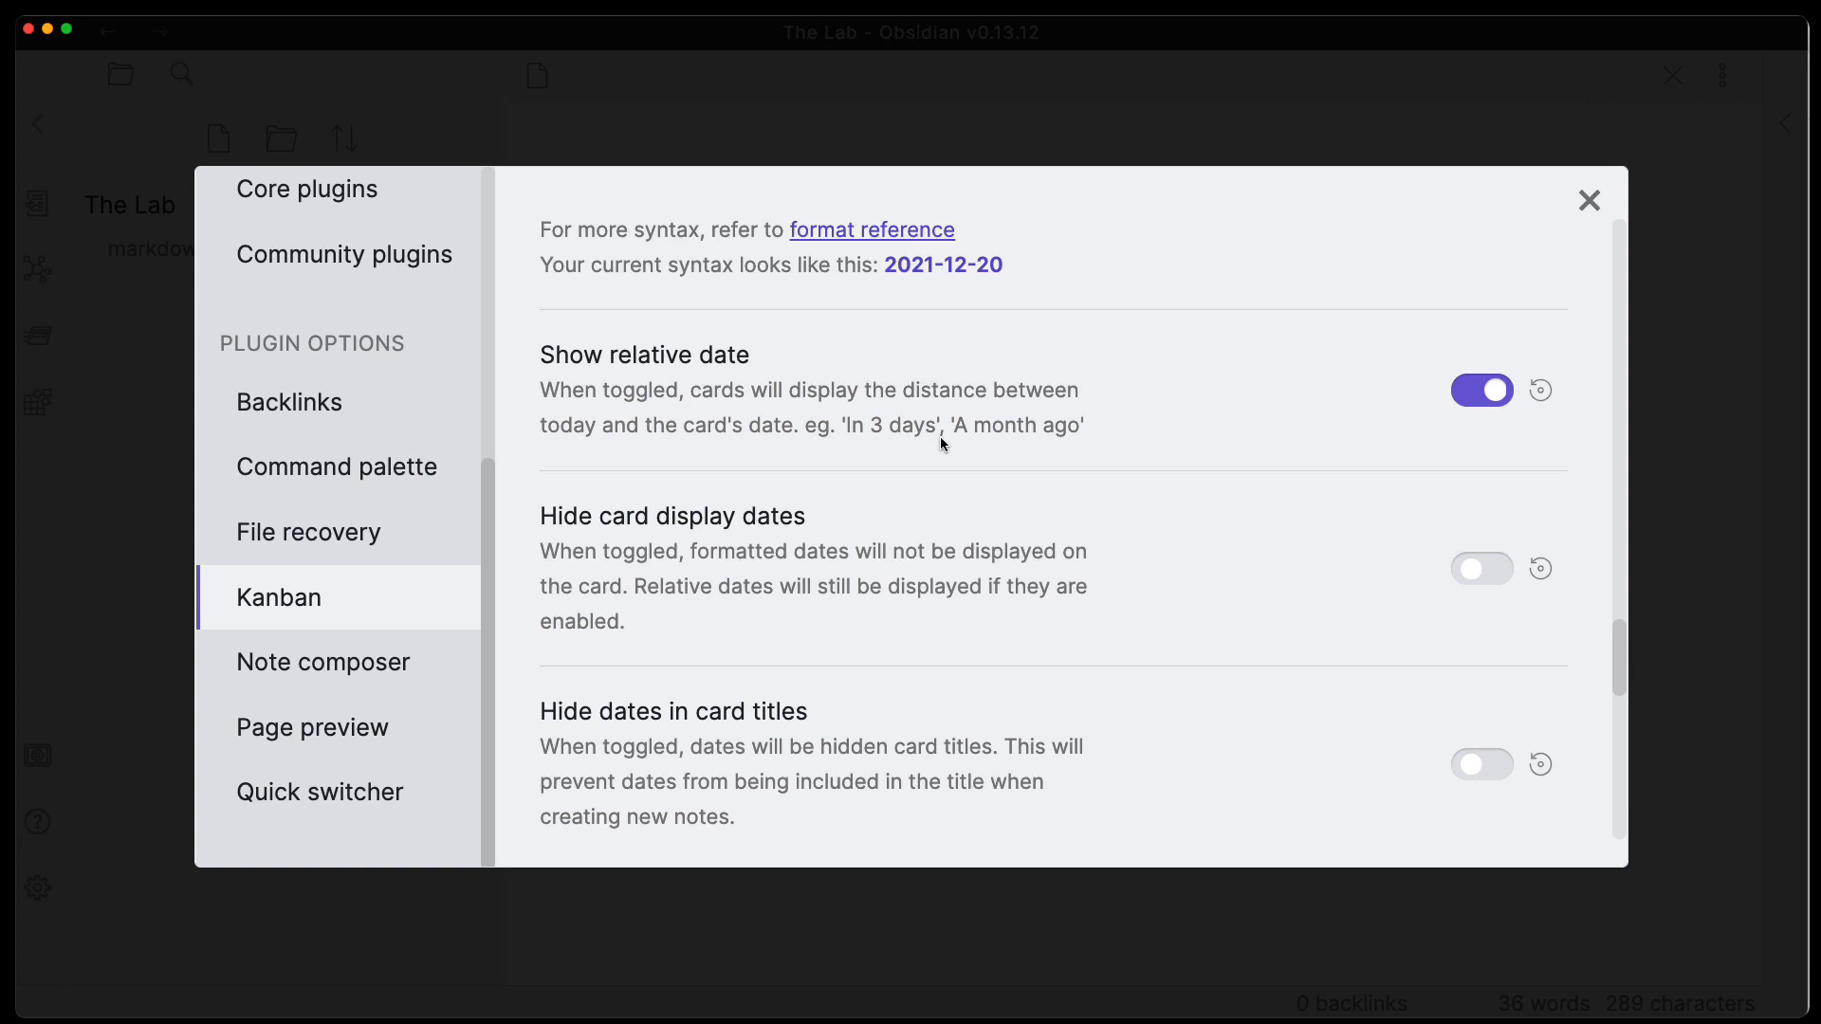
left_click(1485, 391)
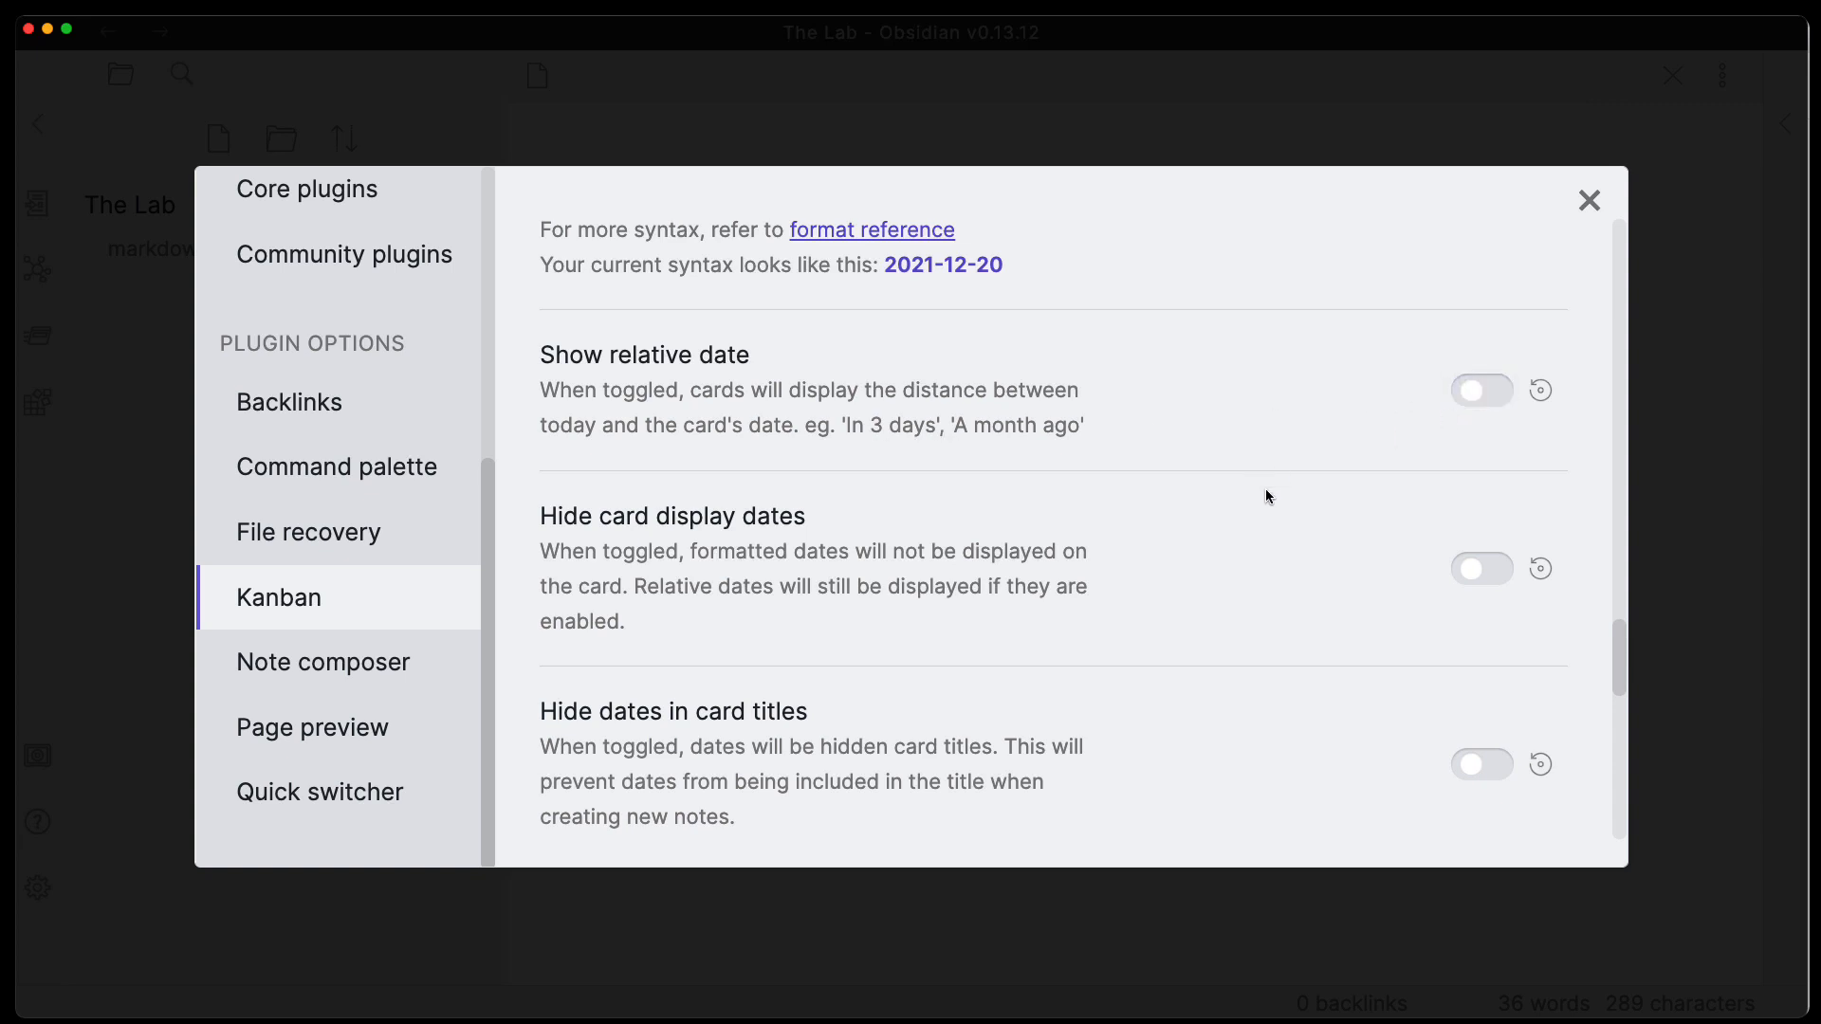
Set the Kanban calendar's first day of week to Monday.
scroll(1266, 487, "down", 3)
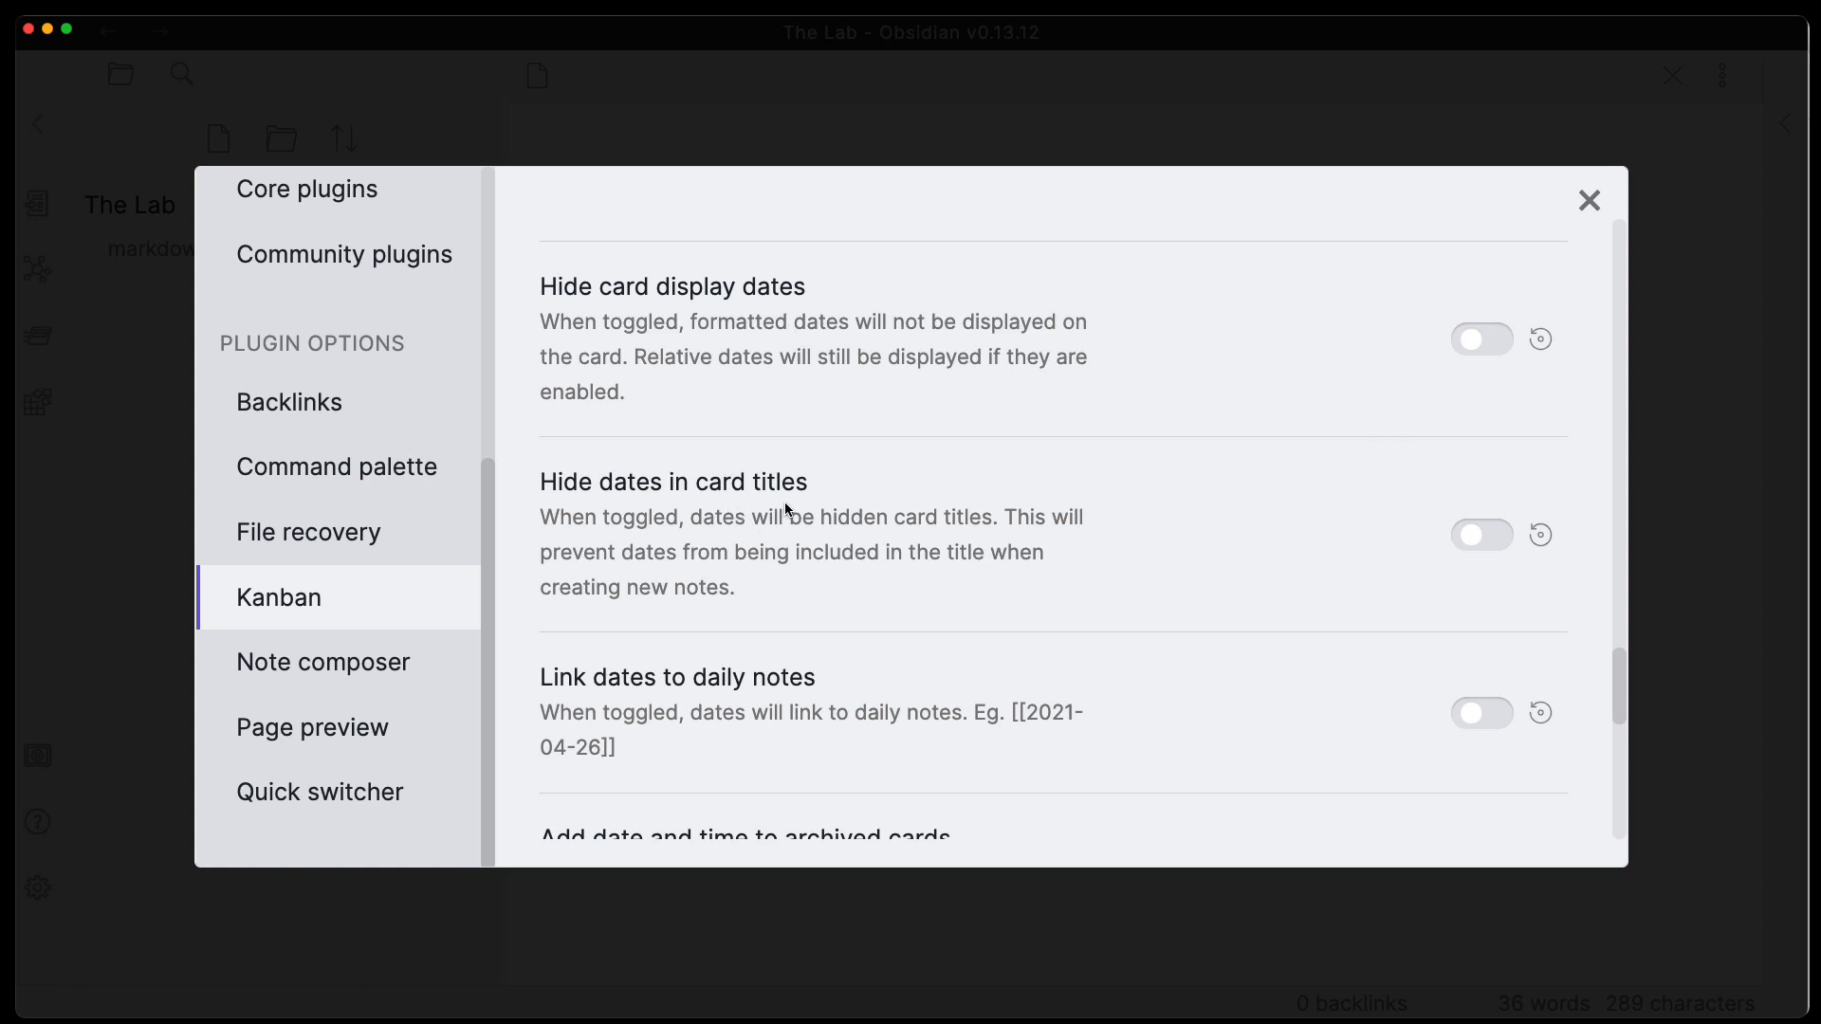
left_click_drag(1618, 663, 1618, 711)
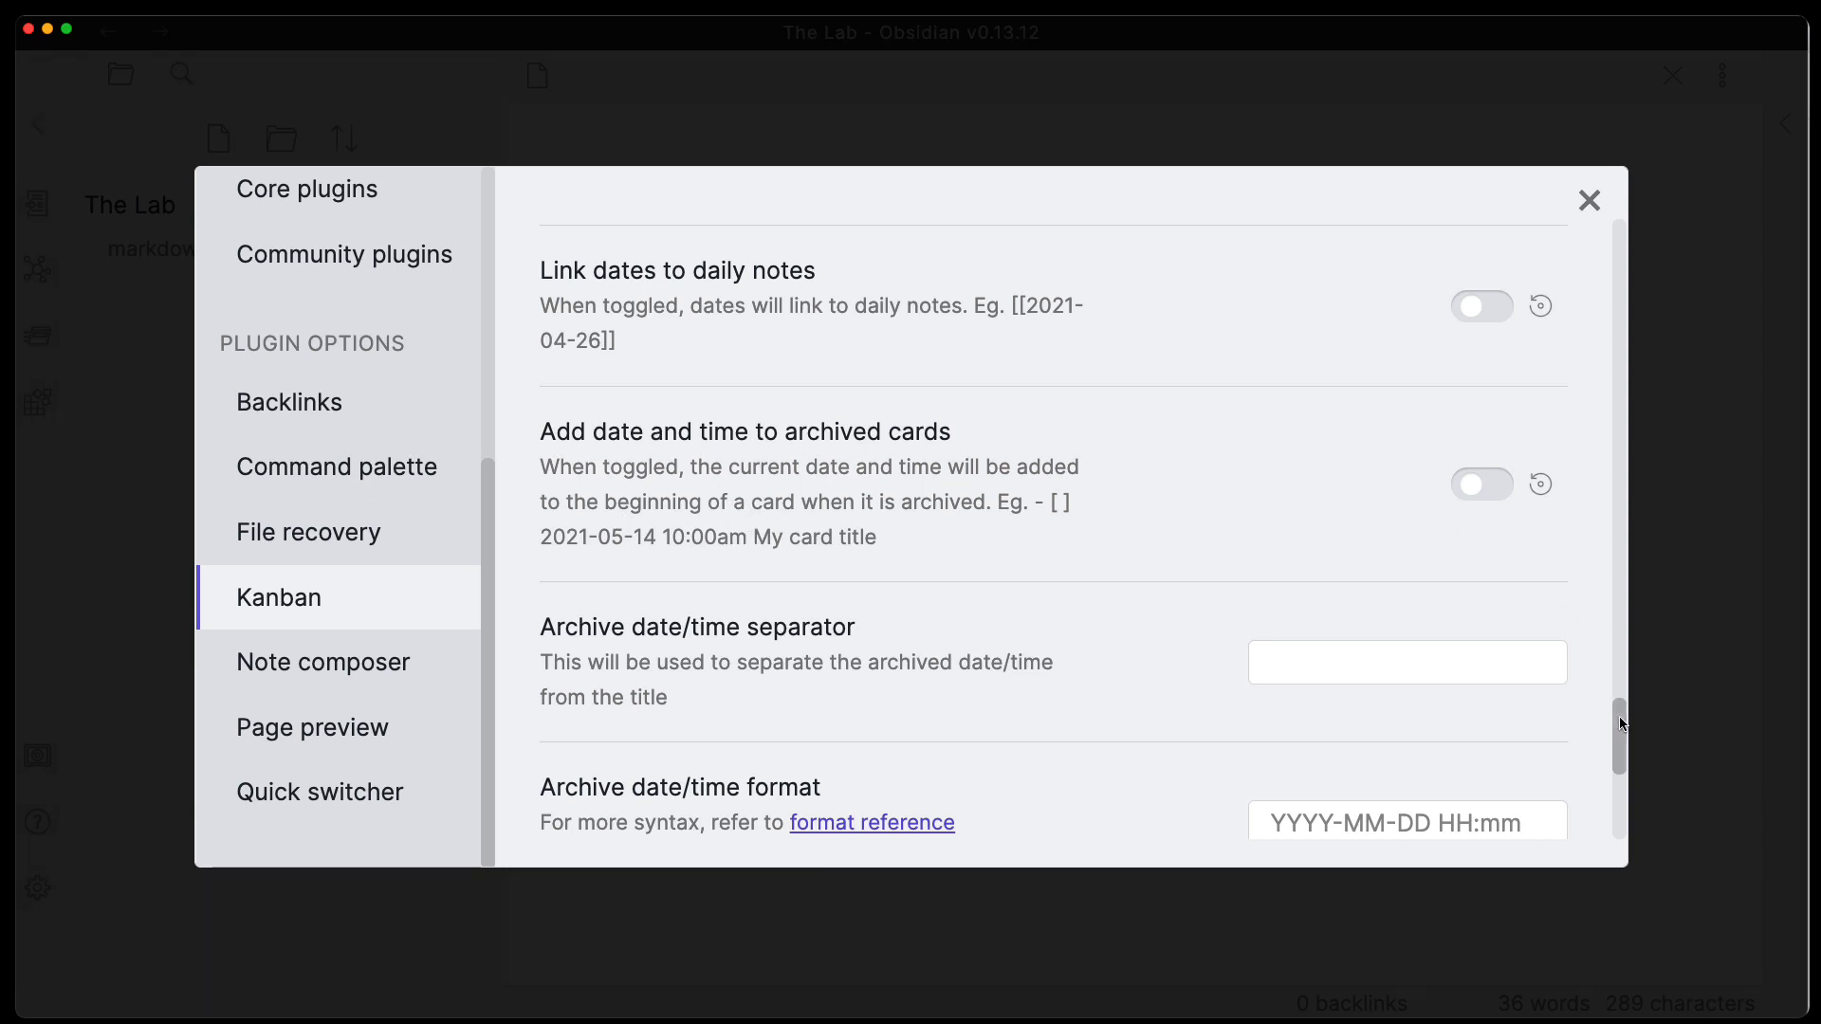
scroll(1612, 730, "down", 5)
left_click_drag(1619, 755, 1614, 784)
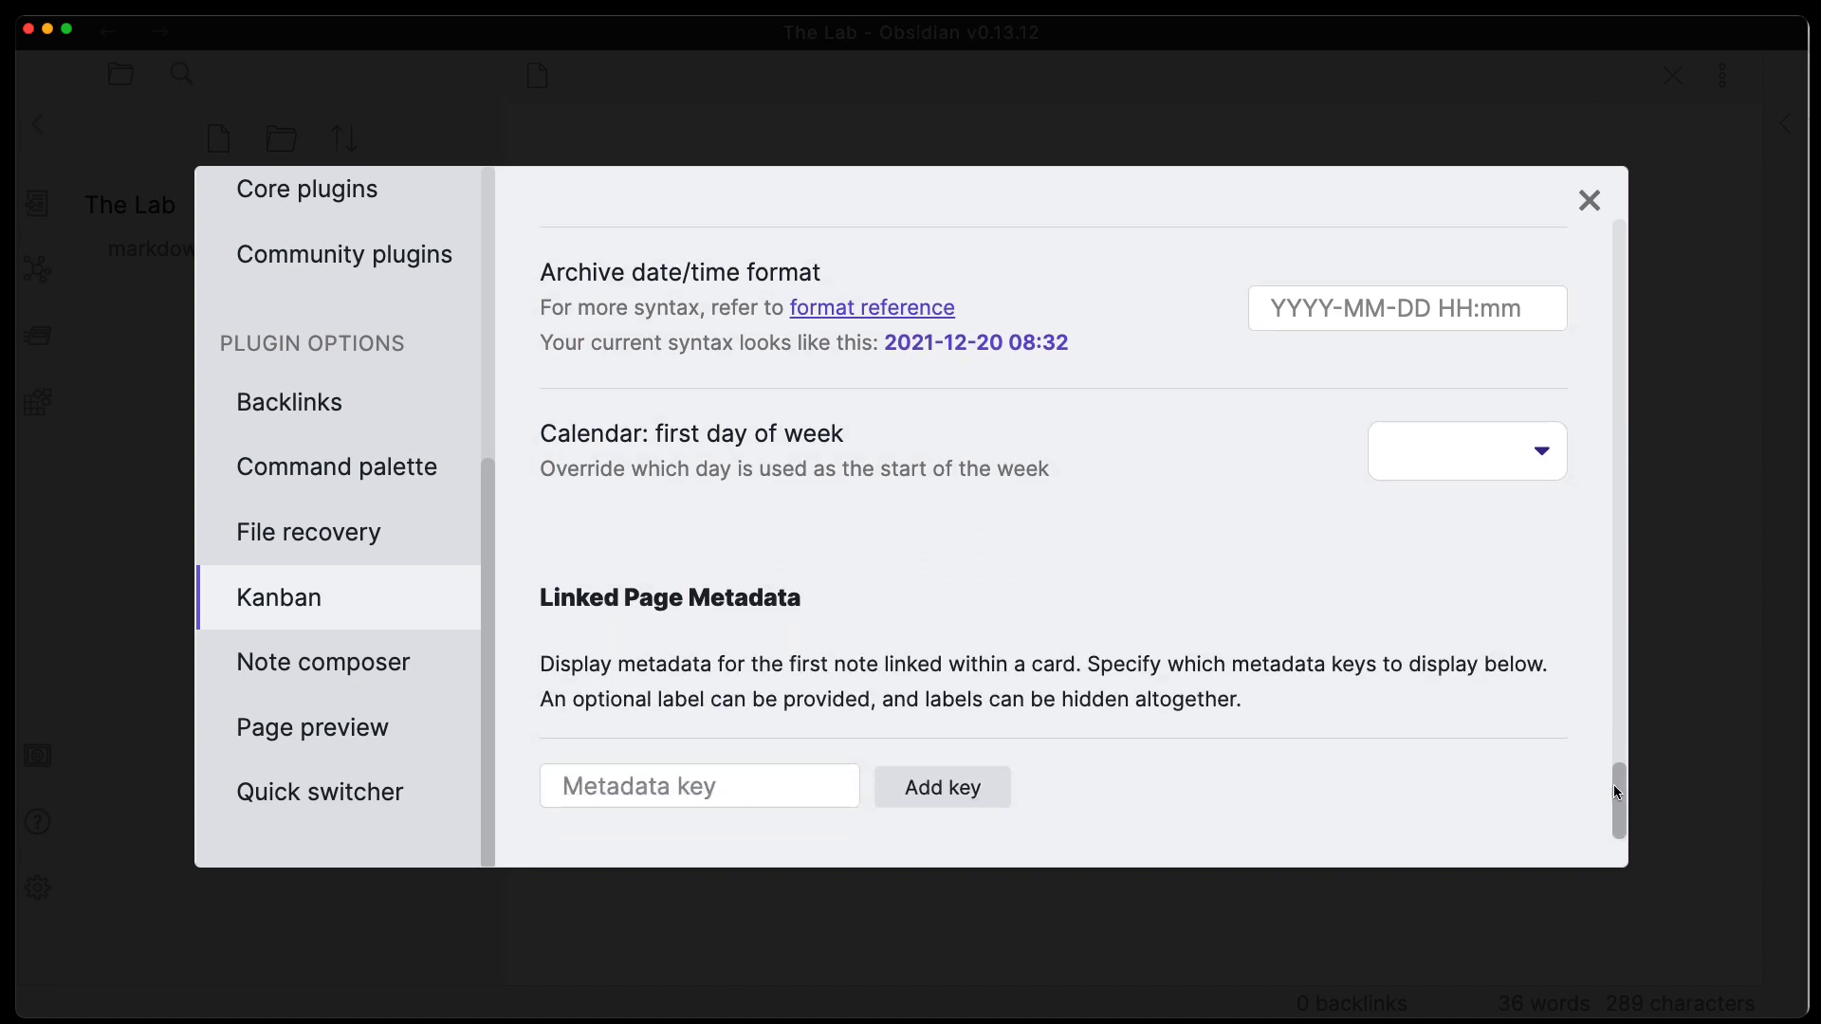
left_click(1541, 457)
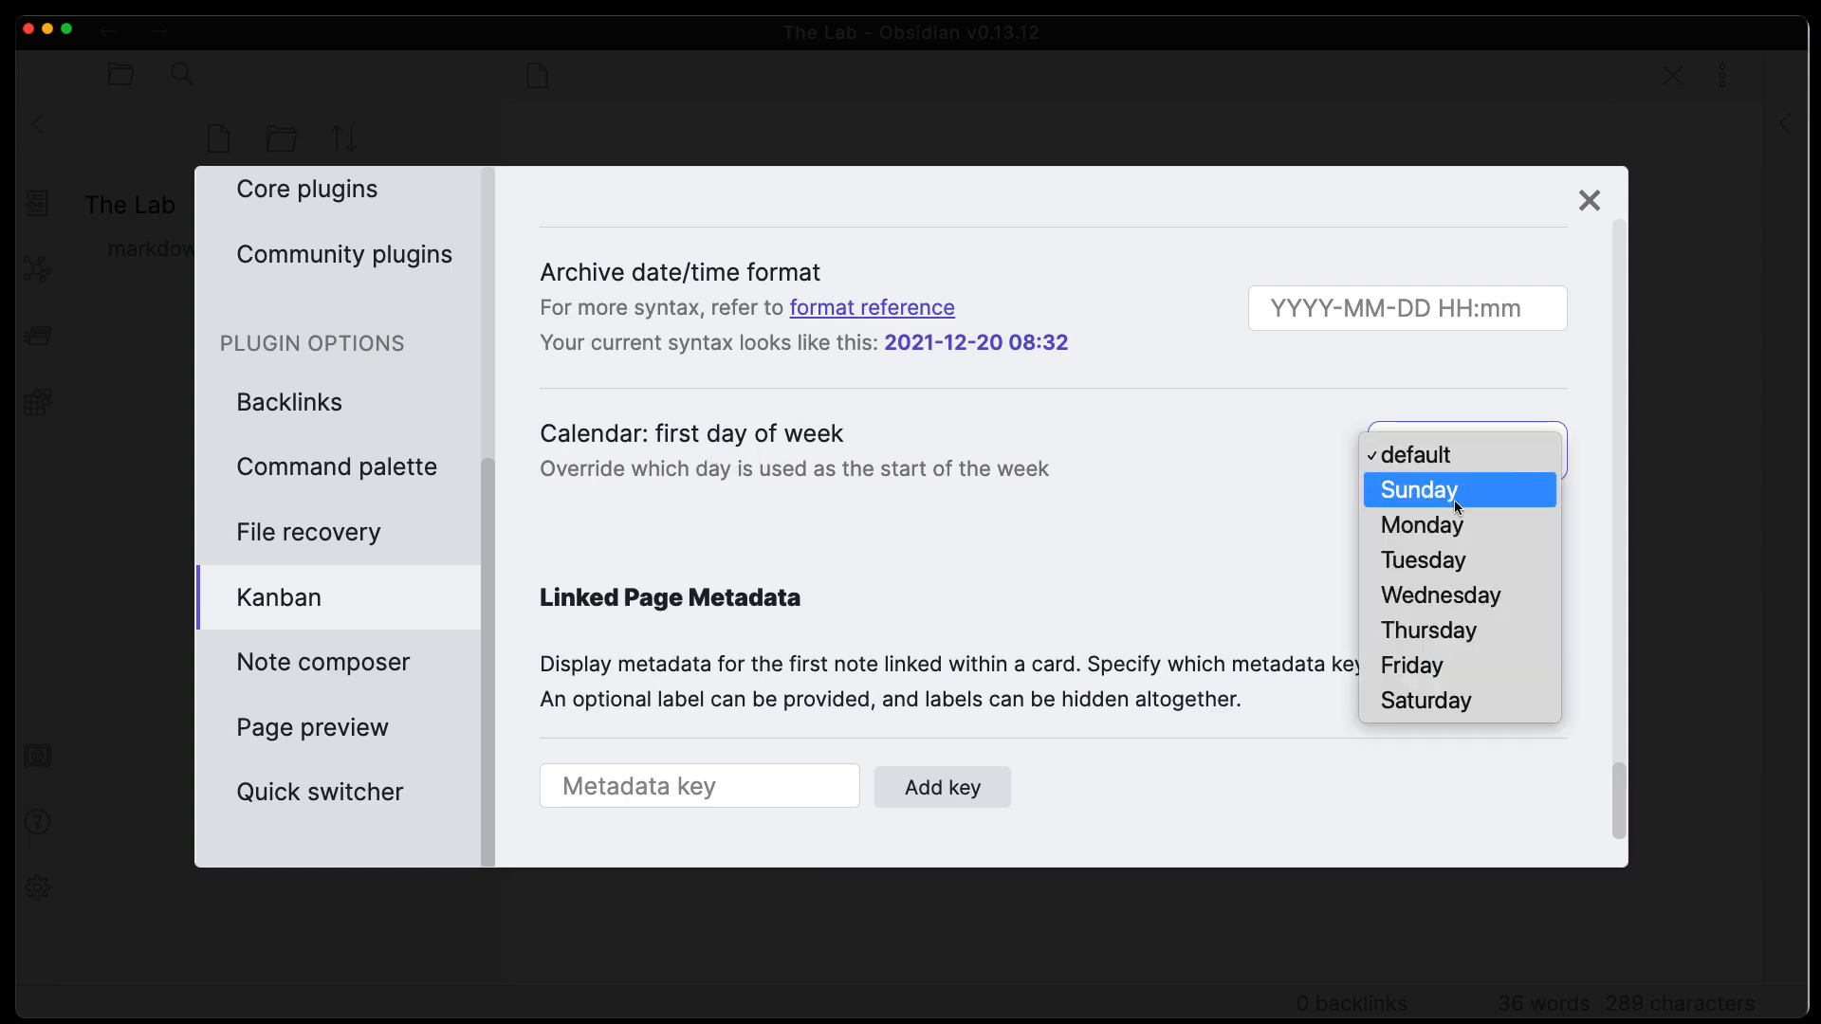
left_click(1446, 524)
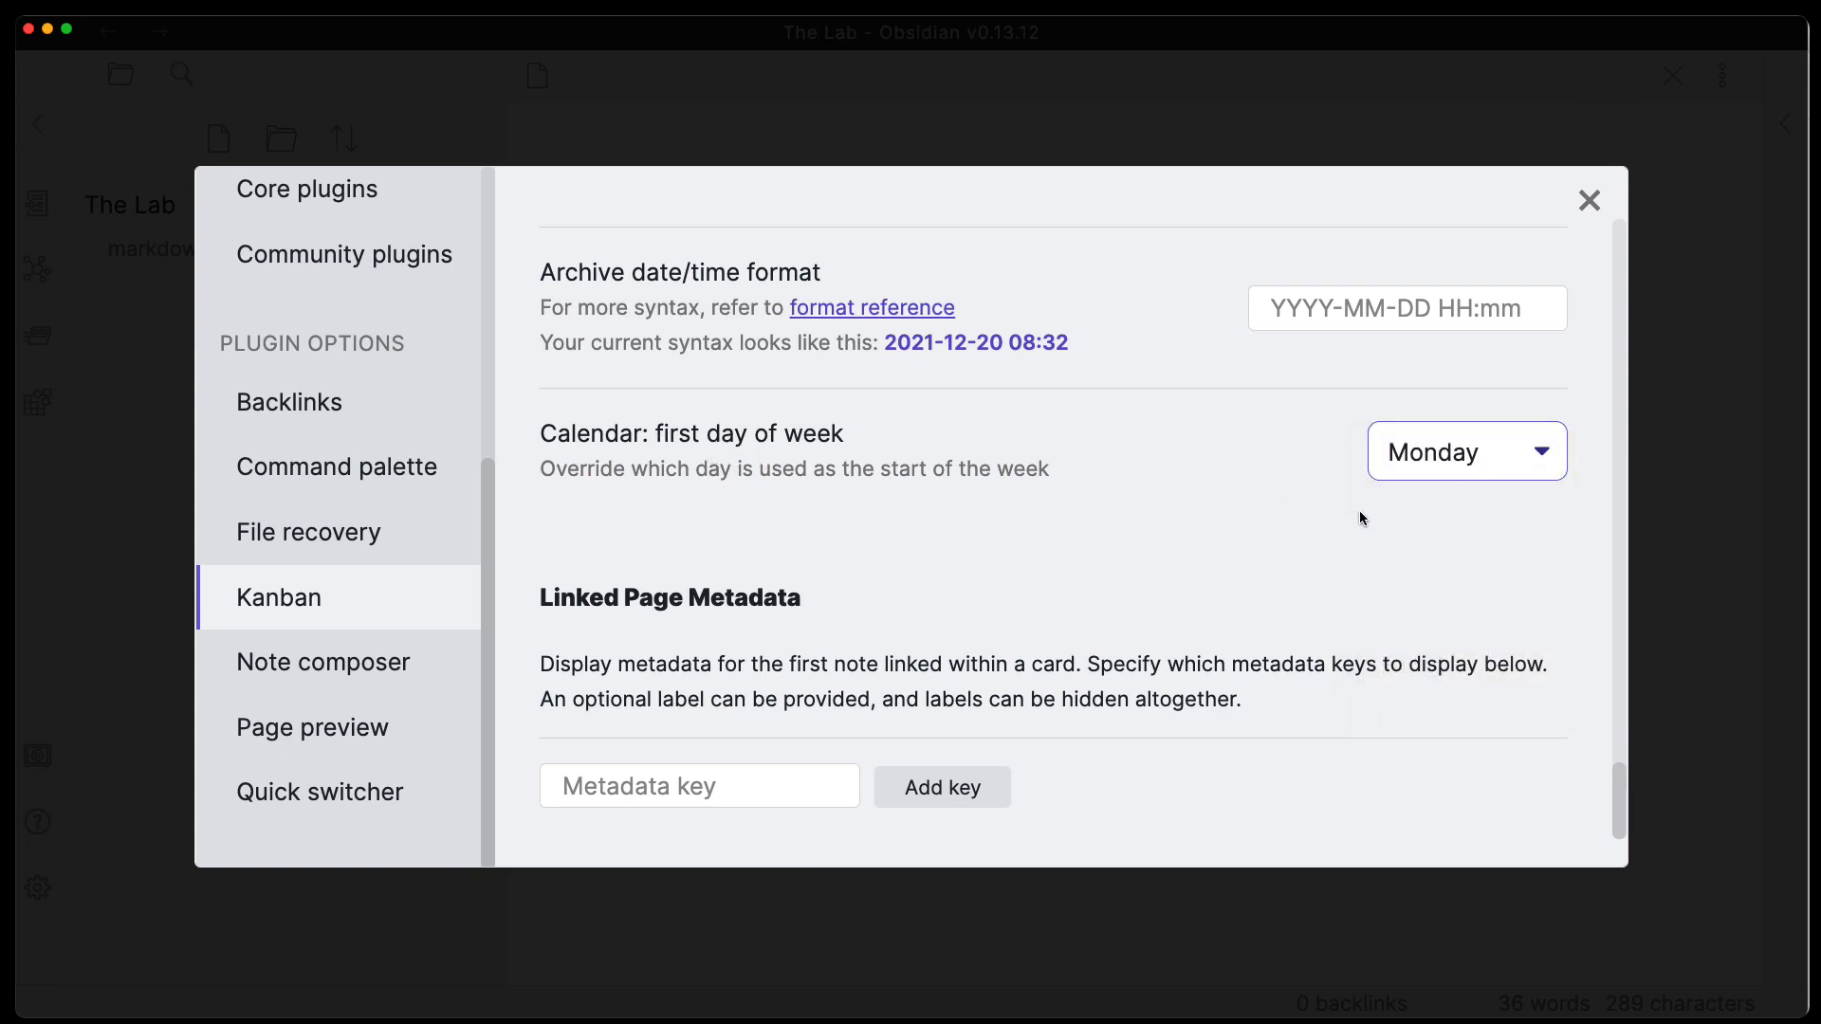
left_click(872, 573)
scroll(1026, 486, "up", 3)
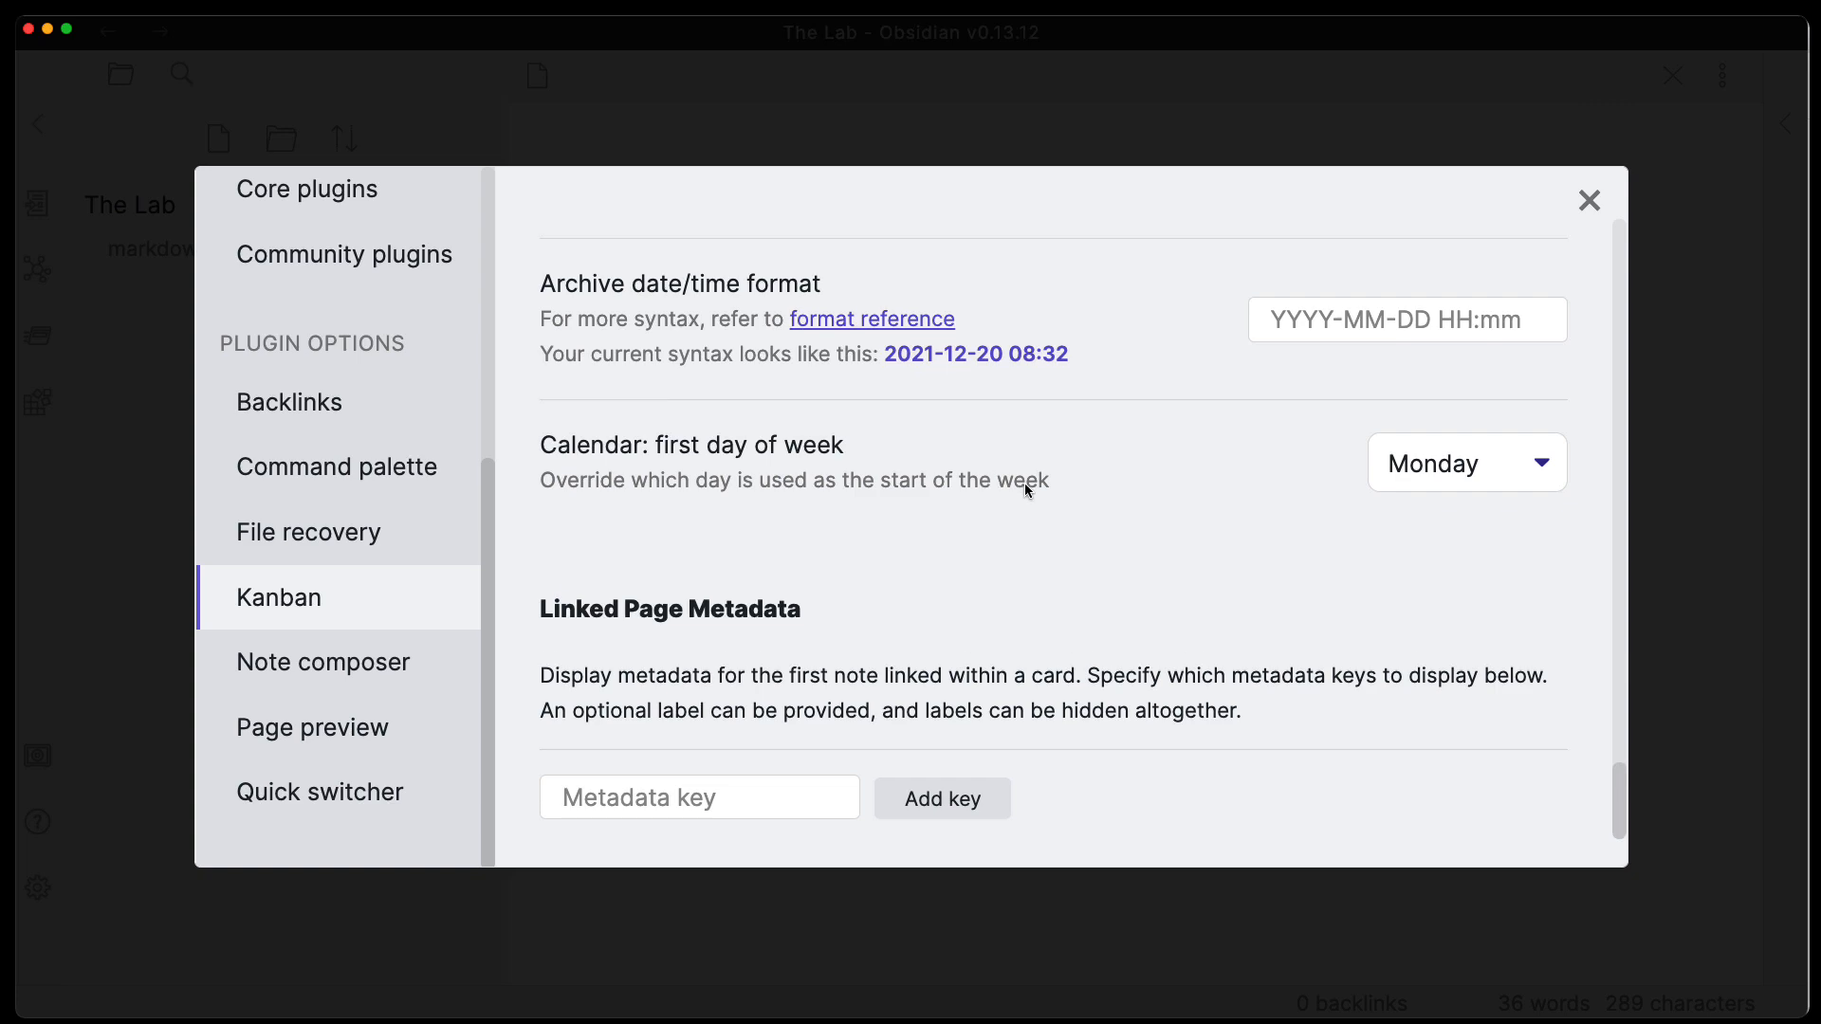
scroll(1026, 490, "up", 12)
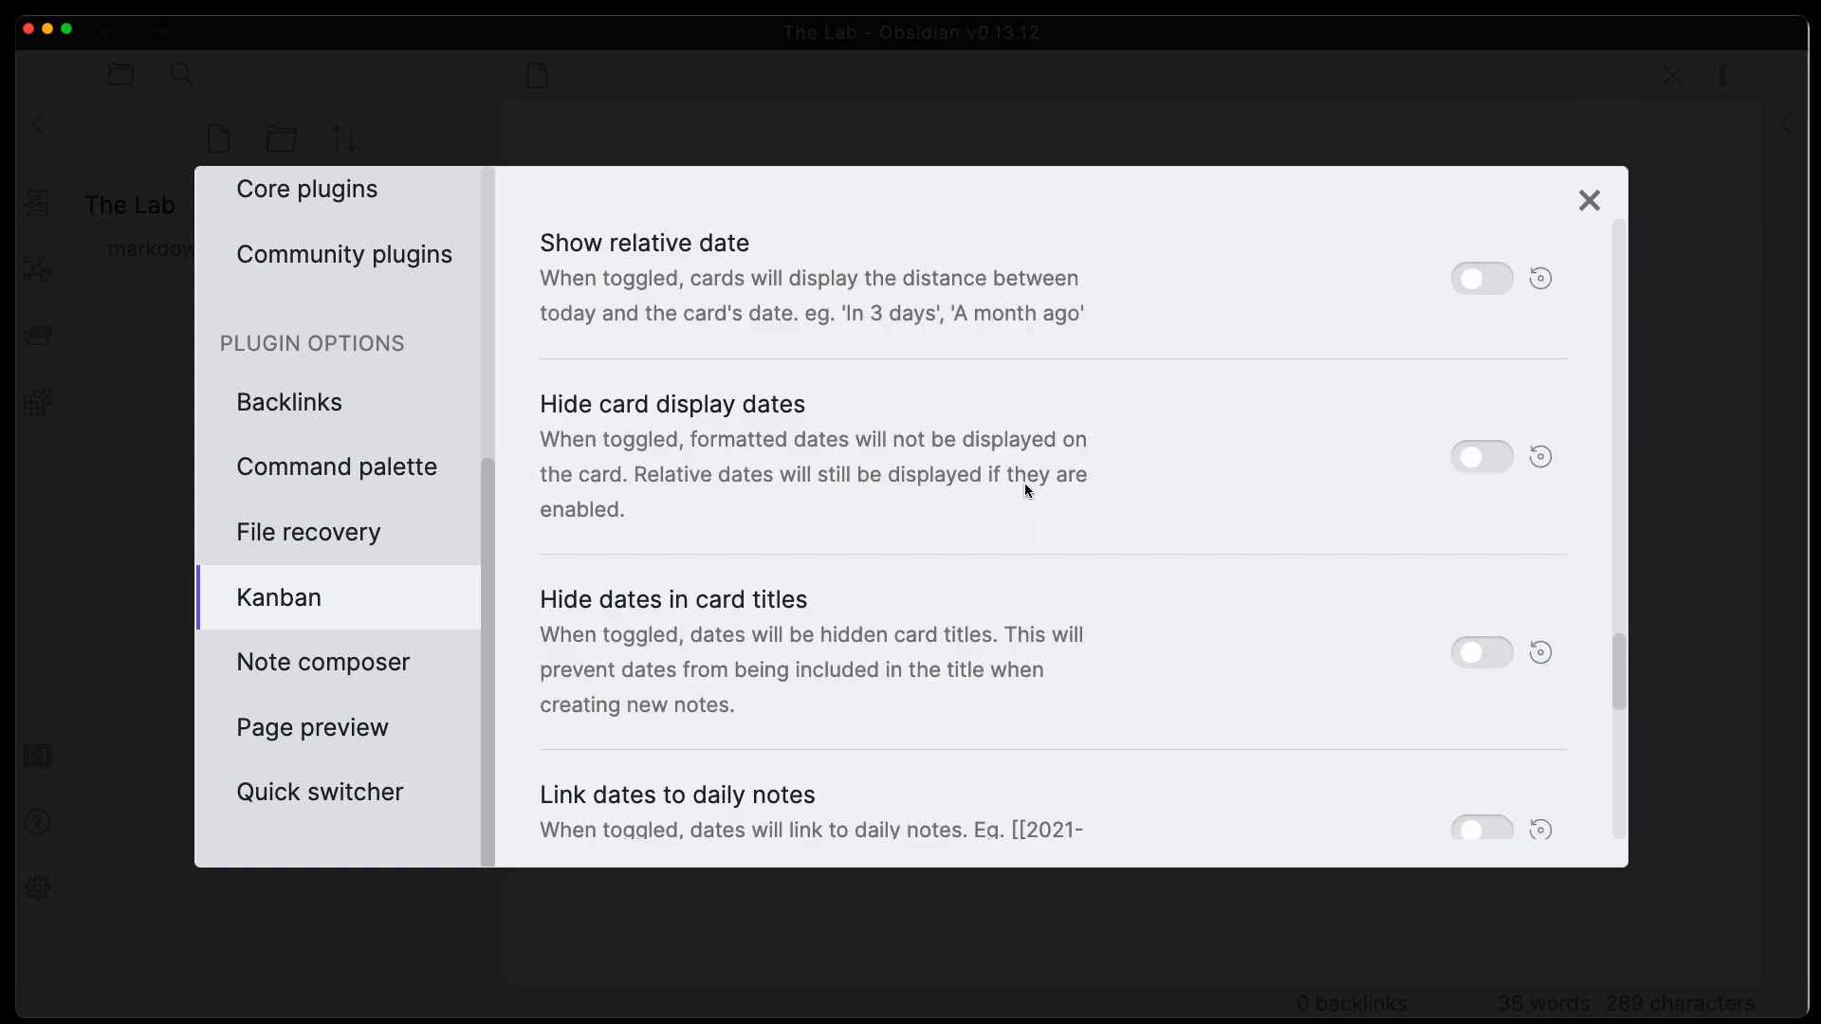
Leave the settings and look up the Kanban commands in the command palette by searching for "kan".
scroll(1026, 489, "up", 10)
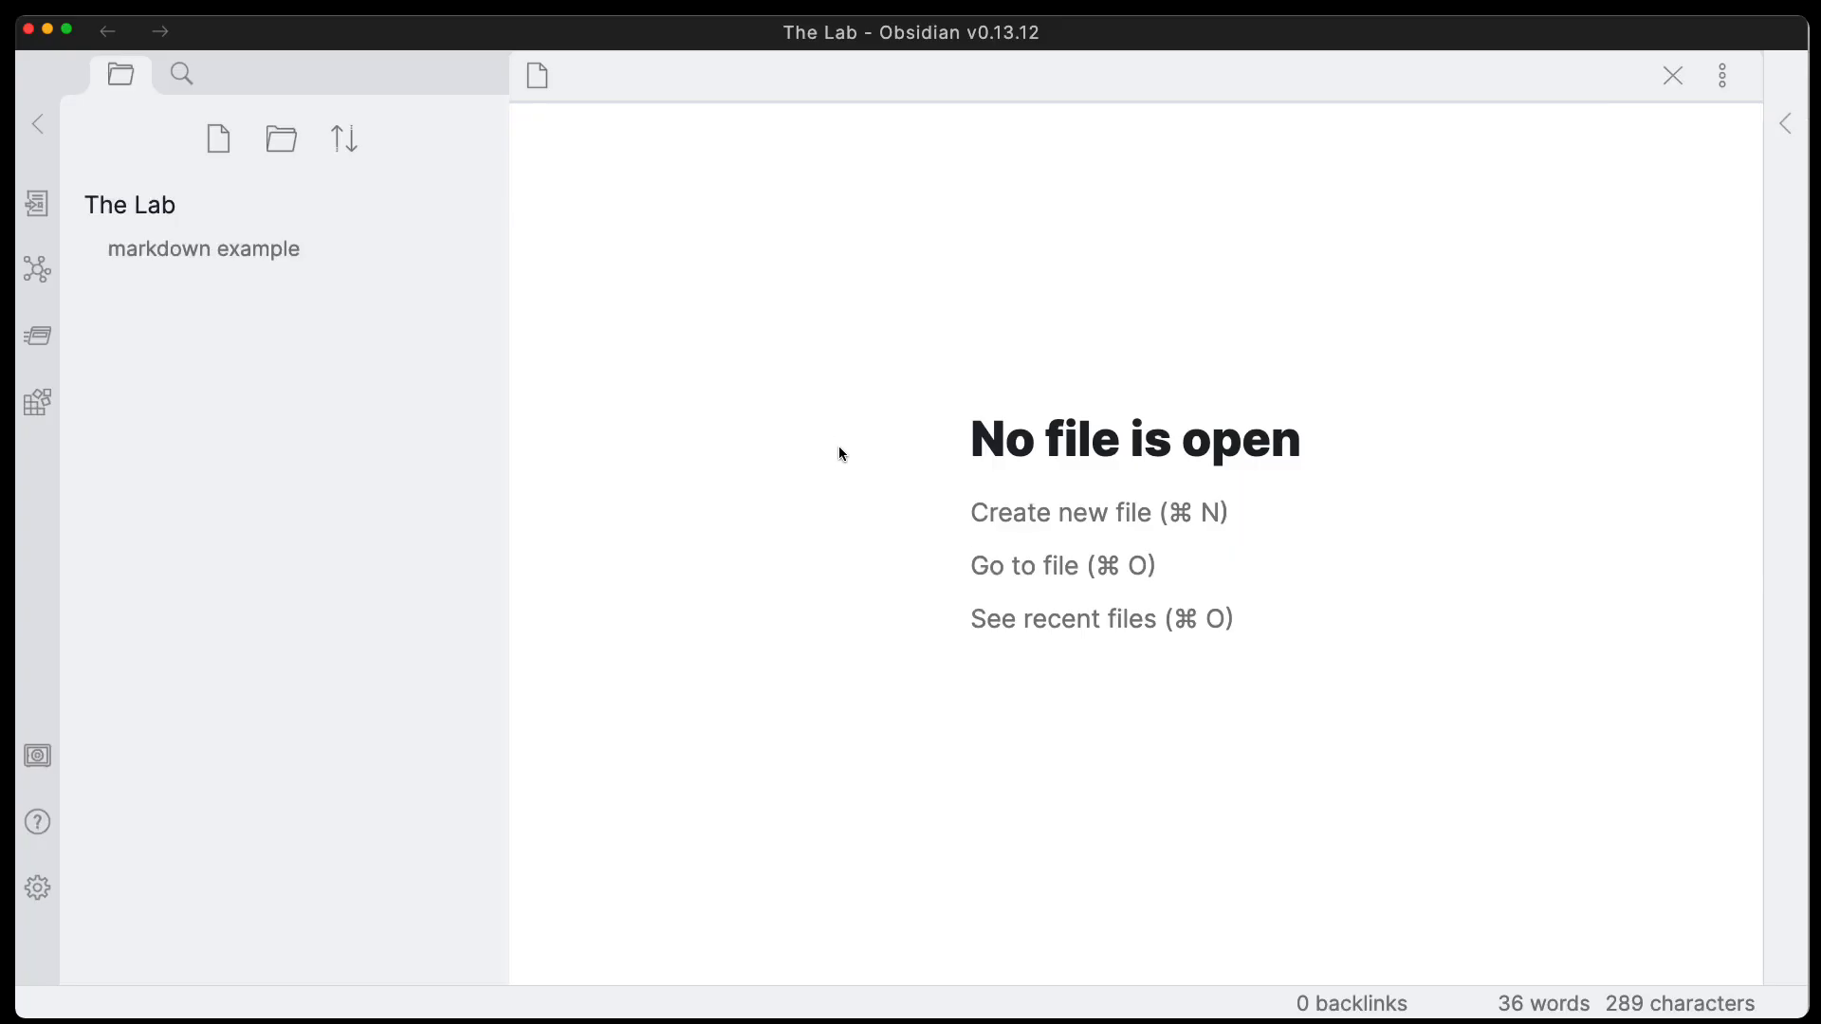
left_click(1597, 207)
key("super+p")
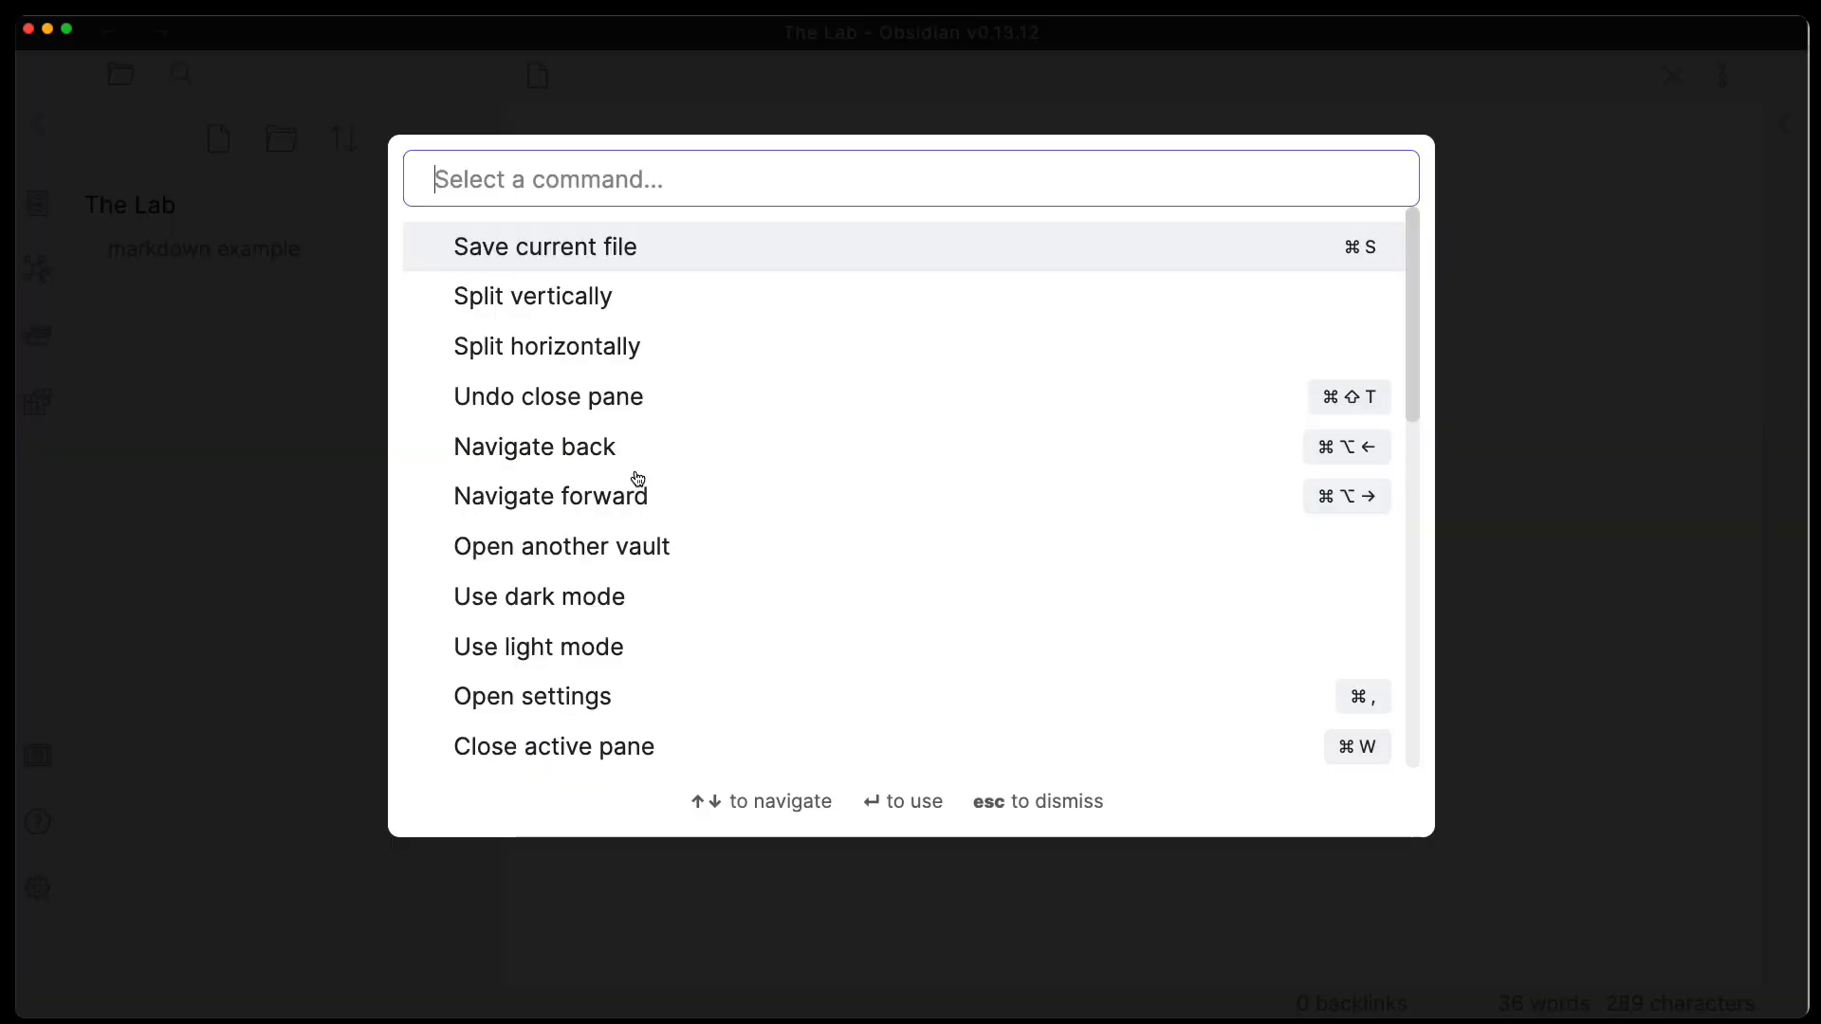
type("kan")
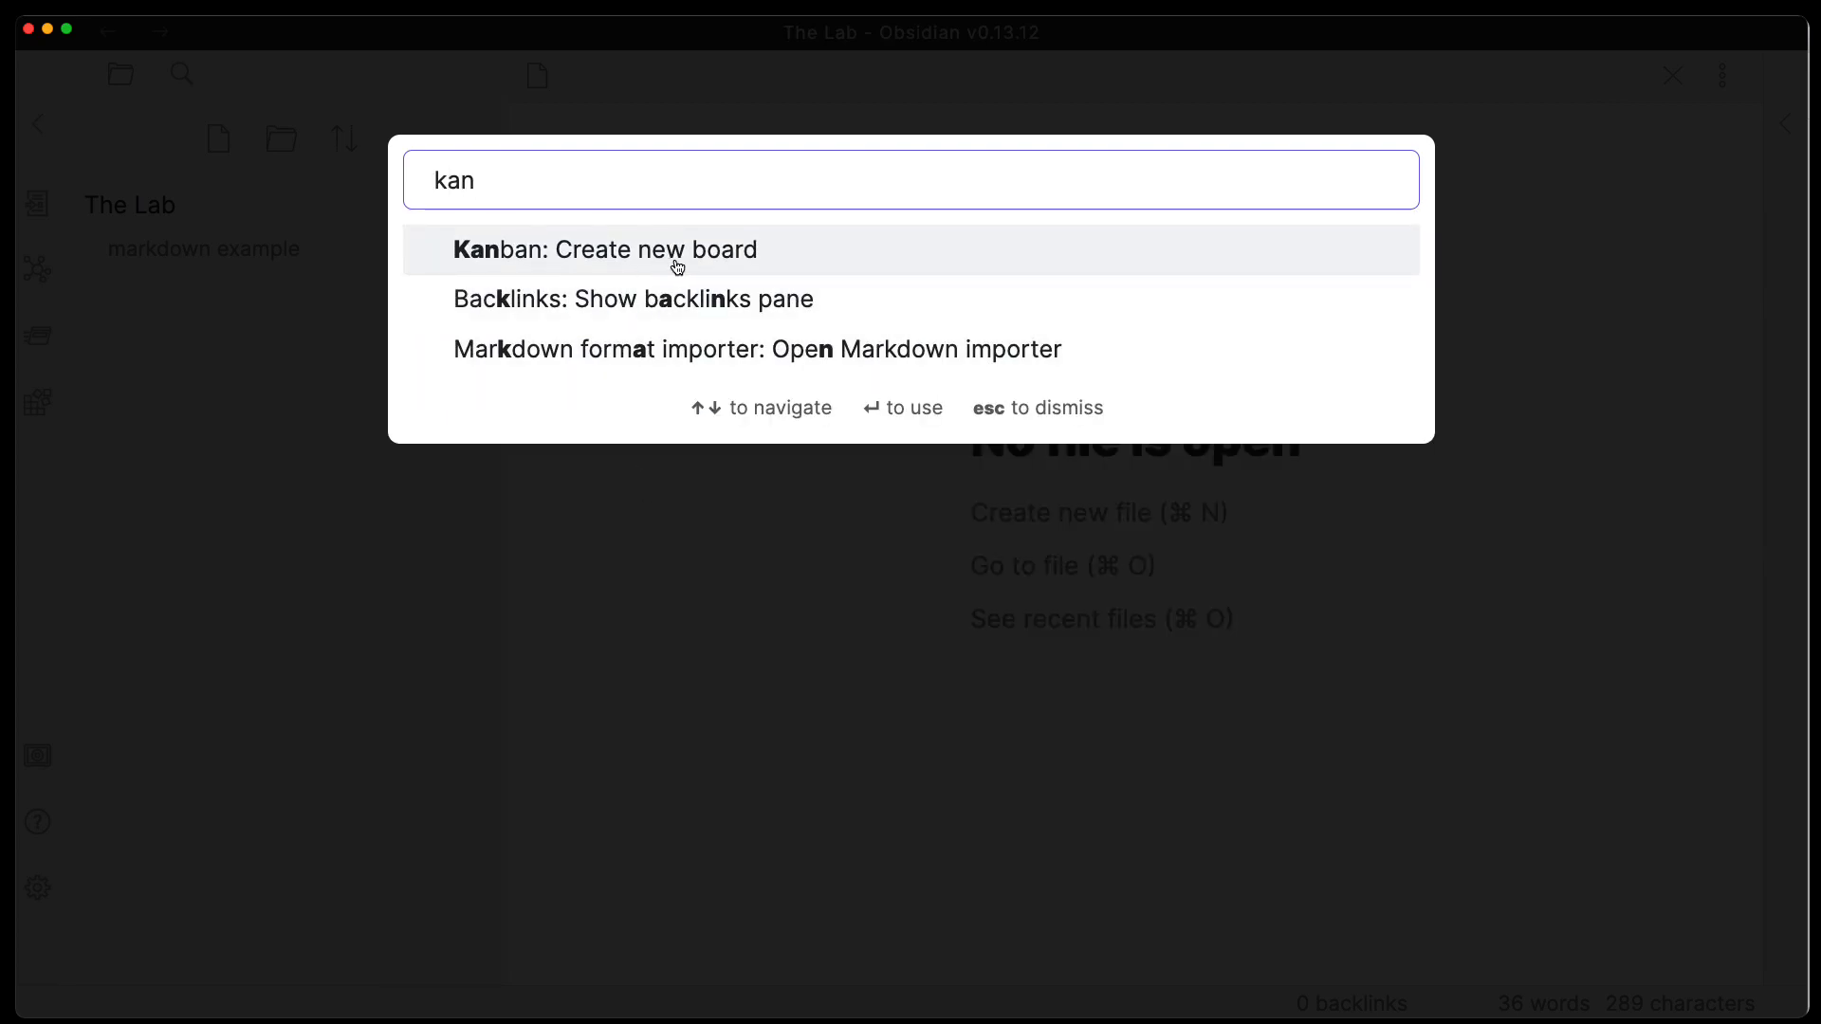
key("Escape")
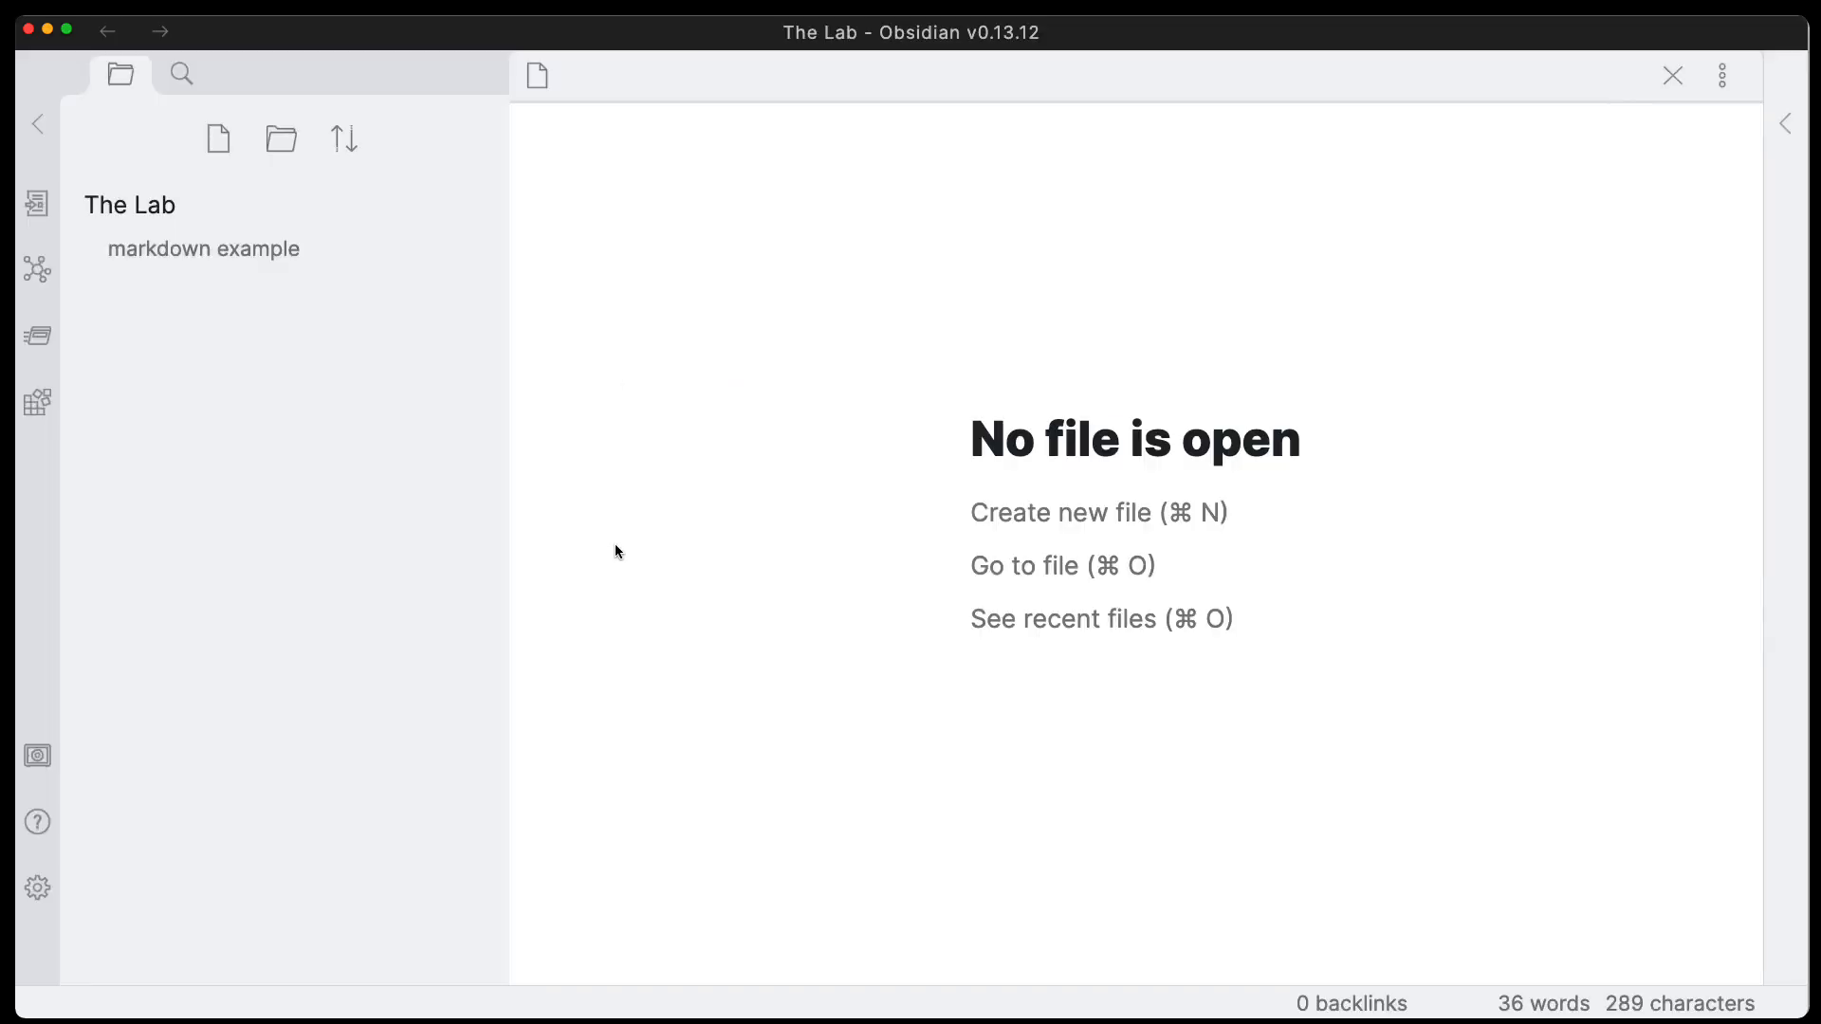
Review the hotkey settings for Kanban commands by filtering for "kan", and close the settings.
left_click(29, 906)
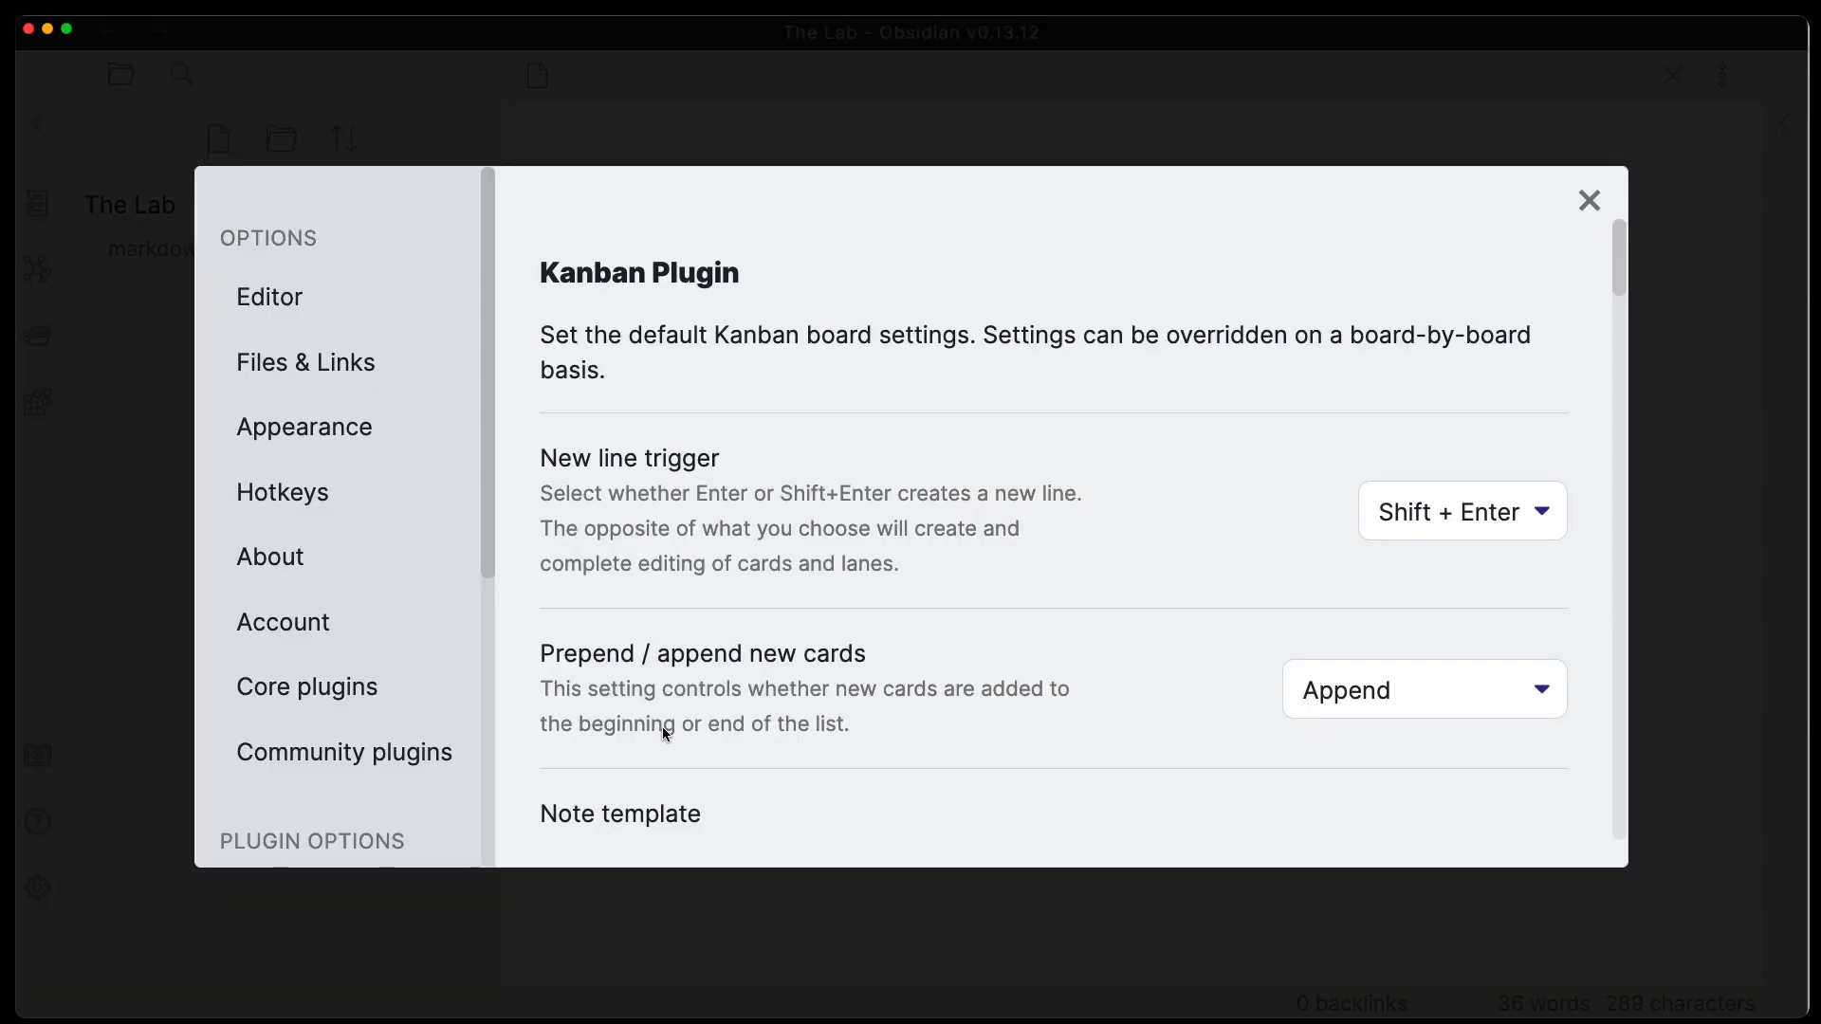
left_click(312, 475)
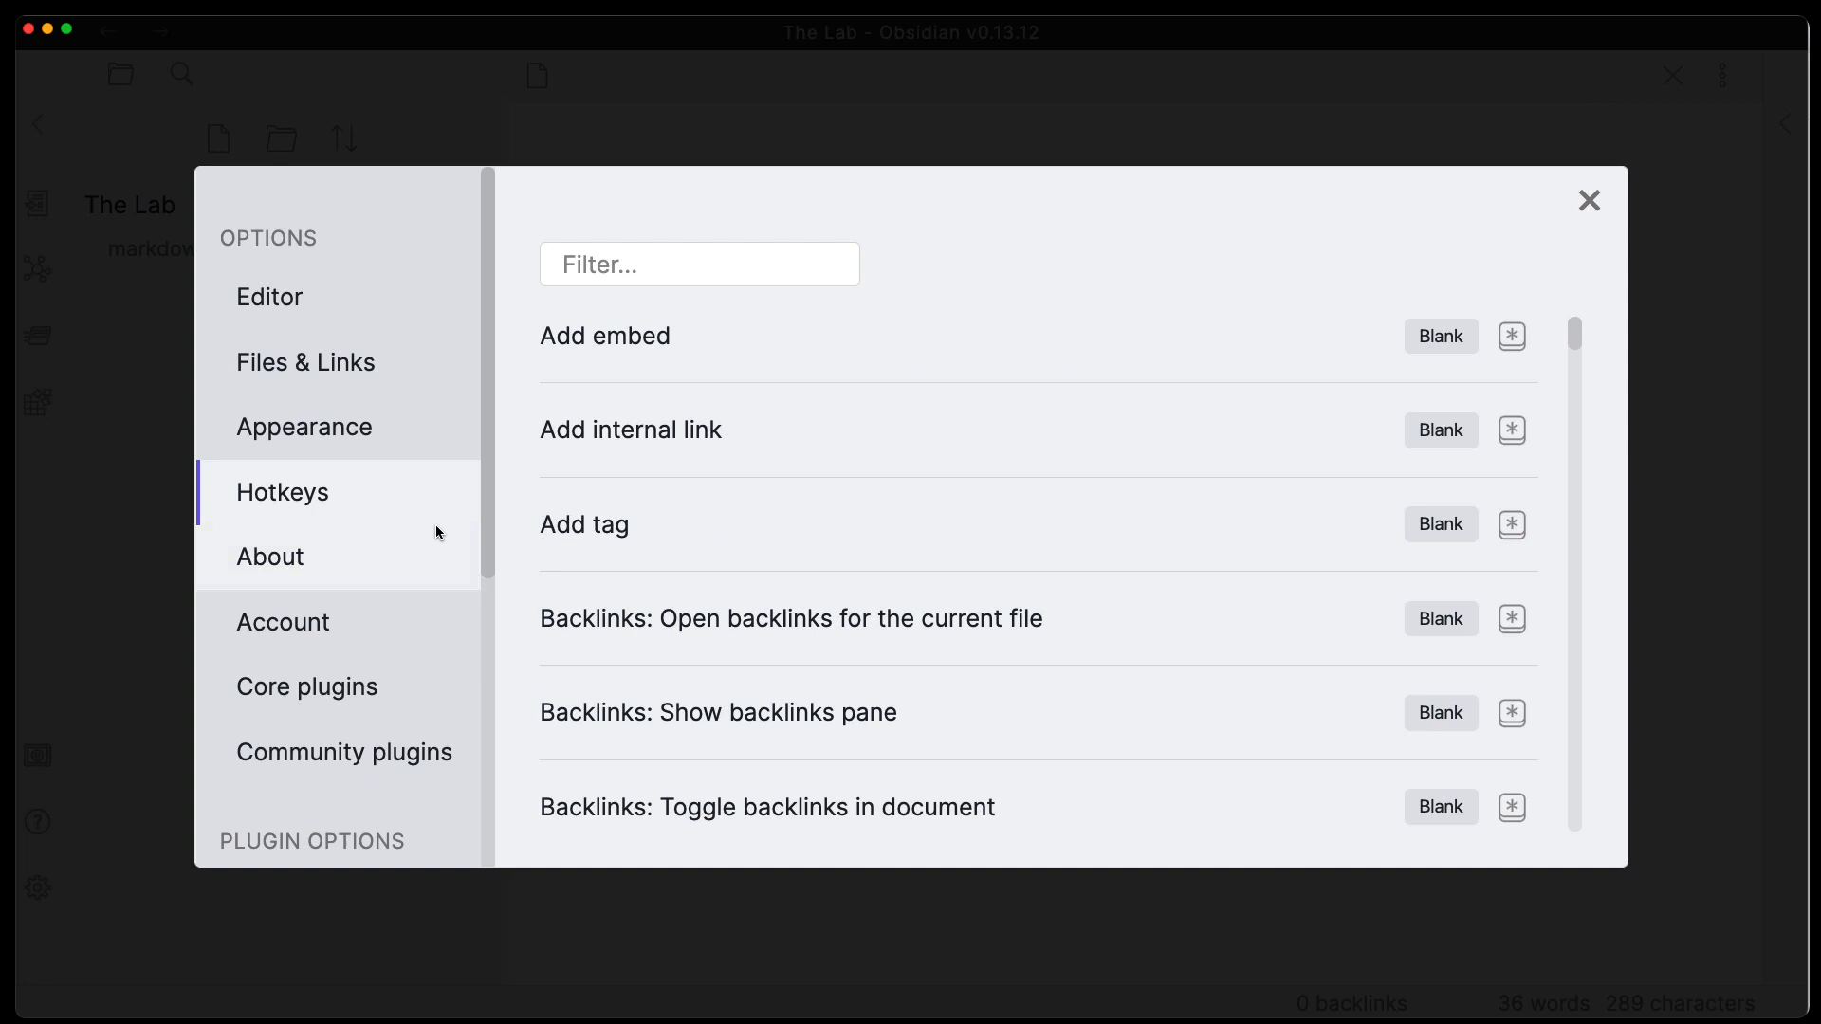
left_click(685, 267)
type("kan")
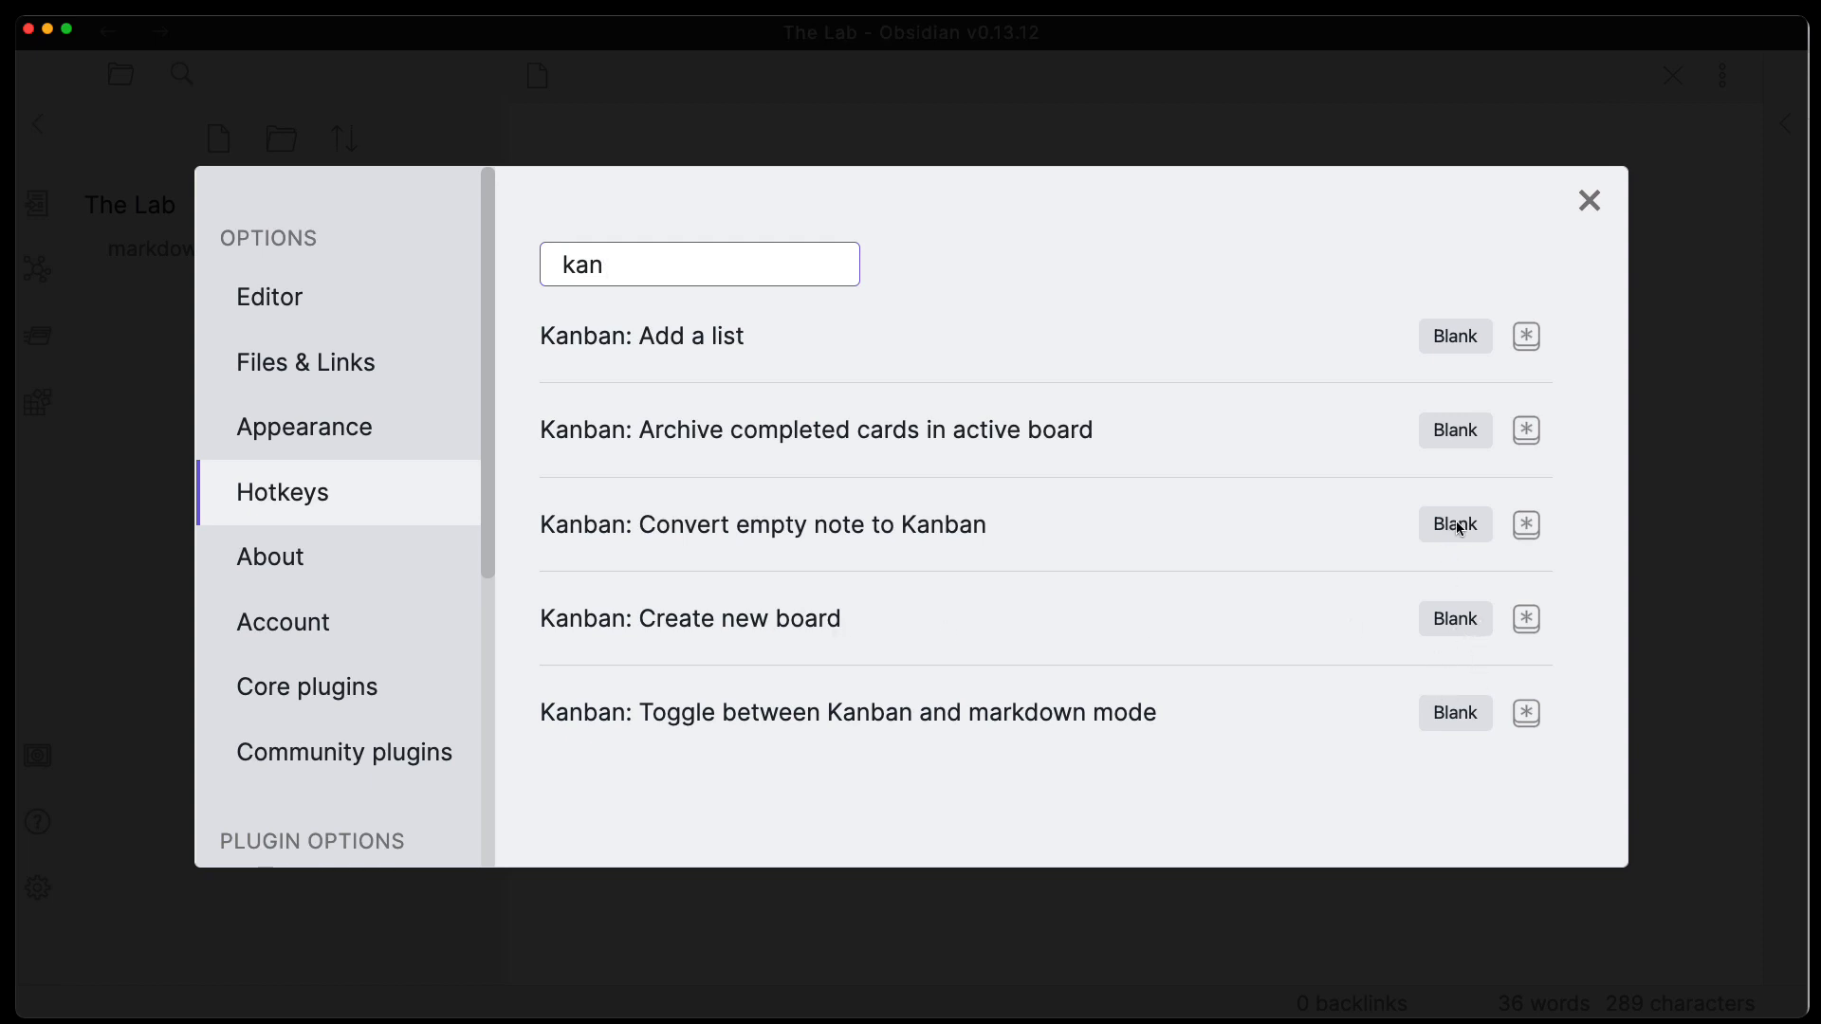
left_click(1590, 202)
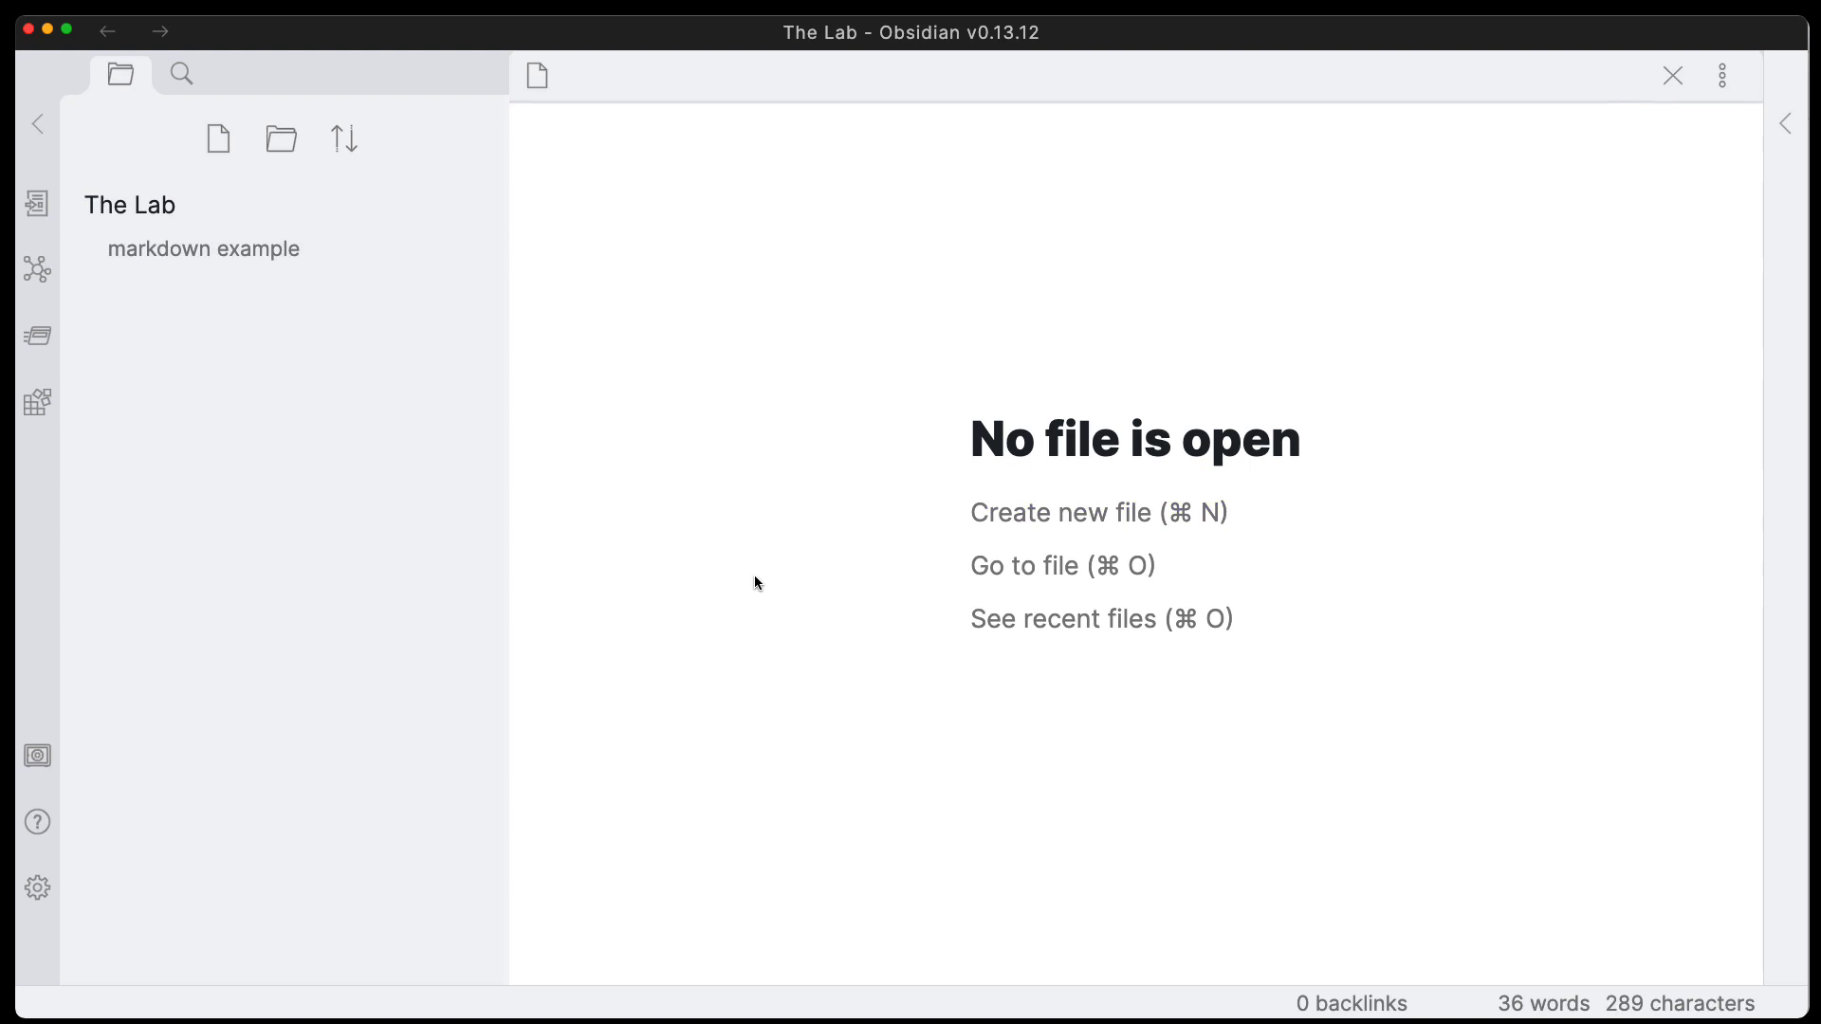
Create a folder named Kanban in The Lab vault.
left_click(282, 139)
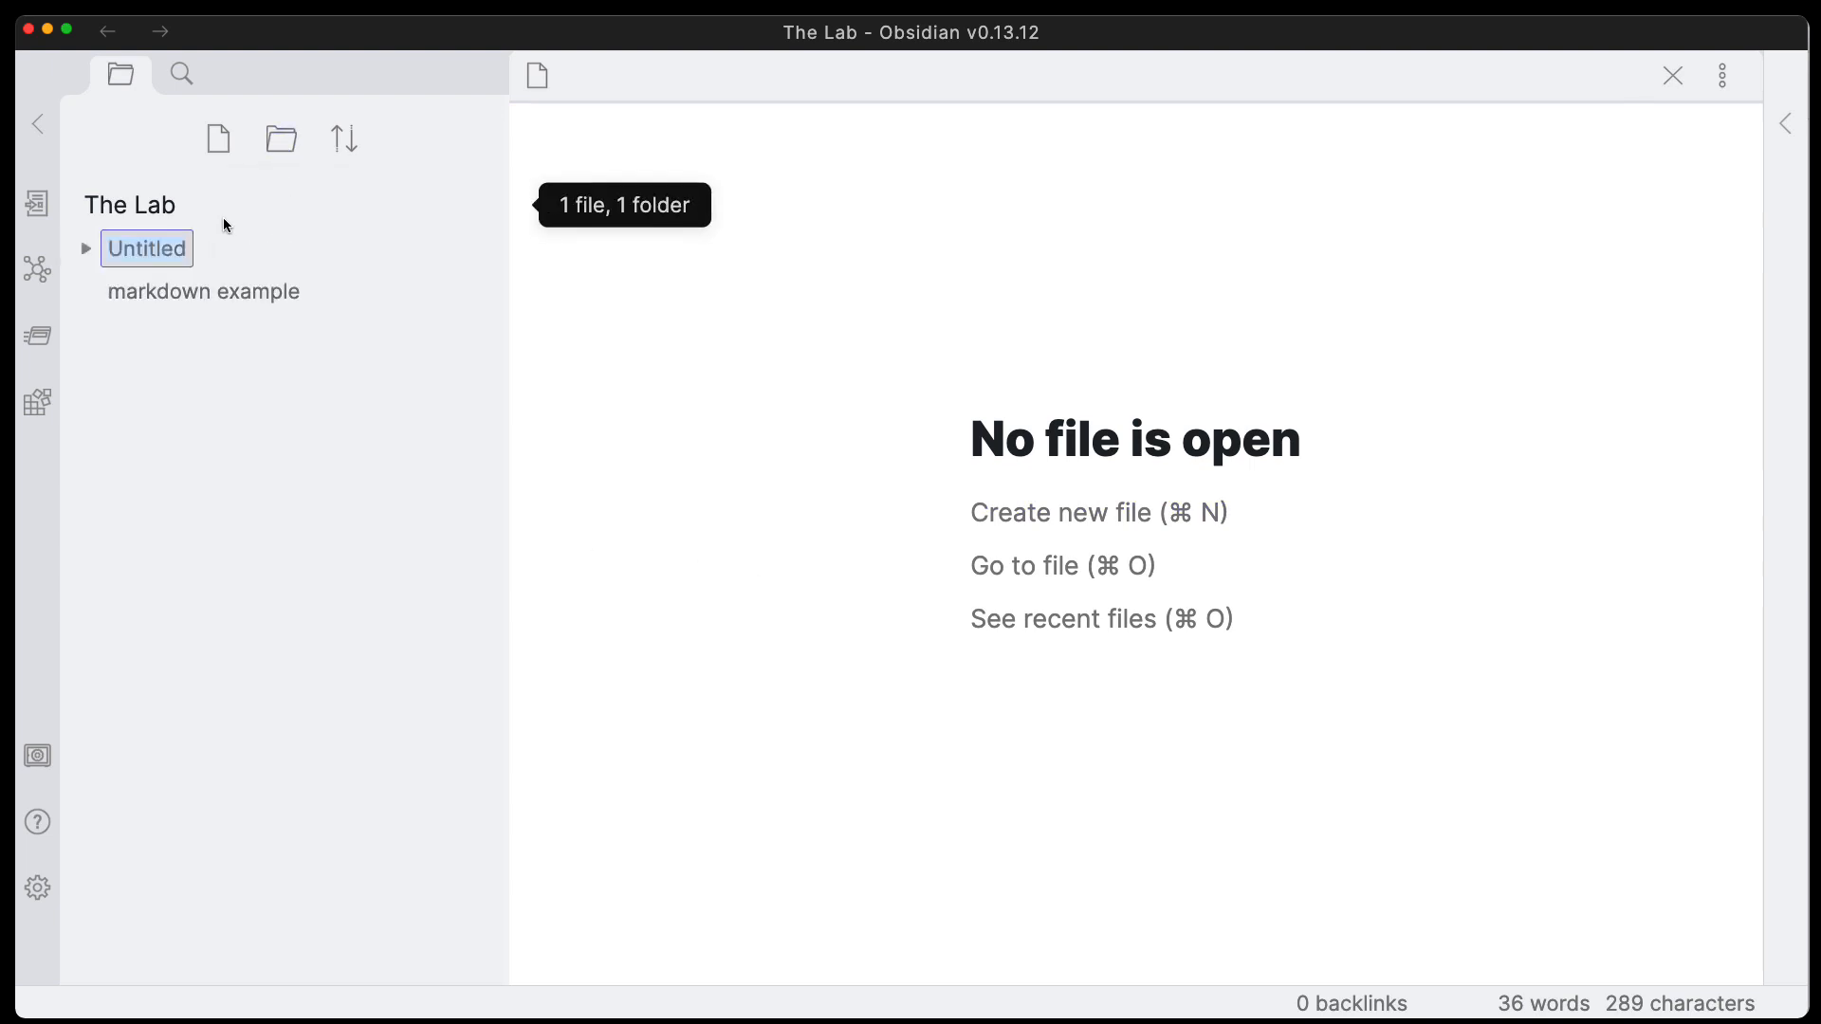
type("Kanban")
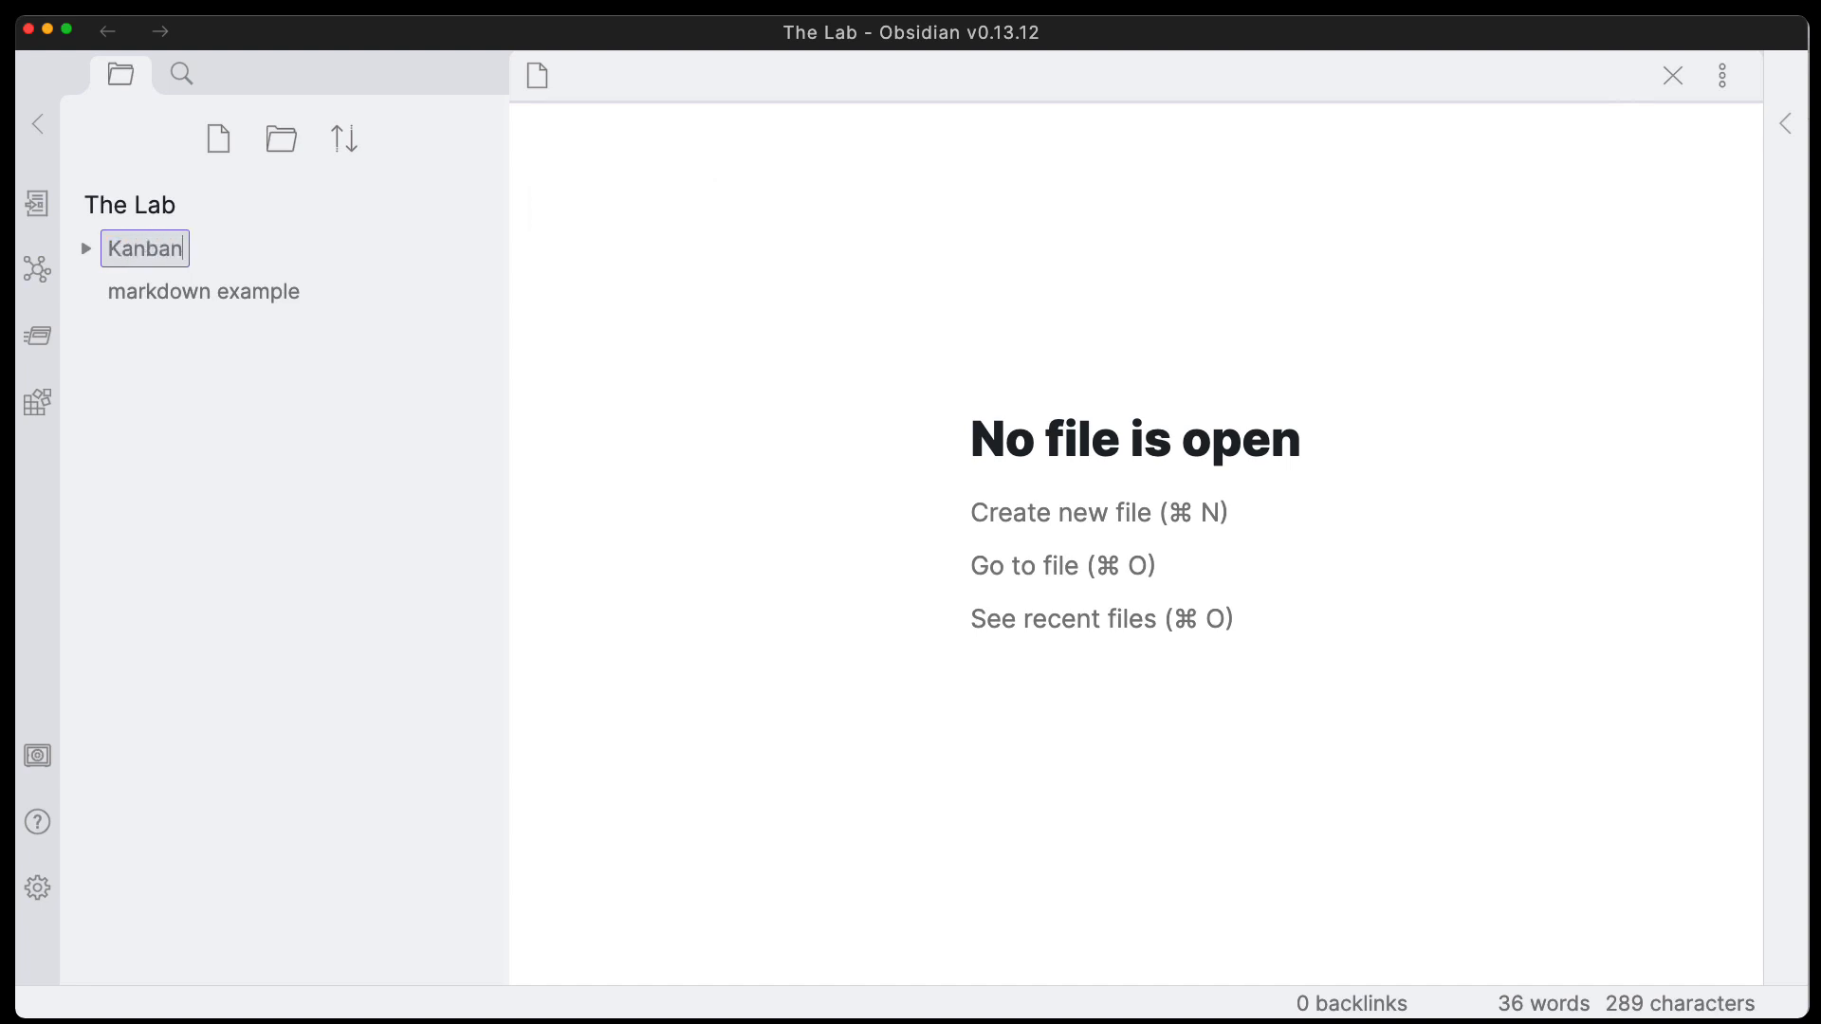
key("Return")
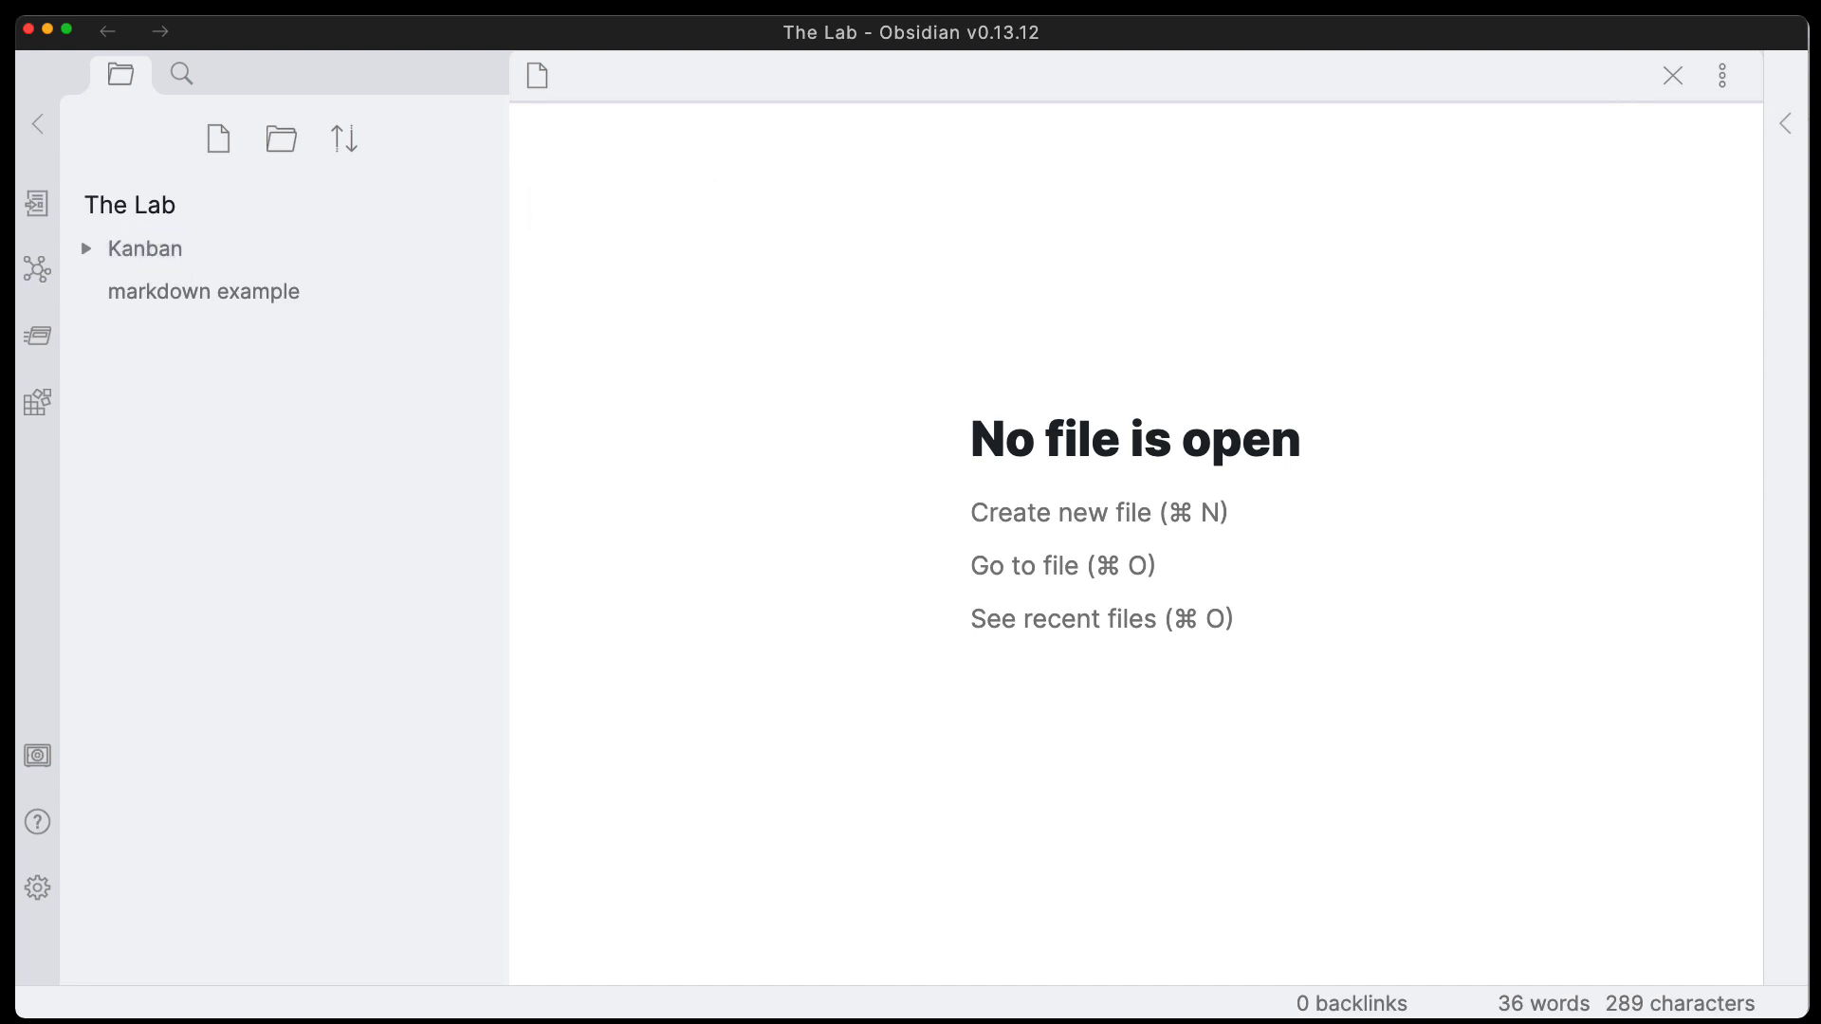
Create a new kanban board inside the Kanban folder and expand the folder in the file list.
right_click(268, 261)
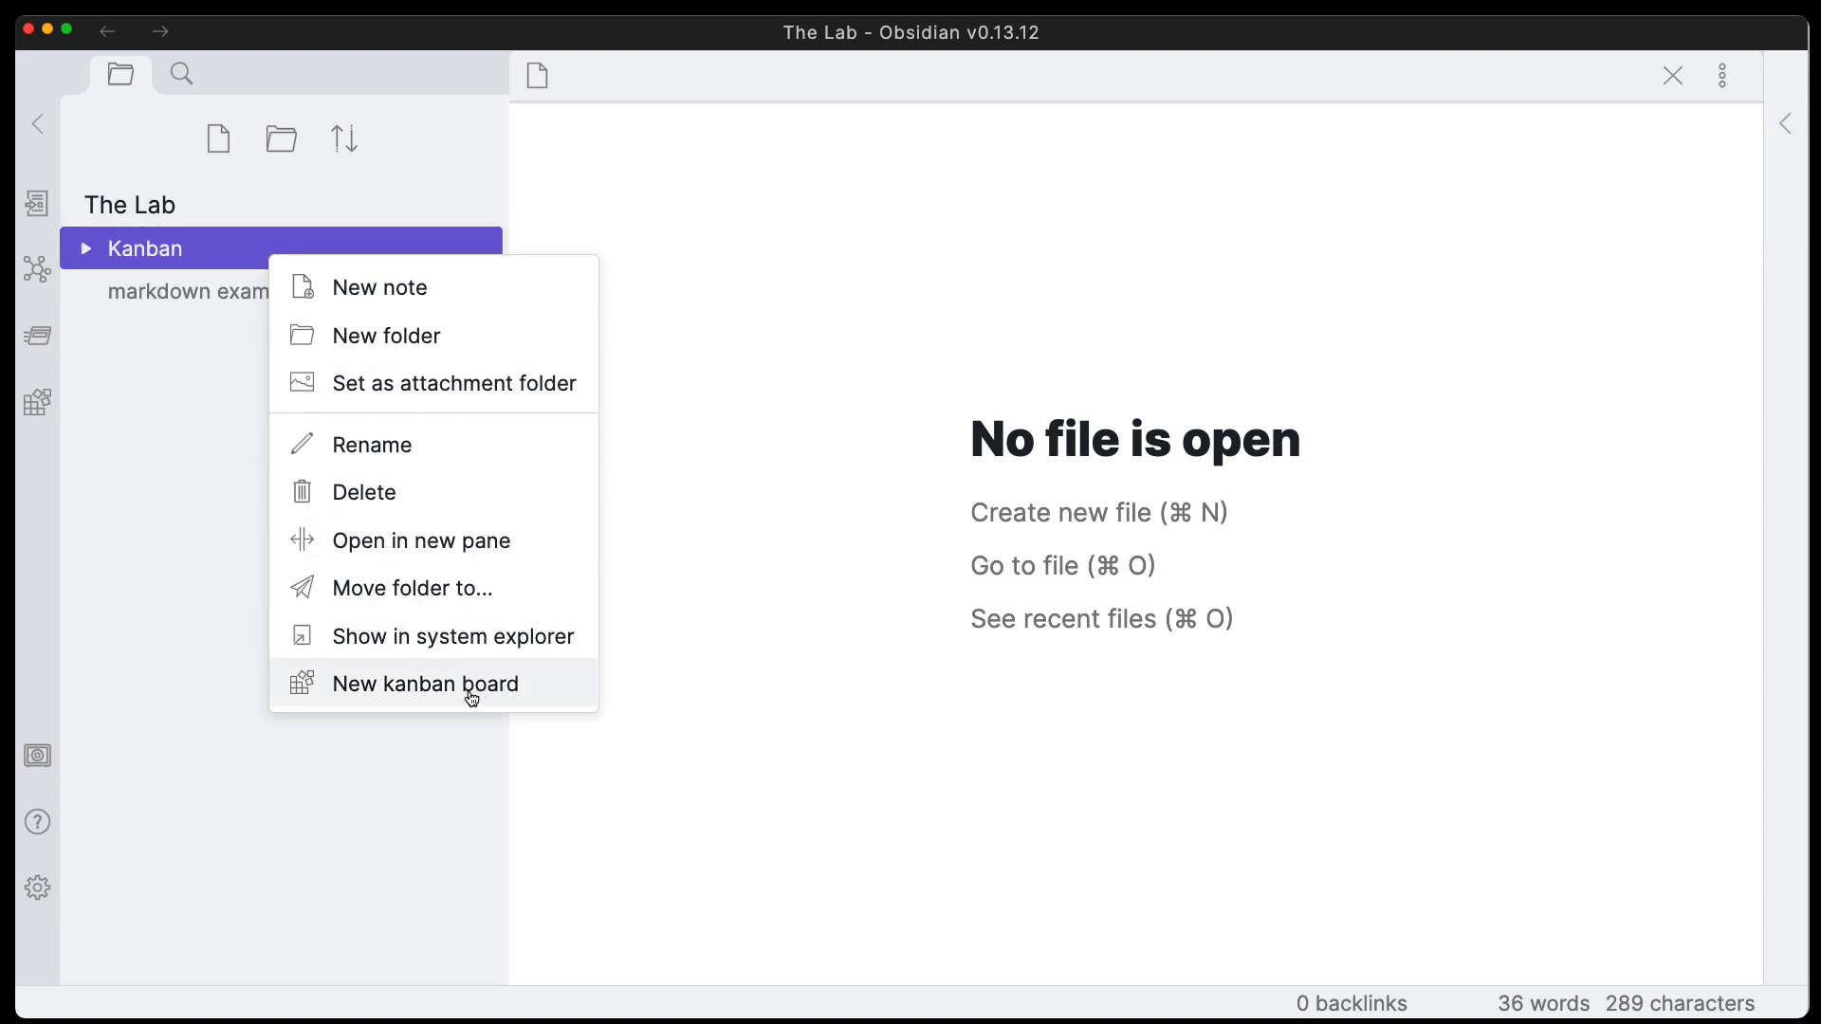
left_click(366, 692)
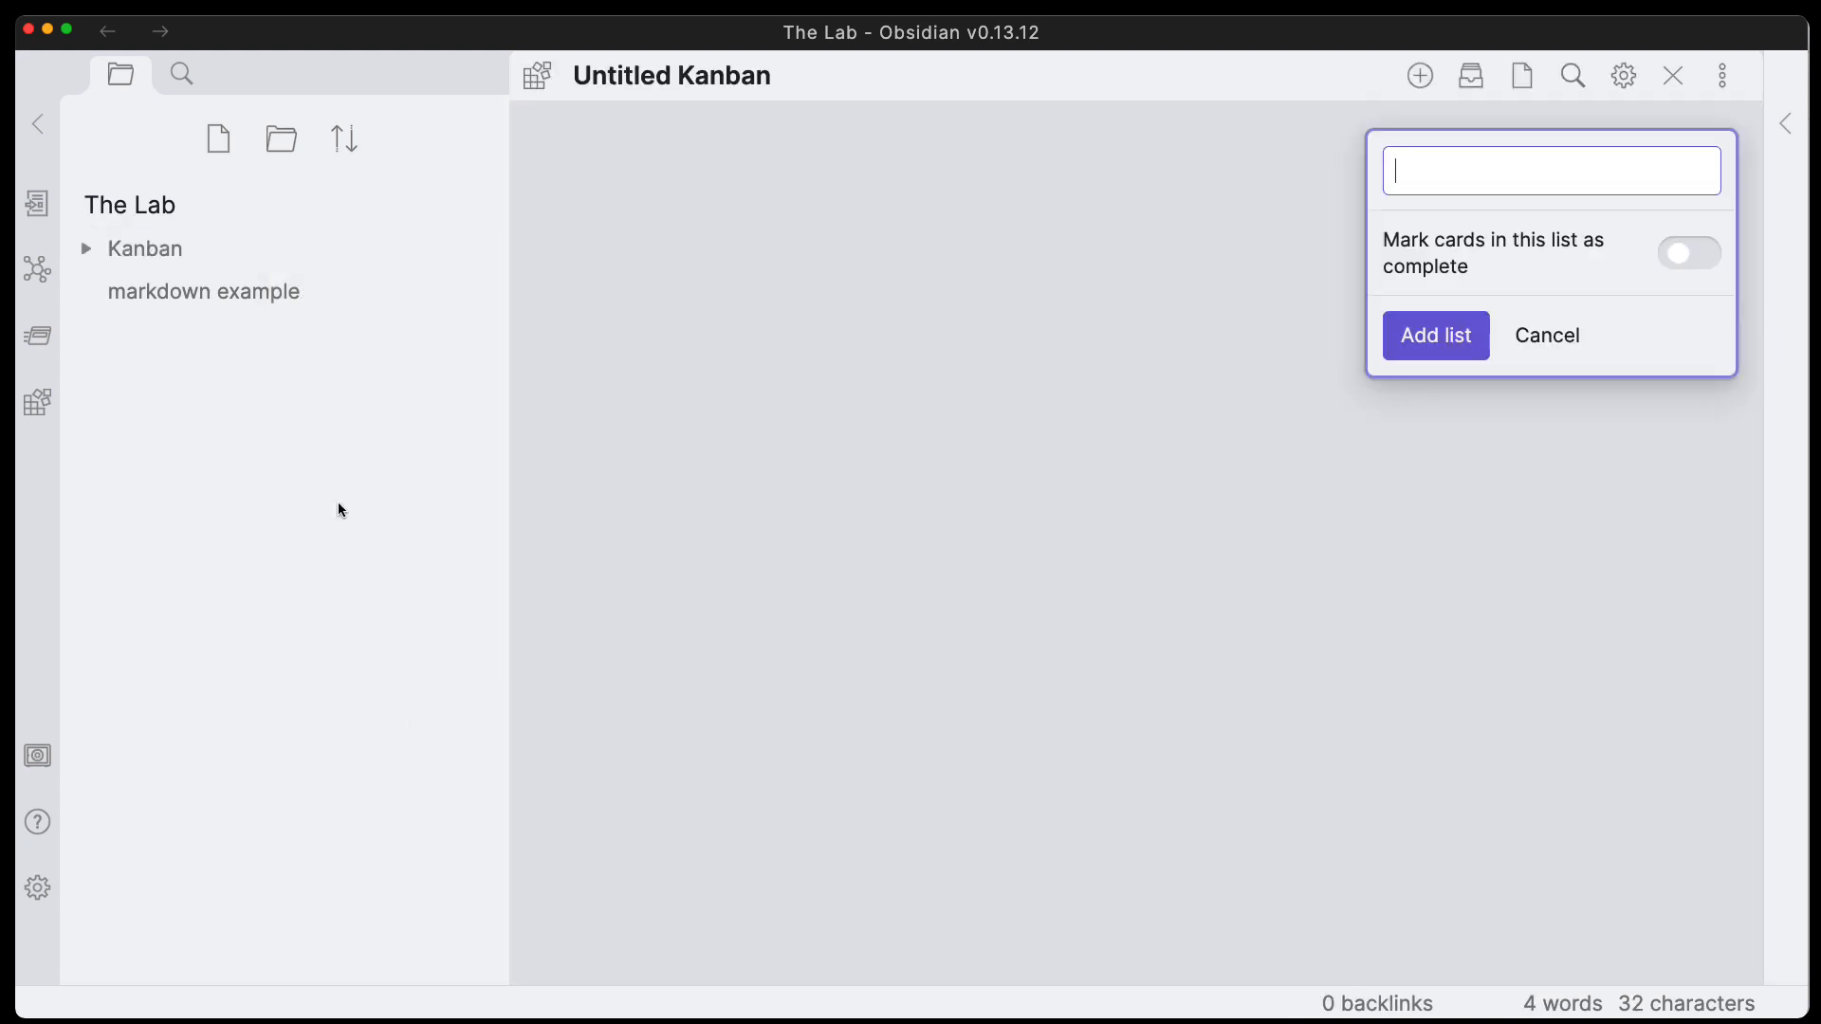
left_click(87, 249)
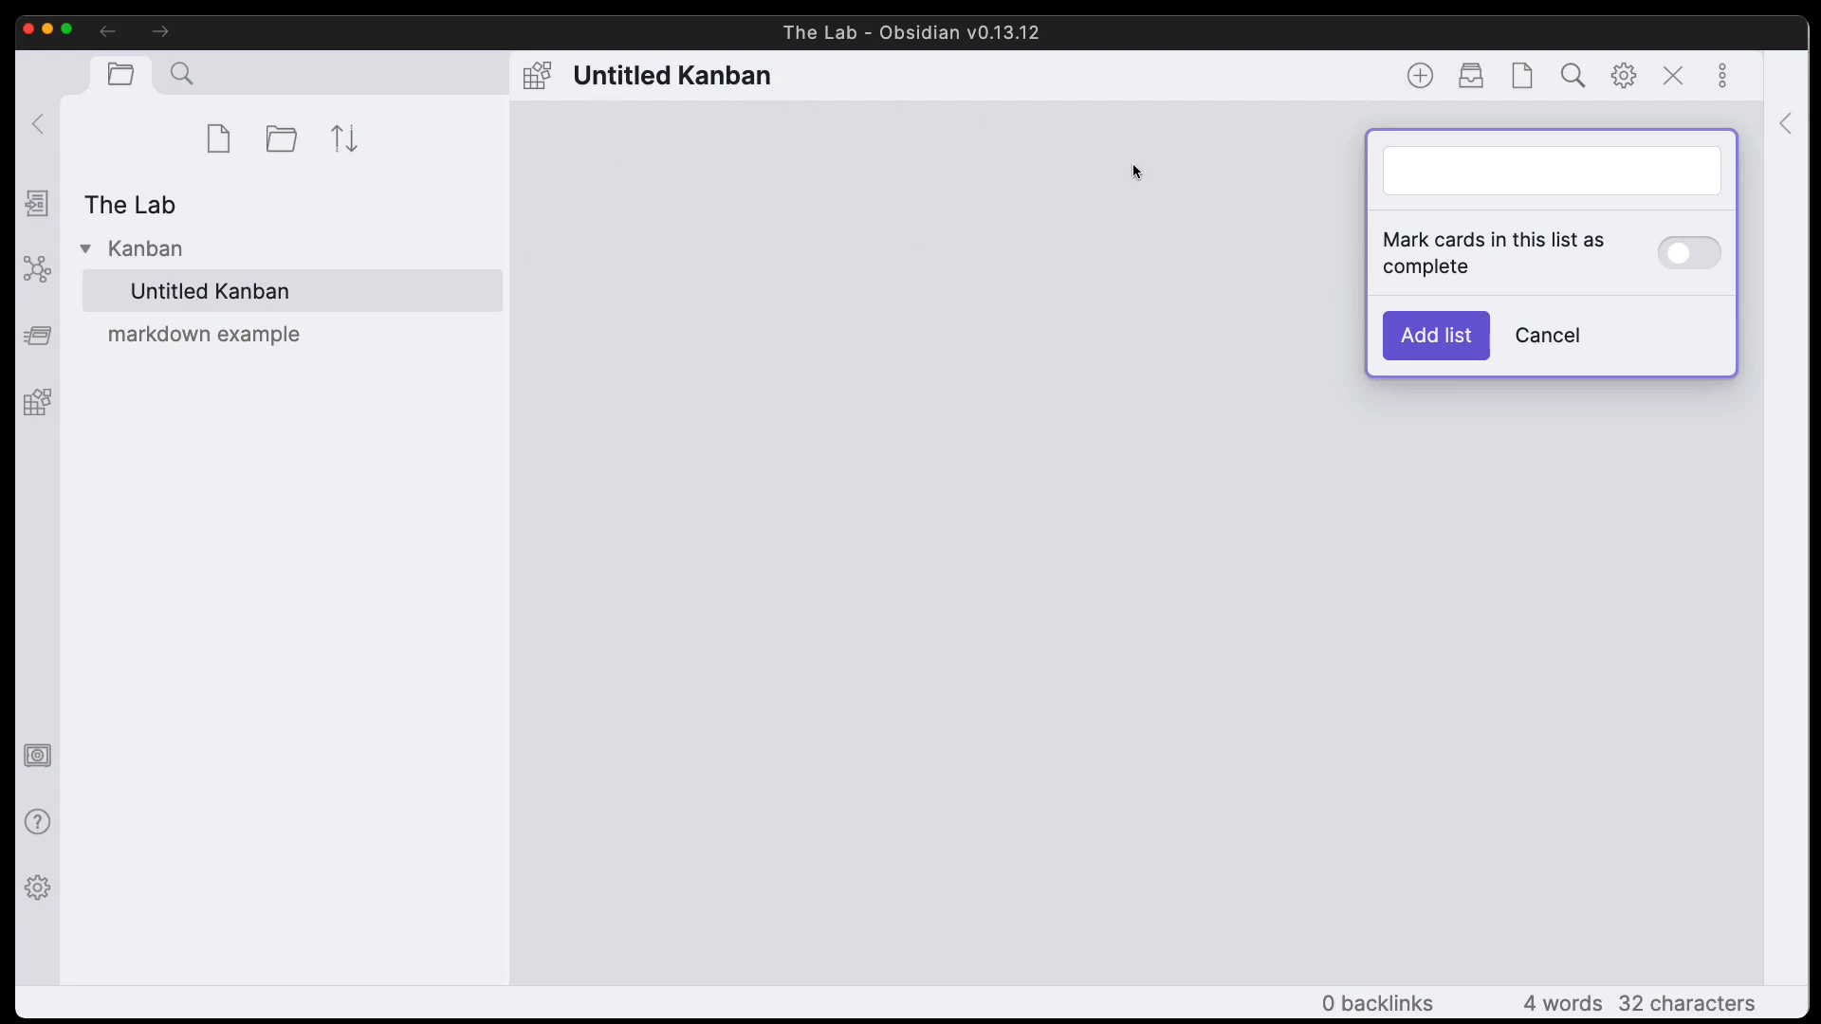
Examine the settings that apply to this individual Kanban board, and close them unchanged.
left_click(1467, 182)
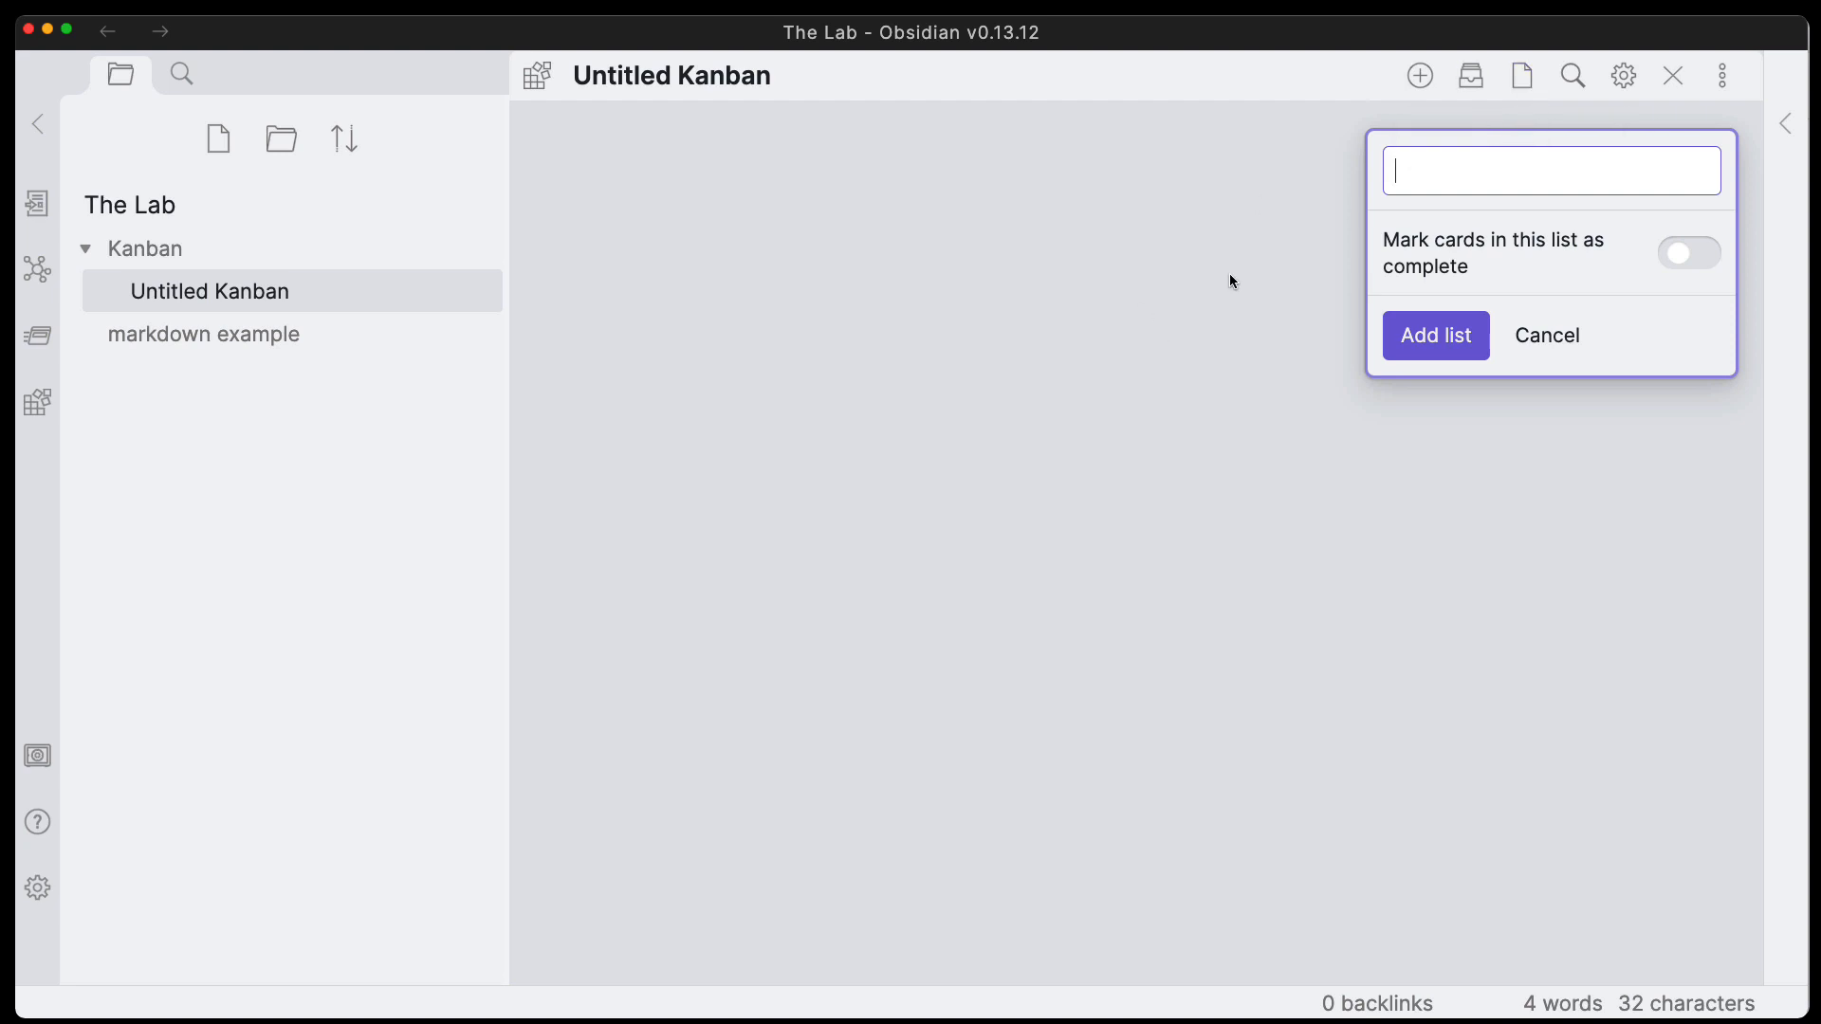
left_click(1623, 83)
scroll(1152, 491, "down", 2)
key("Escape")
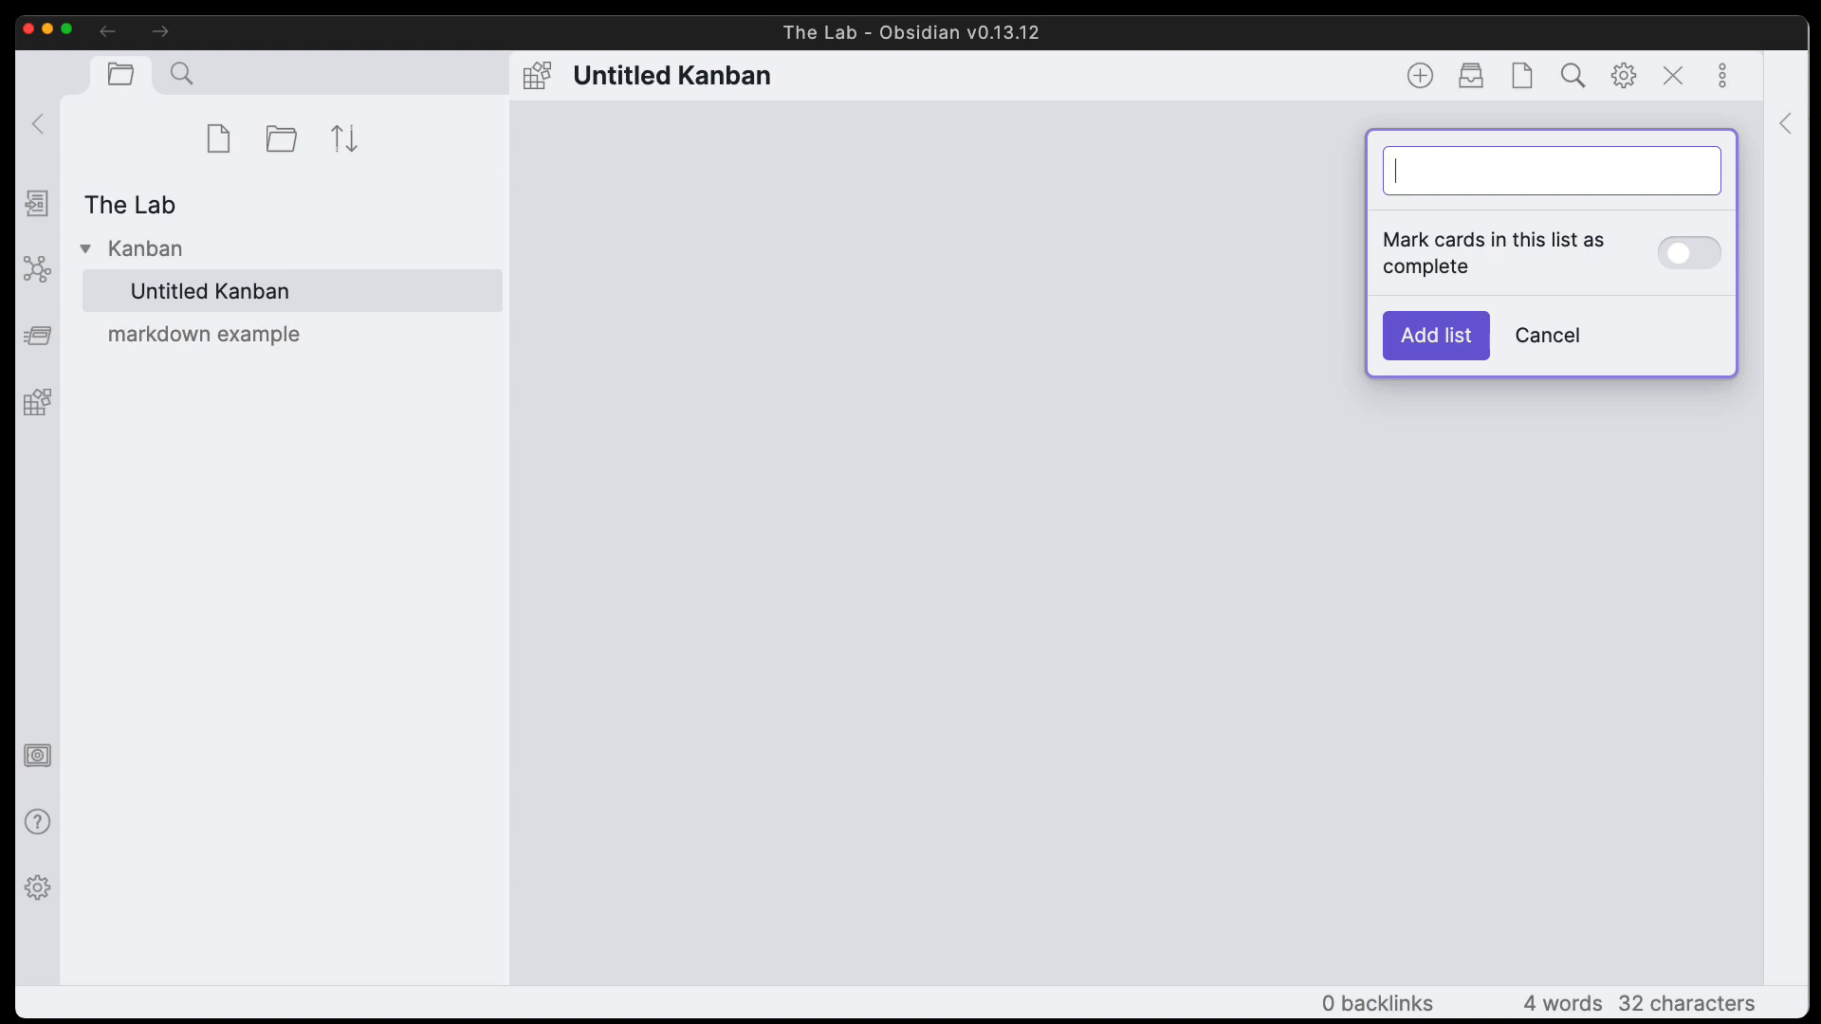
Add the lists One, Two and Three to the board, and narrow the file sidebar so that all three fit.
type("One")
key("Return")
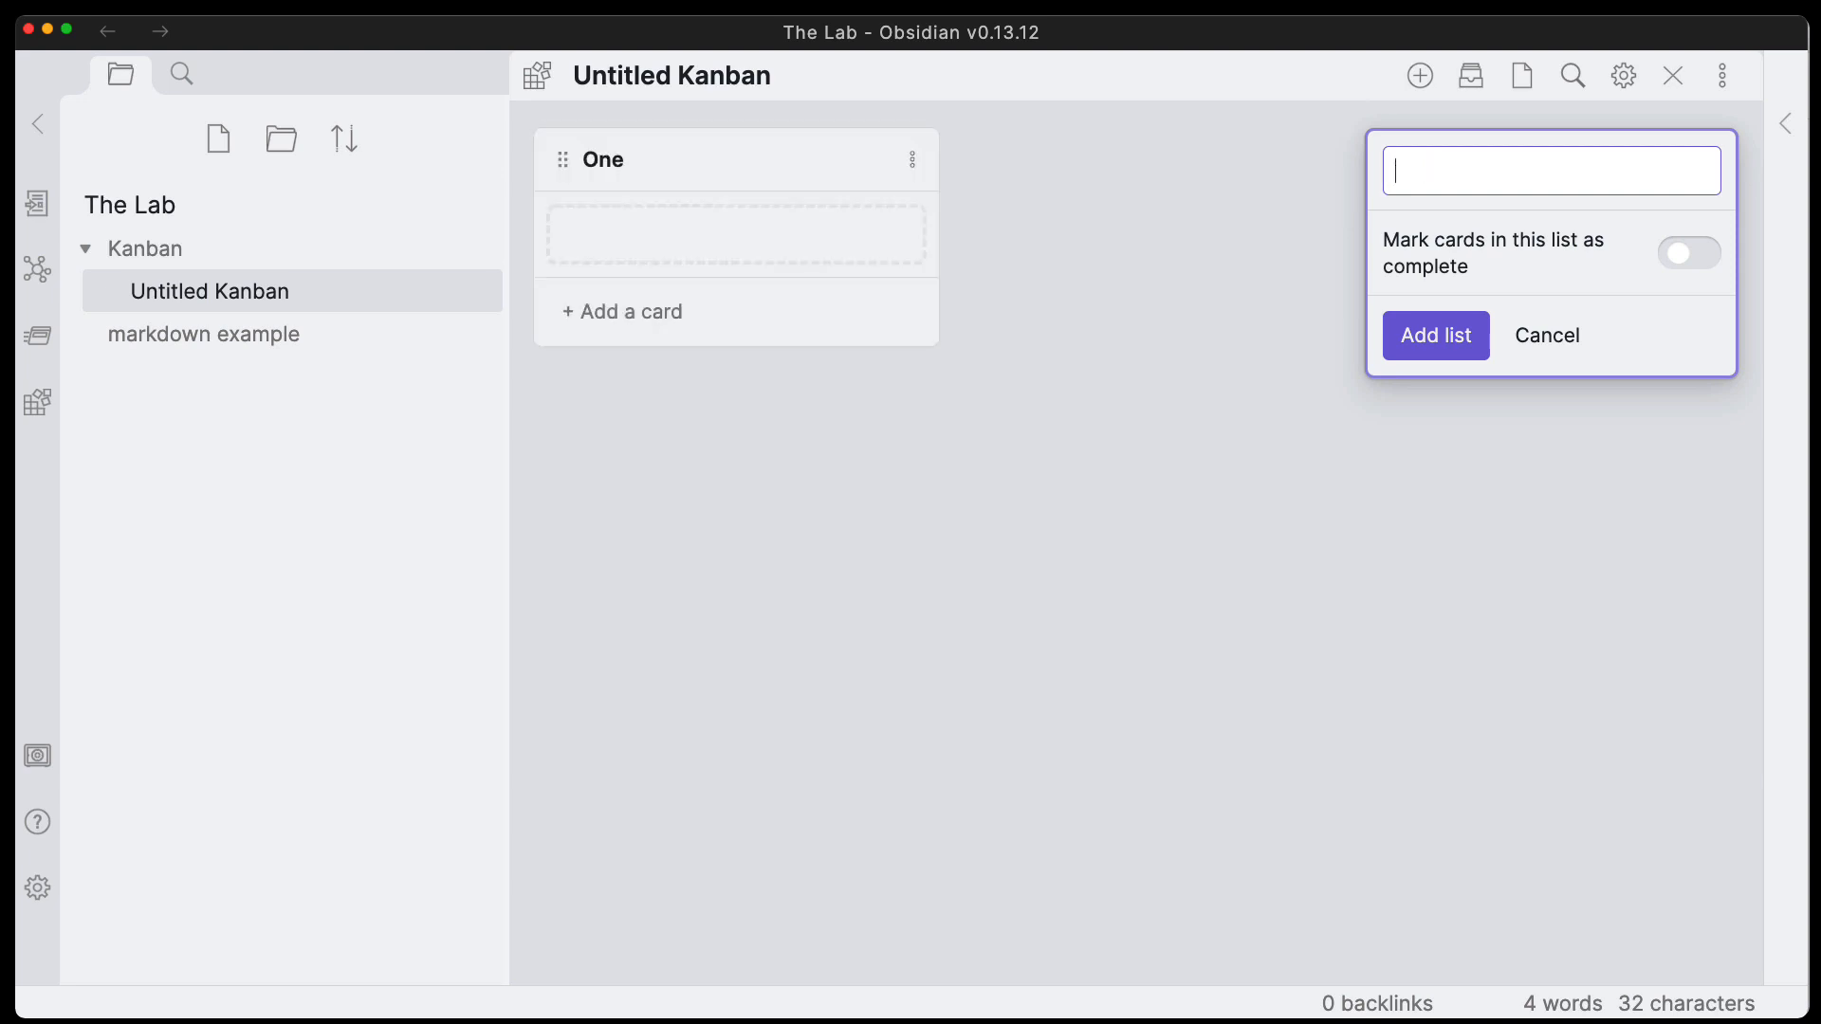
type("Two")
key("Return")
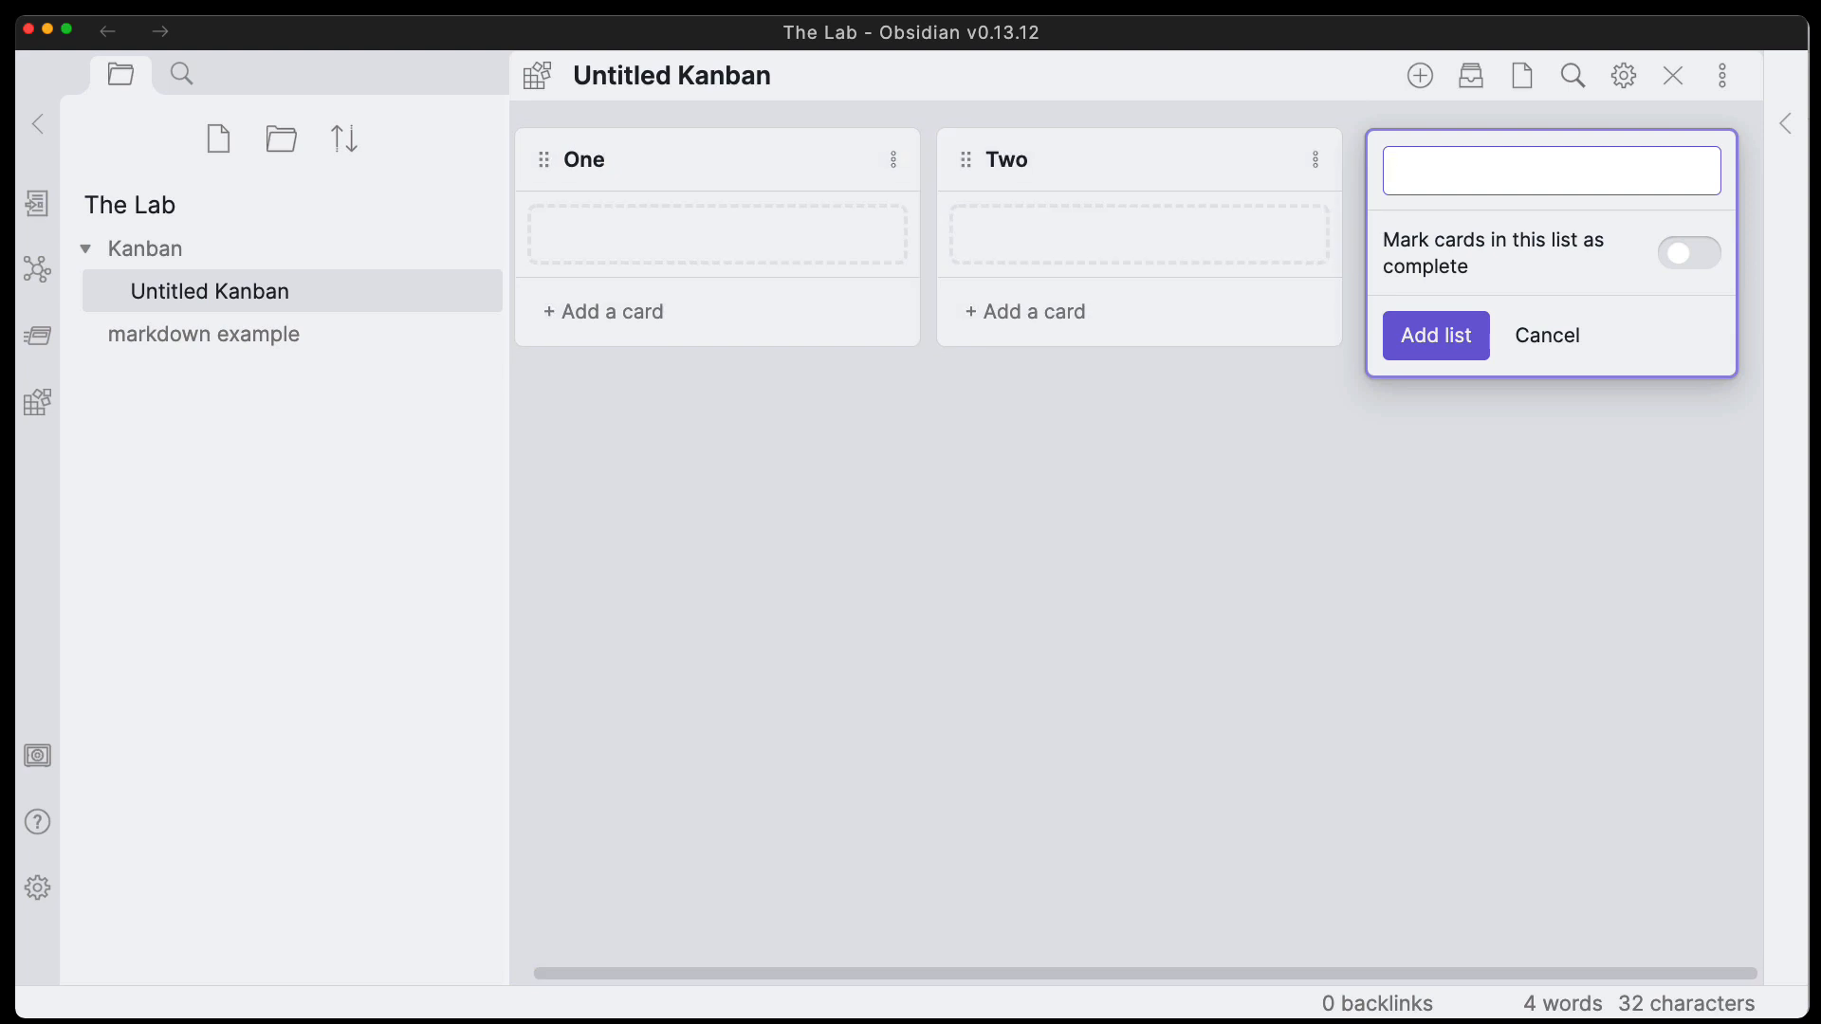
type("Three")
key("Return")
left_click(786, 430)
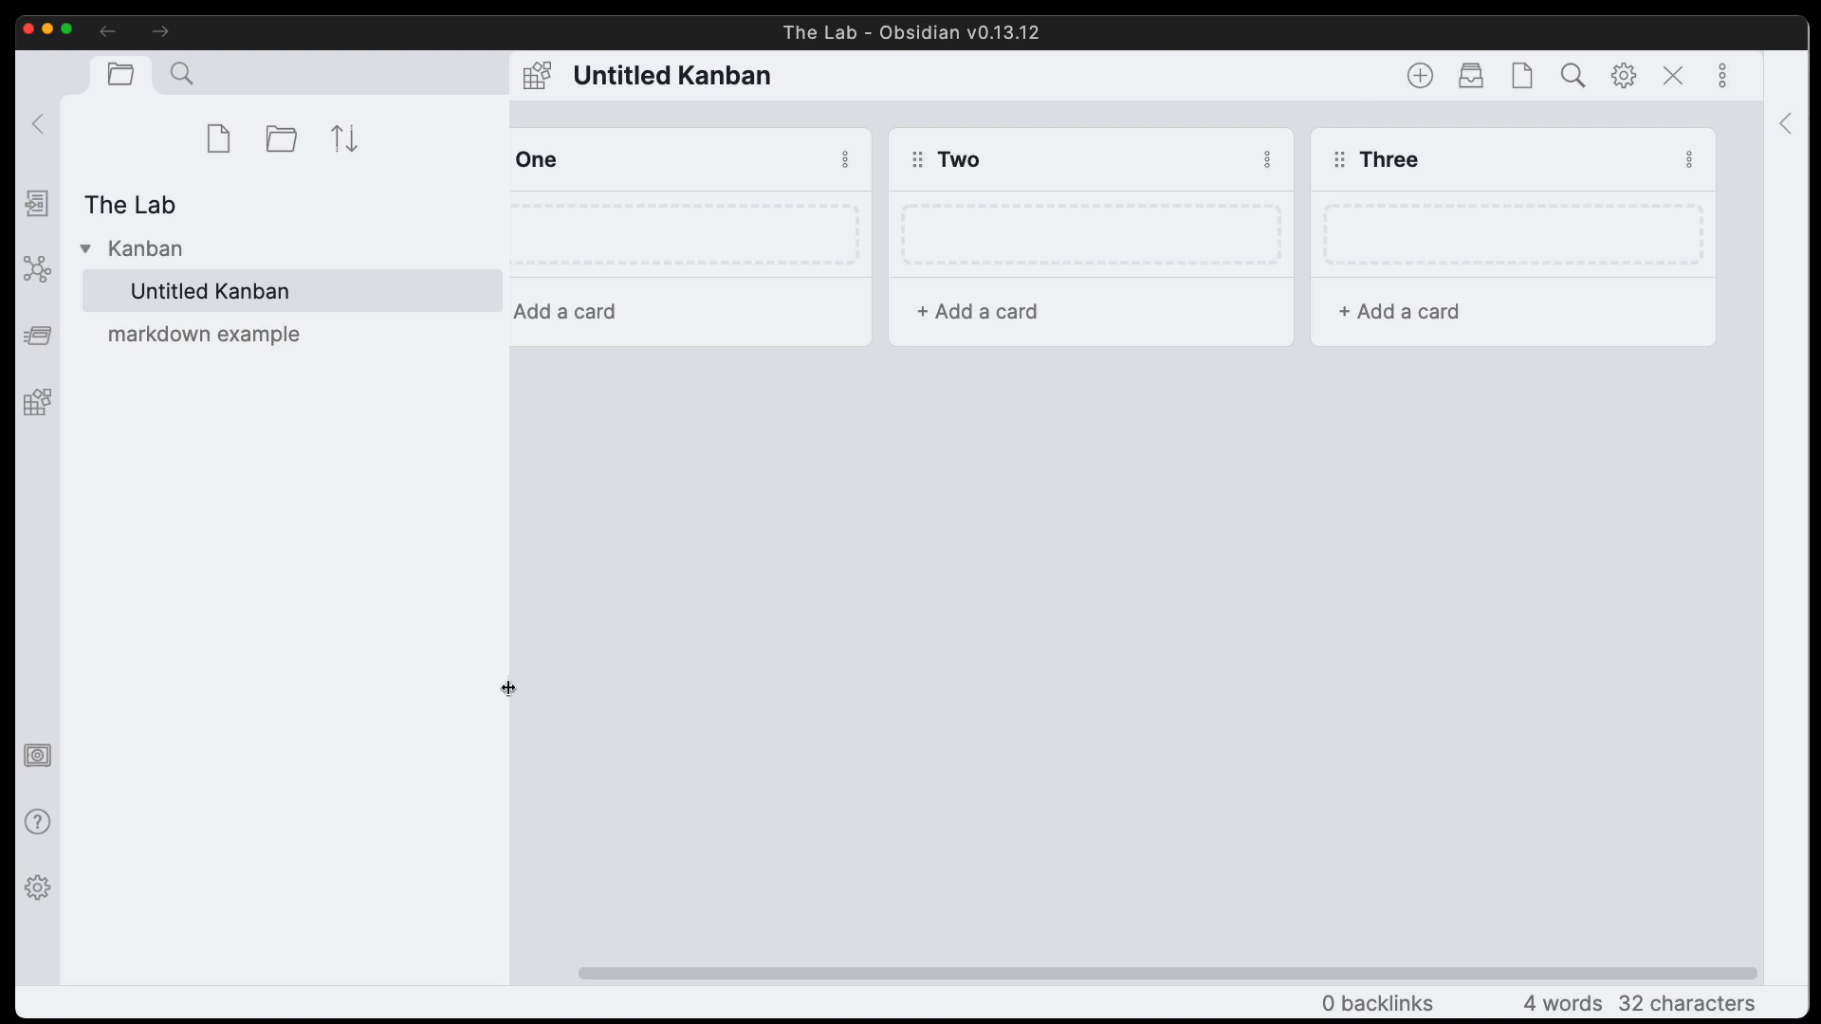
left_click_drag(509, 687, 318, 698)
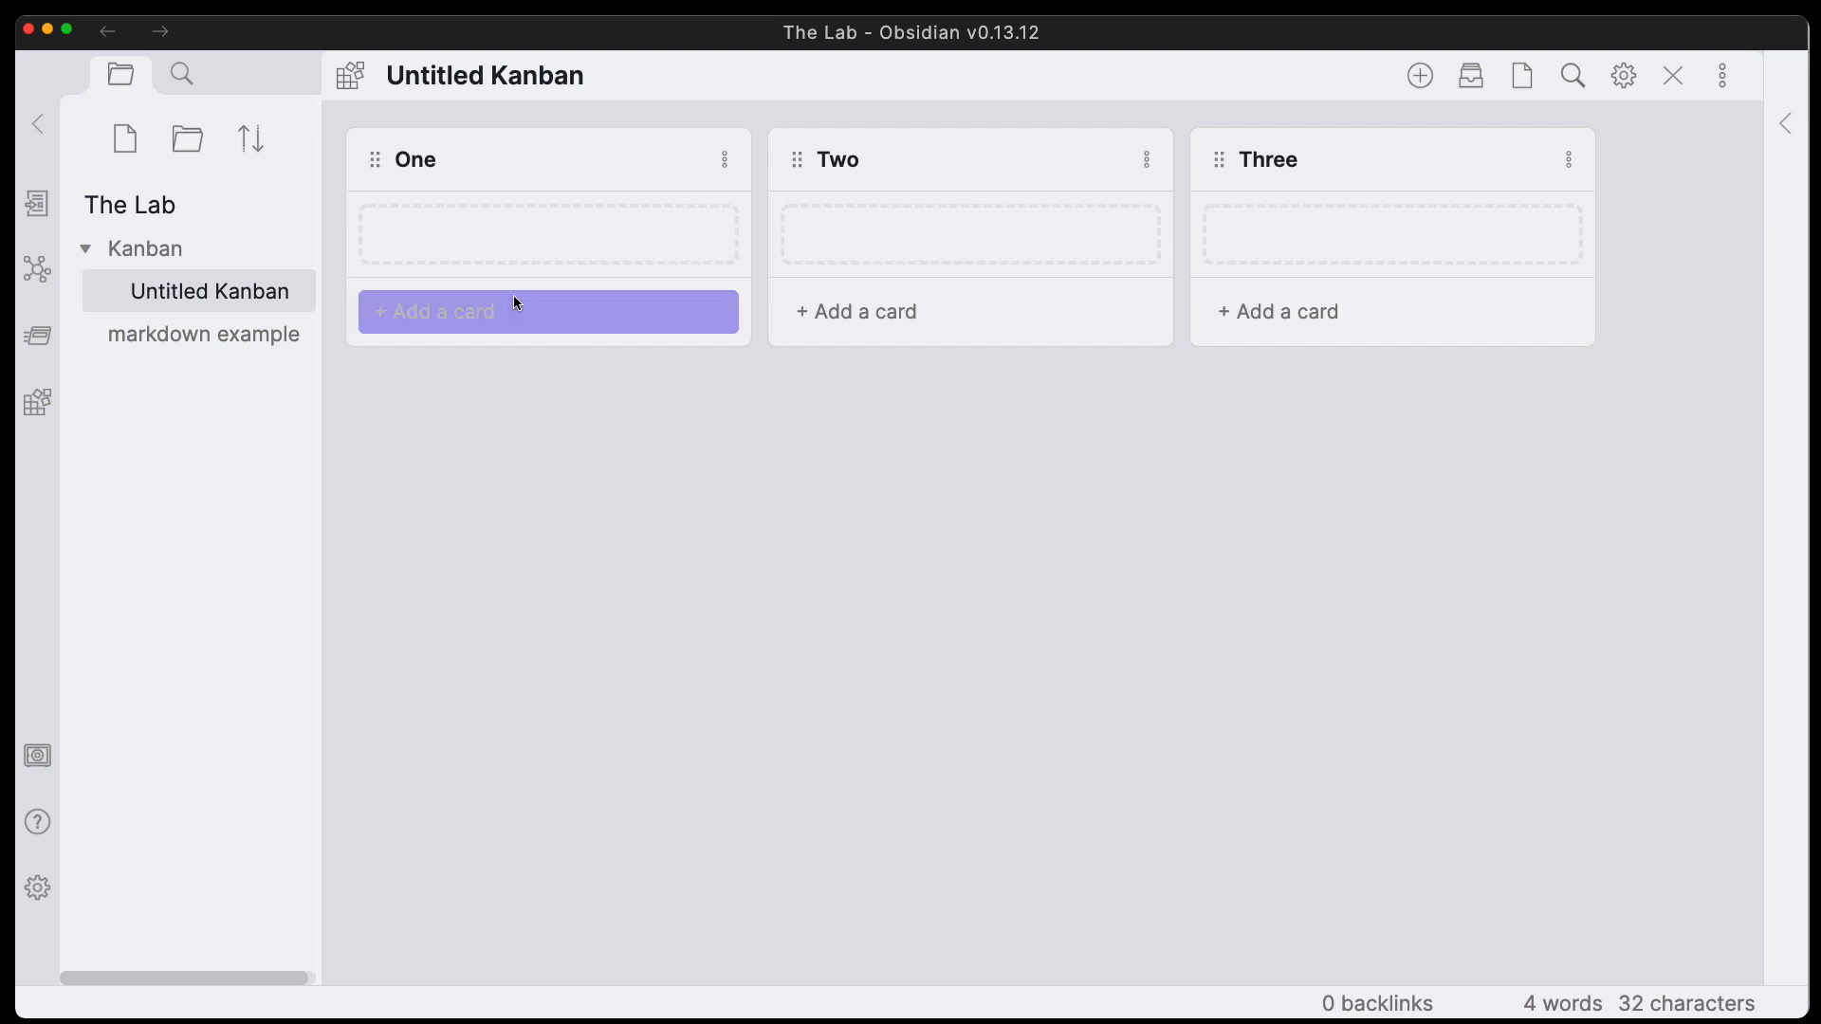
Add the cards Task One, Task Two and Task Three to list One.
left_click(464, 309)
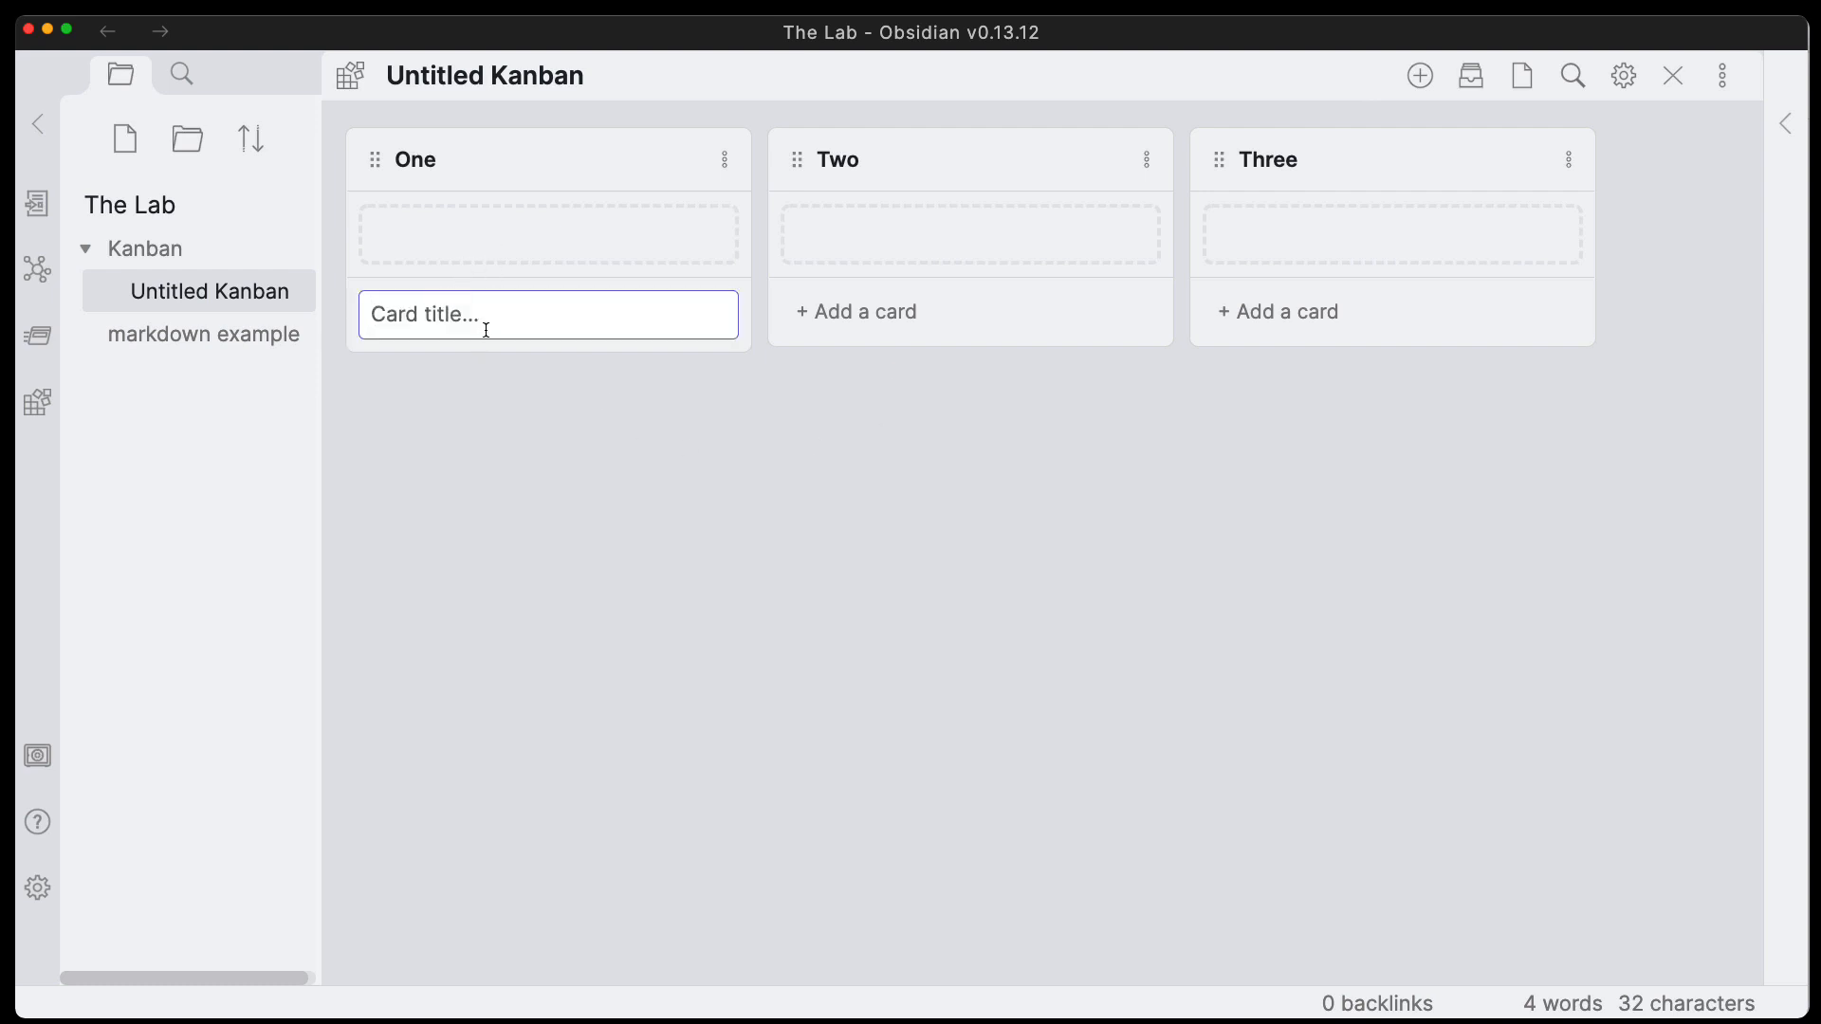
type("Task One")
key("Return")
type("Task ")
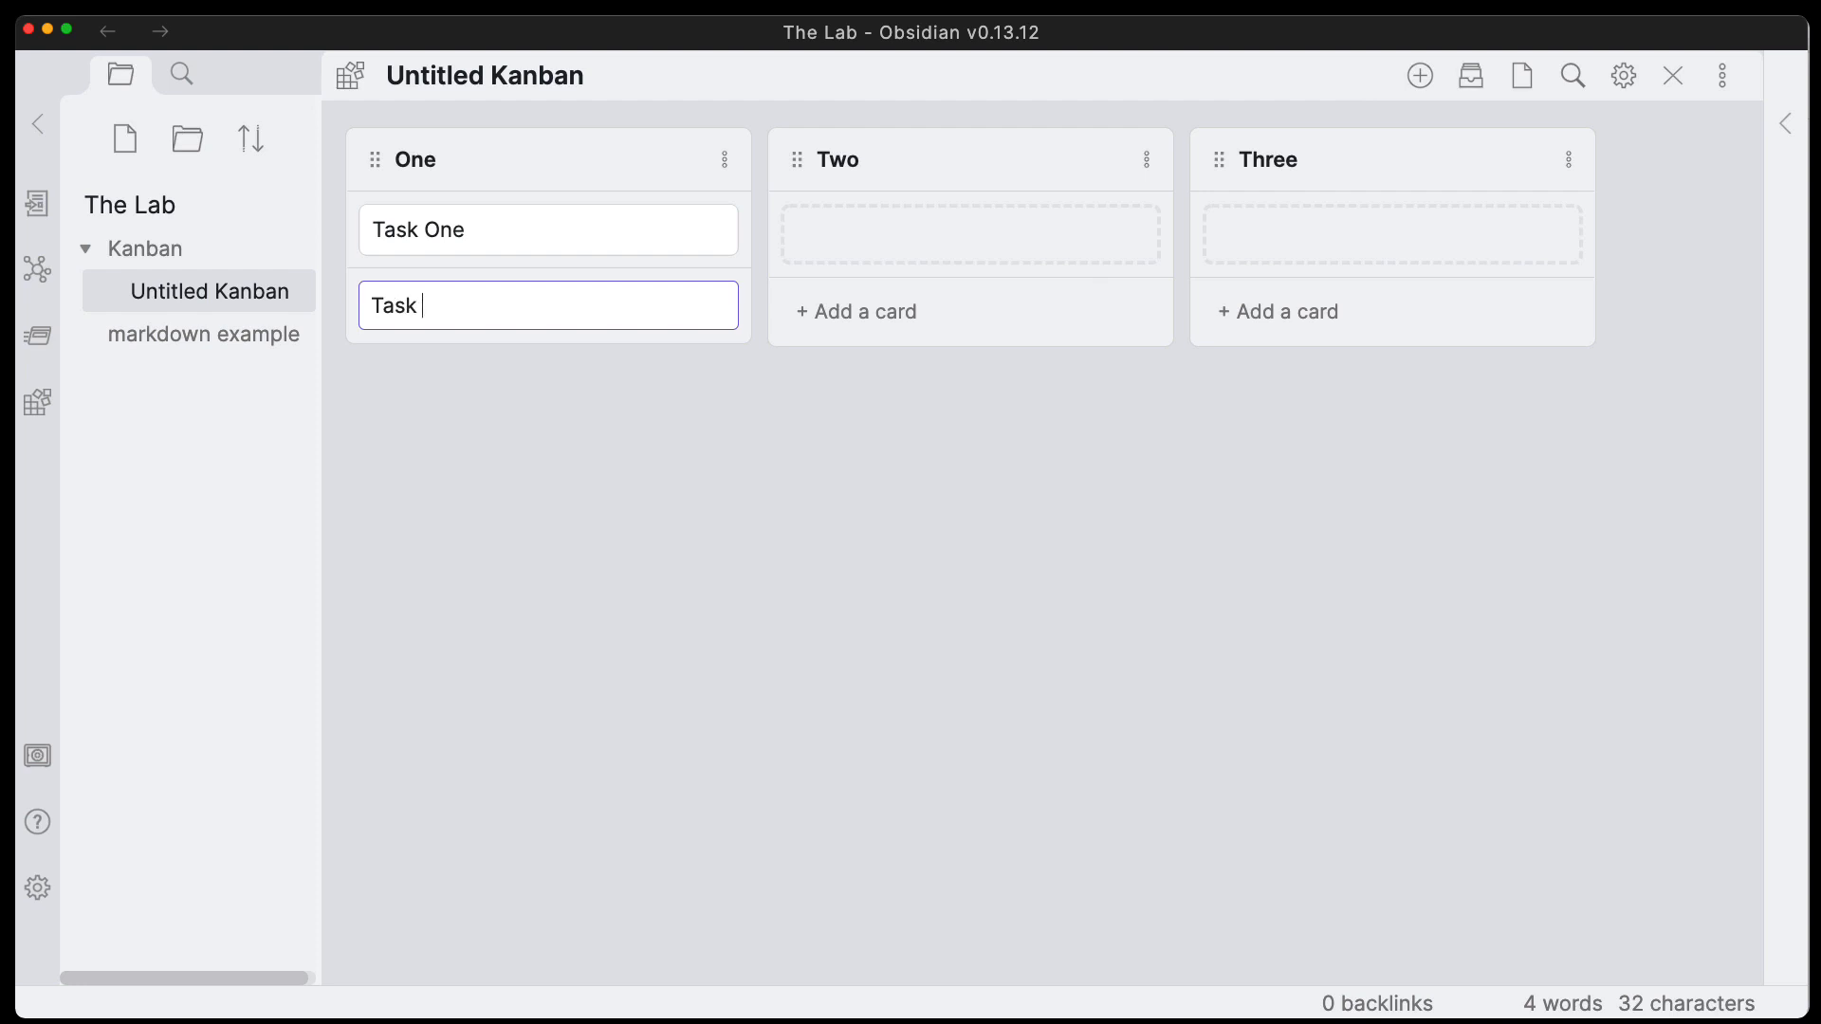
type("Two")
key("Return")
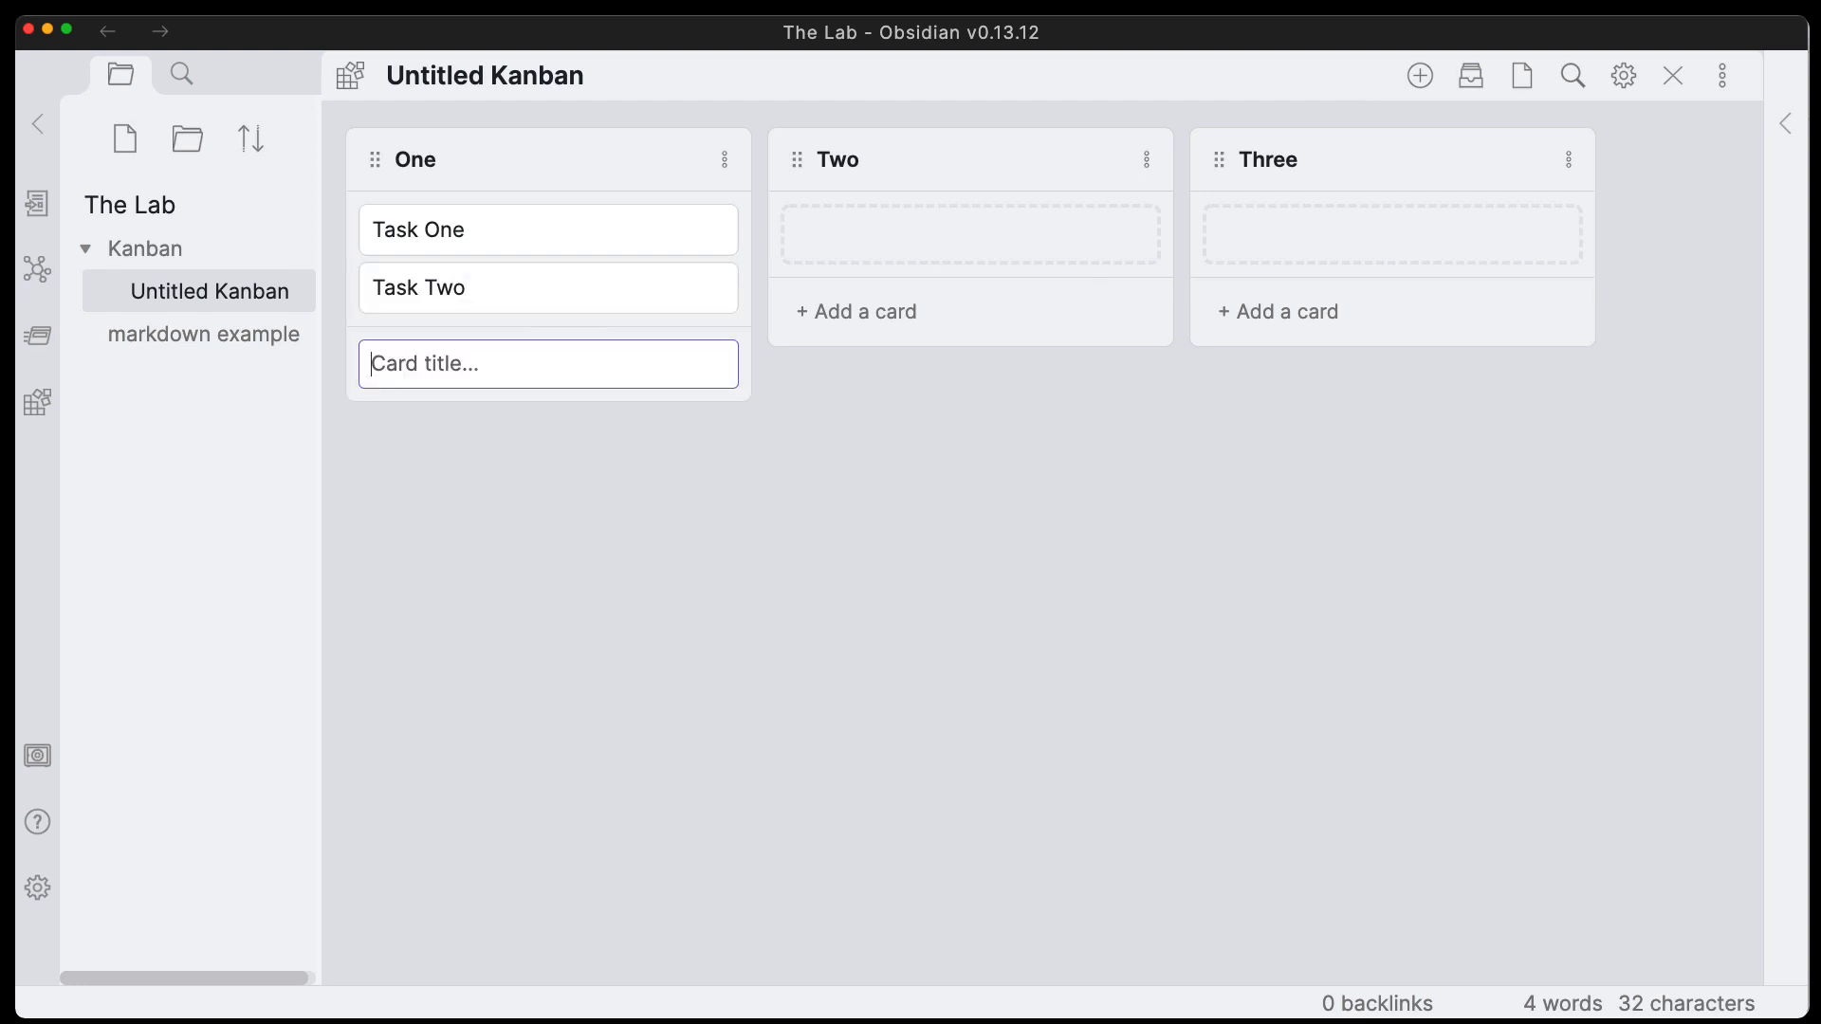
type("Task Three")
key("Return")
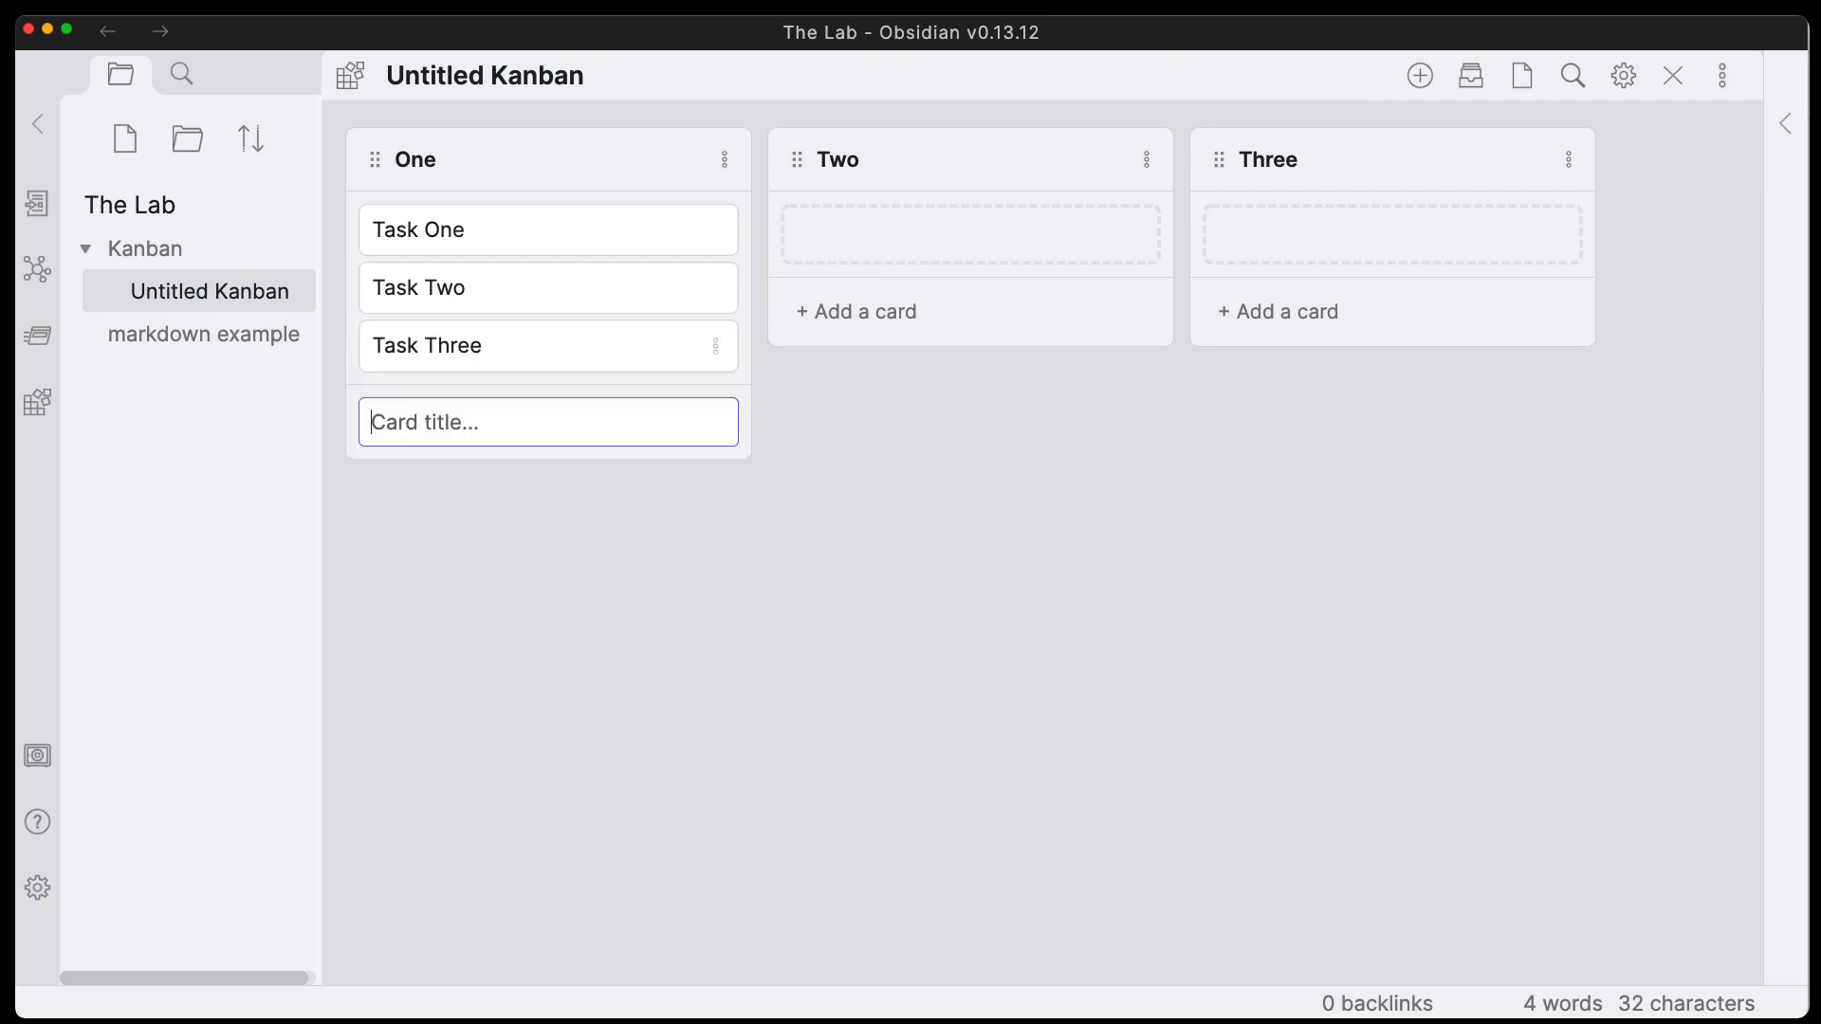
left_click(509, 479)
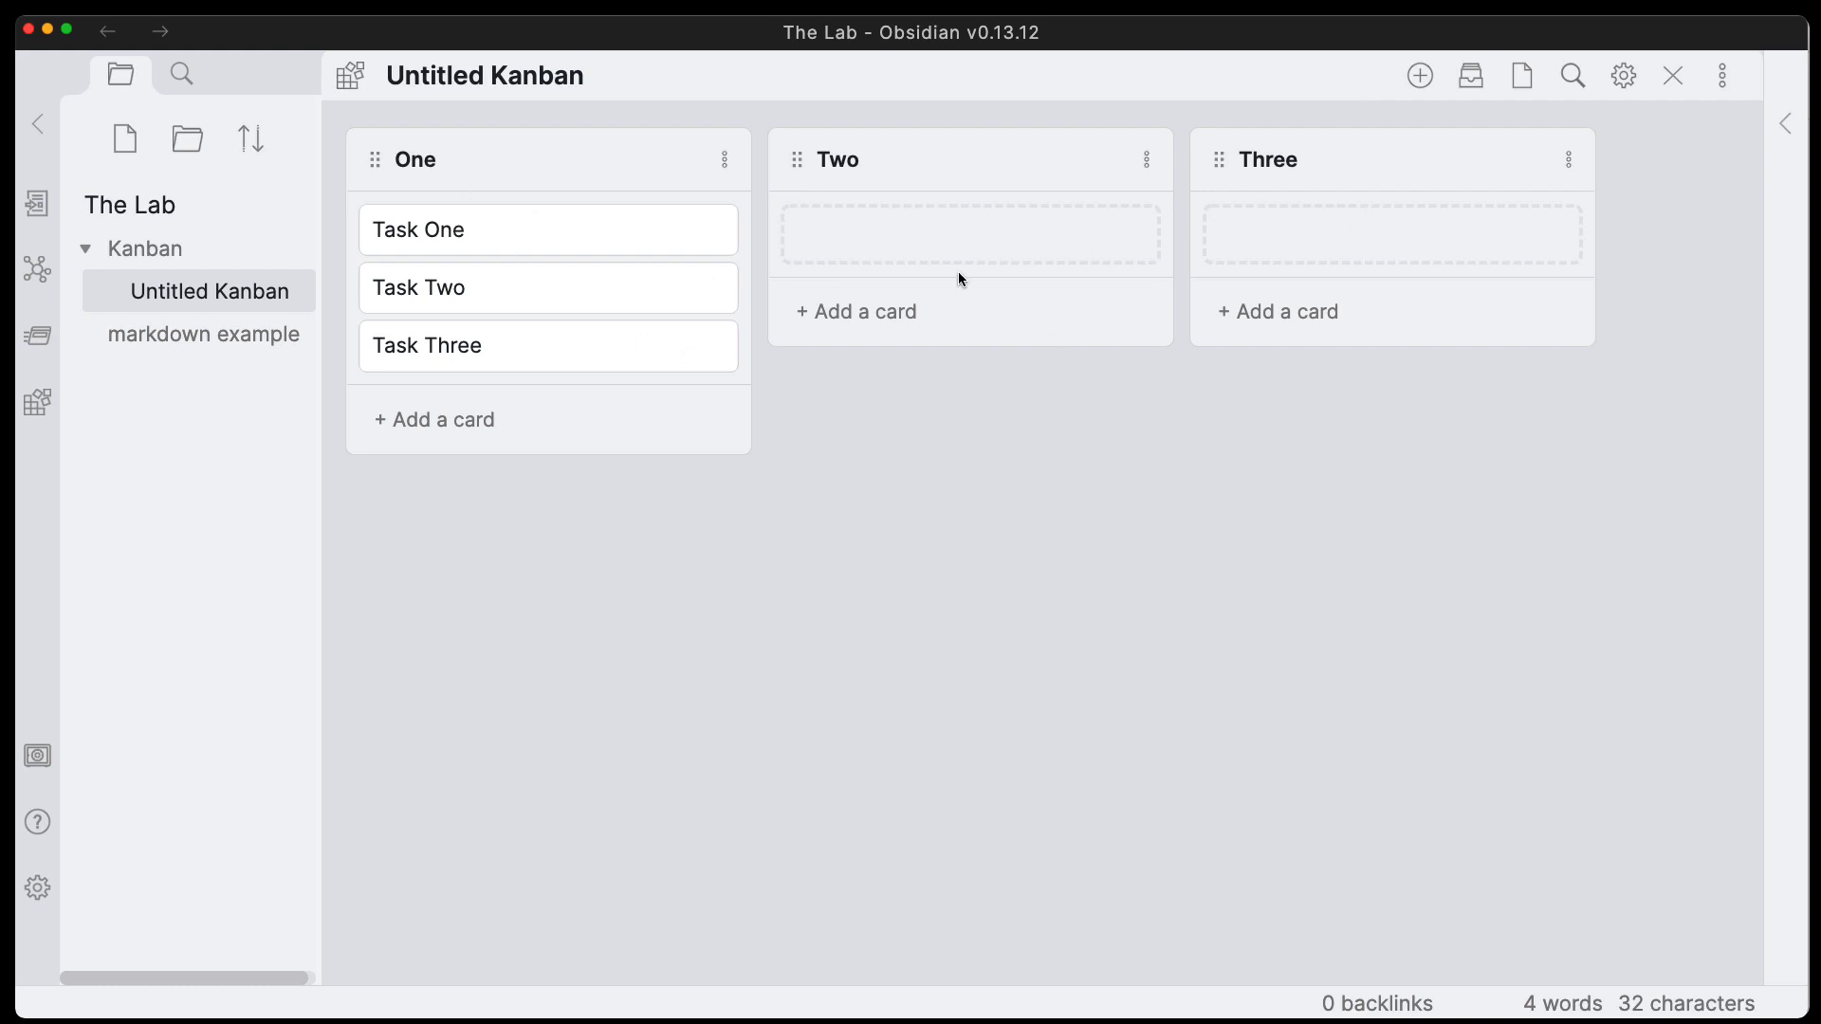
Try moving Task One to list Three and back, and rearranging the cards and list One, ending in the original order.
left_click_drag(514, 231, 1154, 293)
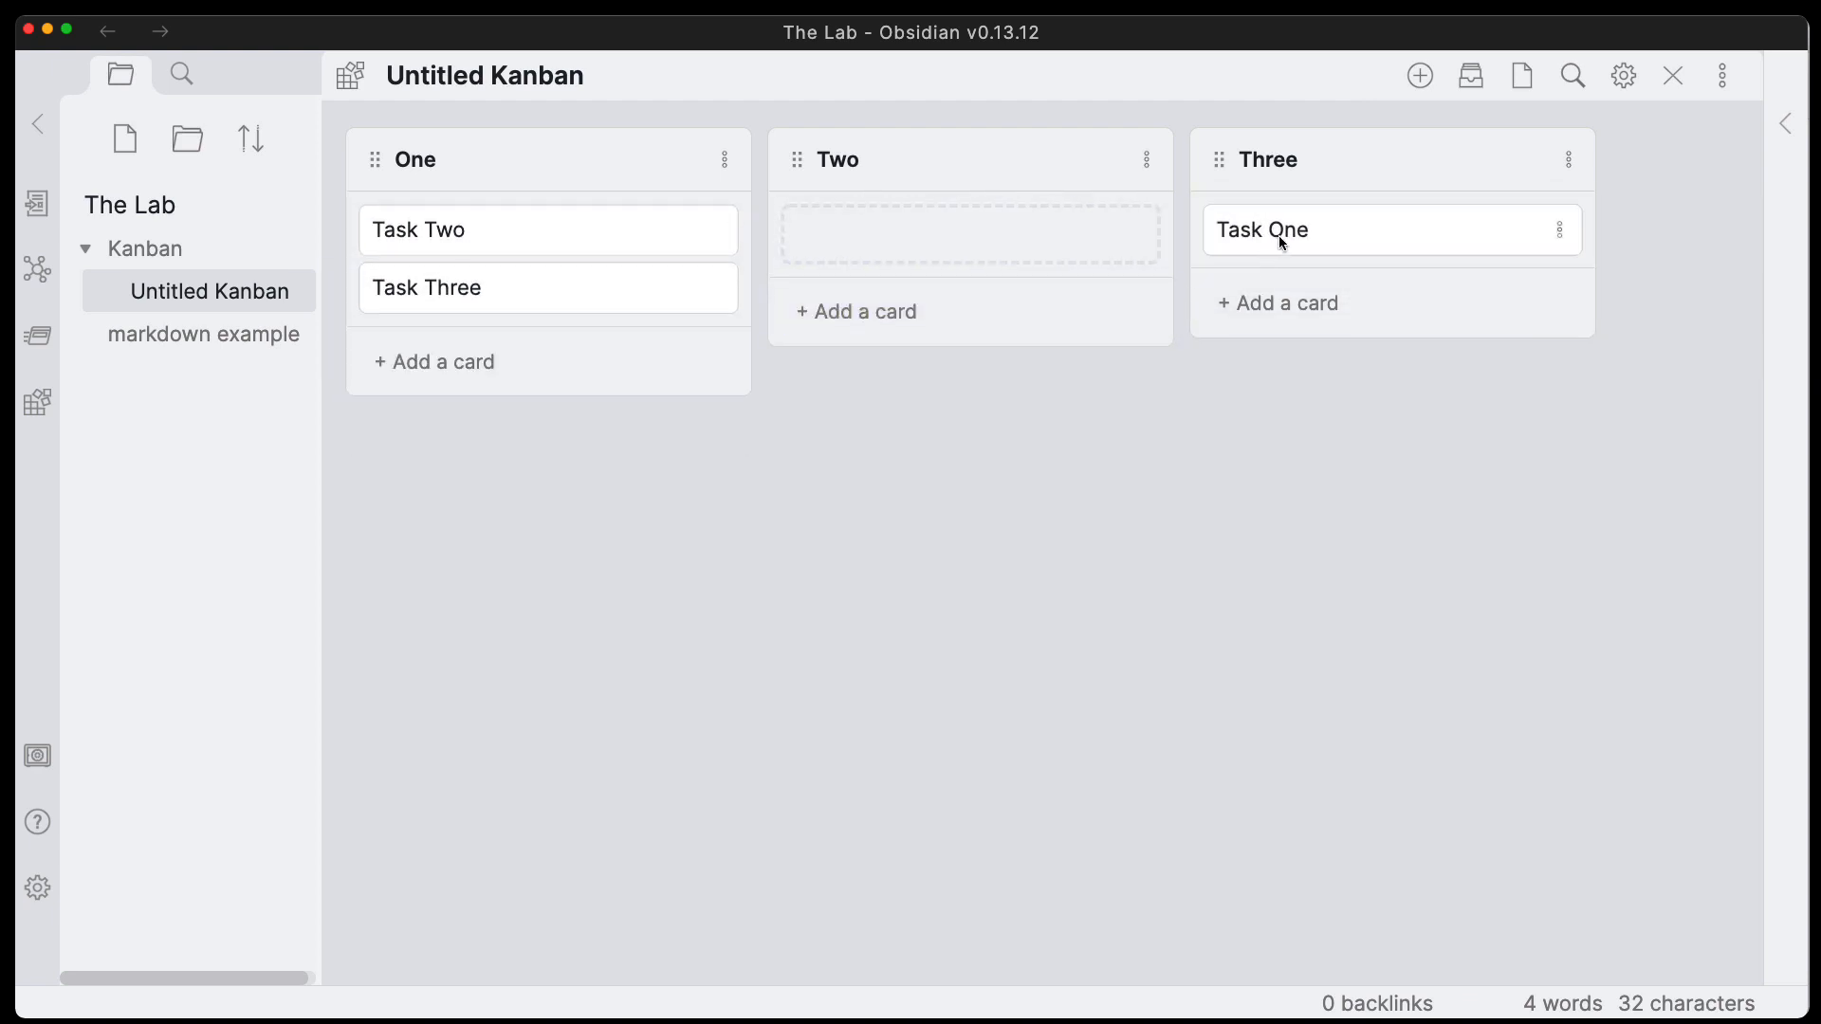
left_click_drag(1279, 235, 497, 250)
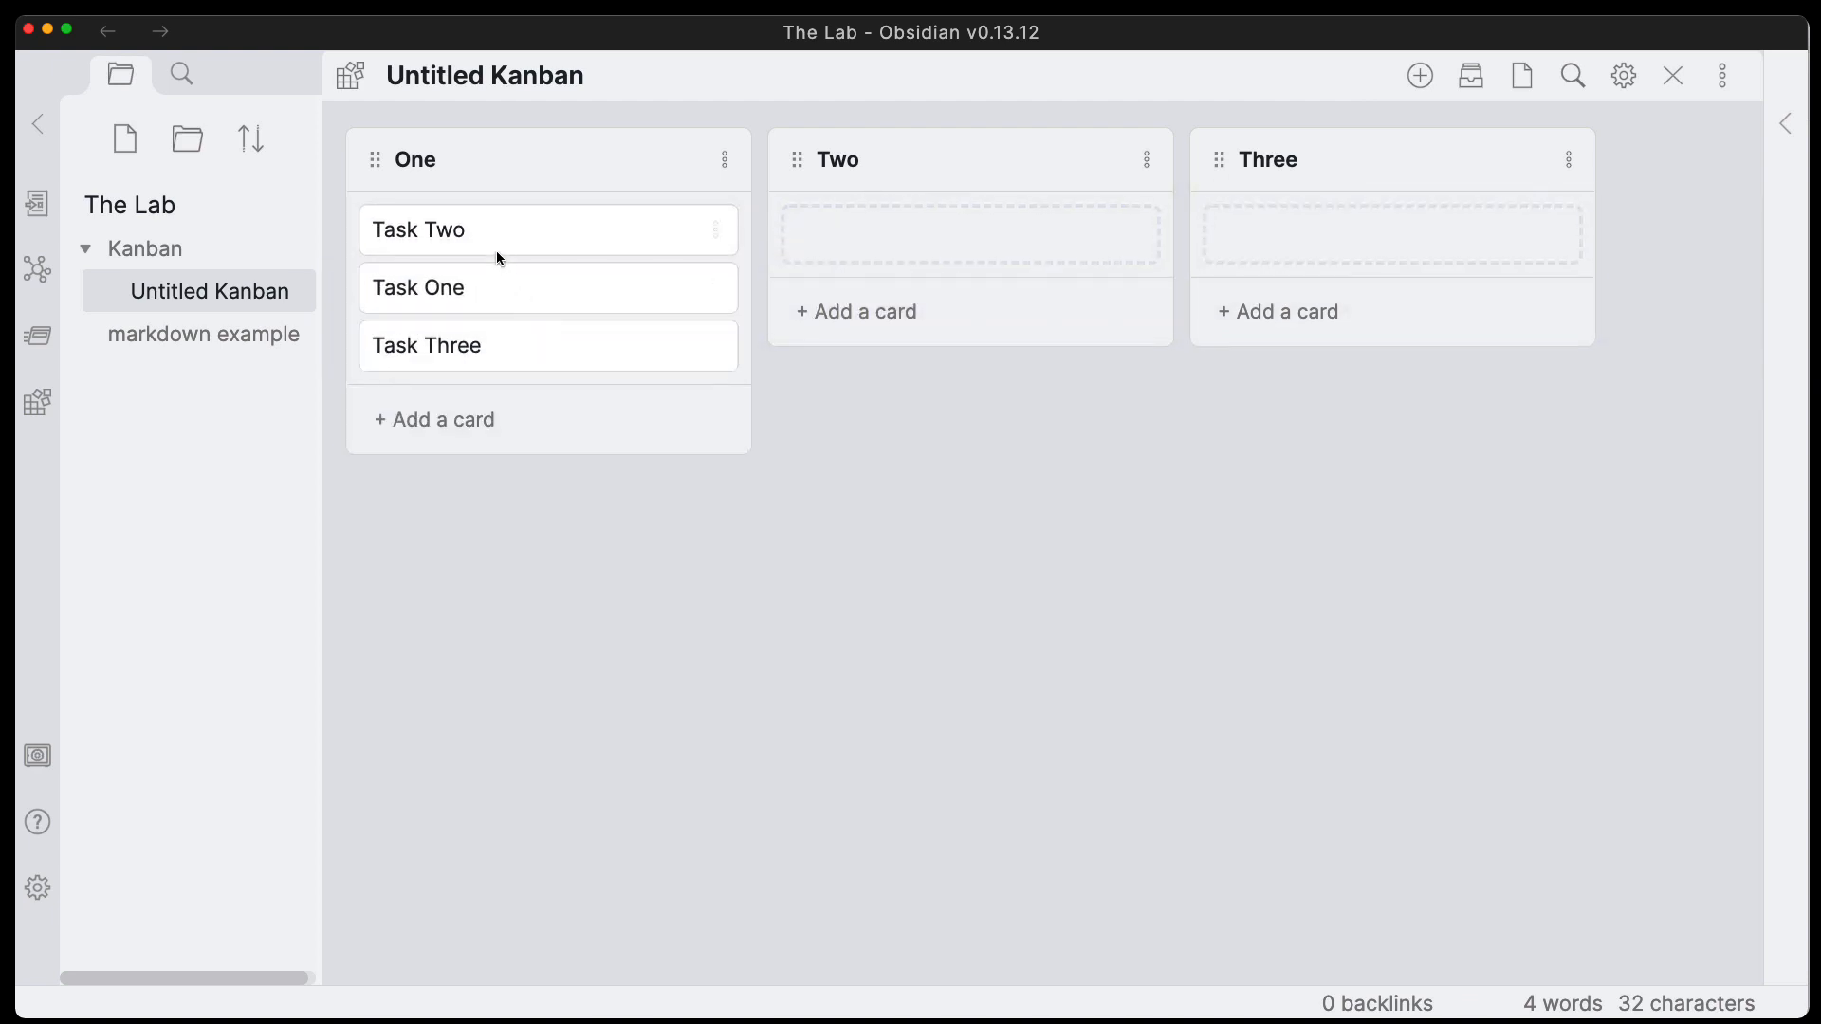
left_click_drag(497, 334, 492, 279)
left_click_drag(516, 337, 527, 243)
left_click_drag(370, 157, 453, 163)
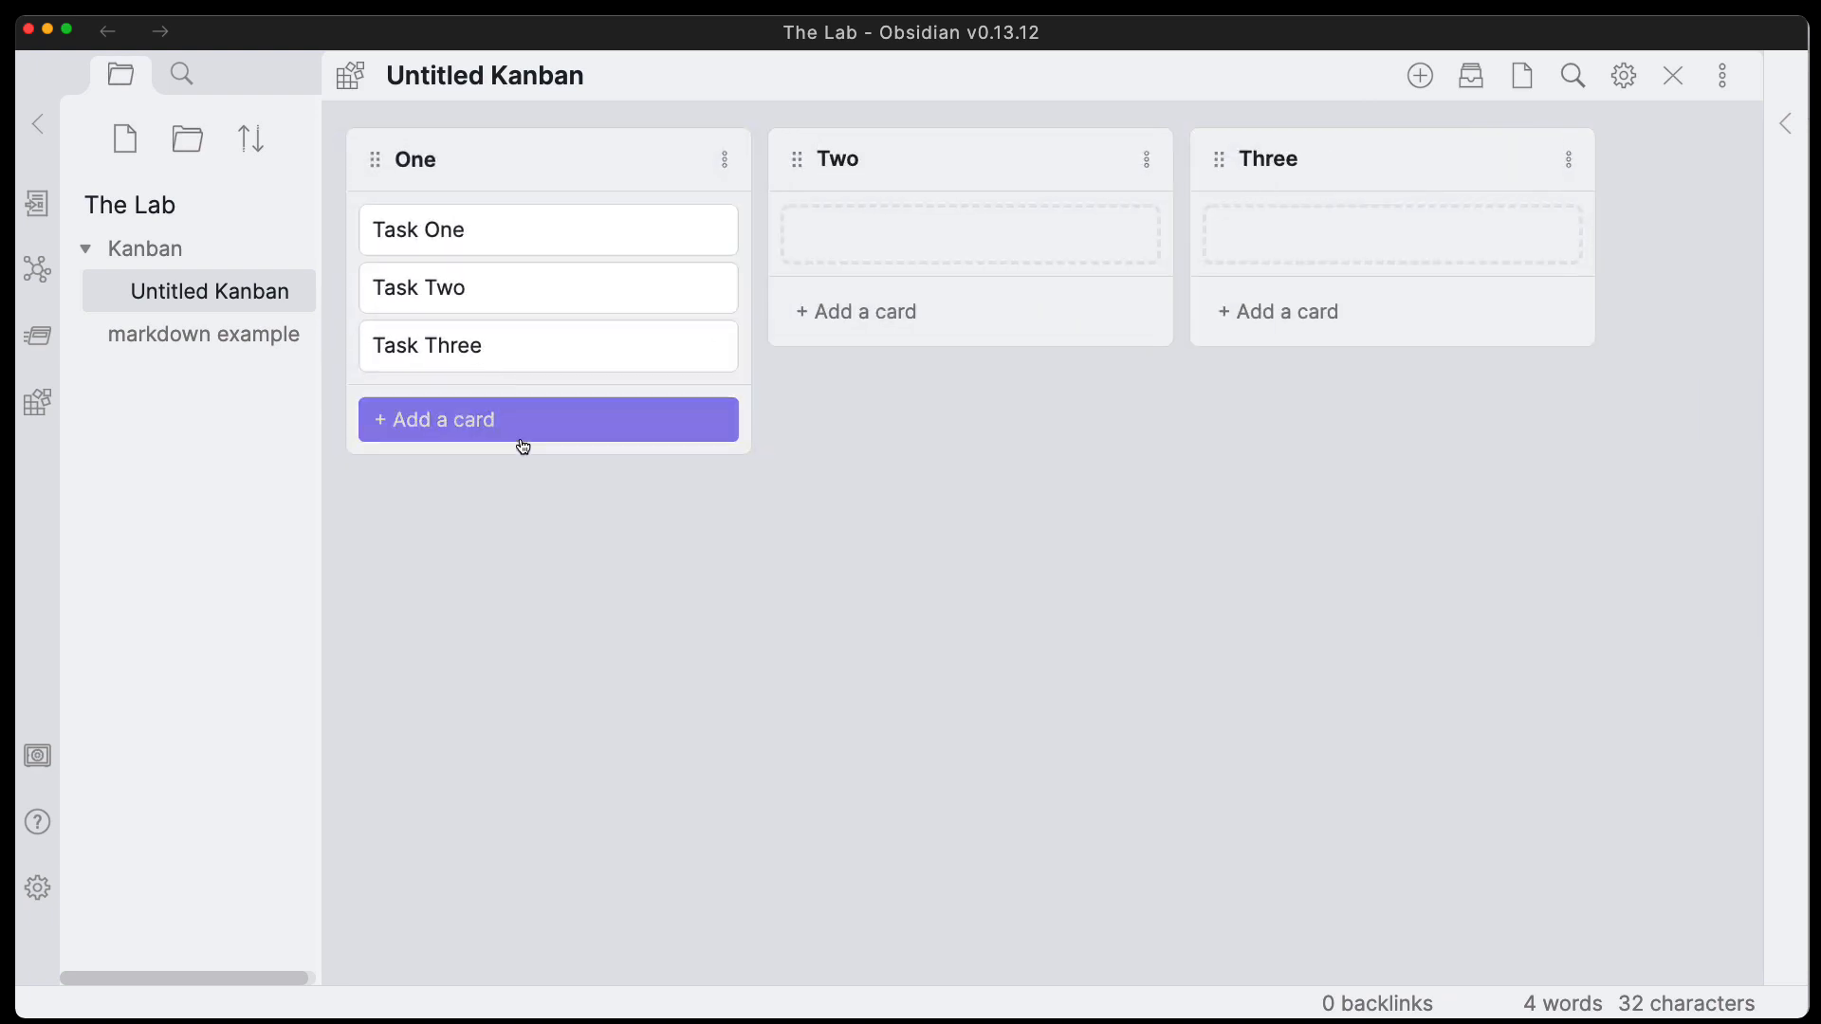
Try inserting an unnamed list before list One, and delete that list again.
left_click(725, 160)
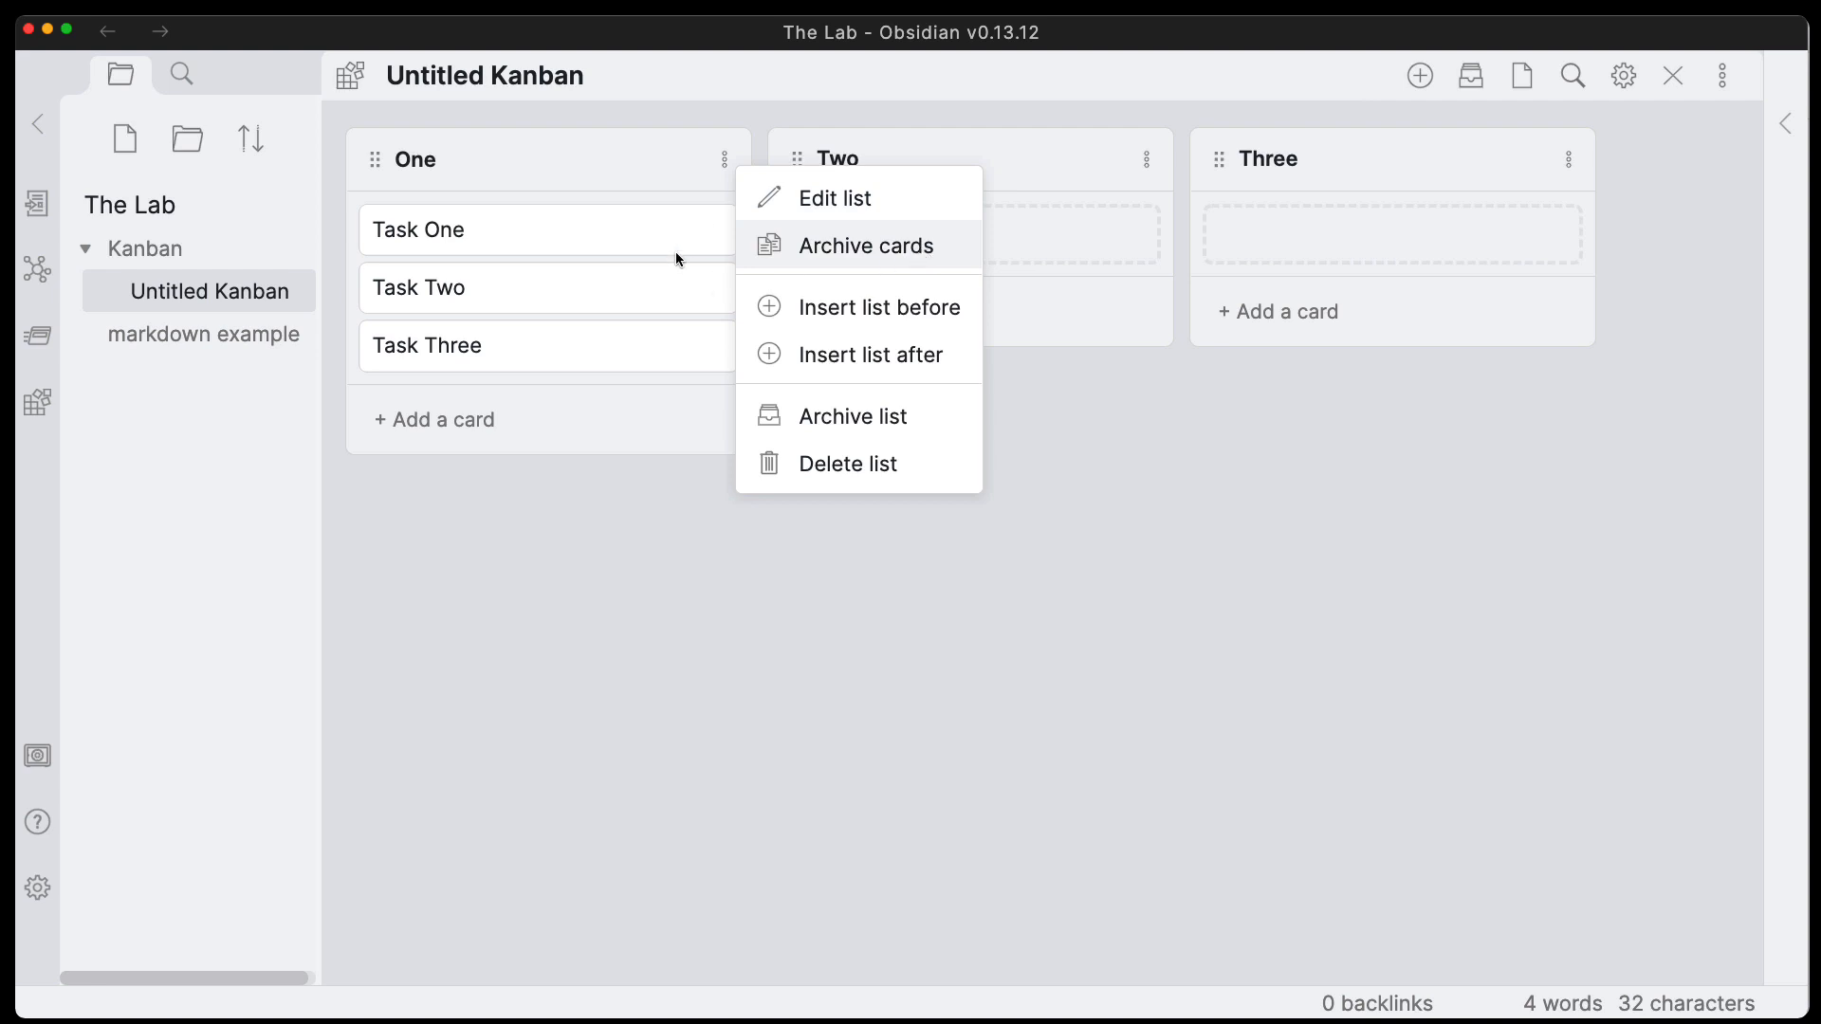
left_click(922, 320)
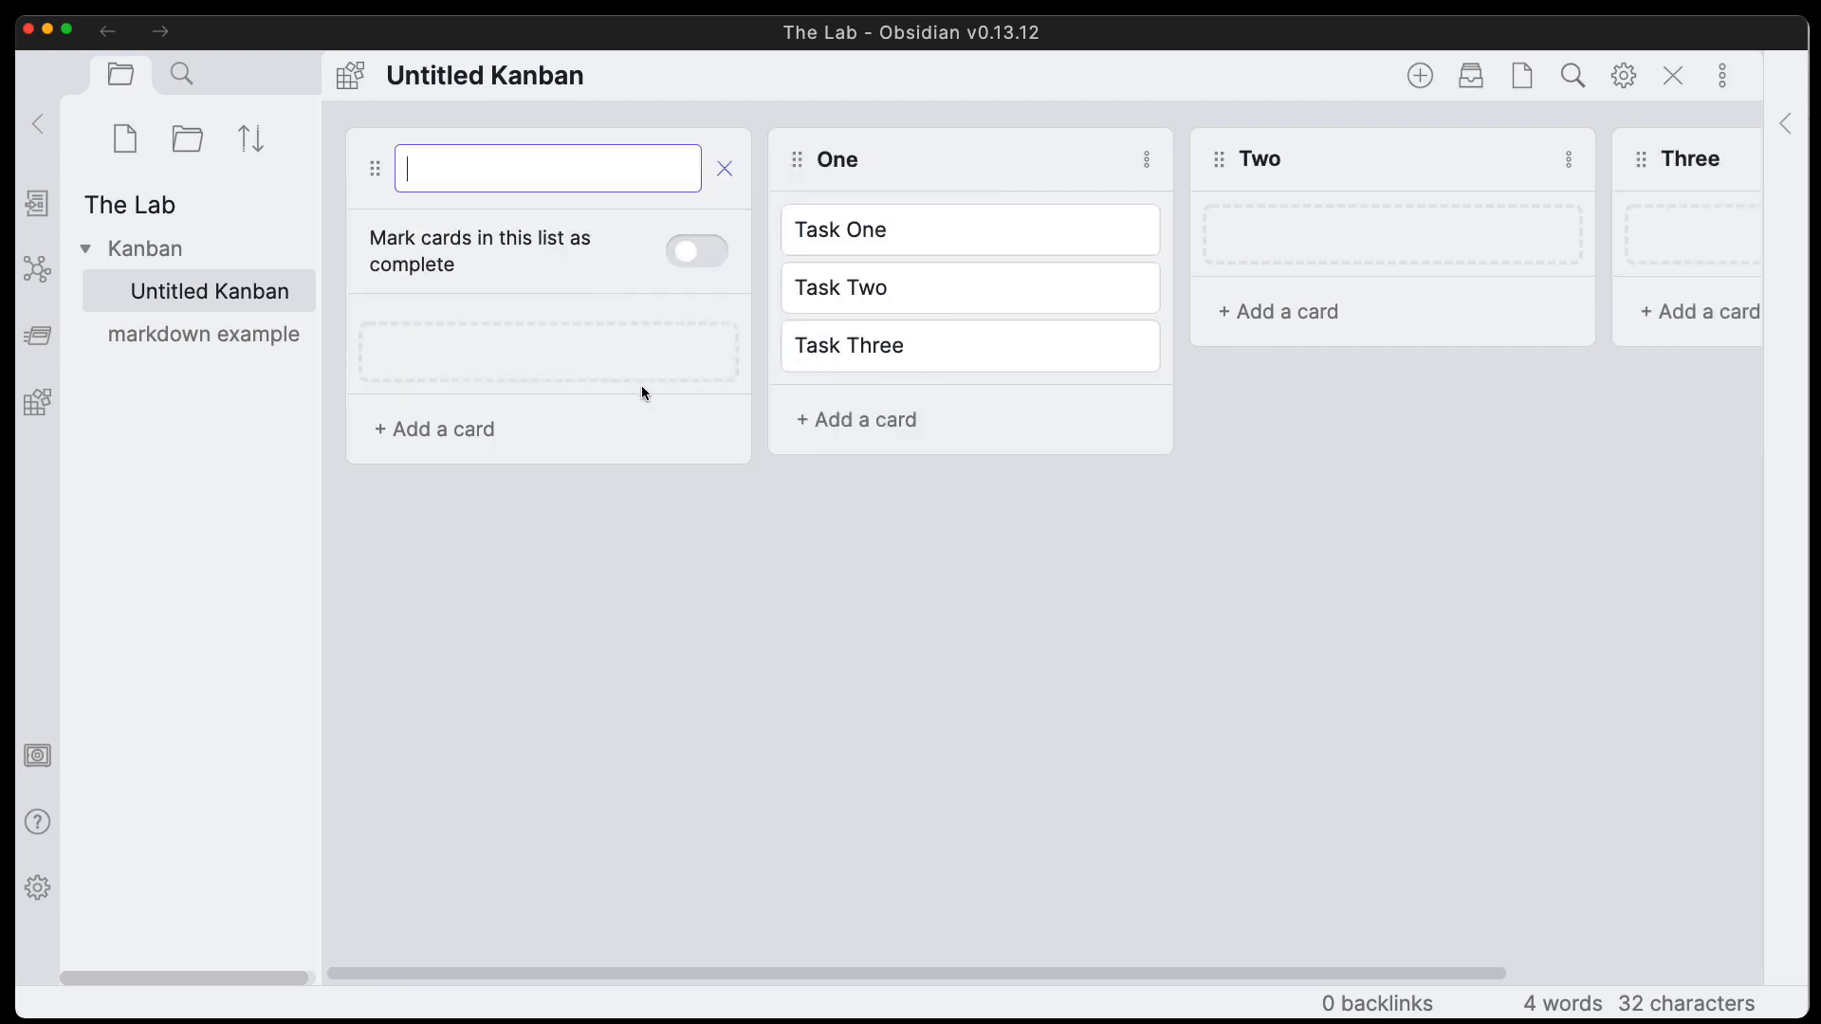
left_click(725, 169)
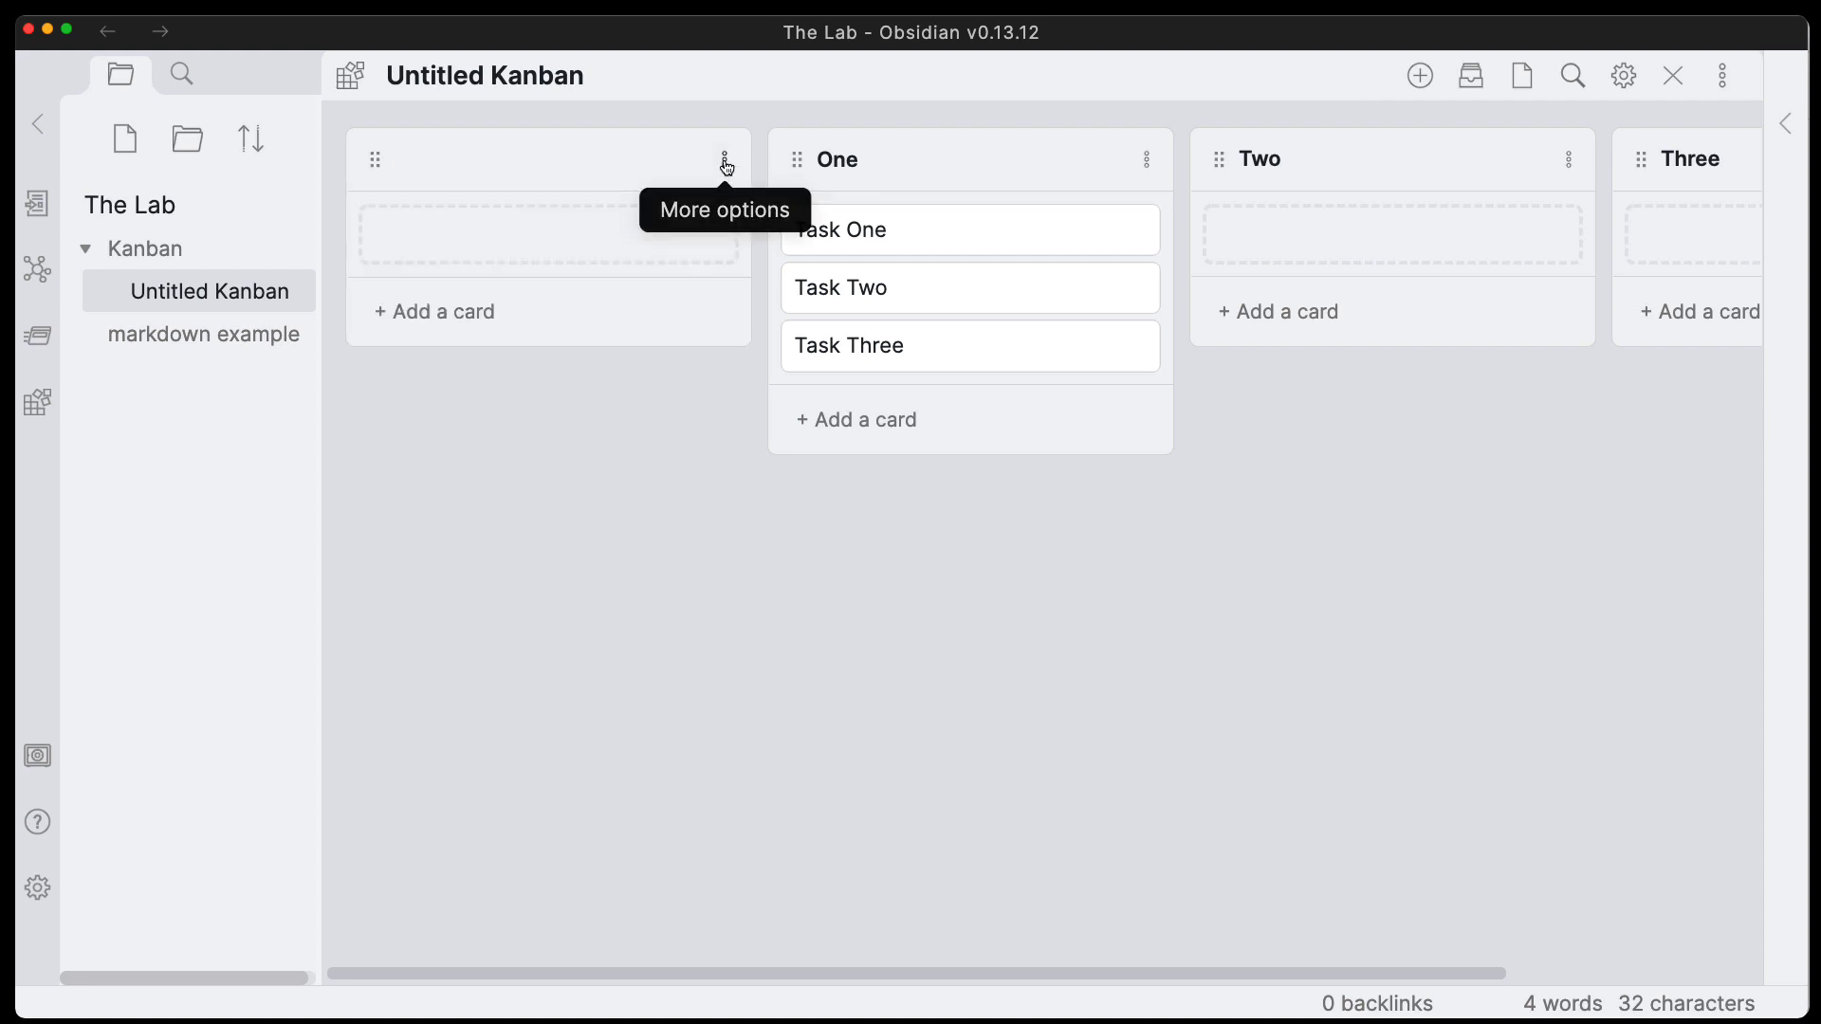
left_click(726, 163)
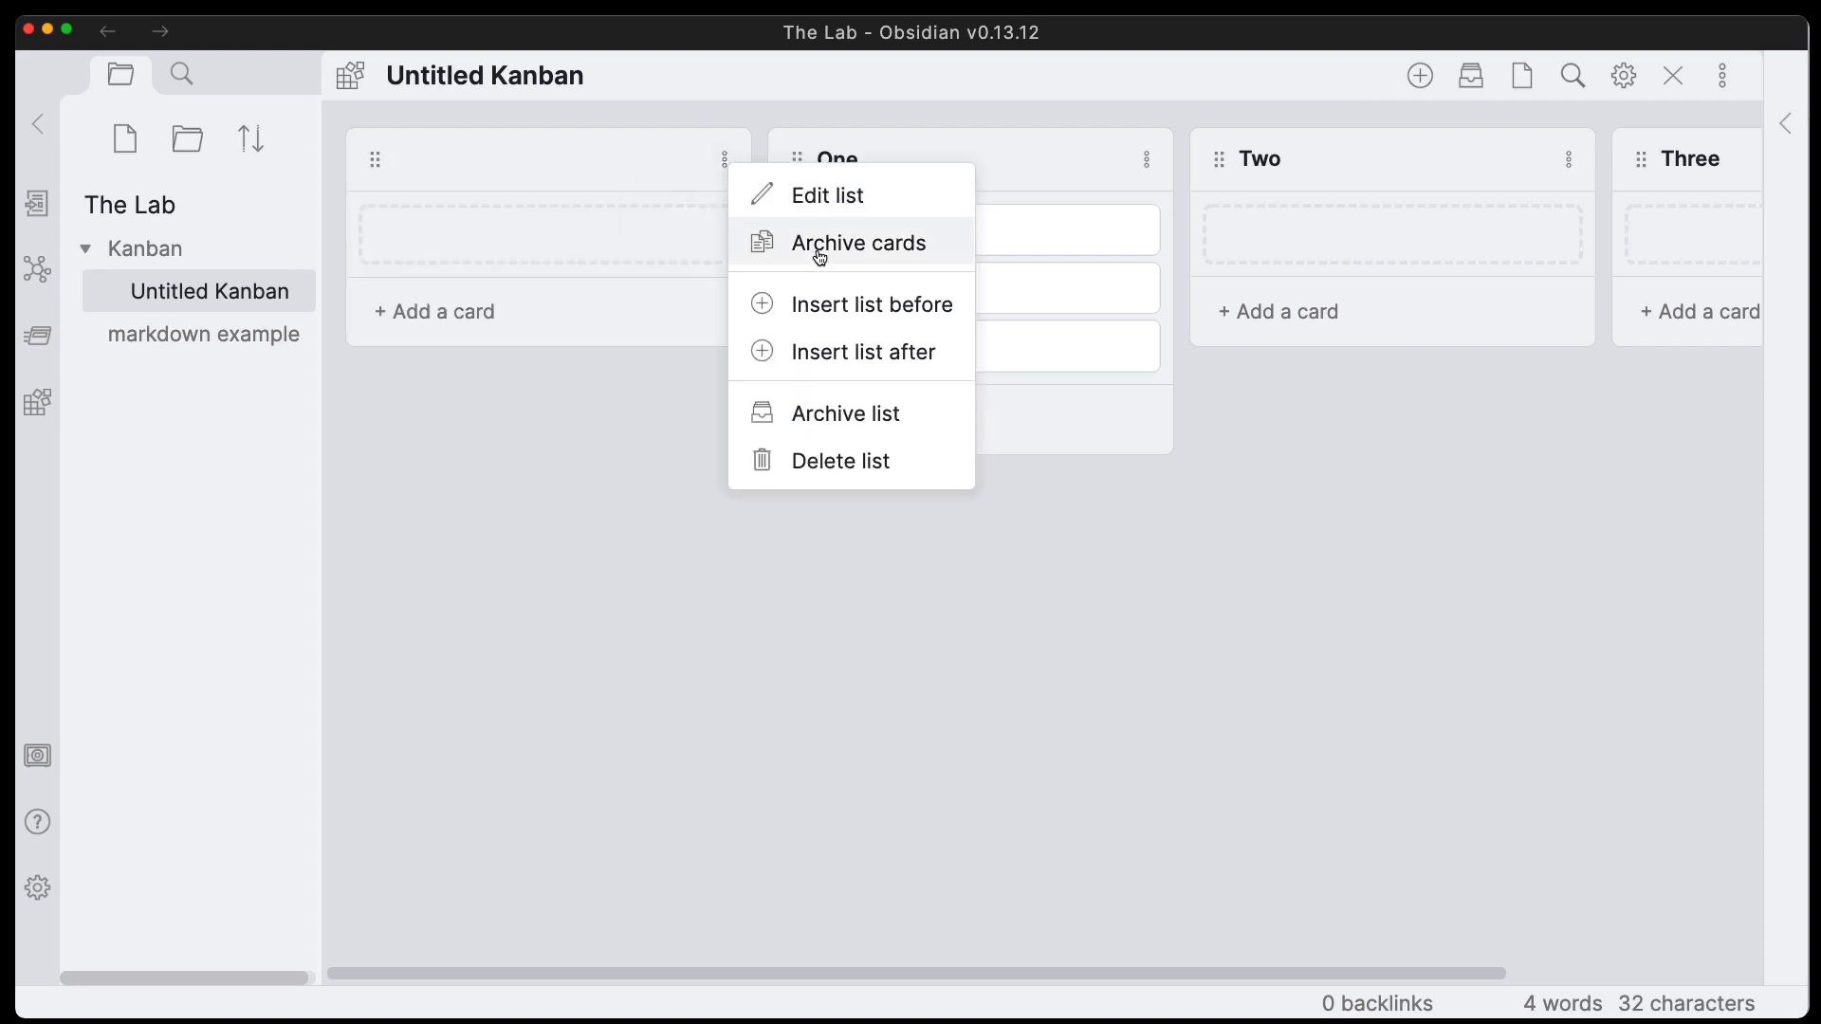
left_click(877, 464)
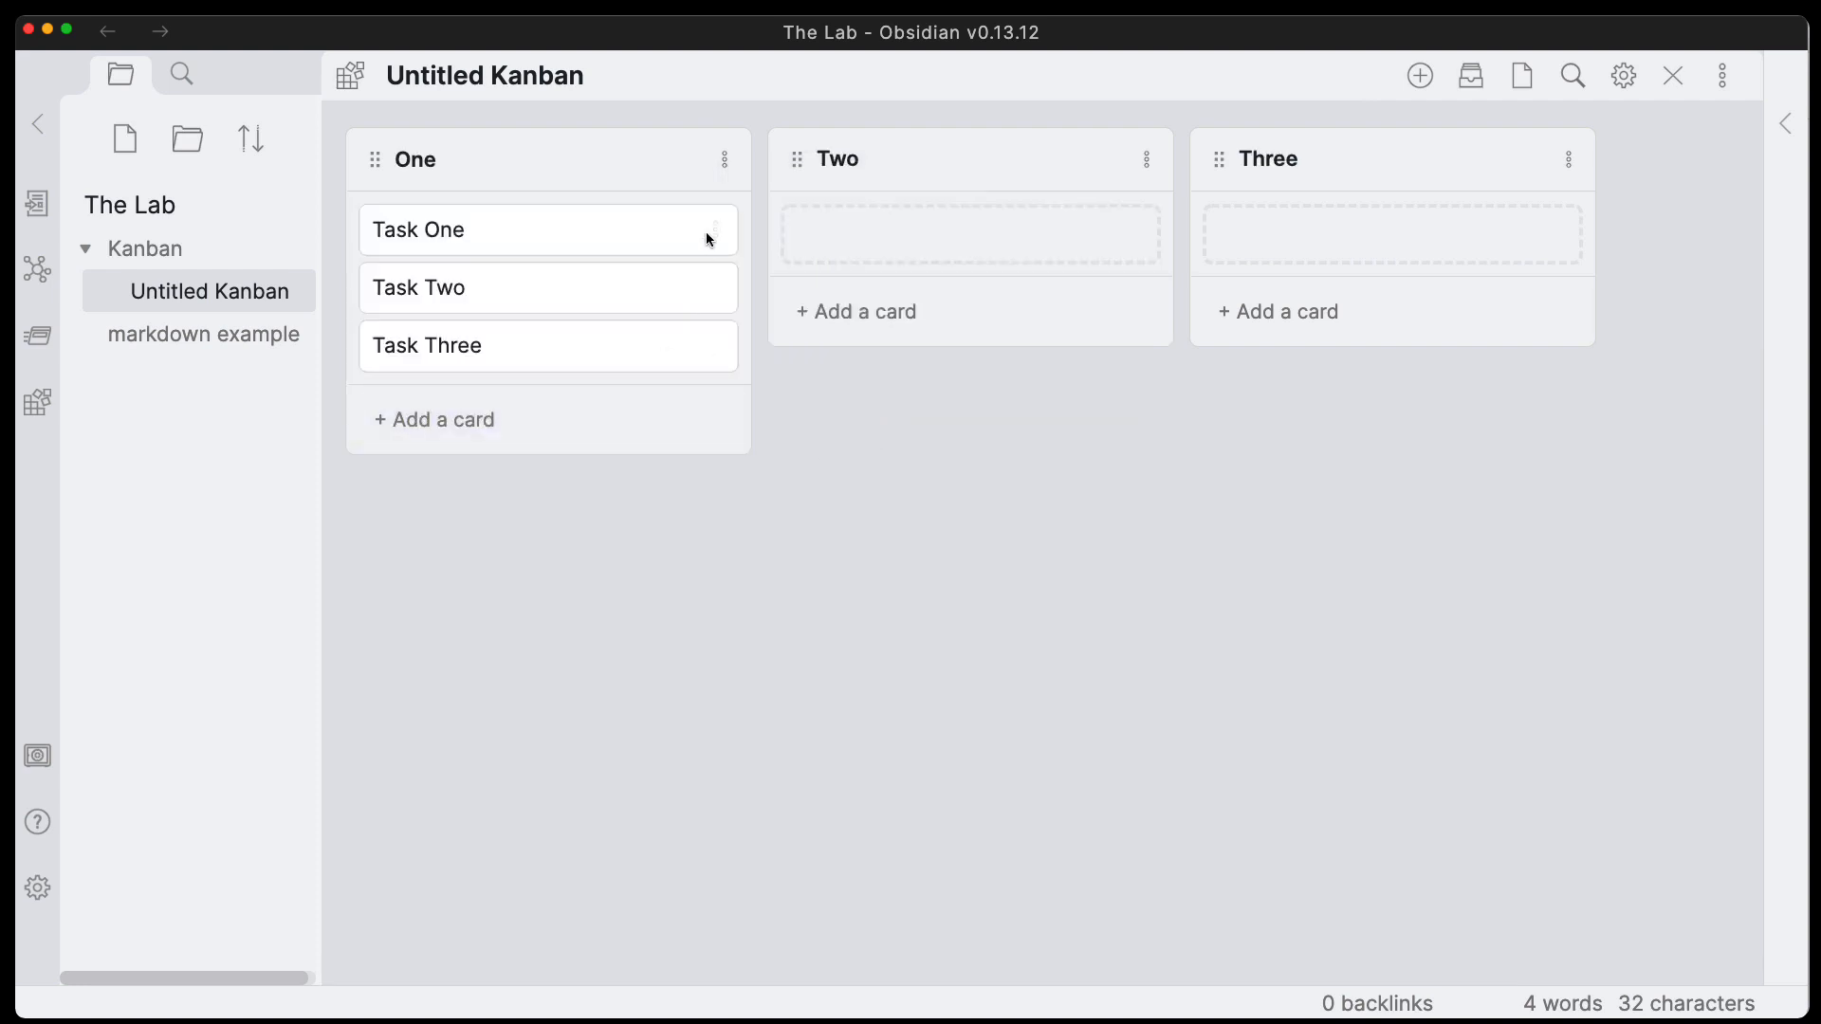
Try inserting an unnamed list after list One, and remove that list again.
left_click(726, 161)
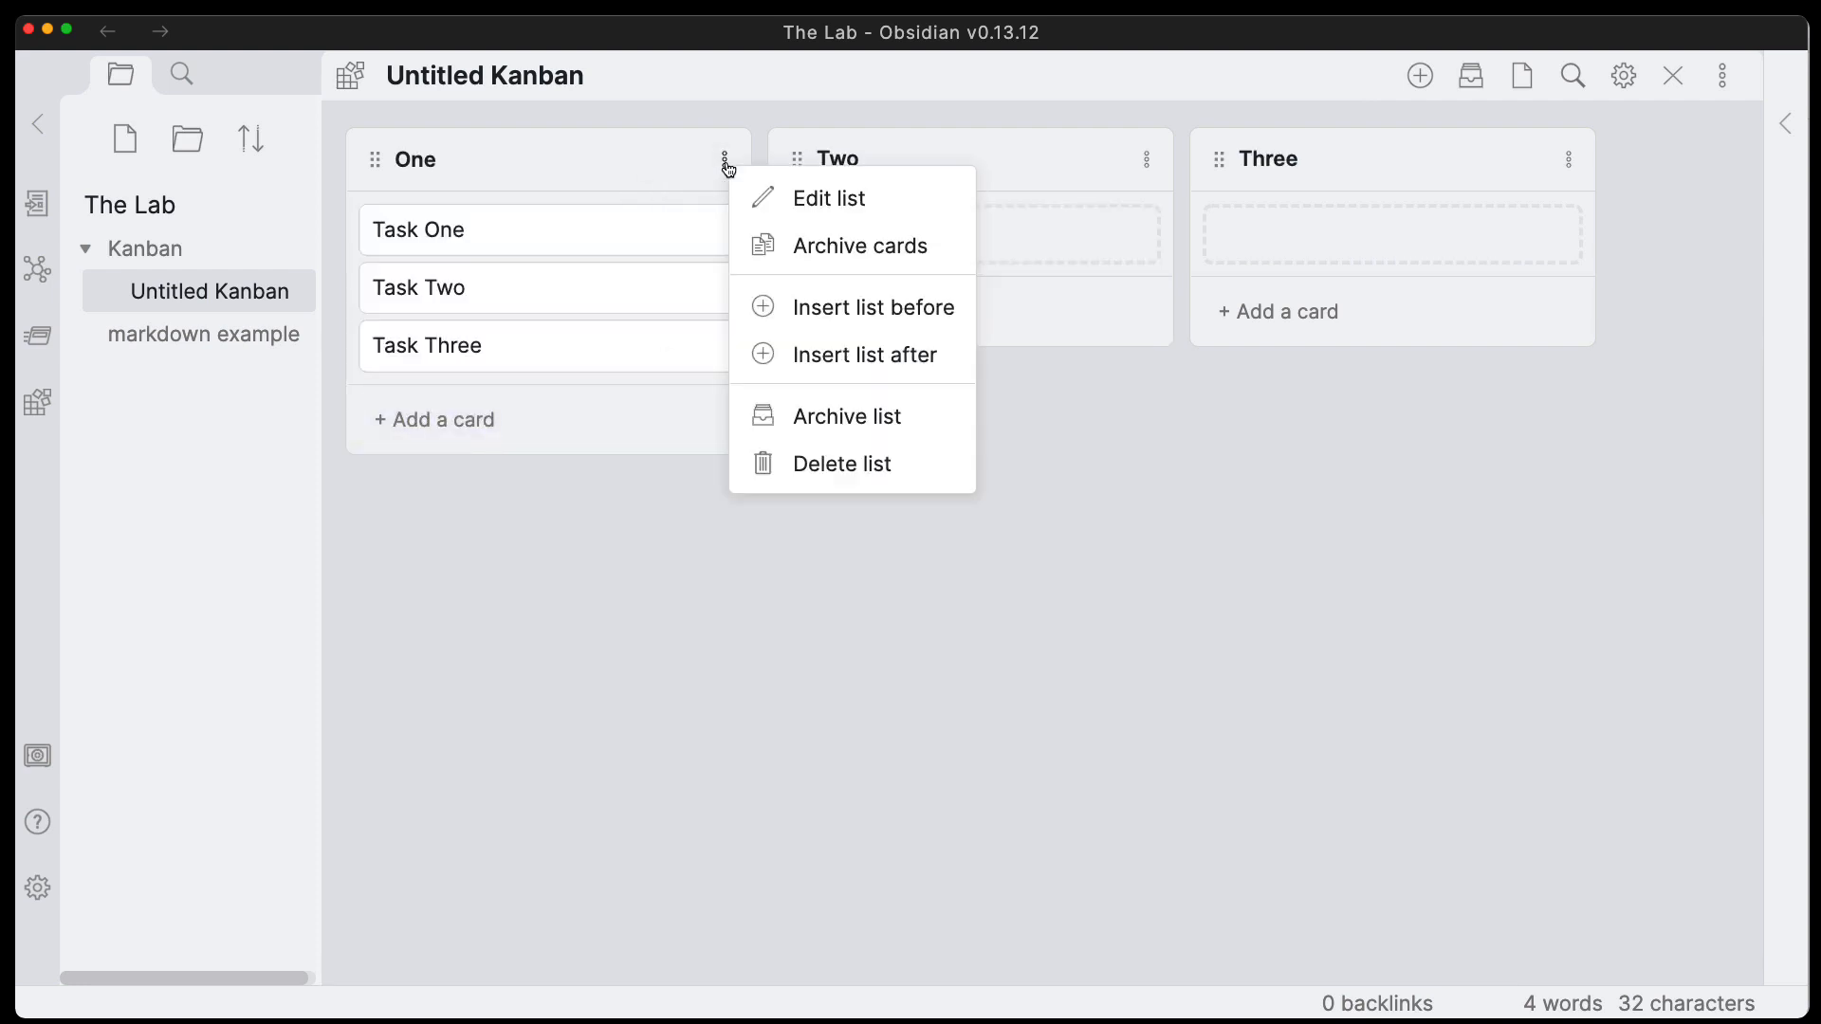
left_click(899, 354)
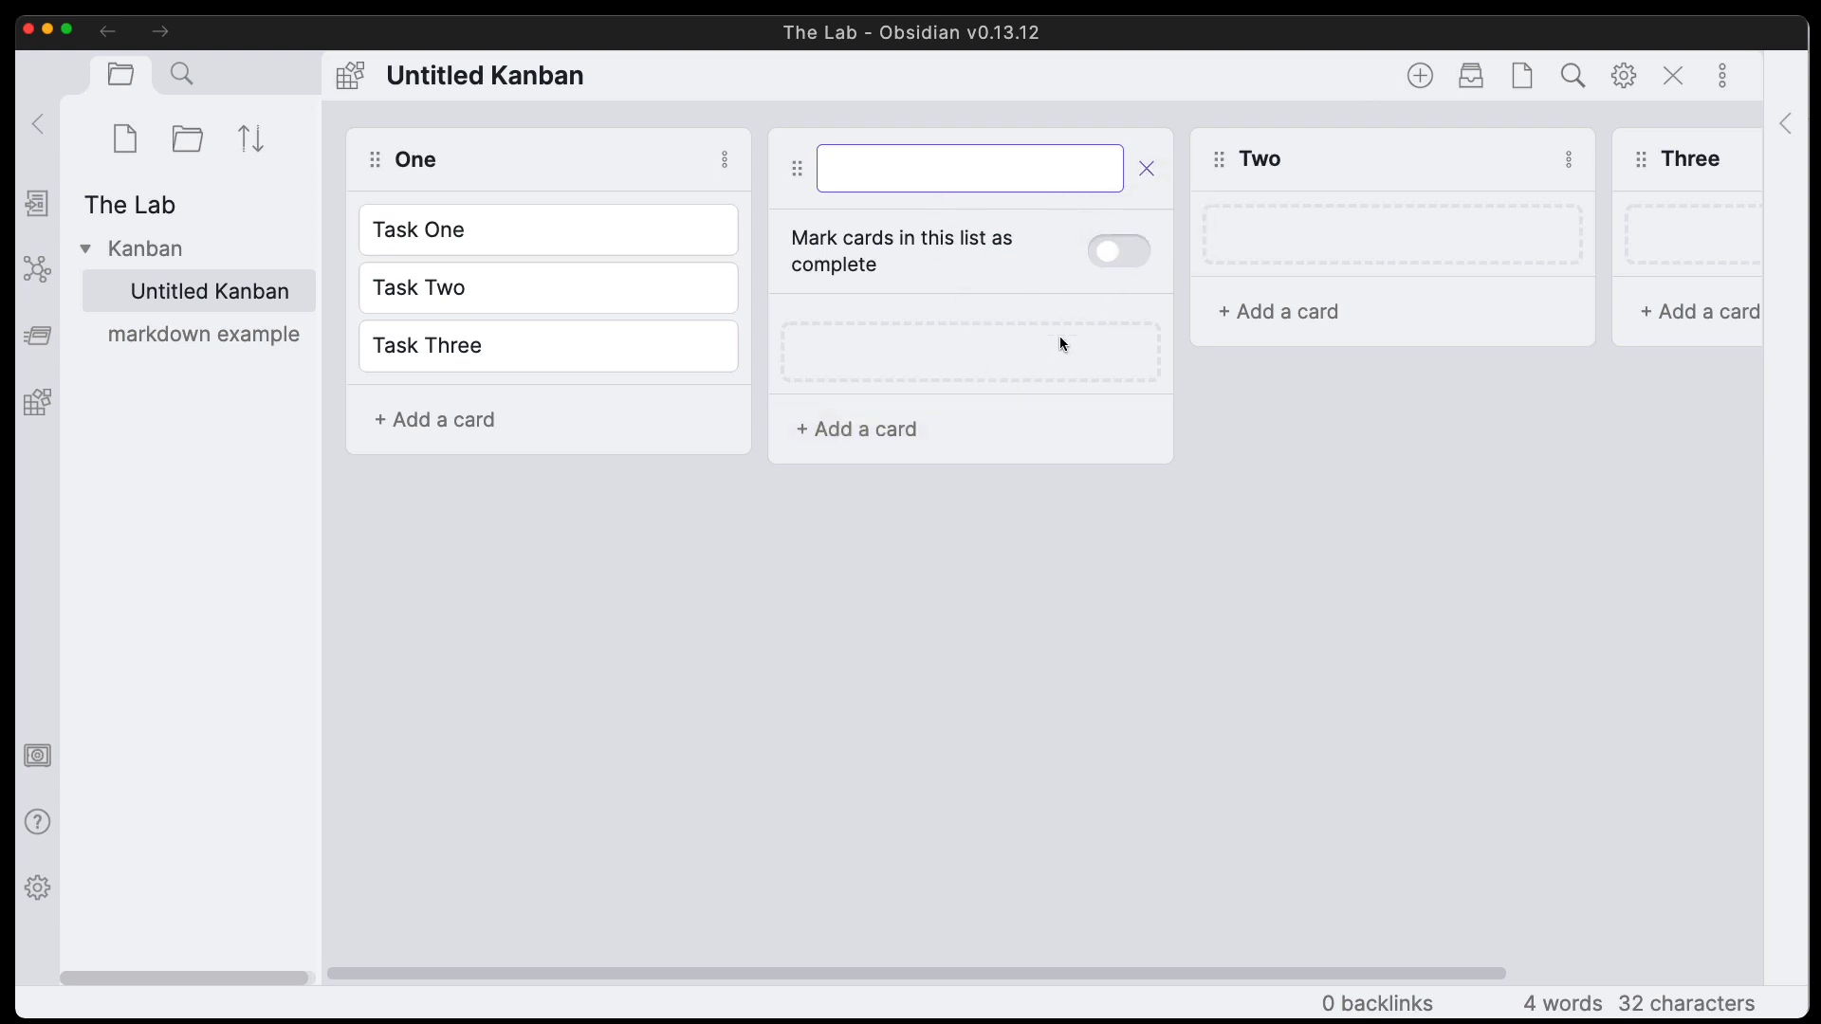
left_click(1147, 168)
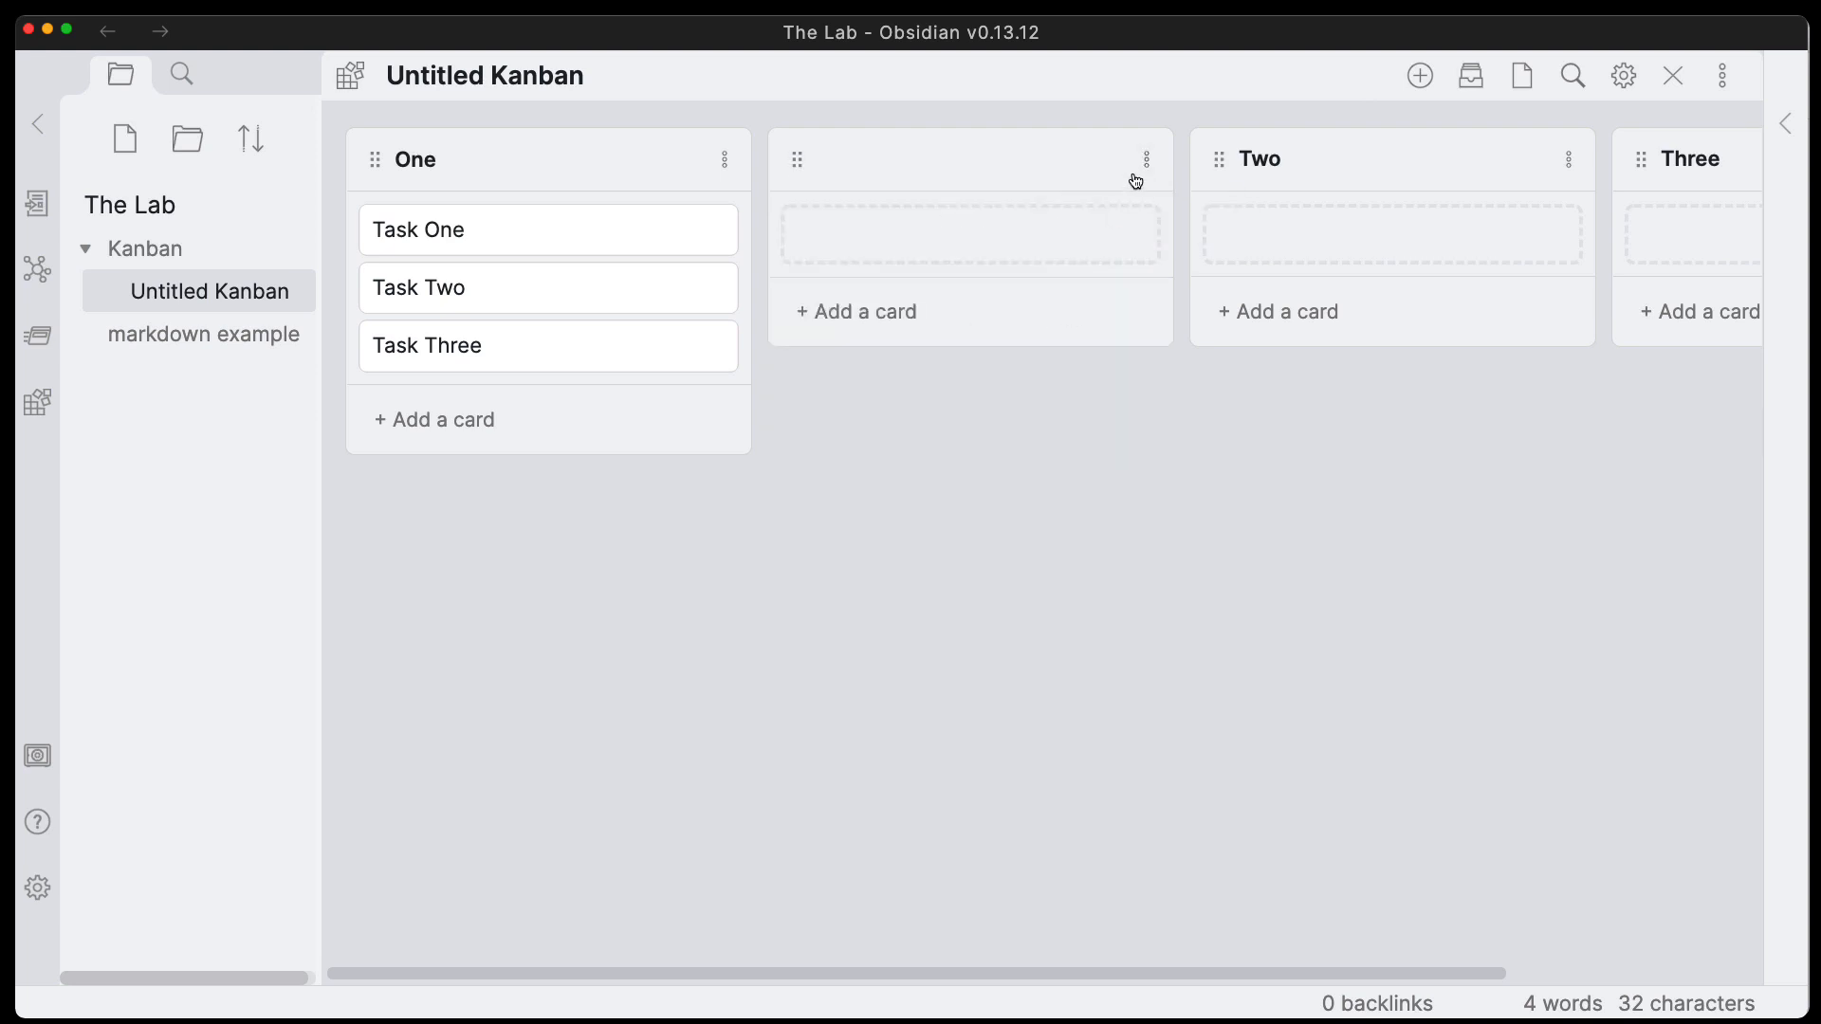
left_click(1146, 159)
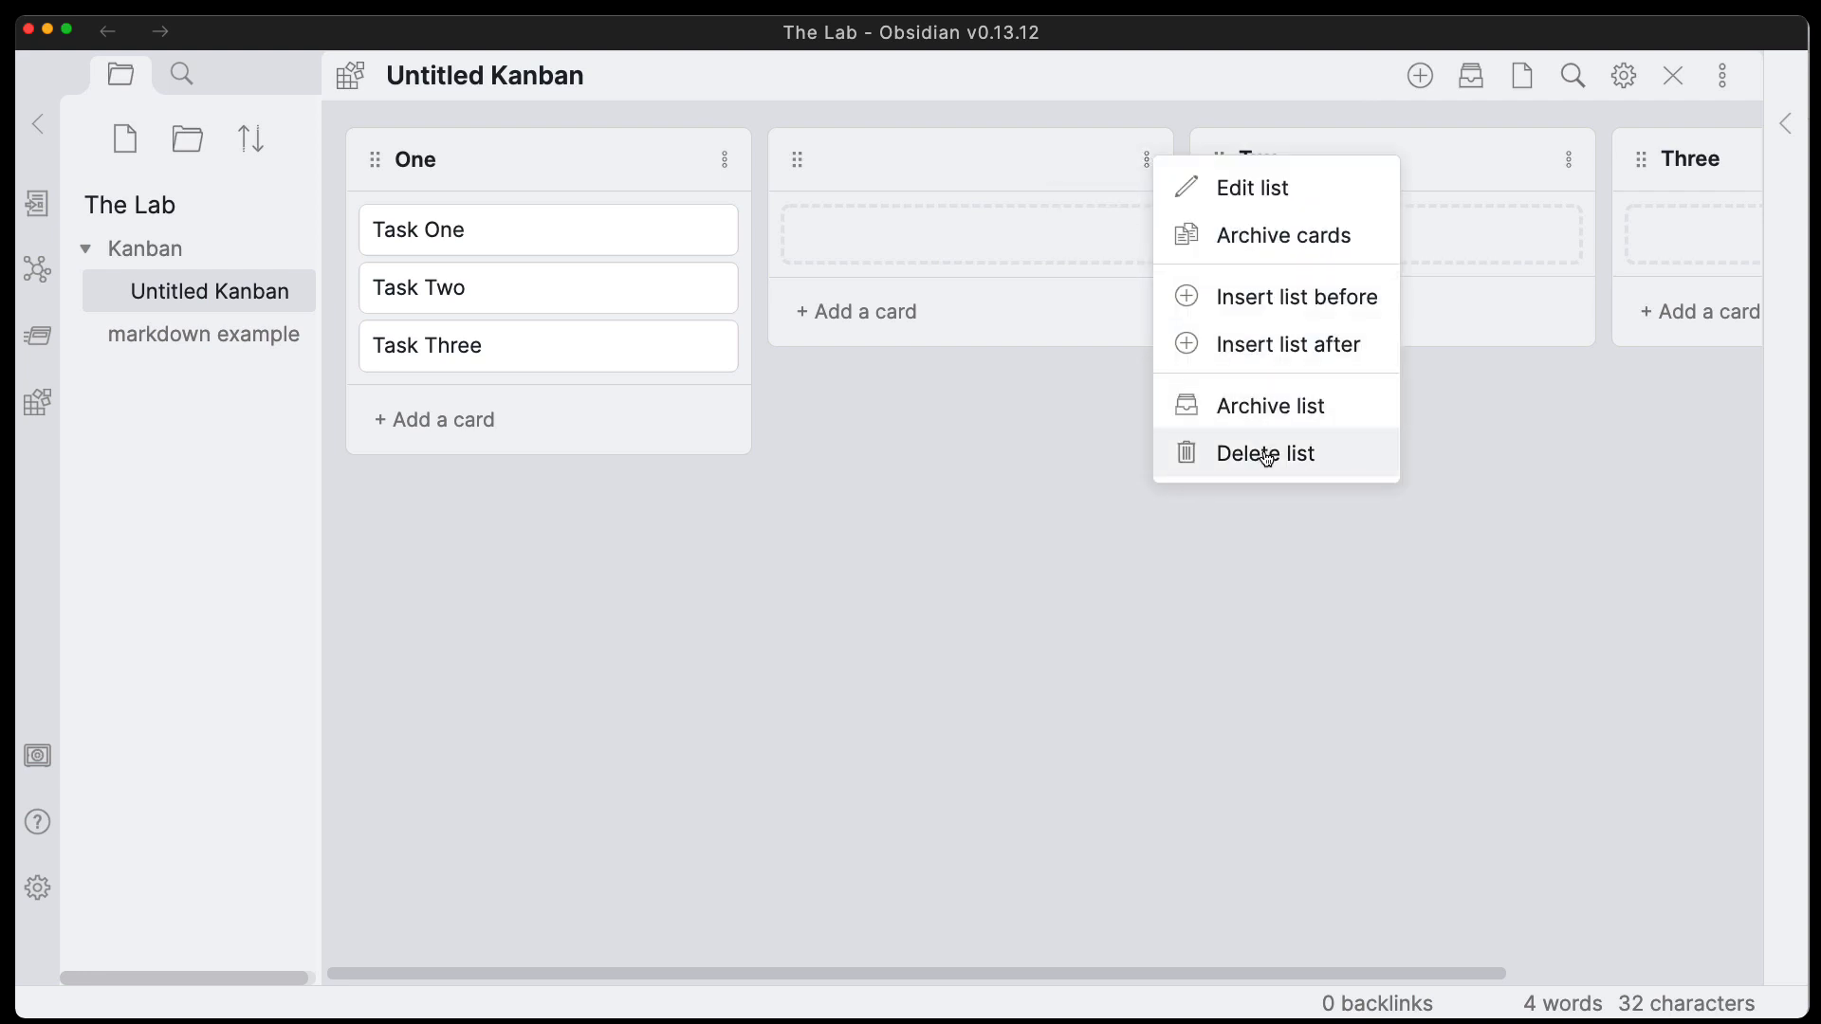
left_click(1276, 418)
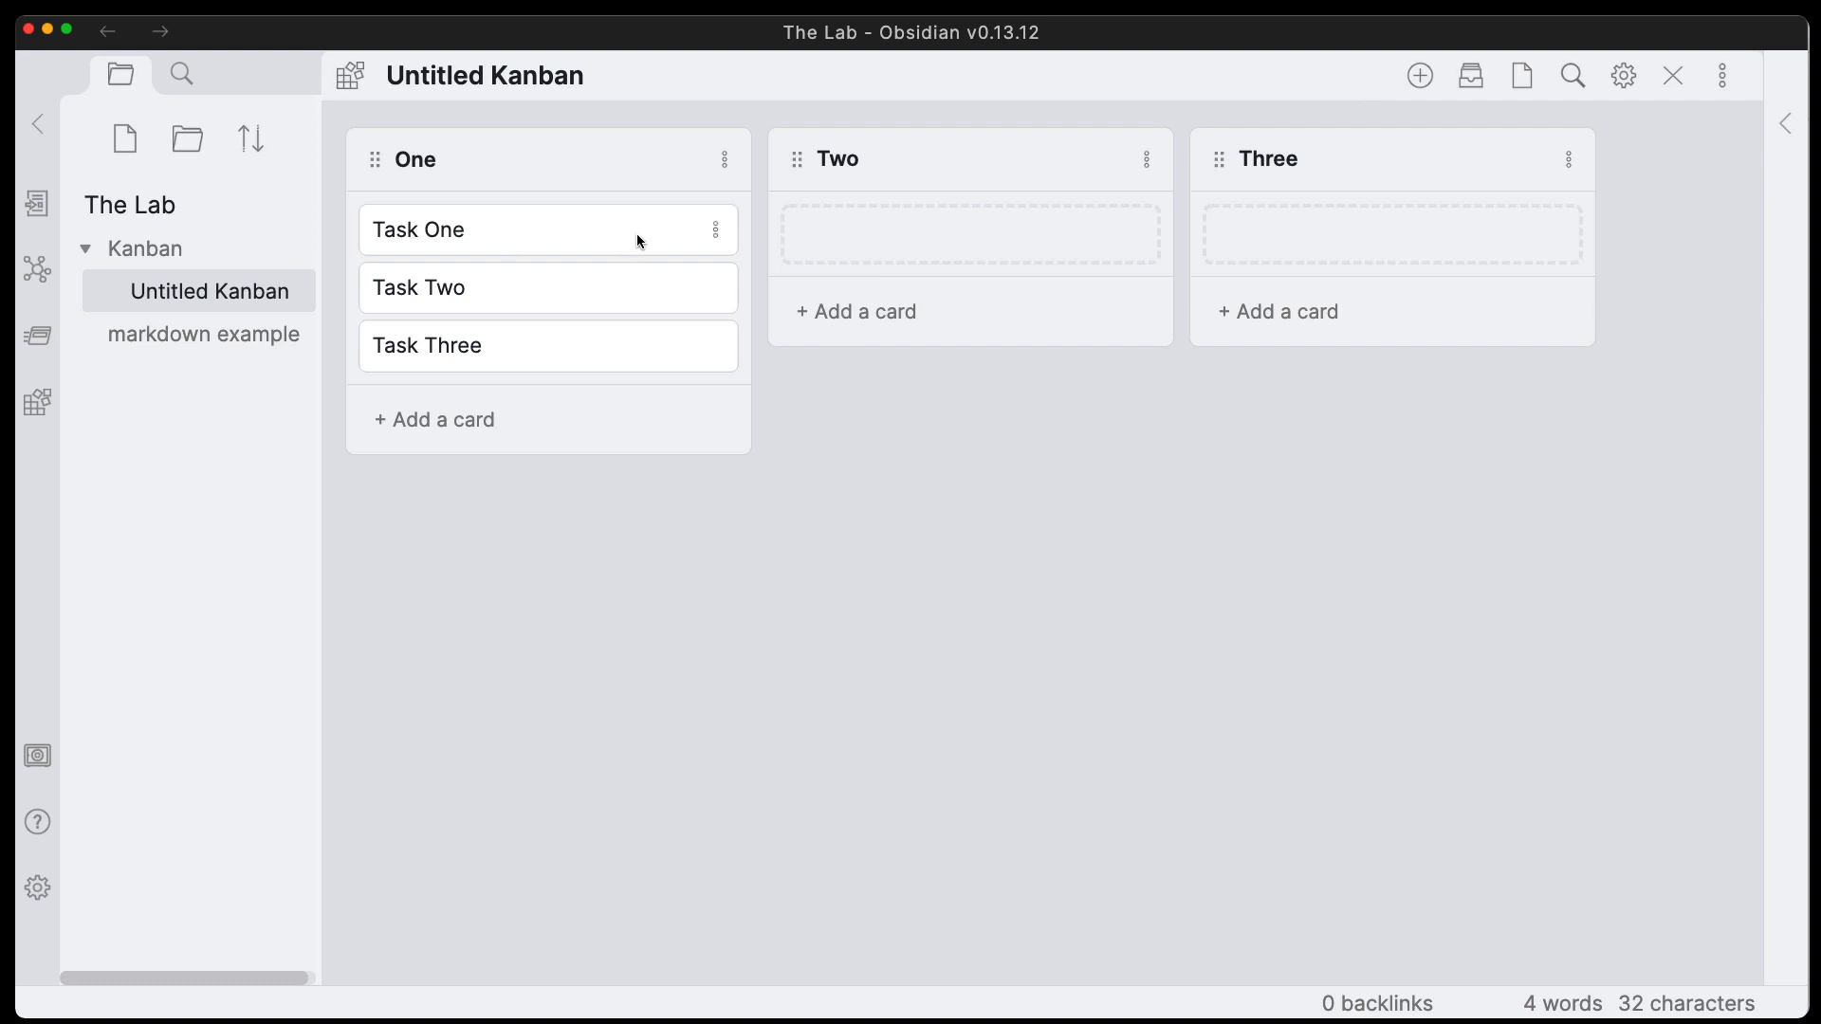
left_click(715, 229)
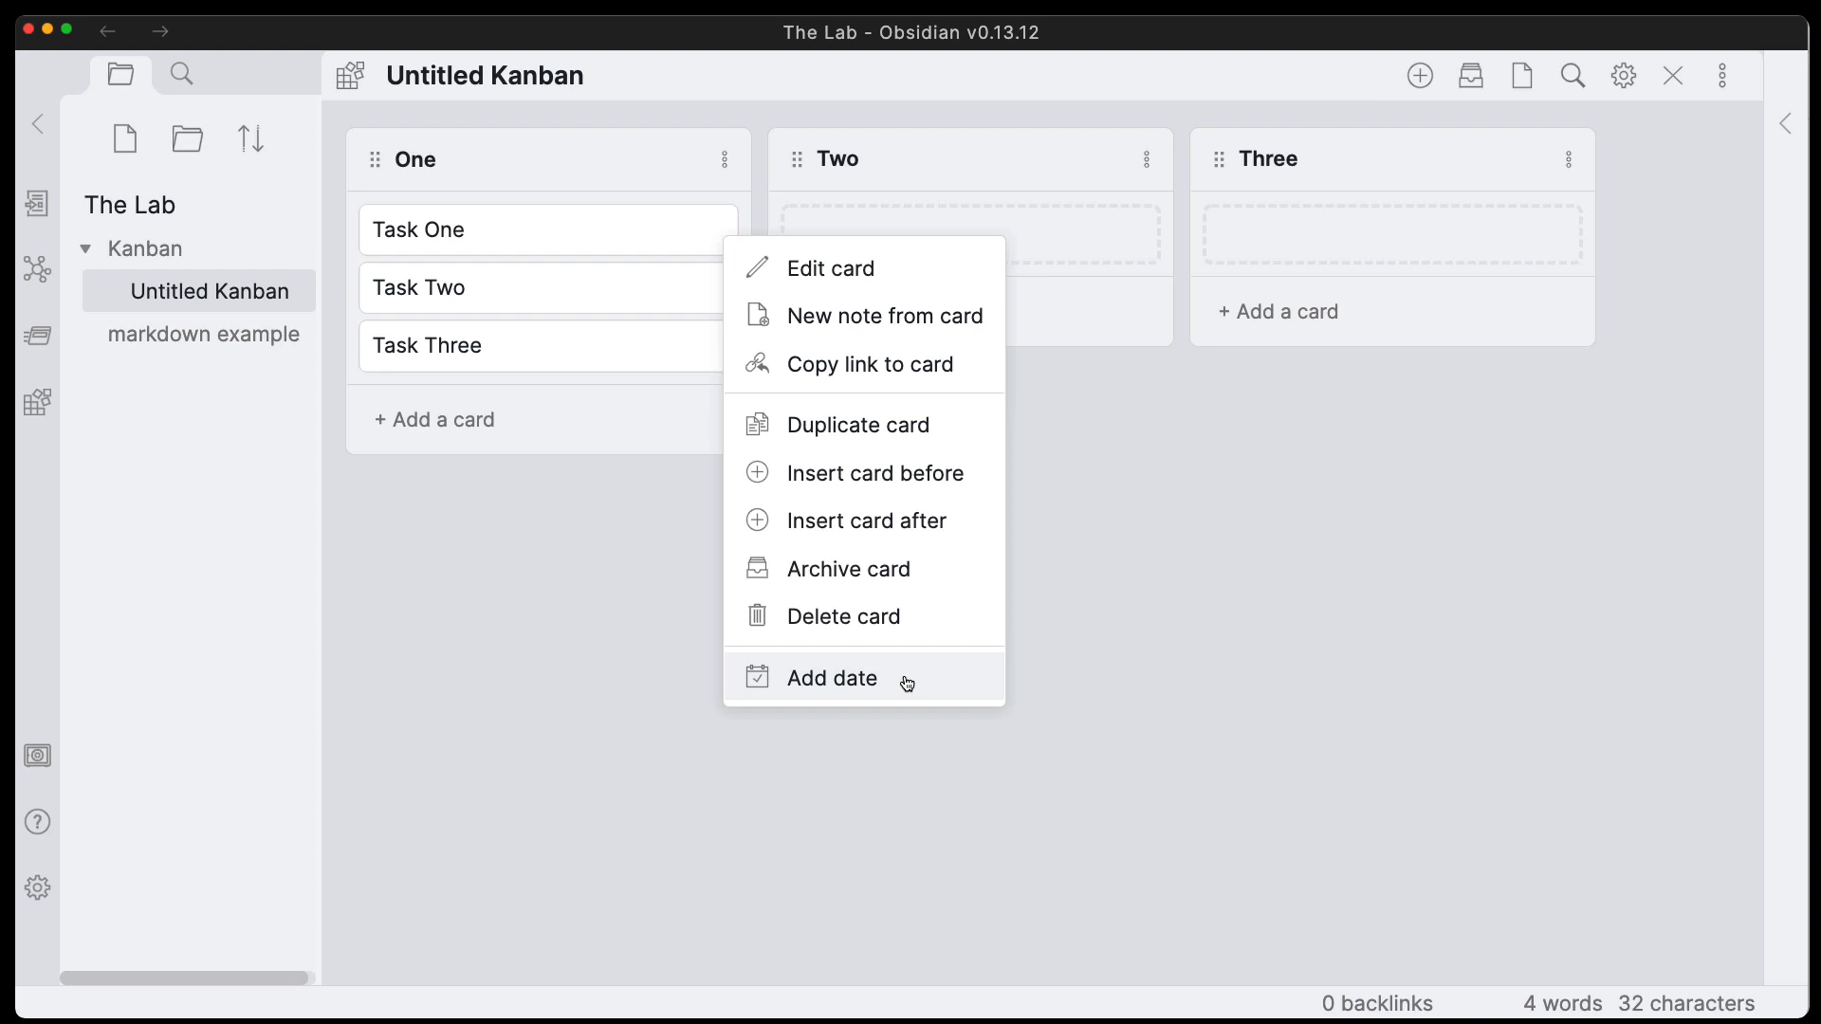
left_click(724, 159)
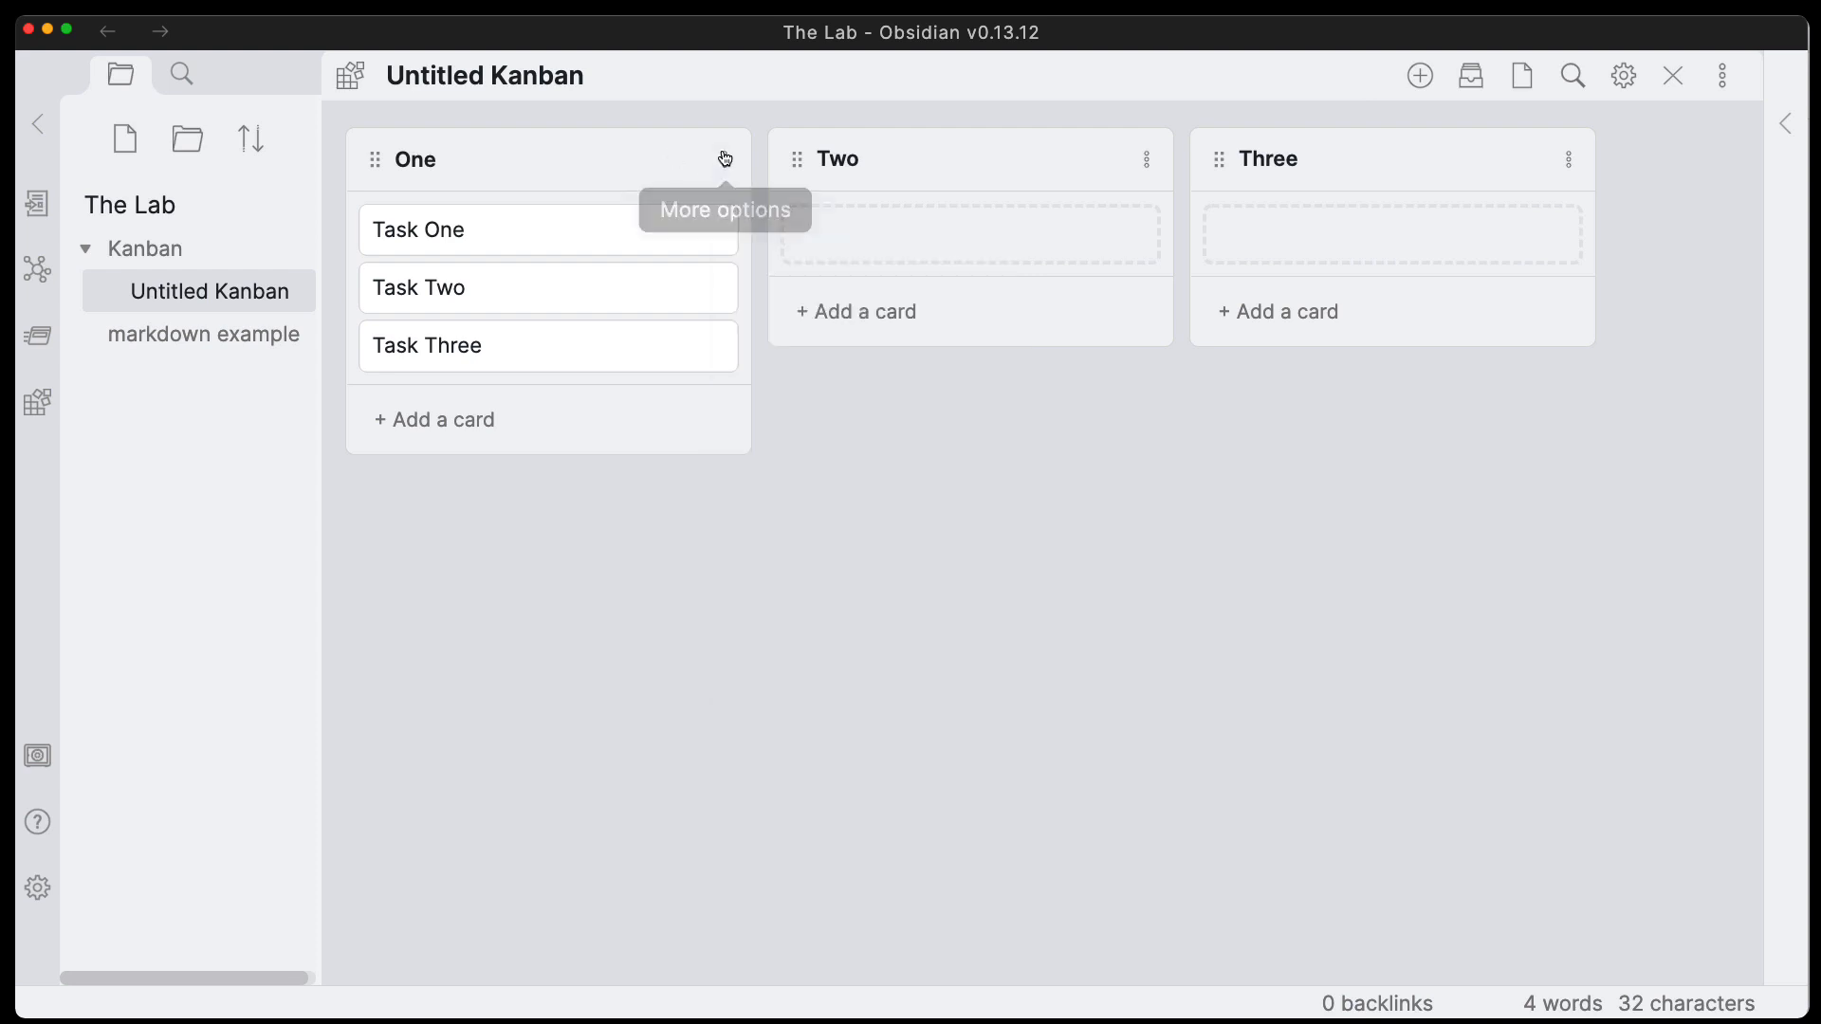
Rename list One as Not Started.
left_click(725, 159)
left_click(858, 195)
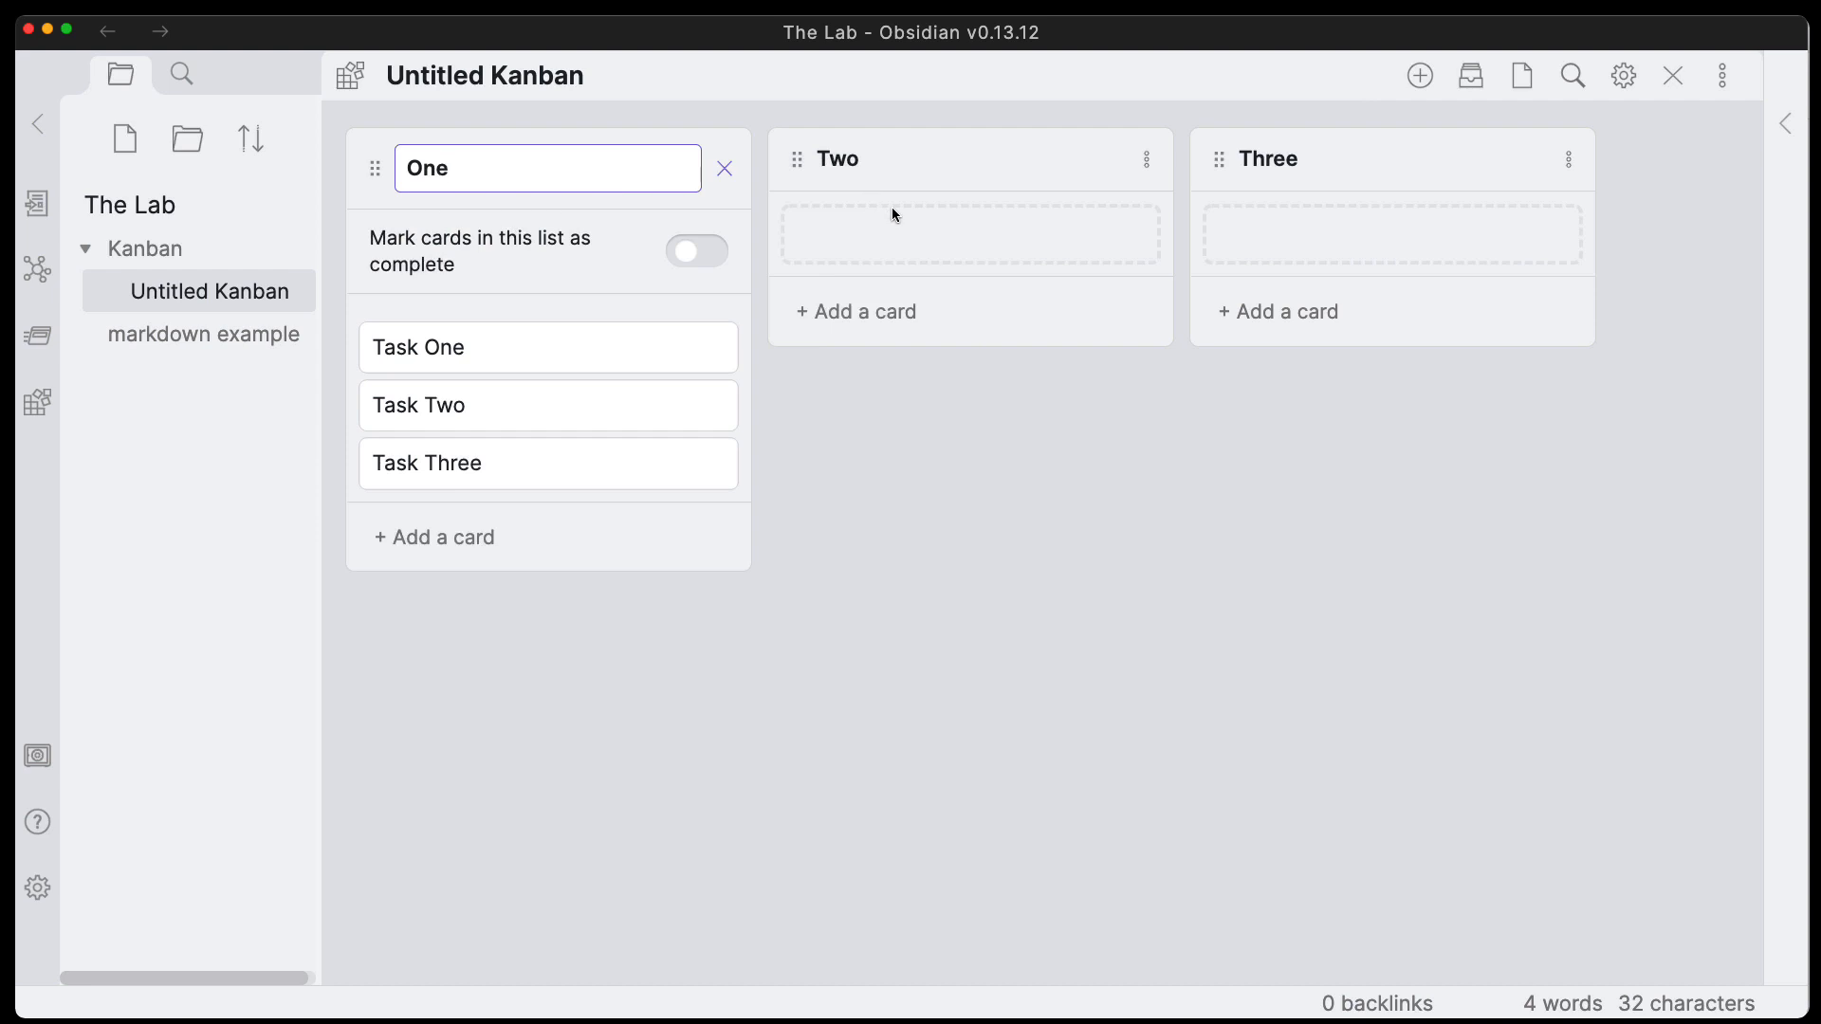
key("BackSpace")
key("BackSpace")
type("Not Startedd")
key("BackSpace")
key("Return")
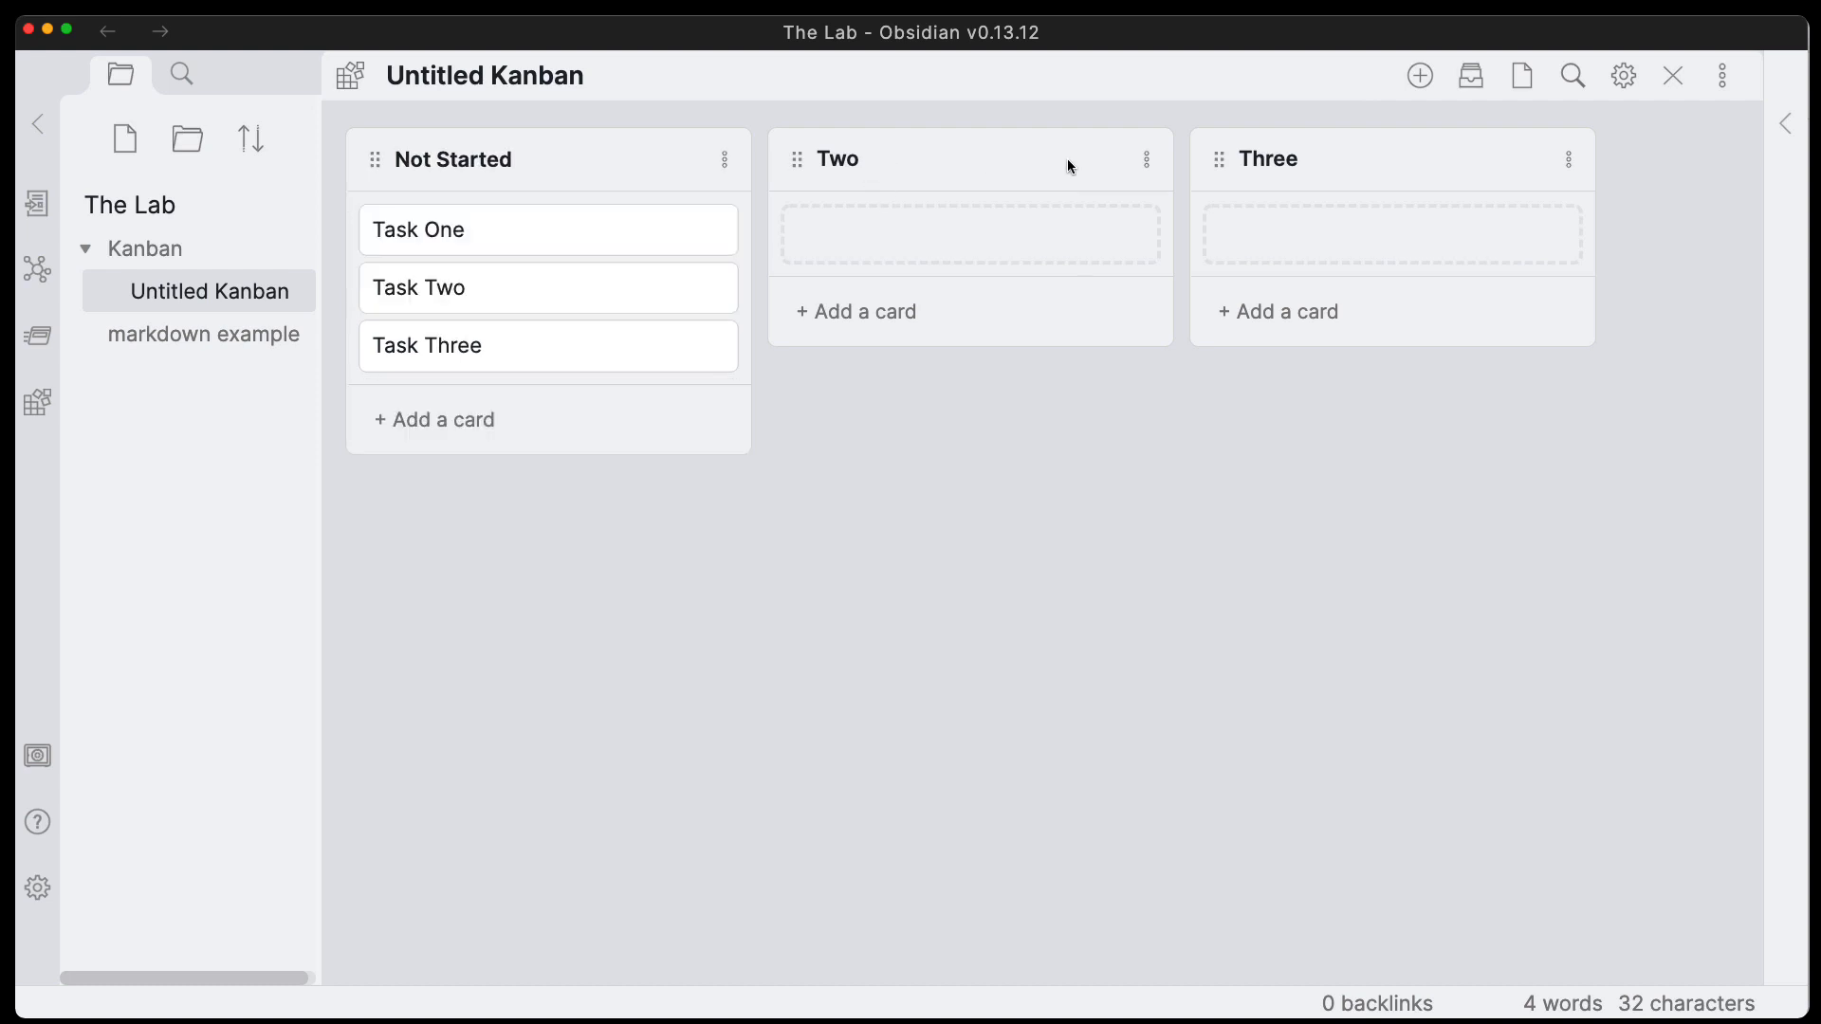
Rename list Two as Started.
left_click(1147, 159)
left_click(1175, 193)
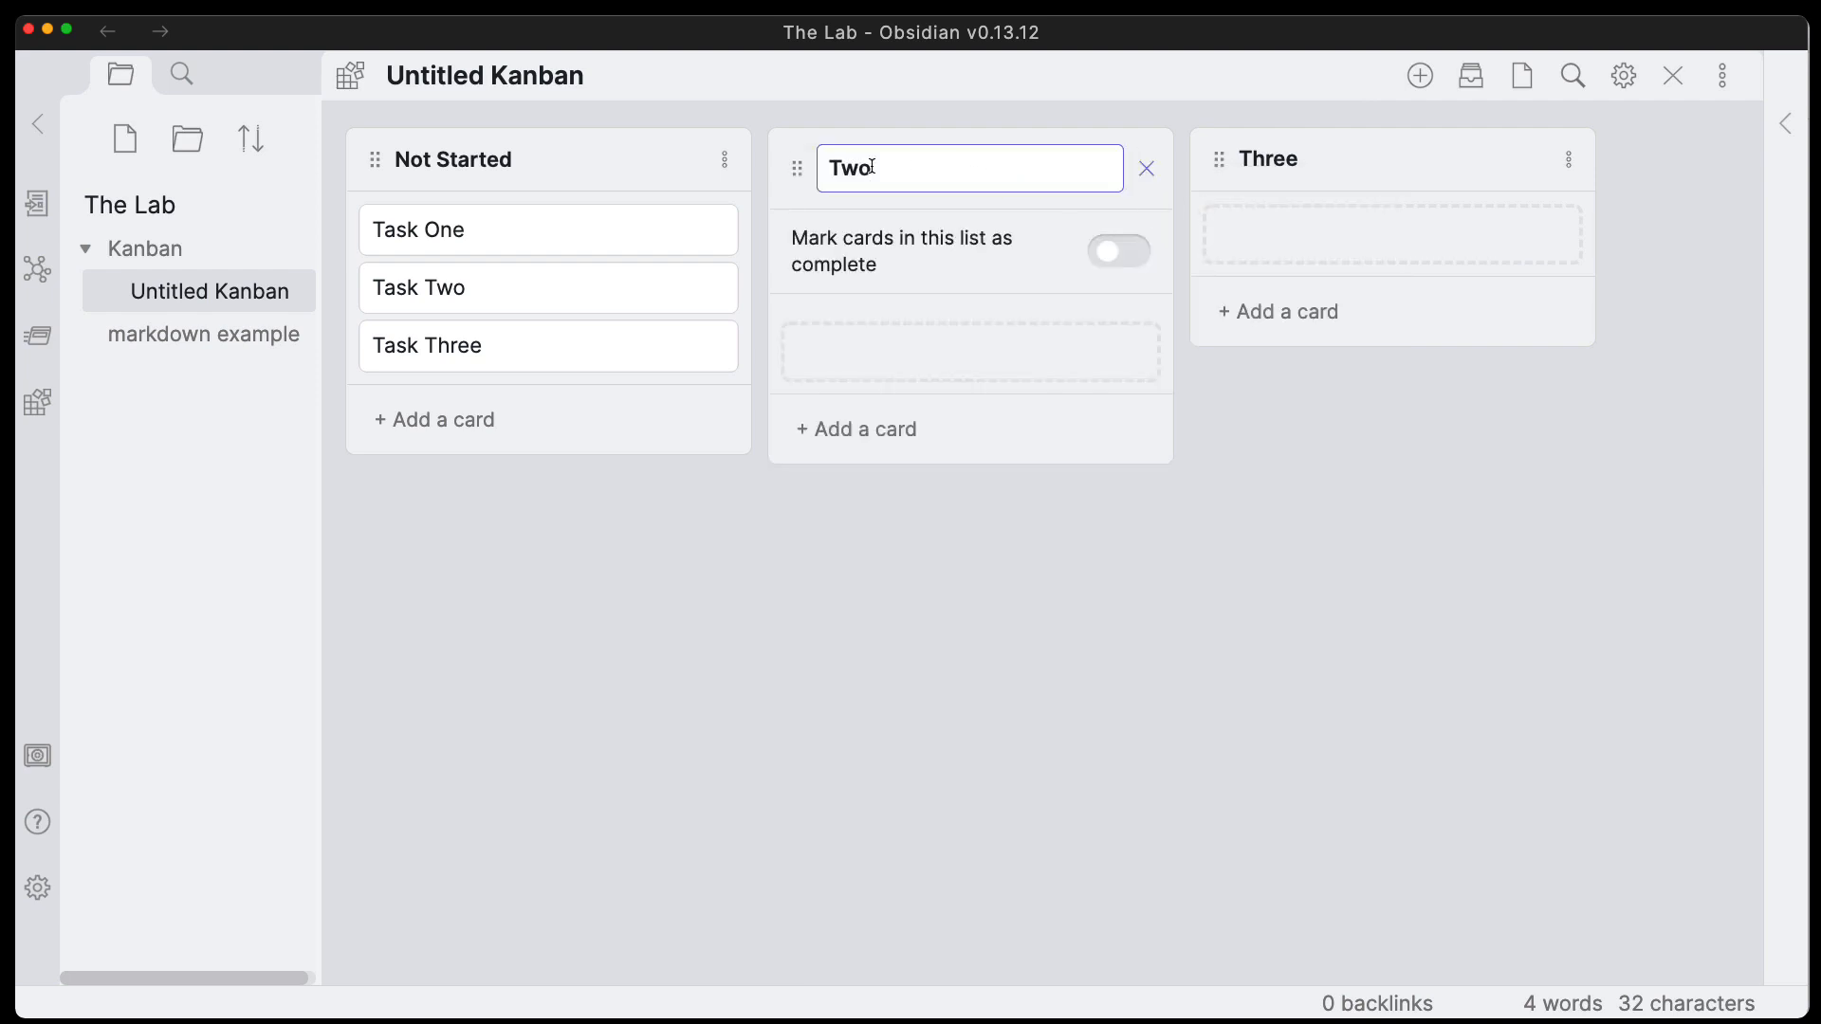
left_click_drag(871, 167, 821, 161)
type("Started")
key("Return")
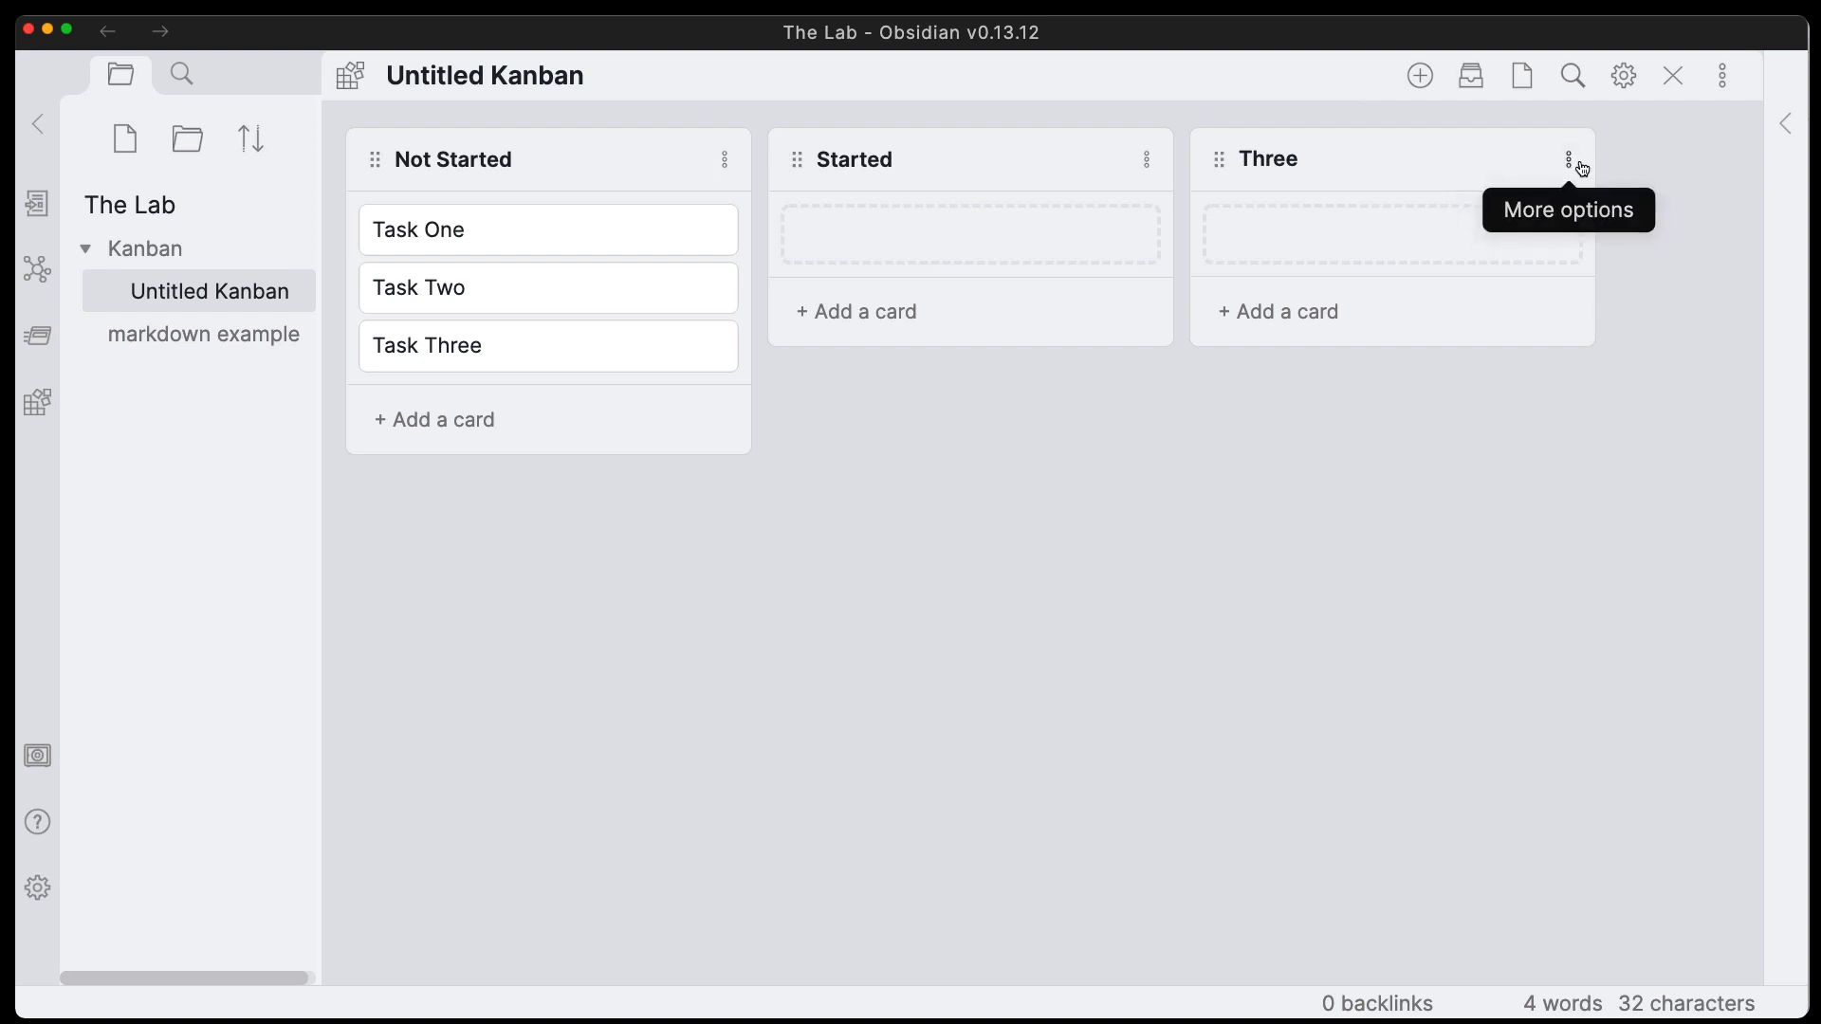
Rename list Three as Complete.
left_click(1569, 159)
left_click(1451, 193)
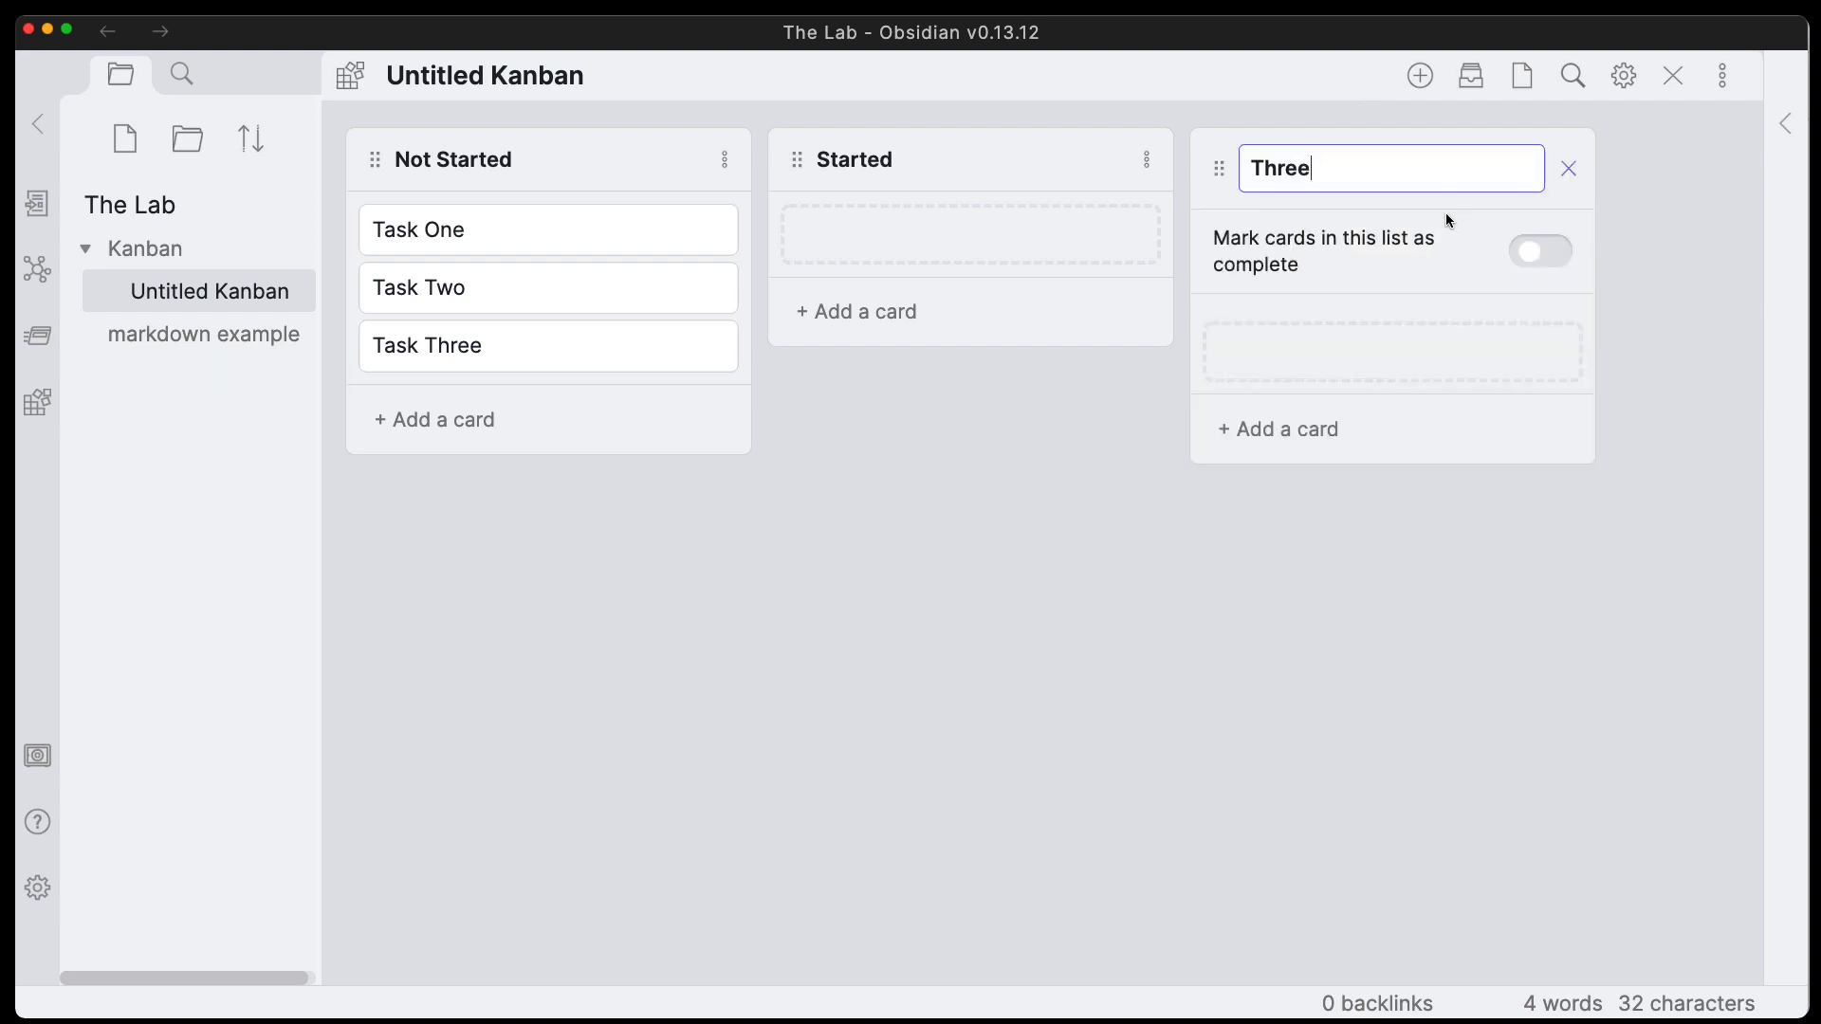
key("super+a")
type("fComp")
key("BackSpace")
key("BackSpace")
key("BackSpace")
key("BackSpace")
key("BackSpace")
type("Complete")
key("Return")
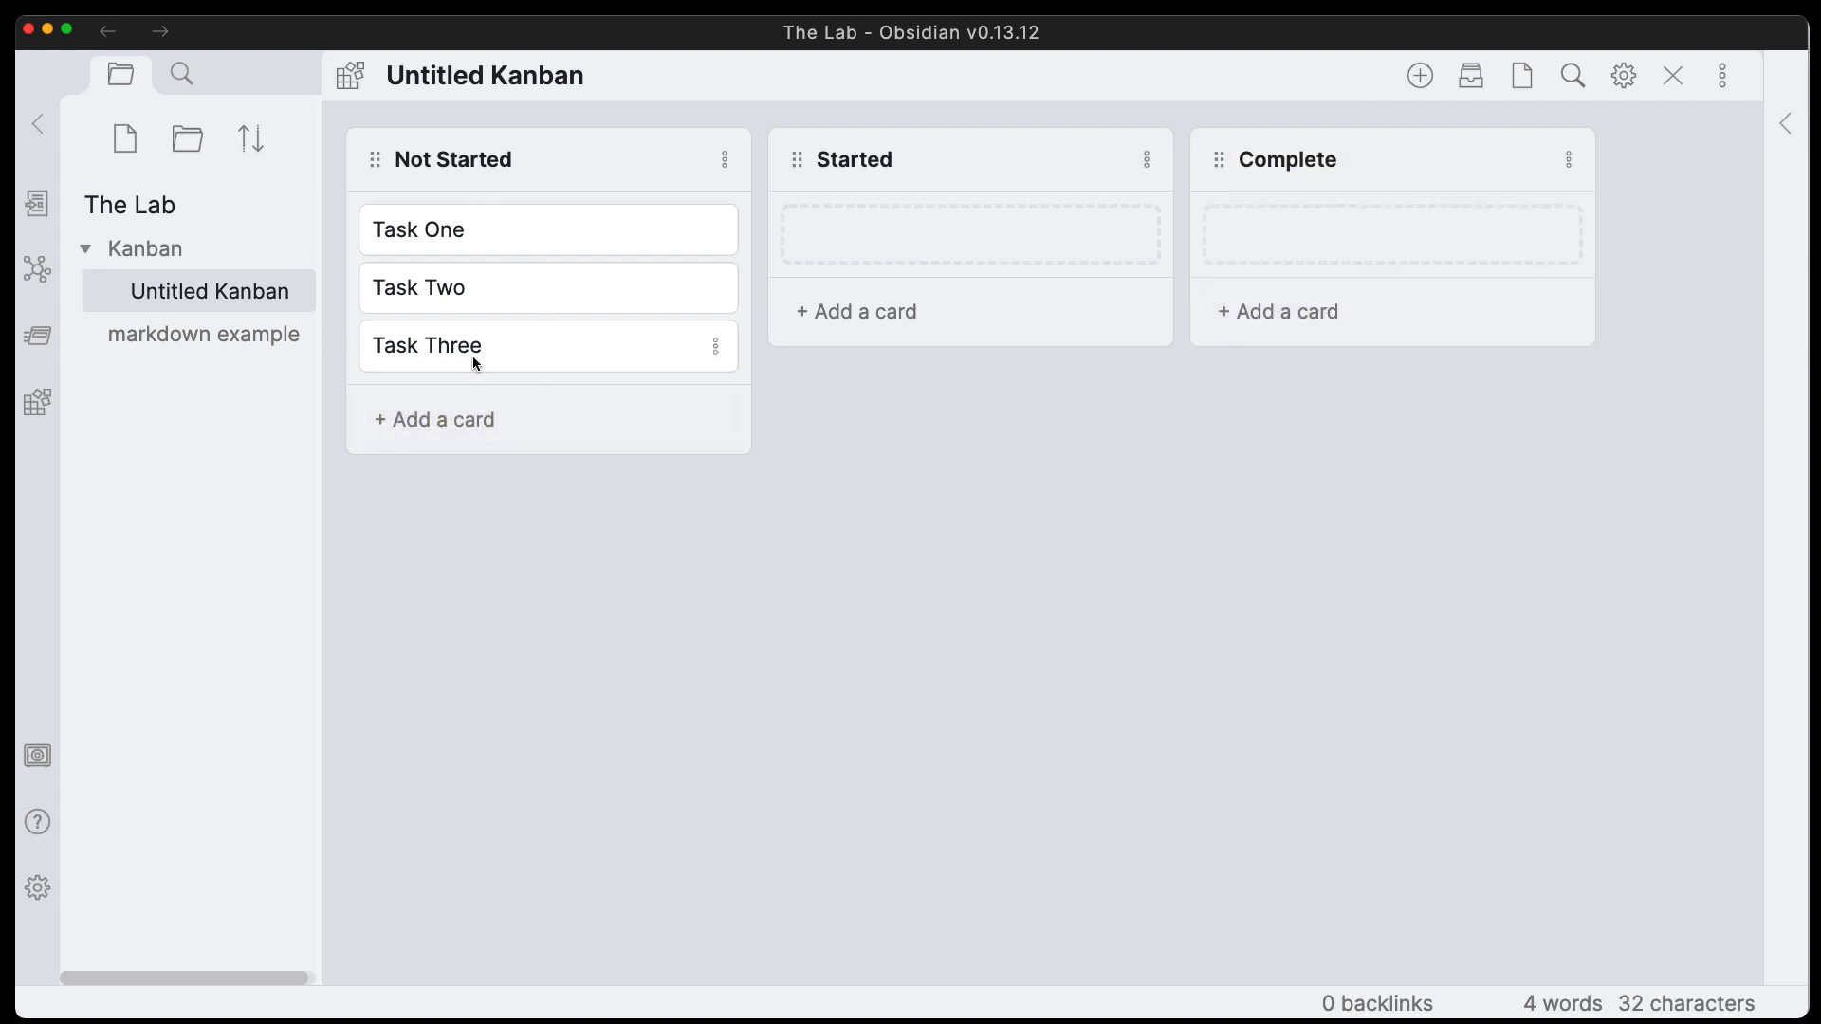
Rename the card Task One in the Not Started list as Create Outline.
left_click(715, 231)
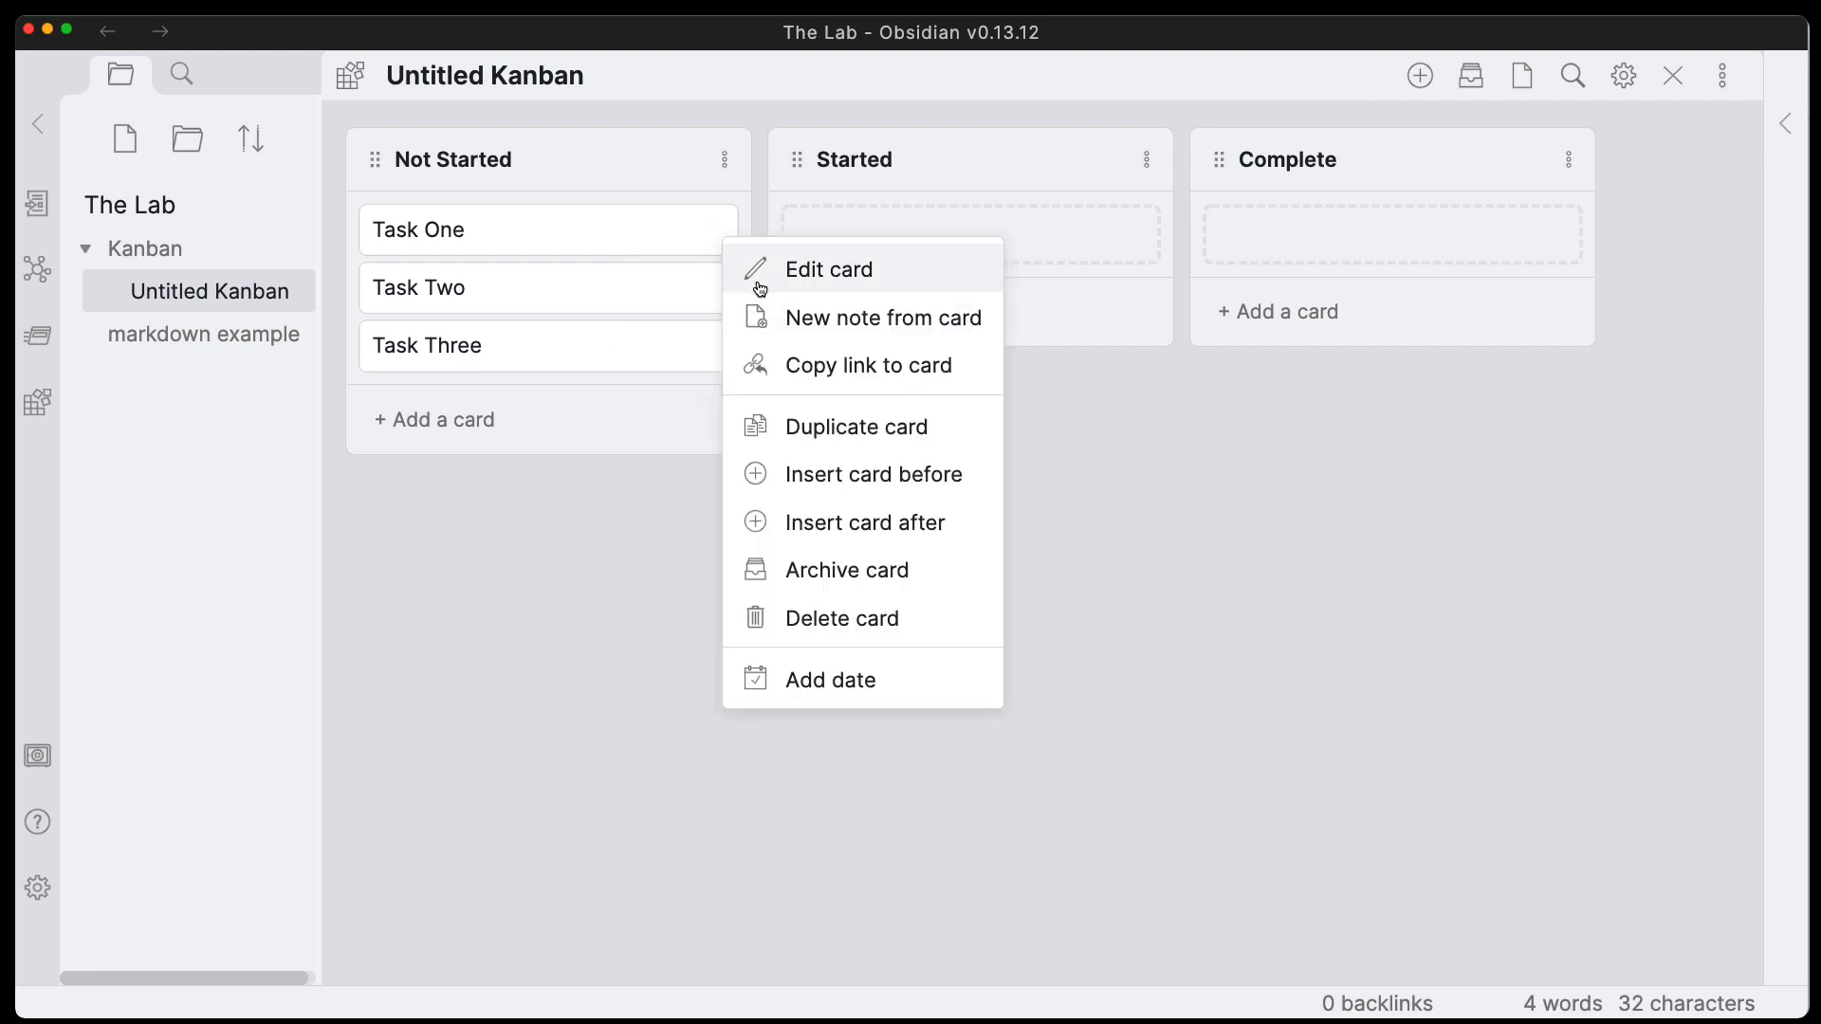
left_click(760, 270)
left_click_drag(508, 244, 286, 235)
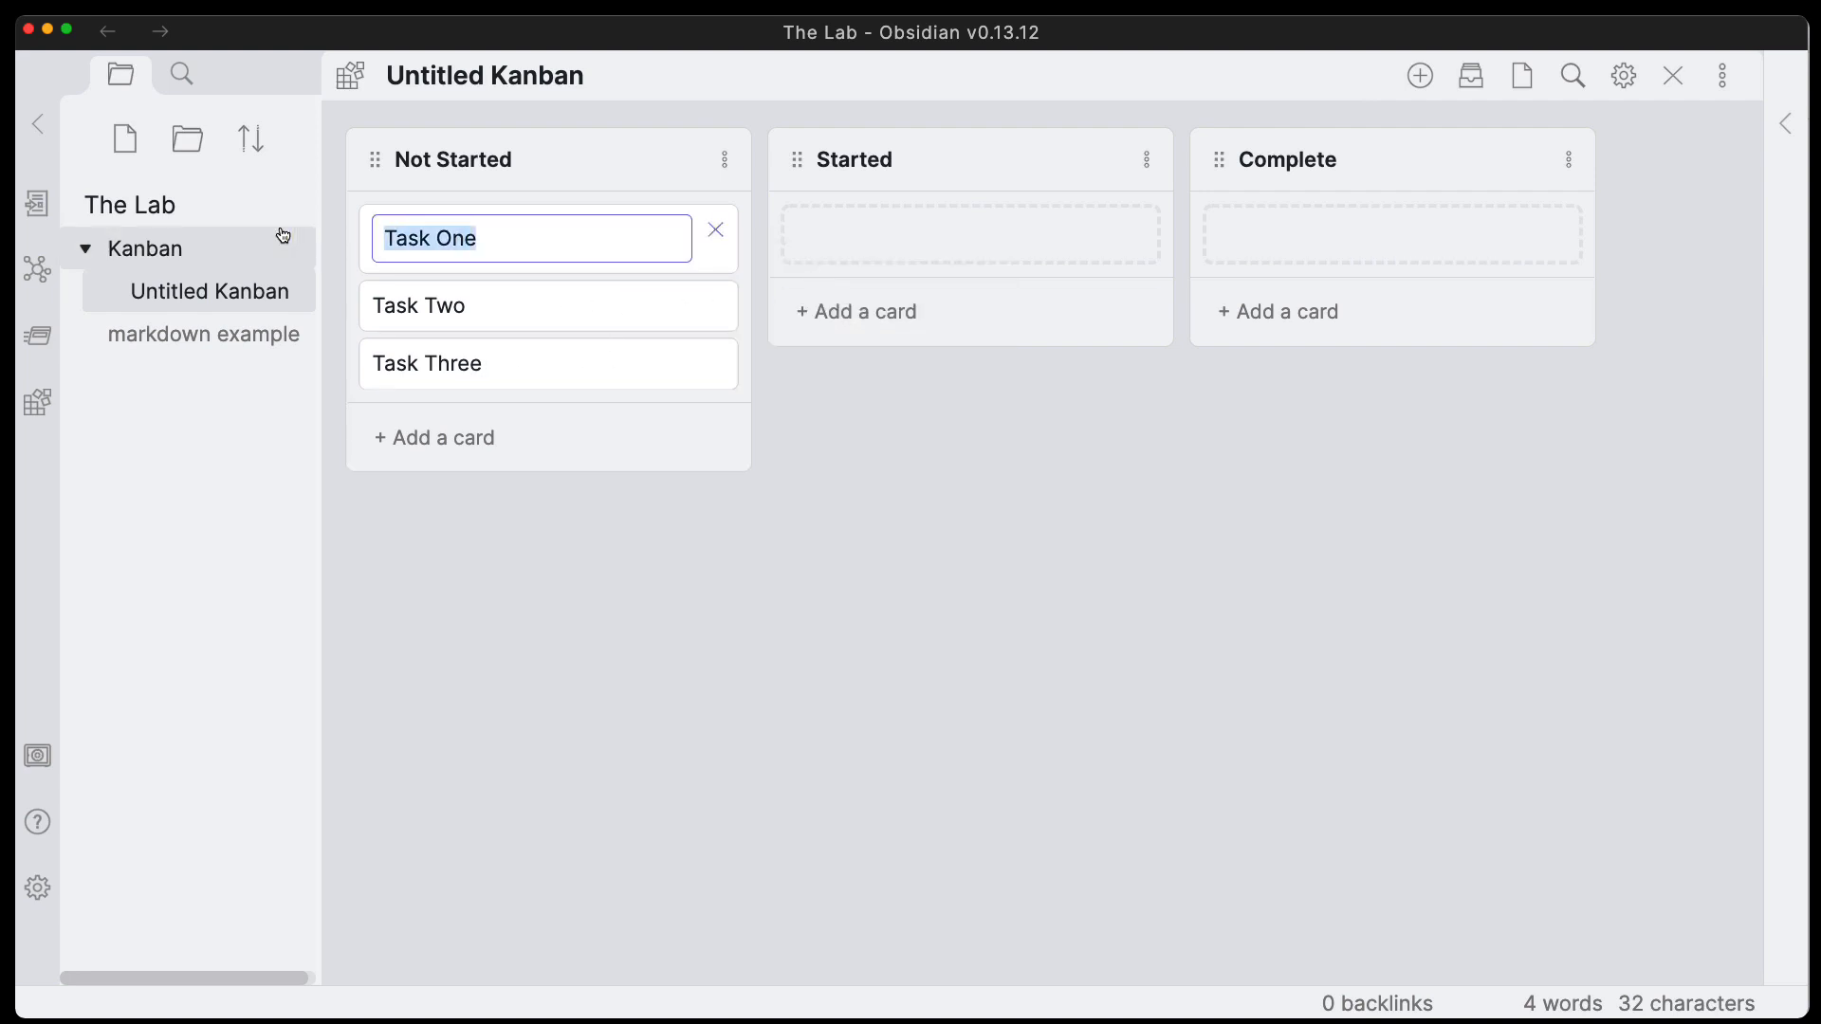
type("Ed")
key("BackSpace")
key("BackSpace")
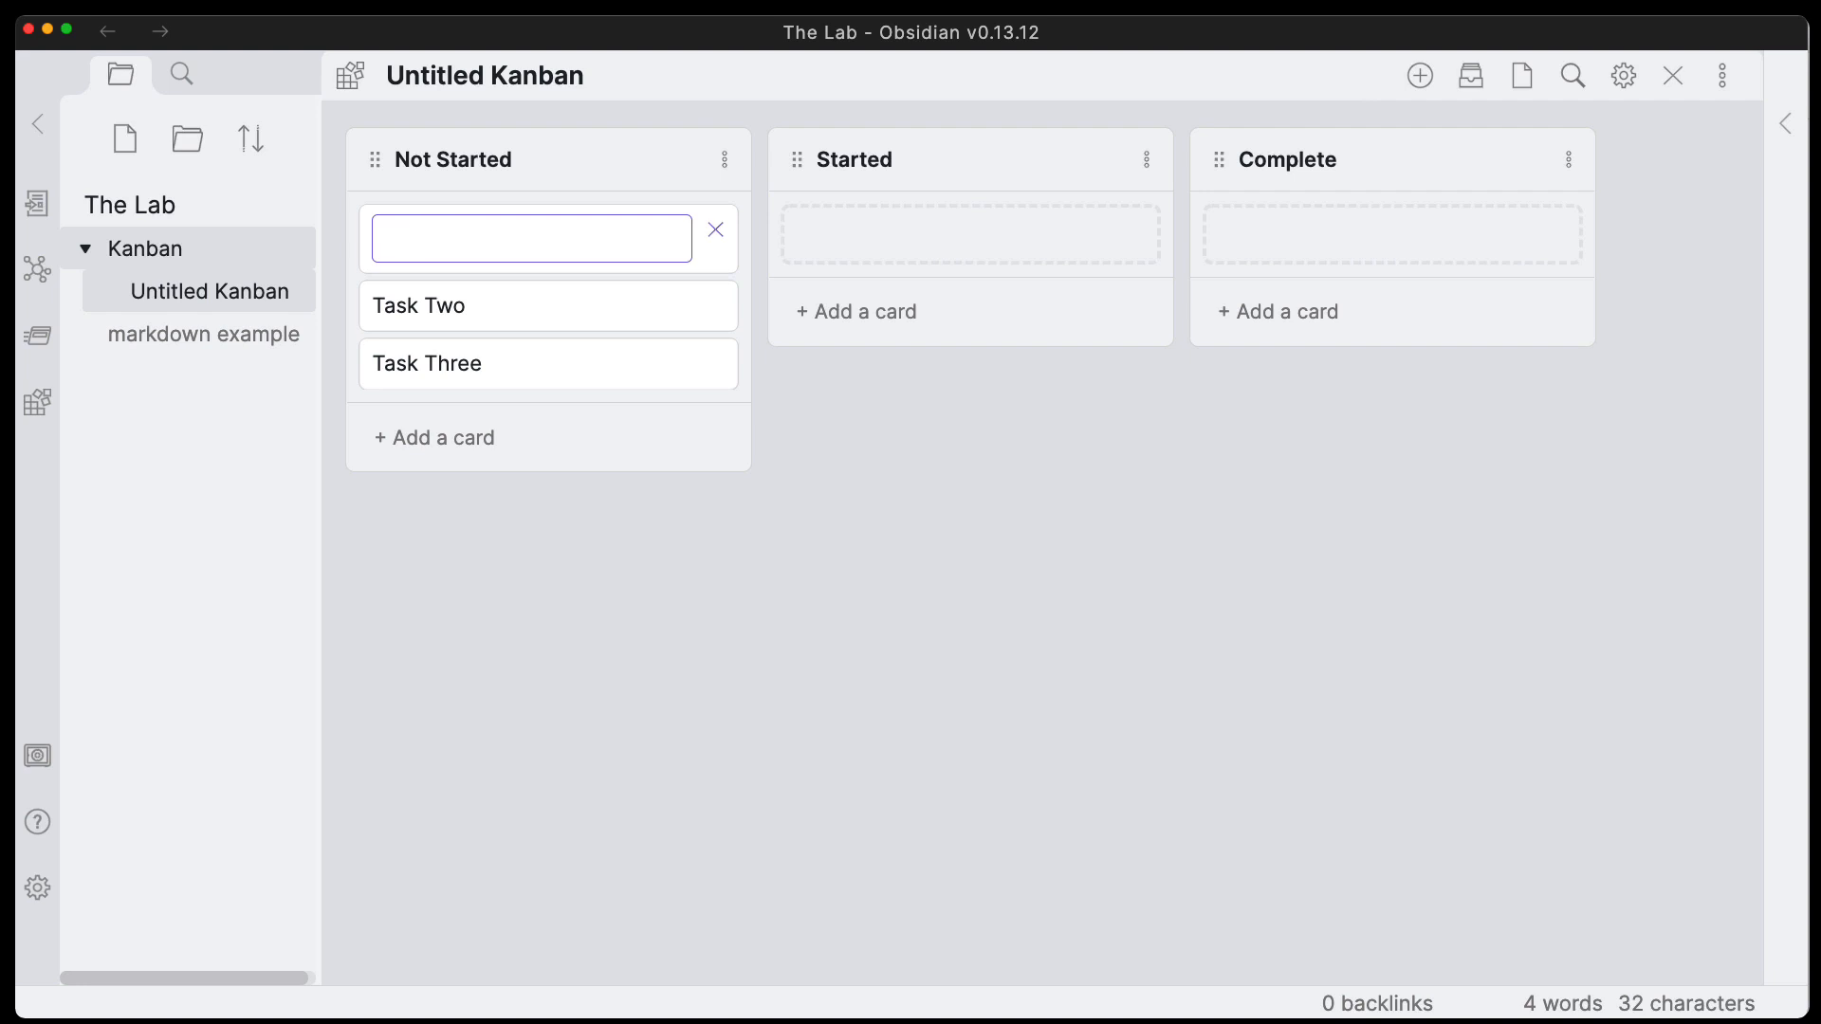
type("Create Out")
key("BackSpace")
key("BackSpace")
type("line")
key("Return")
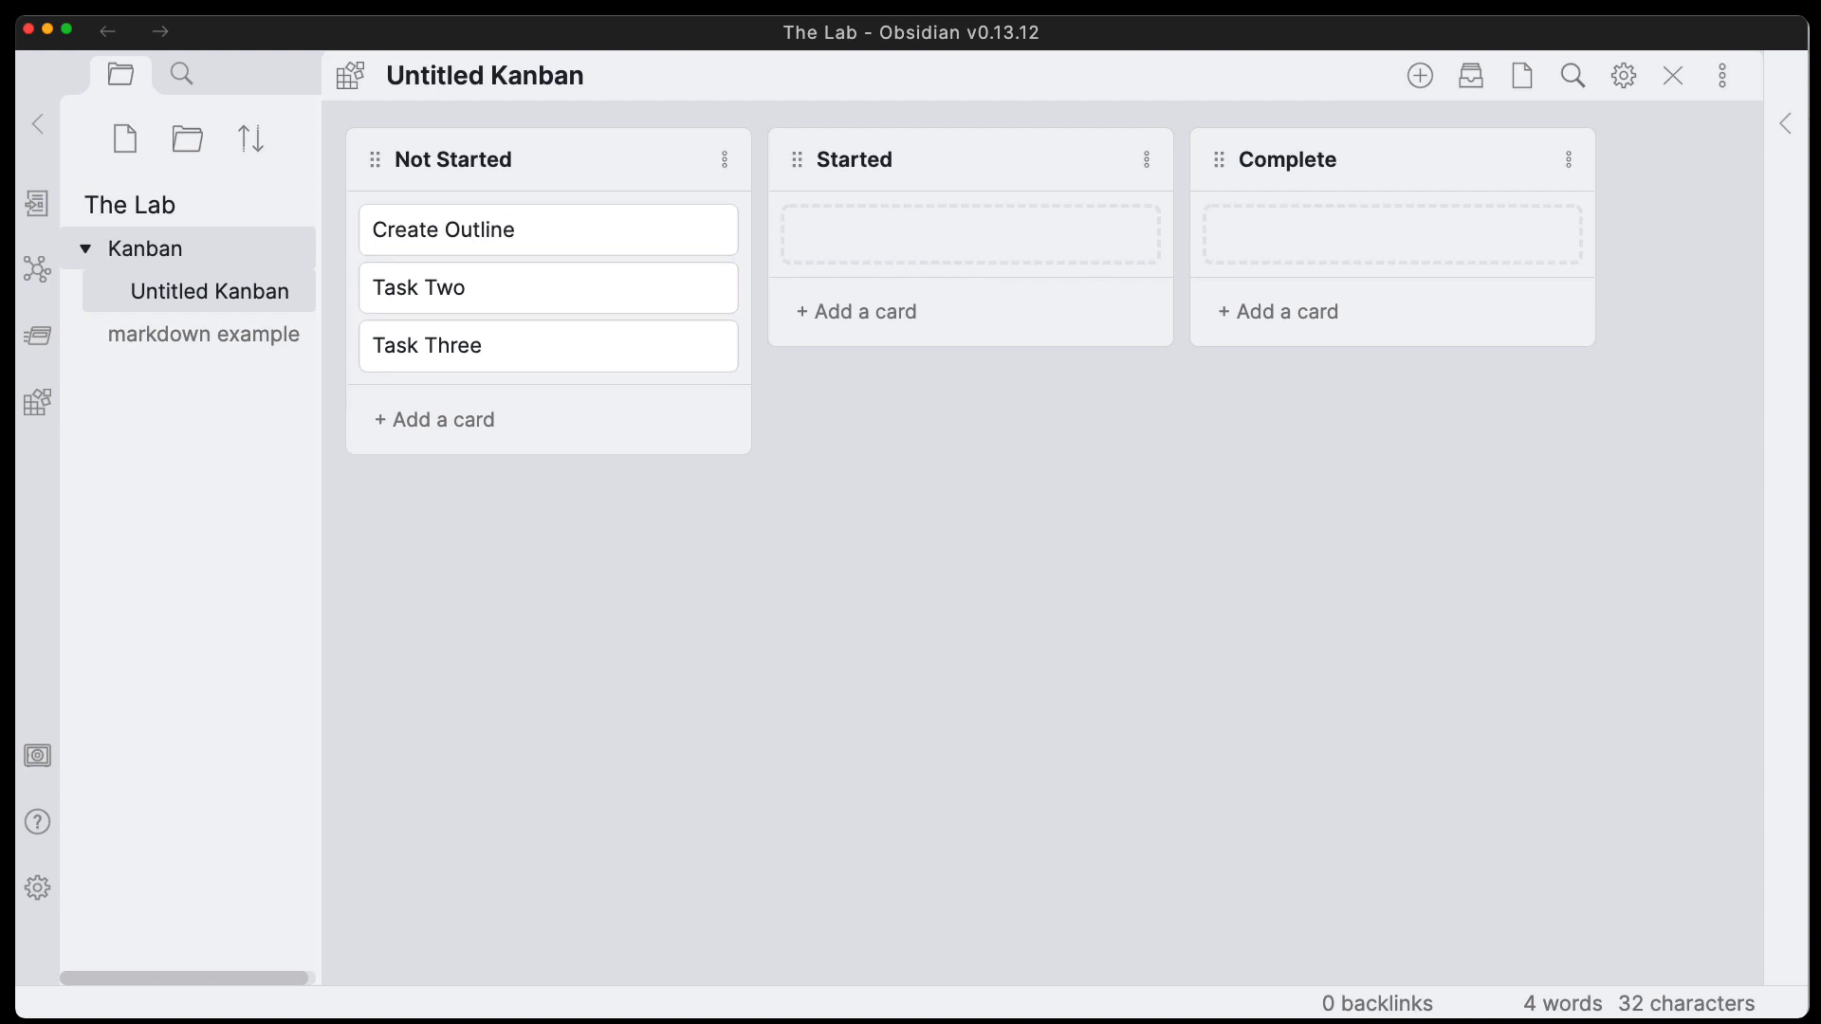
Rename the card Task Two in the Not Started list as Create Video.
left_click(715, 289)
left_click(786, 320)
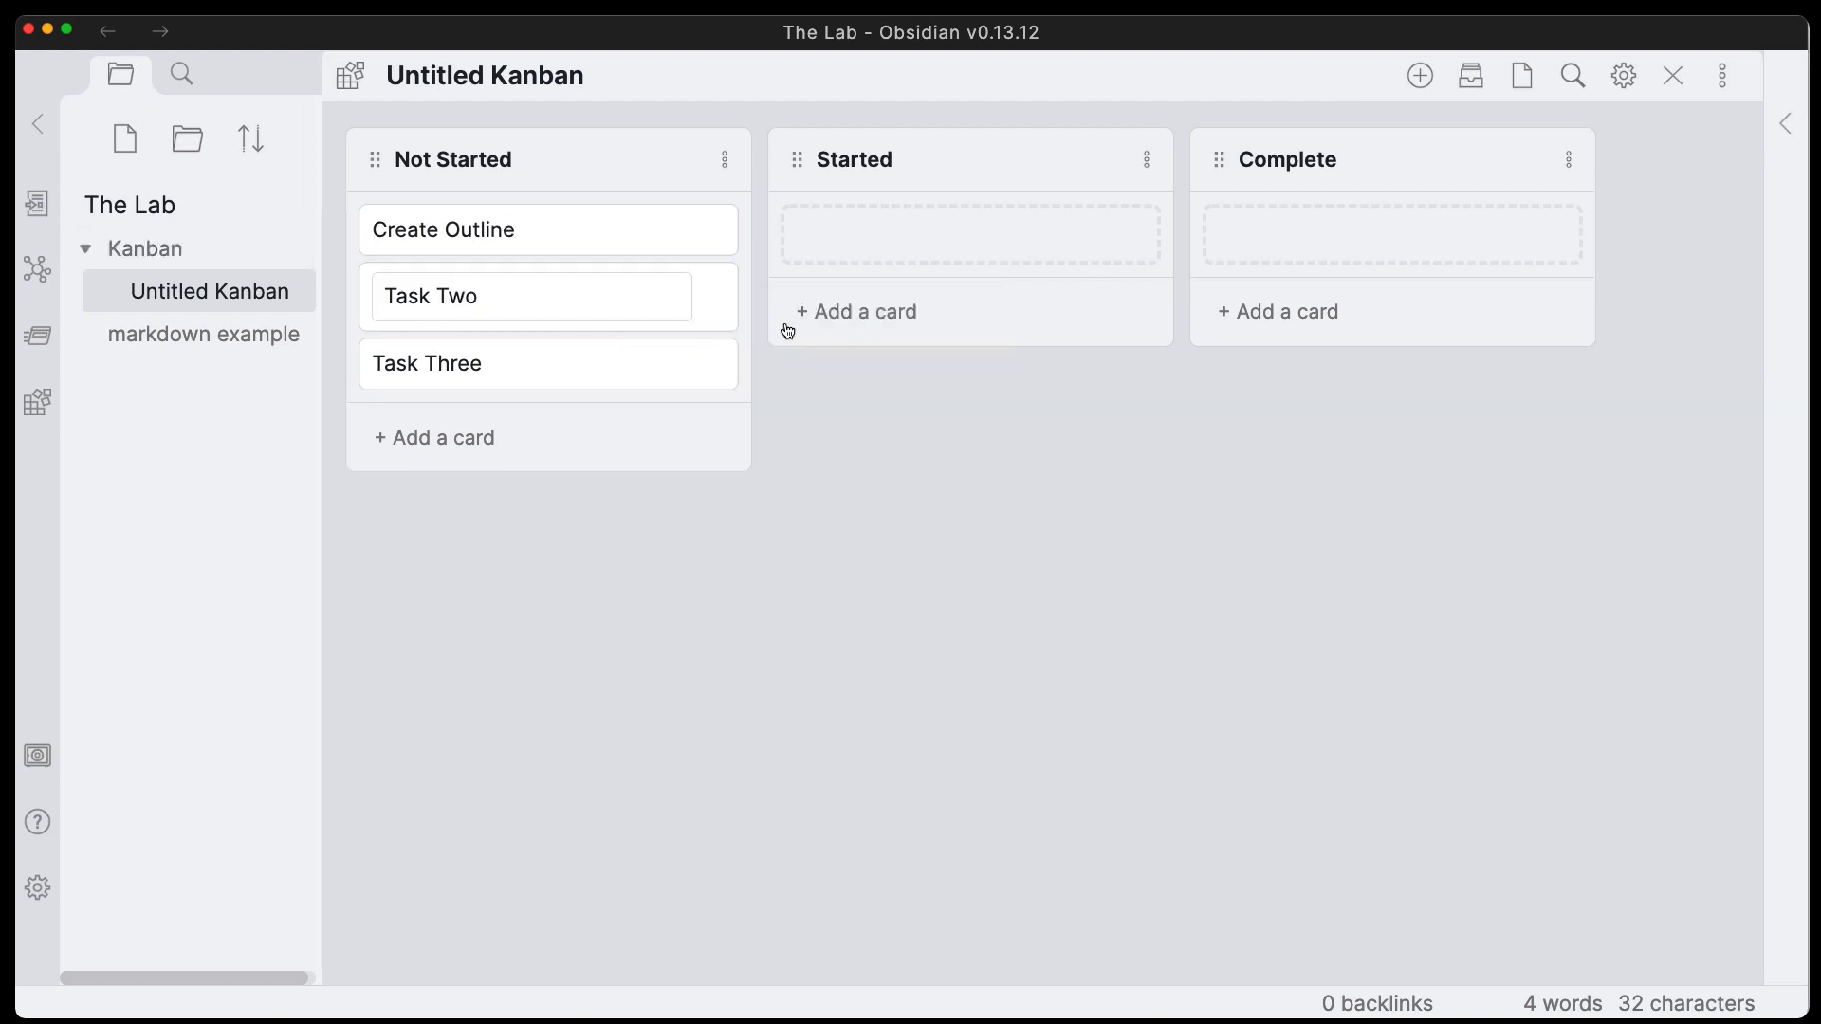
triple_click(478, 295)
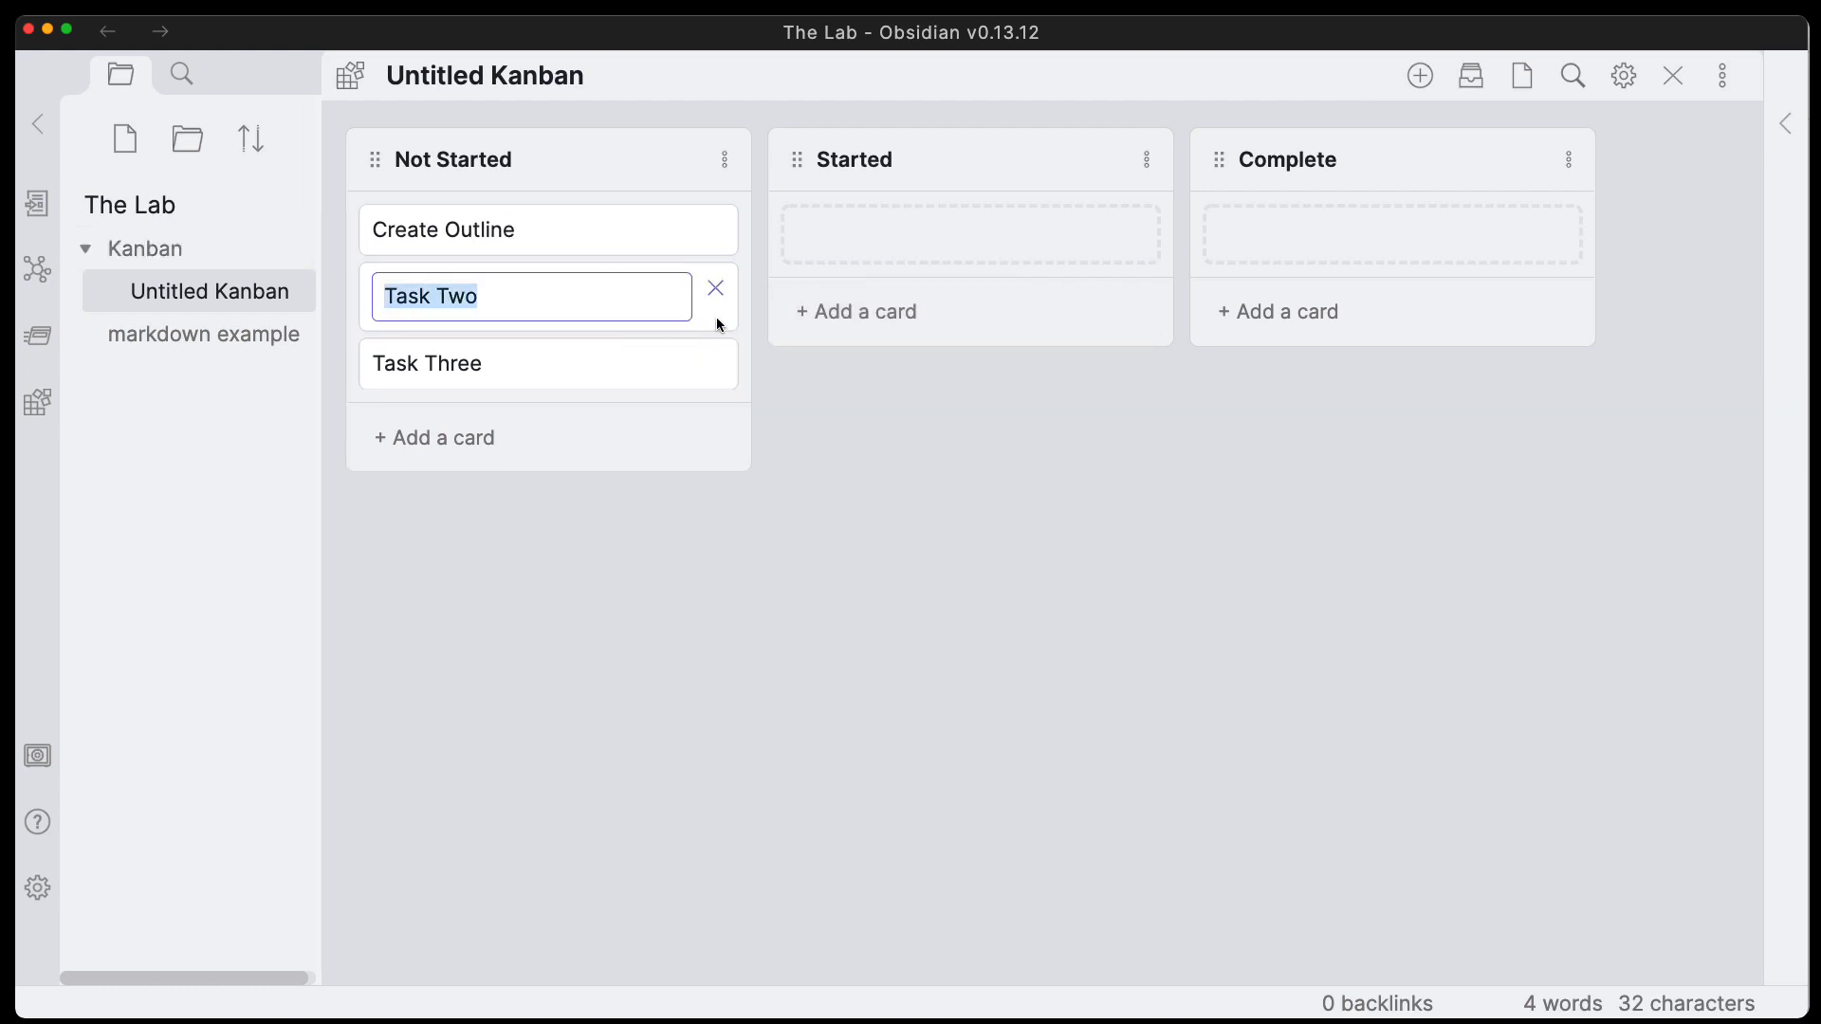
type("Create")
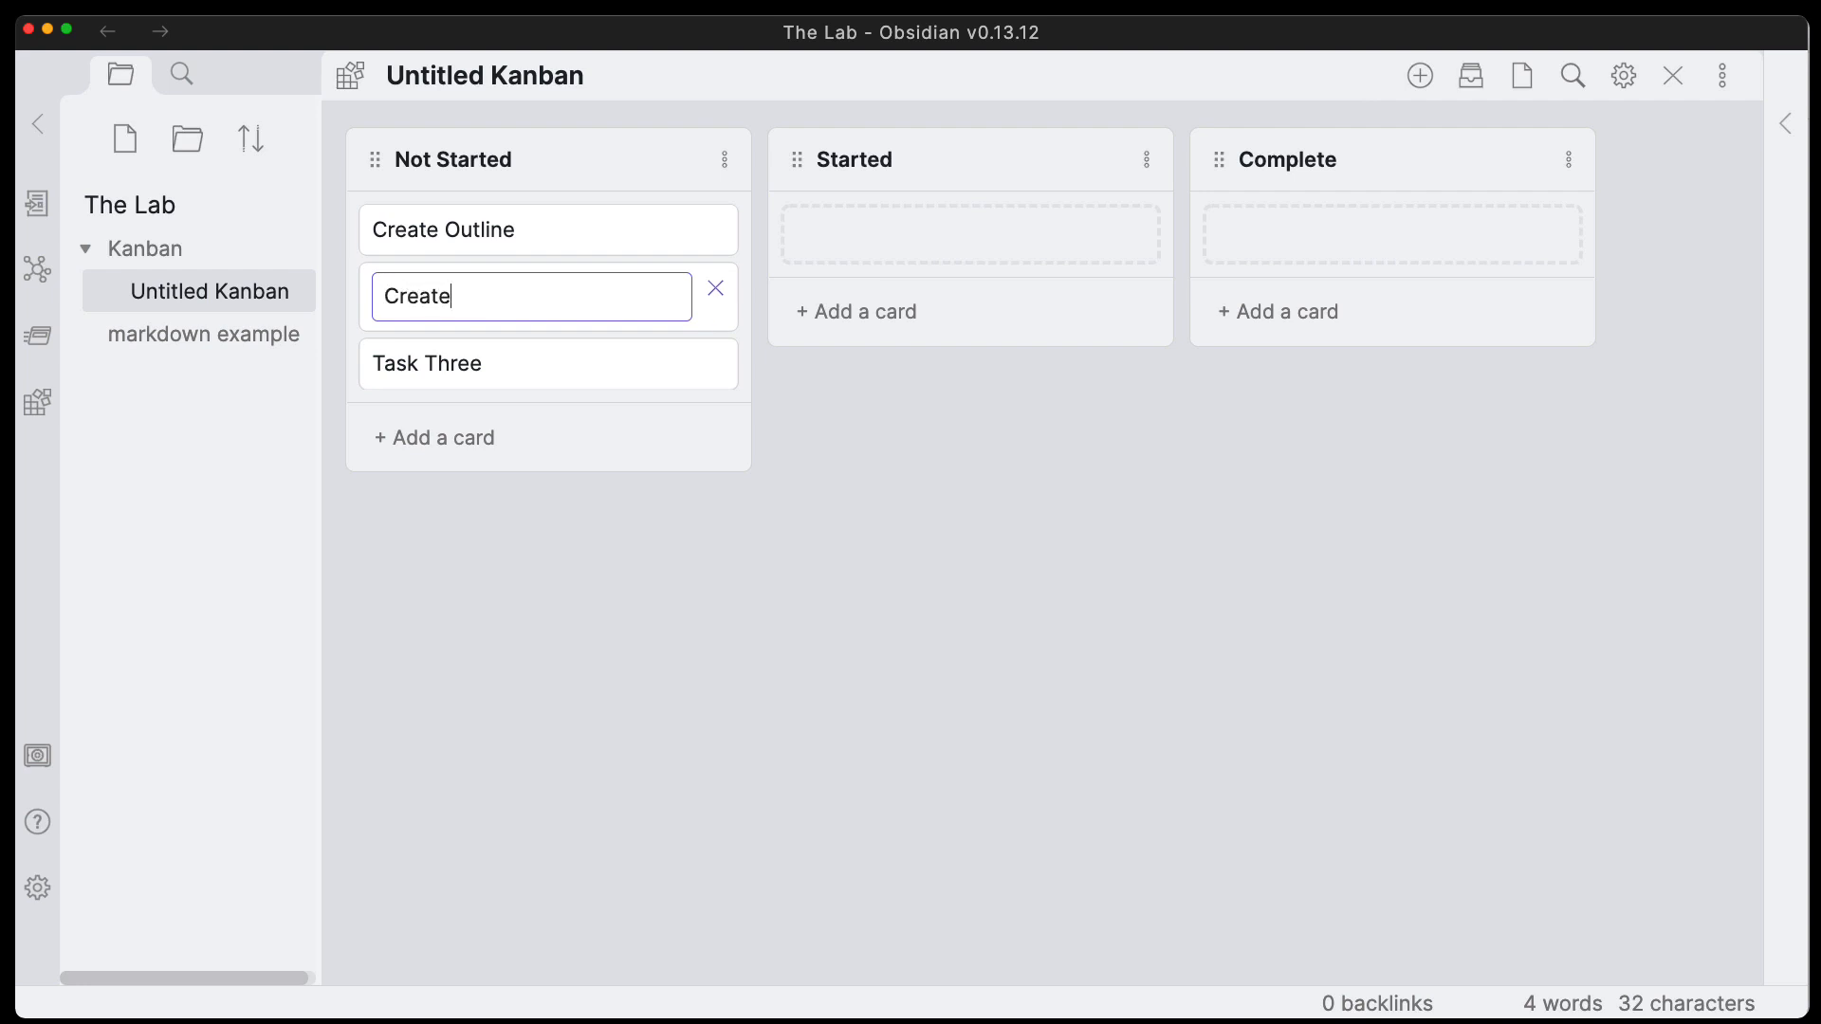
type(" Video")
key("Return")
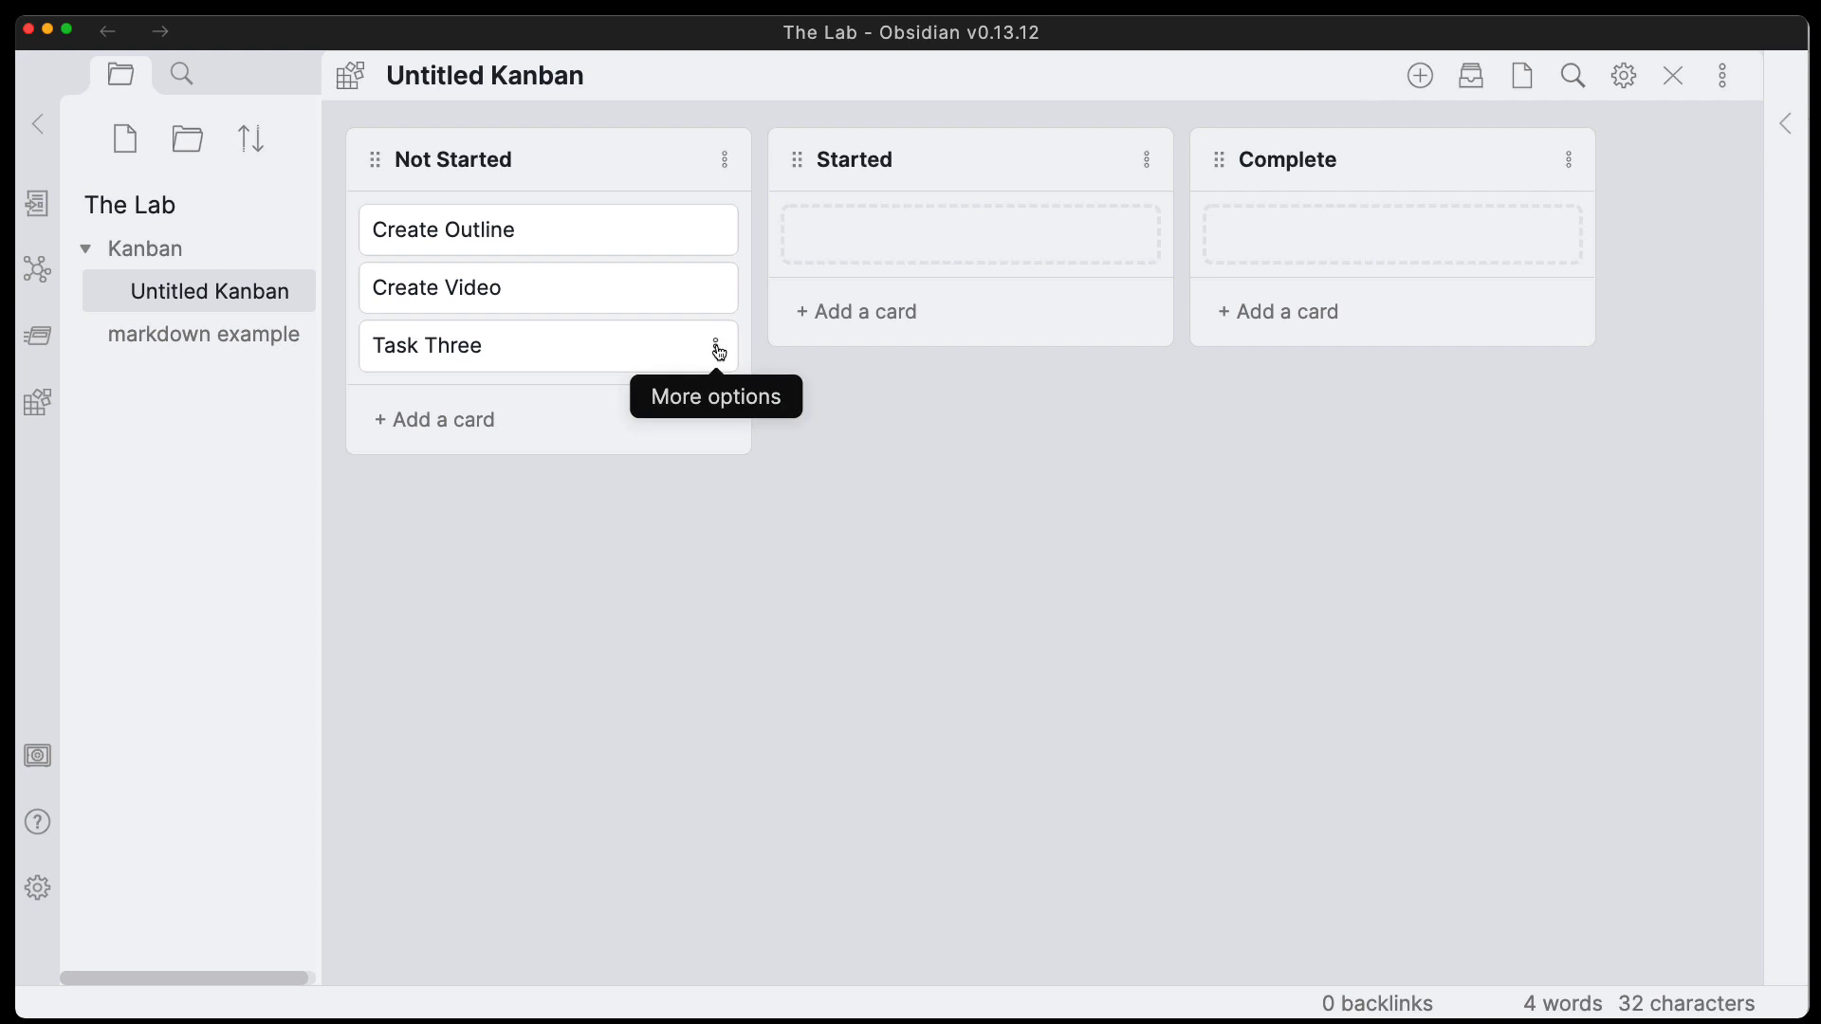
Rename the card Task Three in the Not Started list as Upload Video.
left_click(715, 348)
left_click(744, 378)
left_click_drag(634, 374, 366, 363)
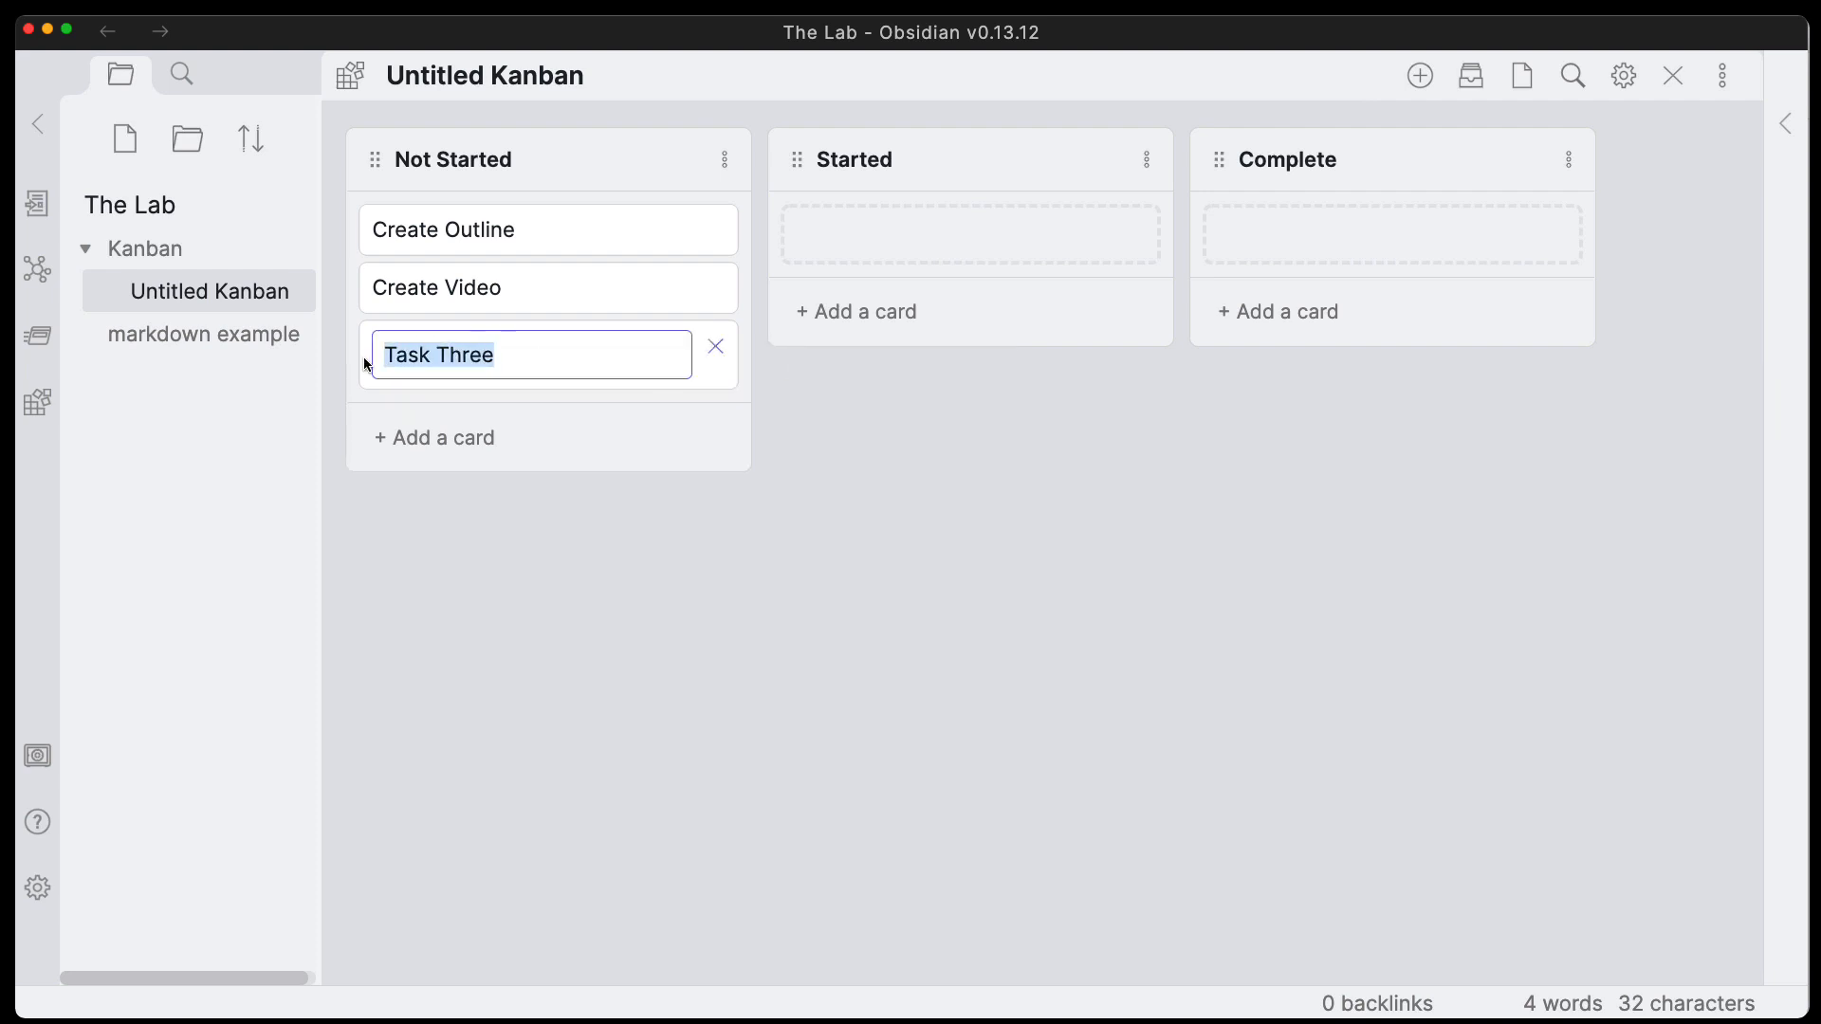
type("Uploa")
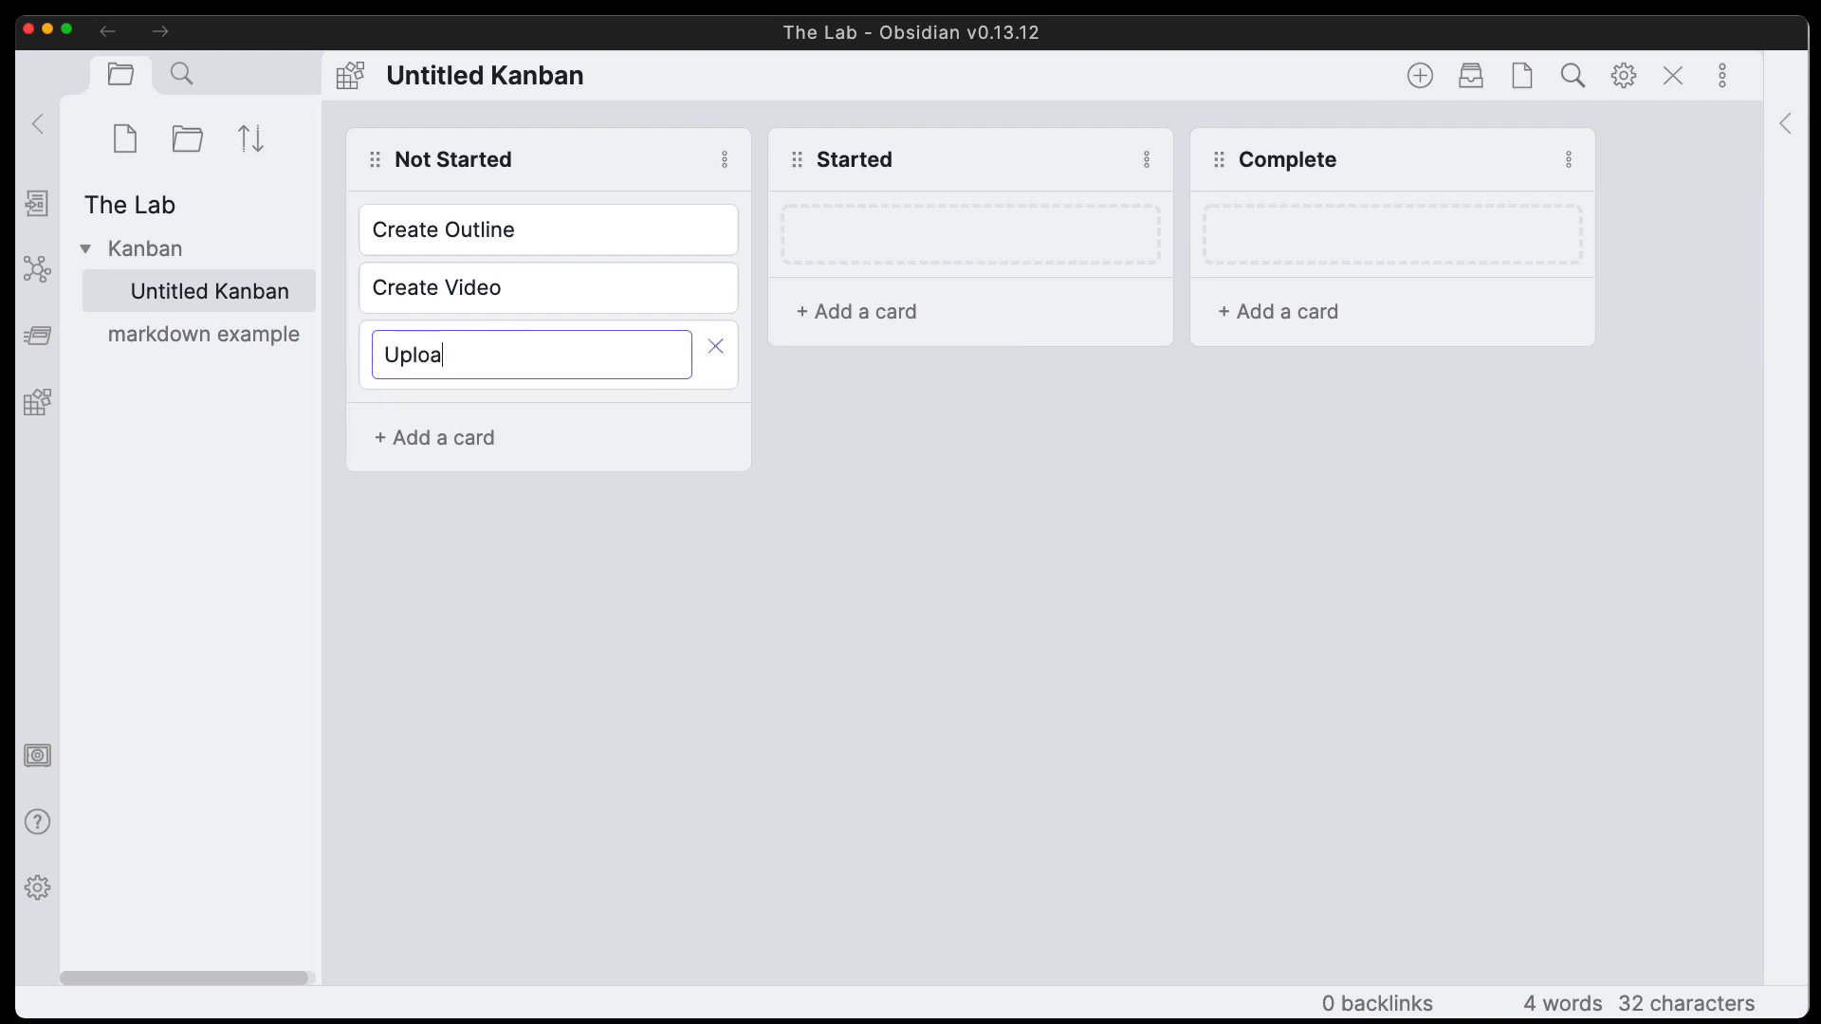
type("d Video")
key("Return")
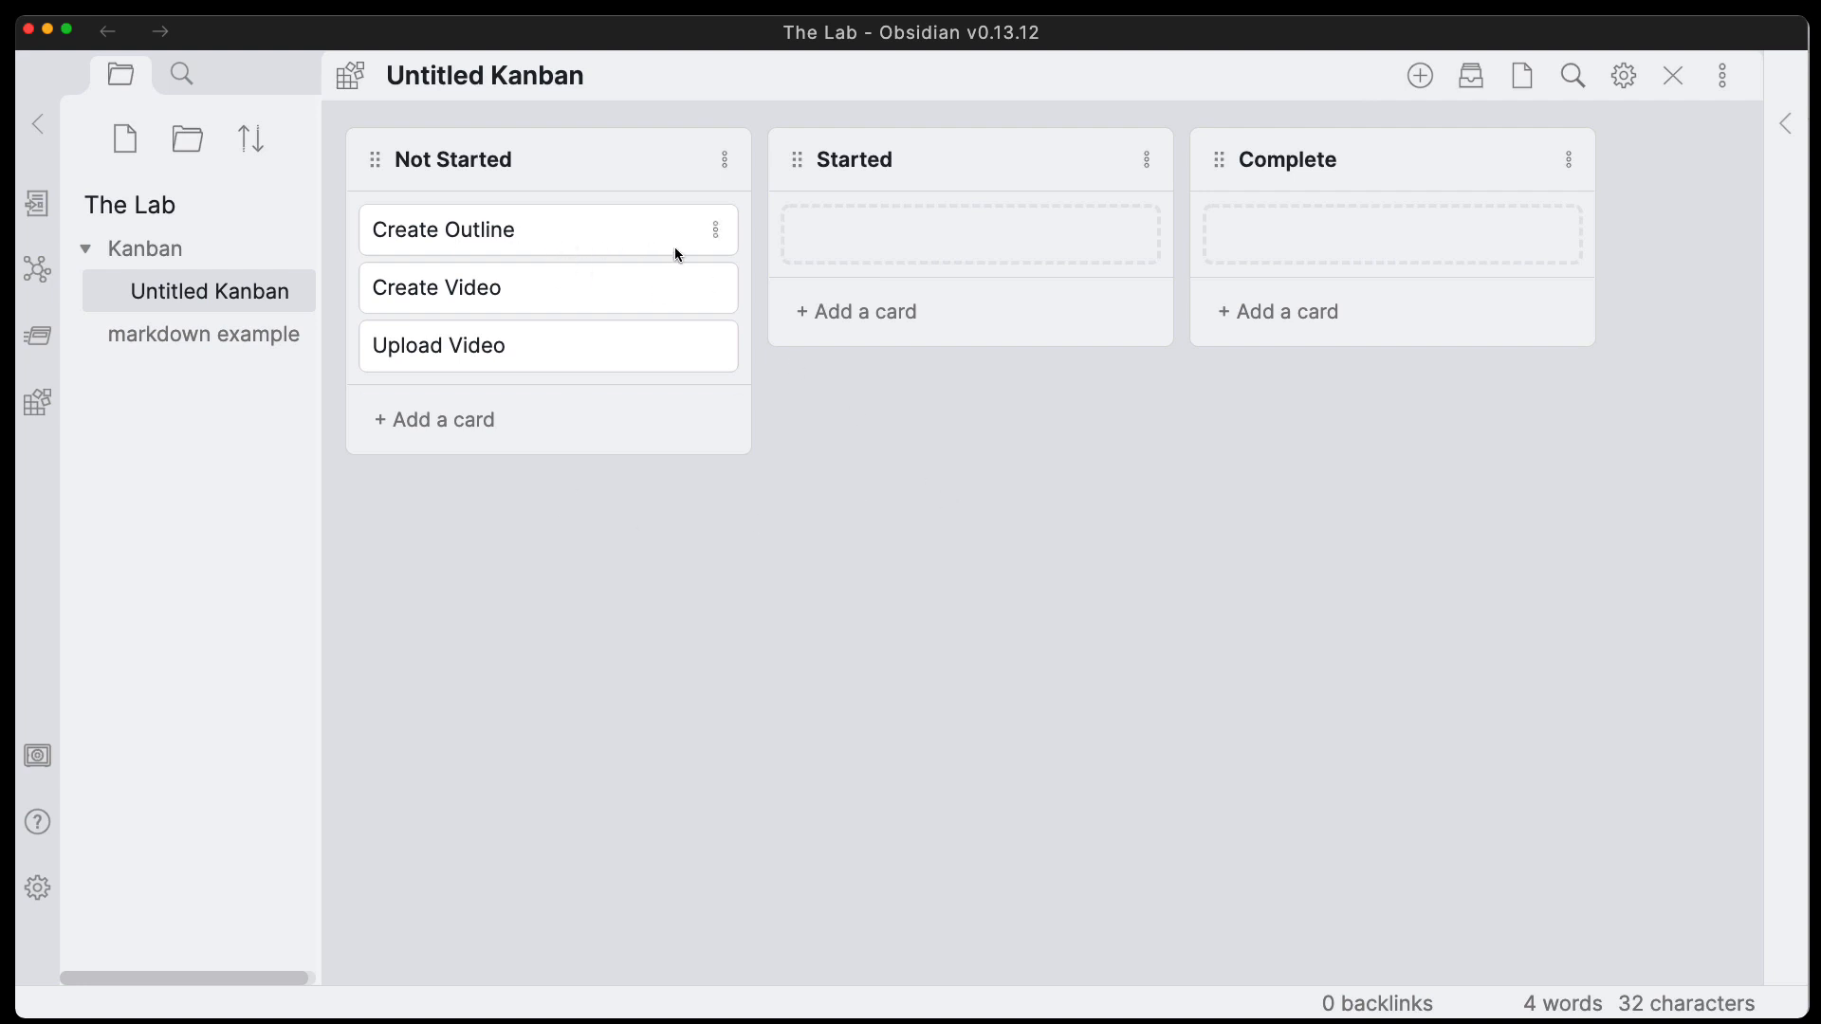
Add the date December 20, 2021 to the Create Outline card.
left_click(716, 233)
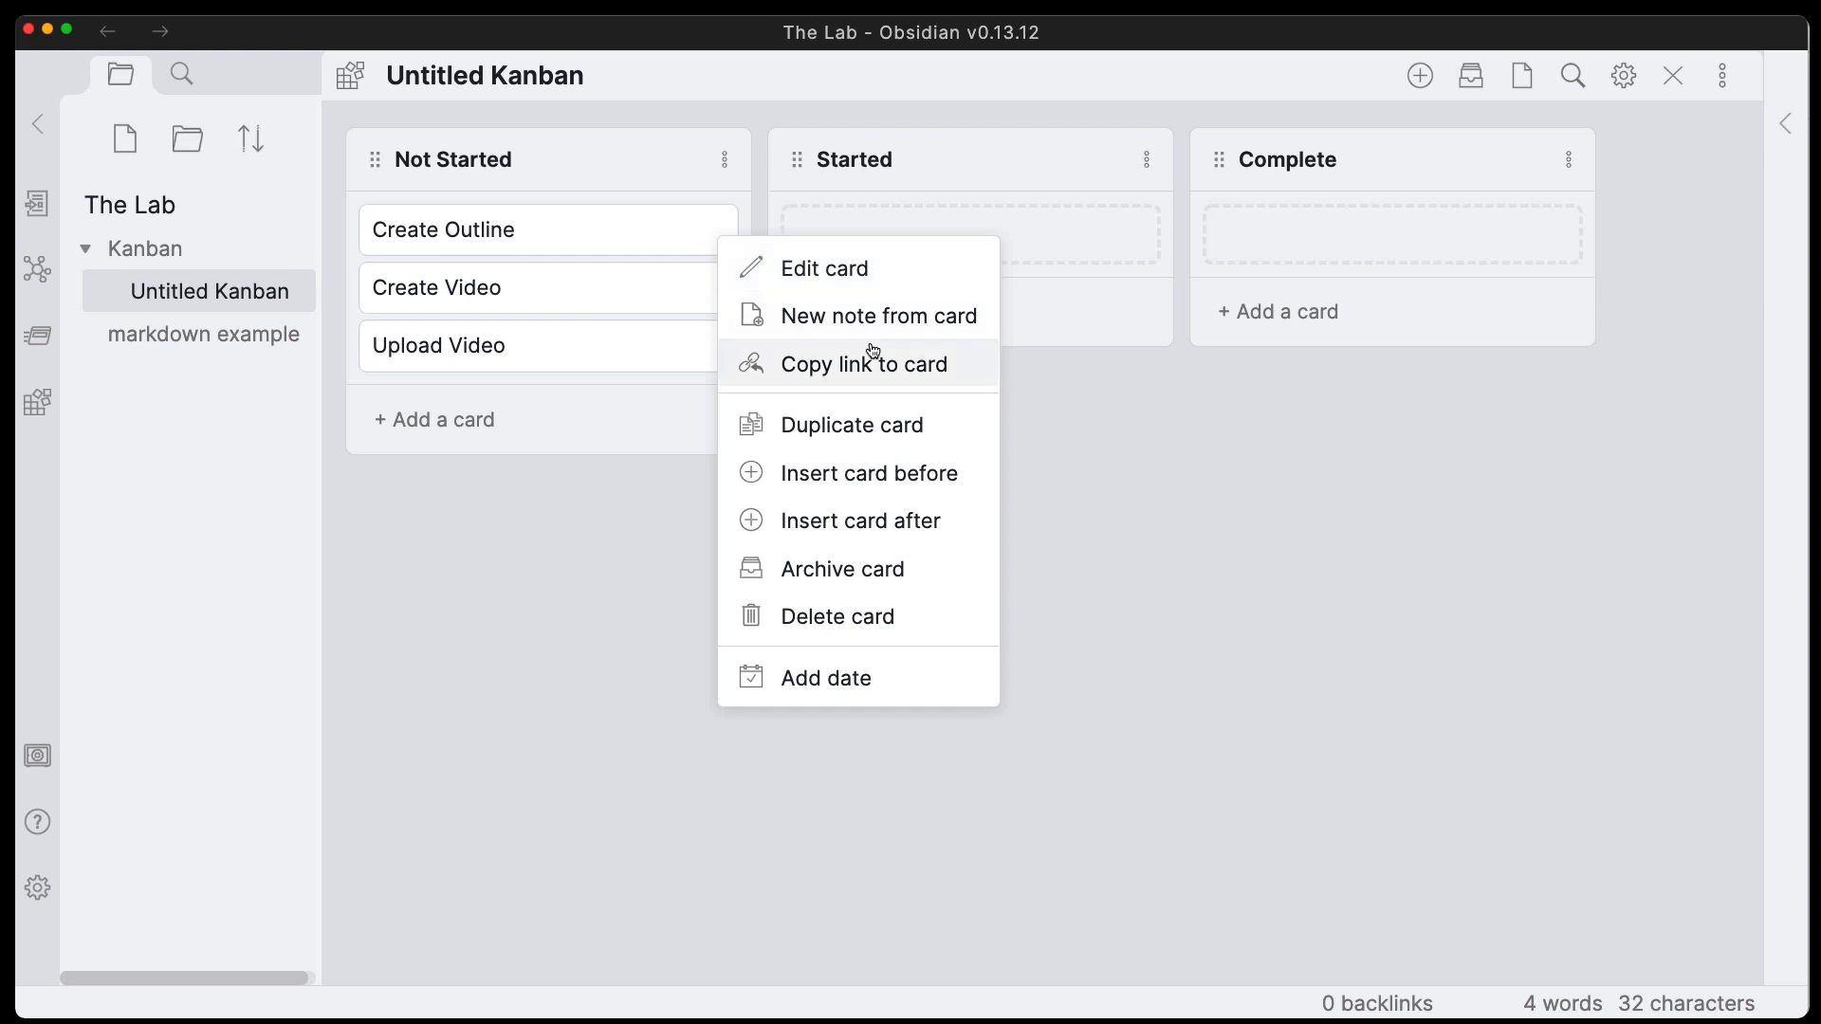
left_click(853, 678)
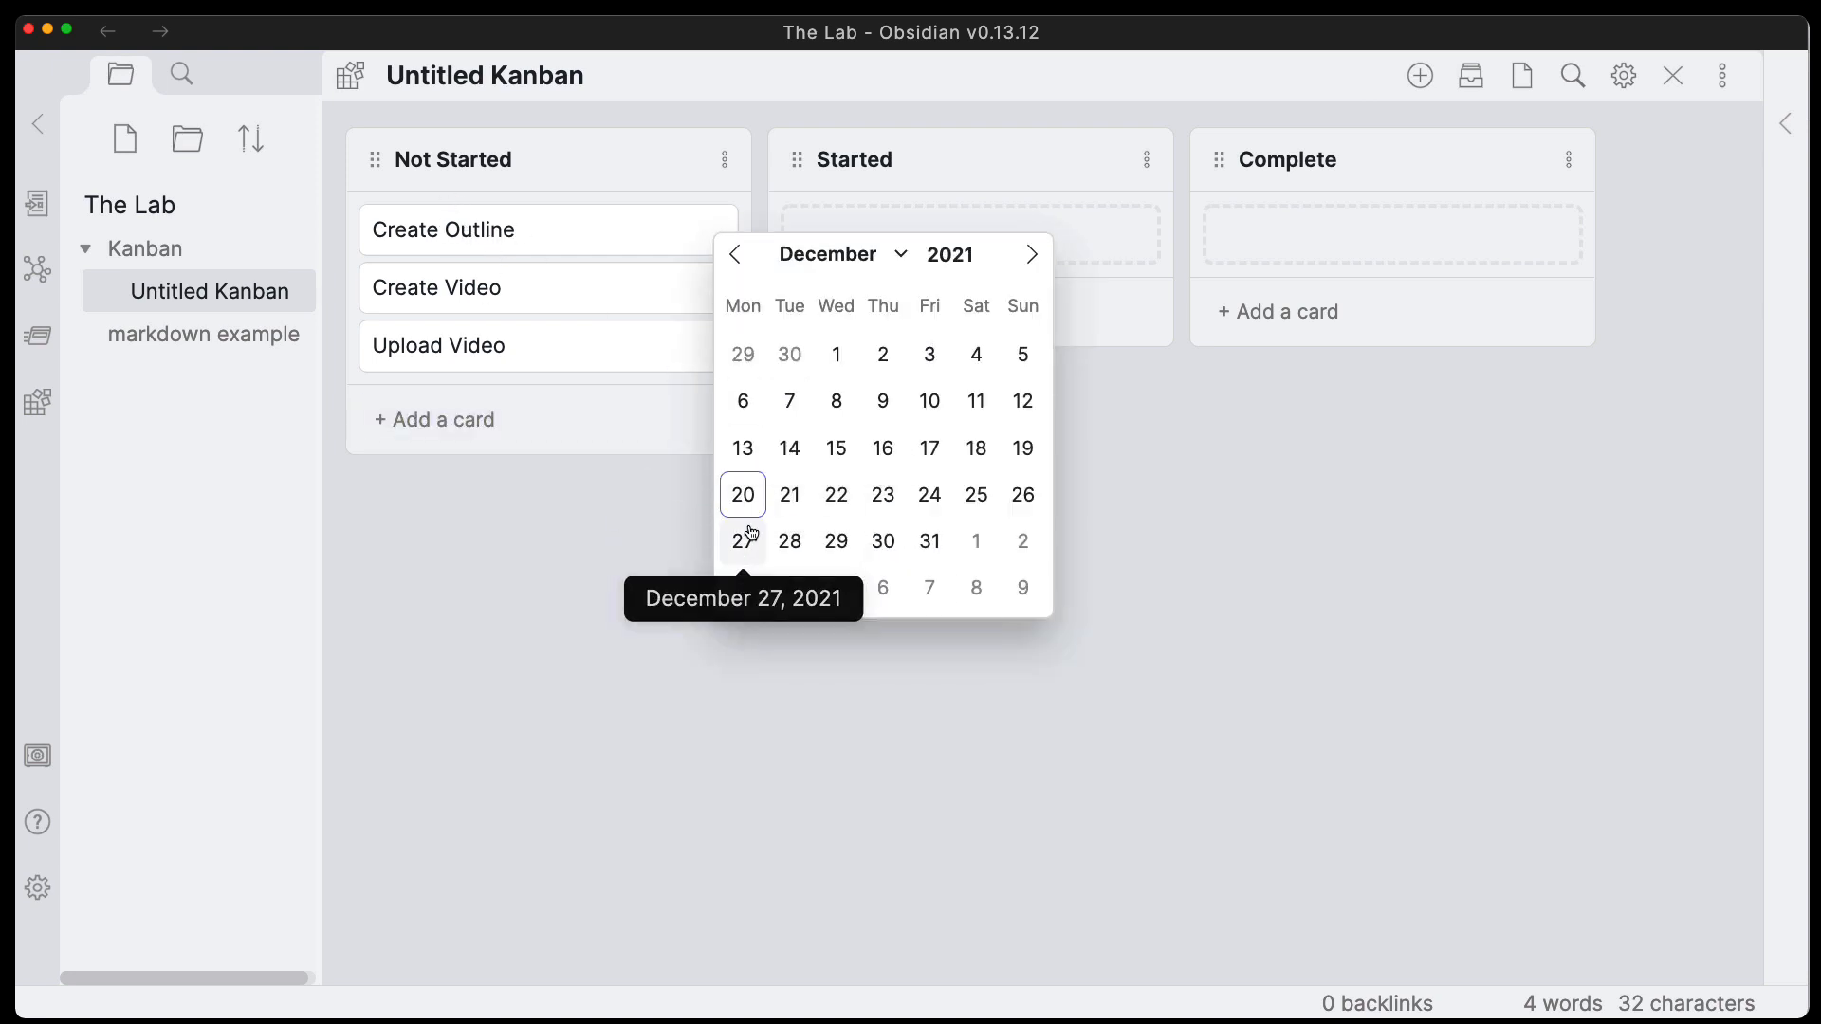
left_click(744, 495)
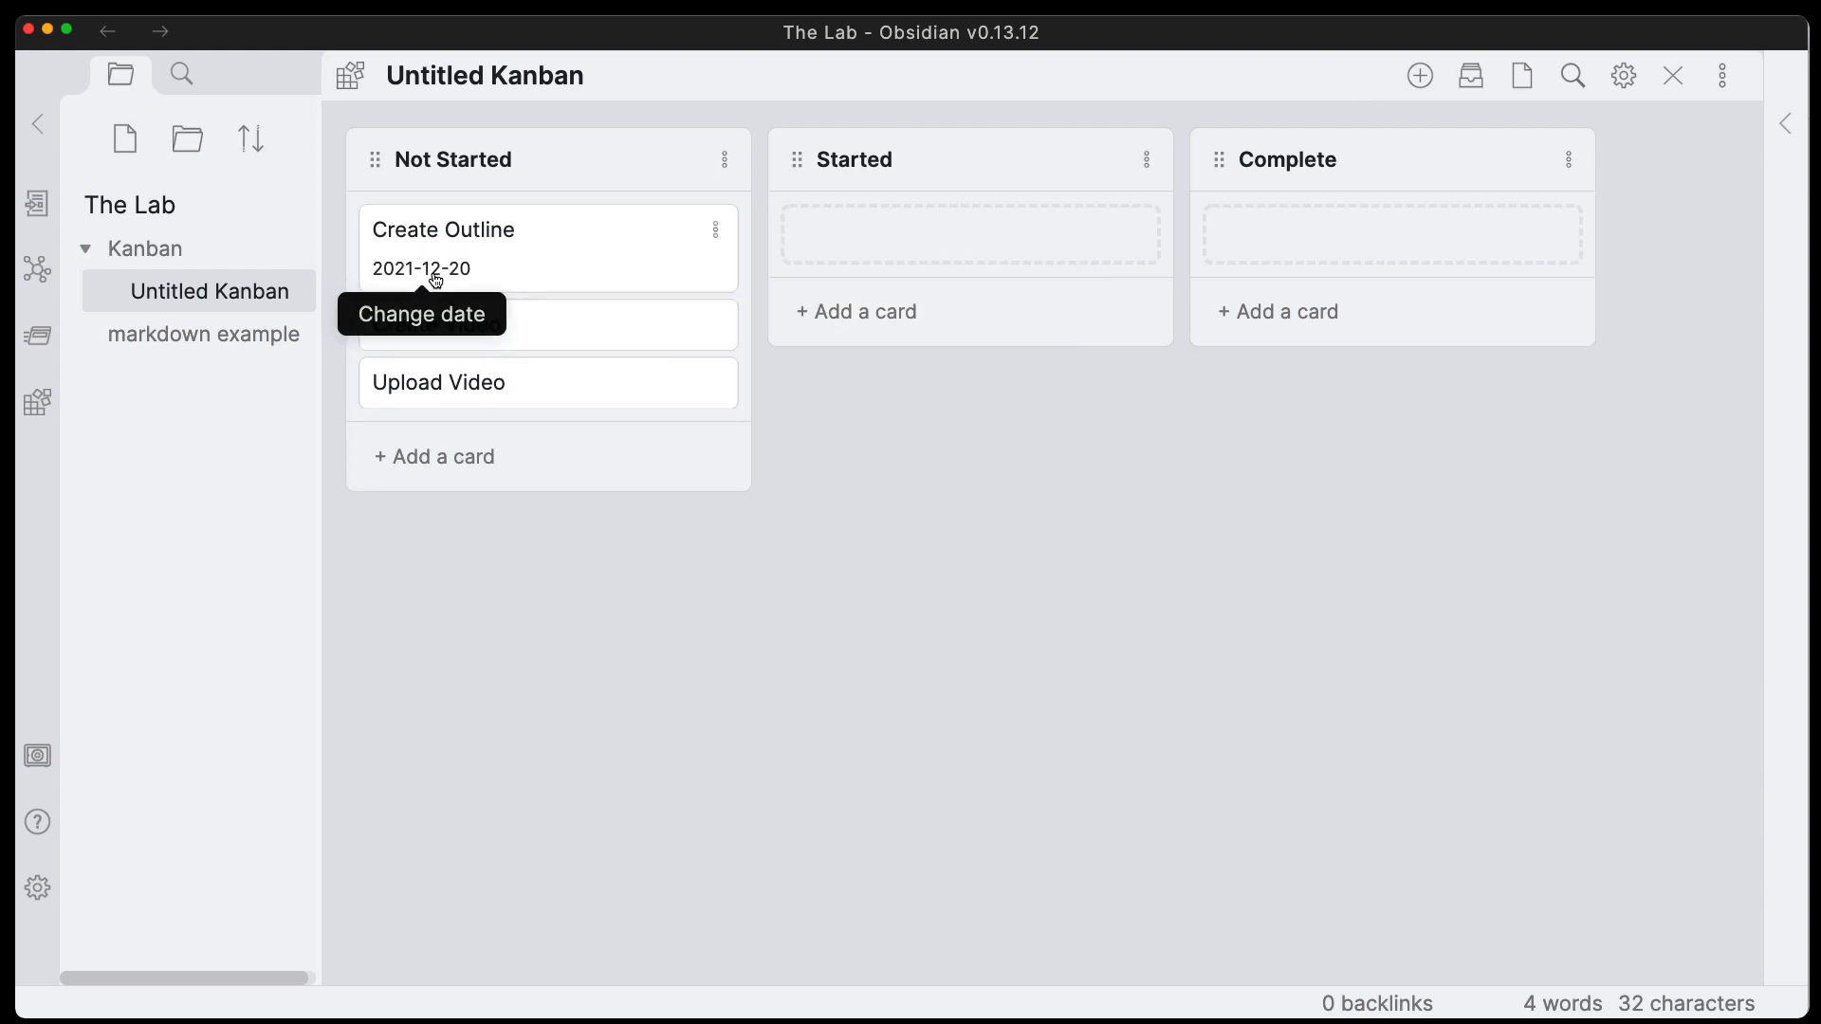
Add the time 02:00 after the date in the Create Outline card's text, using the @@ time trigger.
left_click(716, 230)
left_click(806, 270)
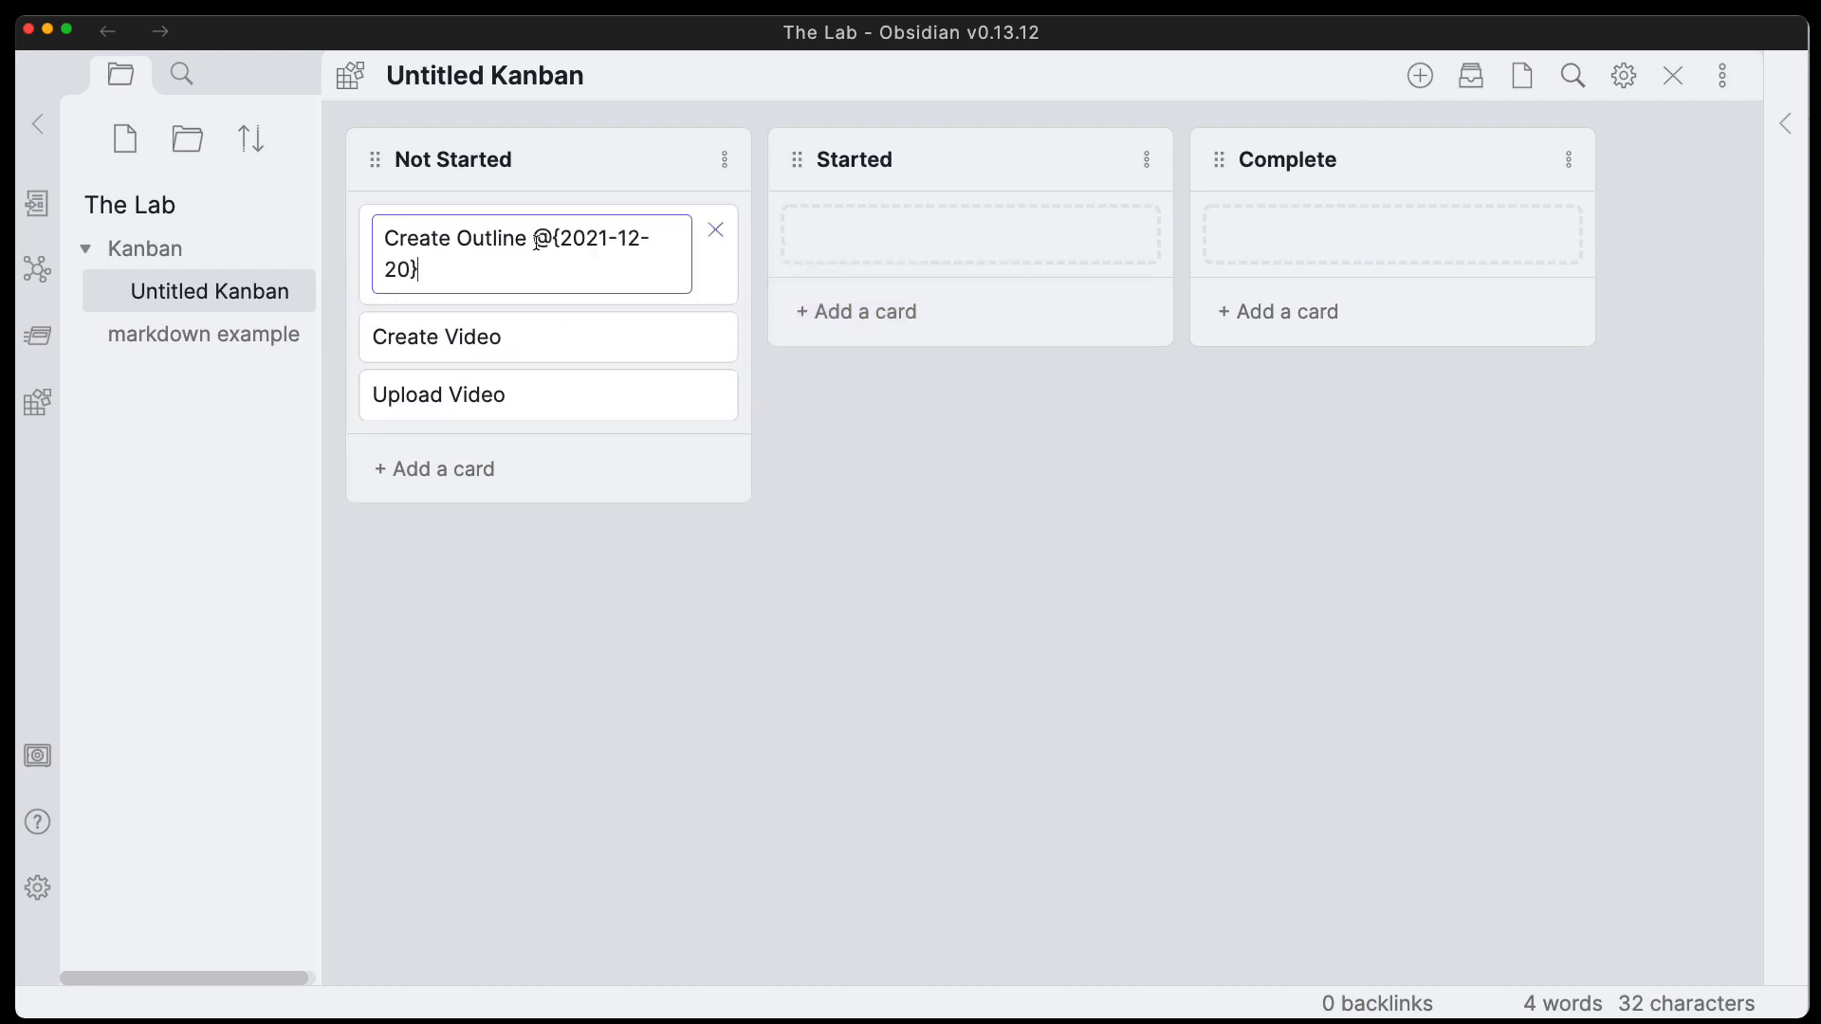
left_click_drag(536, 242, 552, 264)
left_click(537, 286)
type("@@")
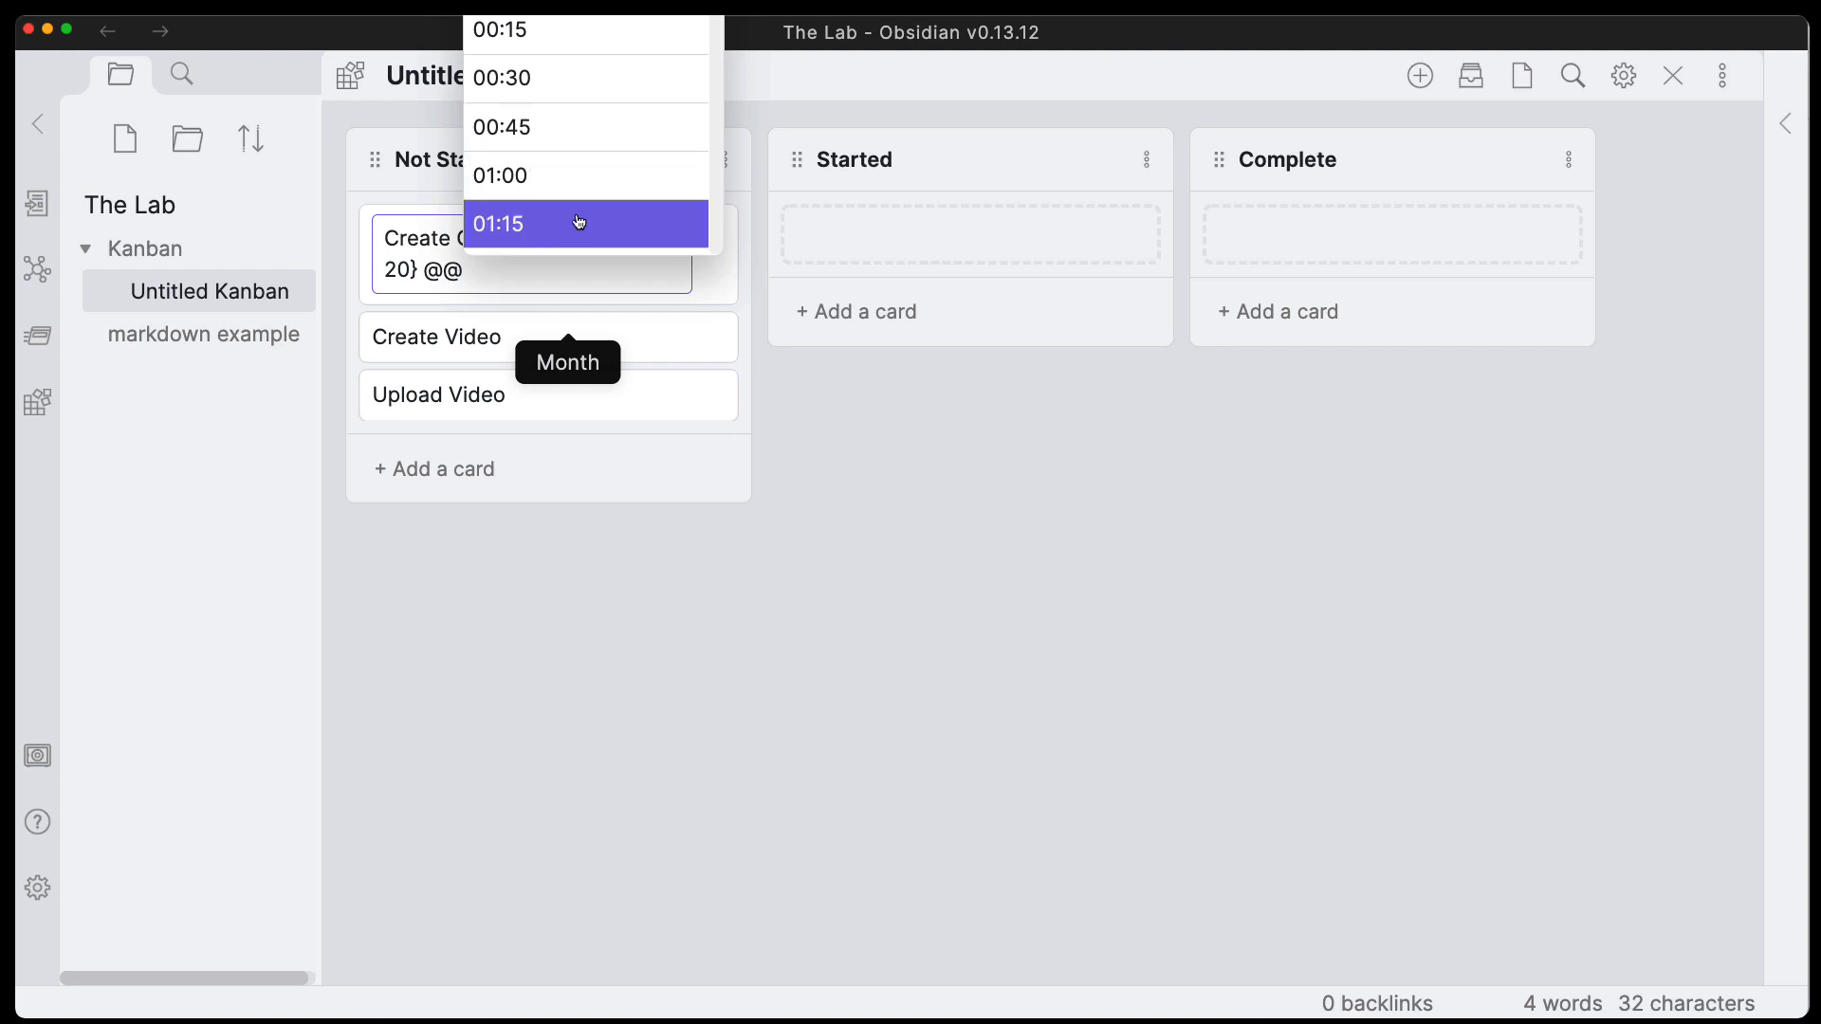
scroll(582, 223, "down", 3)
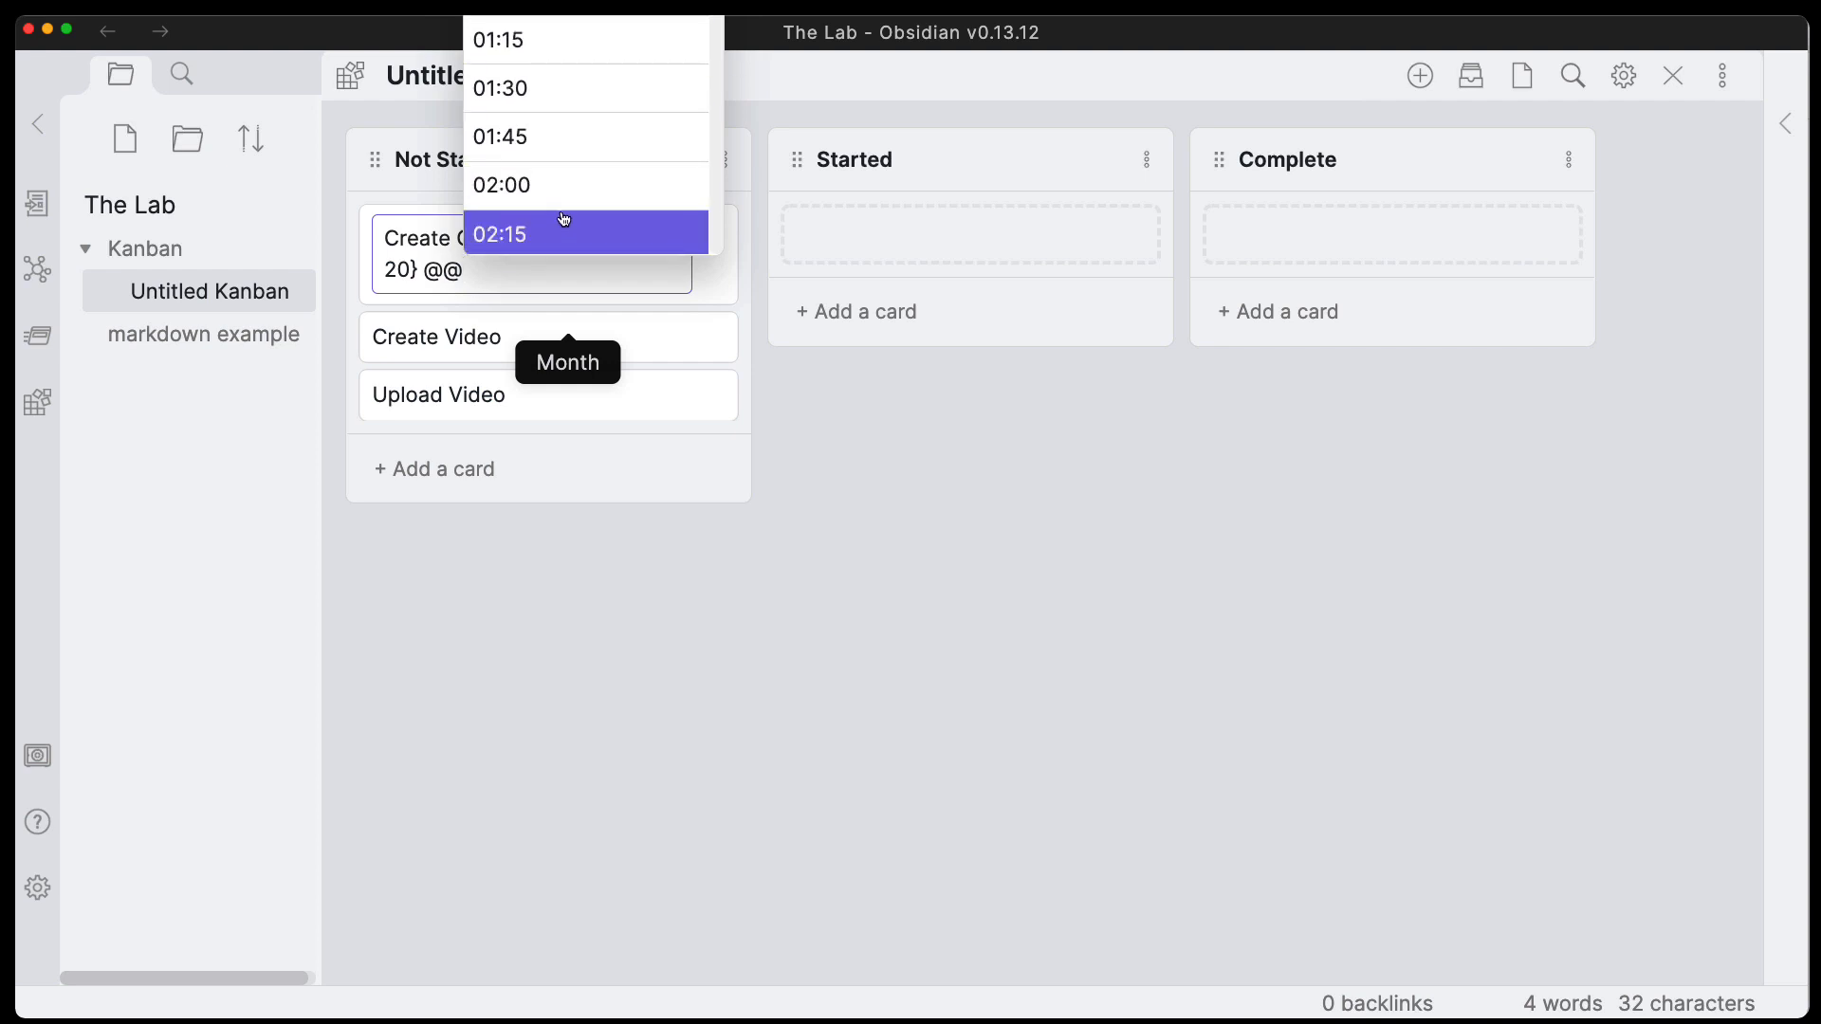
left_click(564, 189)
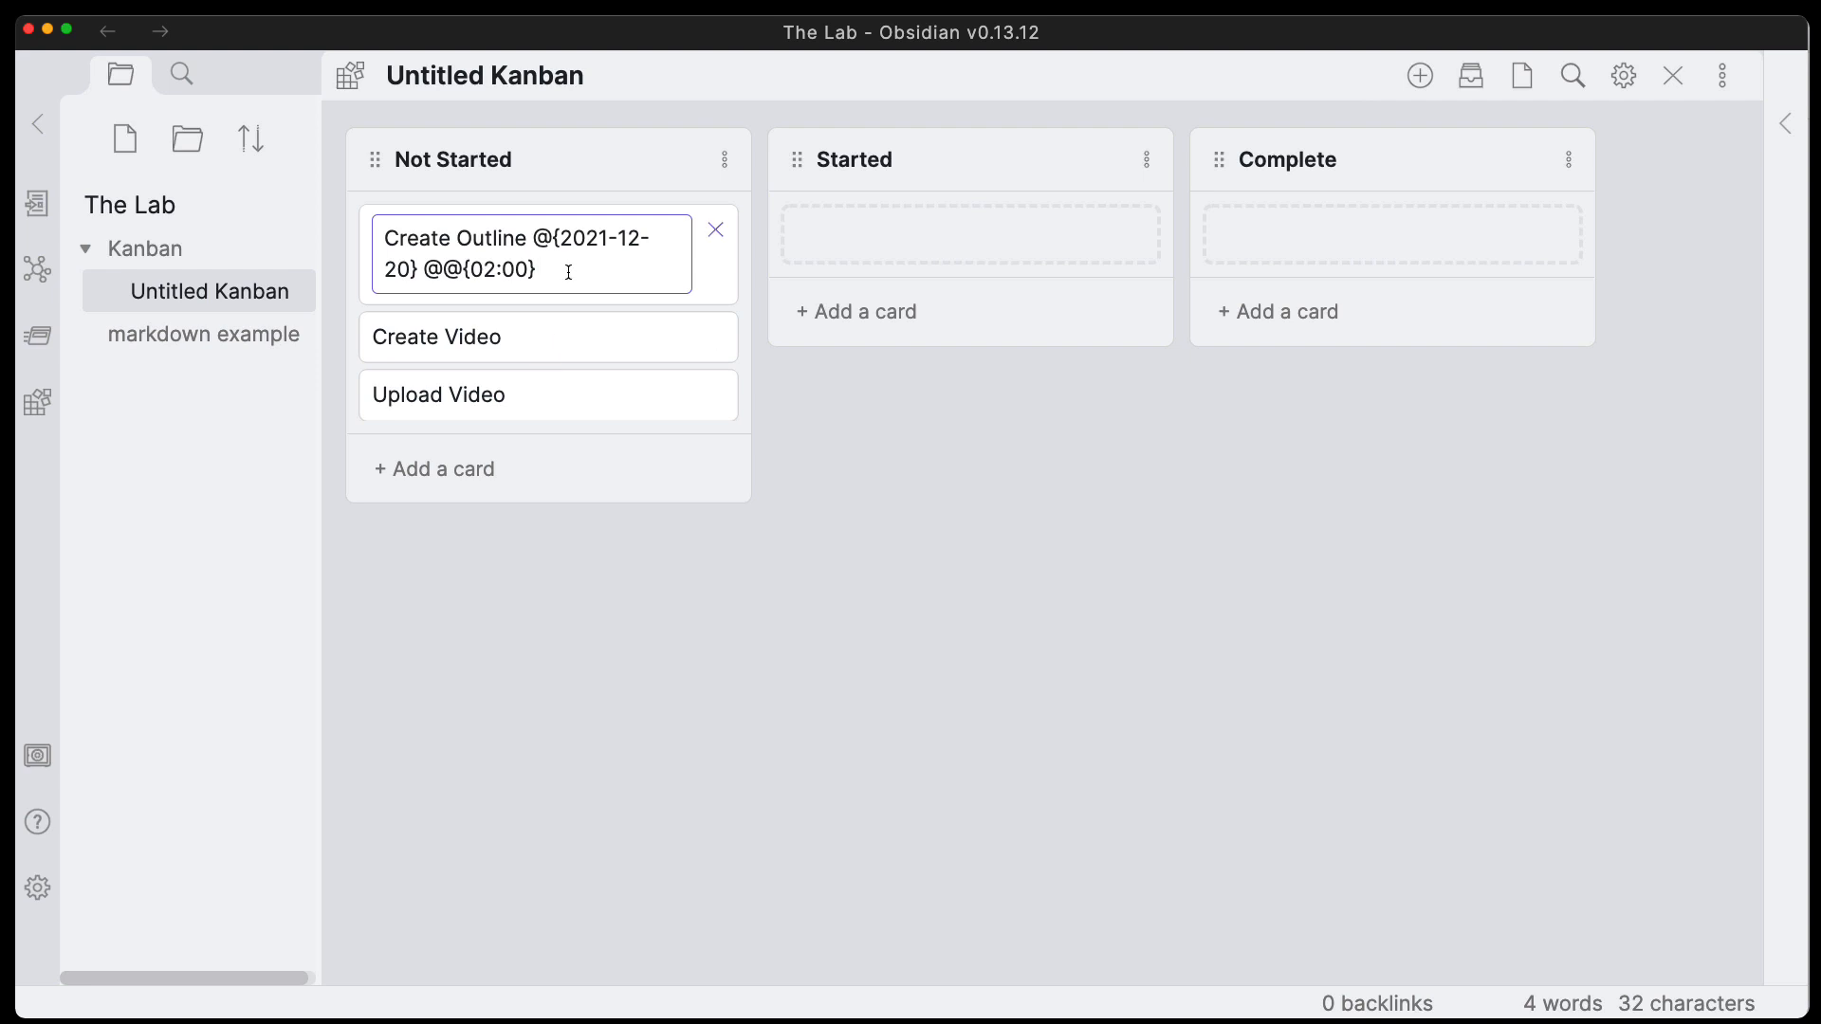
left_click(539, 240)
key("Return")
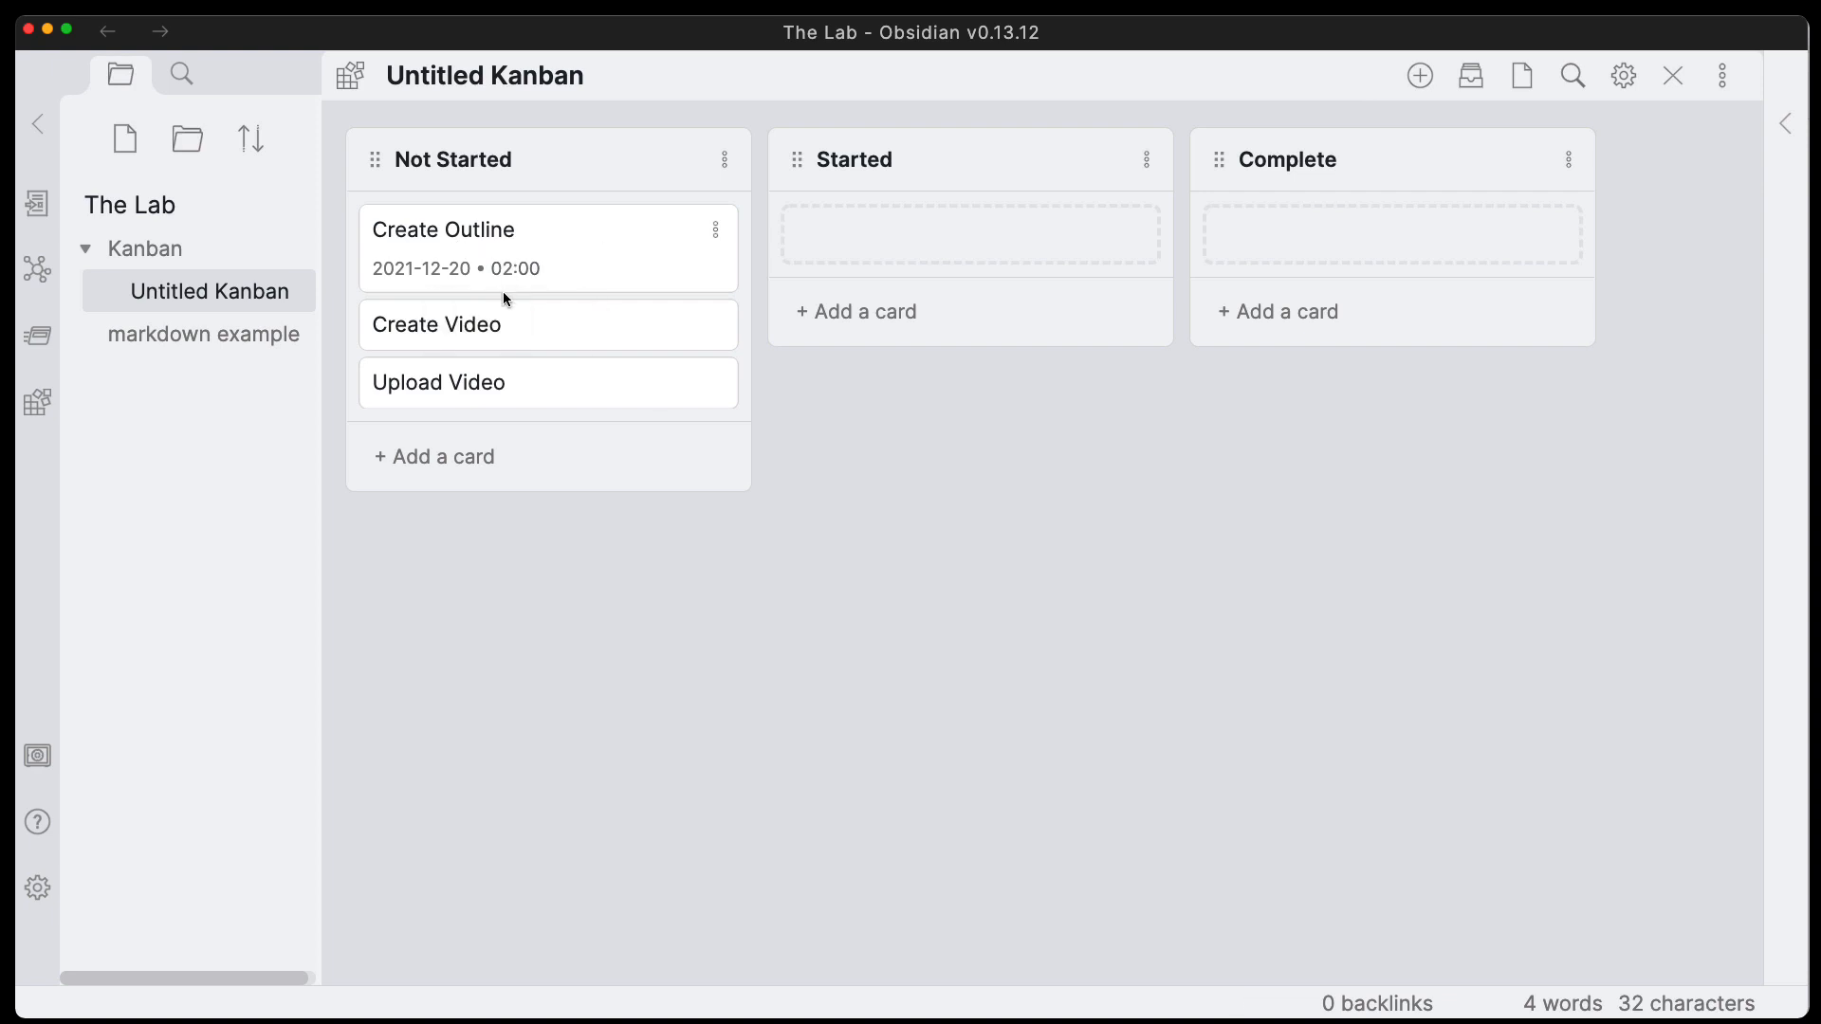
Add a second line reading New Line to the Create Outline card, with its date and time on a separate line below.
left_click(715, 229)
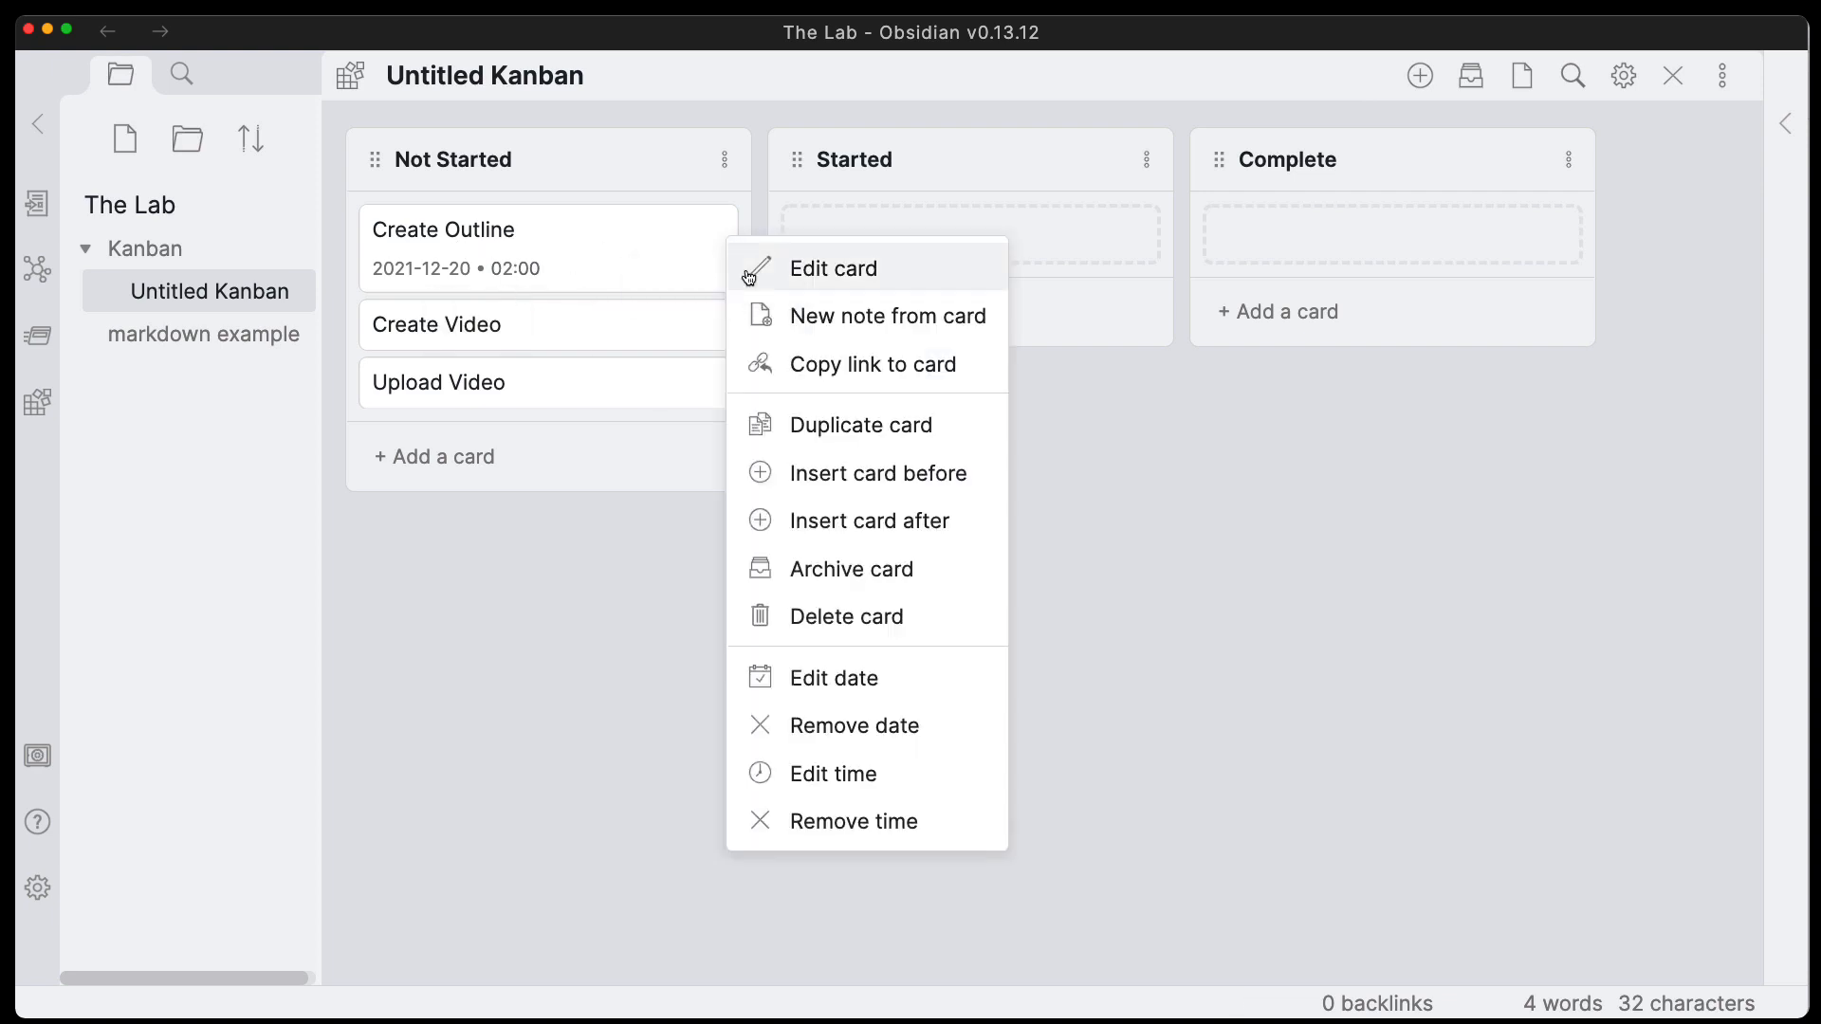
left_click(814, 274)
left_click(536, 243)
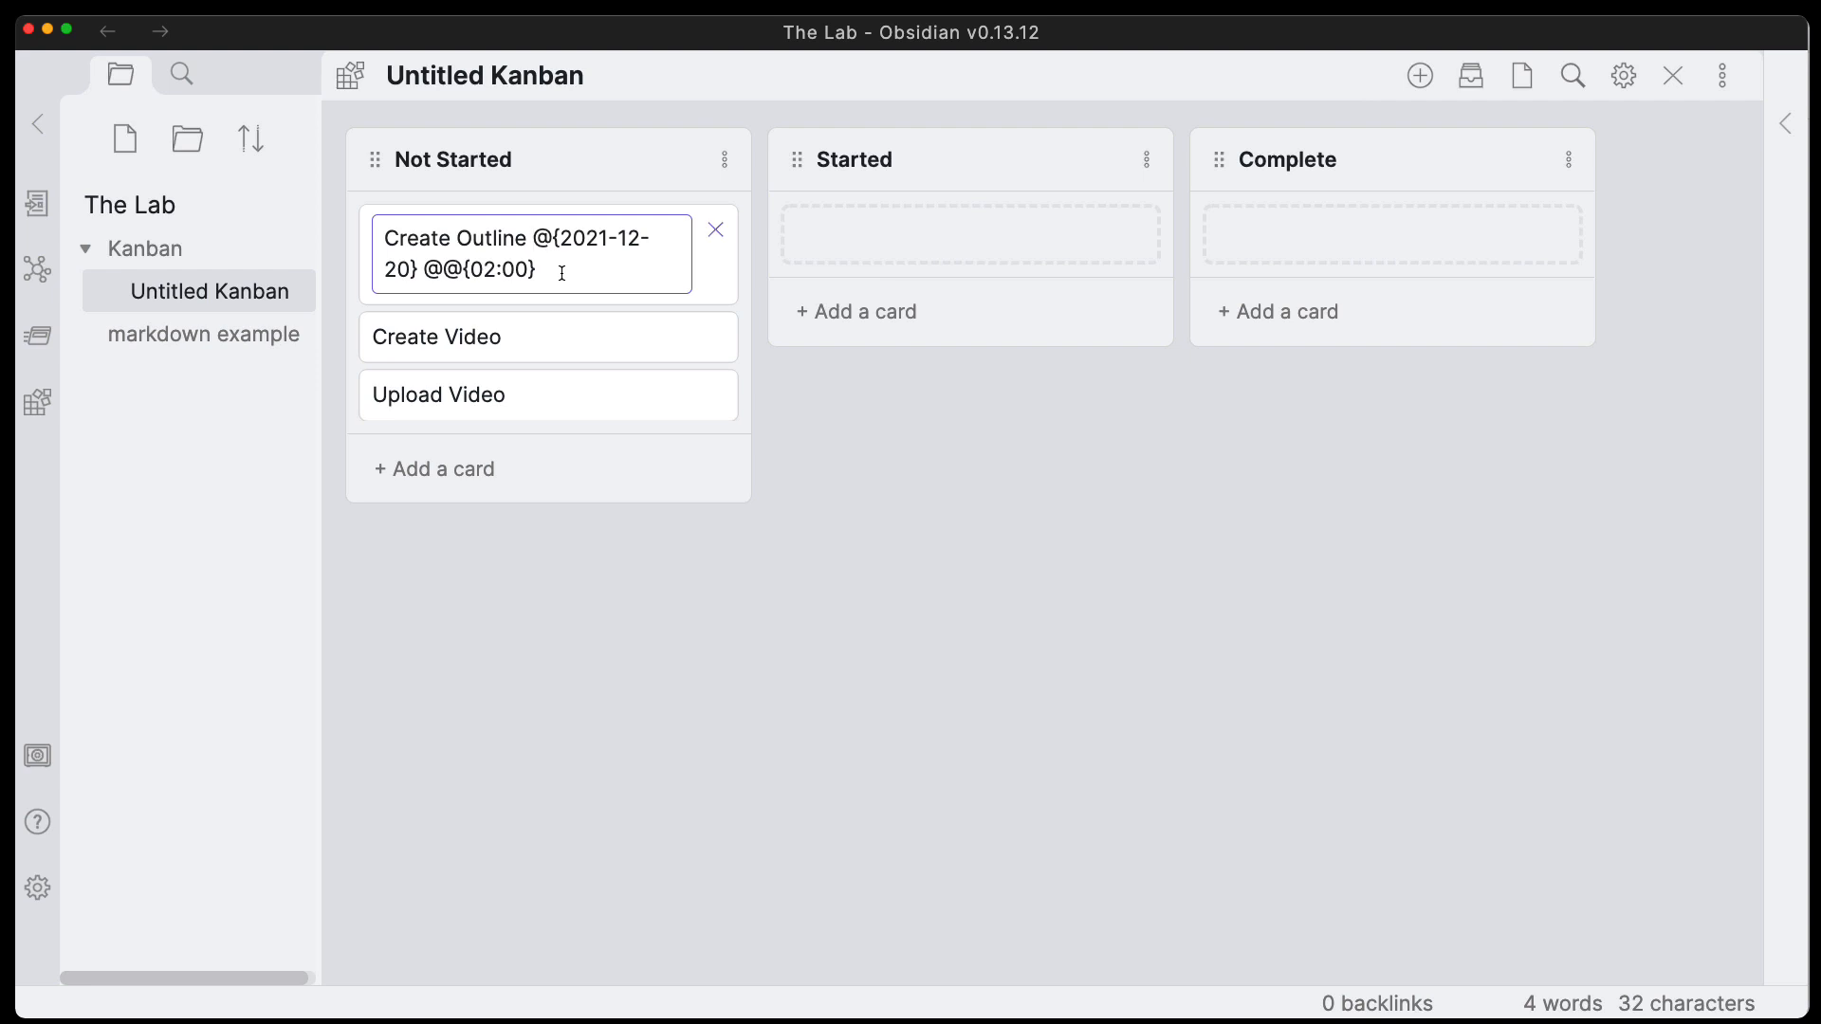
key("shift+Return")
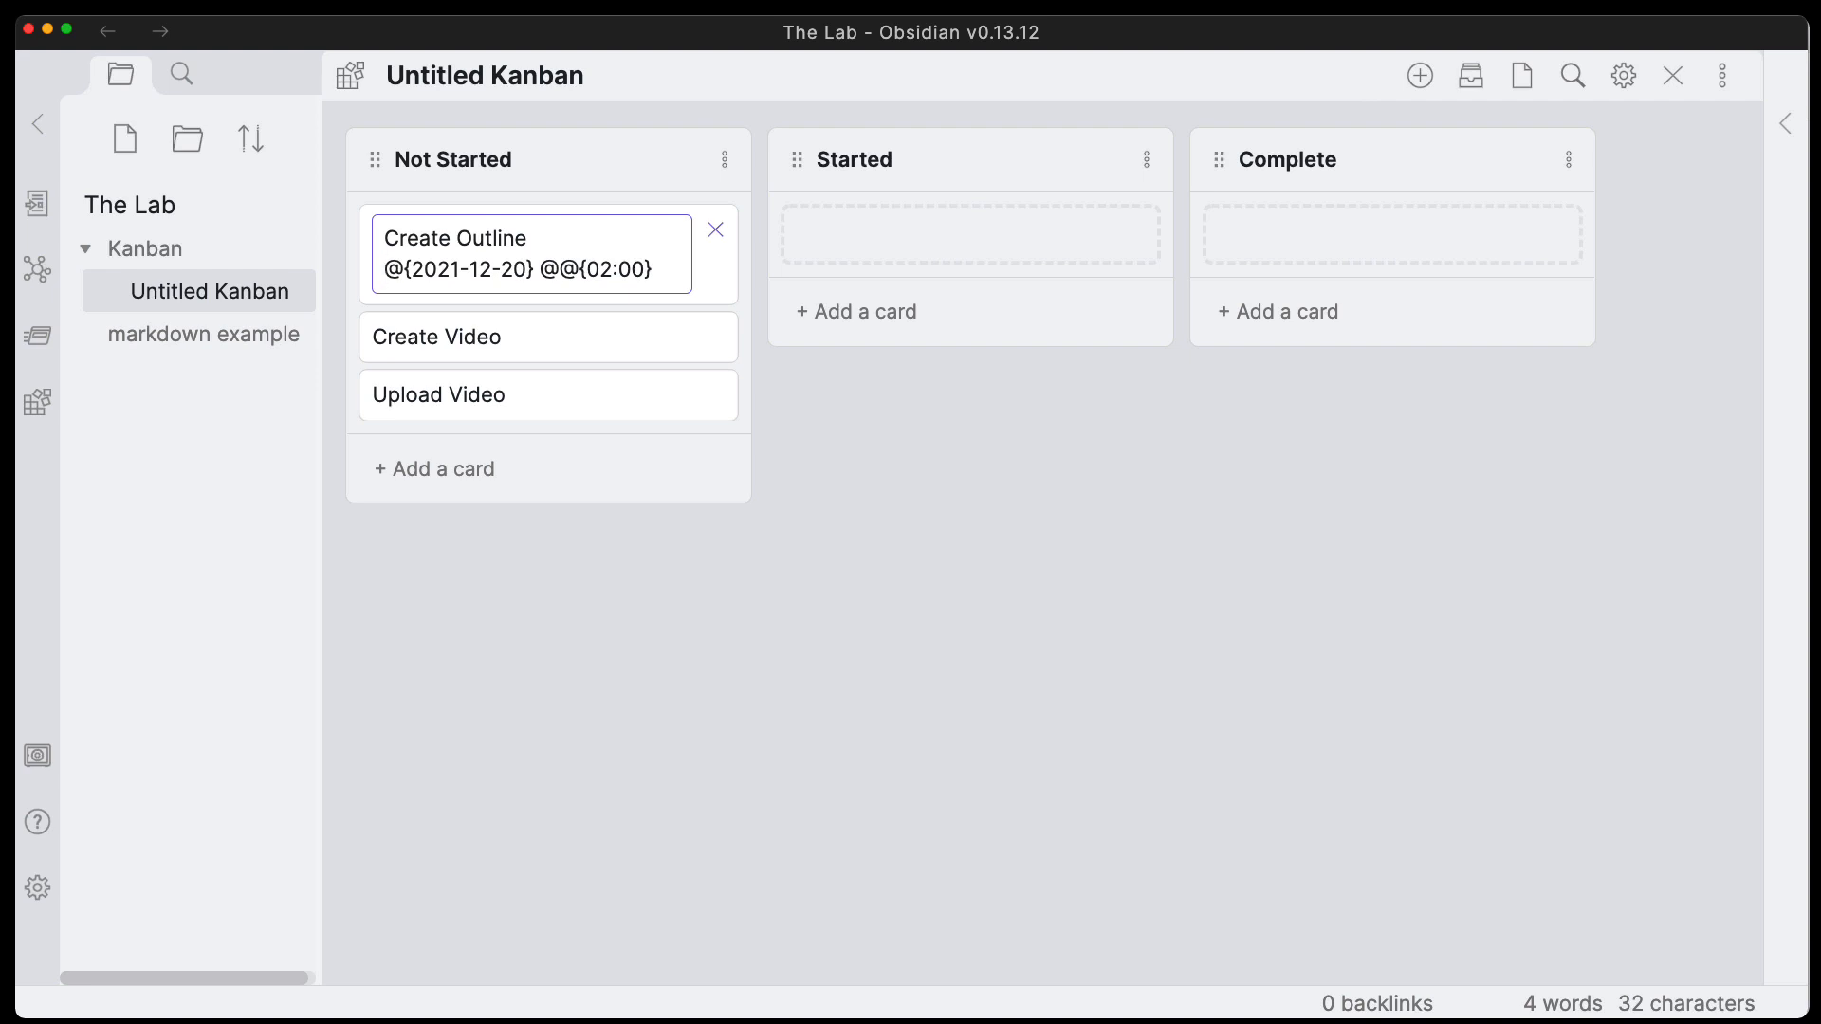
type("New ")
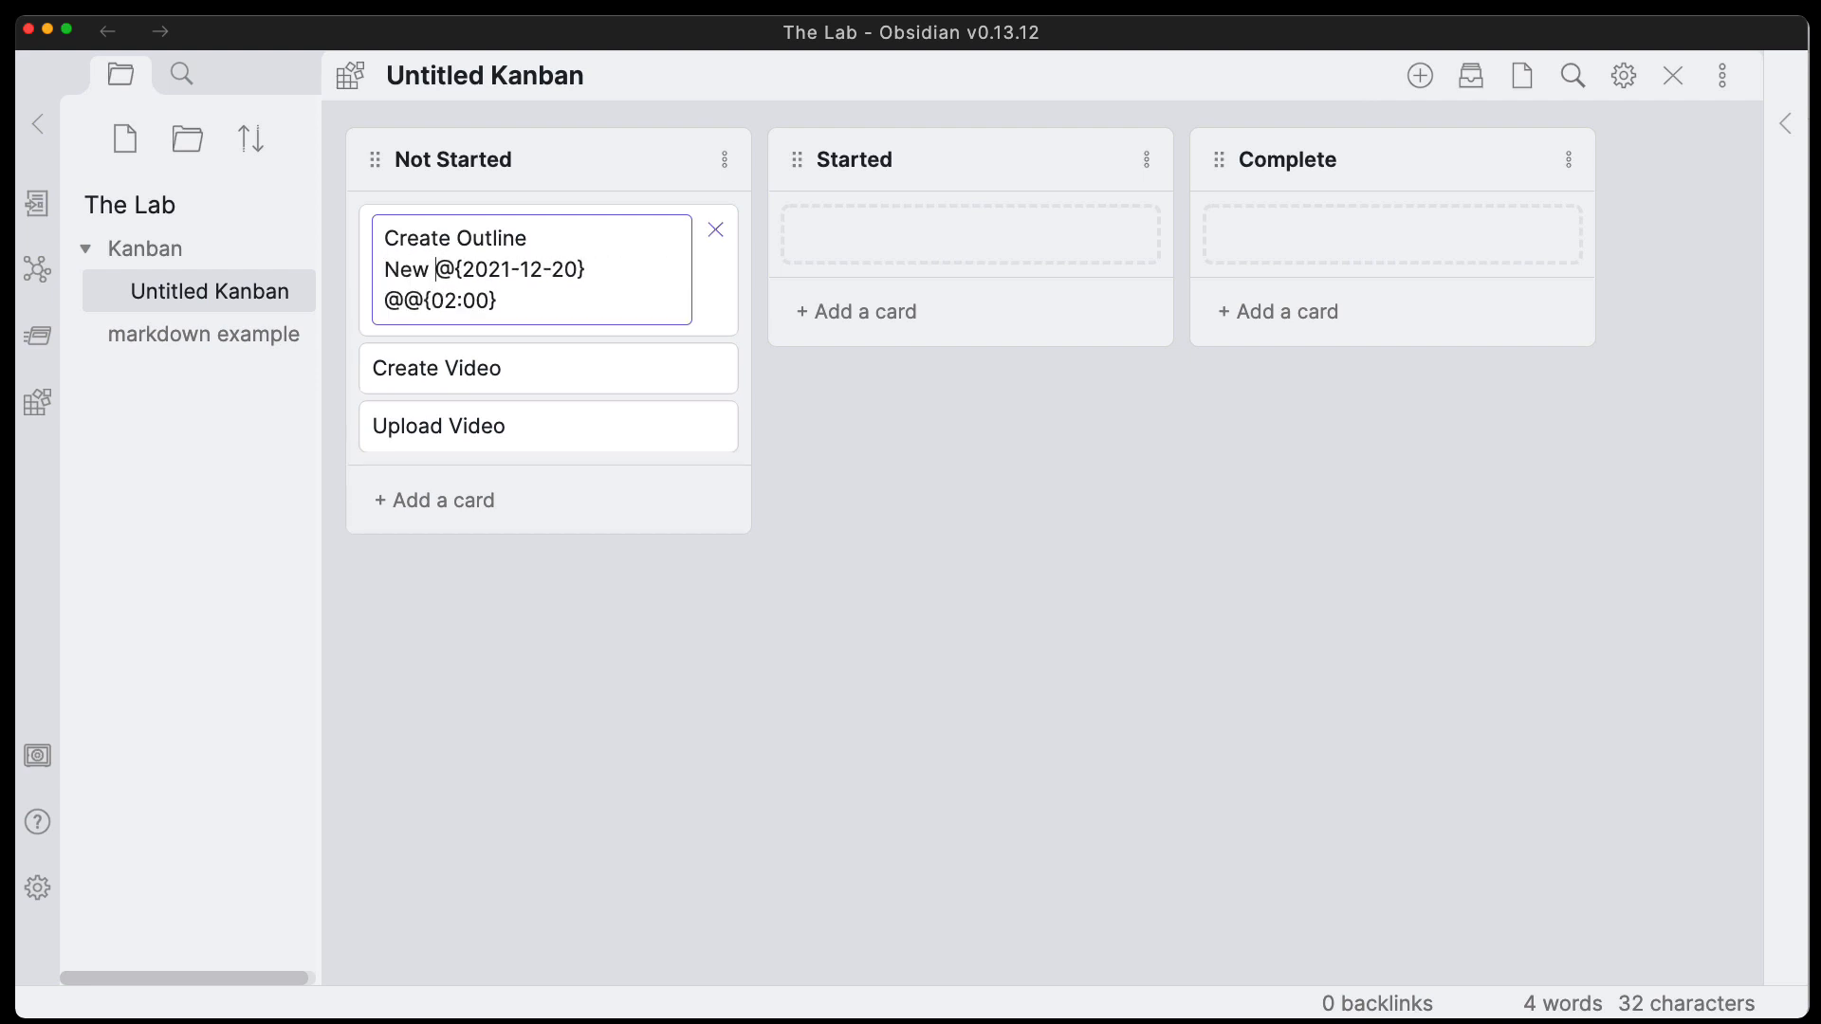
type("Line")
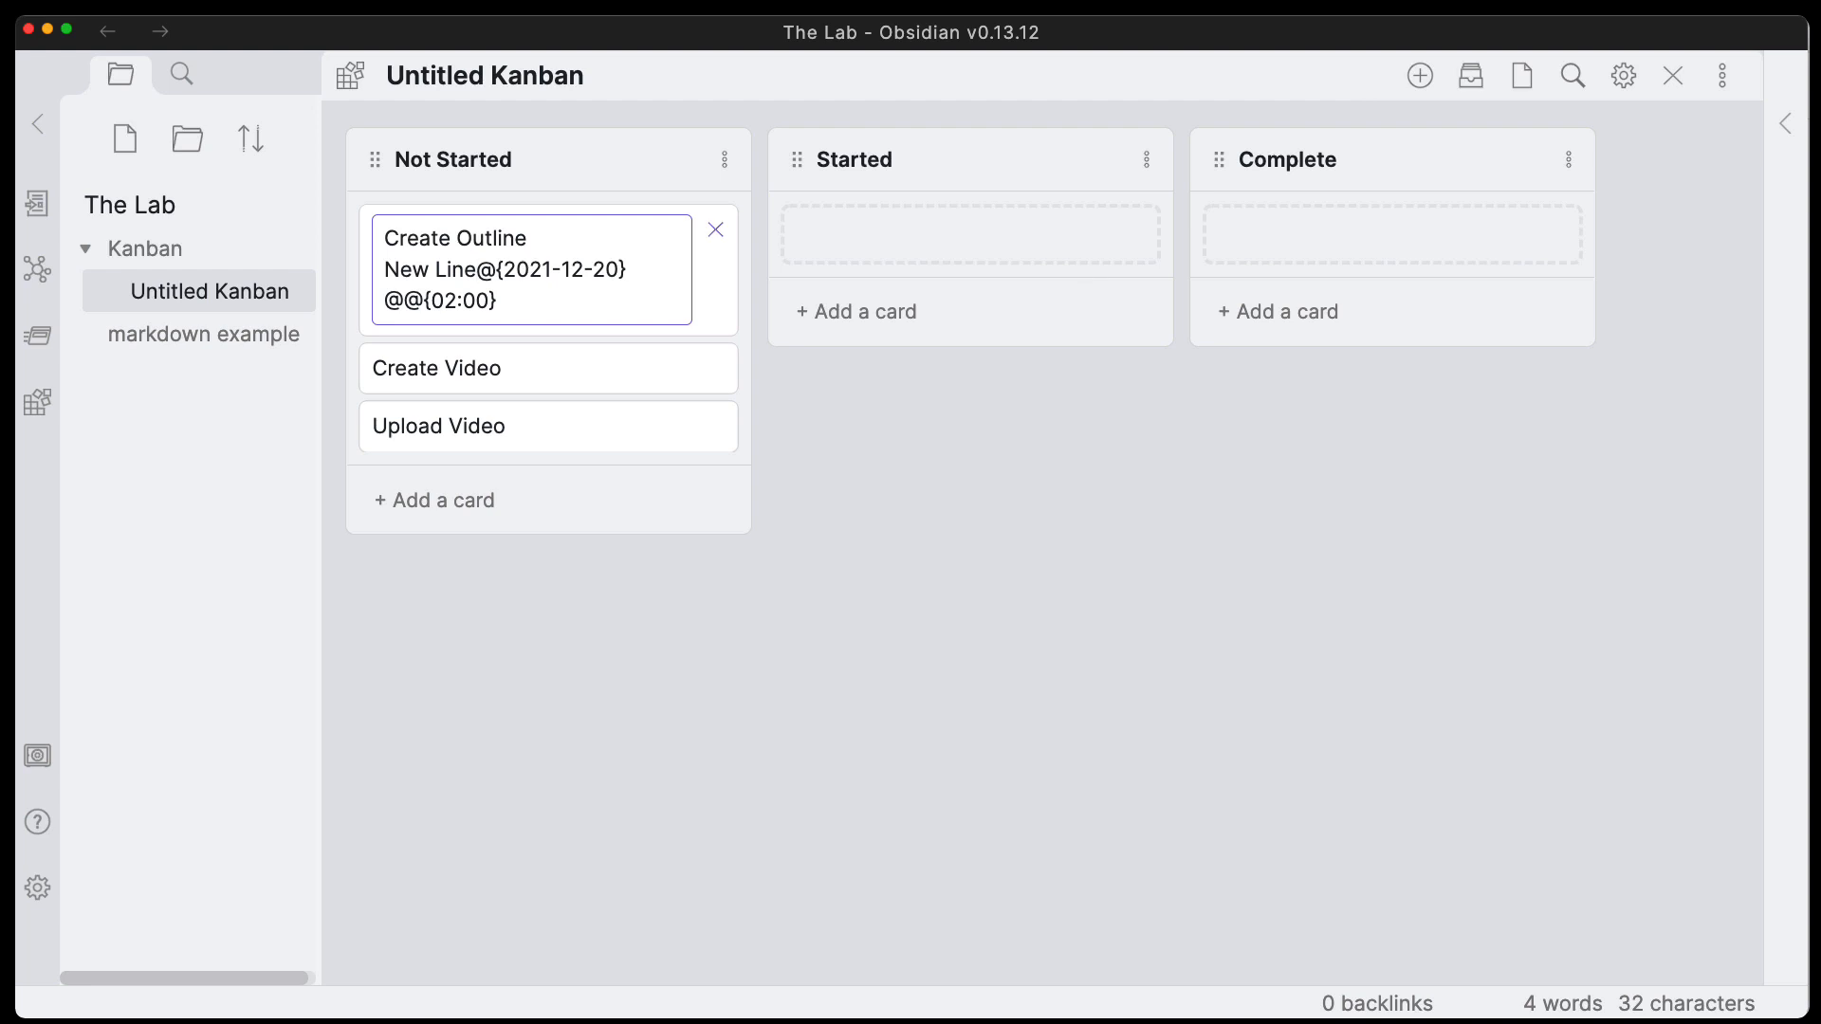
key("shift+Return")
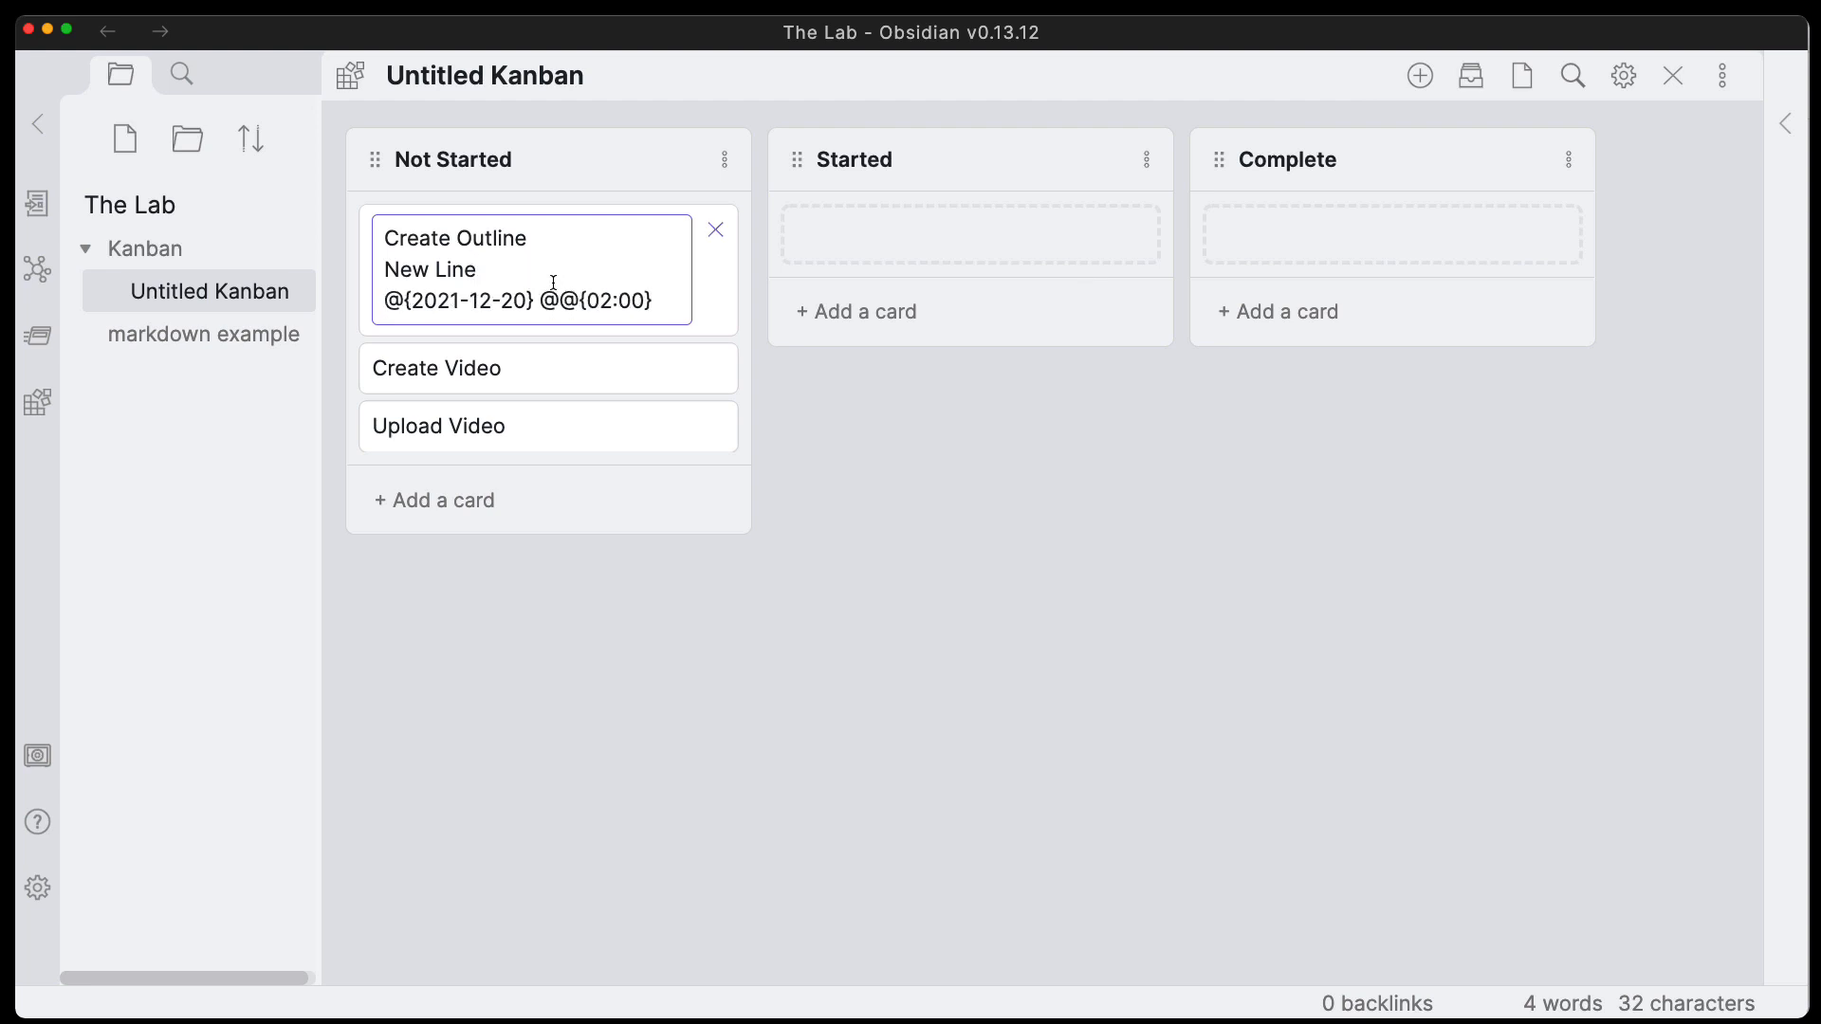
key("Return")
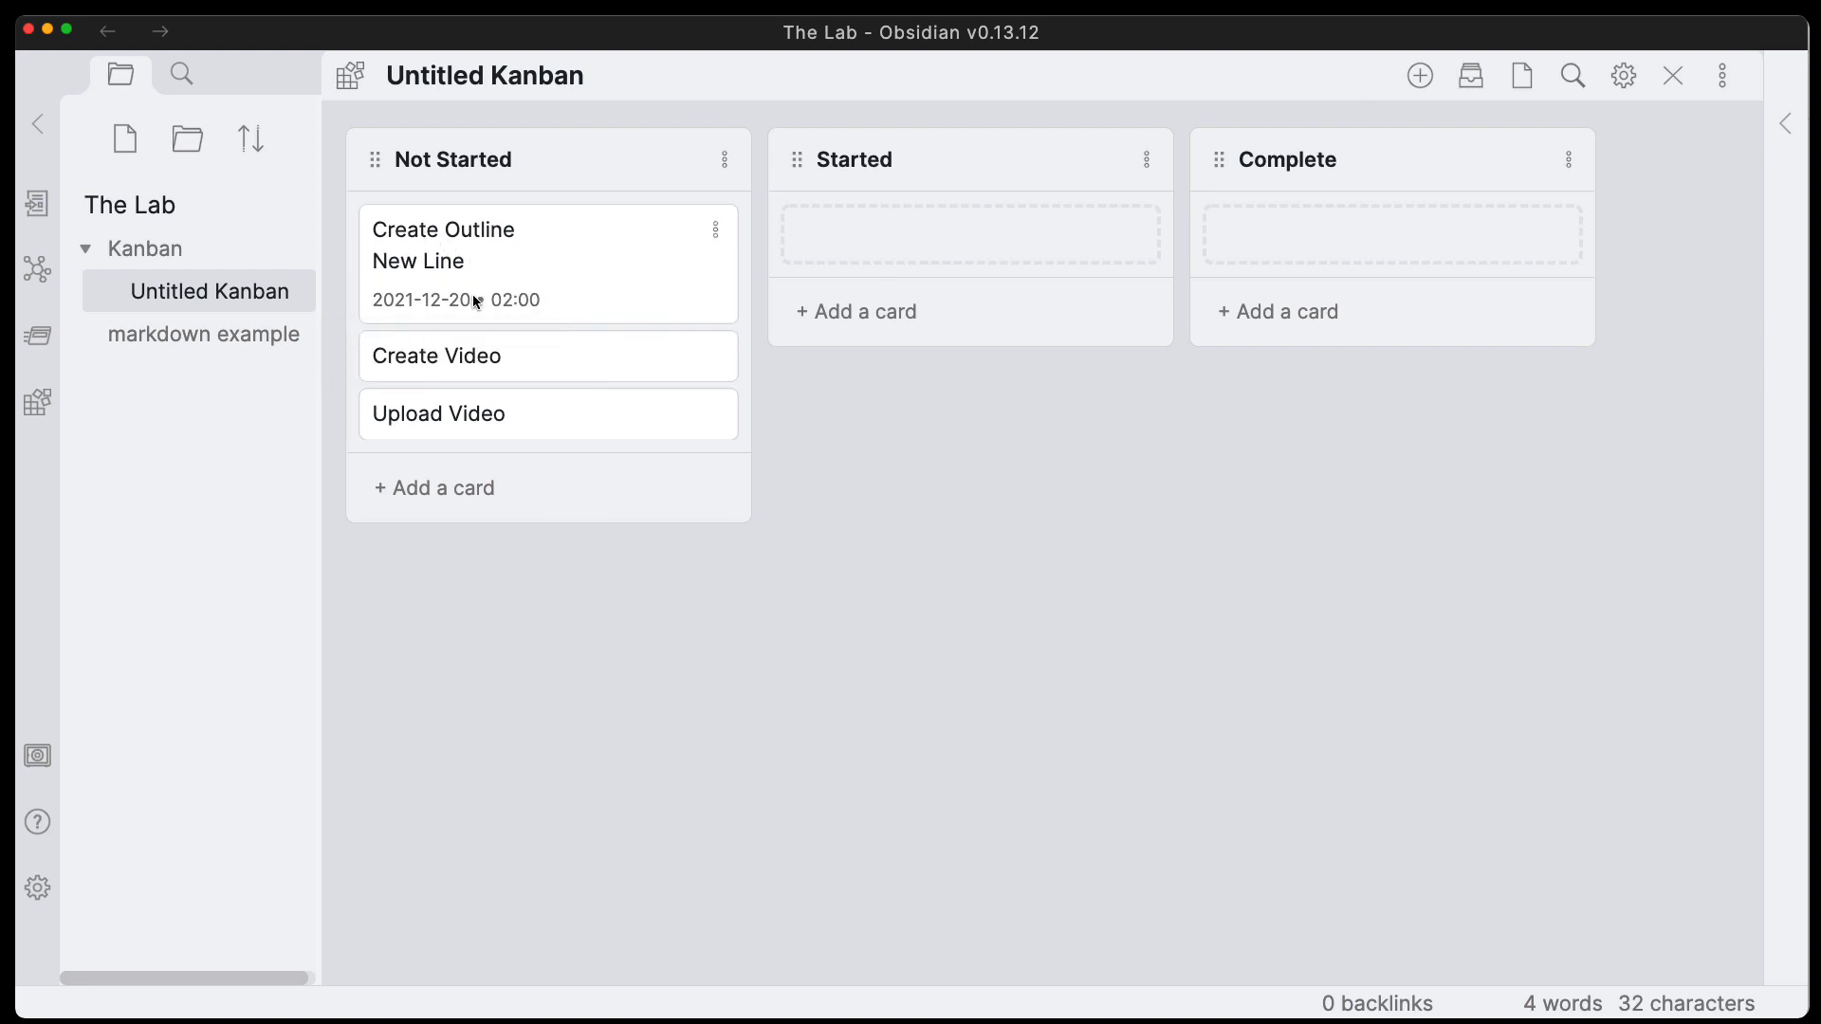
Remove the line break before the date in the Create Outline card's text so the date directly follows New Line.
left_click(716, 229)
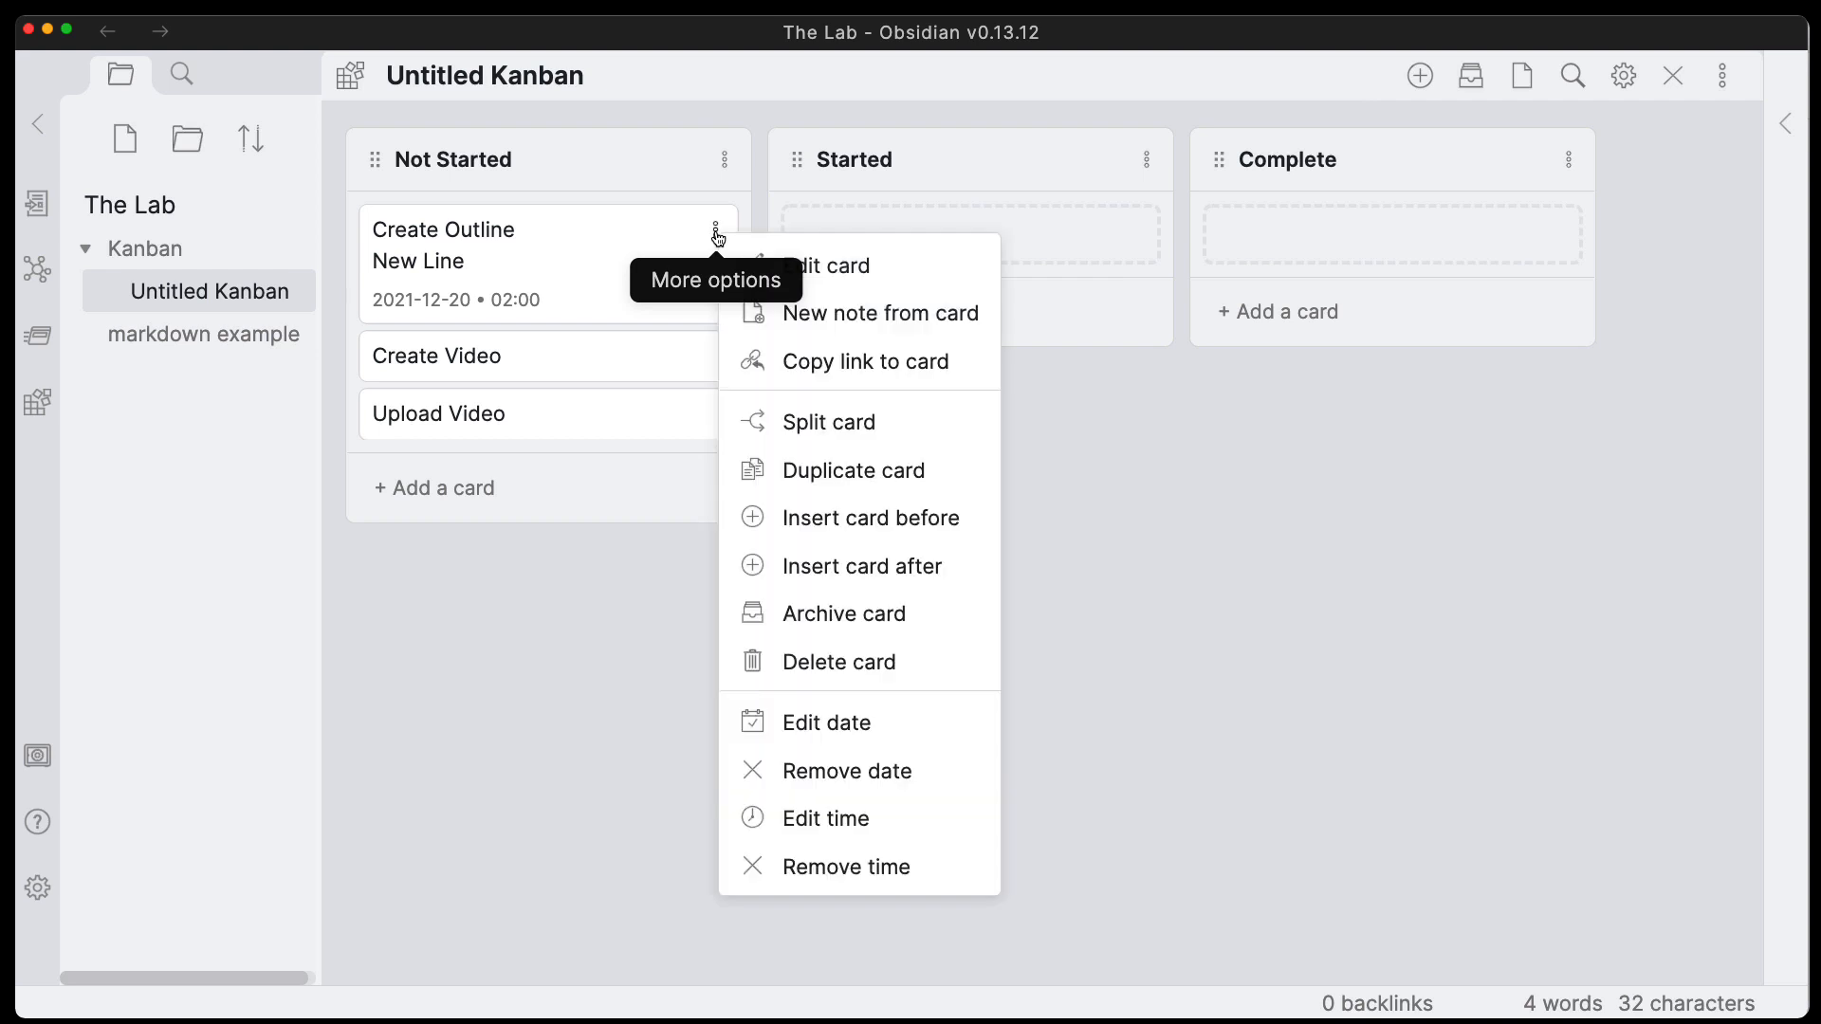
left_click(768, 265)
left_click(380, 301)
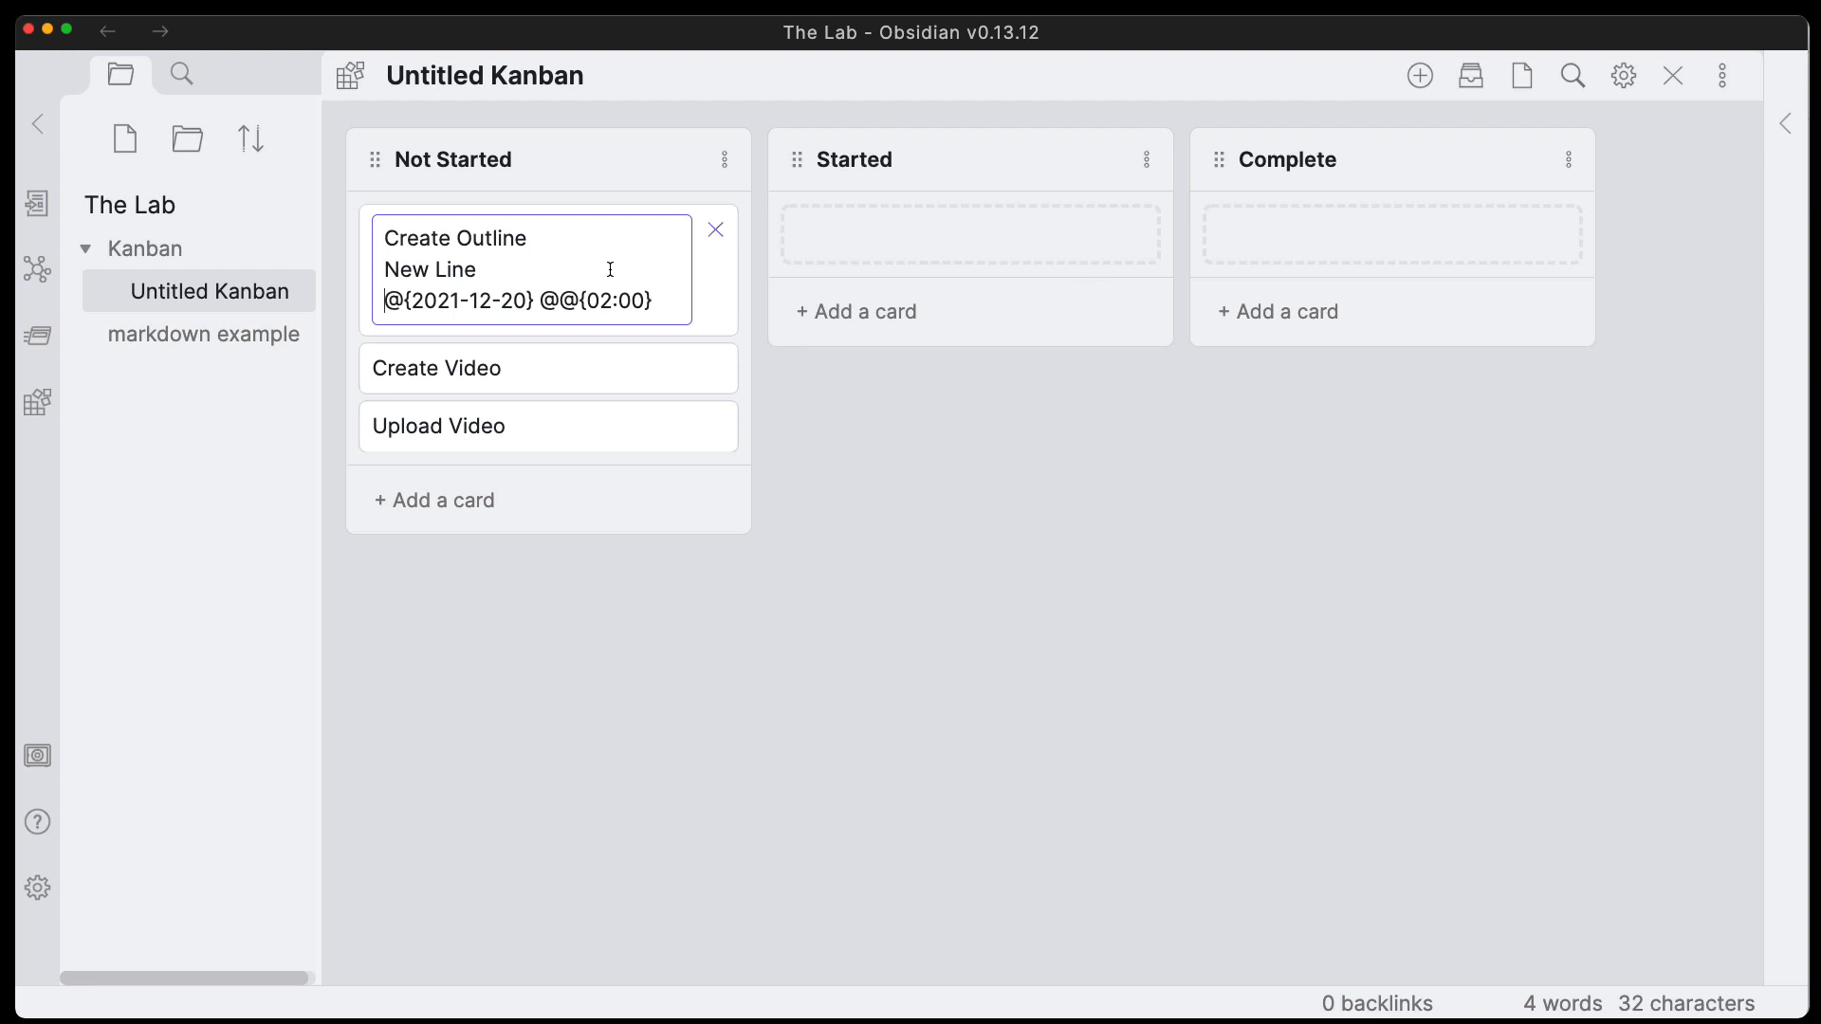
key("BackSpace")
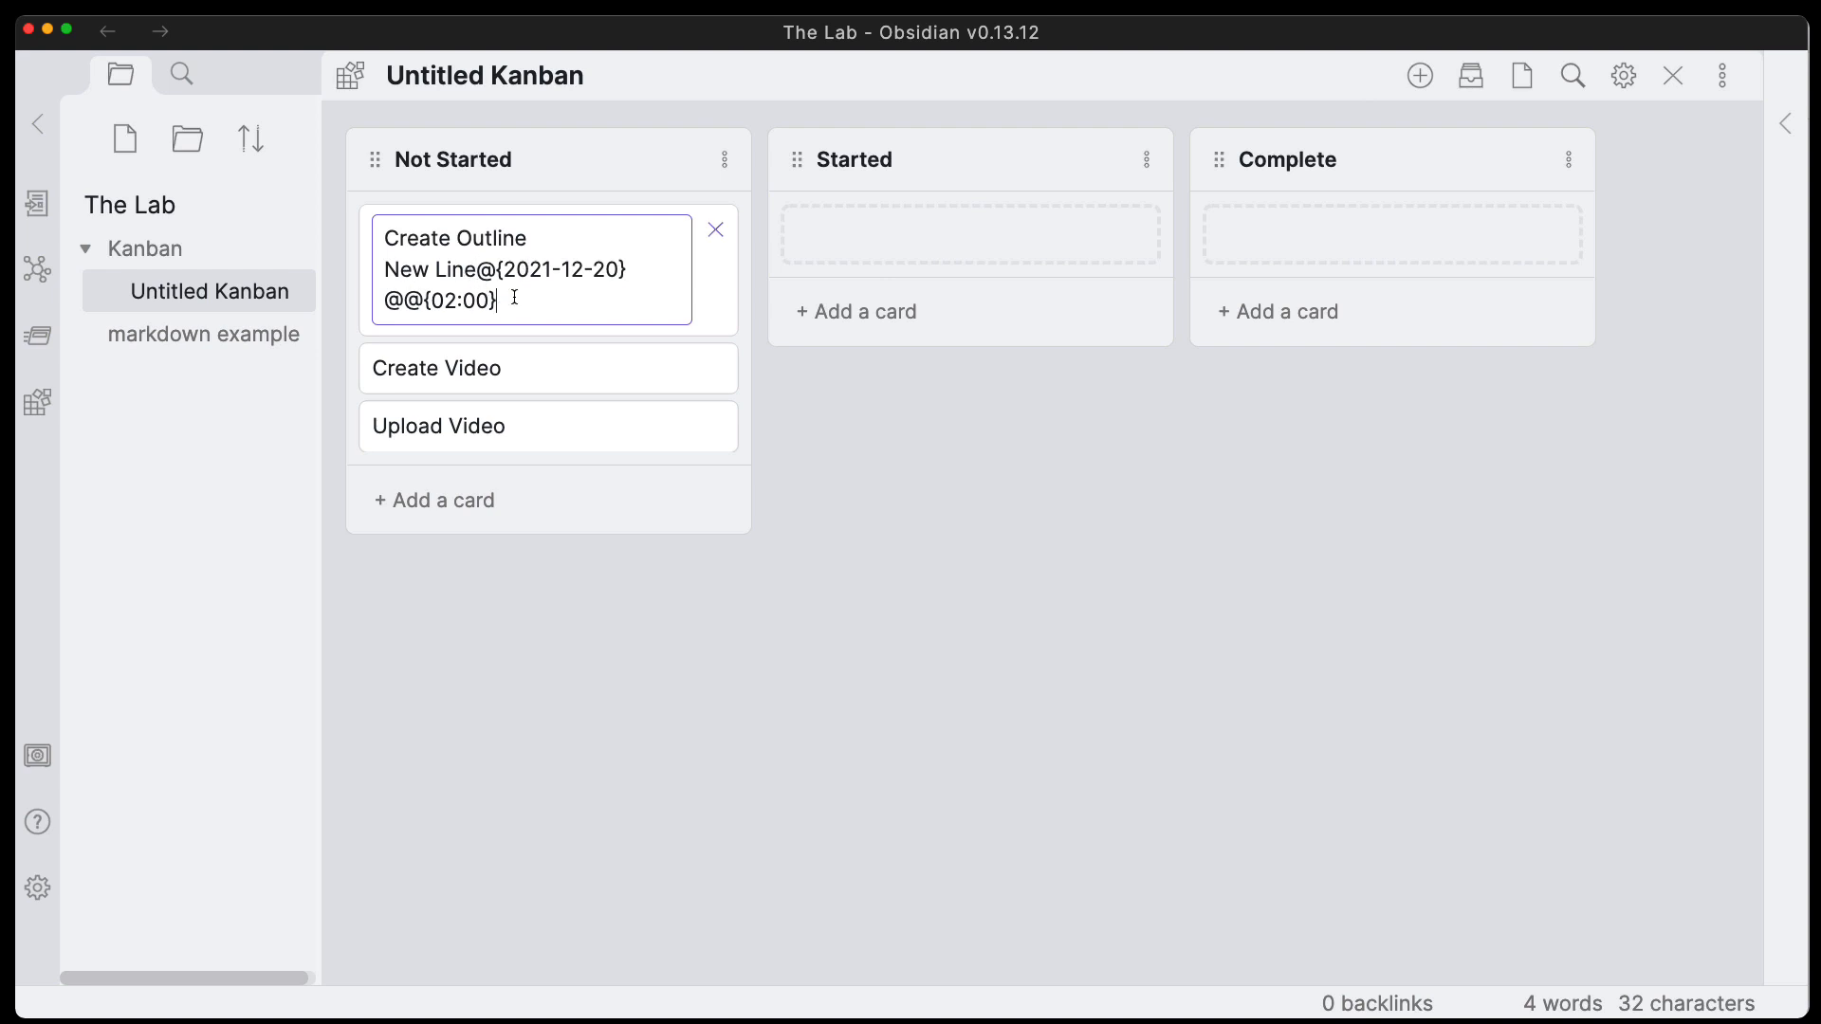
key("Return")
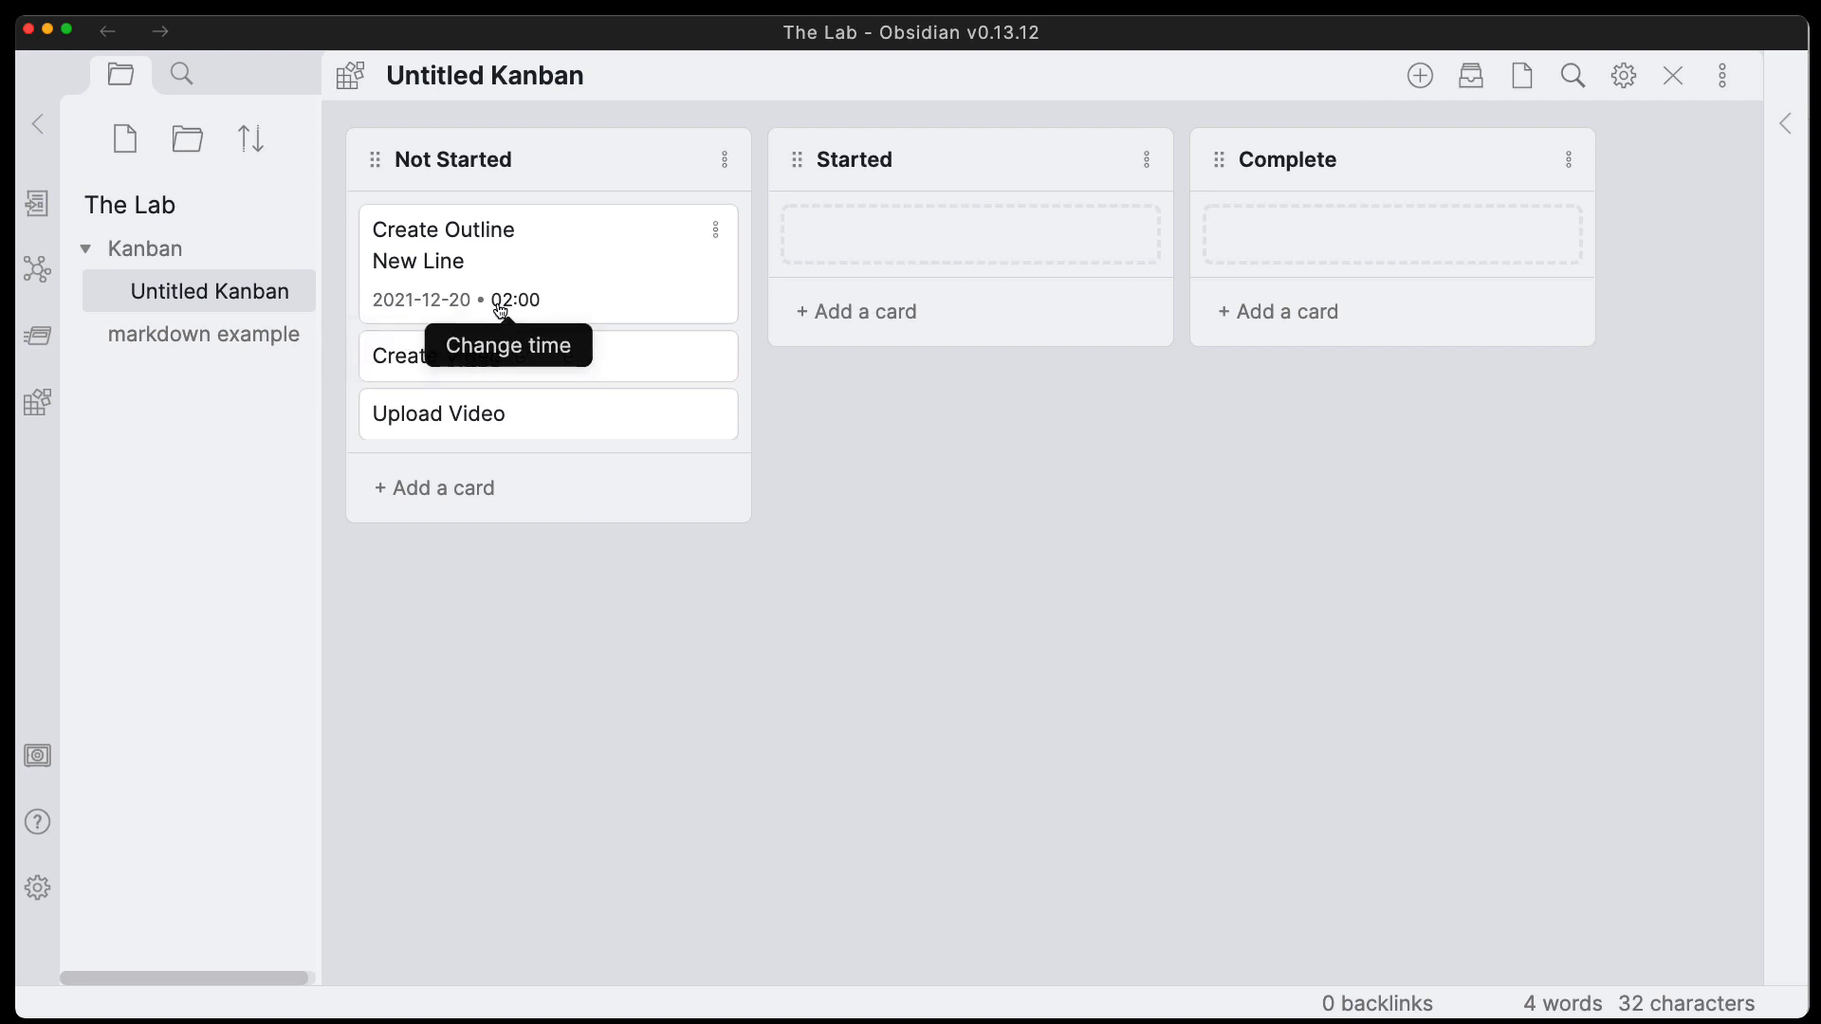
Examine the date calendar and the time choices offered for the Create Outline card.
left_click(417, 301)
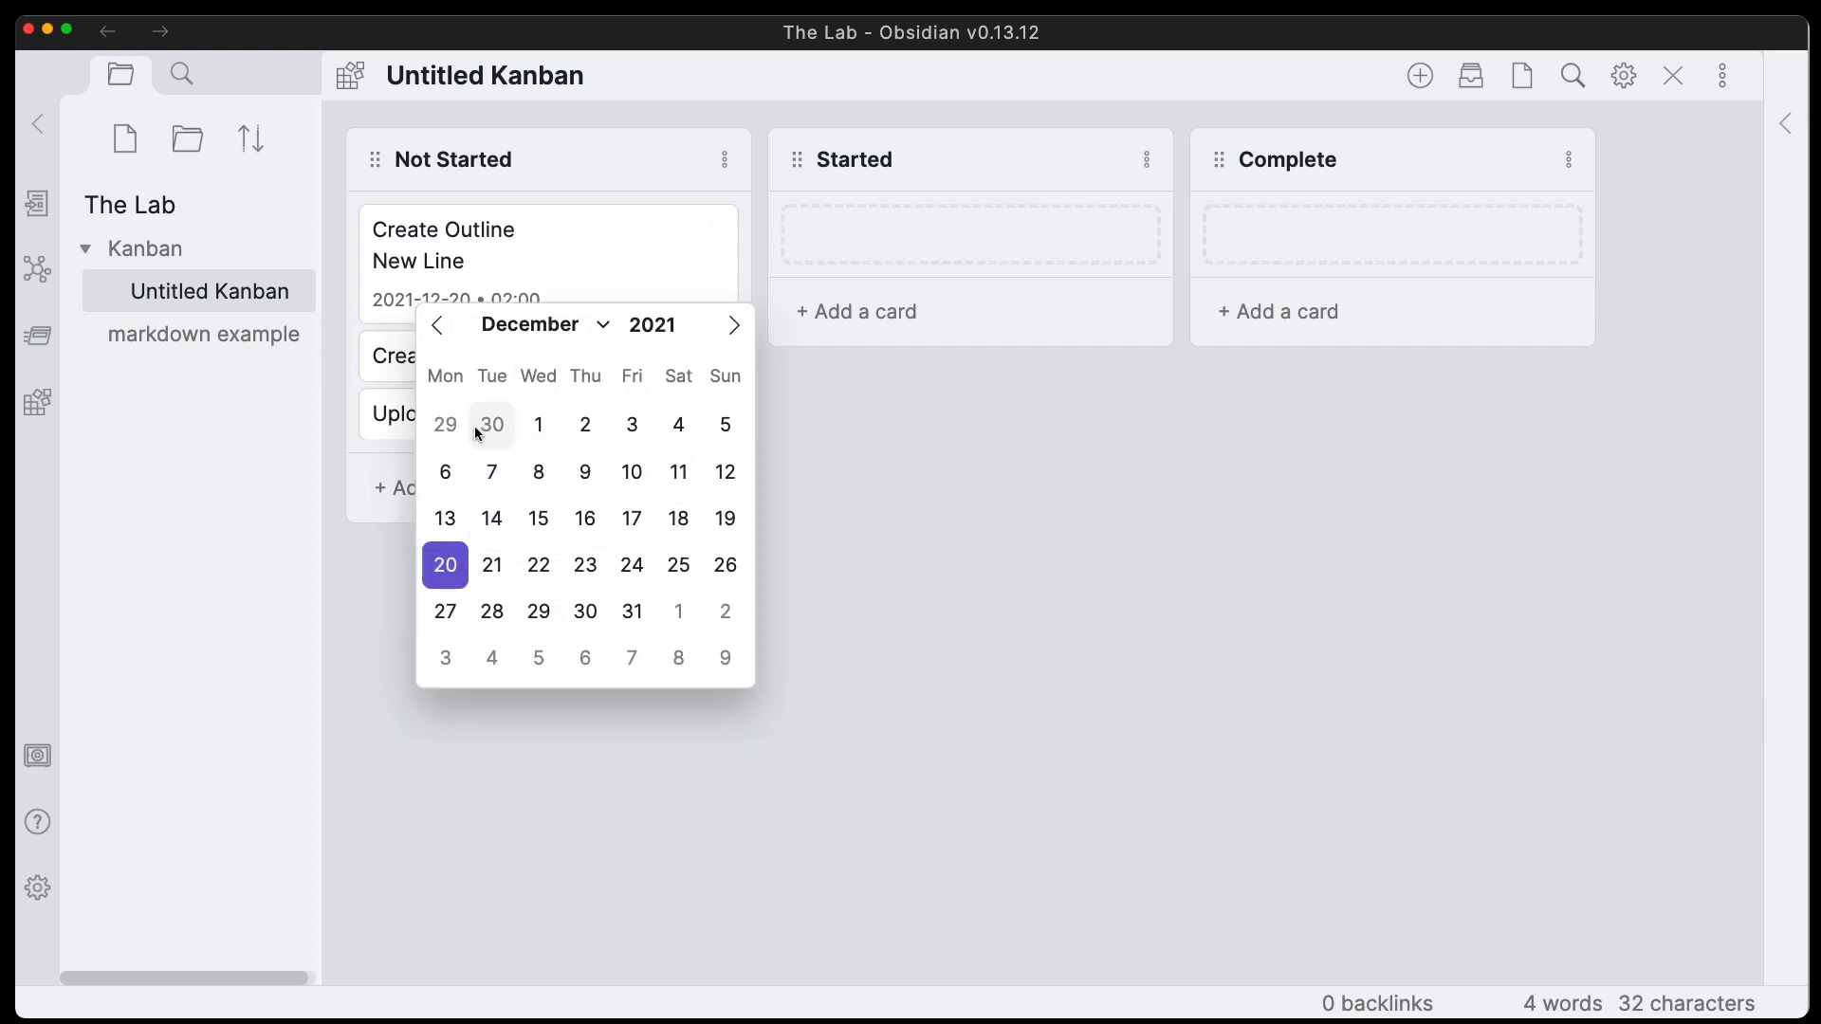
left_click(512, 299)
scroll(529, 305, "down", 2)
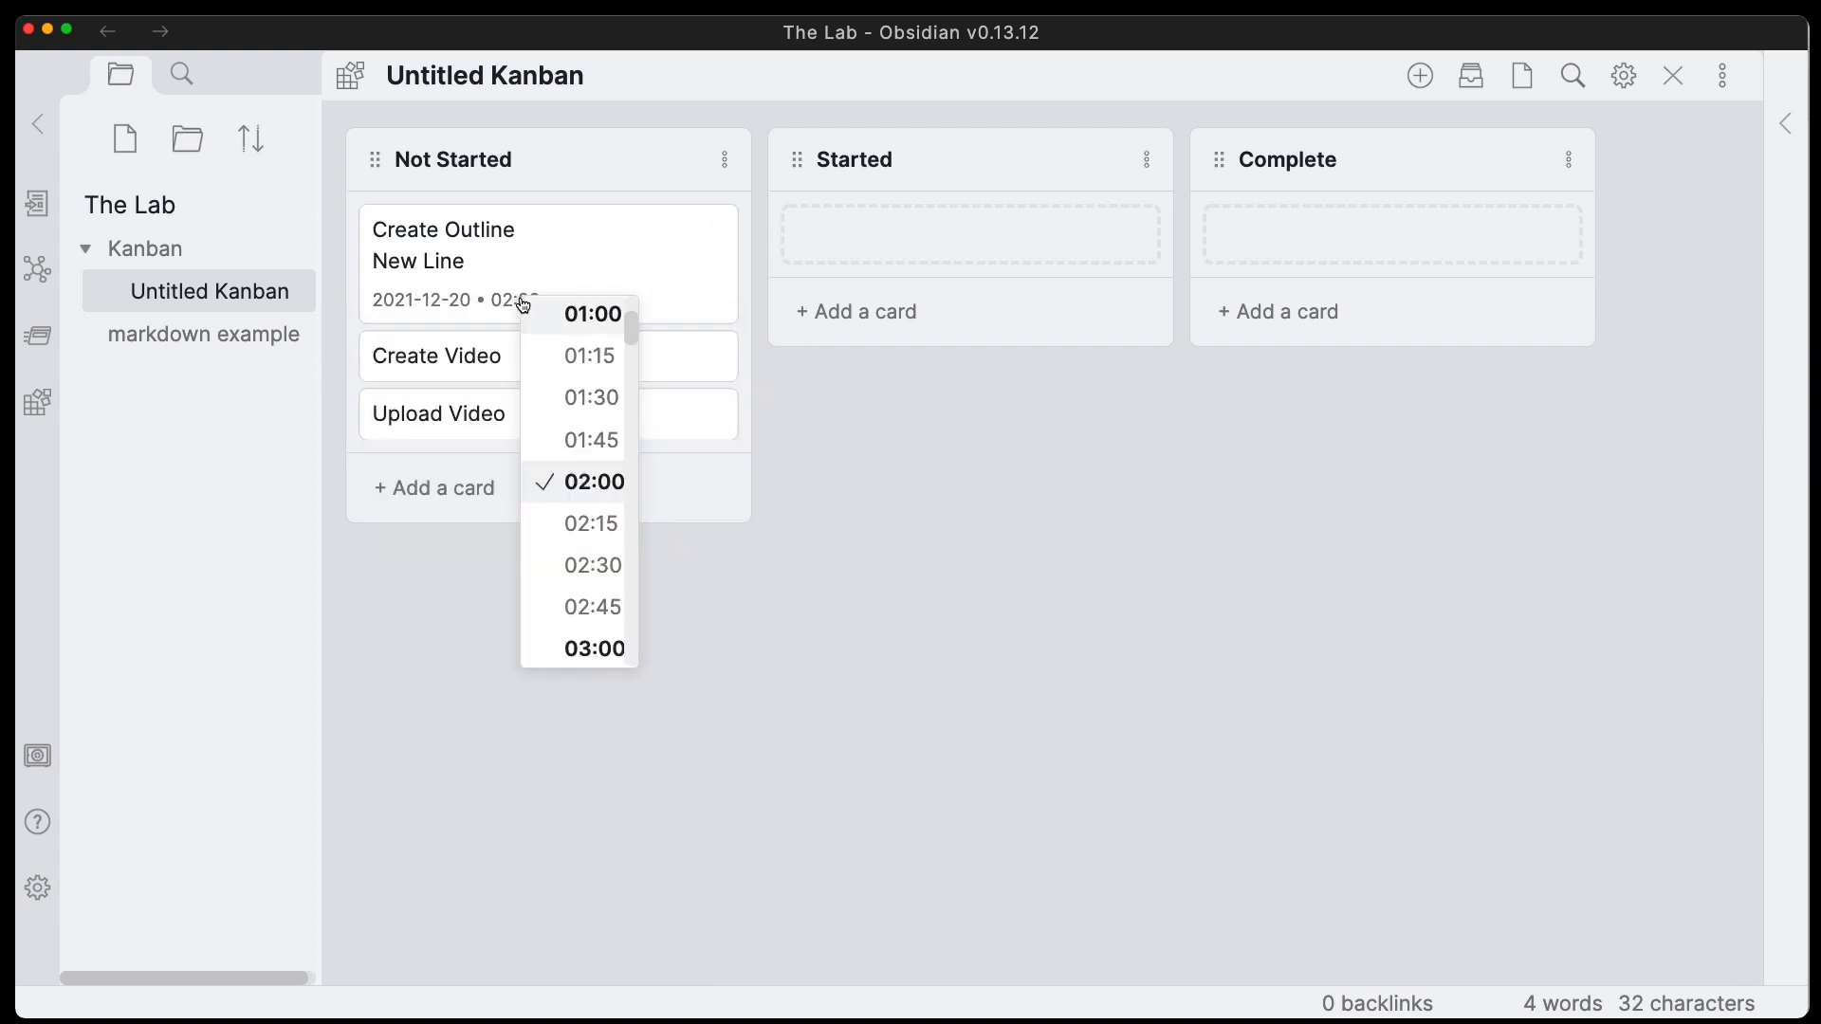
scroll(571, 519, "down", 2)
scroll(575, 520, "up", 1)
left_click(510, 341)
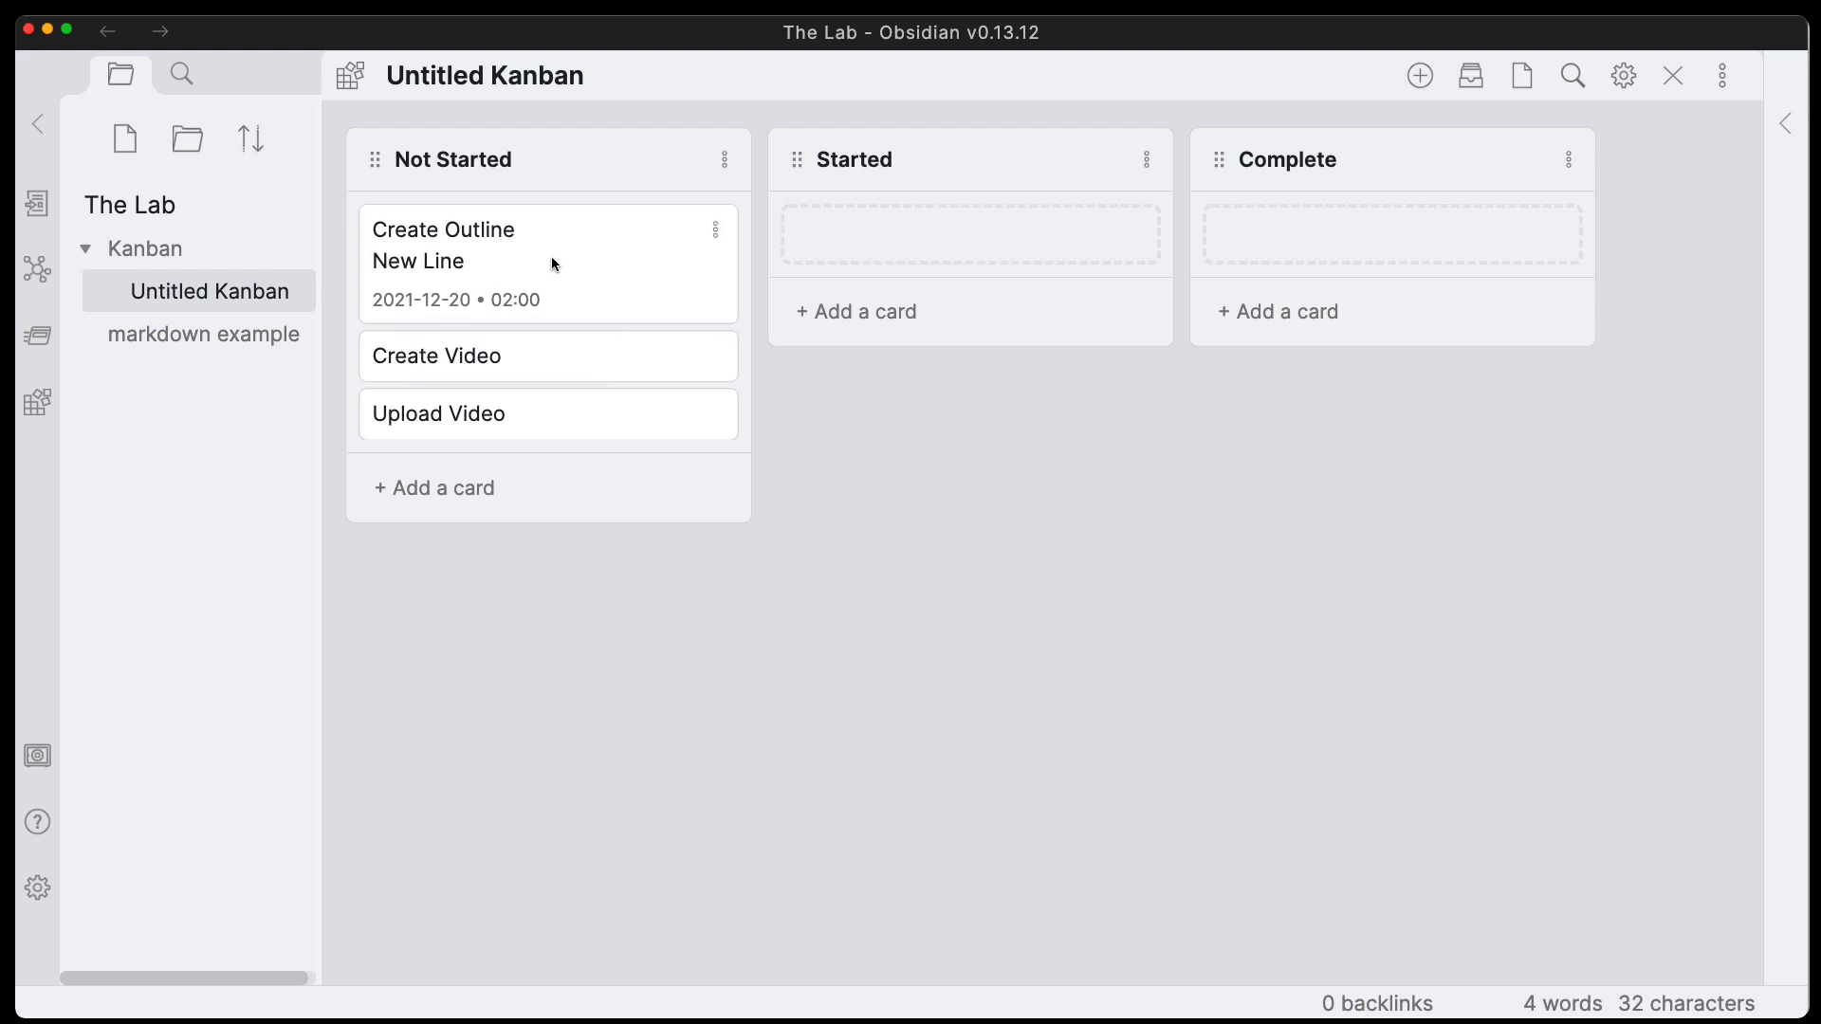
Move the Create Outline card to the Started list and set the Complete list to mark its cards as complete.
left_click_drag(616, 270, 834, 275)
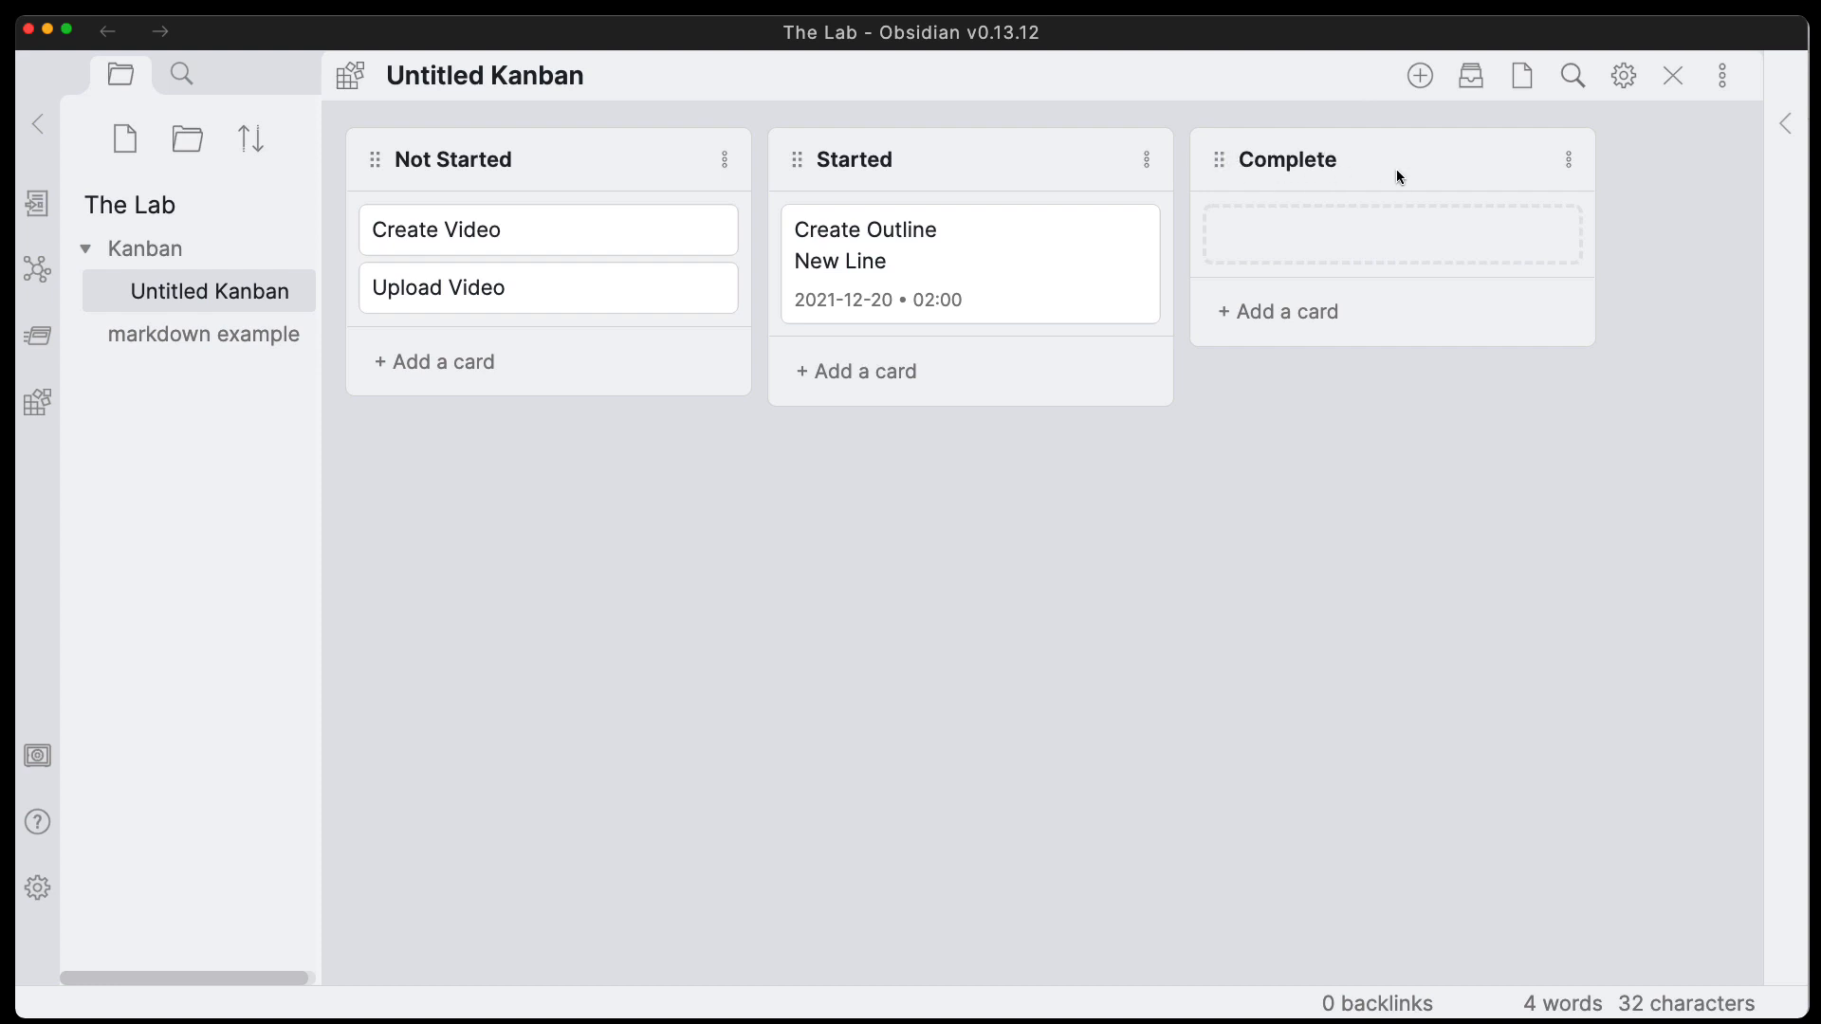
left_click(1568, 161)
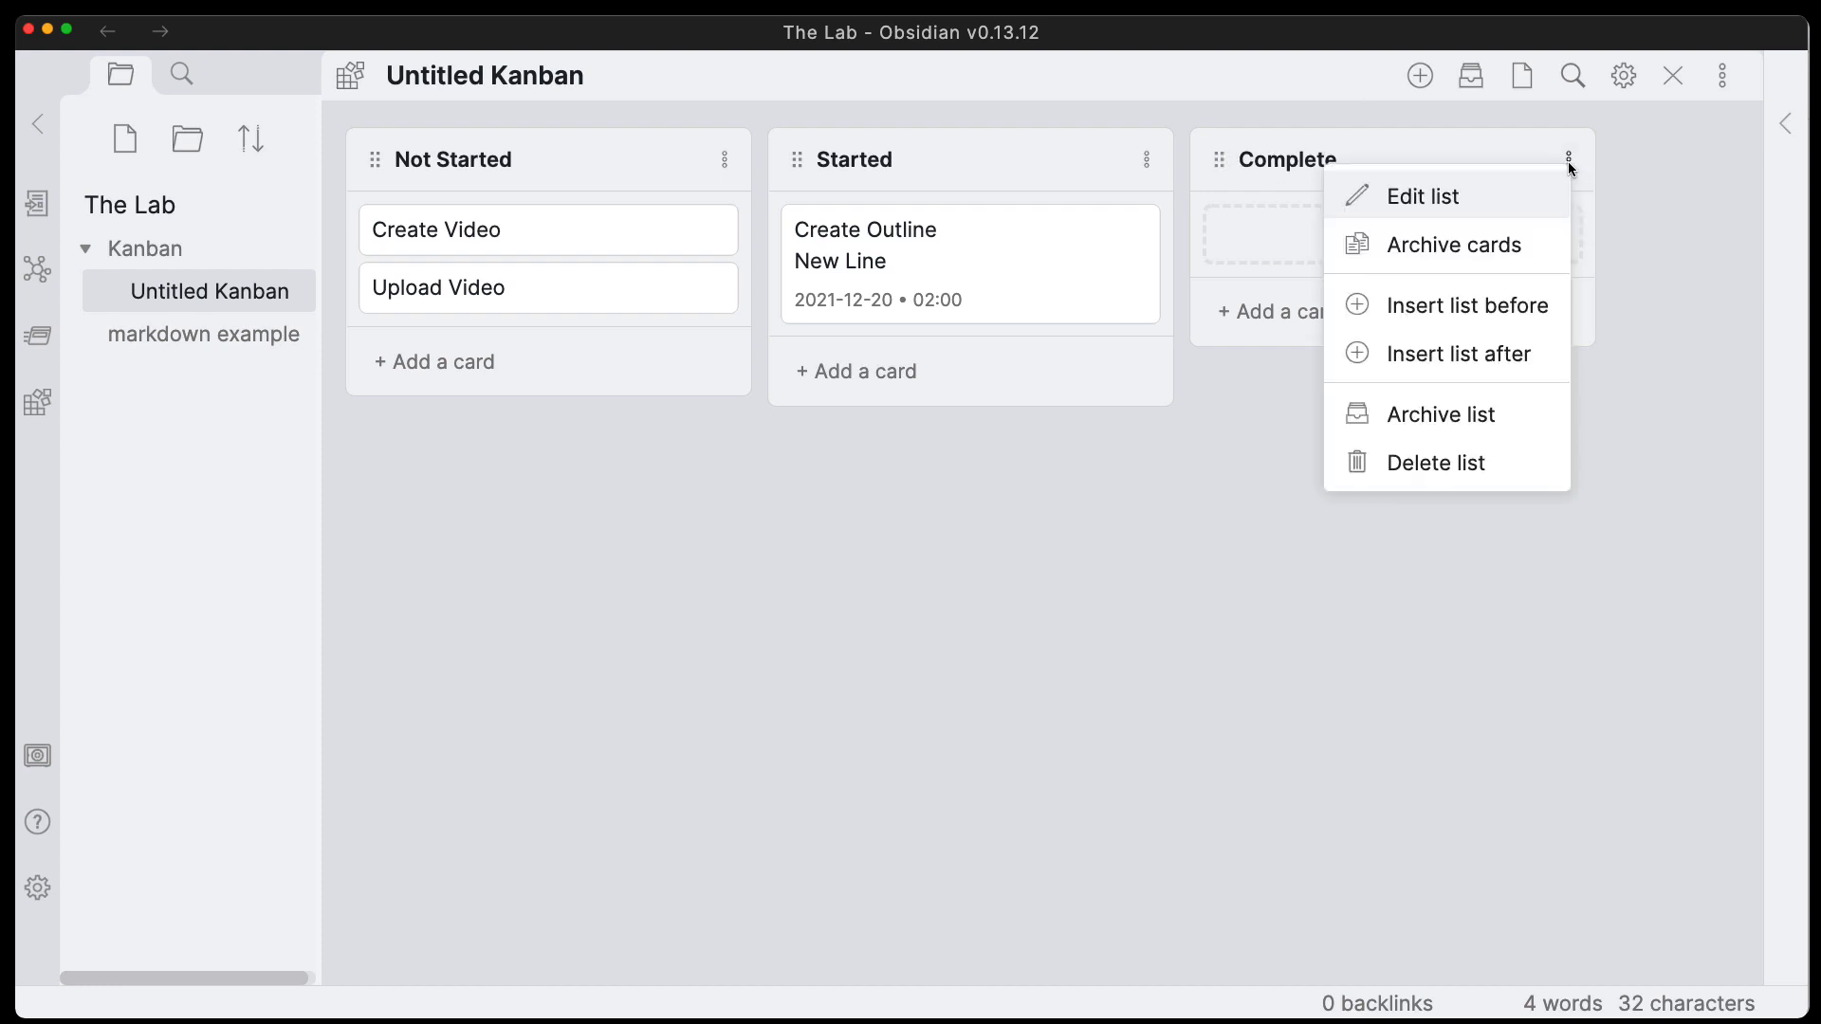
left_click(1481, 206)
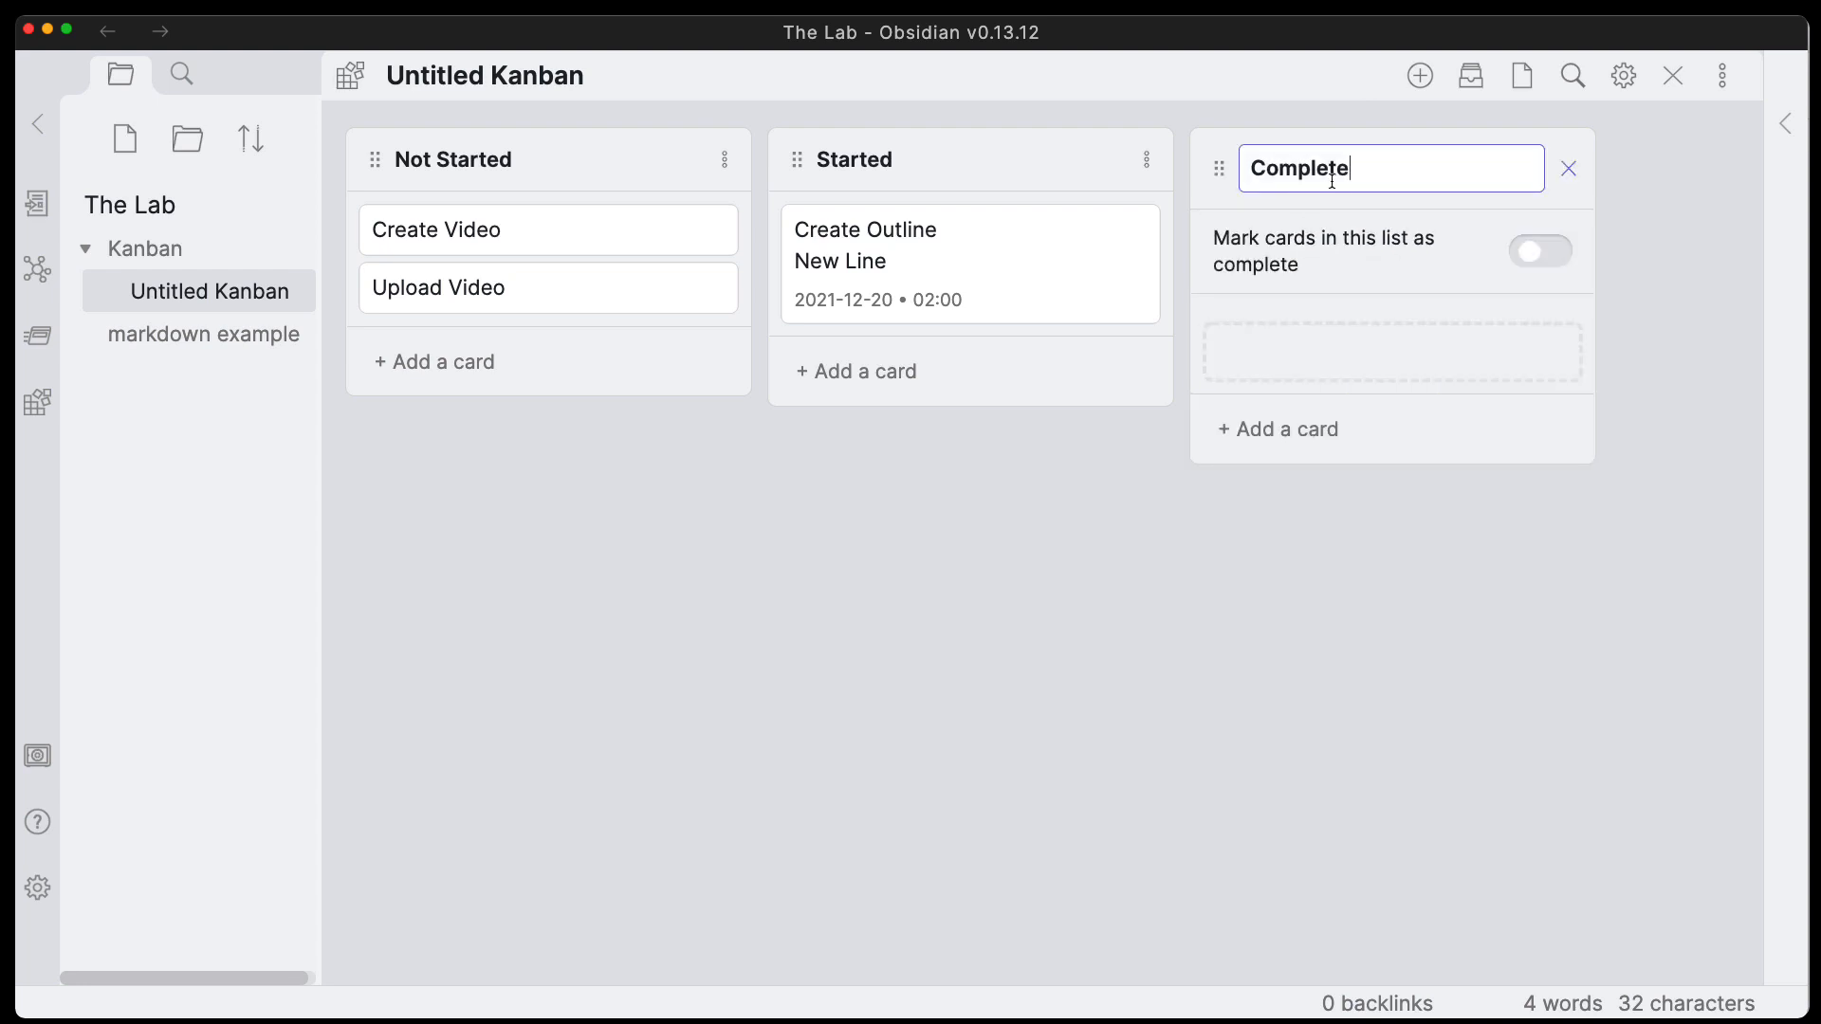
left_click(1539, 251)
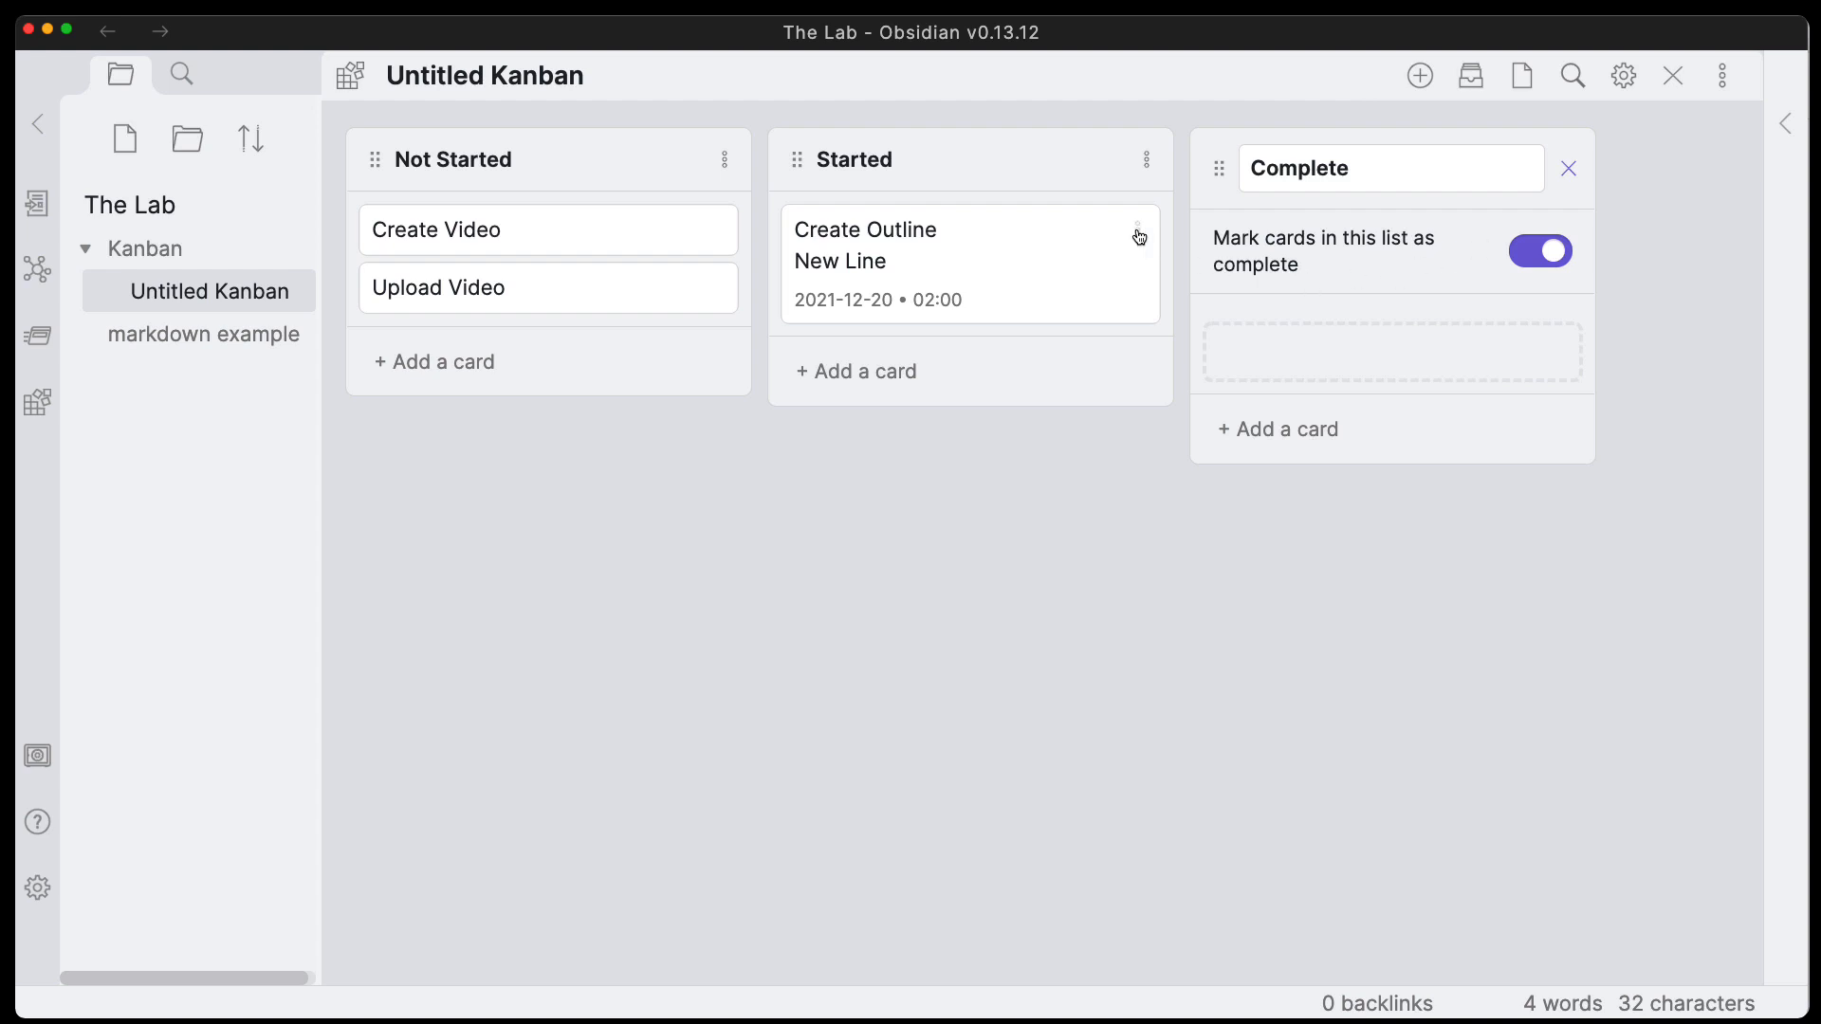
left_click(1389, 174)
key("Return")
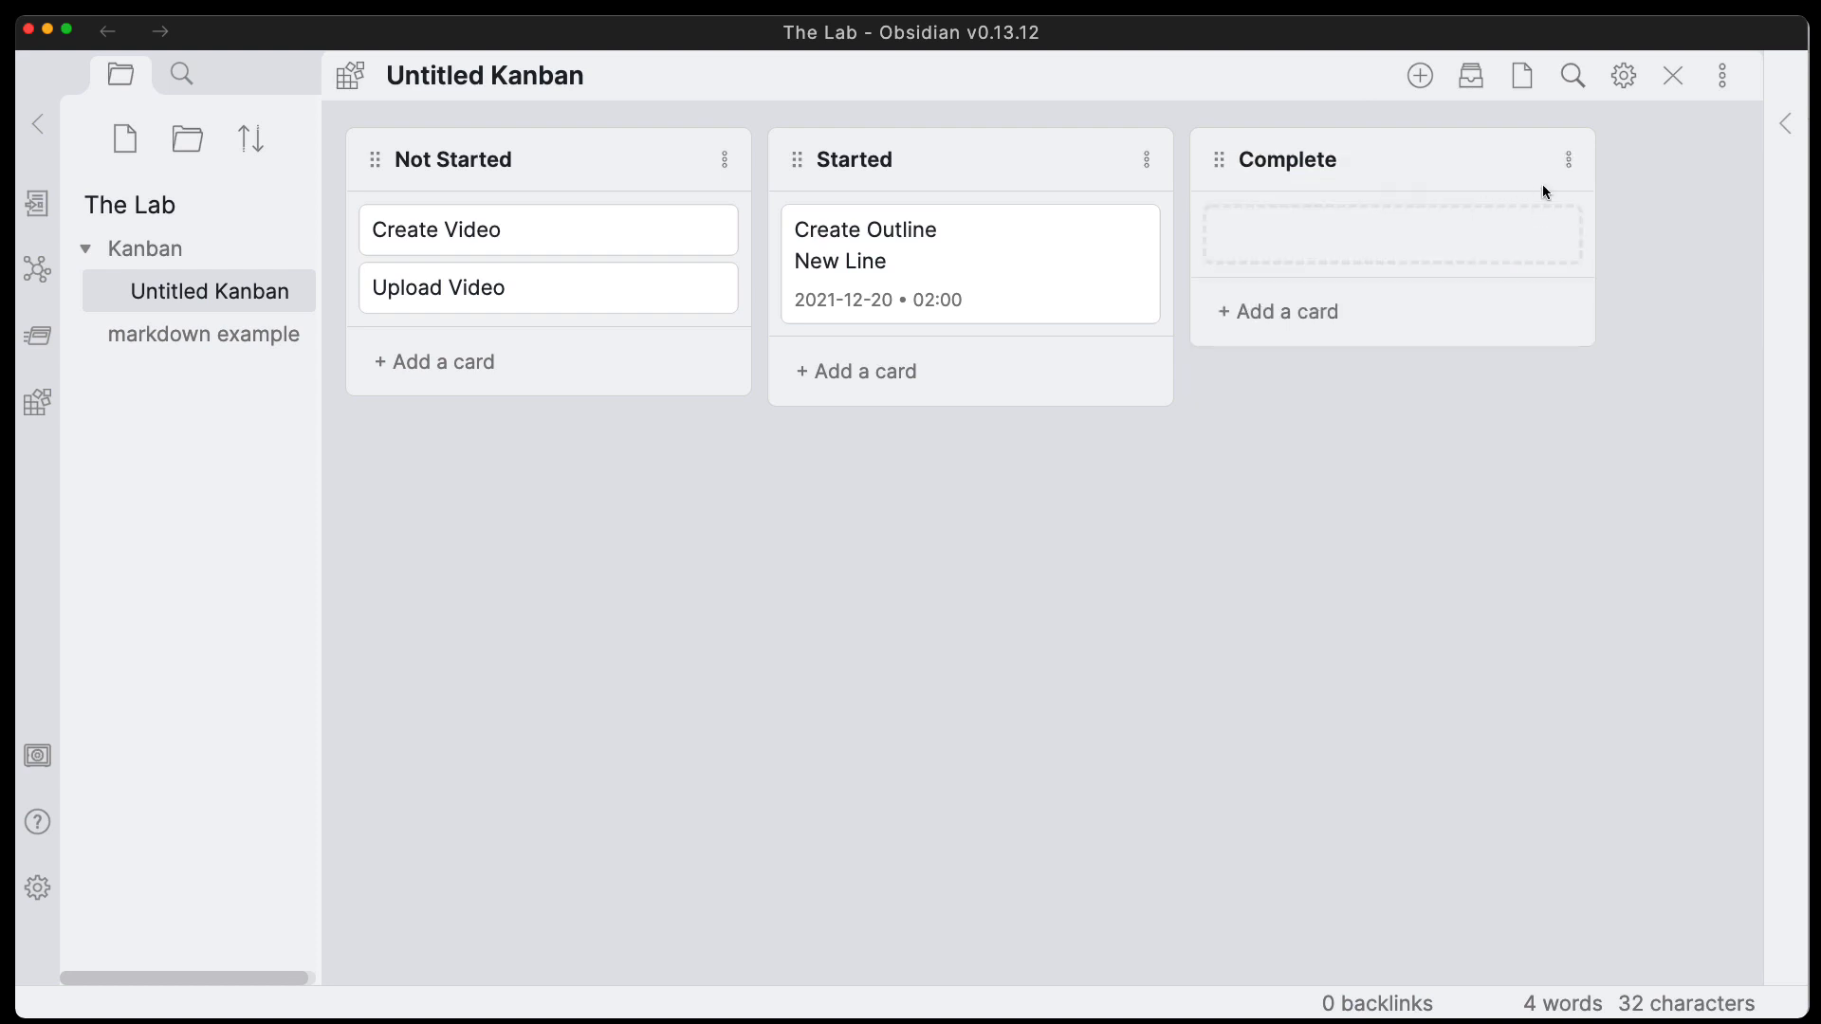
left_click(1570, 165)
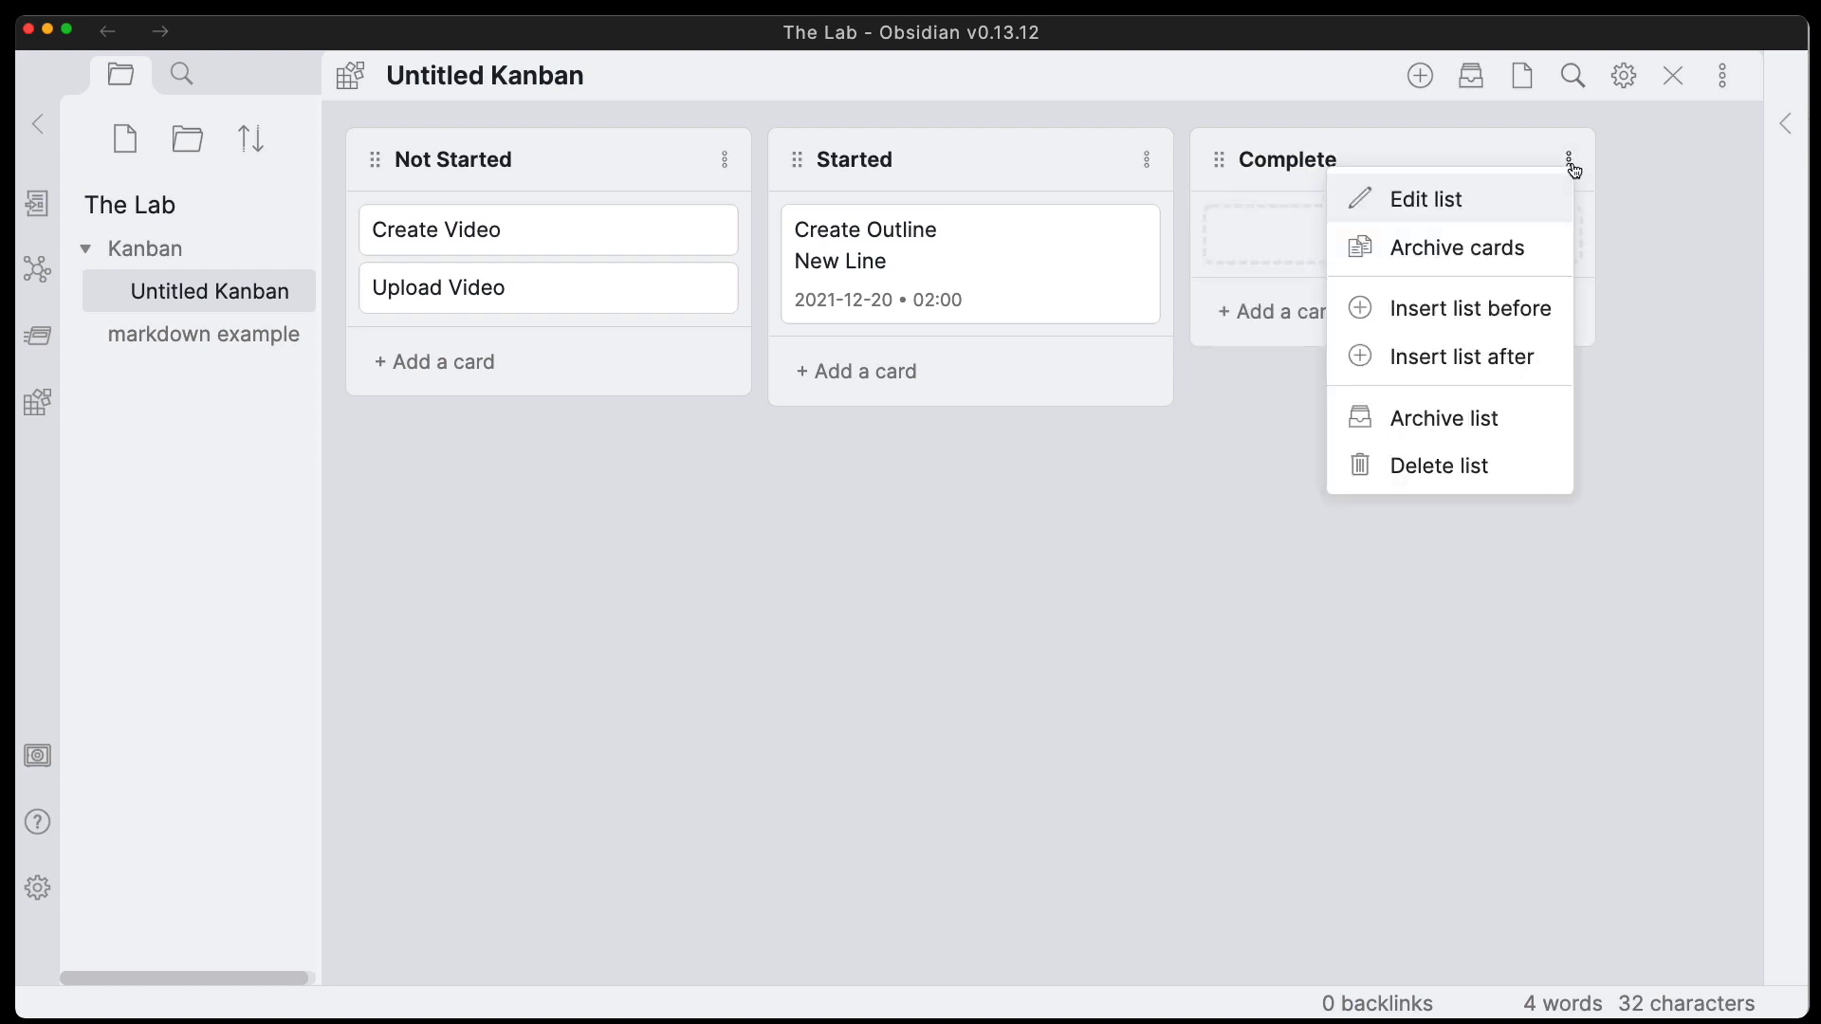
left_click(1519, 199)
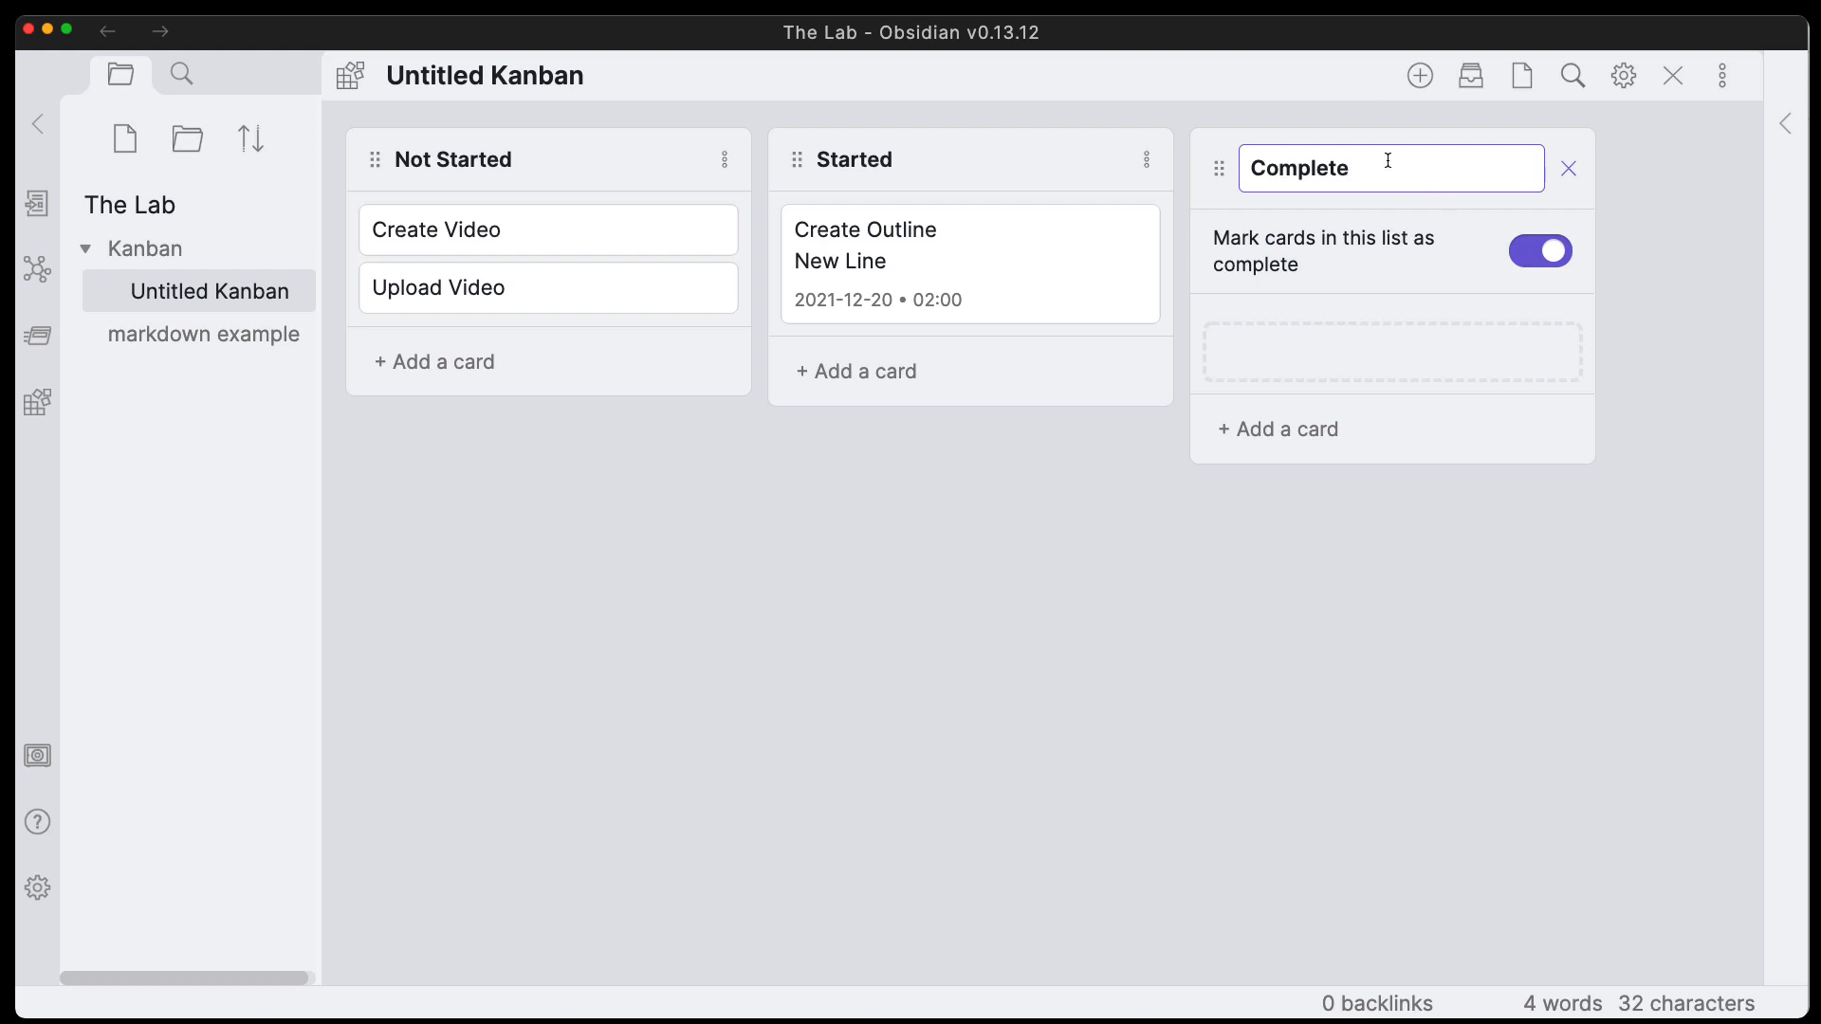
key("Return")
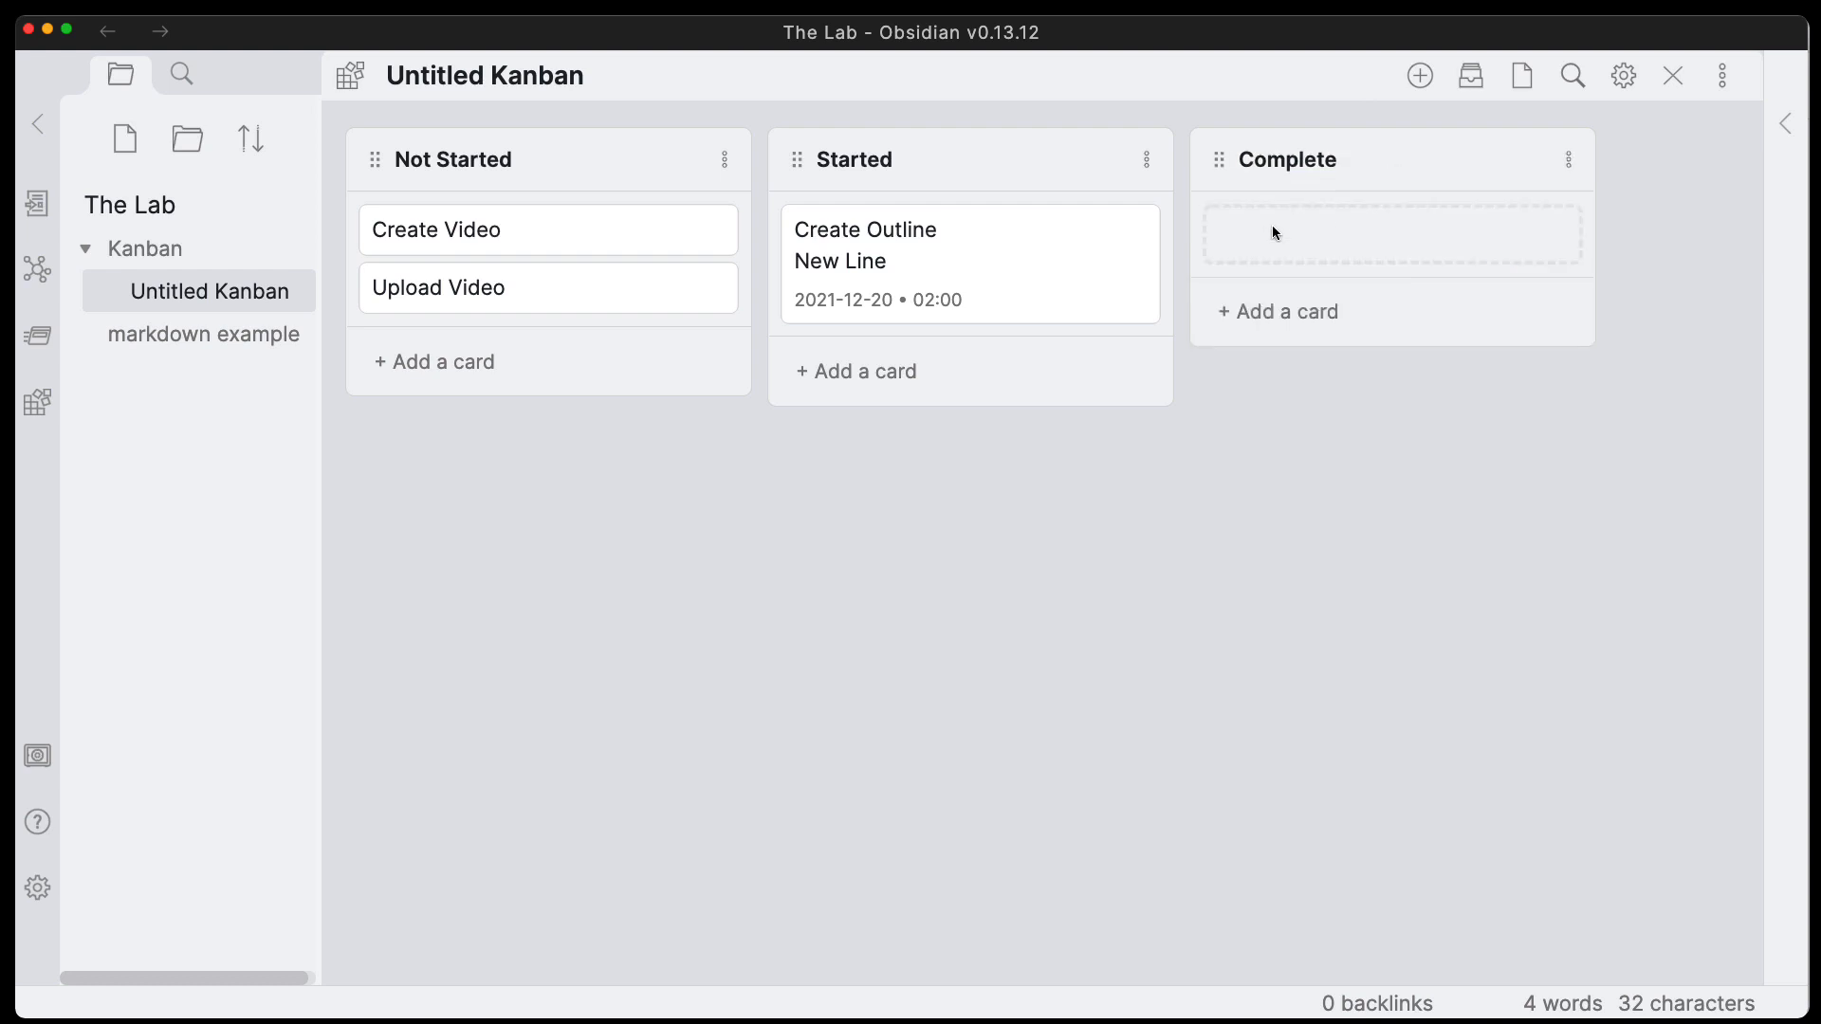
Move the Create Outline card to the Complete list and review the options available for the card.
left_click_drag(984, 266, 1265, 271)
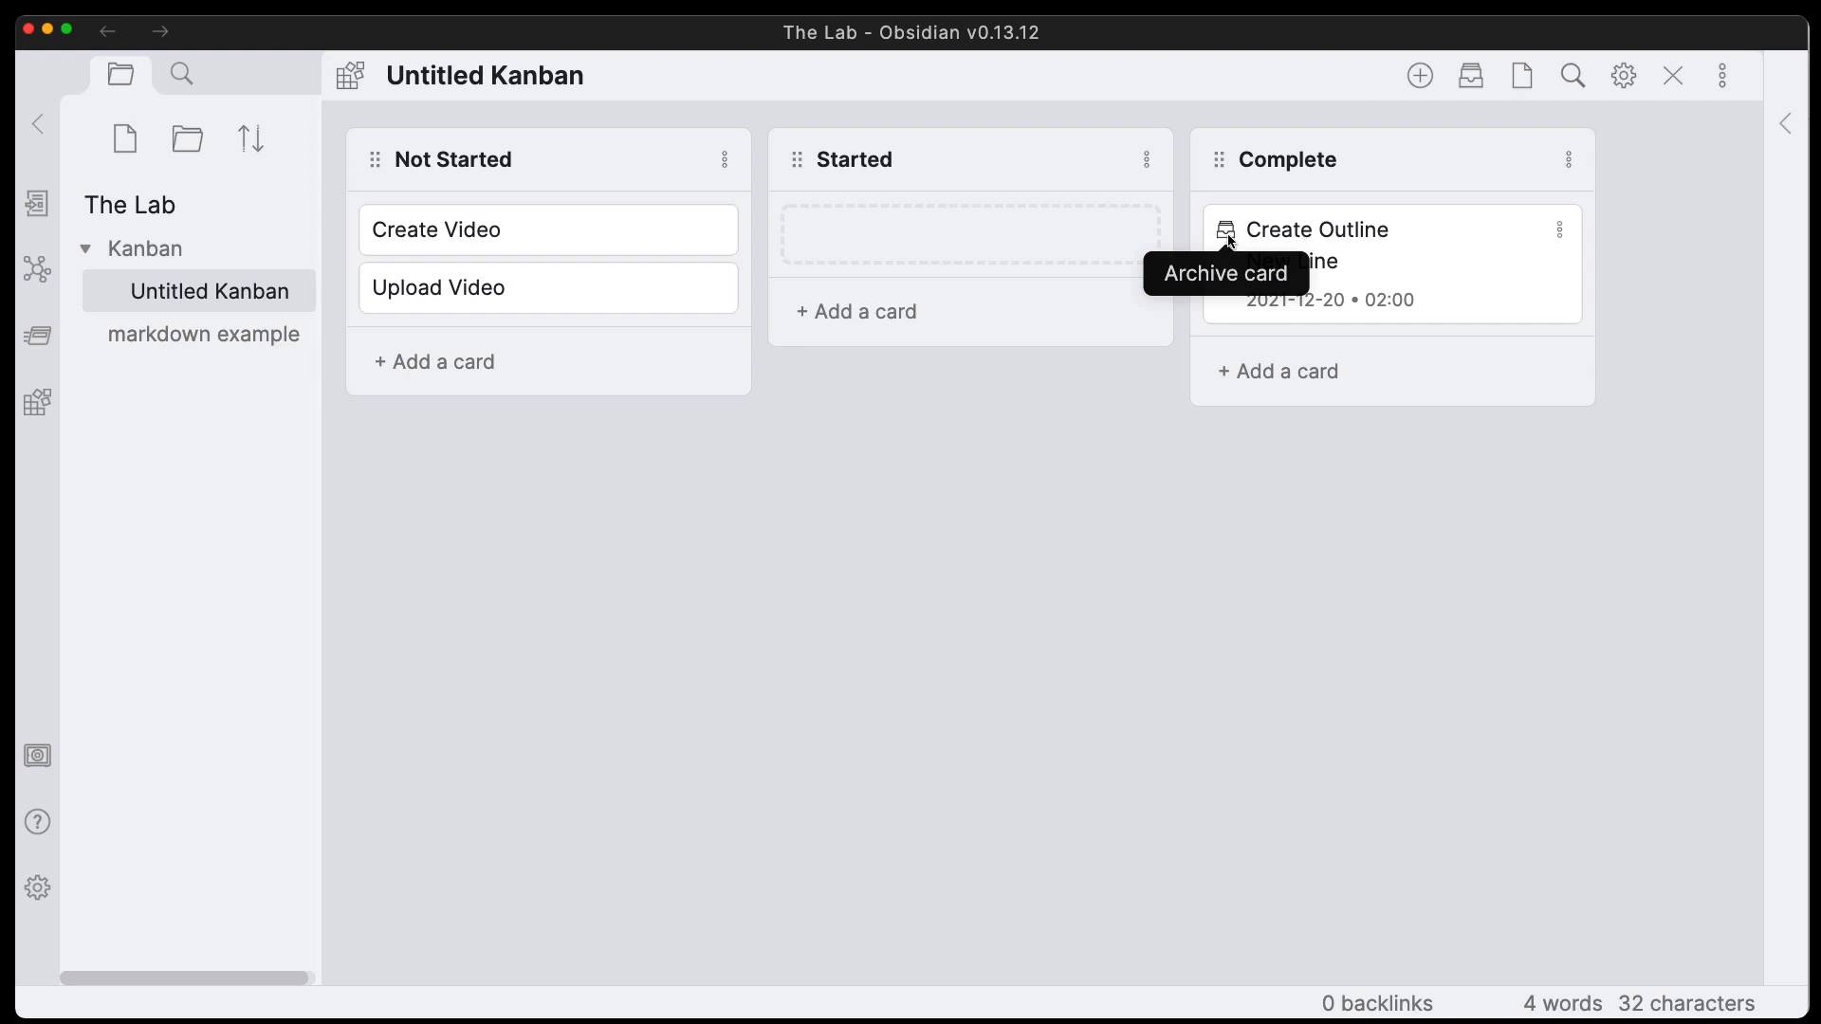
left_click(1560, 235)
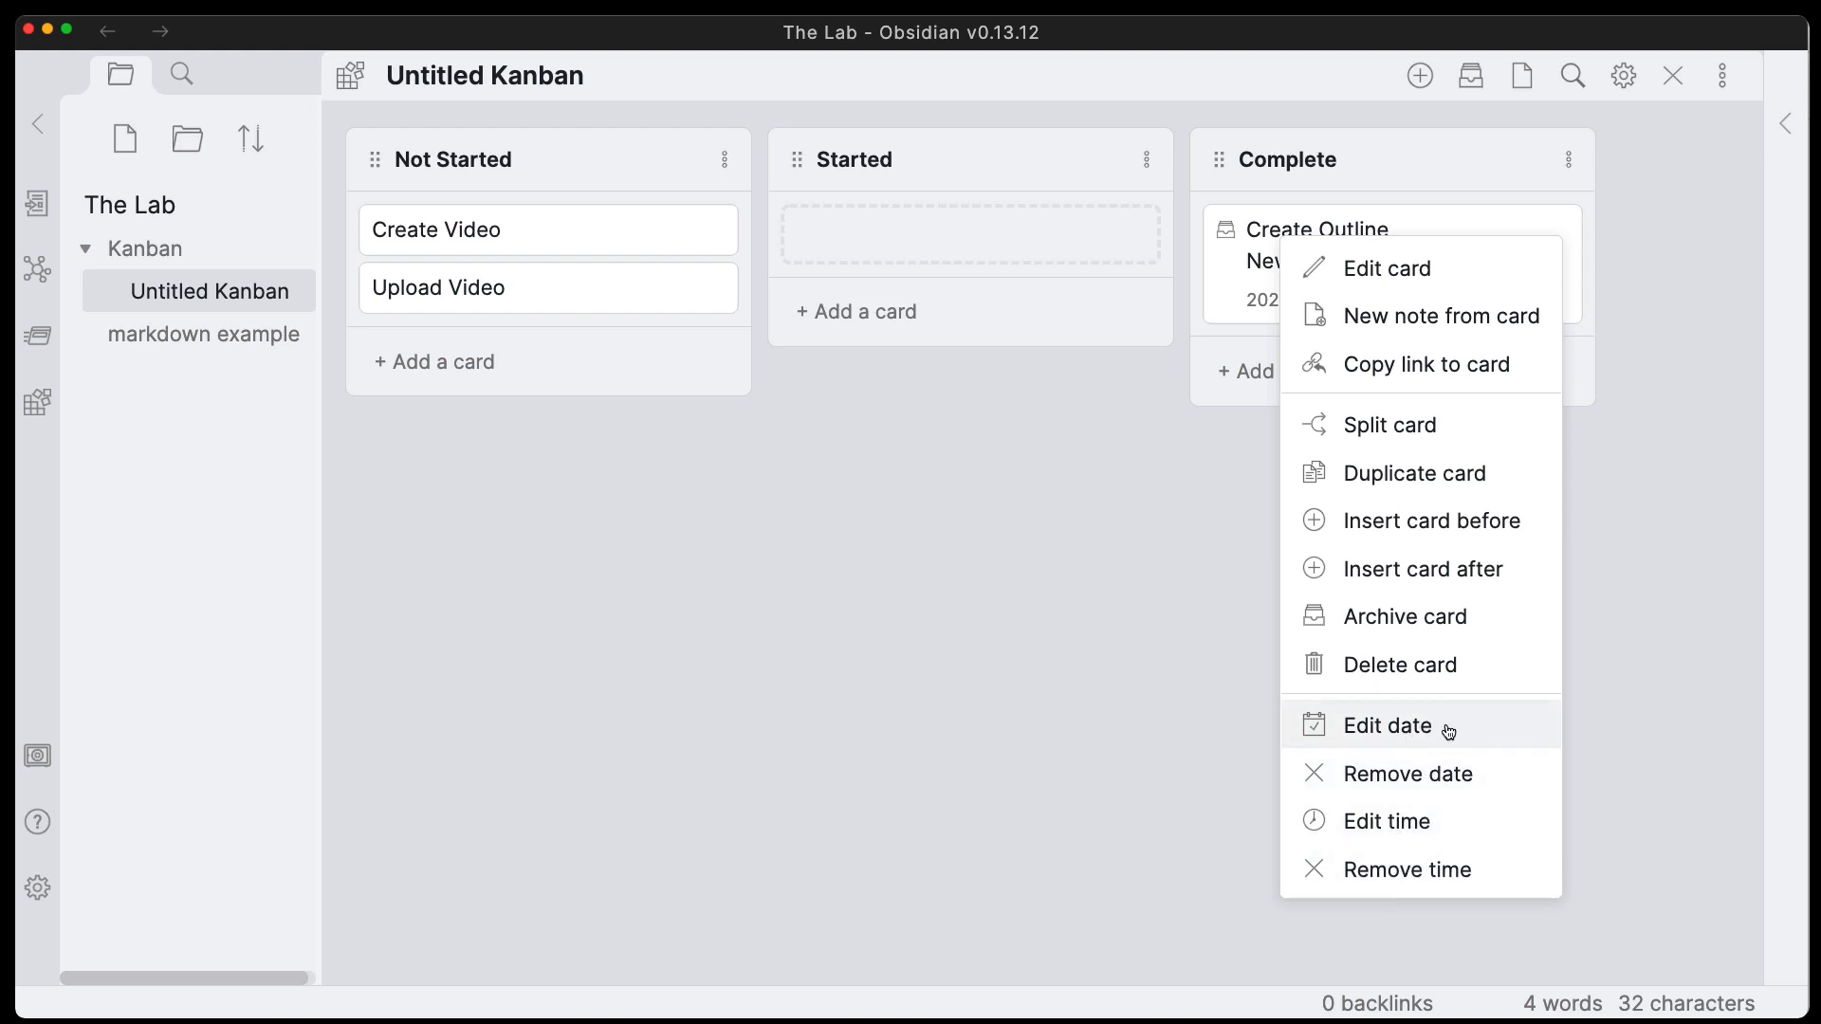
left_click(1272, 577)
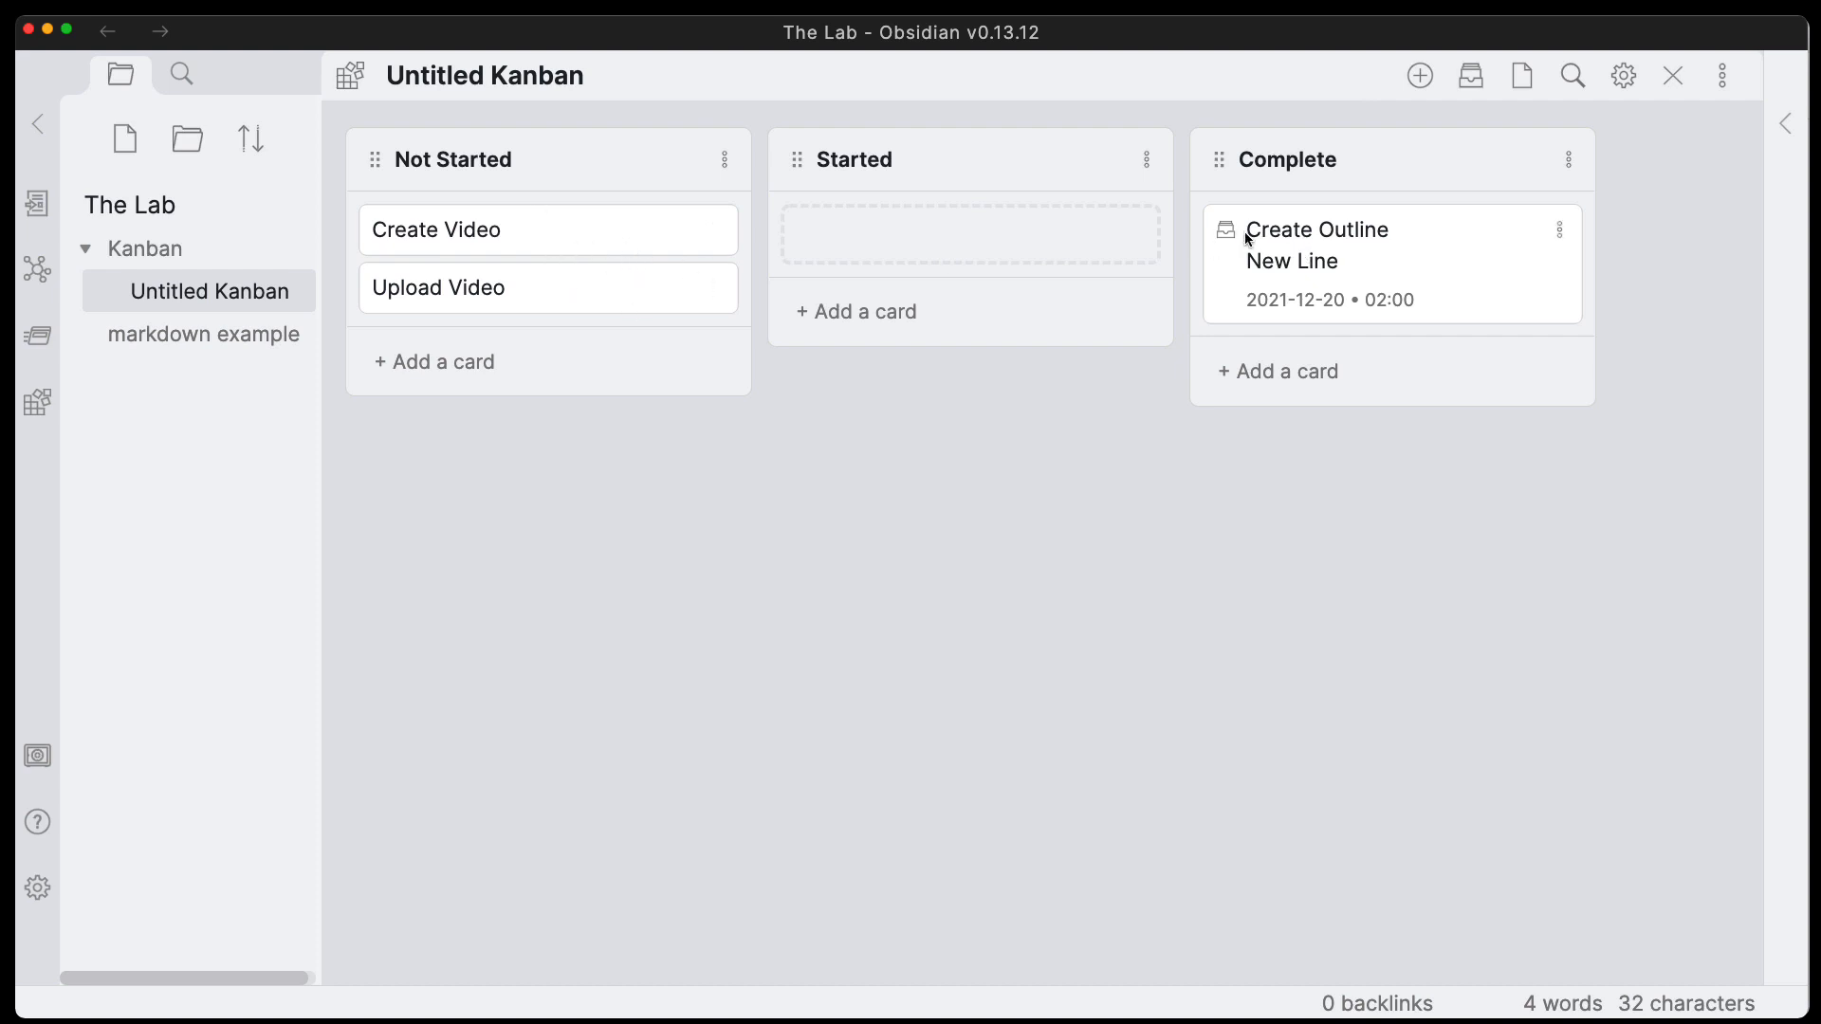
Turn on Display card checkbox in the board's settings and return to the board.
left_click(1623, 75)
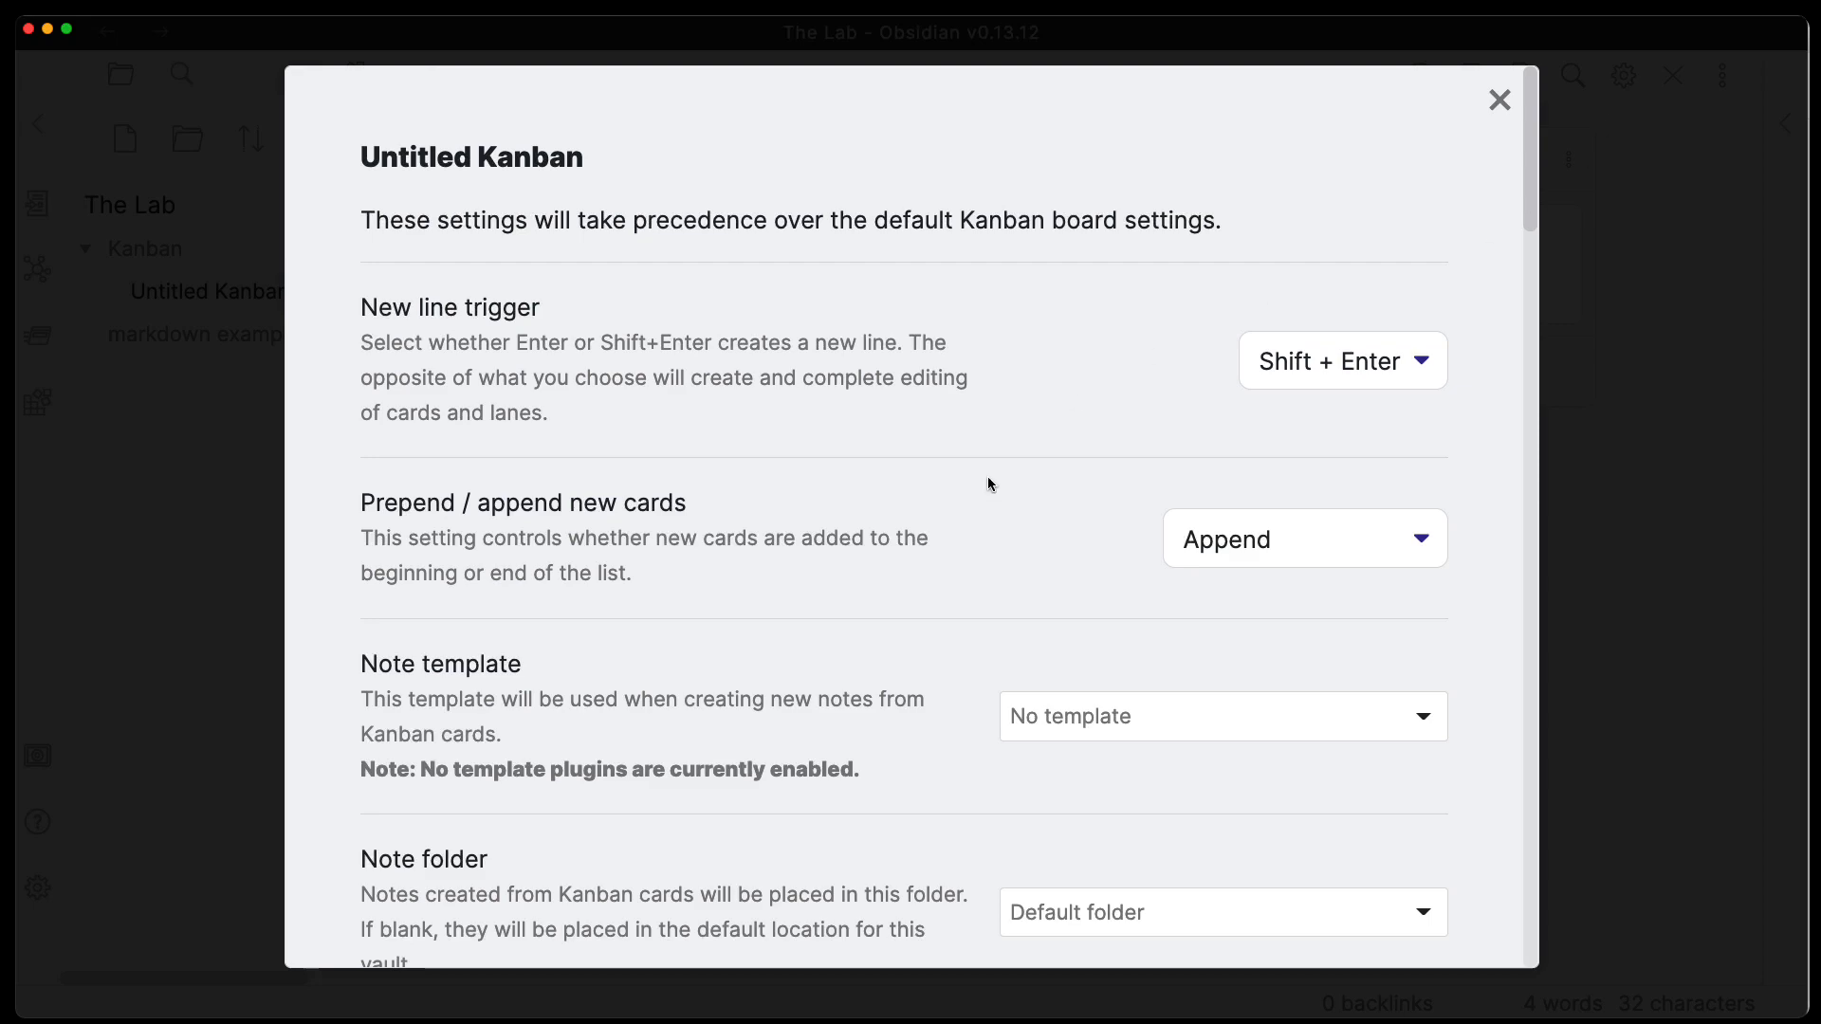
scroll(929, 585, "down", 5)
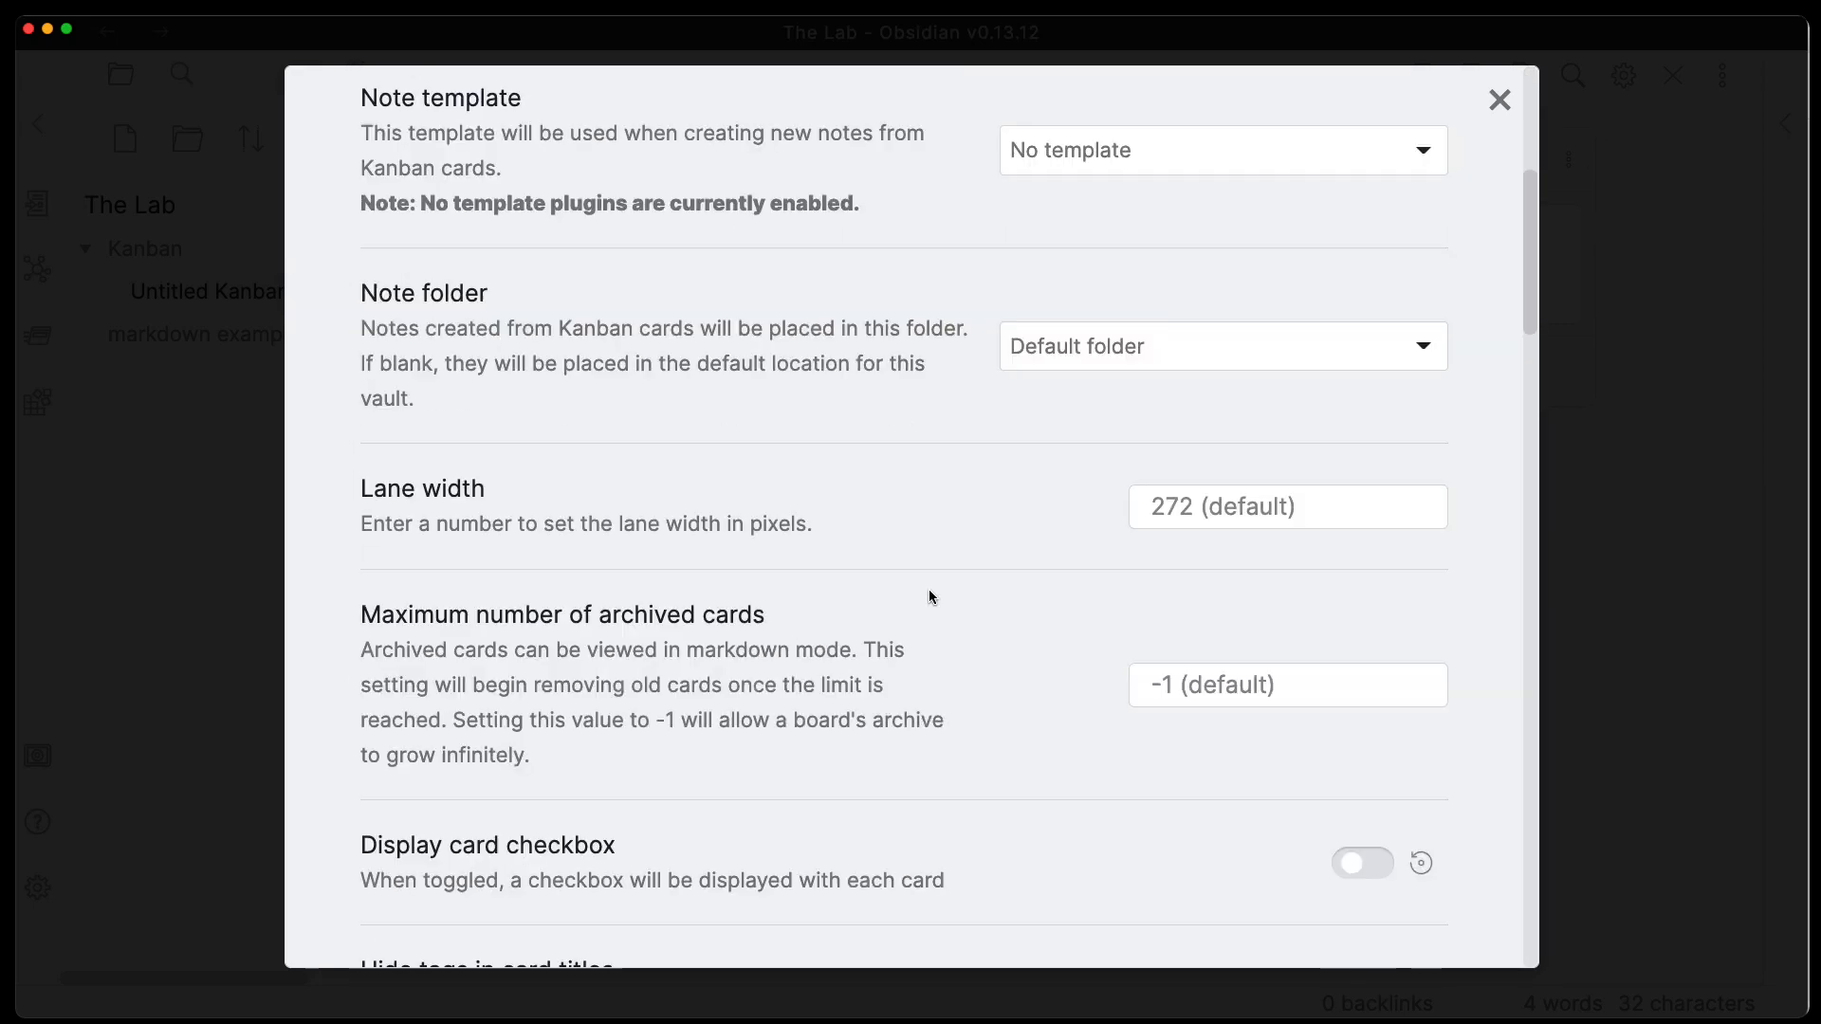
scroll(929, 591, "down", 5)
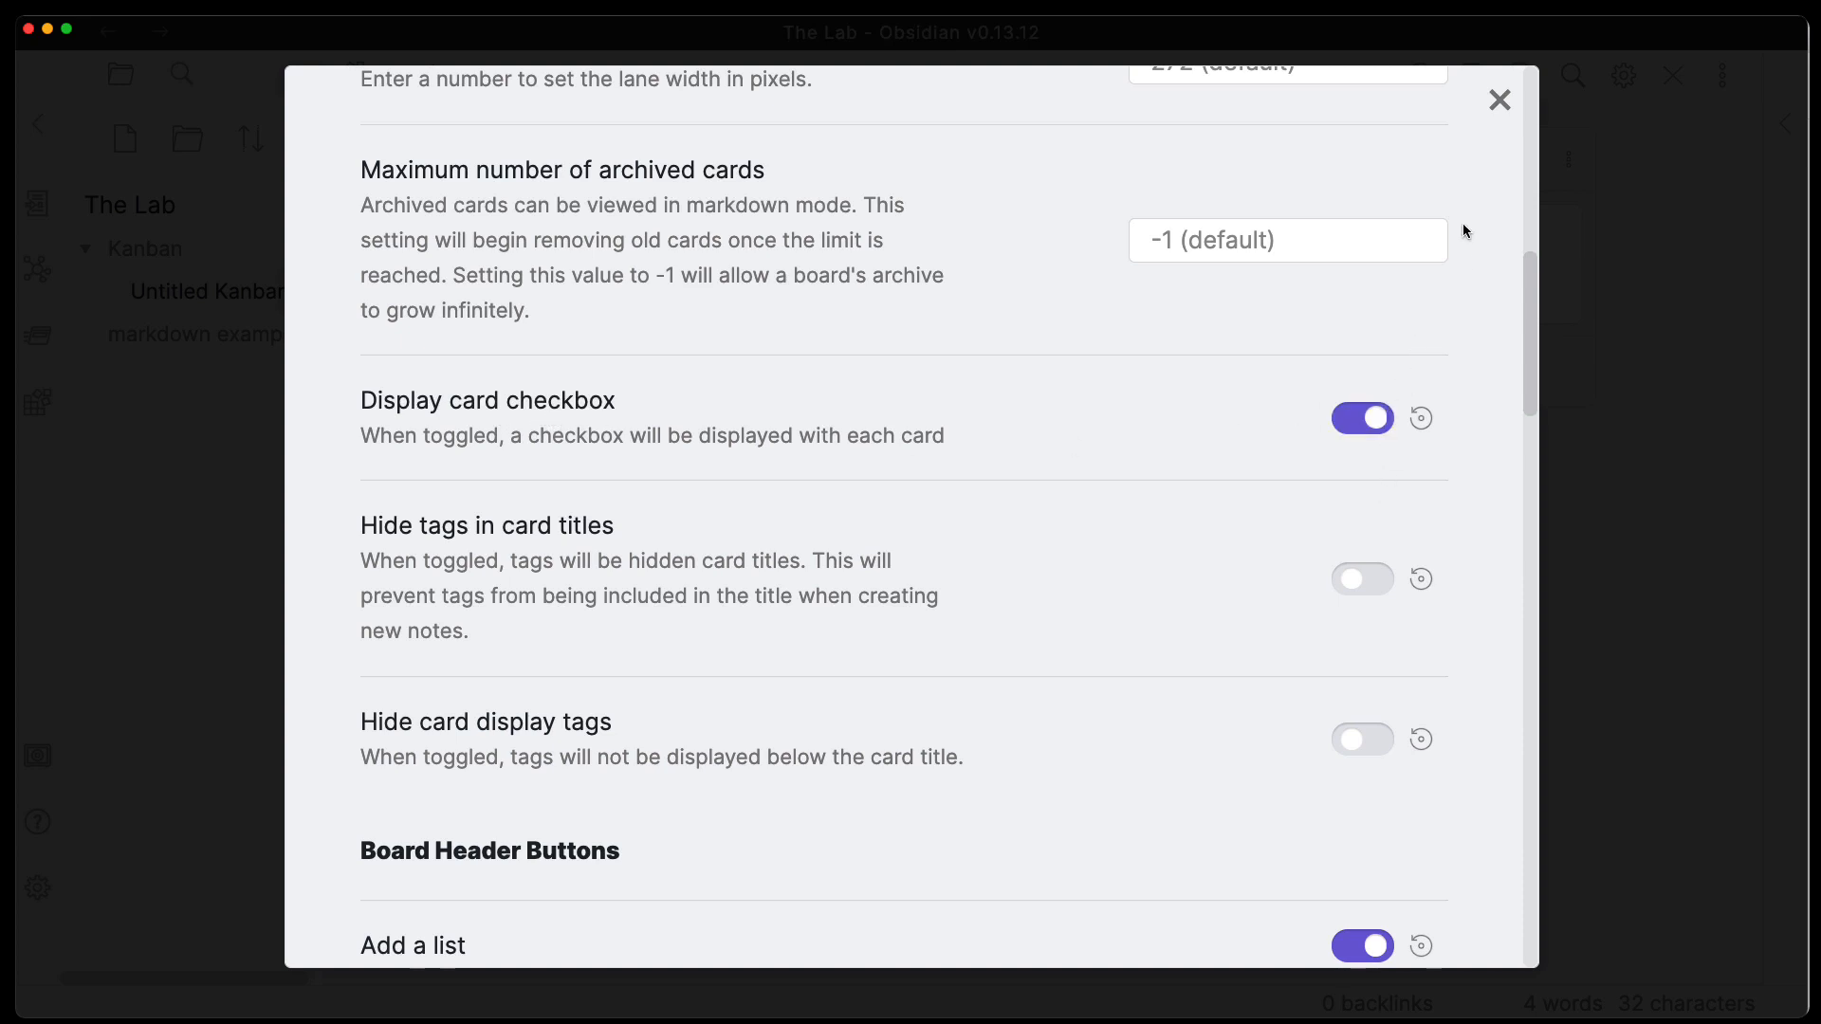
left_click(1499, 101)
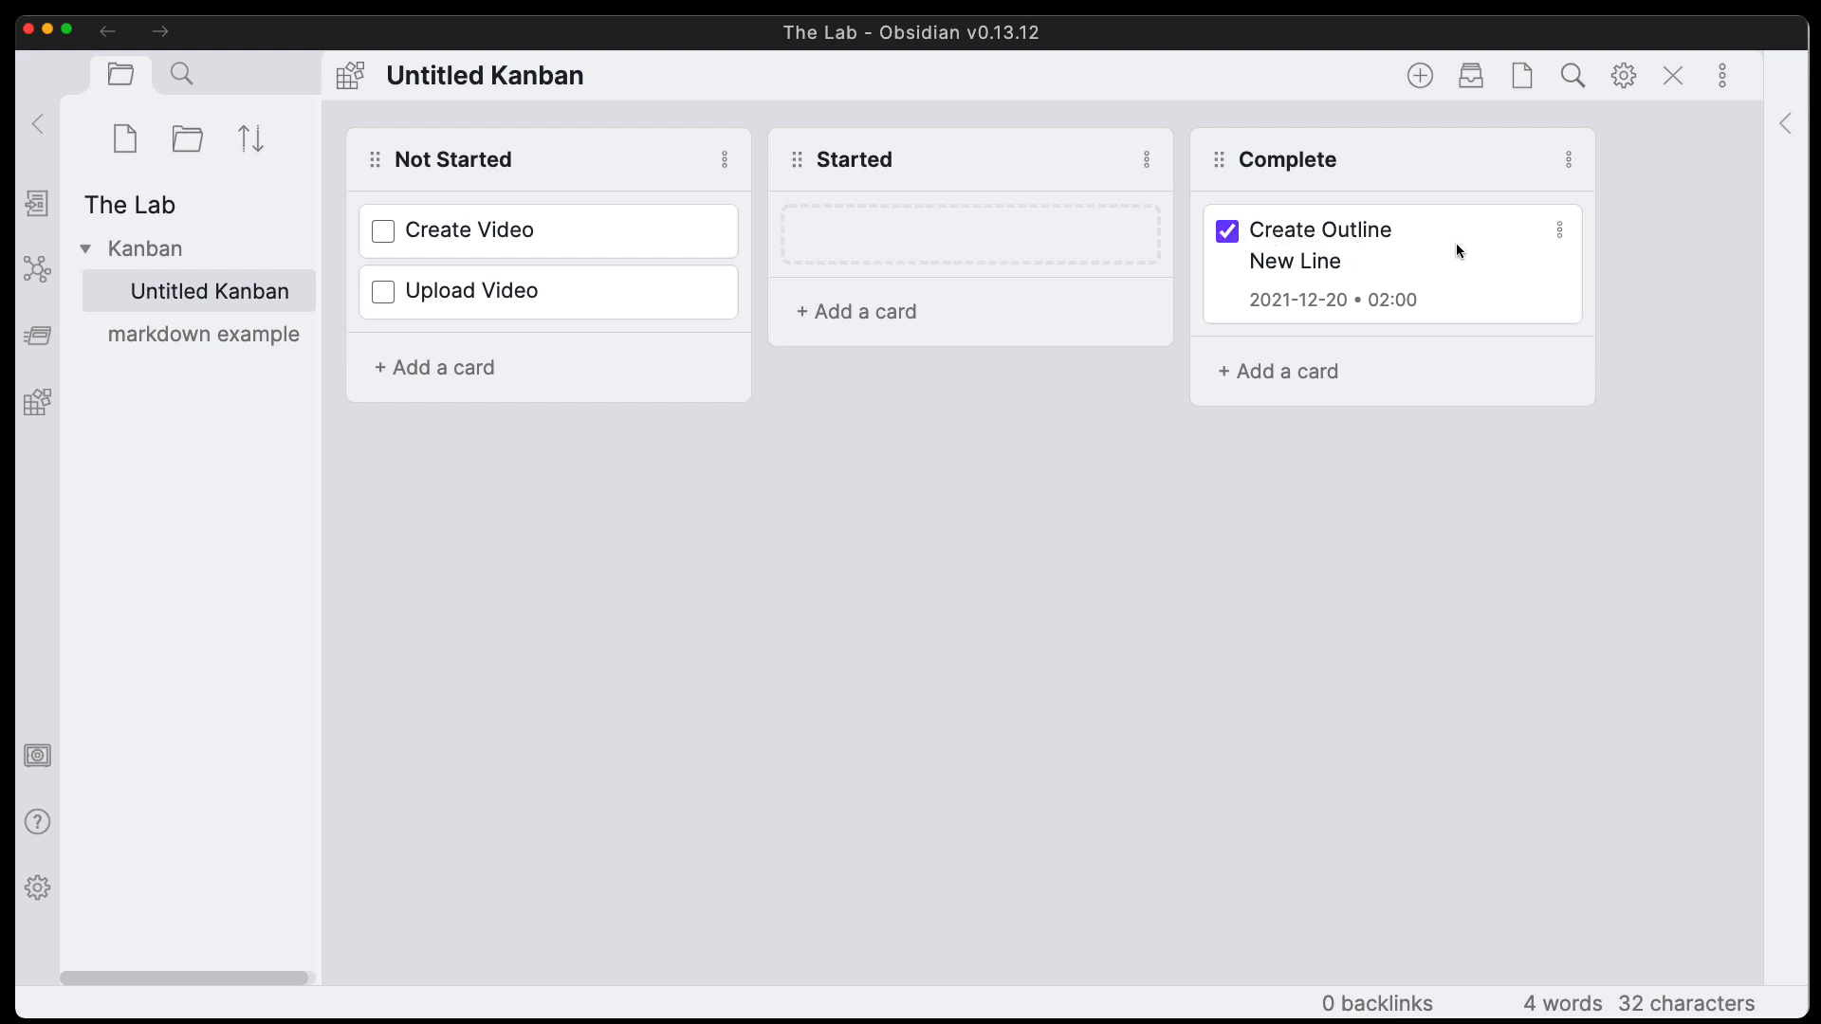
Move the Create Outline card back to the Started list and toggle its checkbox.
left_click_drag(1457, 250, 1128, 266)
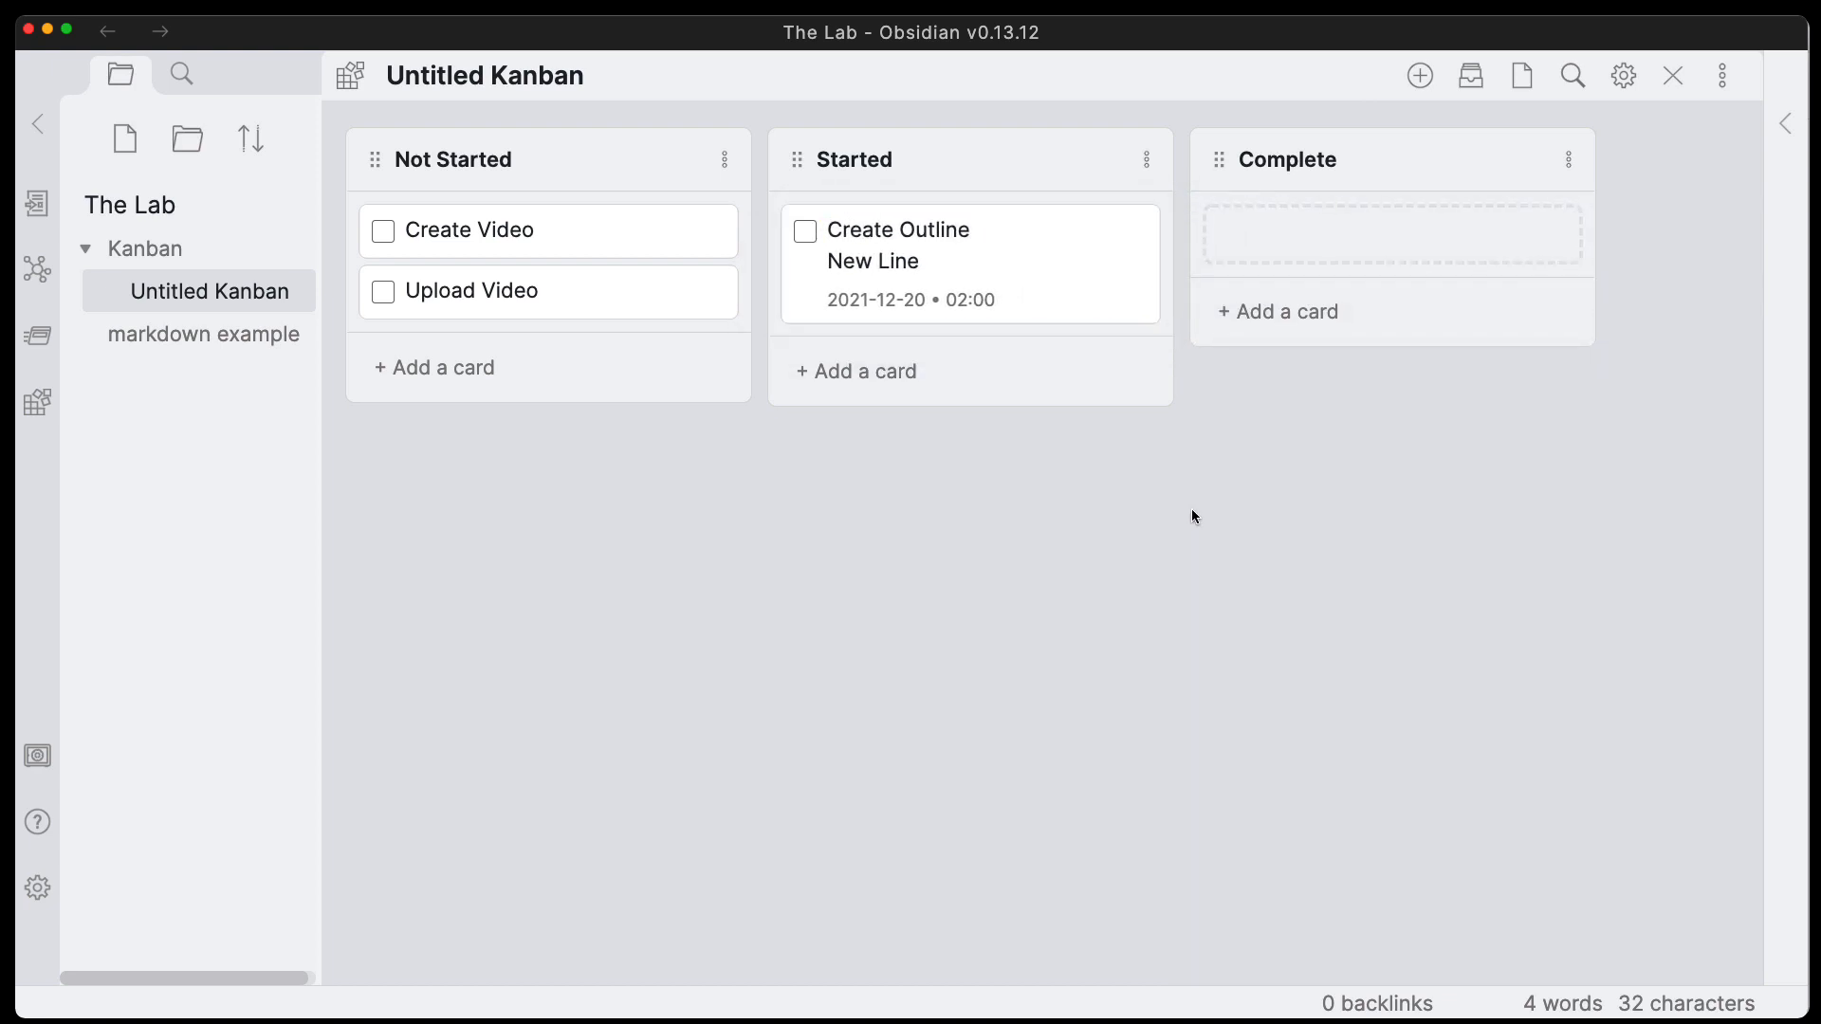
left_click(807, 232)
Turn on Show relative date in the board's settings and return to the board.
left_click(1624, 77)
scroll(1019, 595, "down", 5)
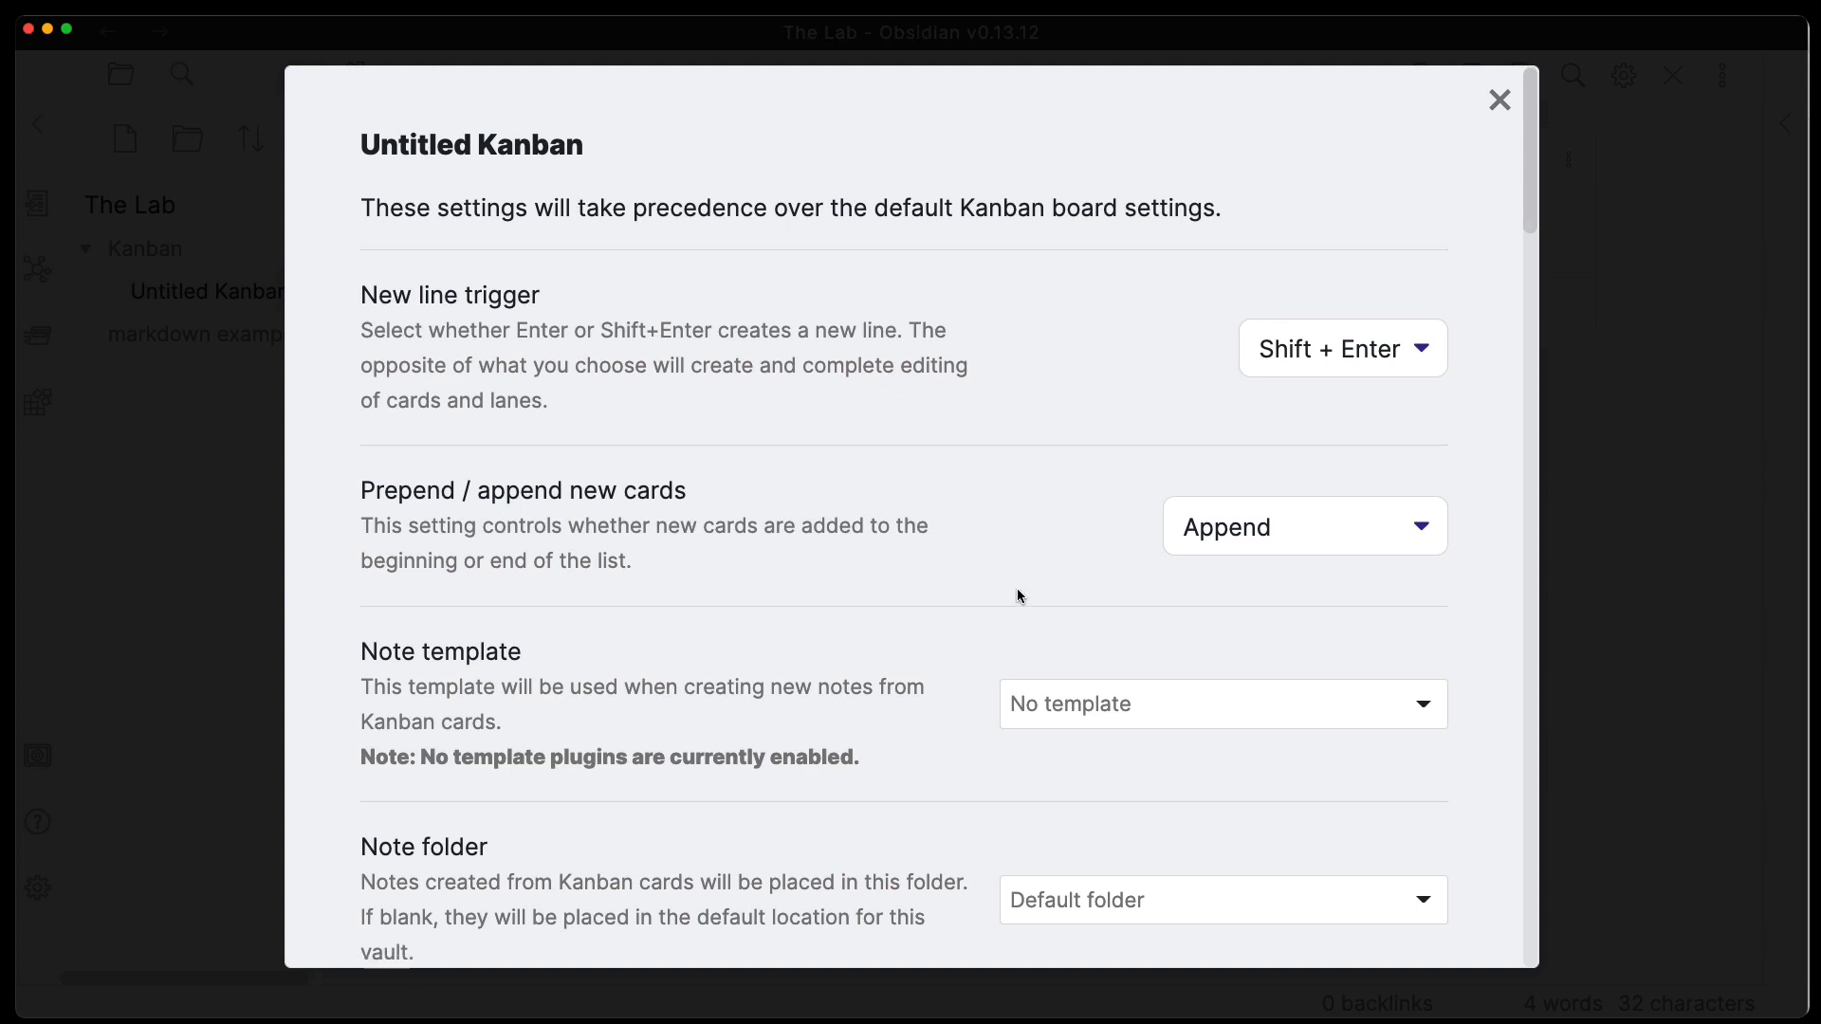
scroll(1018, 595, "down", 8)
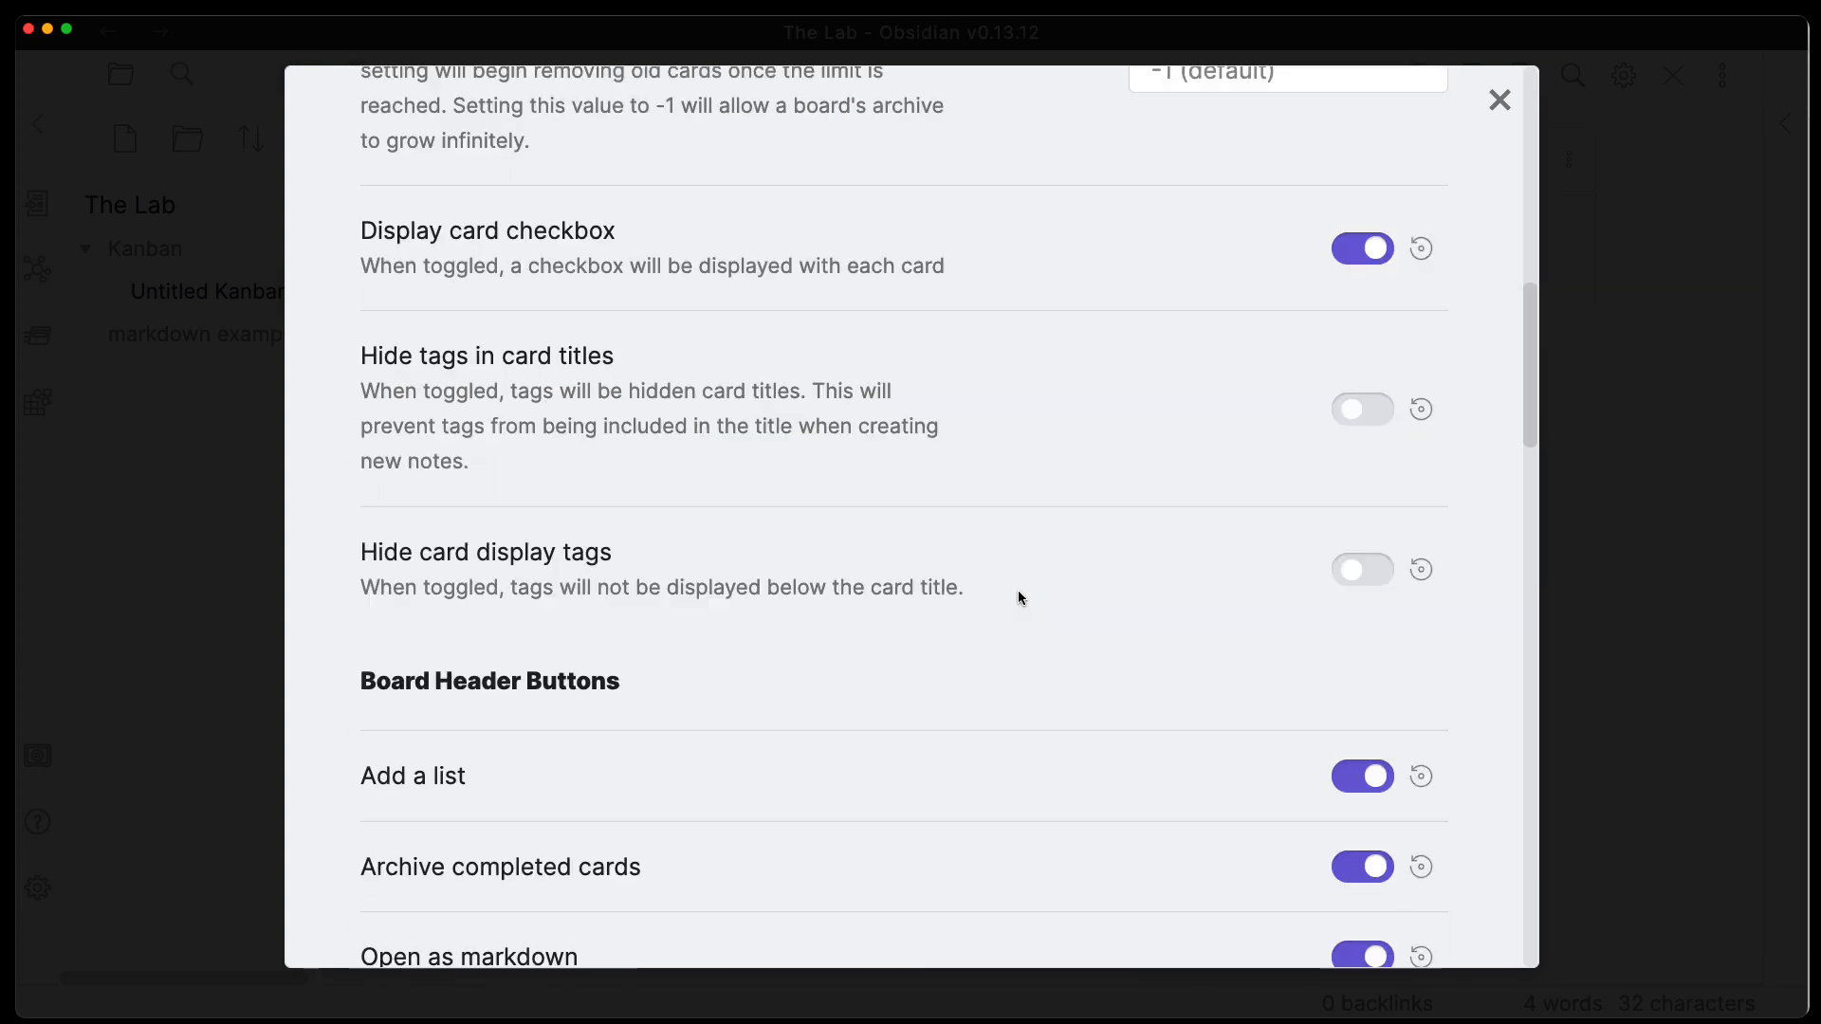
left_click_drag(1533, 330, 1521, 536)
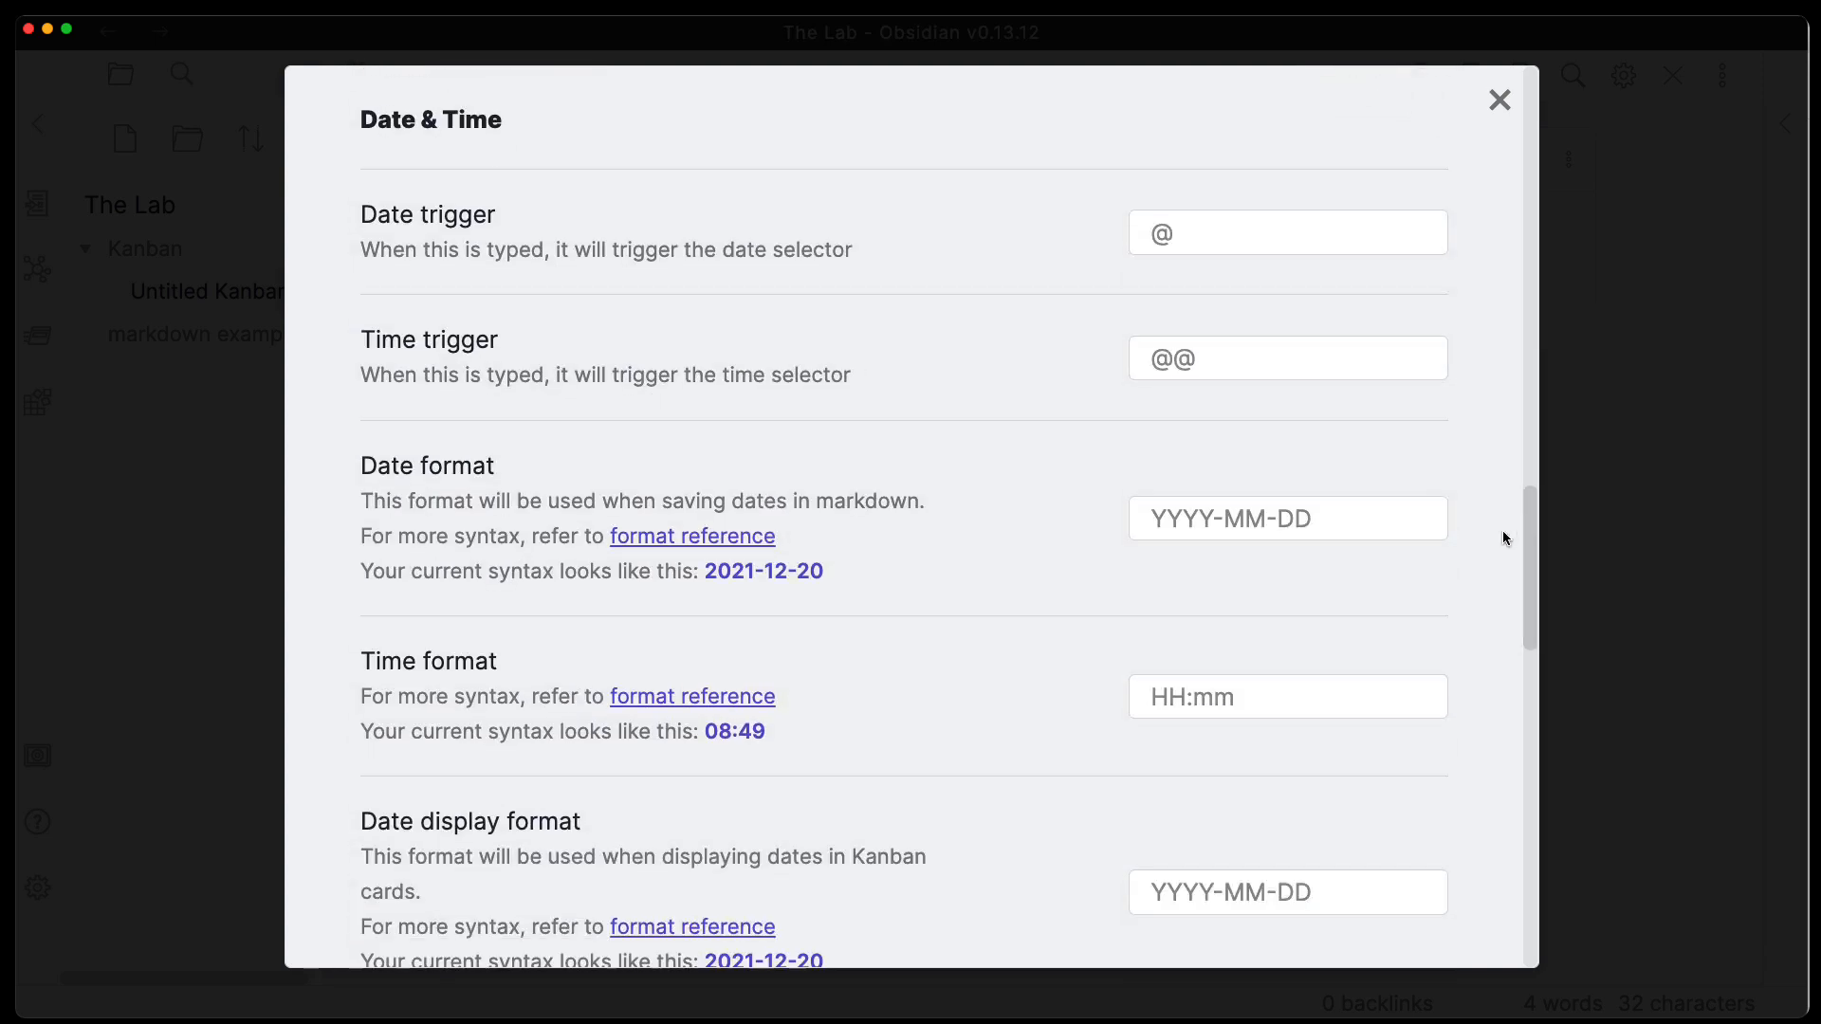
scroll(736, 862, "down", 1)
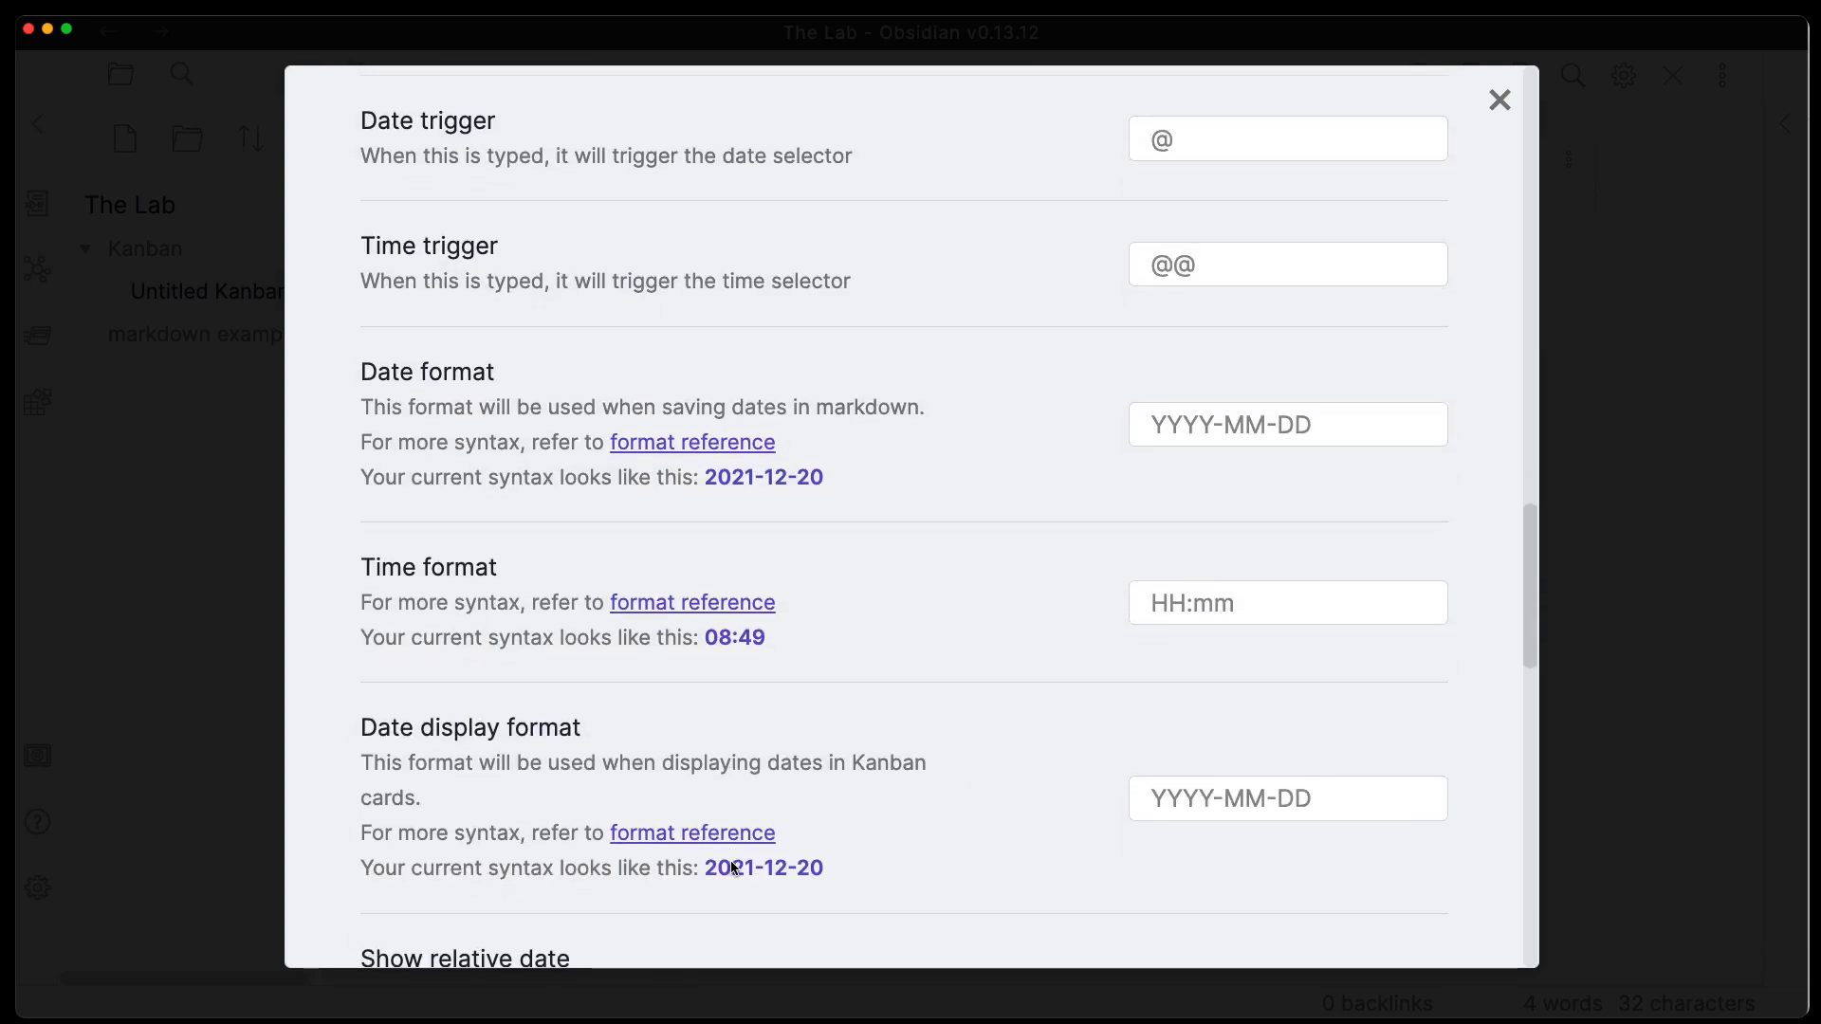
scroll(948, 822, "down", 4)
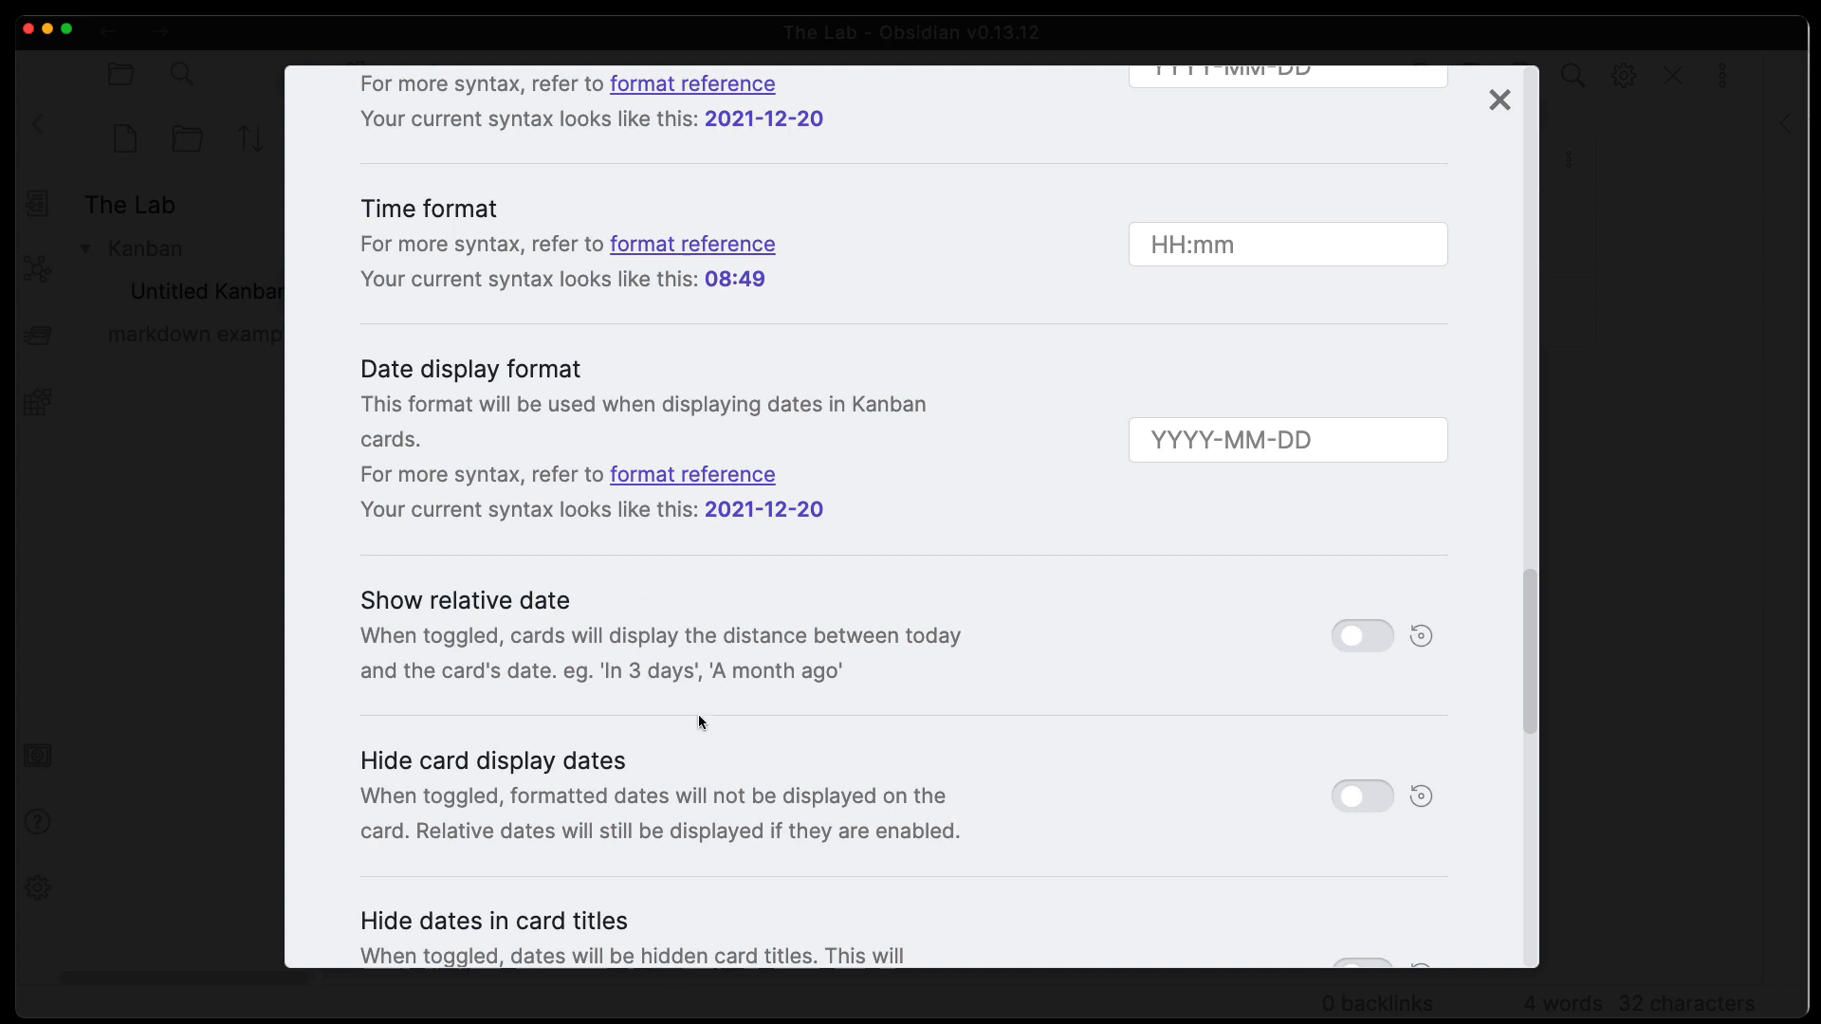
scroll(698, 714, "down", 2)
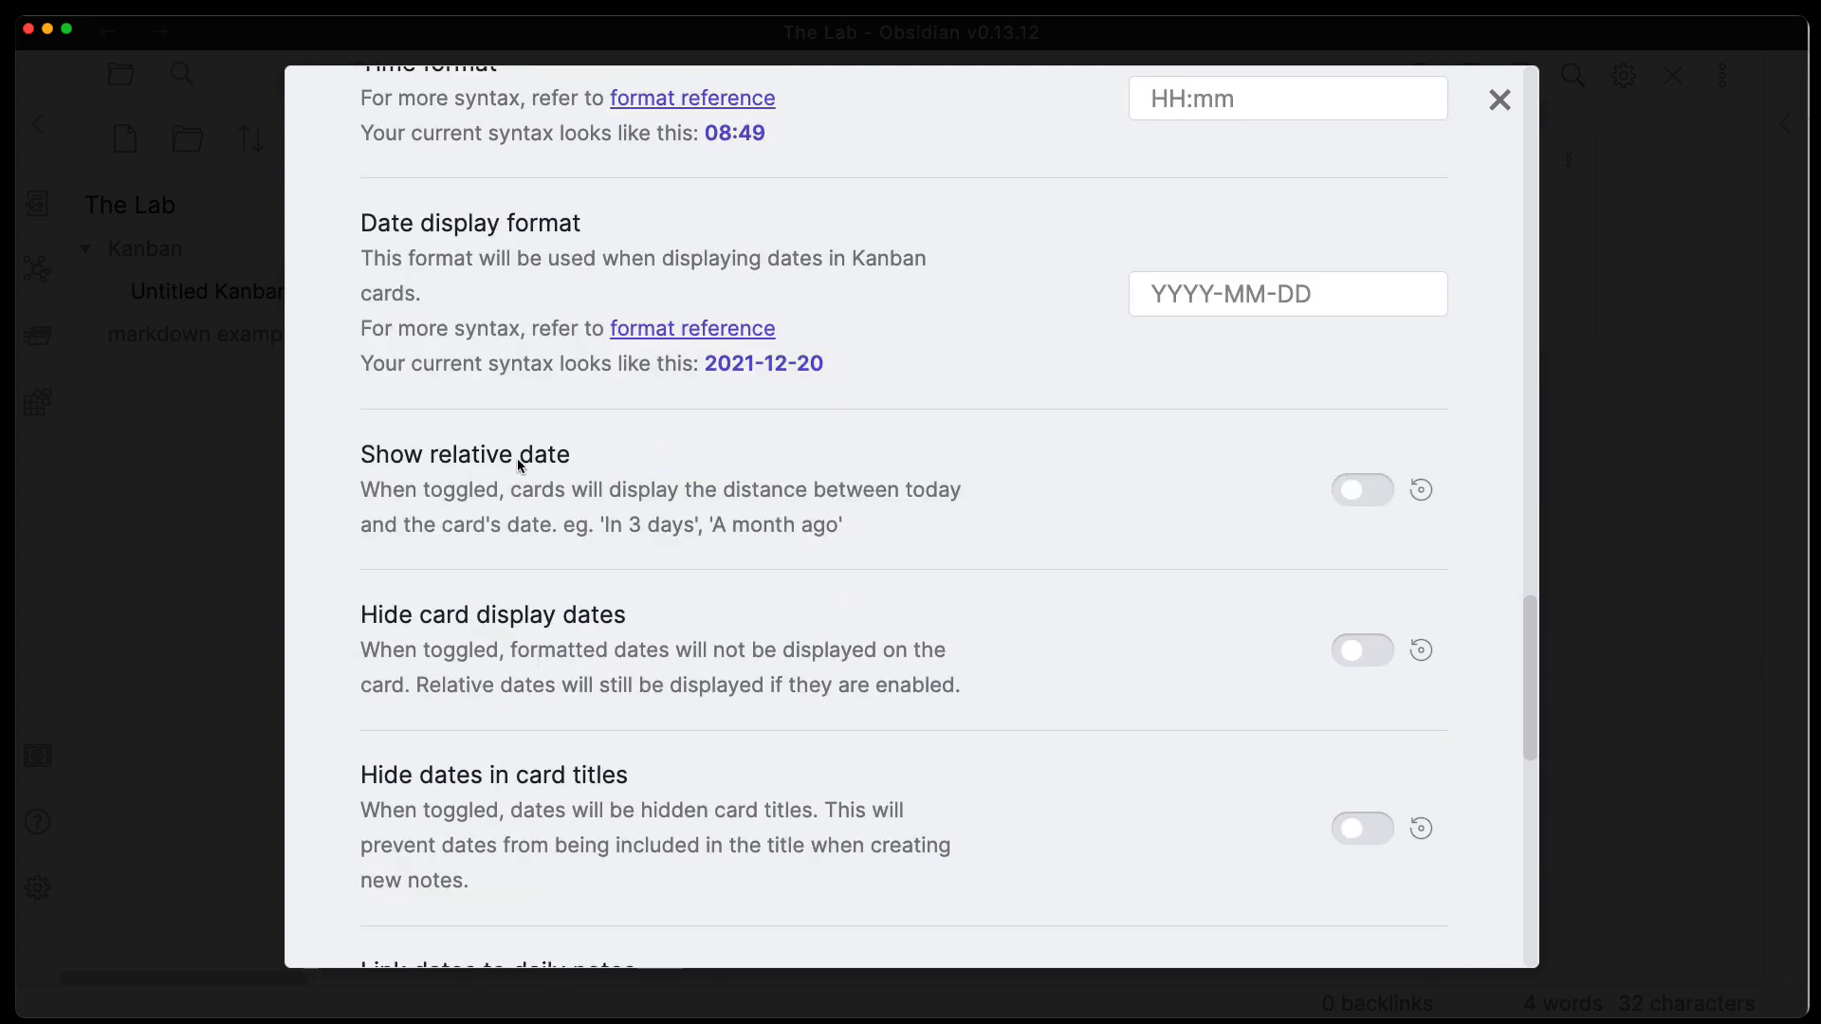
left_click(1383, 508)
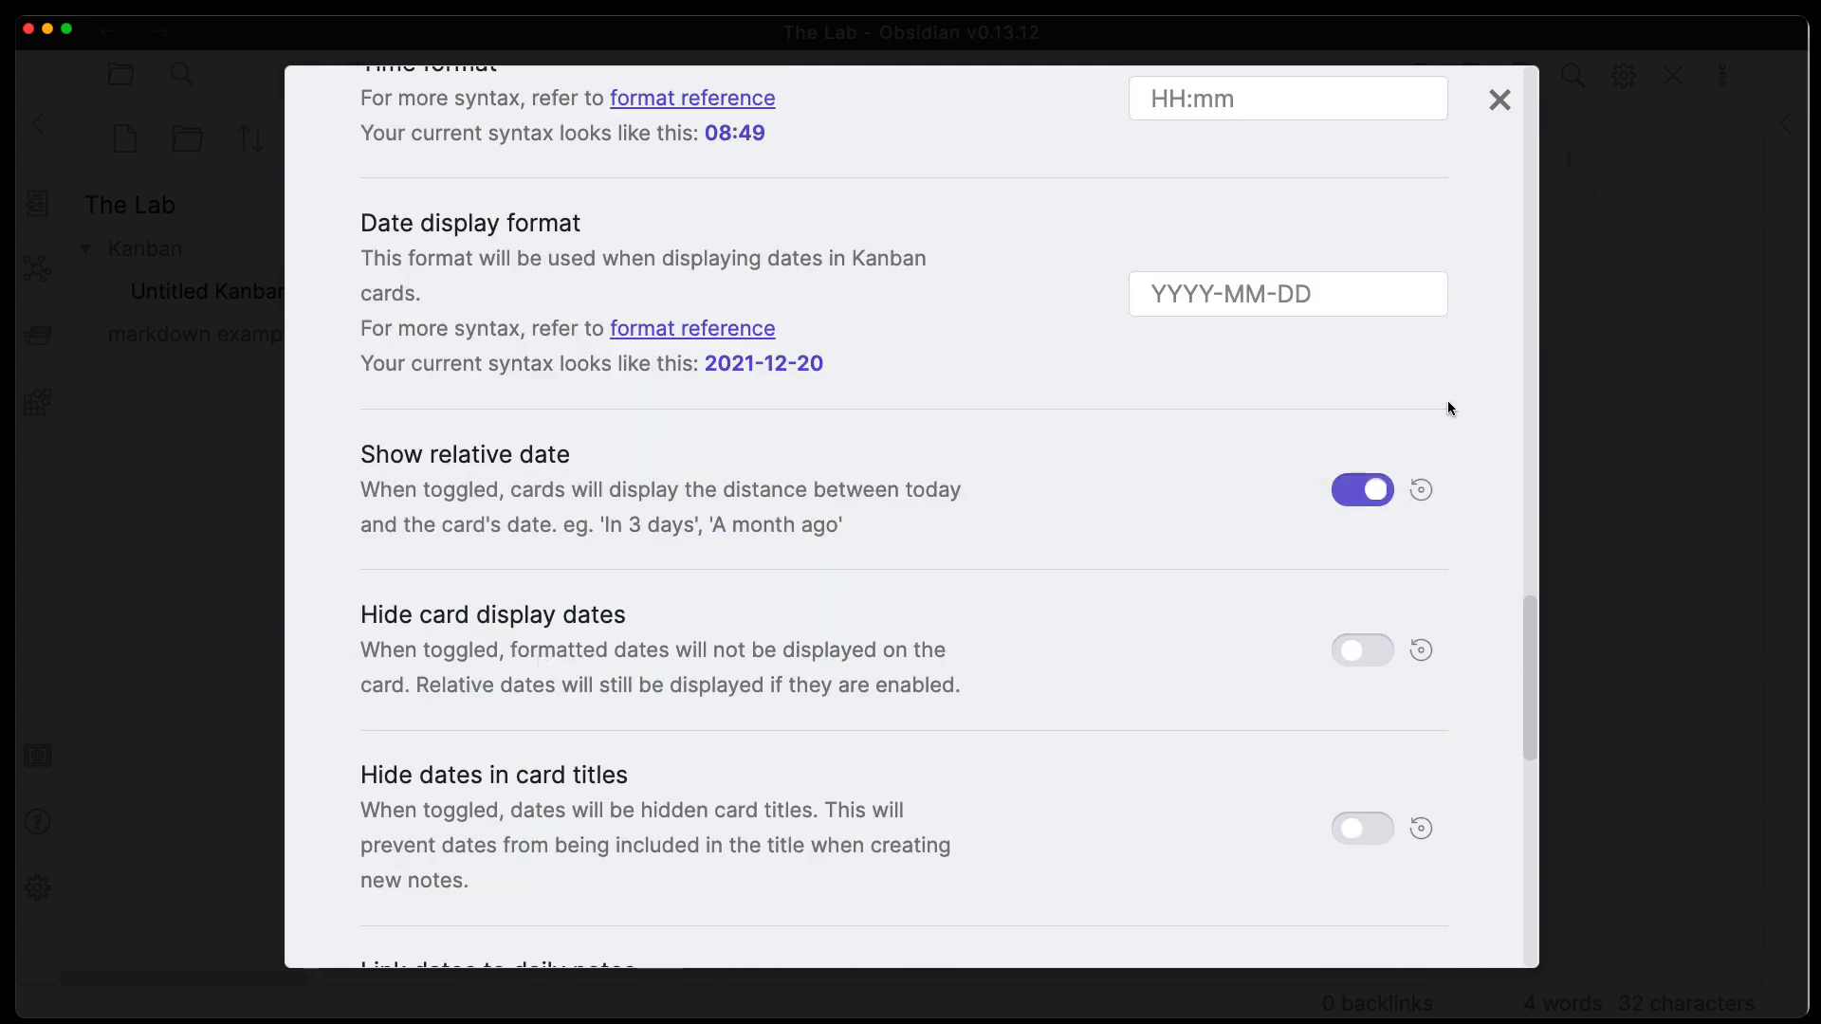
left_click(1500, 100)
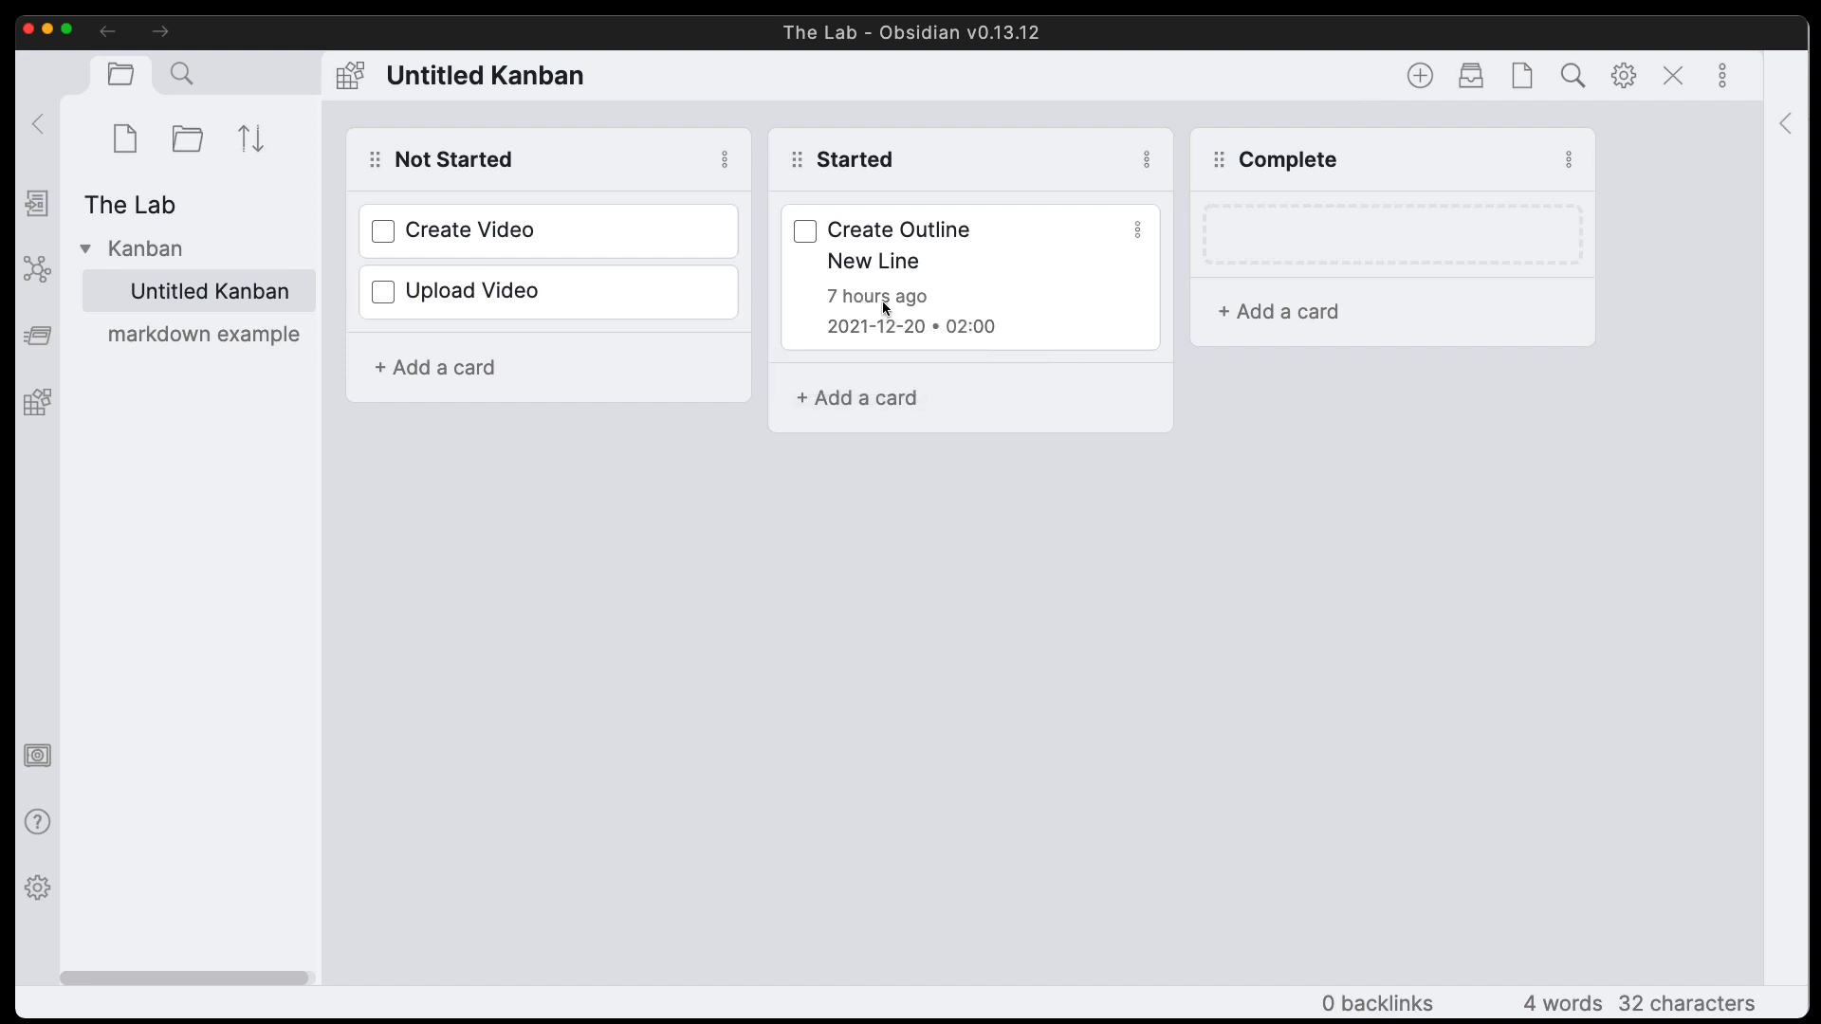
Set the Create Outline card's time to 14:00.
left_click(967, 328)
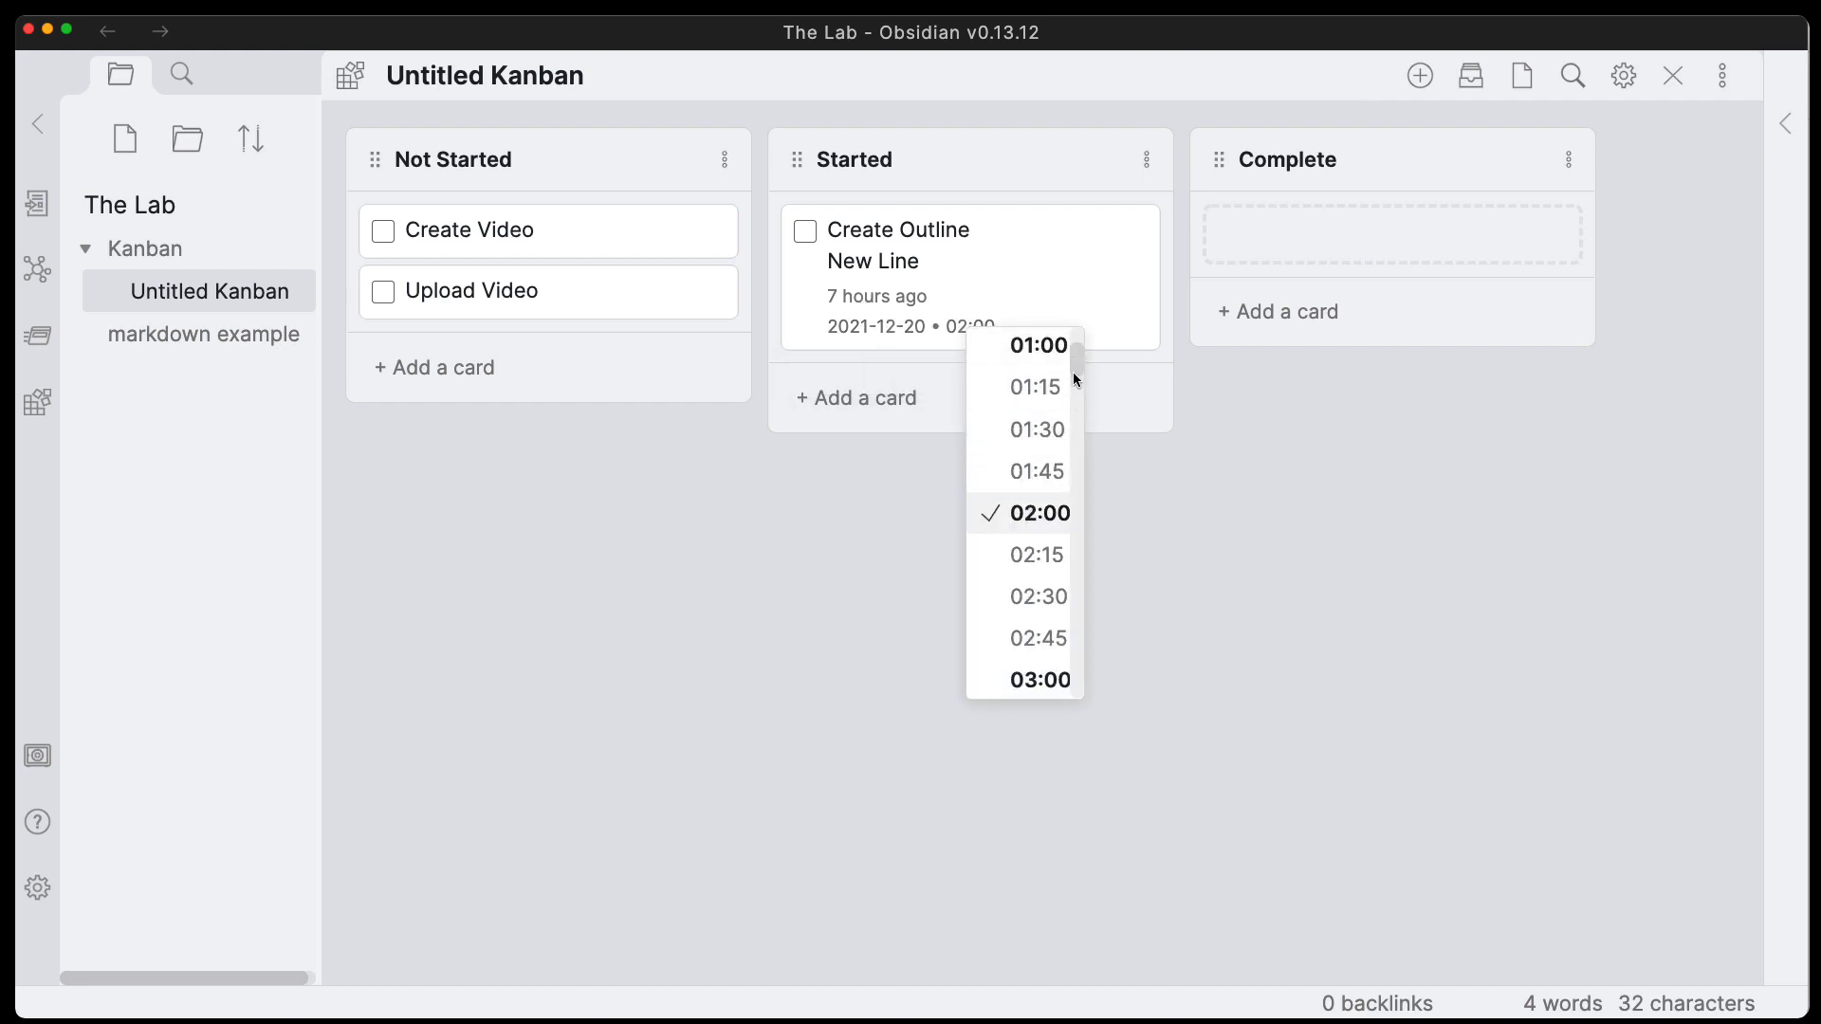
left_click_drag(1072, 374, 1099, 551)
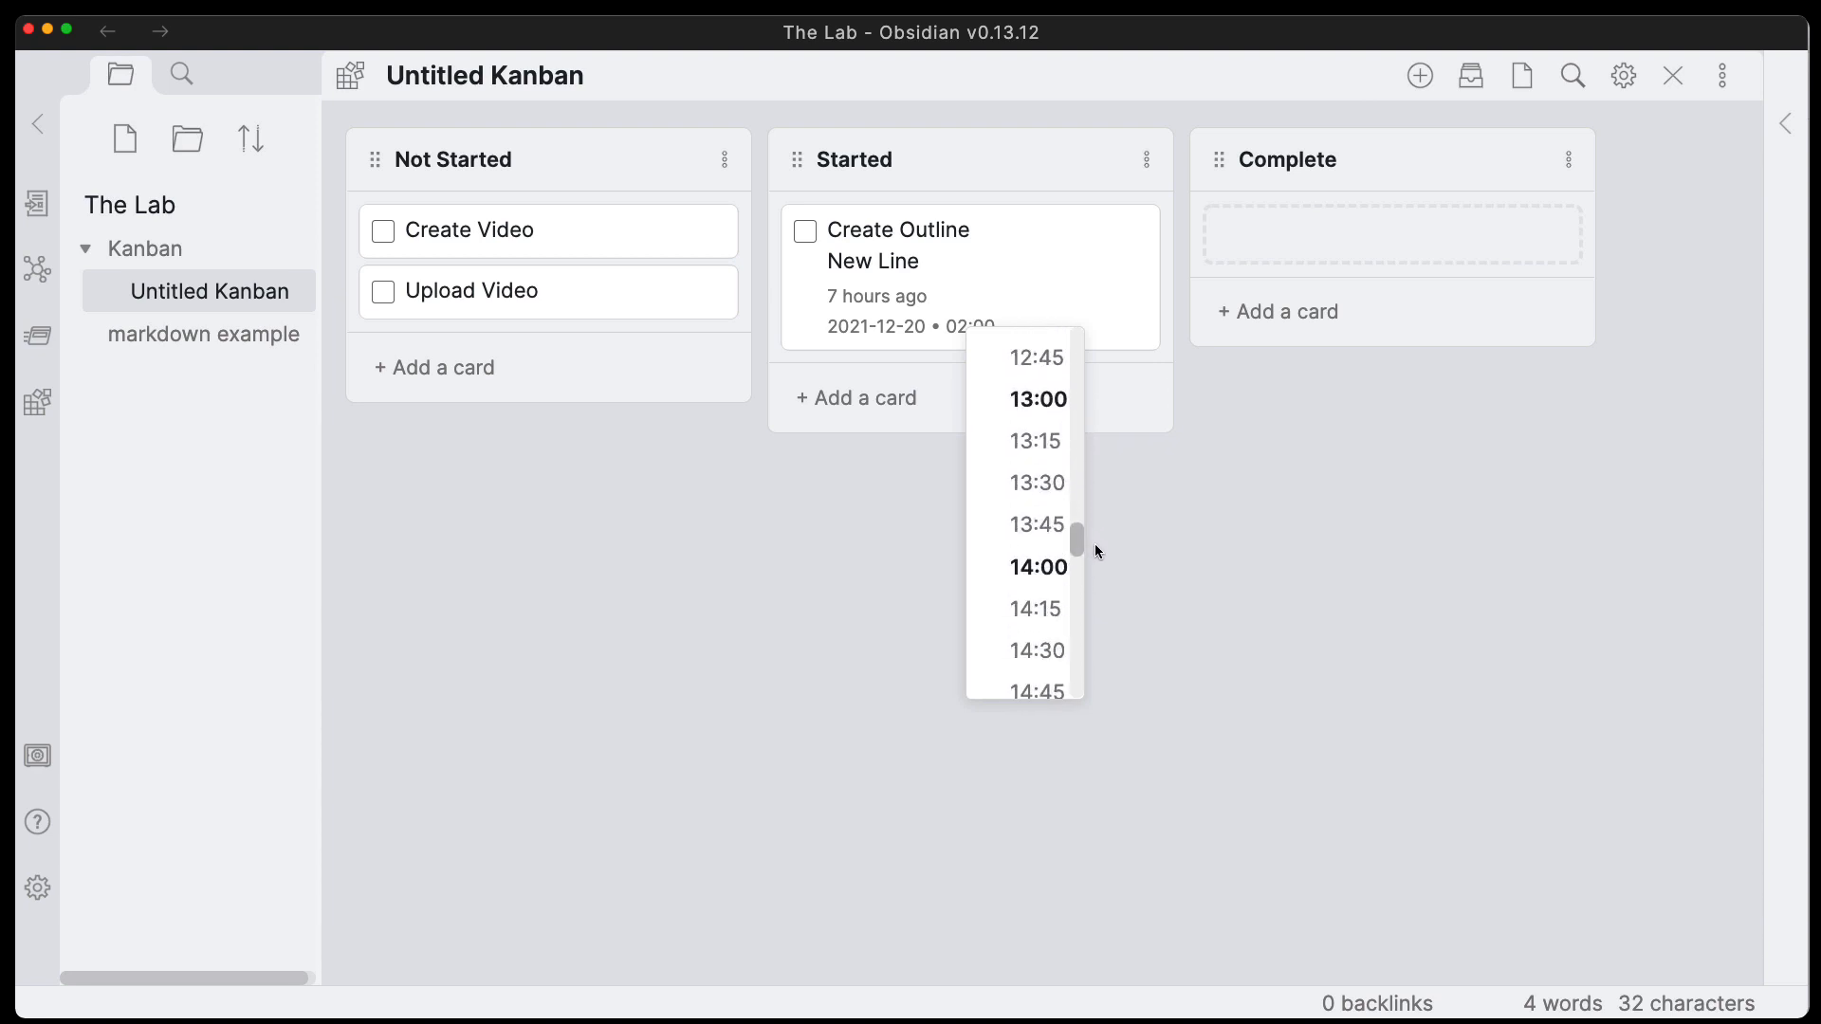
left_click(1051, 572)
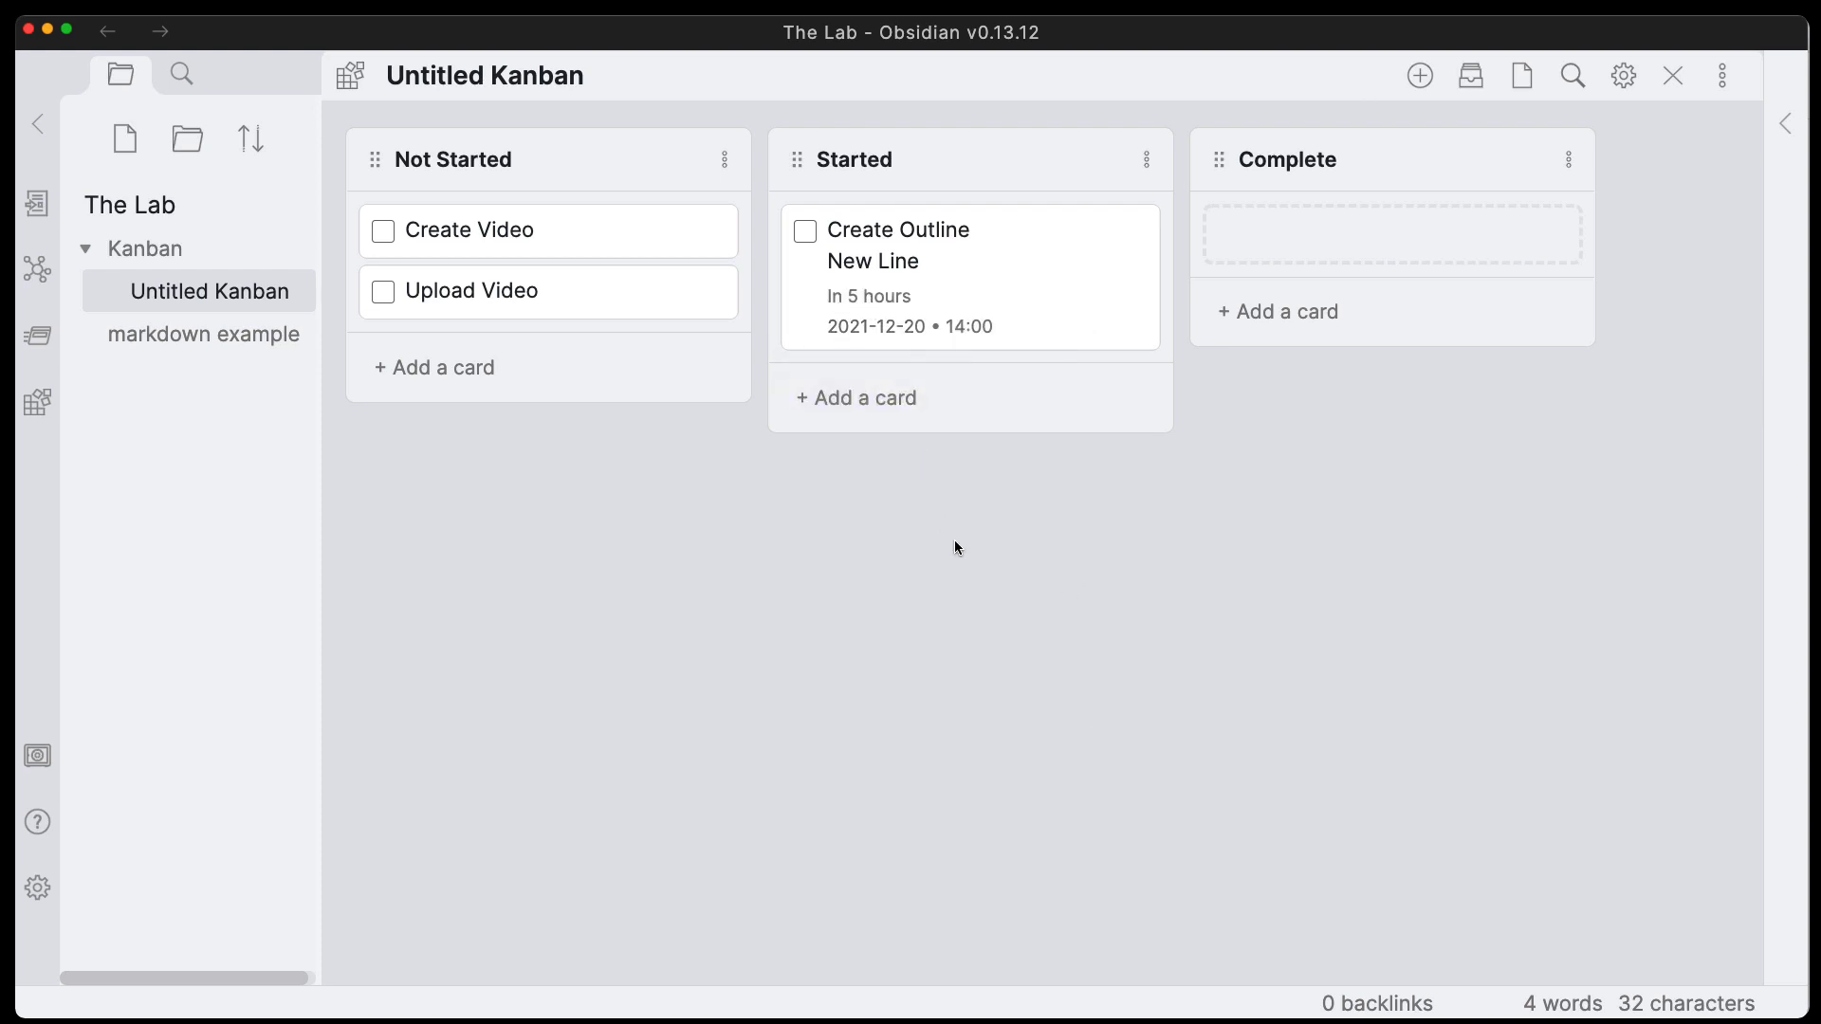
Try to change the Create Outline card's date to December 21, 2021 with the date picker.
left_click(887, 328)
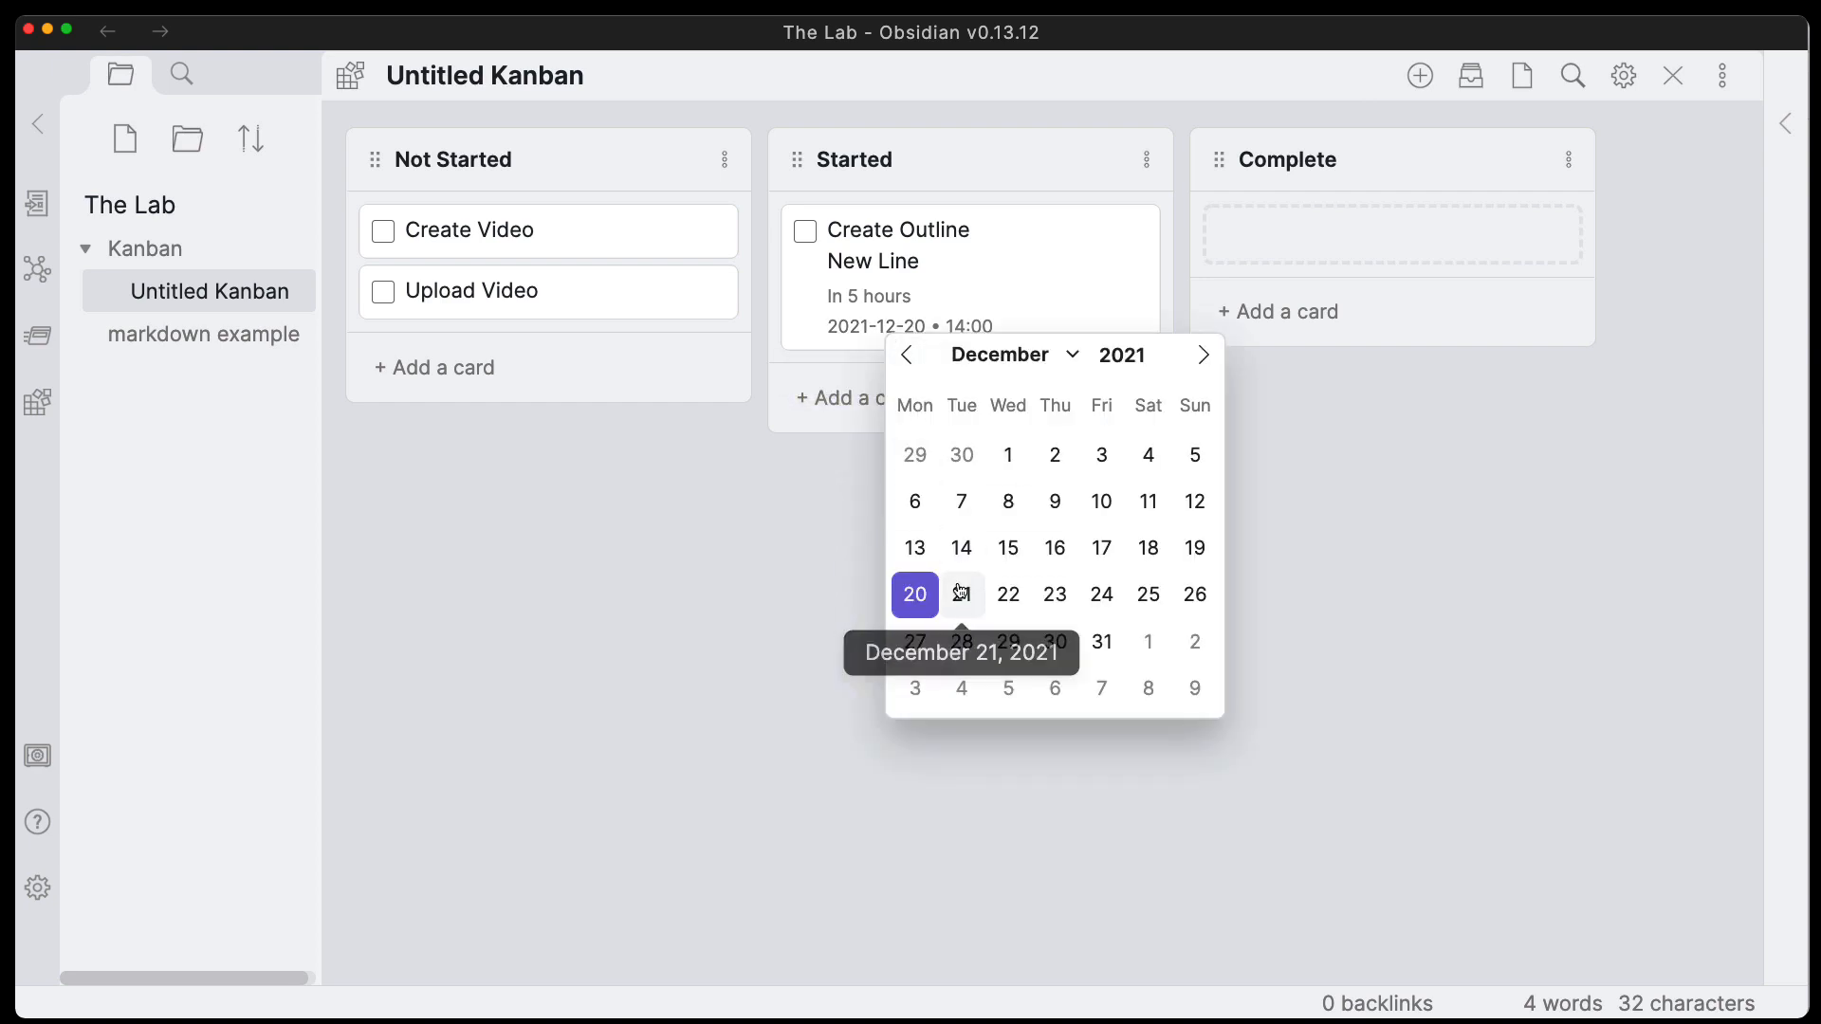
left_click(853, 320)
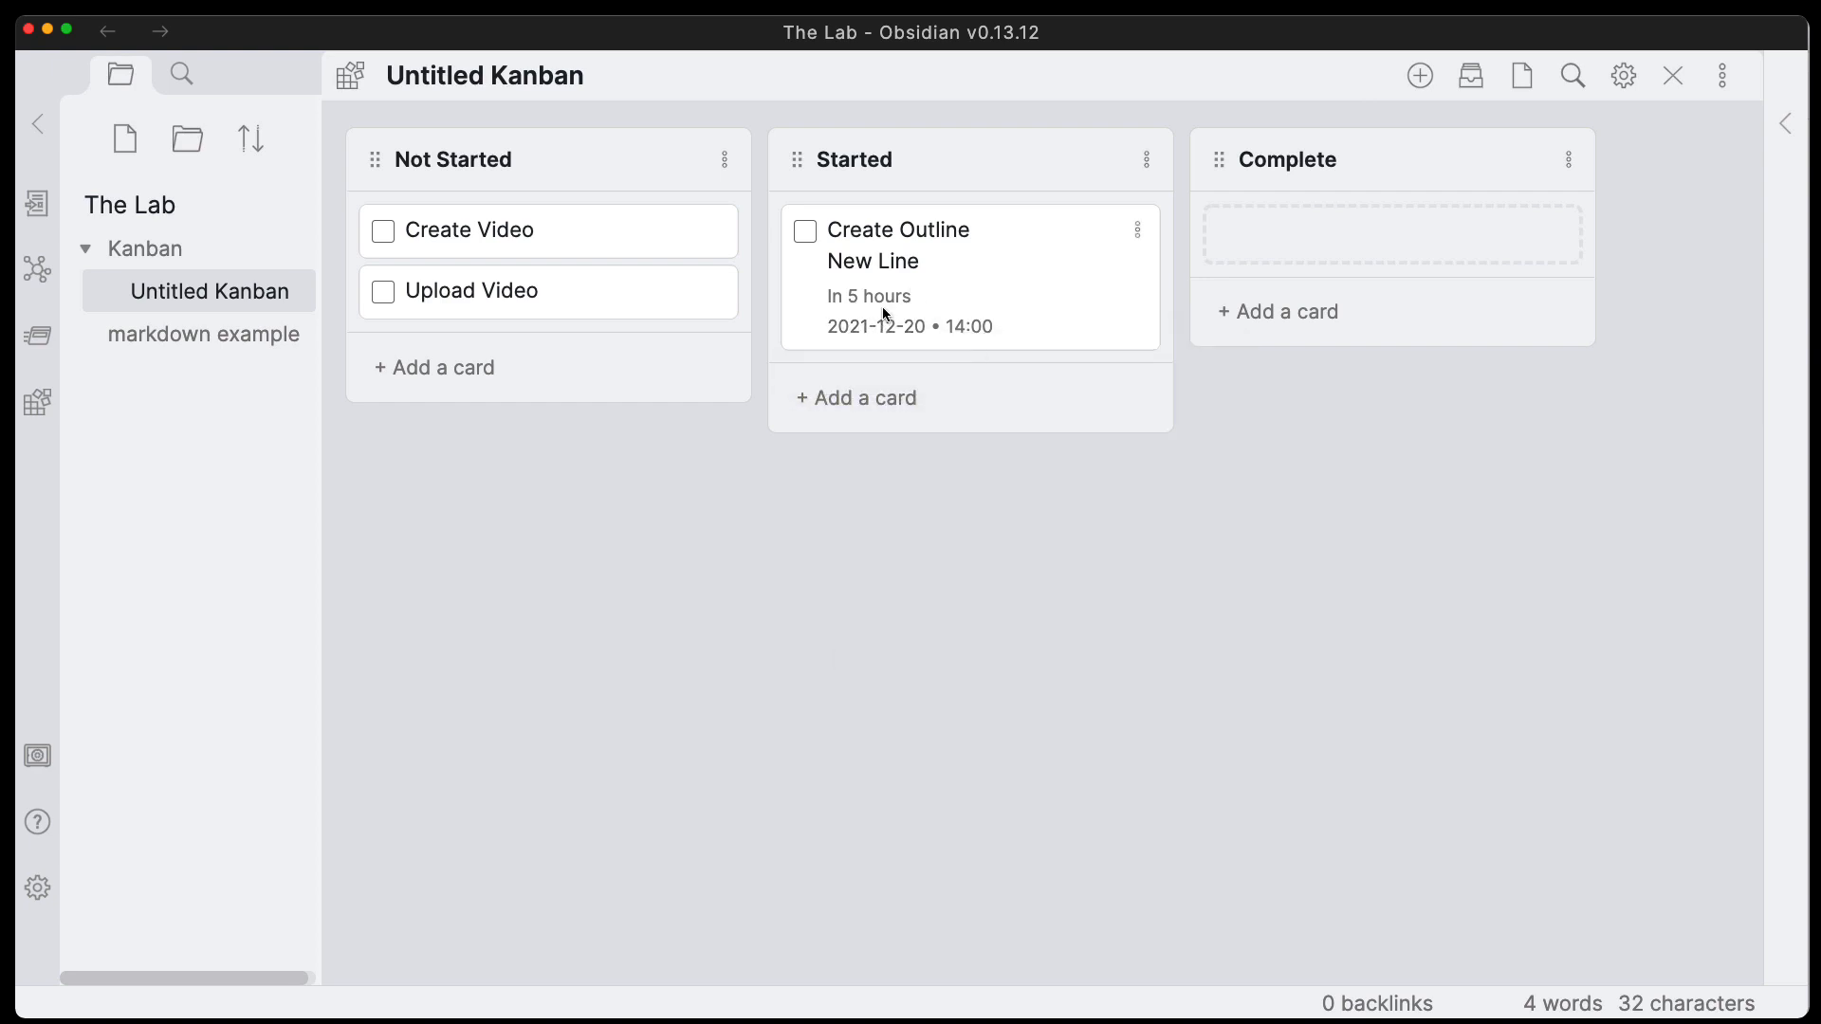
left_click(882, 322)
left_click(961, 588)
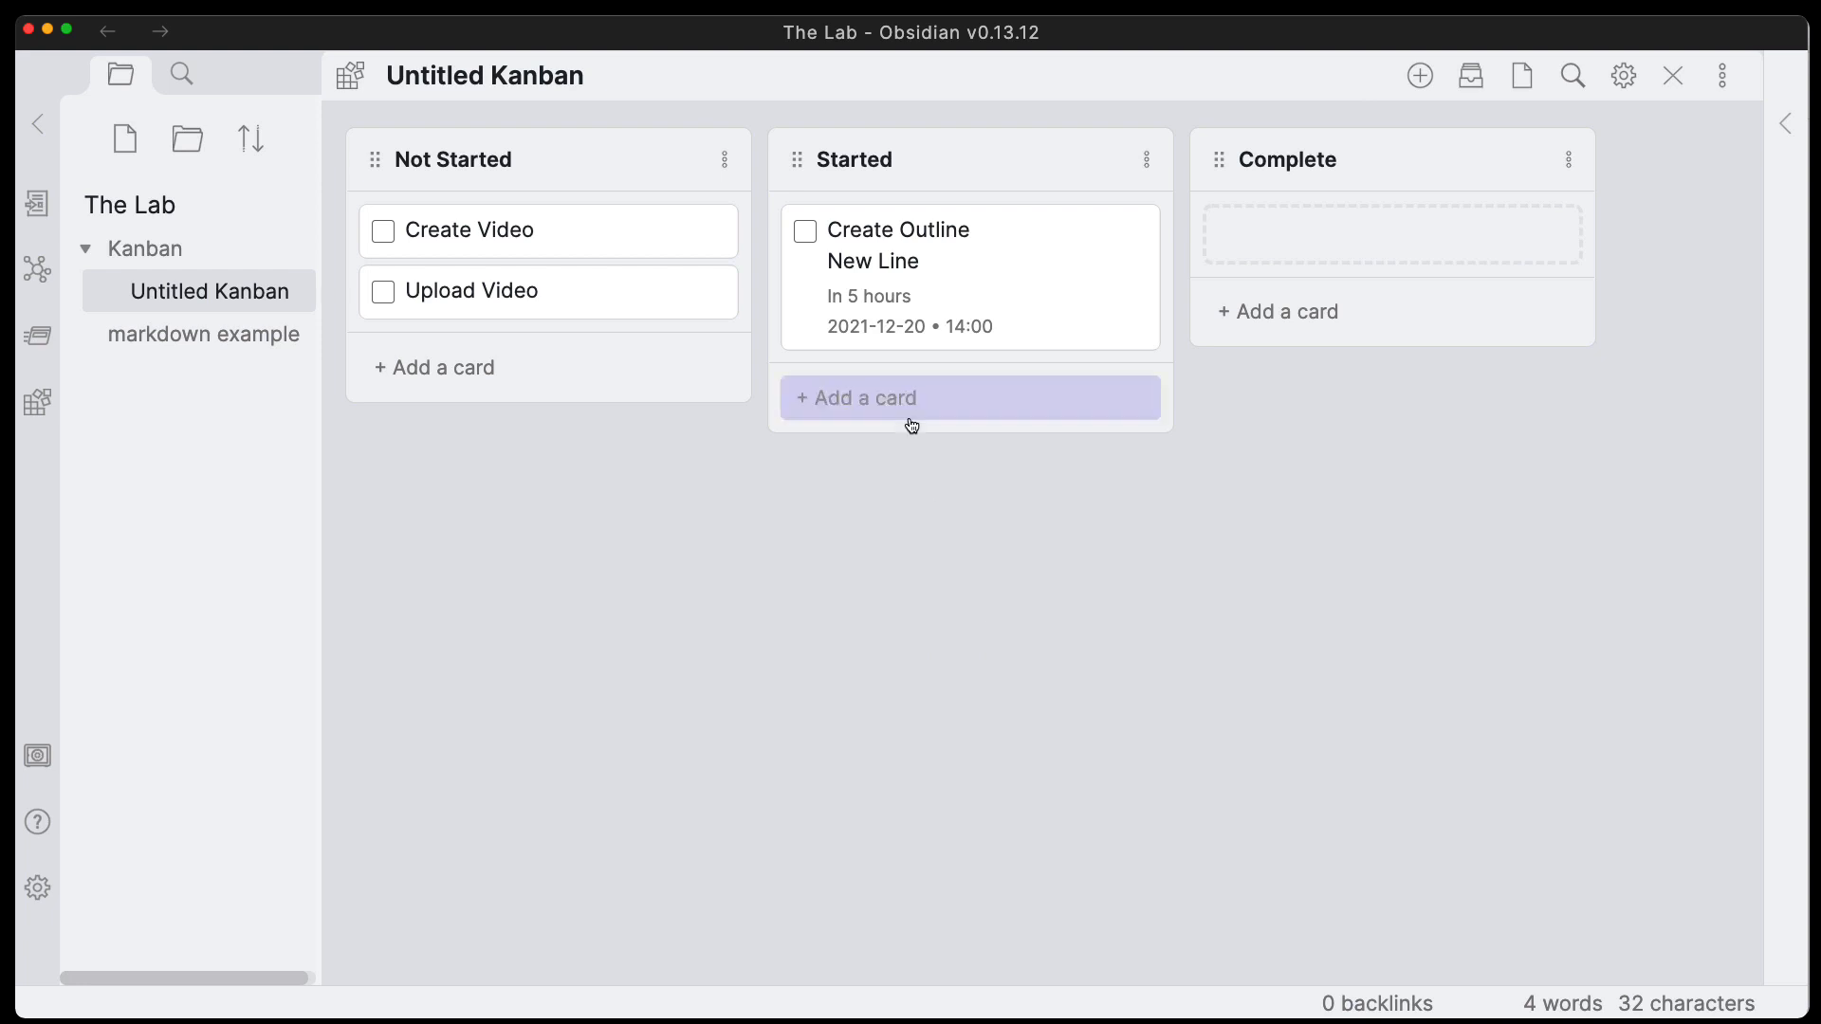
left_click(874, 320)
left_click(1233, 542)
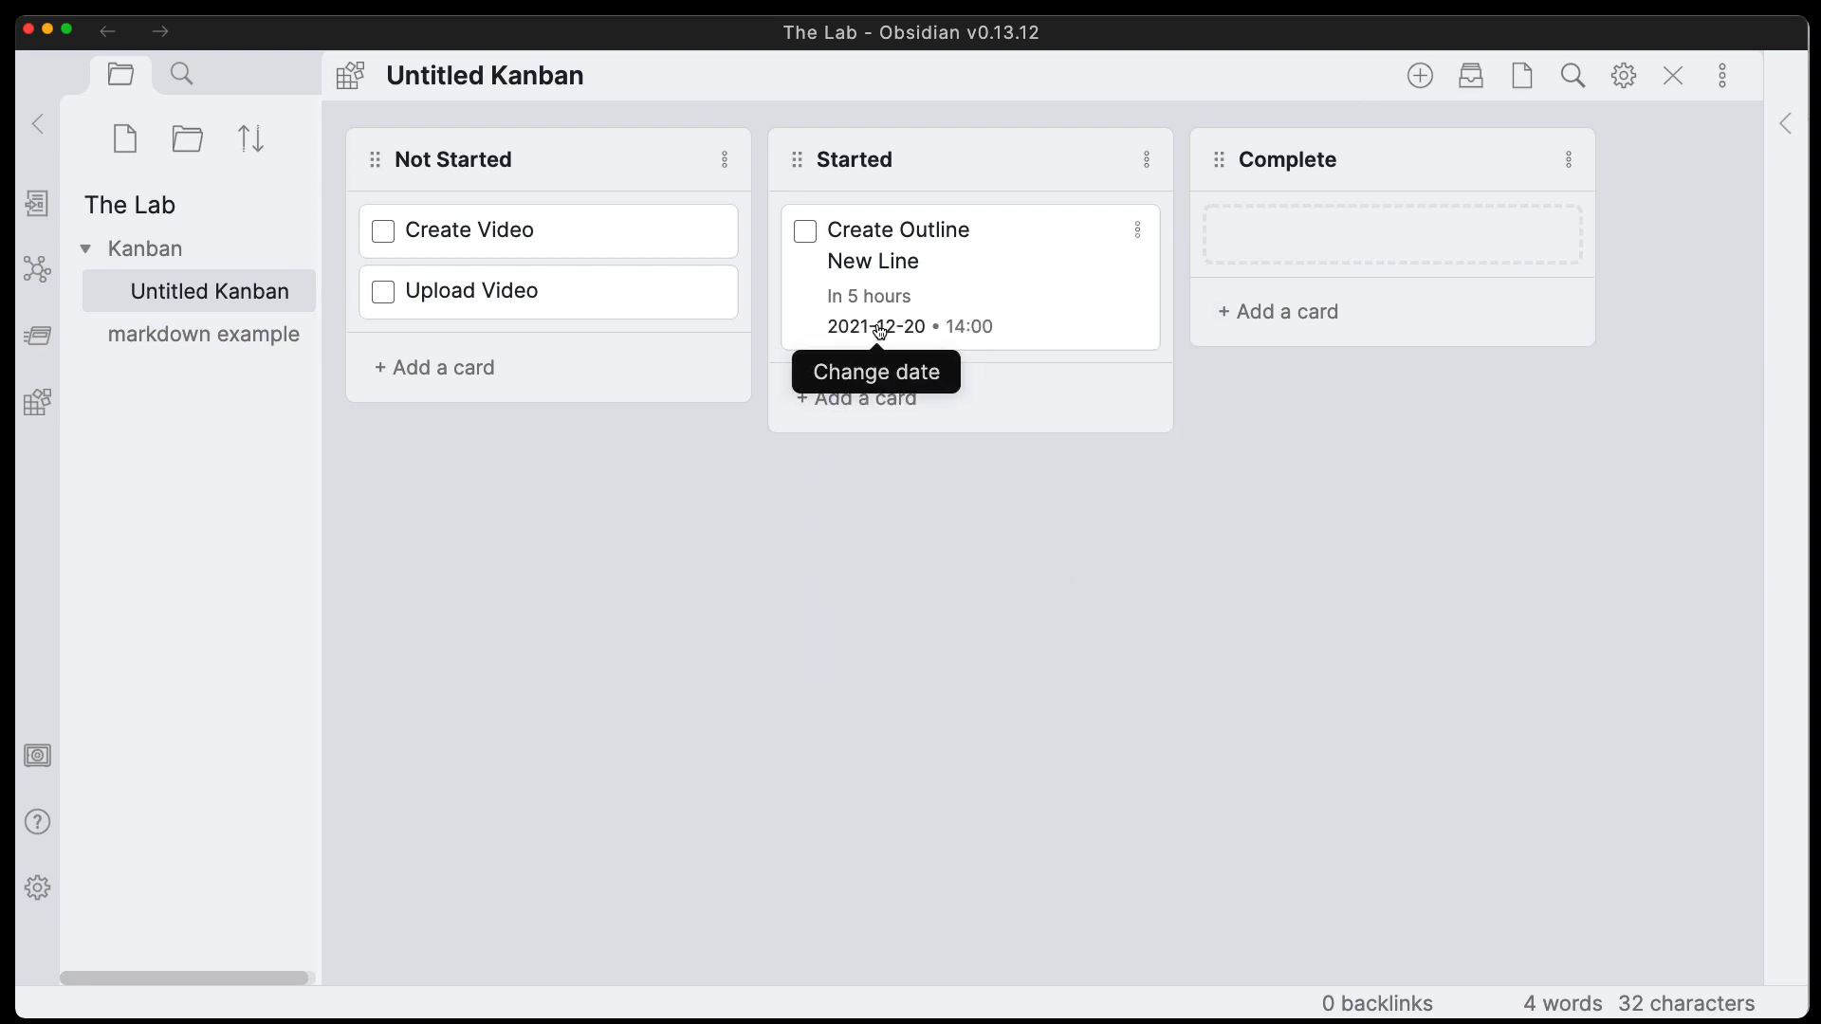
Edit the Create Outline card's text so its date is 2021-12-21, and check the date in the date picker.
left_click(1137, 230)
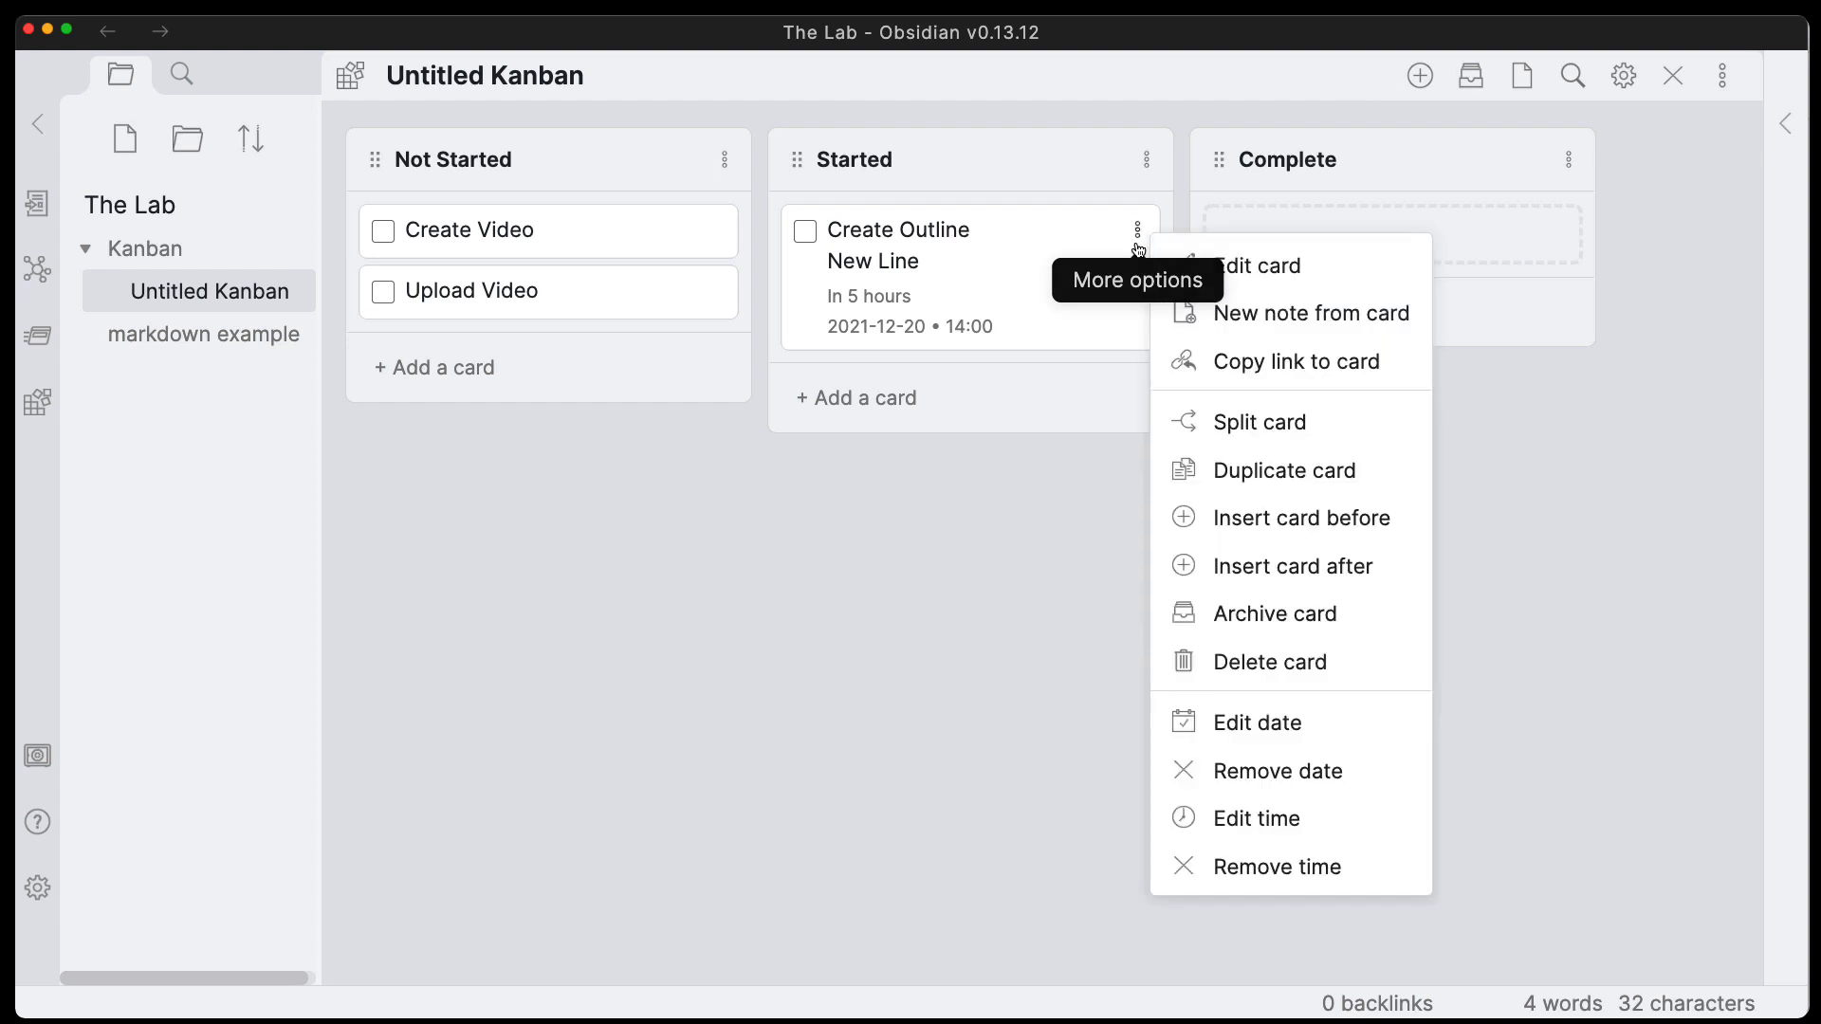
left_click(1233, 264)
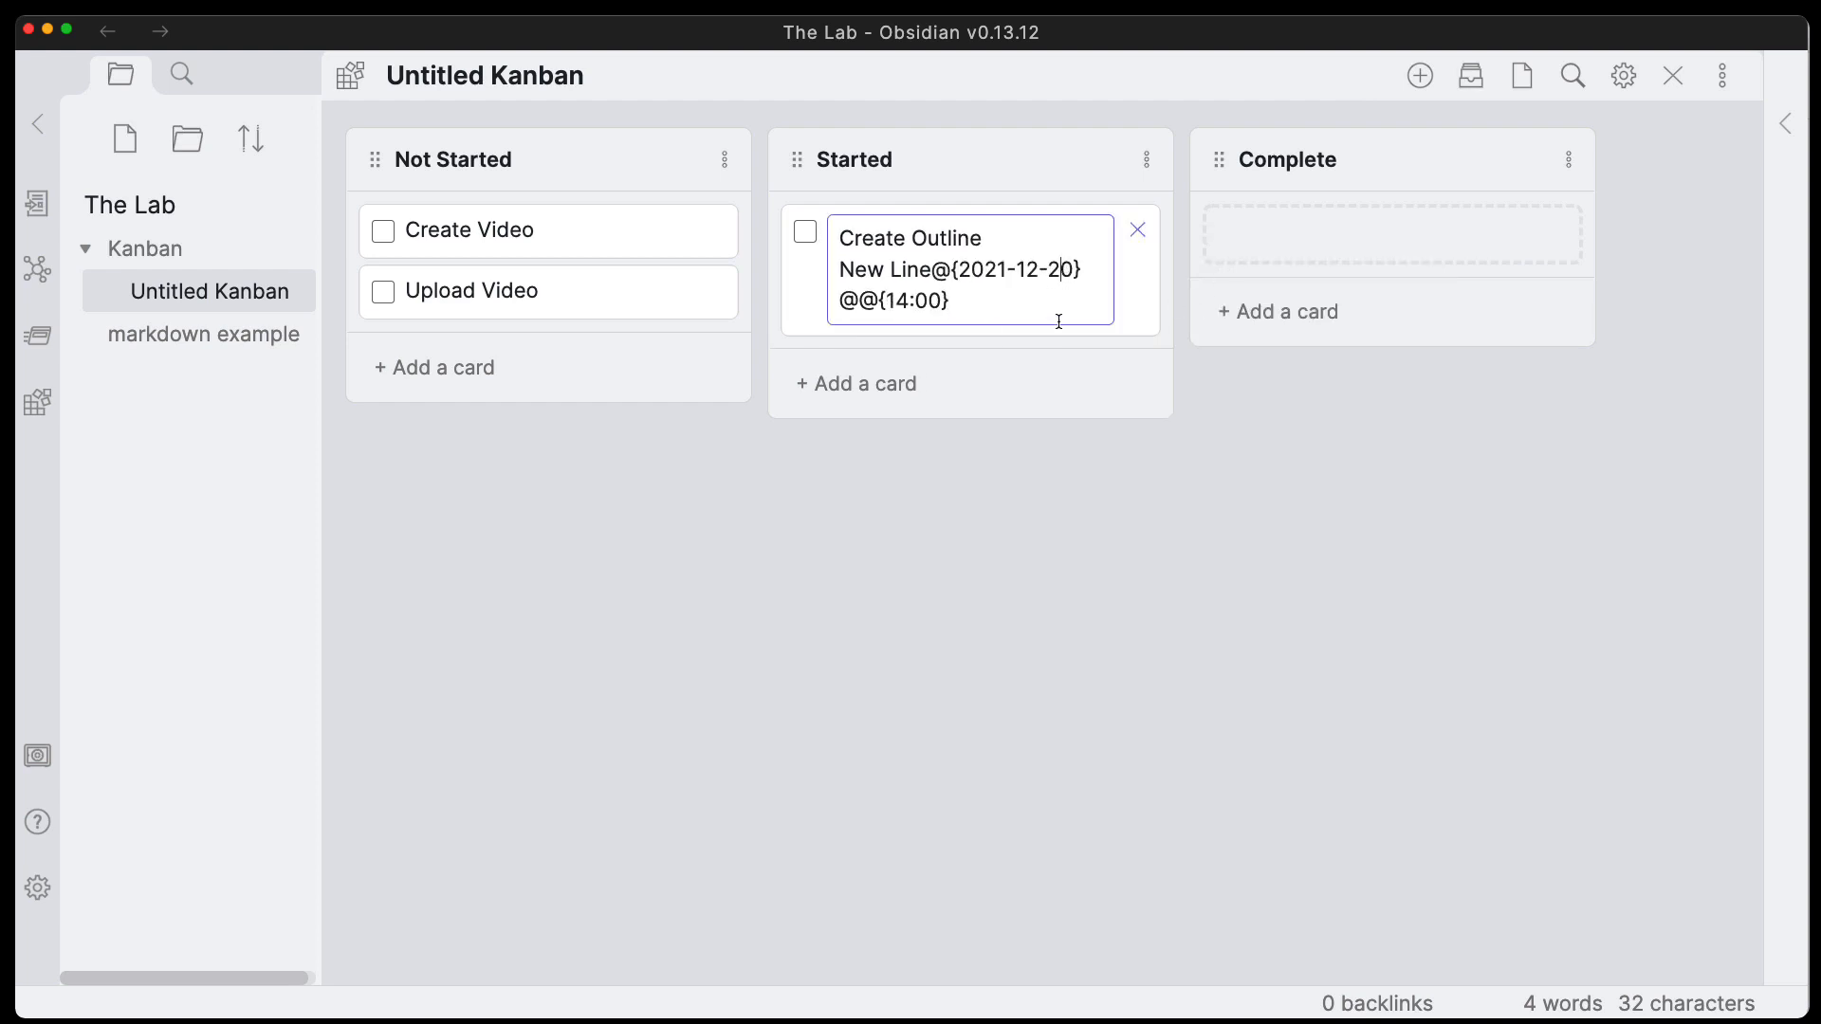
left_click(1072, 269)
key("BackSpace")
type("1")
key("Return")
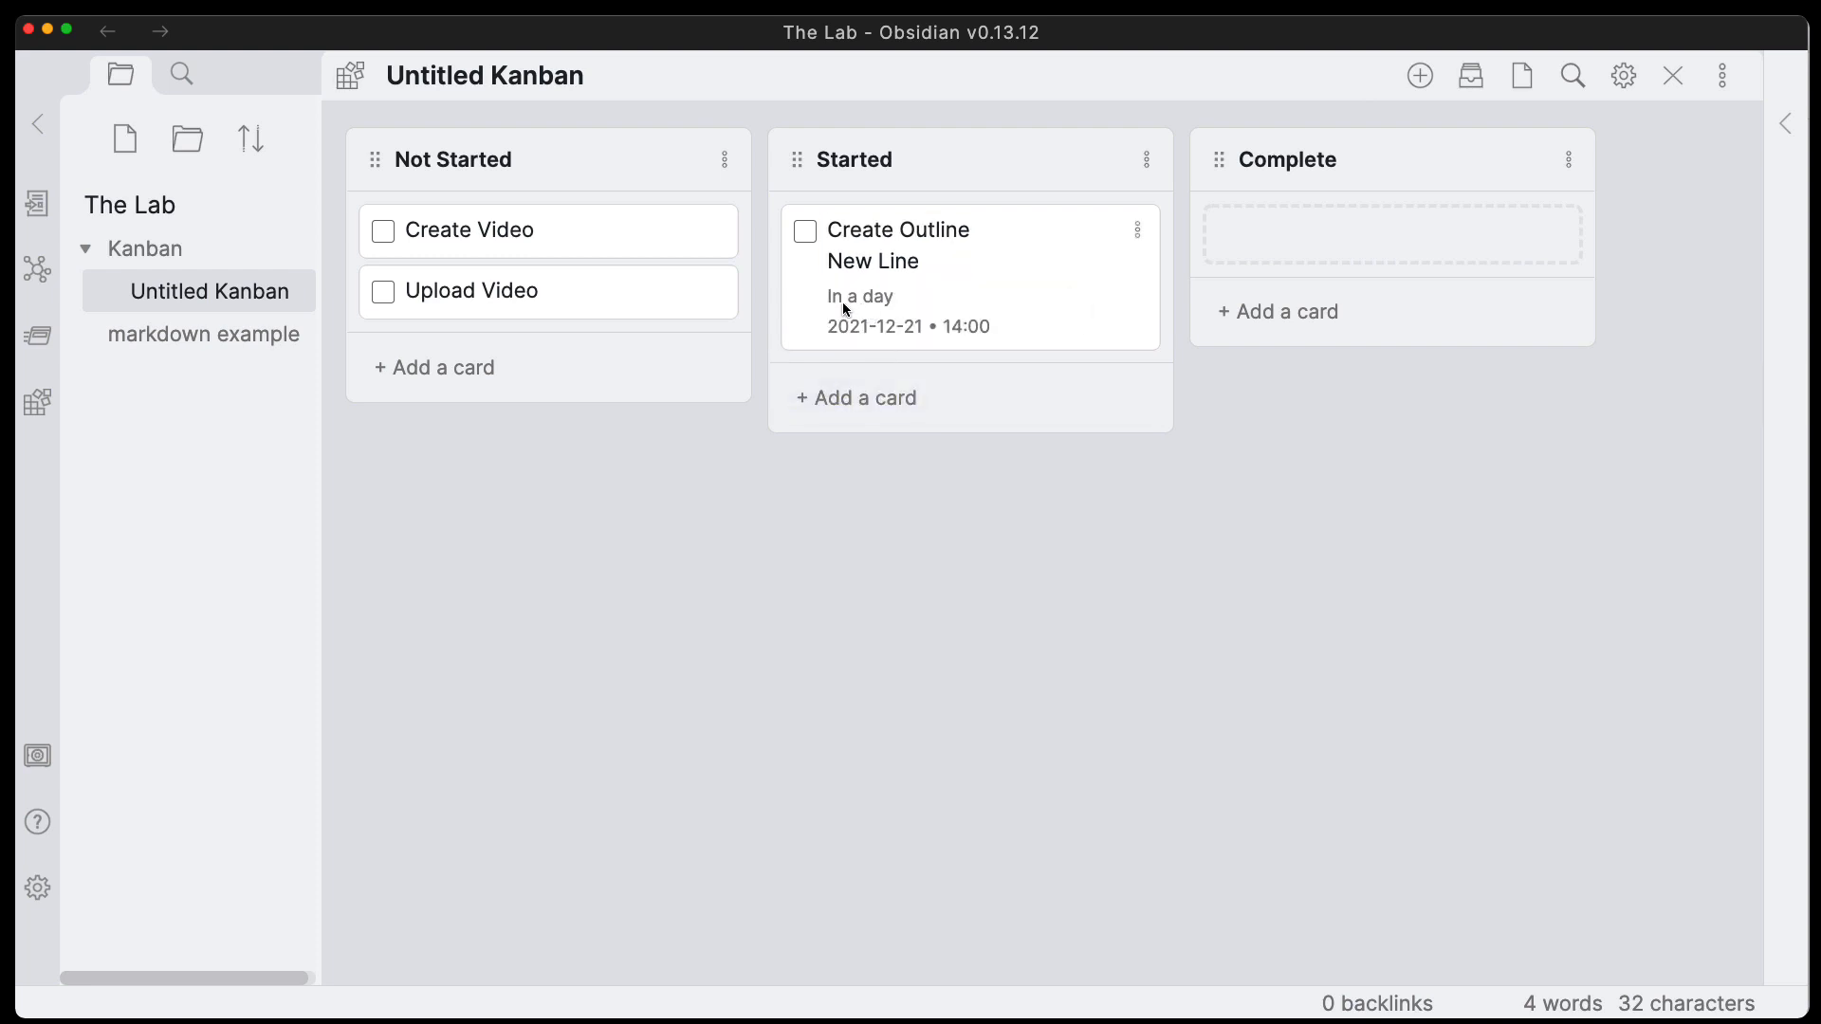
left_click(890, 331)
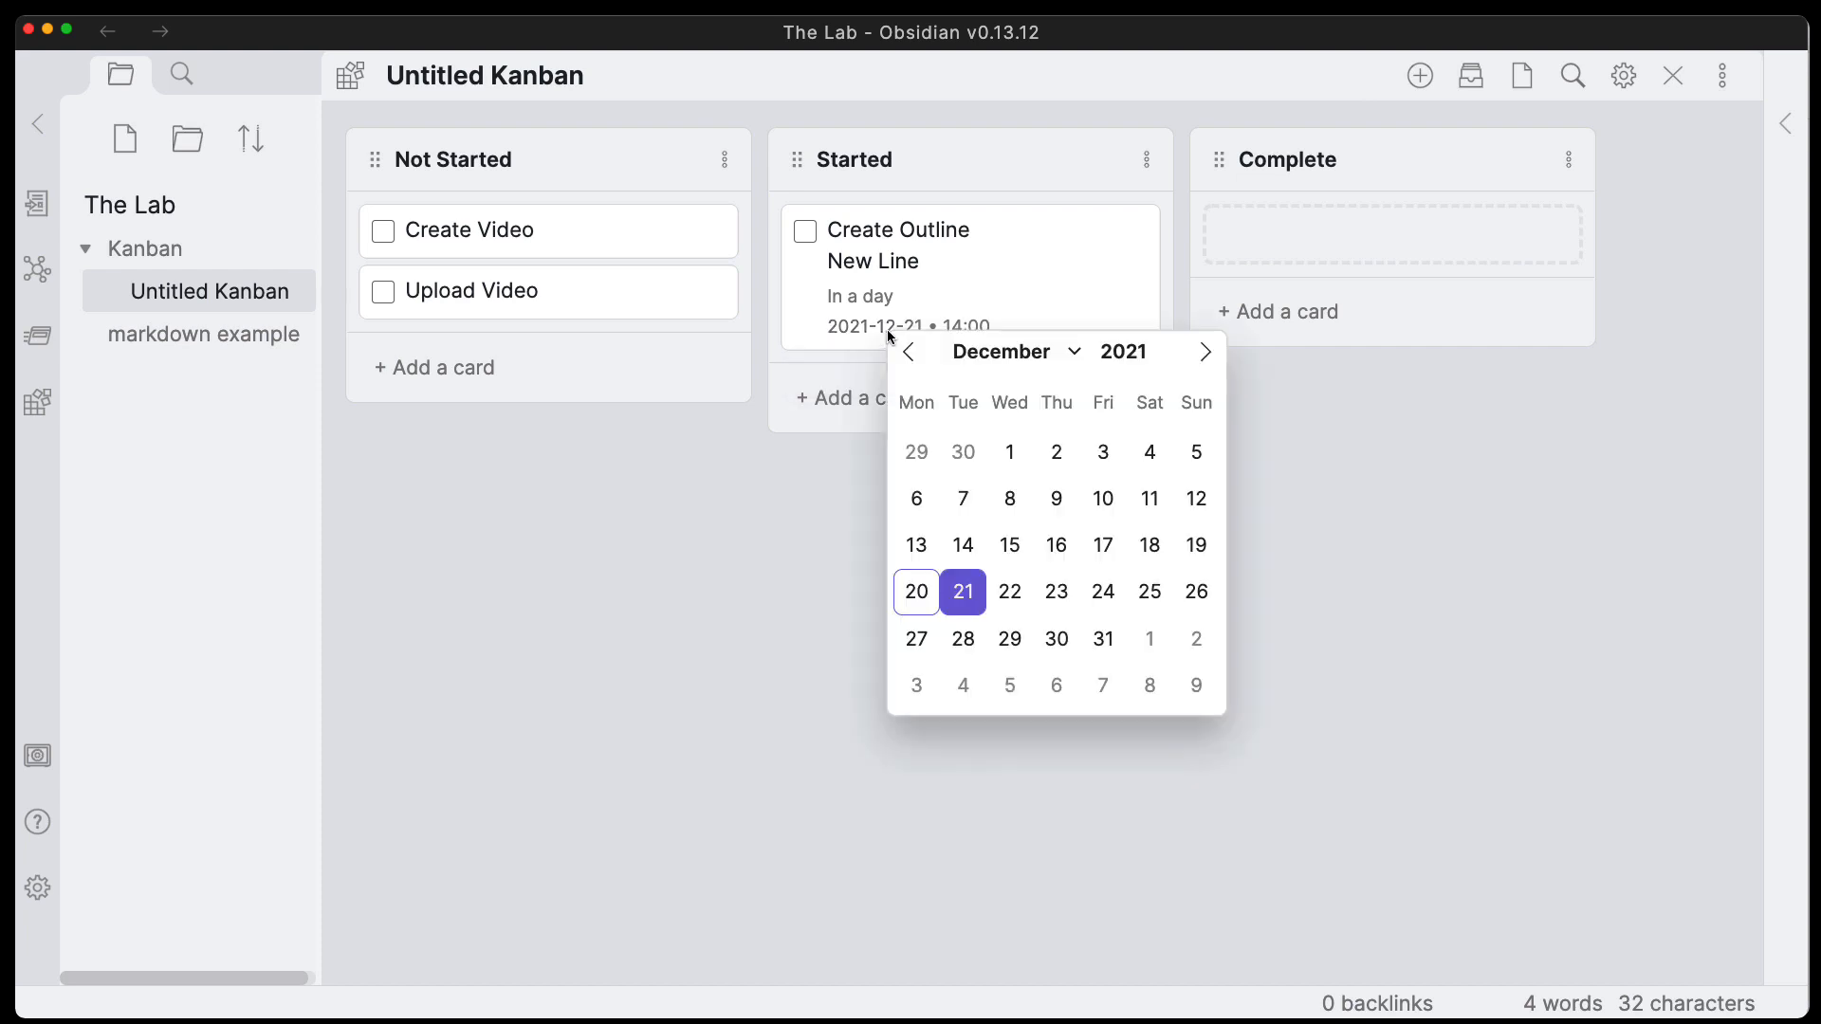
left_click(963, 593)
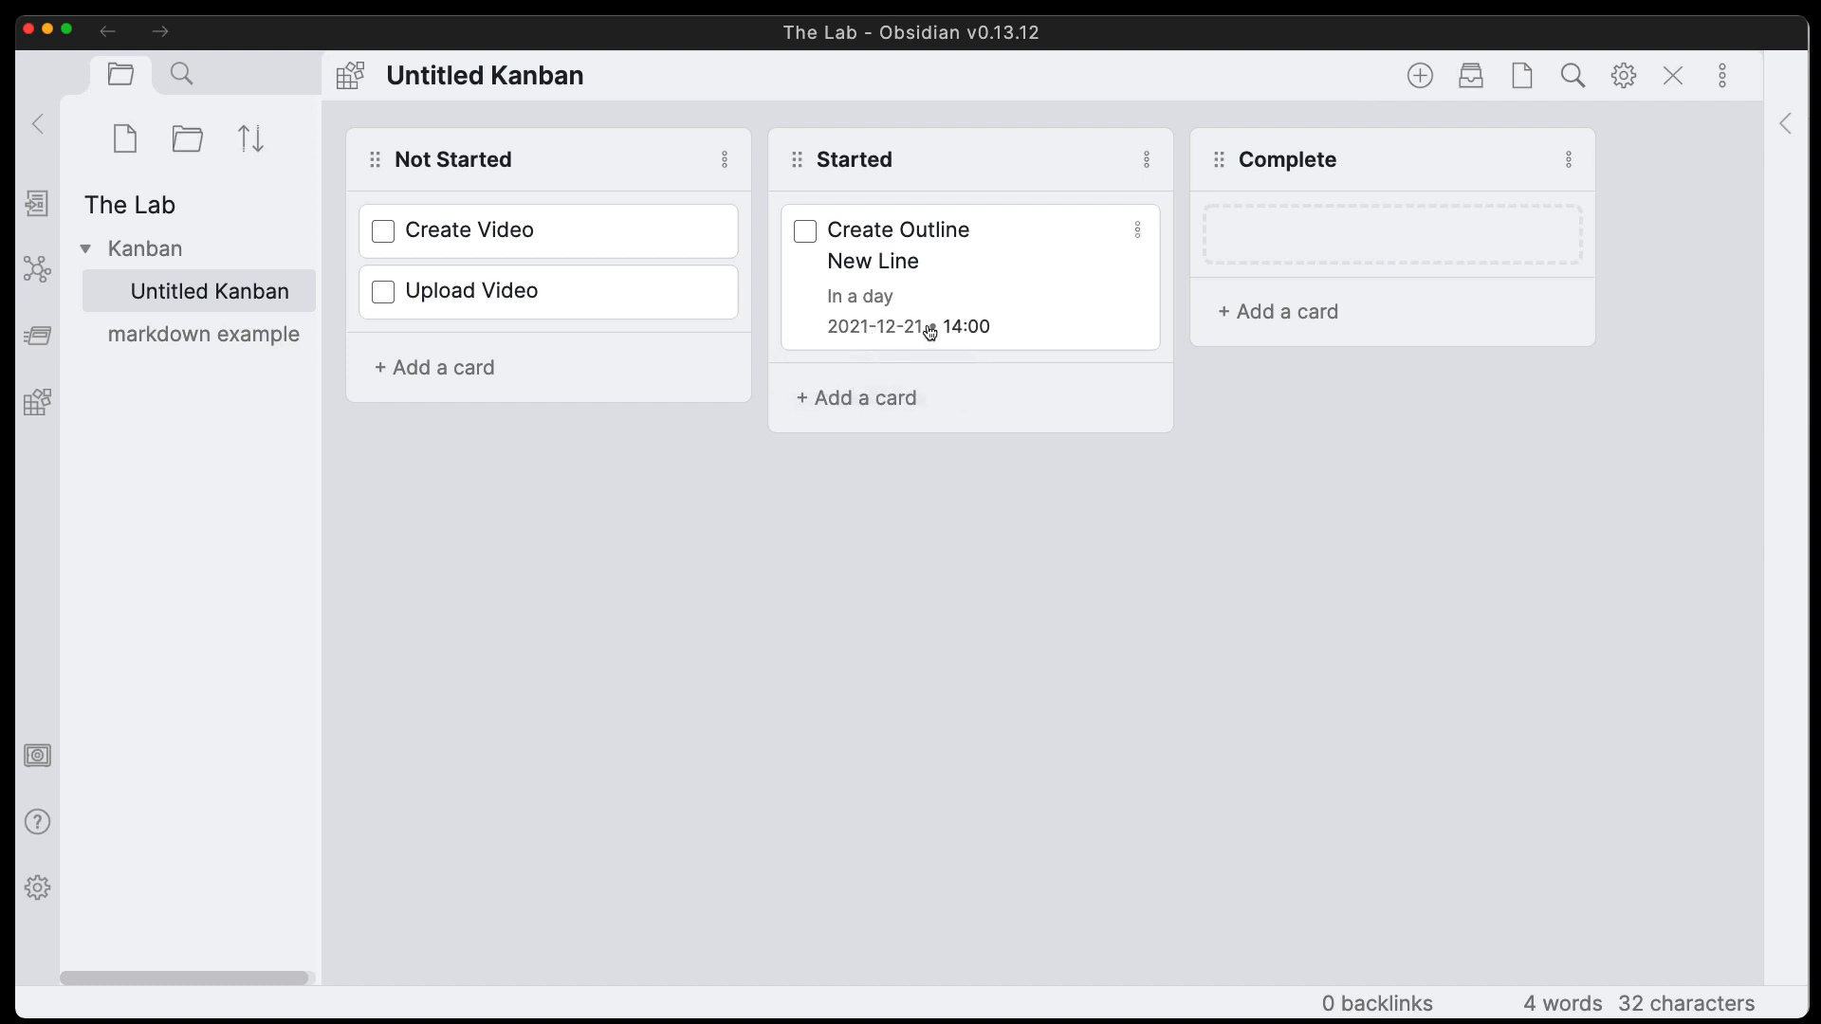
Turn on Link dates to daily notes in the board's settings and return to the board.
left_click(1624, 76)
scroll(1221, 569, "down", 20)
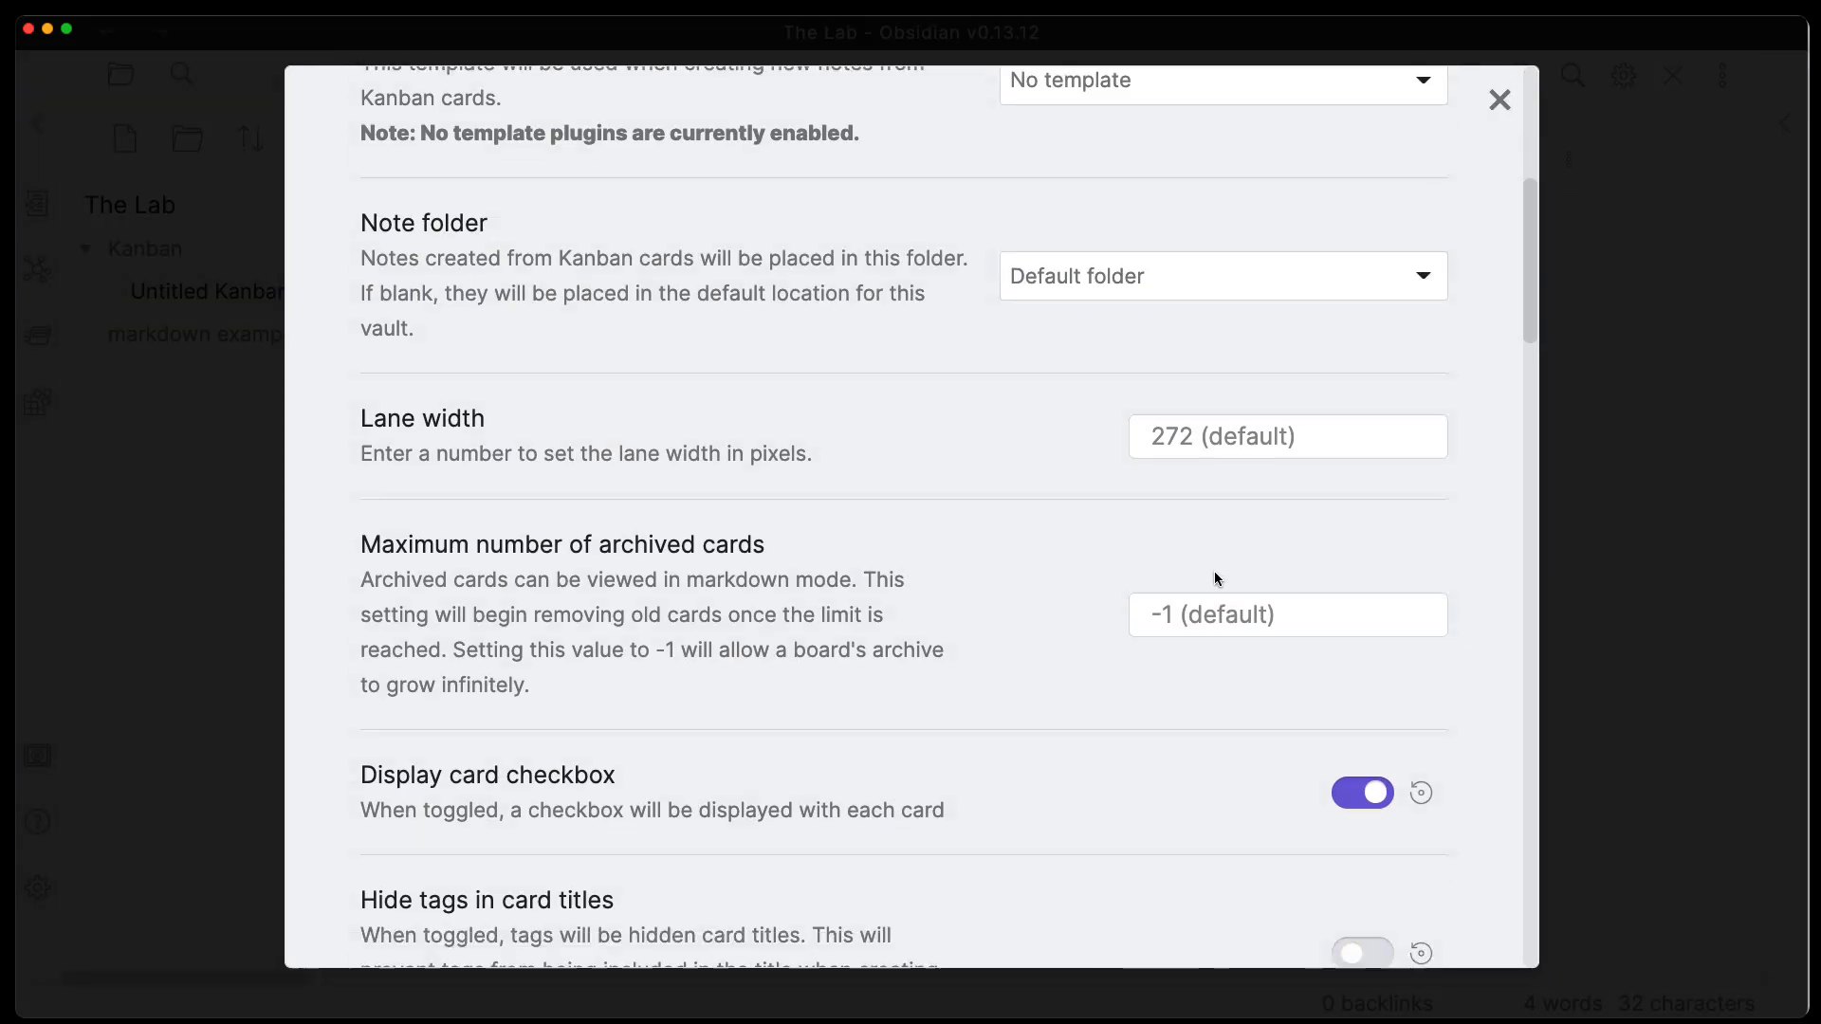
scroll(1176, 600, "down", 4)
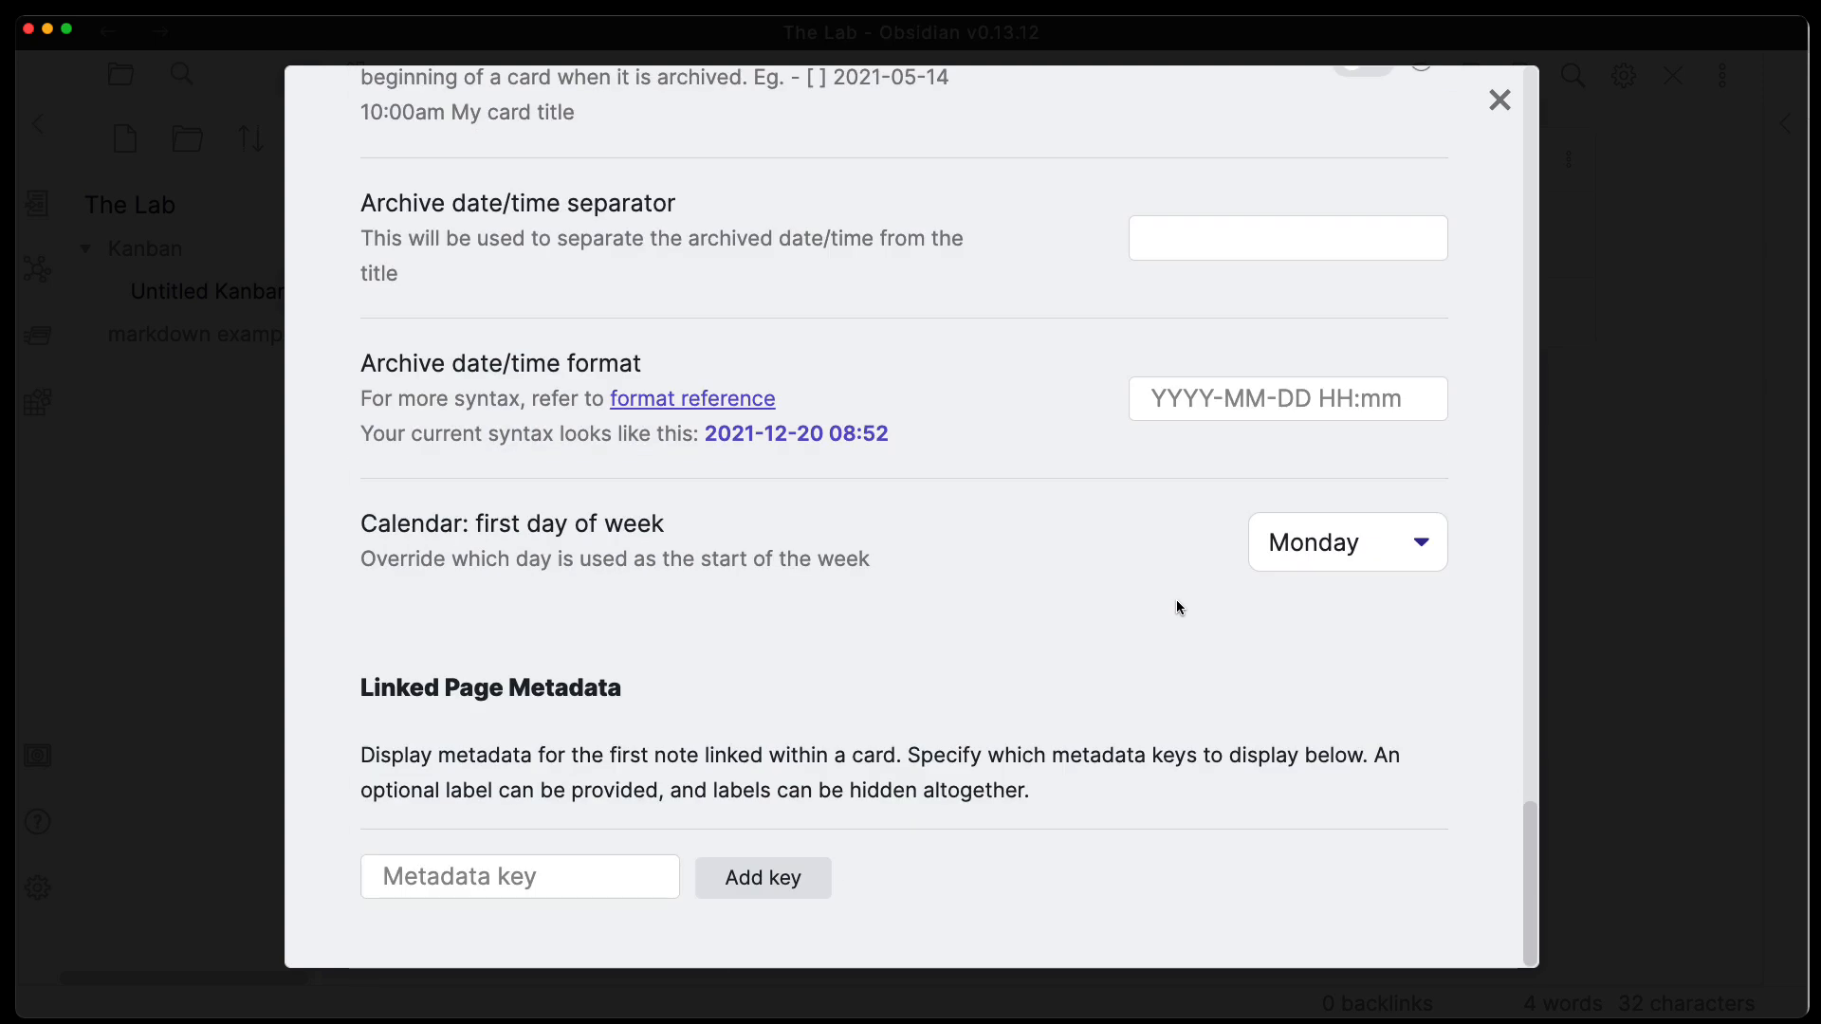
scroll(1100, 560, "up", 5)
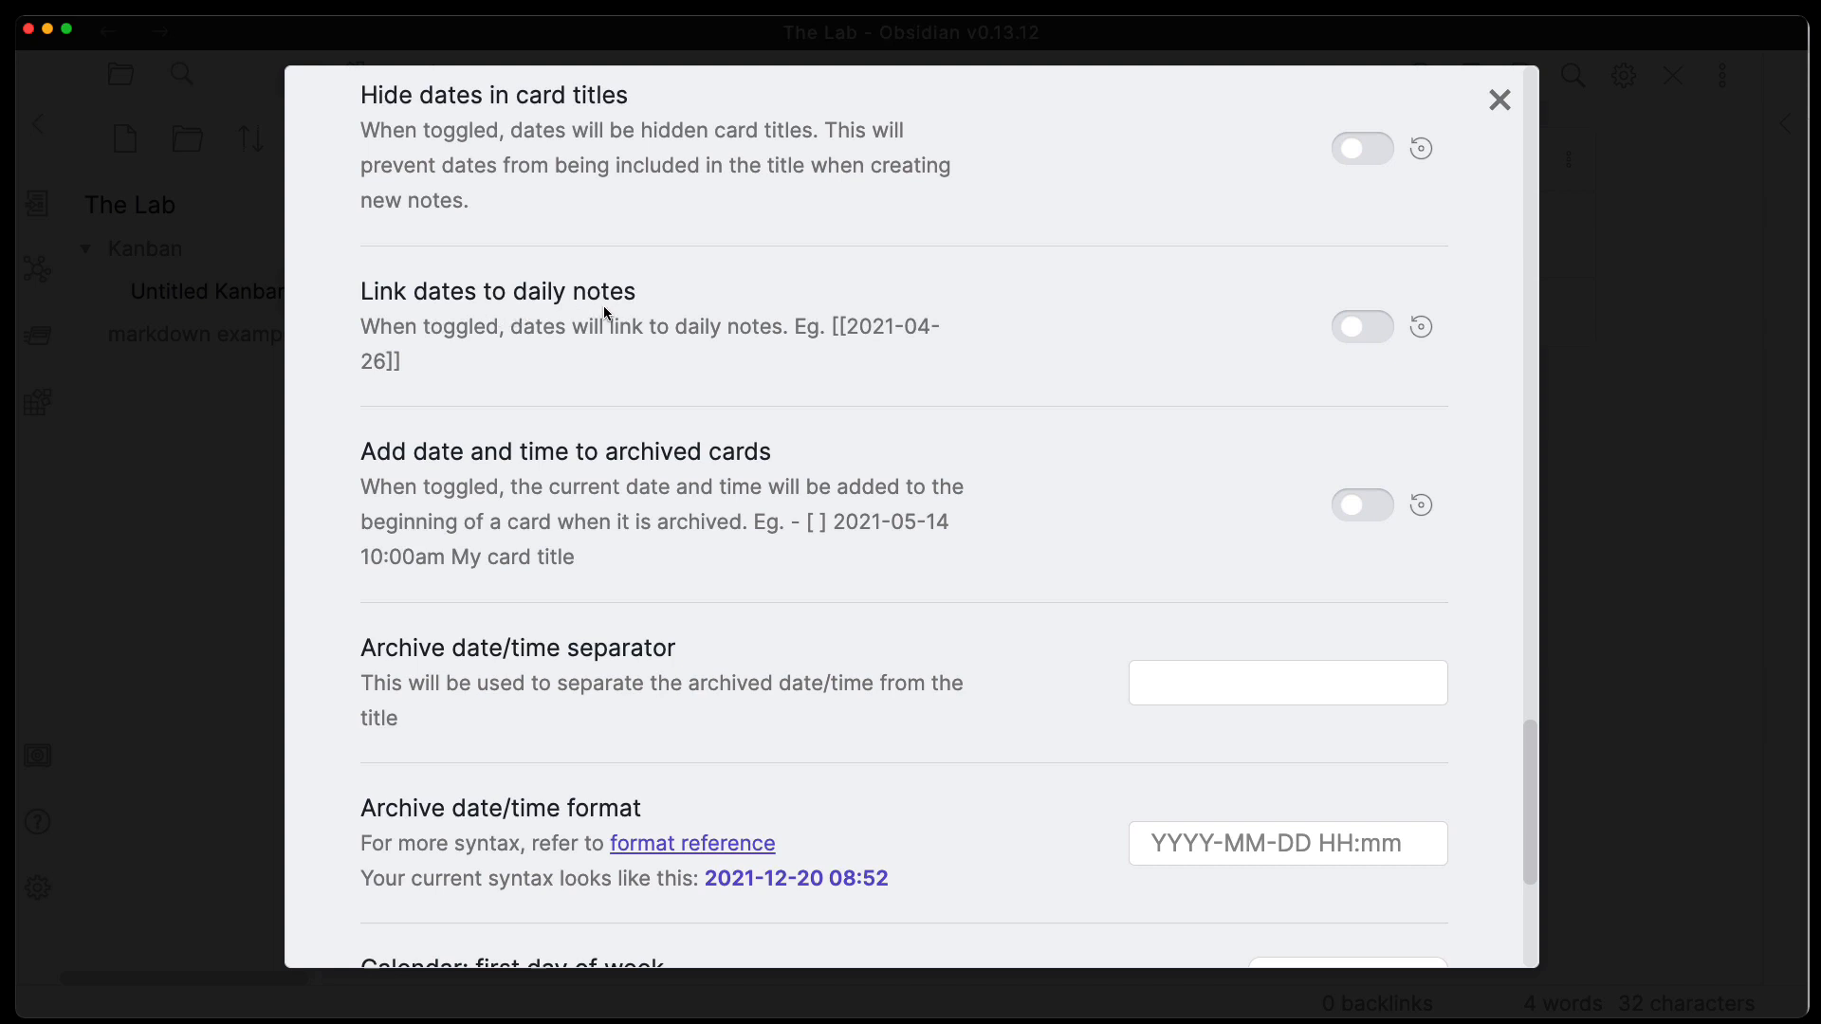
left_click(1356, 328)
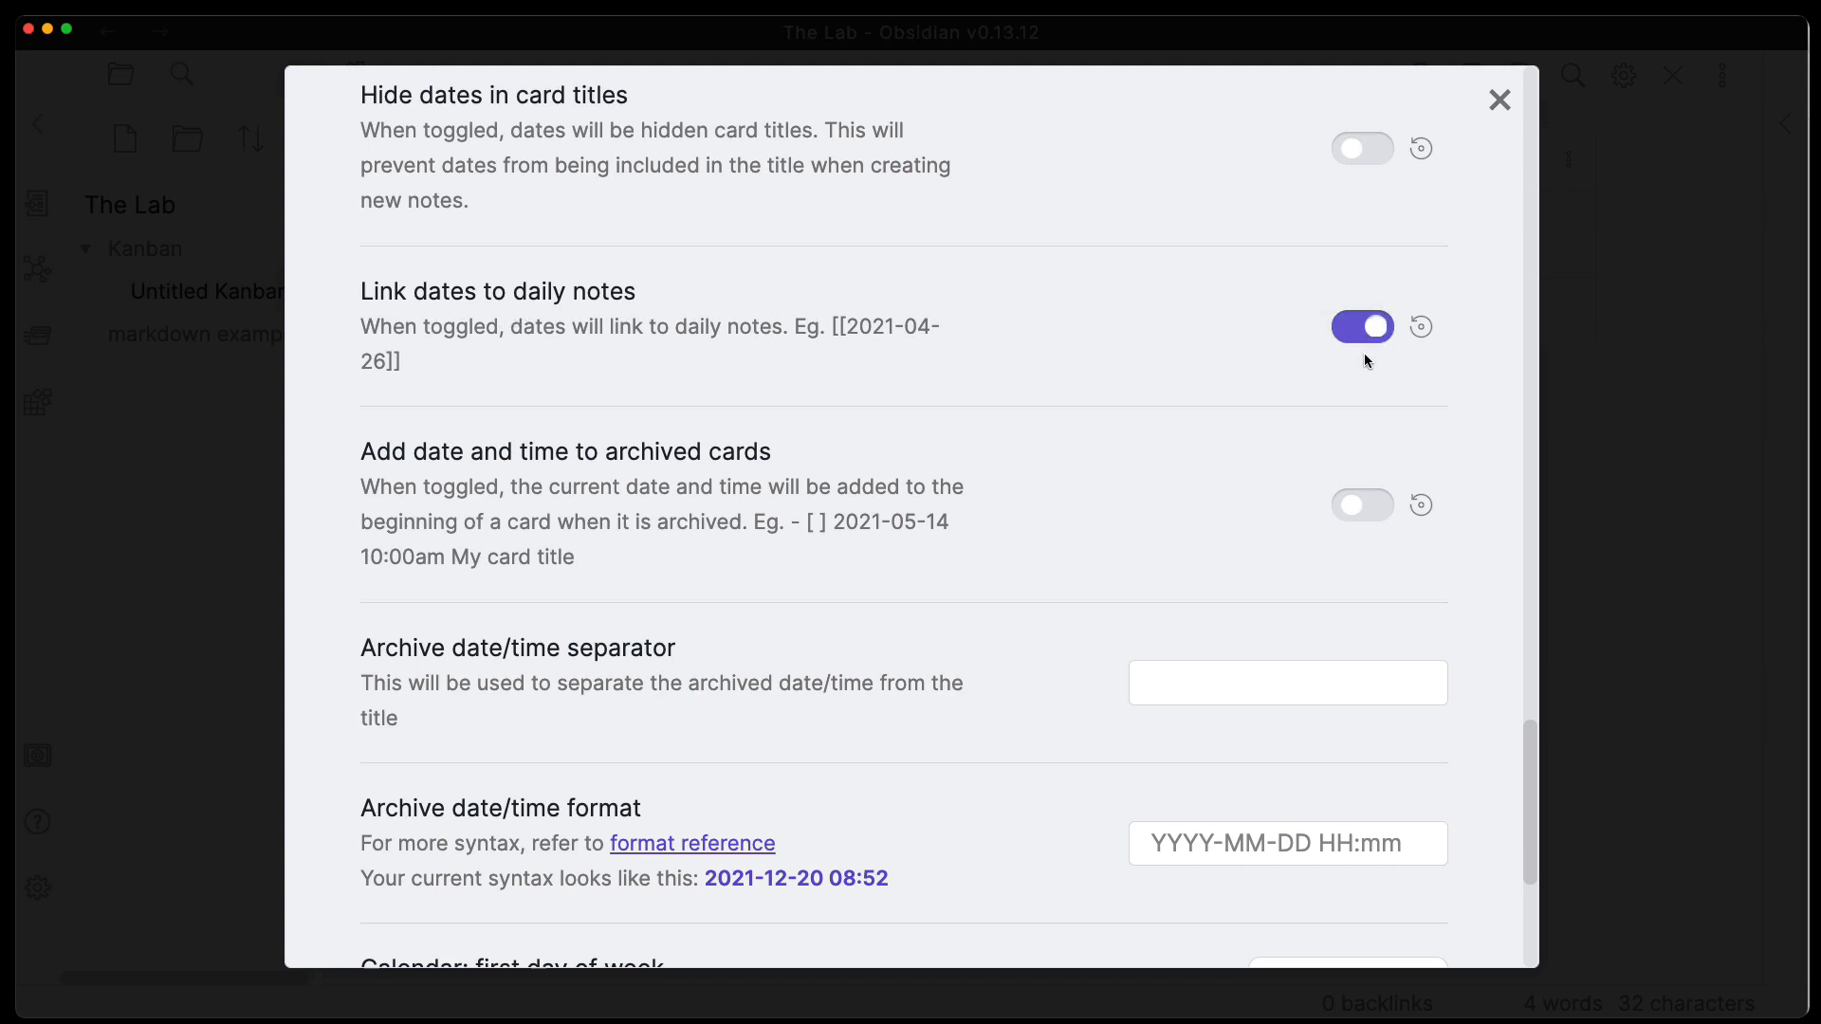
left_click(1499, 101)
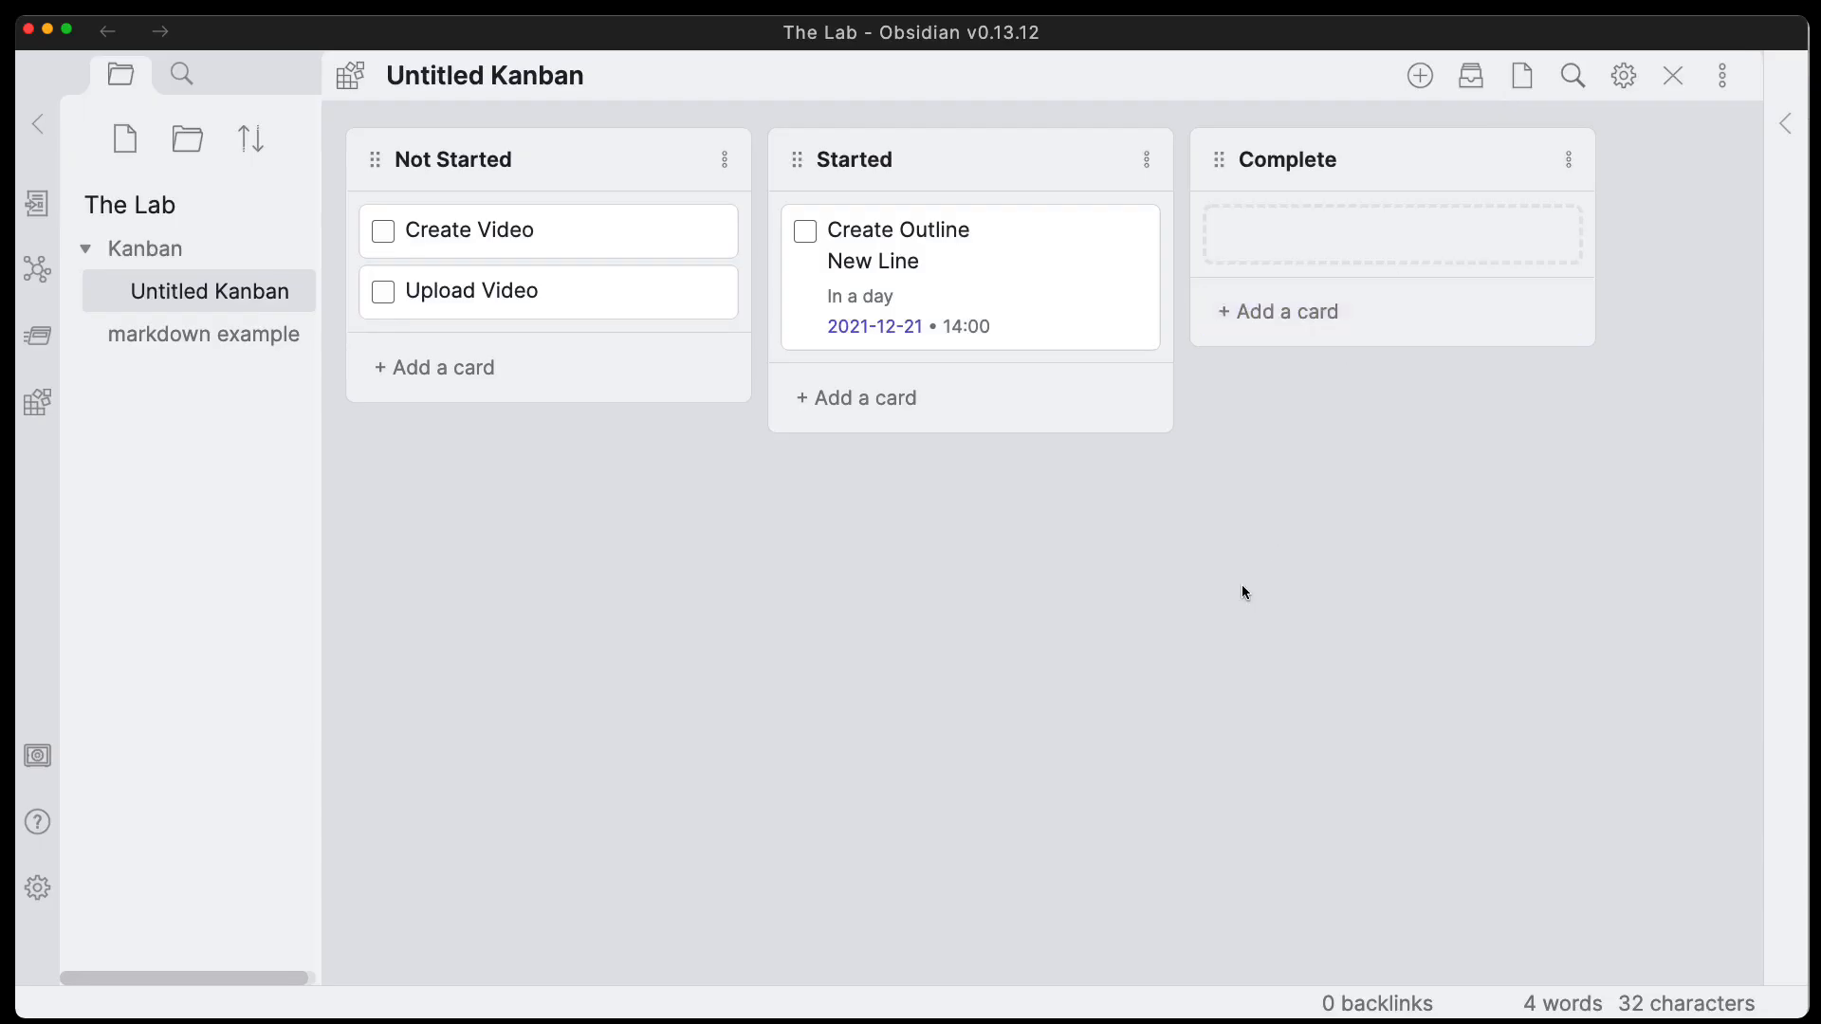
Open the daily note linked from the Create Outline card's date, close it and reopen the Untitled Kanban board.
left_click(892, 336)
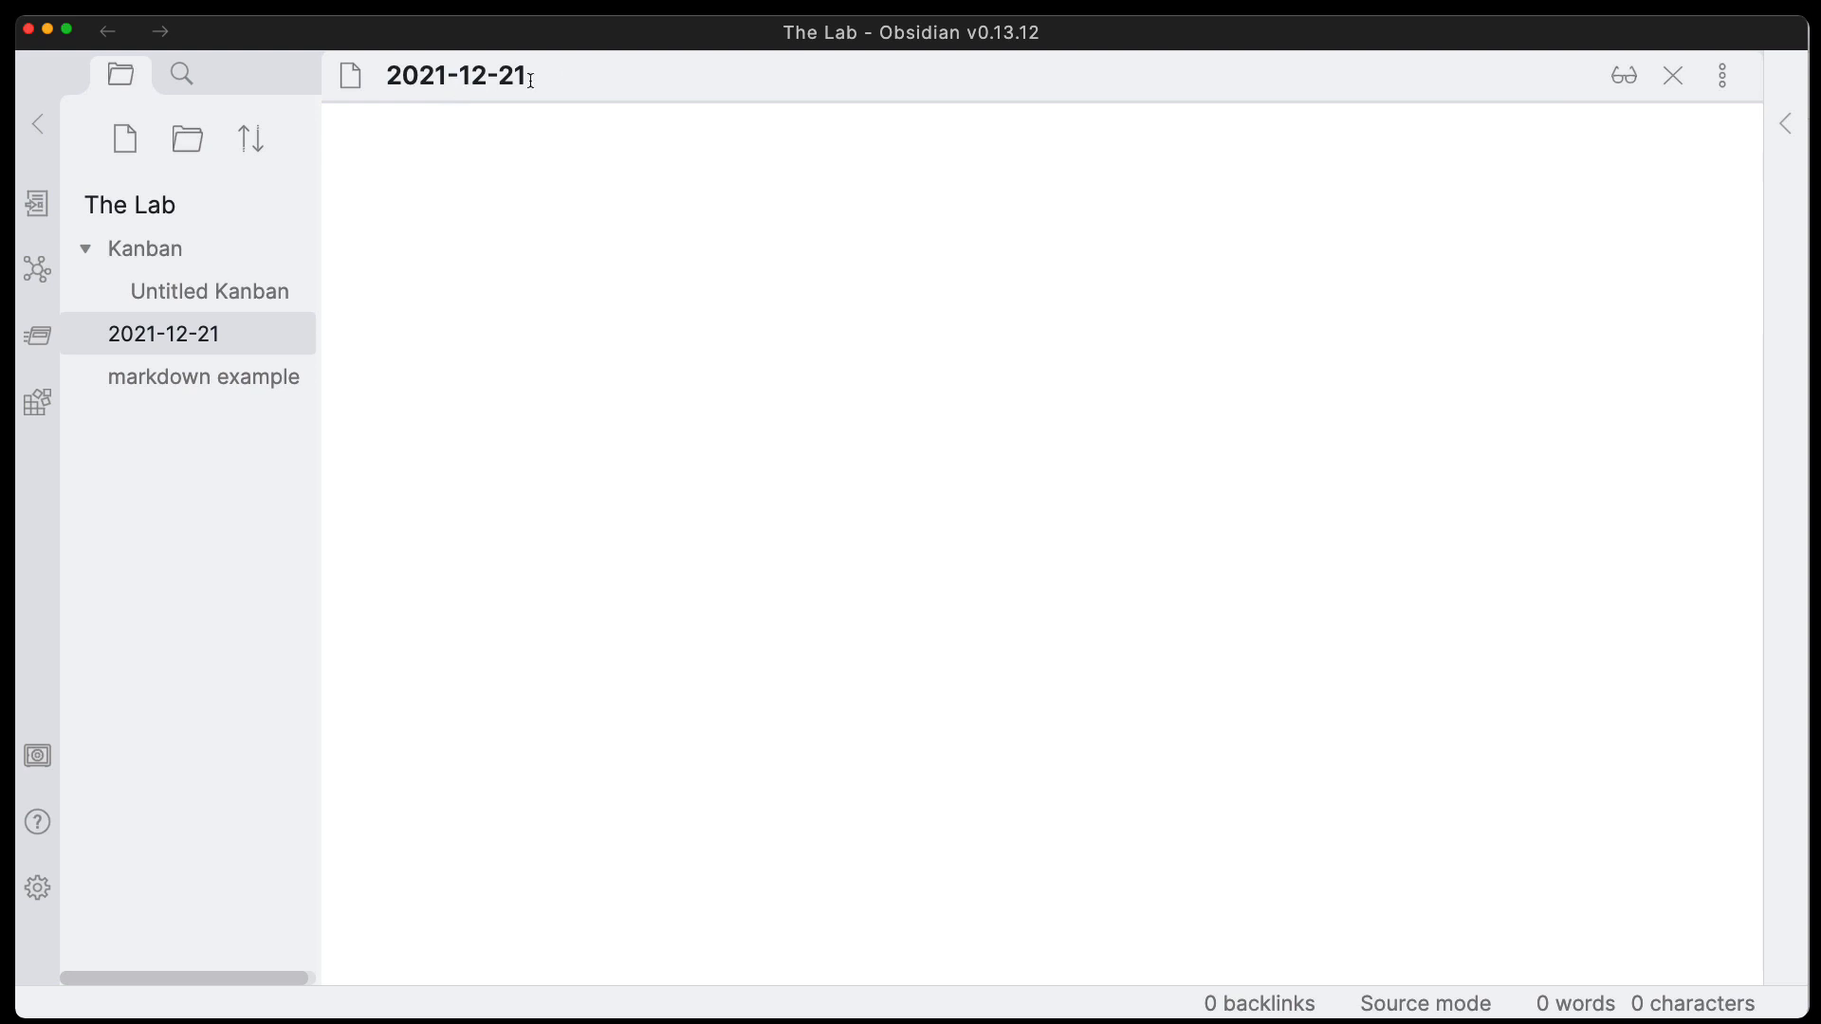
left_click_drag(529, 76, 397, 80)
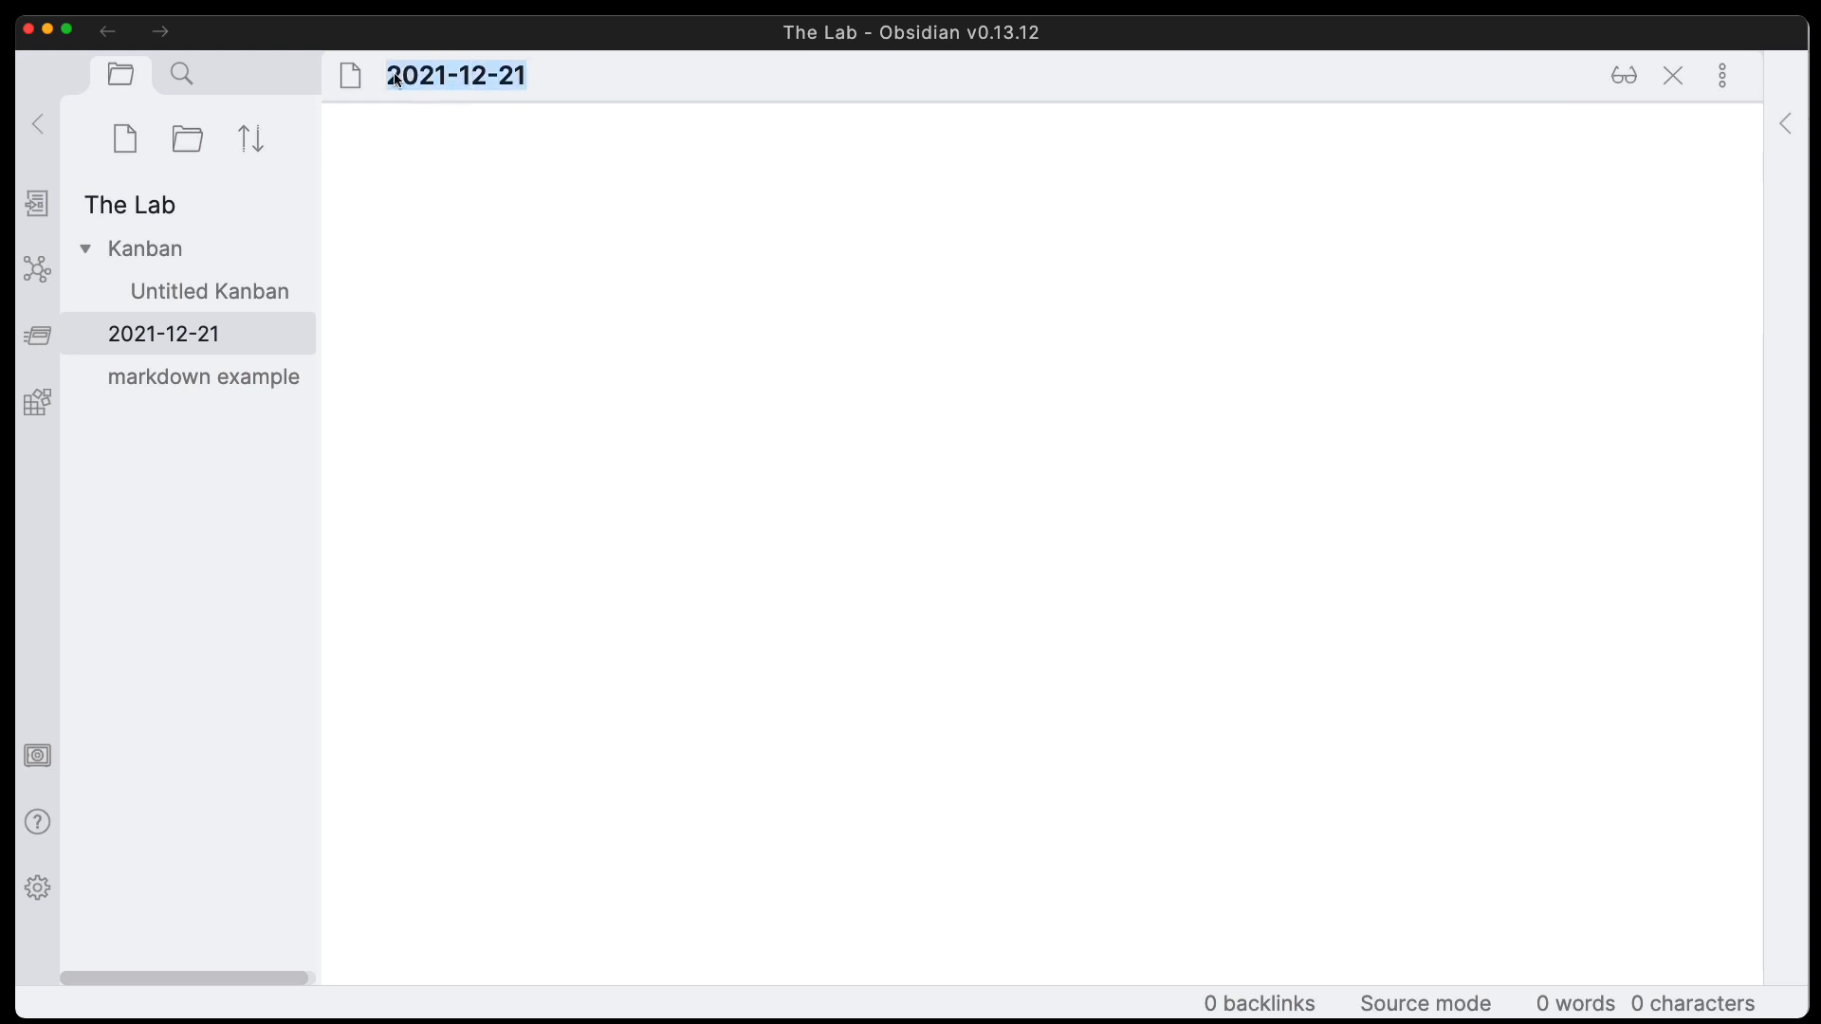
left_click(756, 347)
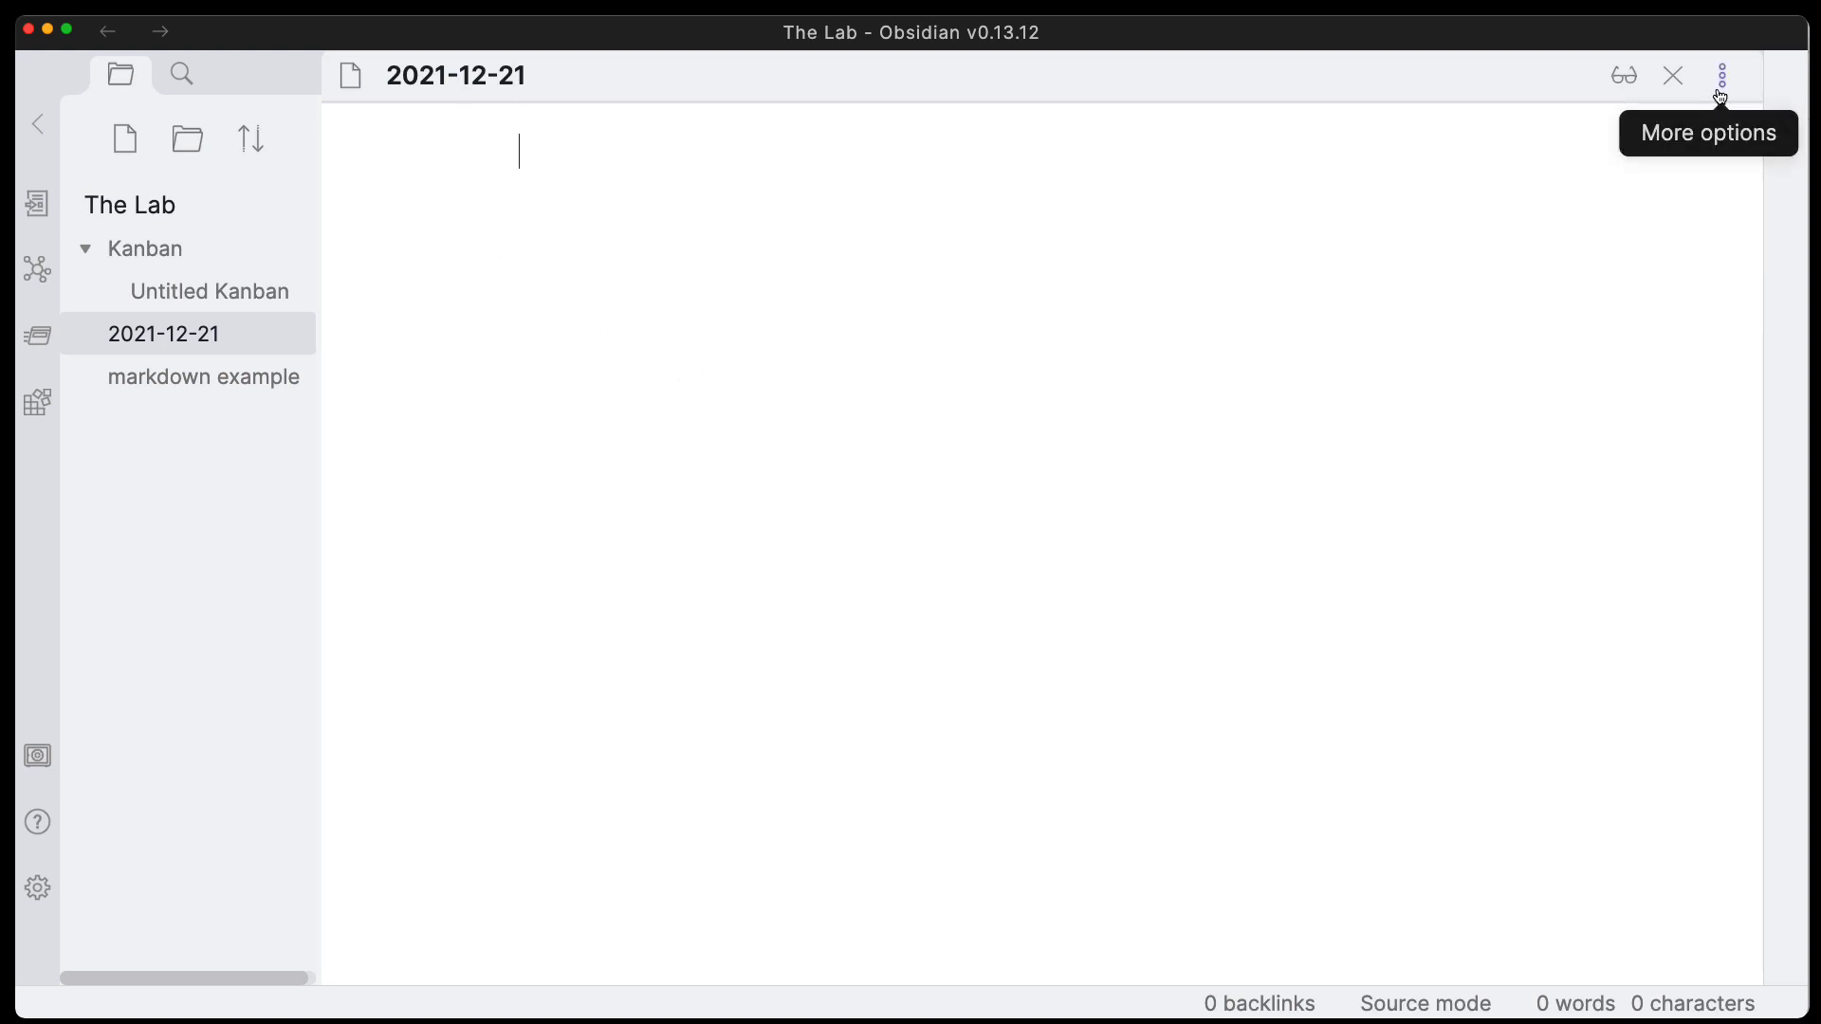
left_click(1672, 78)
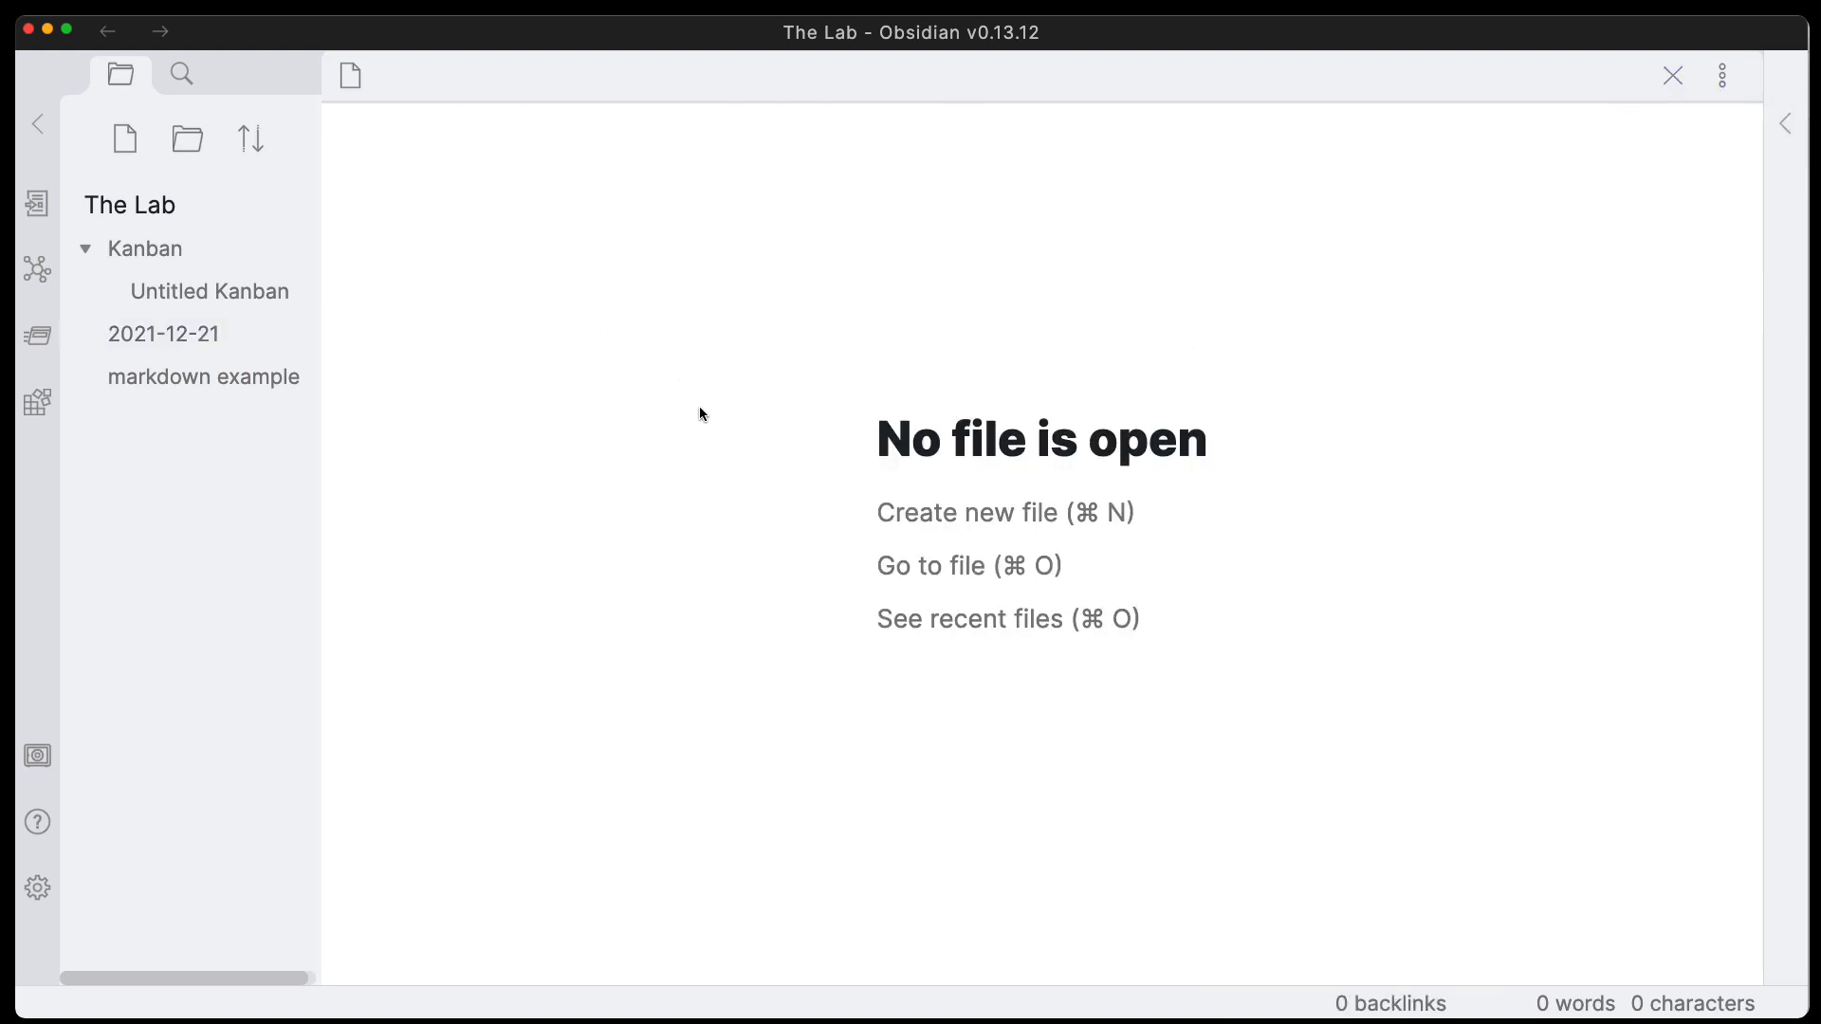
left_click(228, 290)
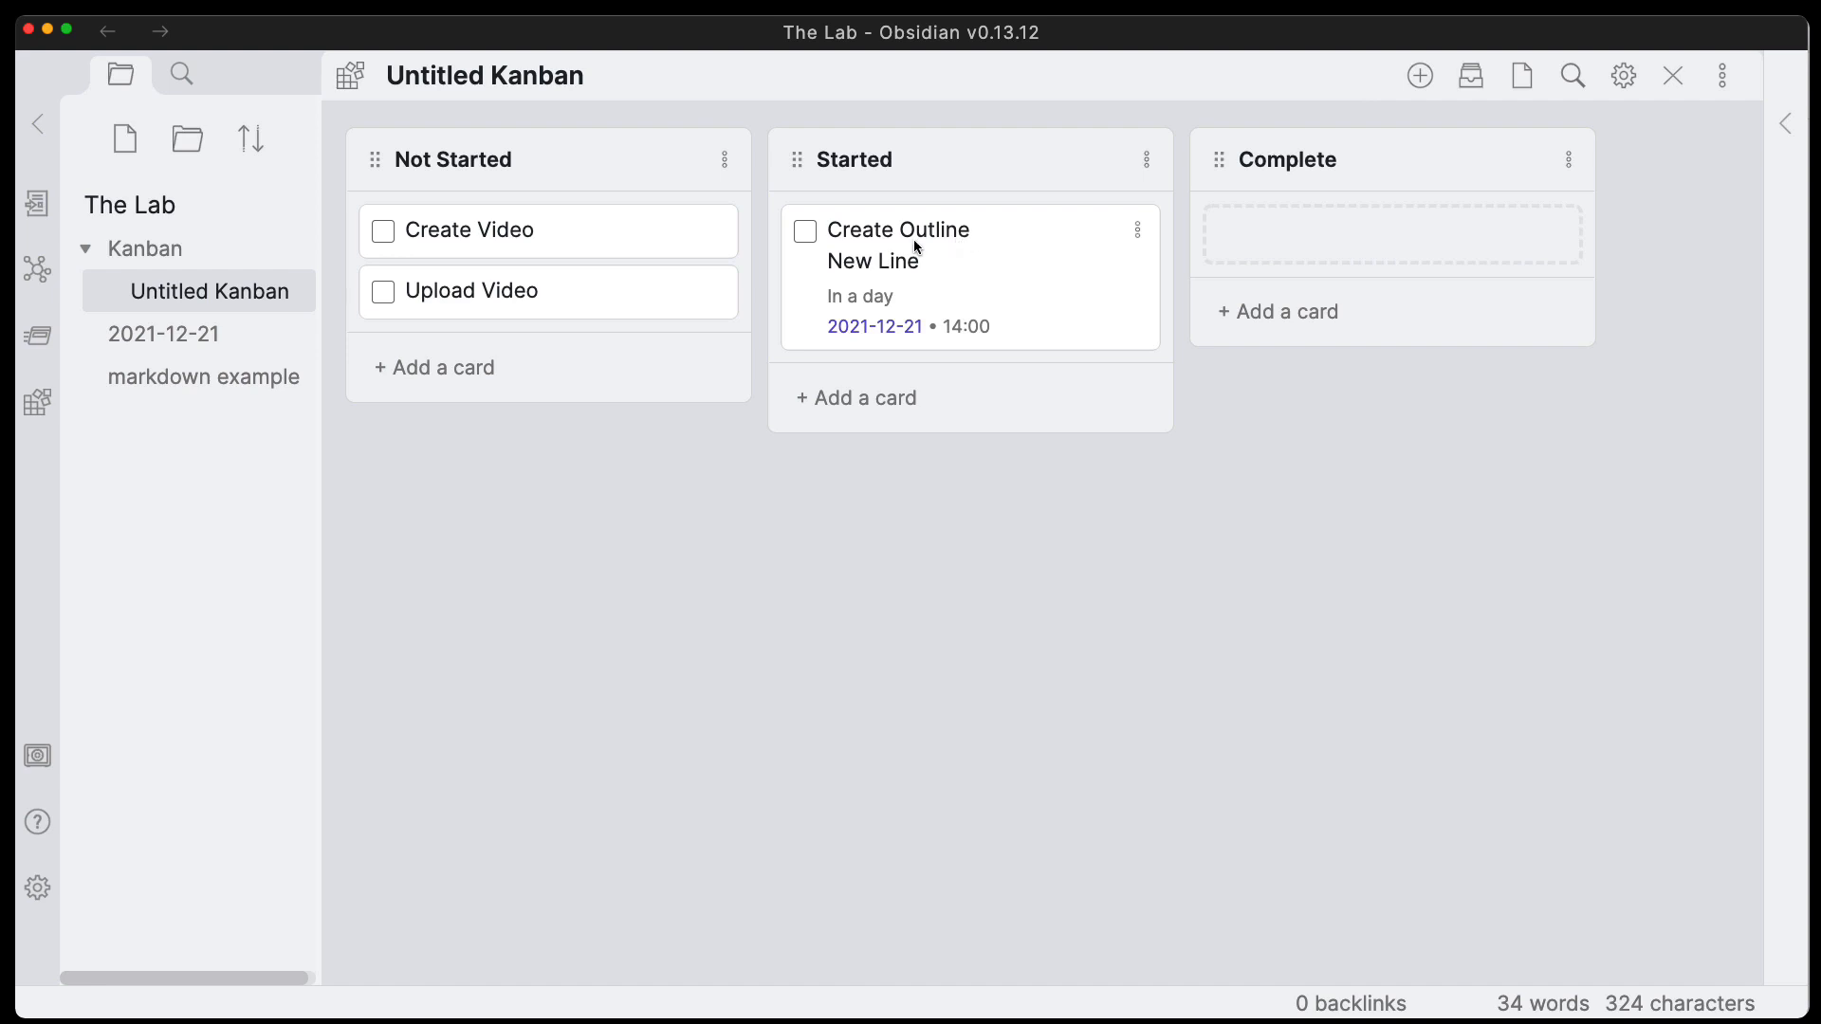
Create a new note from the Create Outline card and enter "start typing what ever your want" in it.
left_click(1137, 230)
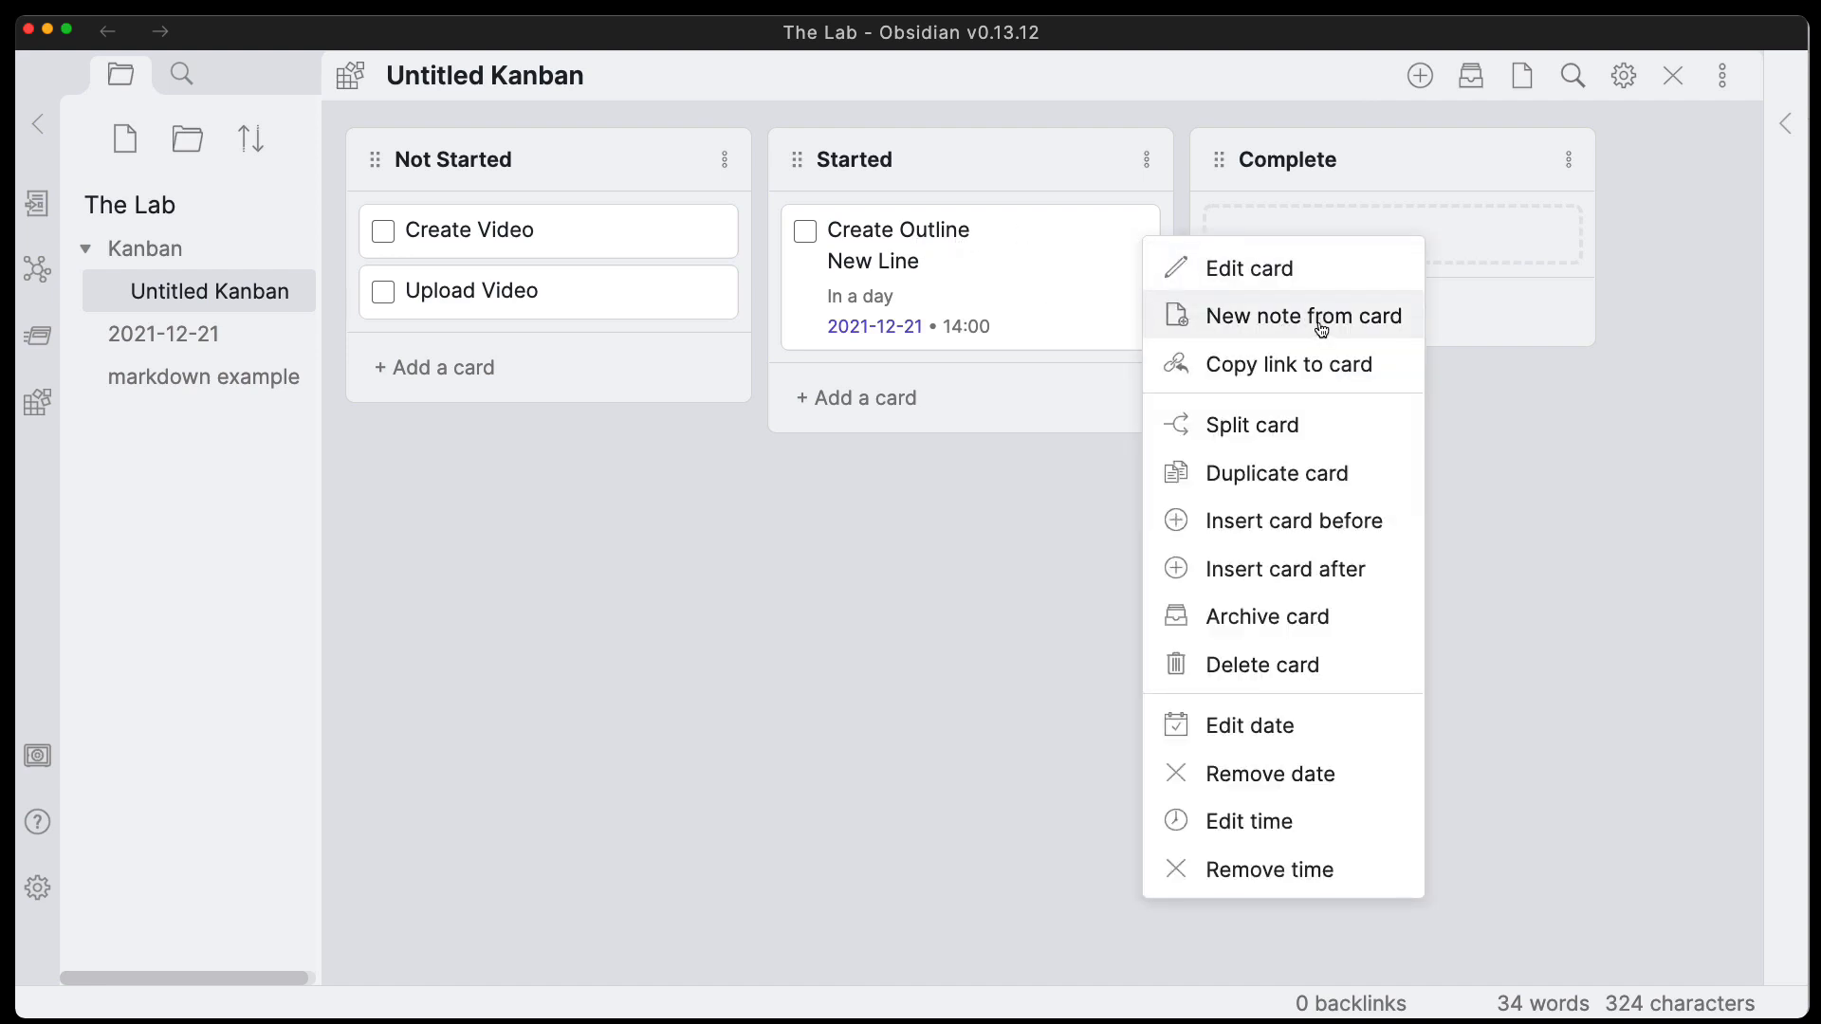
left_click(1265, 325)
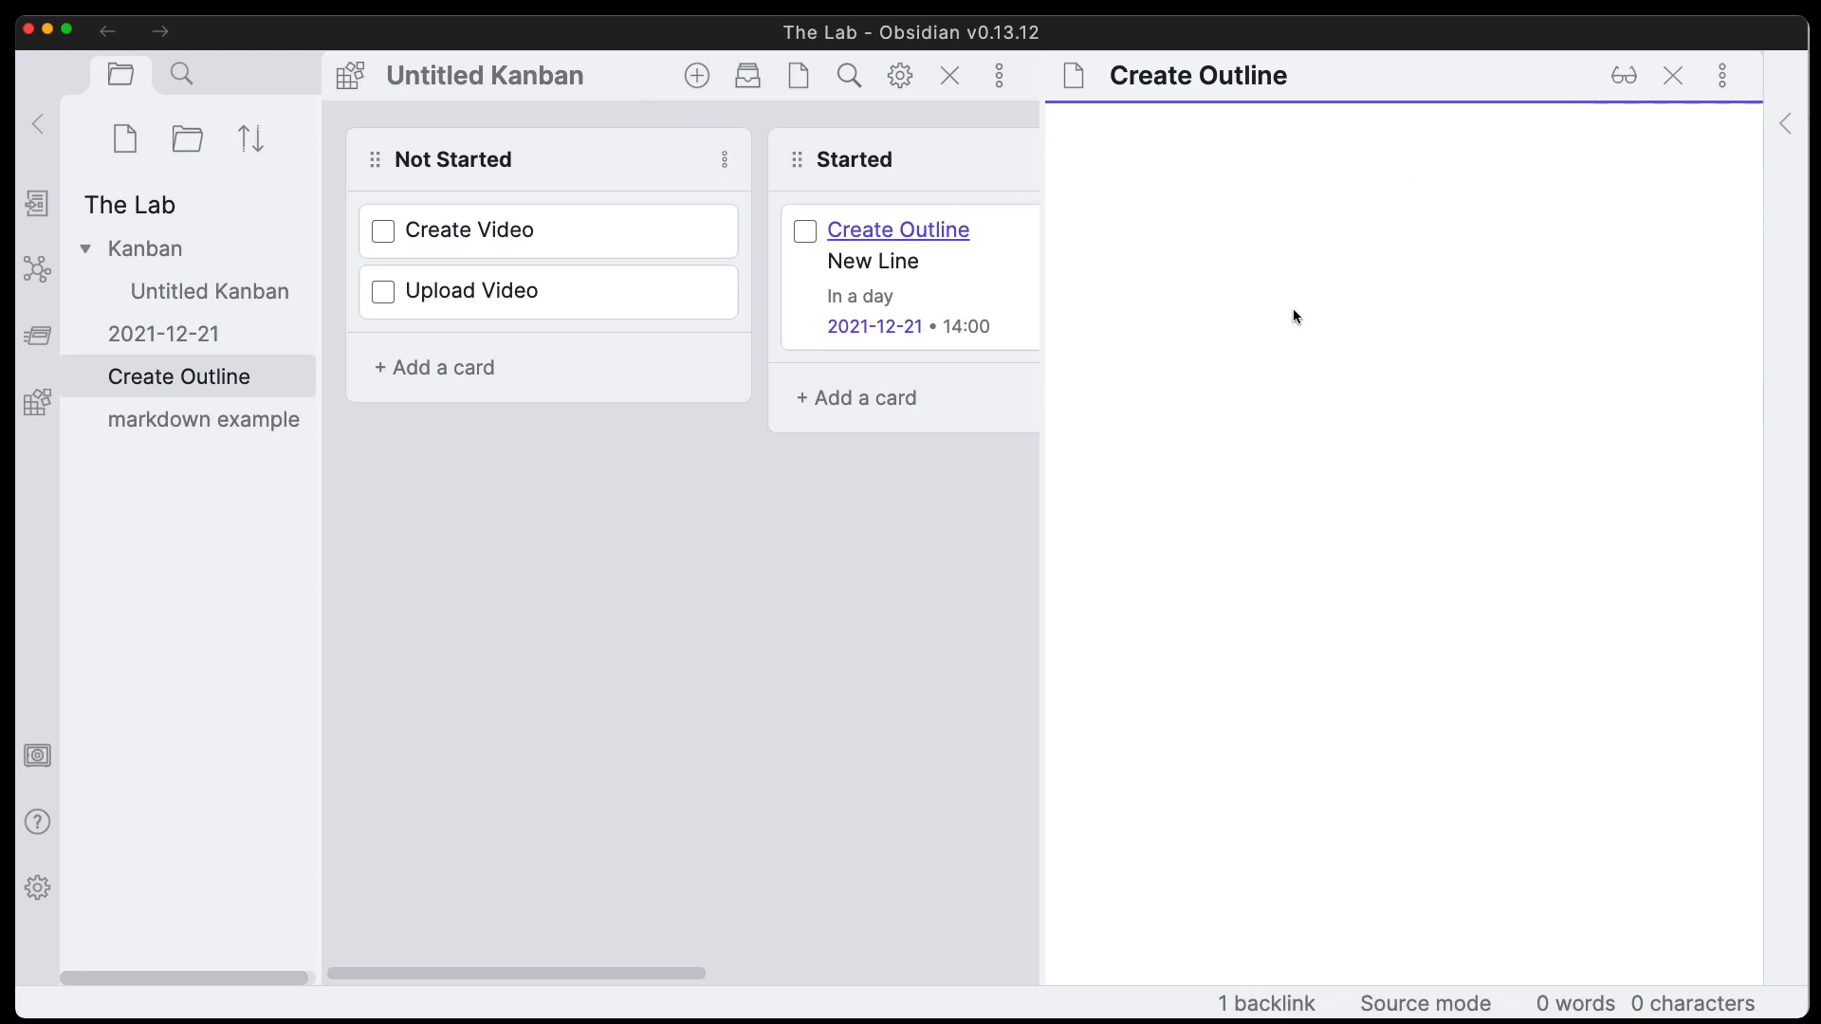
type("start ")
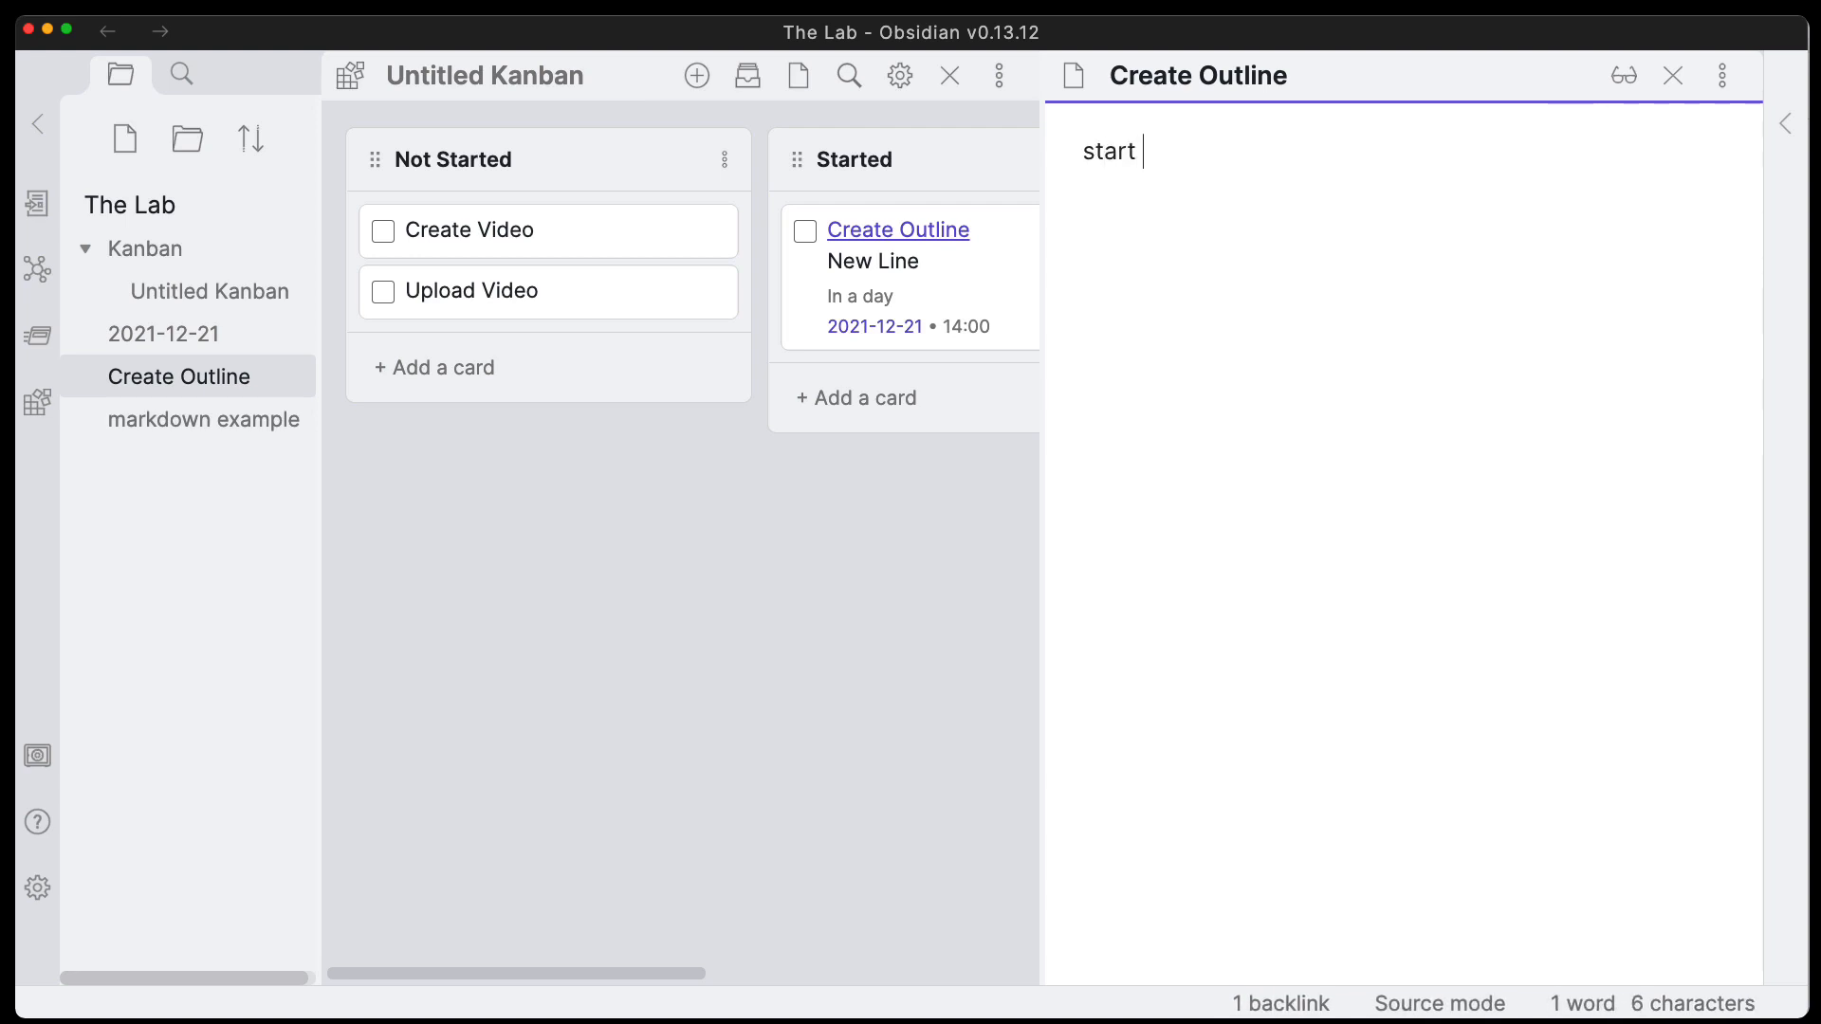
type("typing")
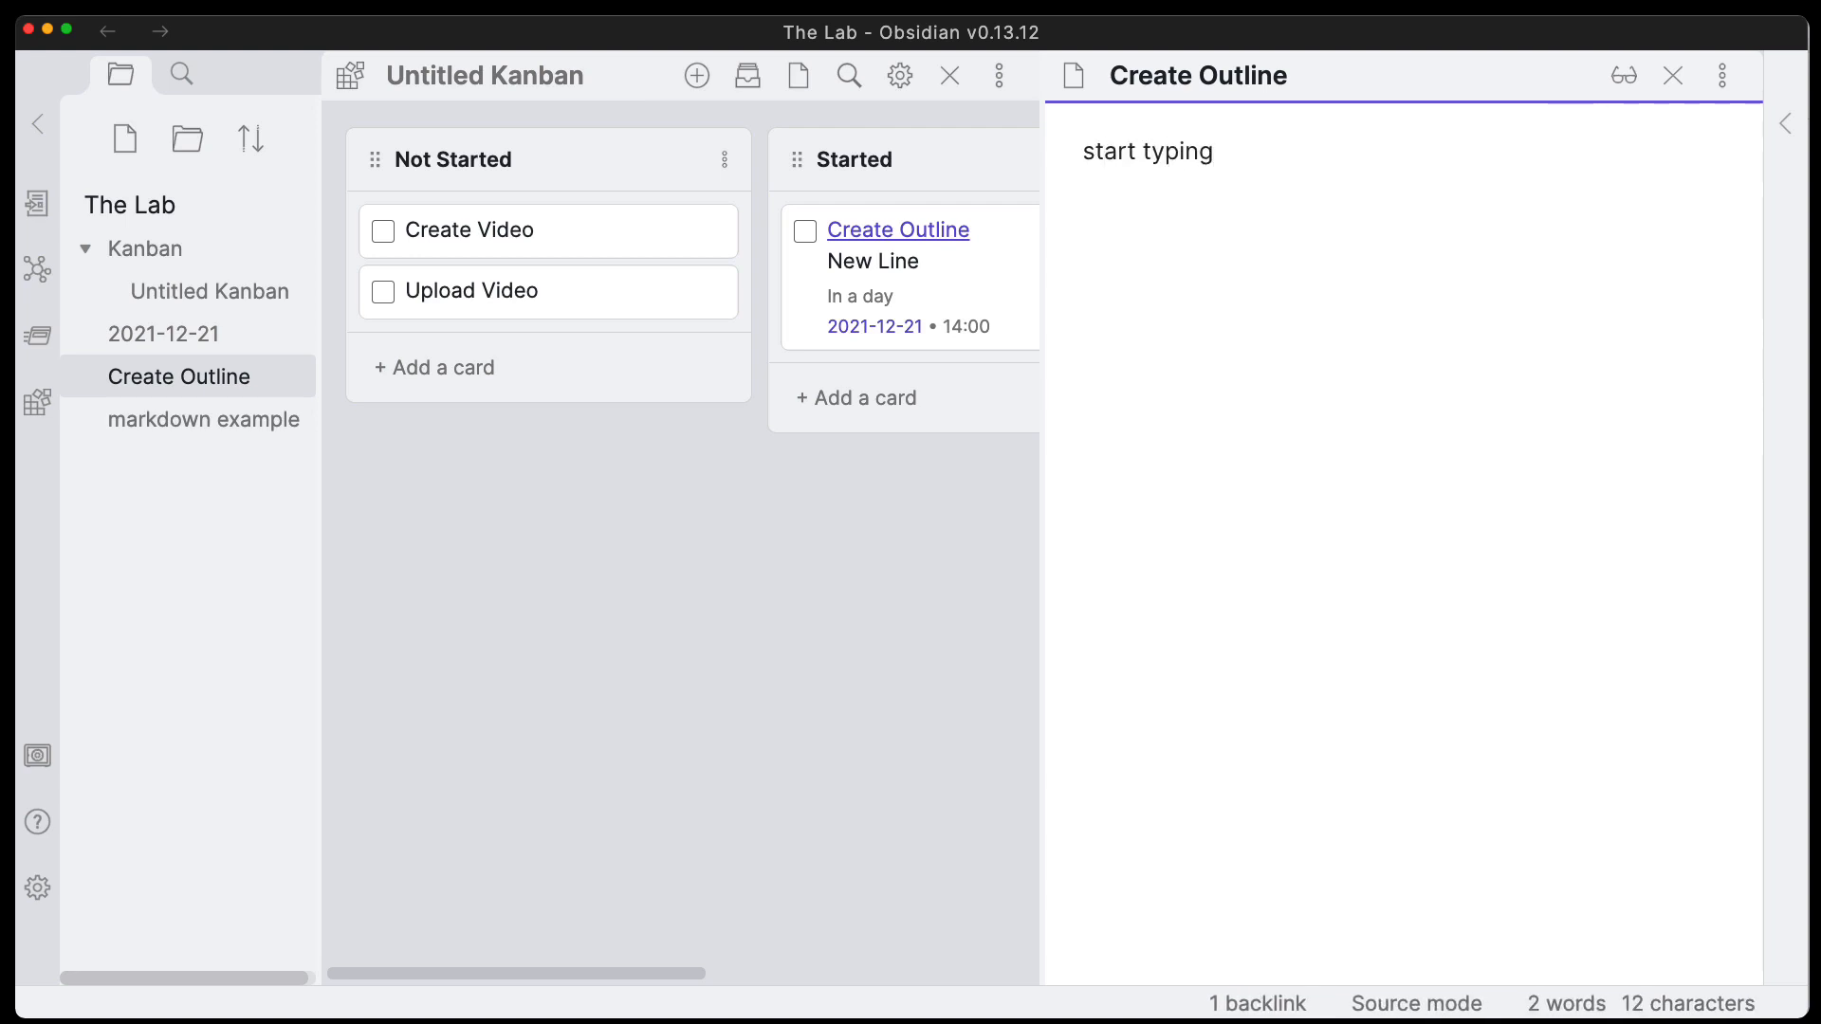
type("what ever your ")
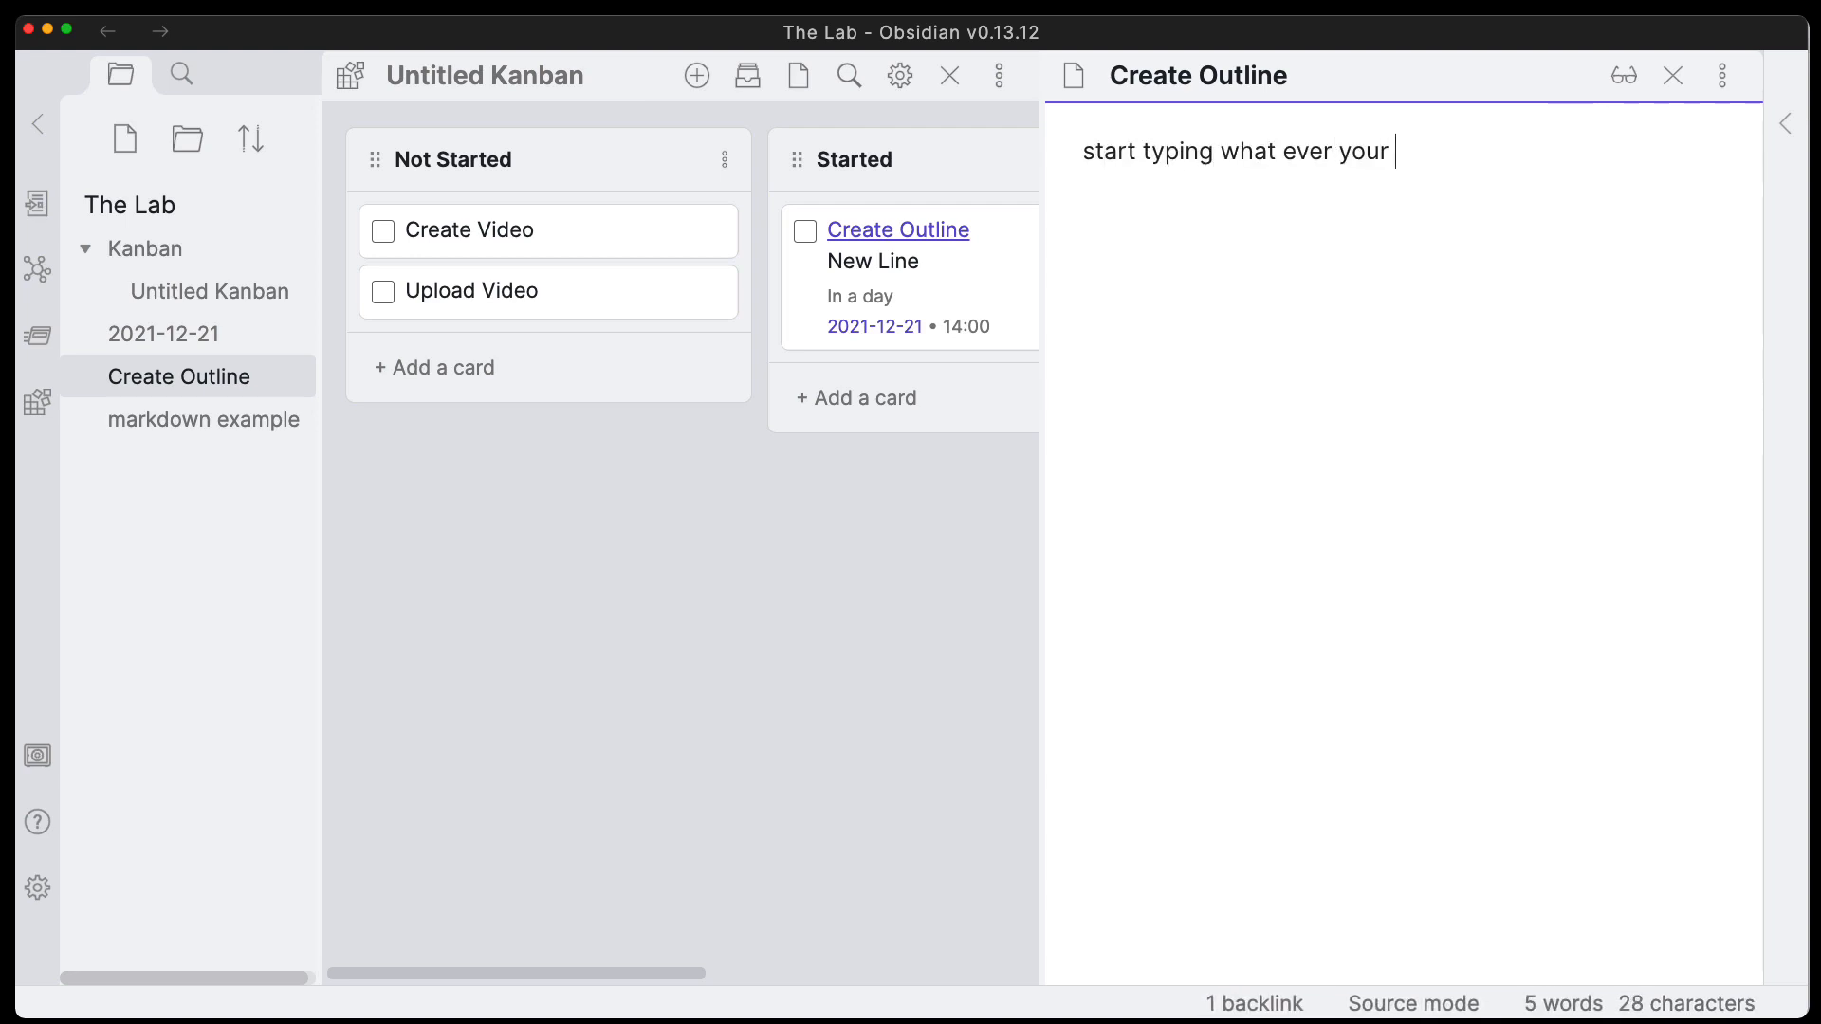
type("want")
key("Return")
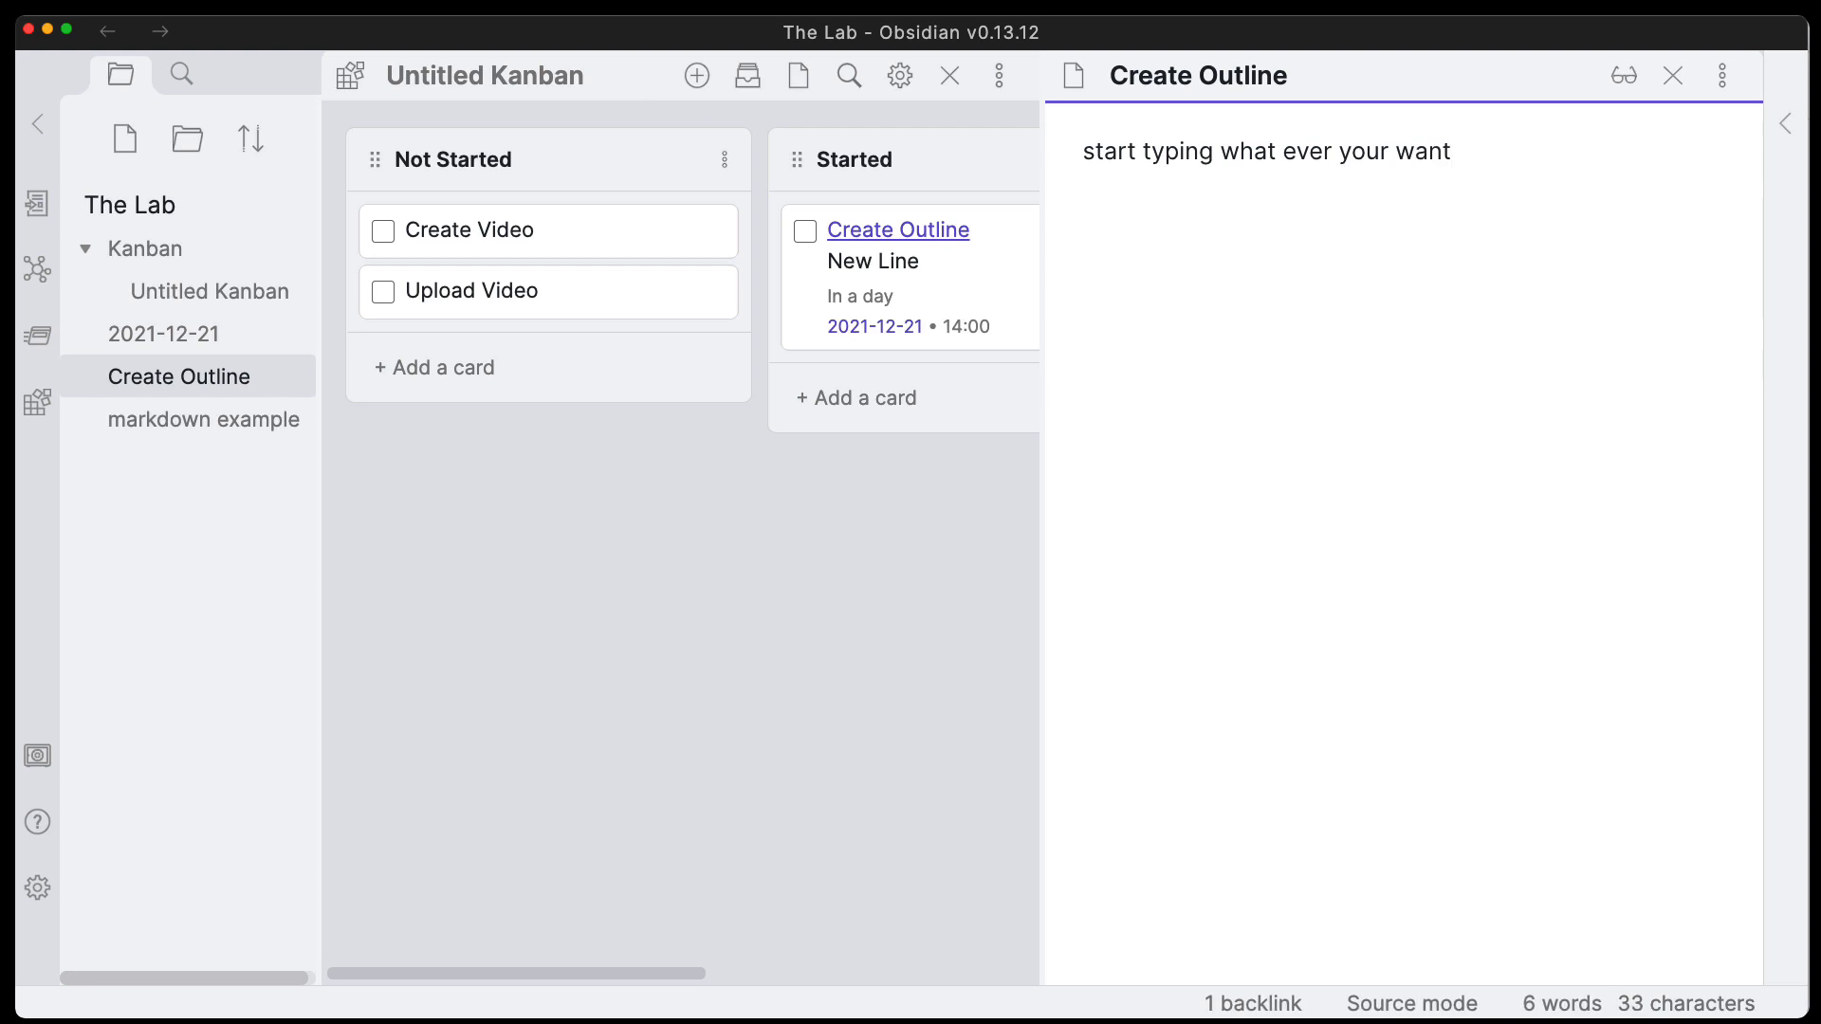
Close the Create Outline note, reopen it through the card's link, and return to the board.
left_click(1673, 75)
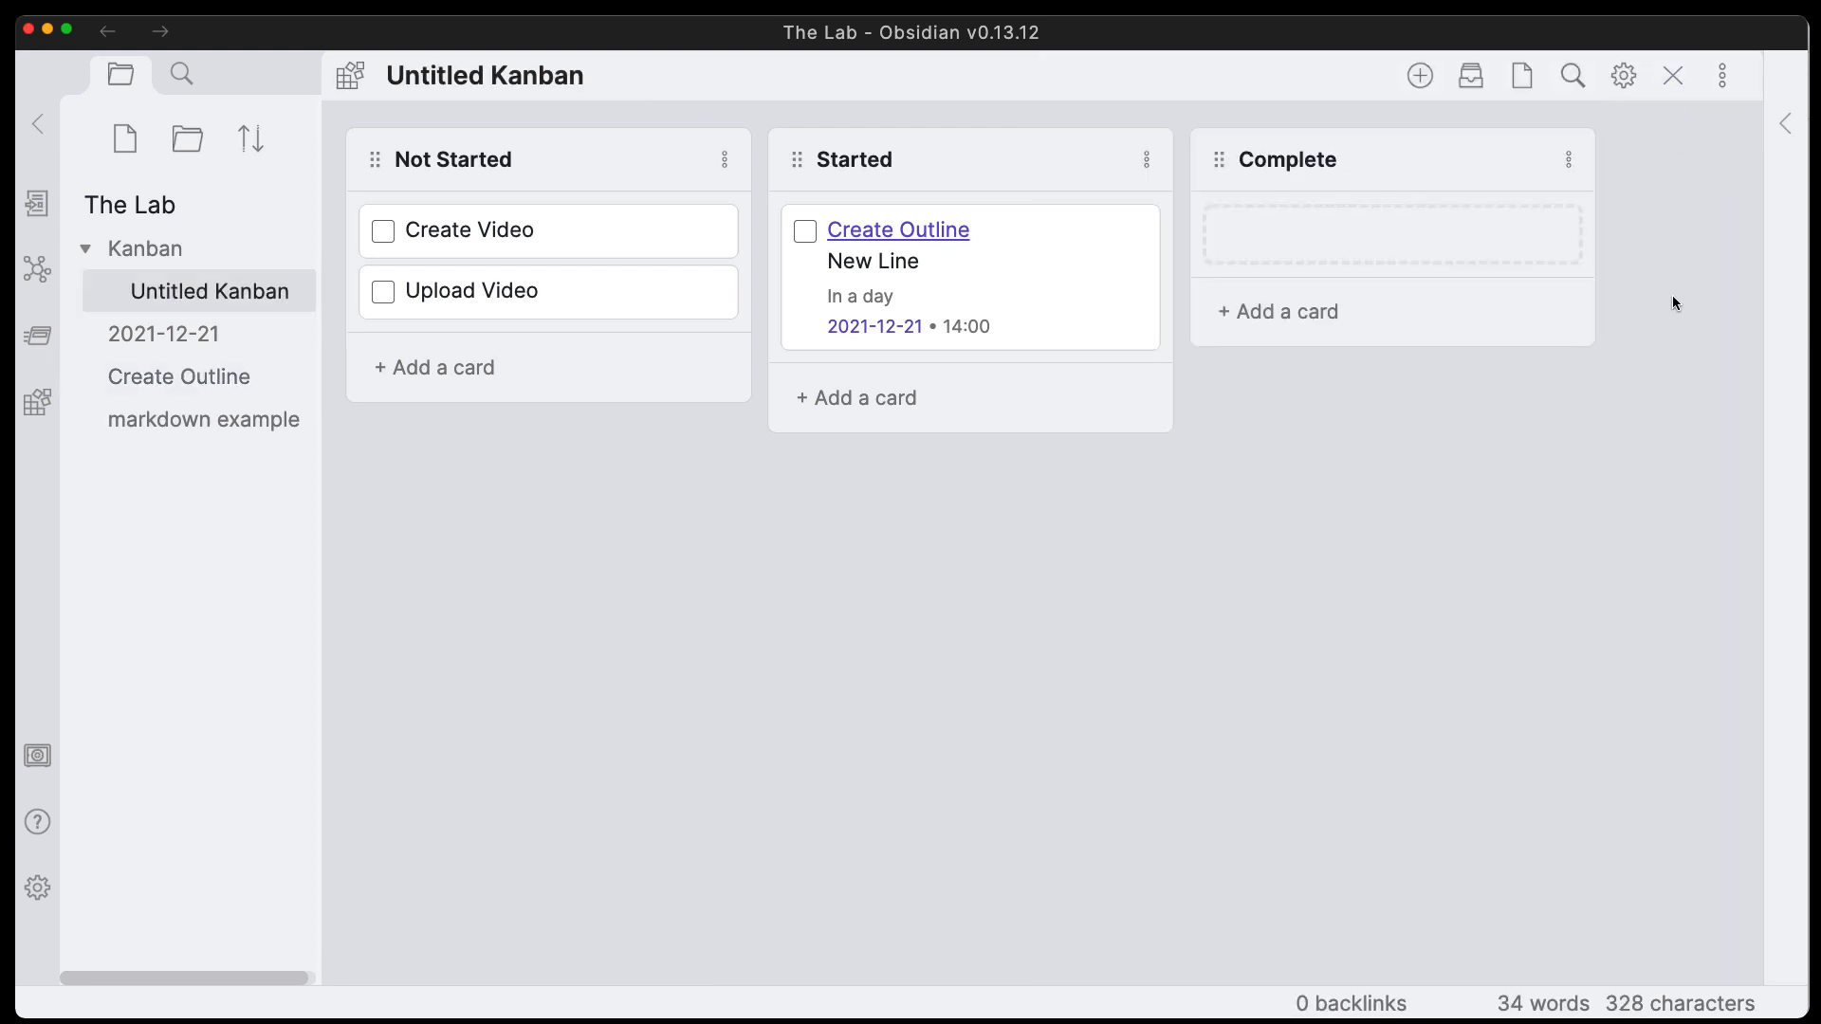
left_click(908, 230)
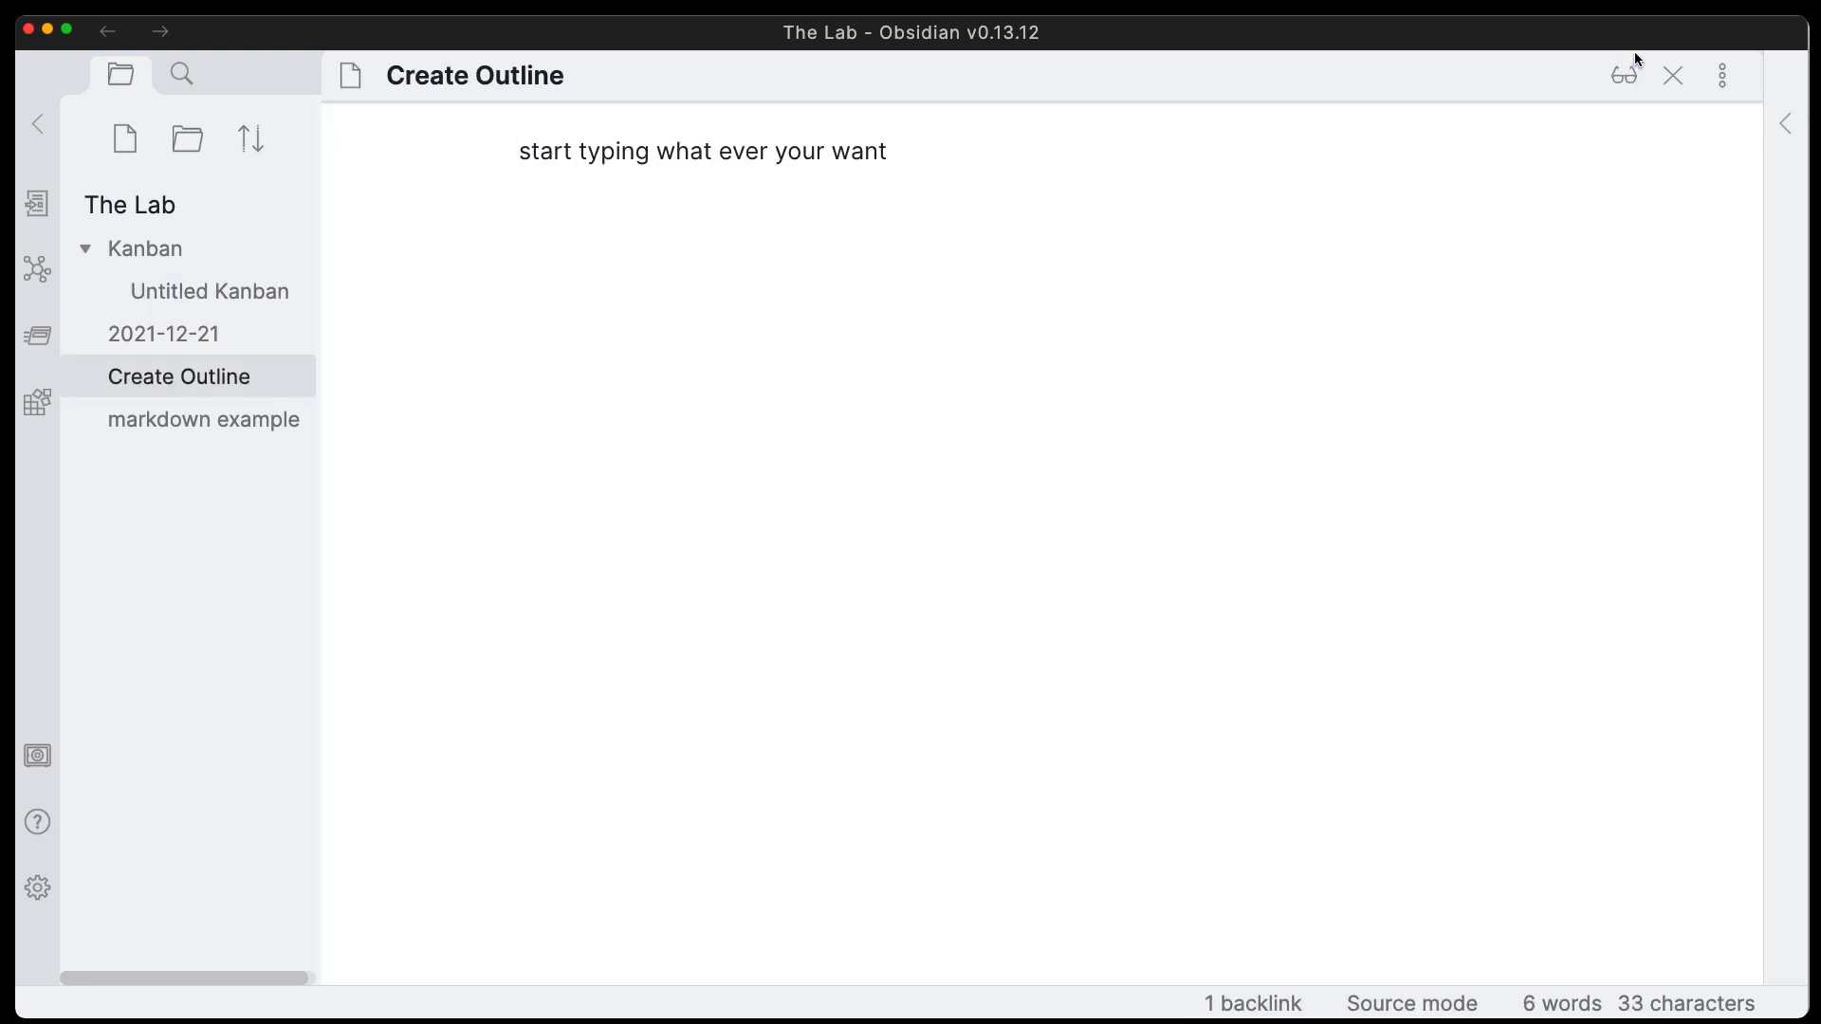
left_click(1678, 80)
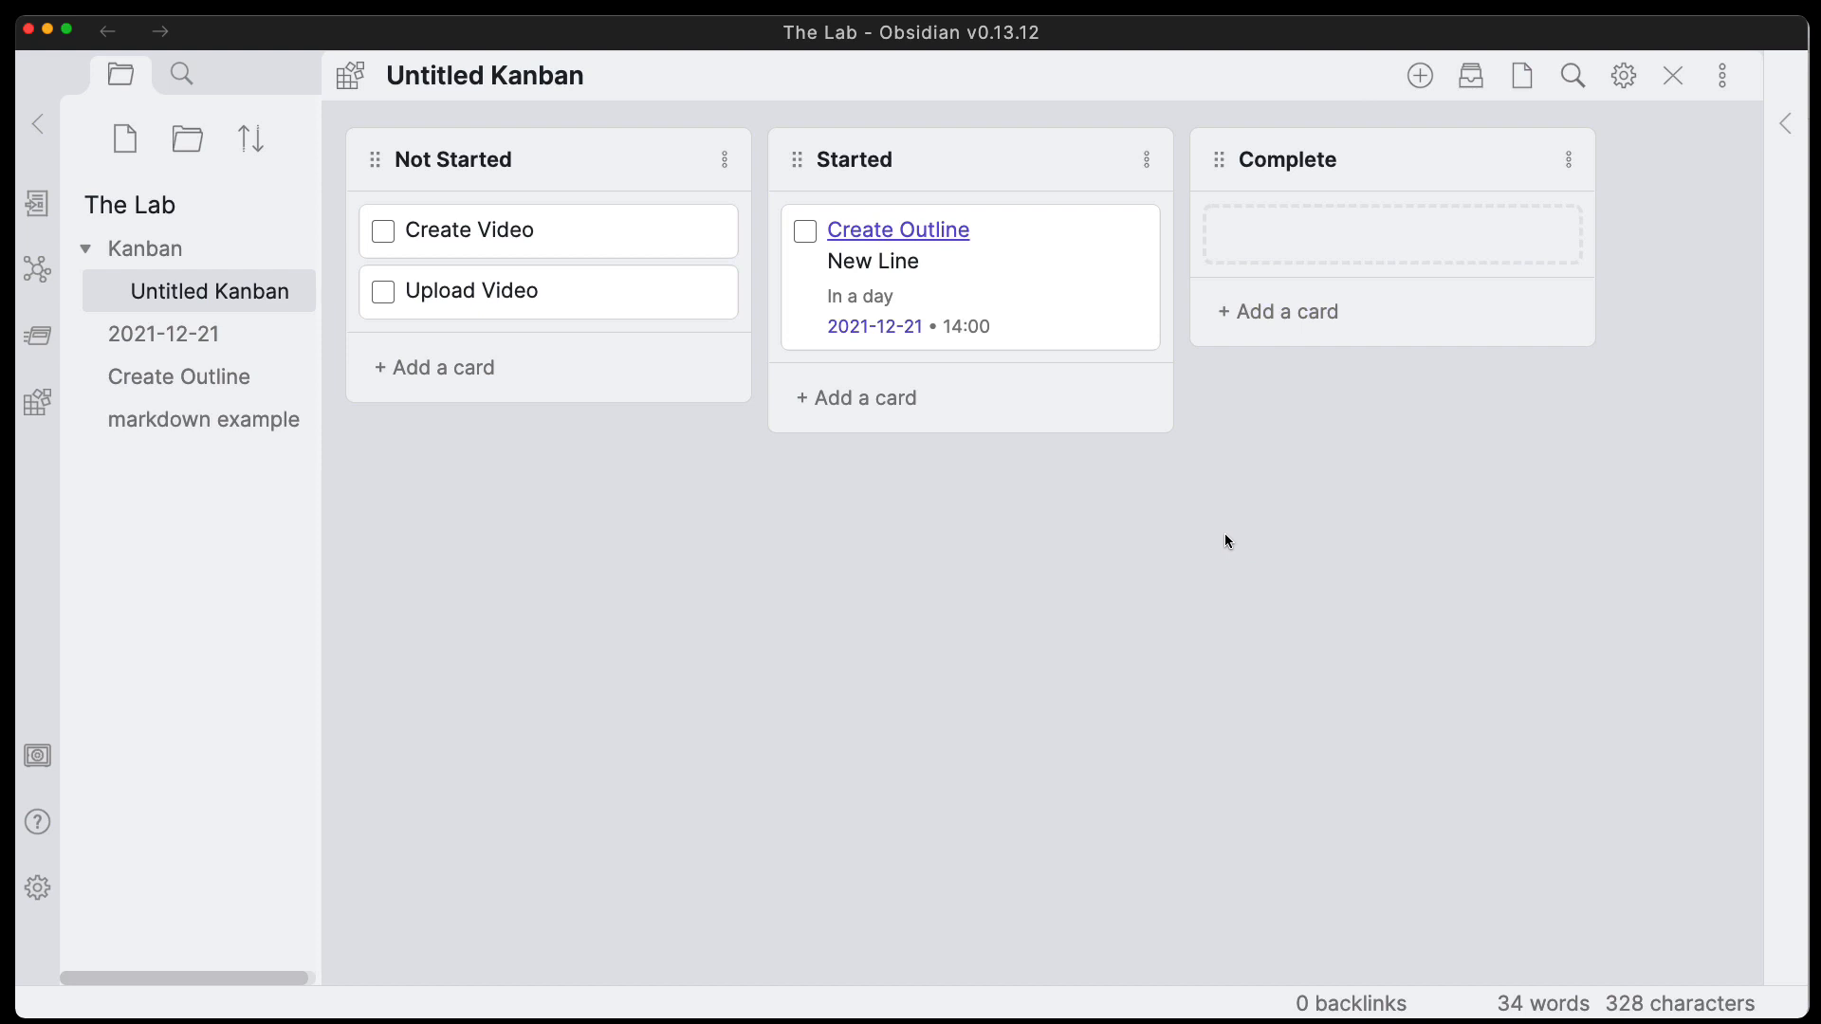
Archive the Create Video card and open the board as markdown.
left_click(715, 230)
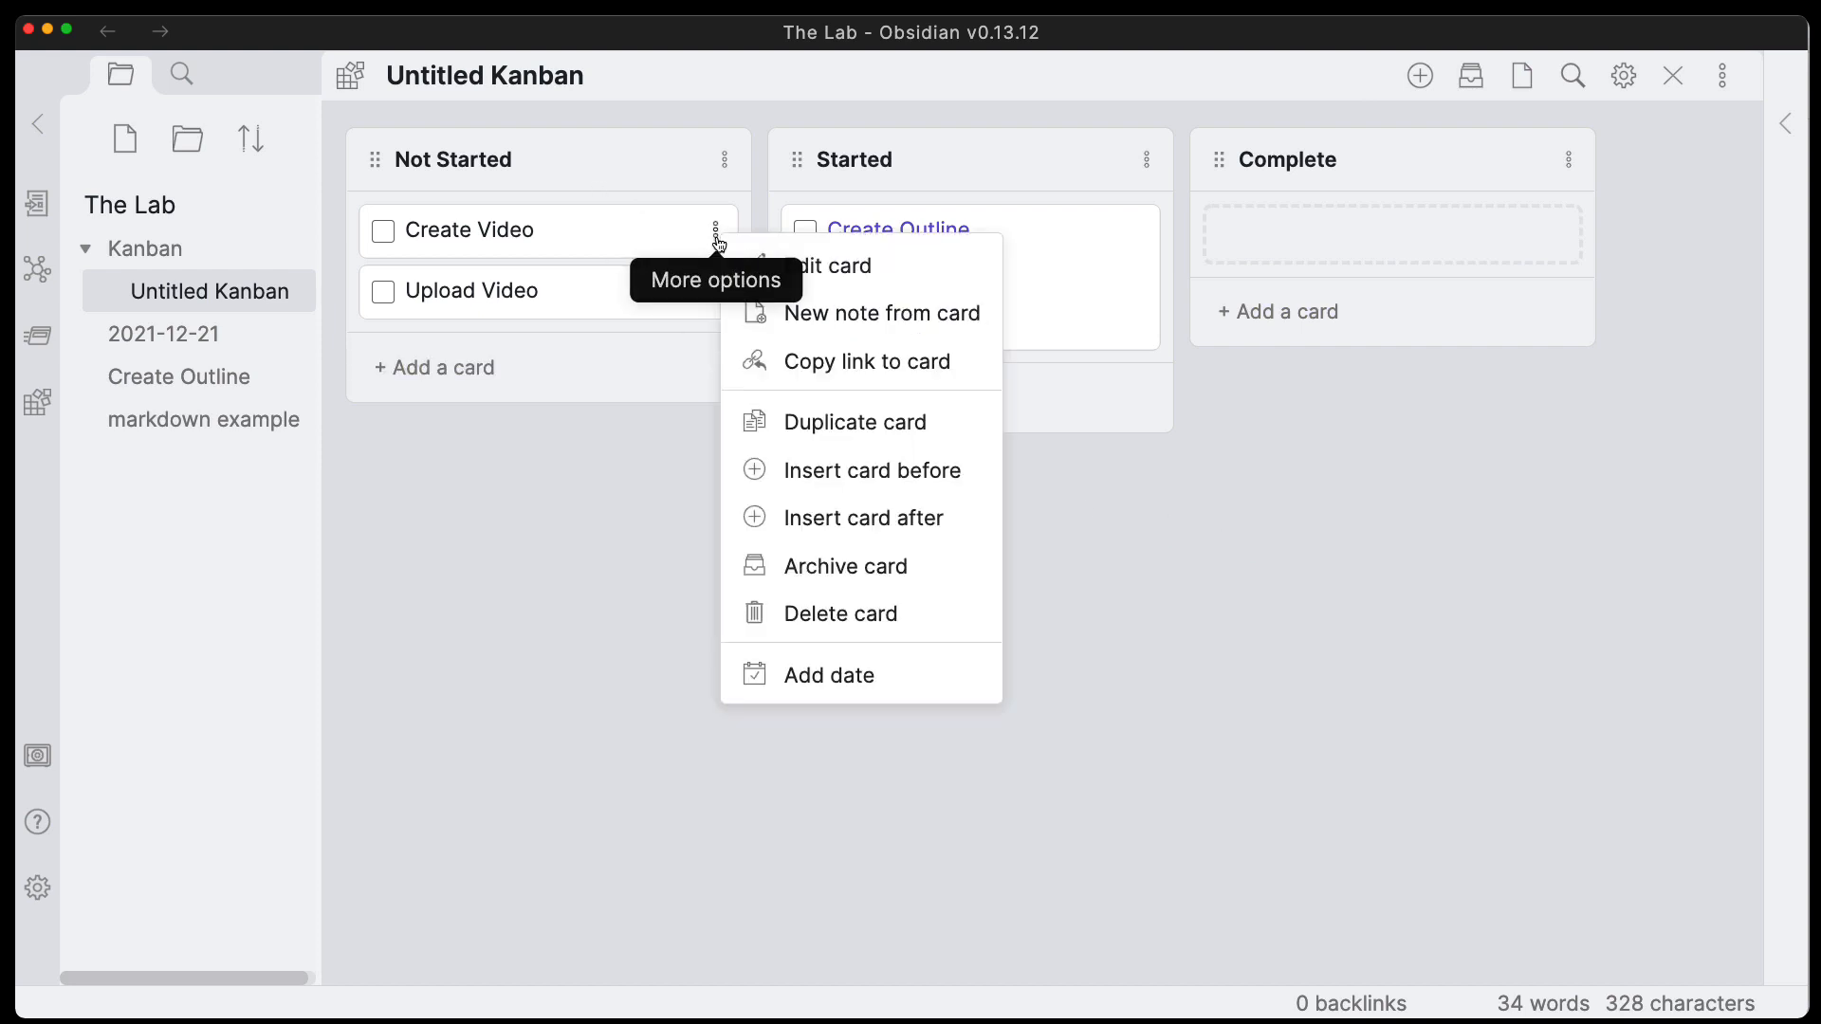
left_click(847, 569)
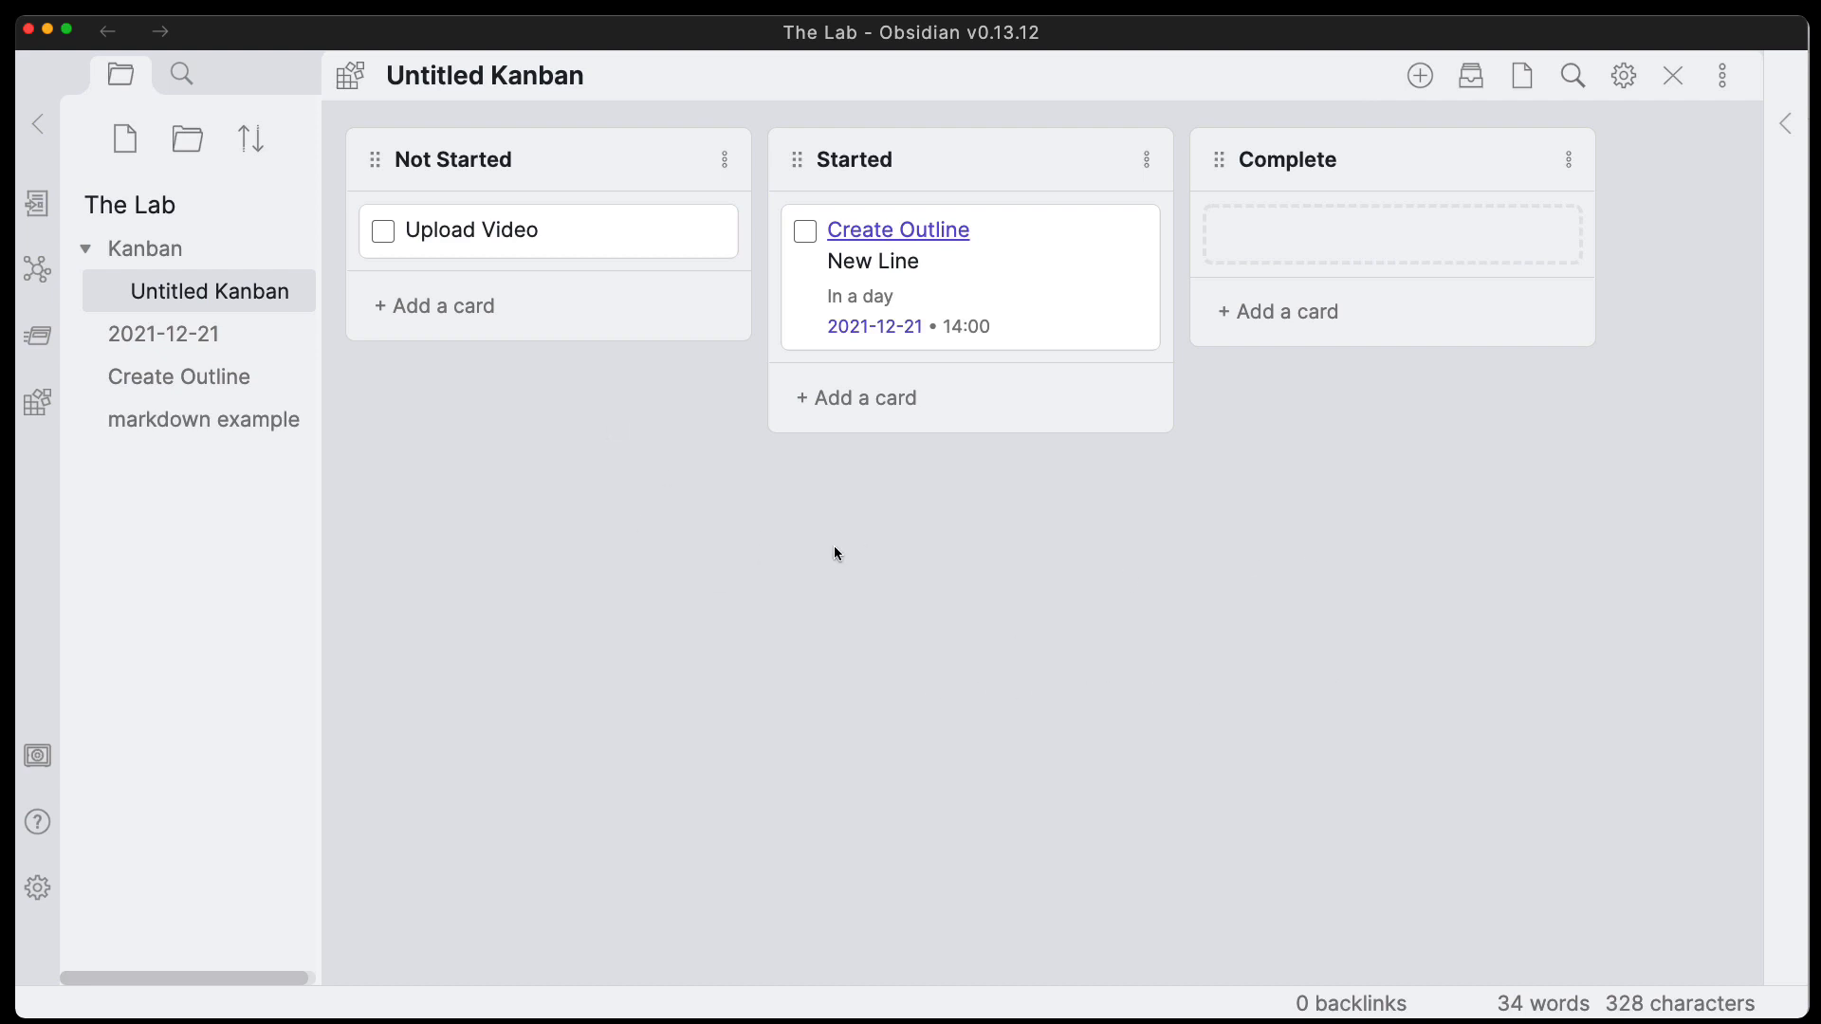
left_click(1523, 80)
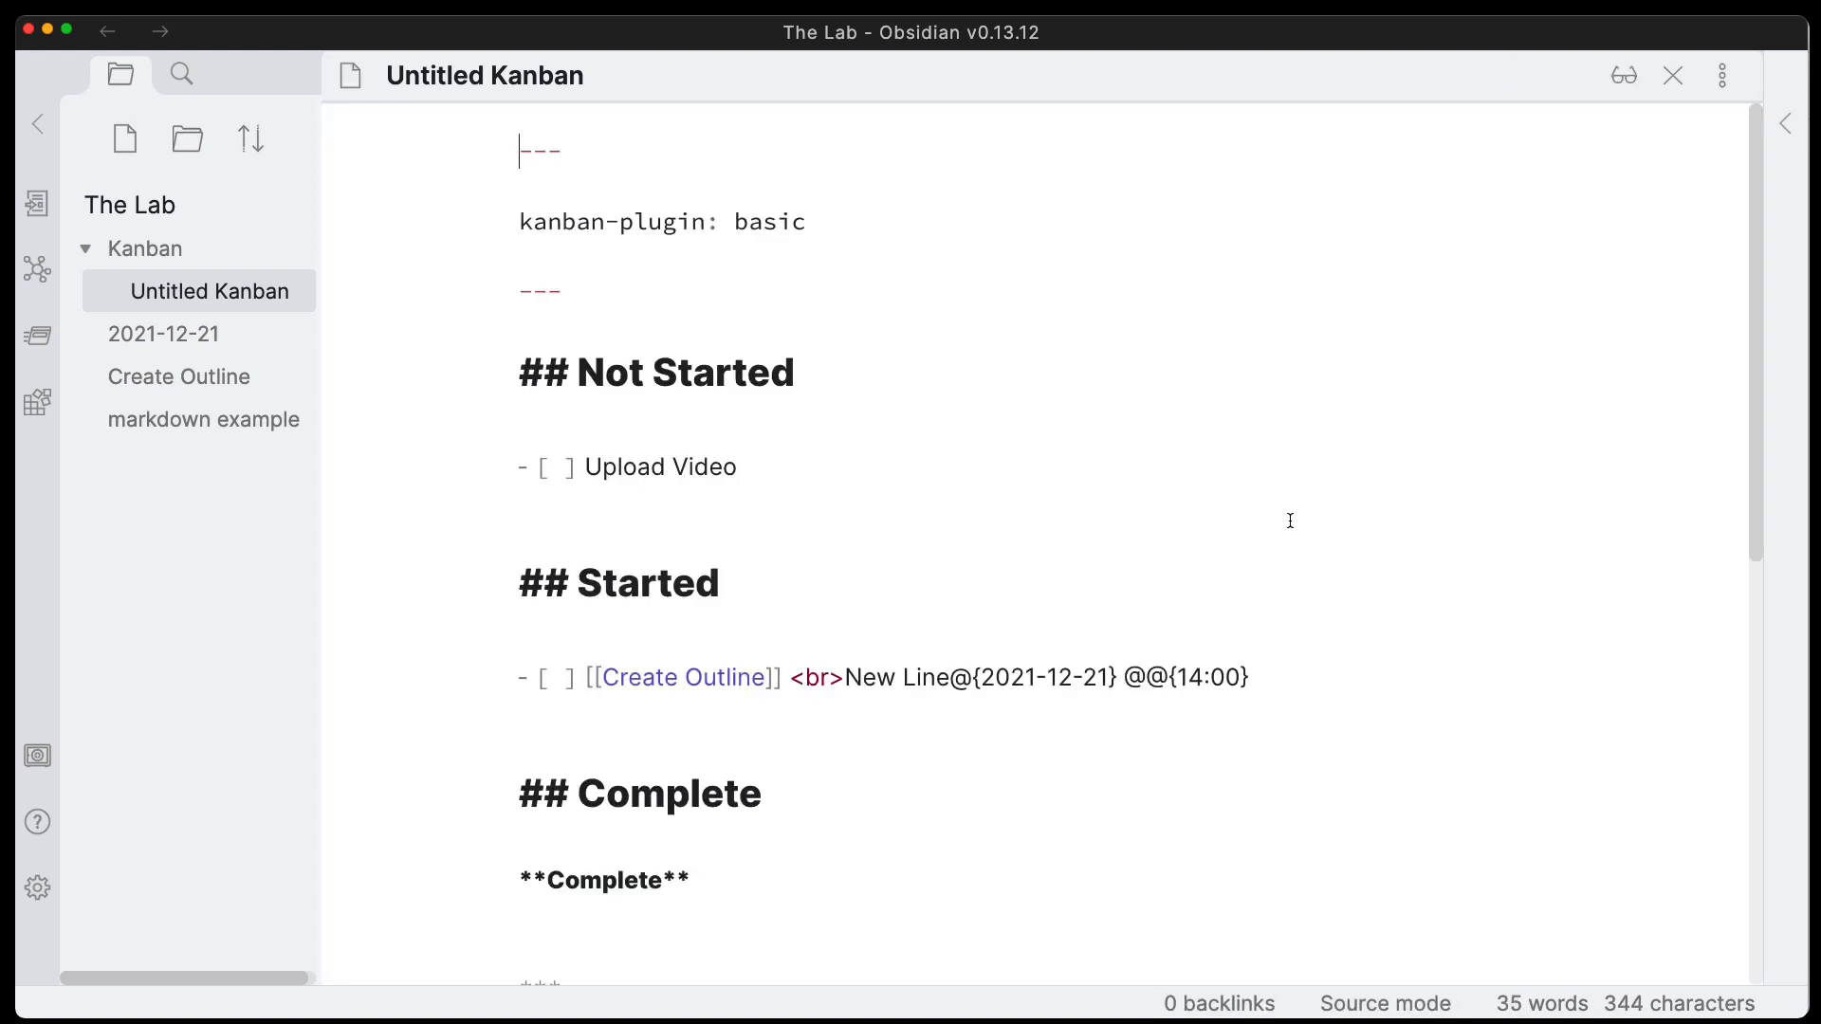
Examine how the Not Started, Started and Complete lanes and their cards are written in the board's markdown.
scroll(1290, 521, "down", 2)
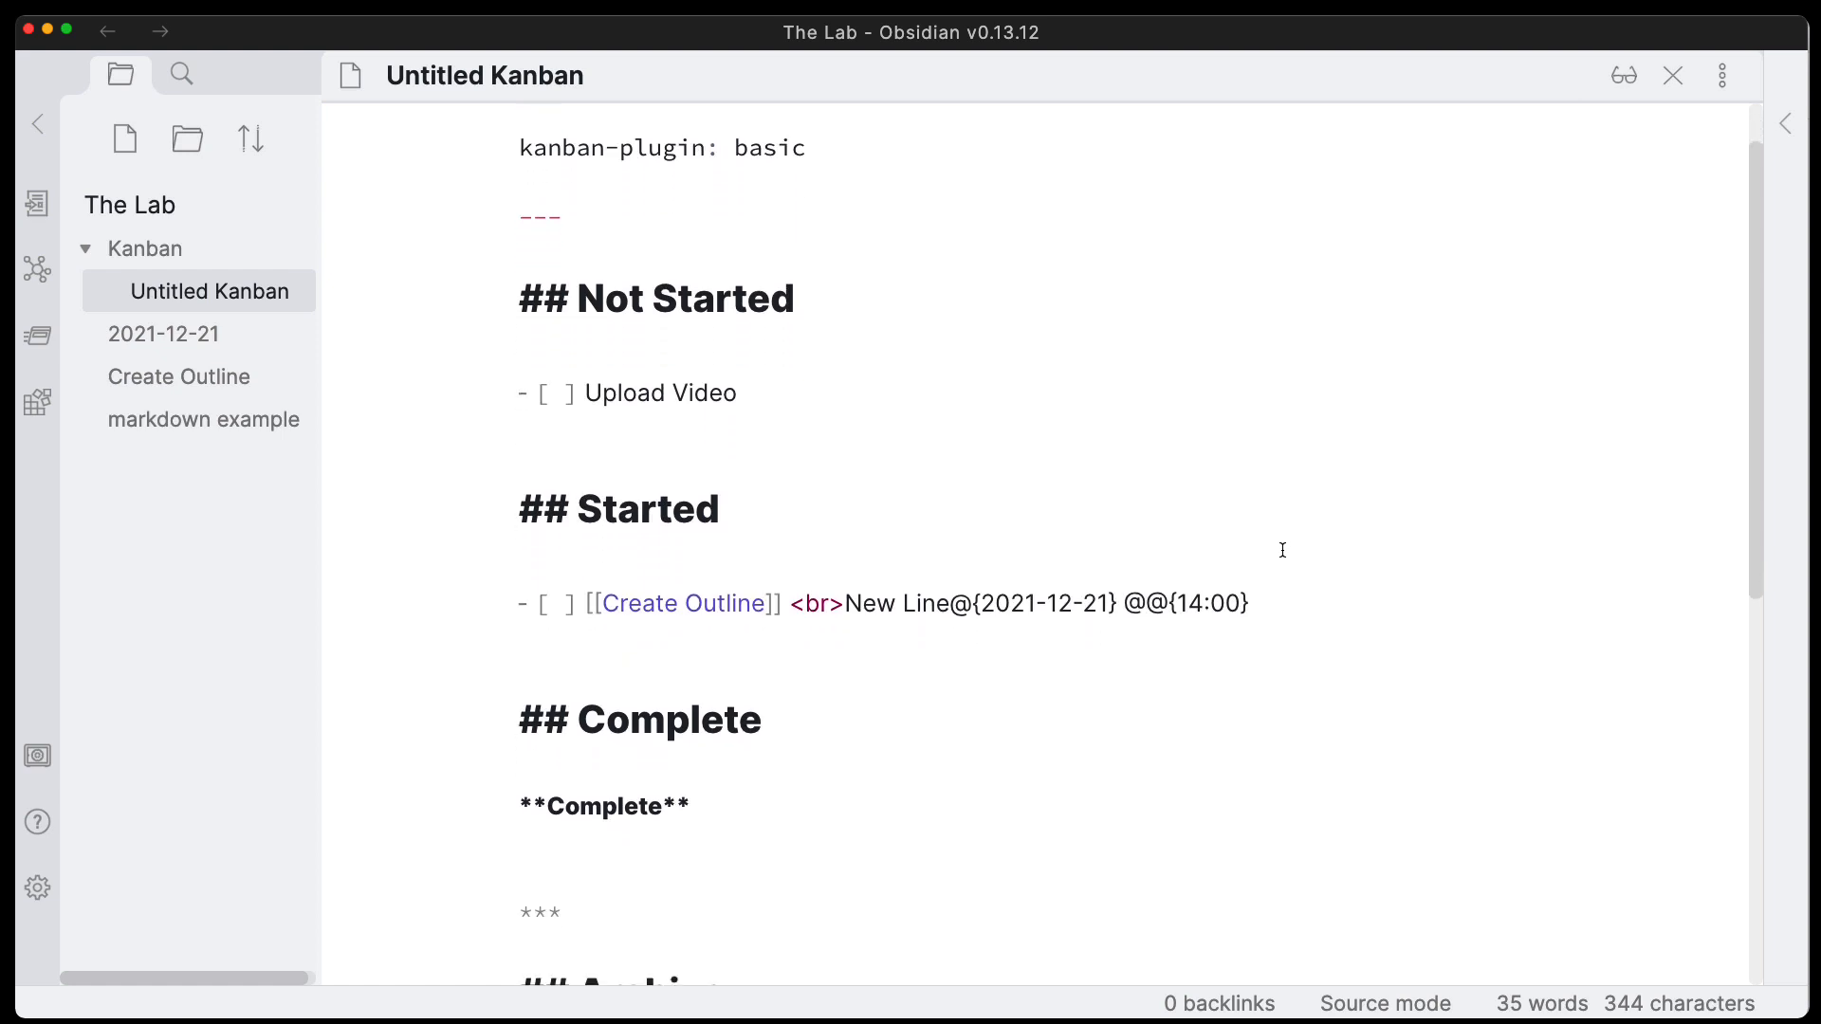
scroll(1332, 585, "down", 2)
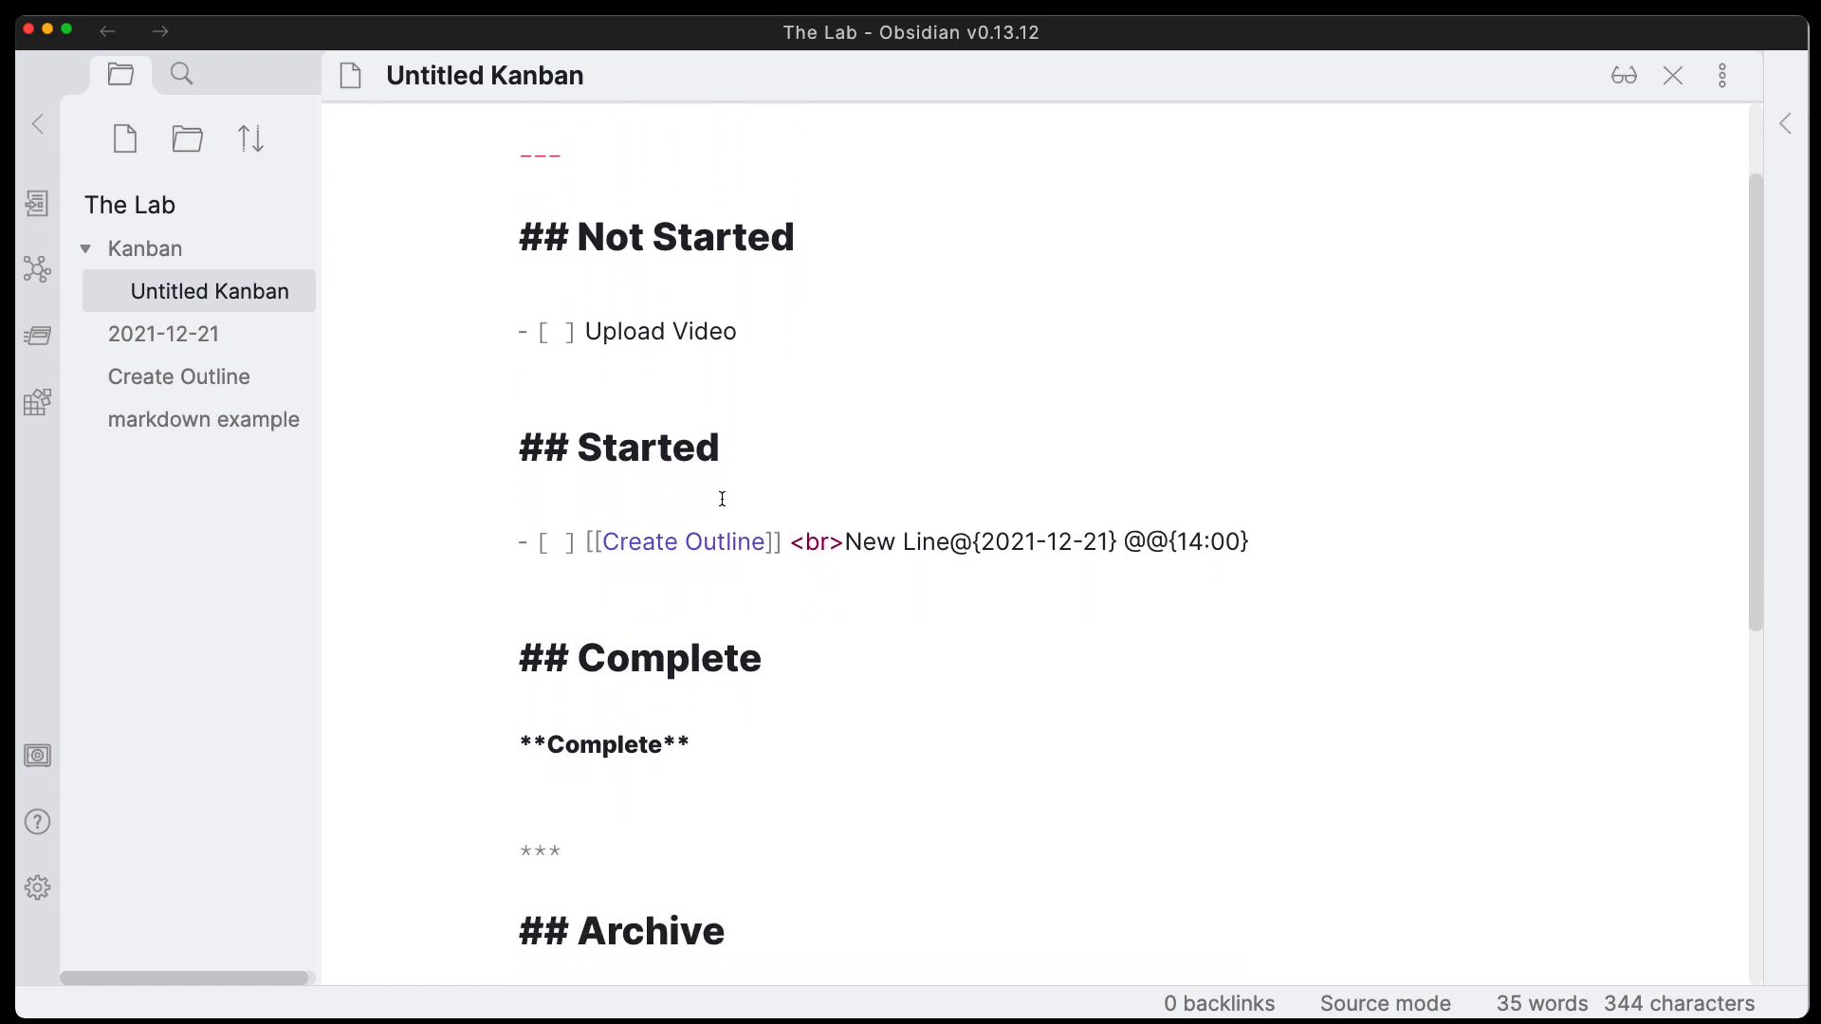
triple_click(816, 233)
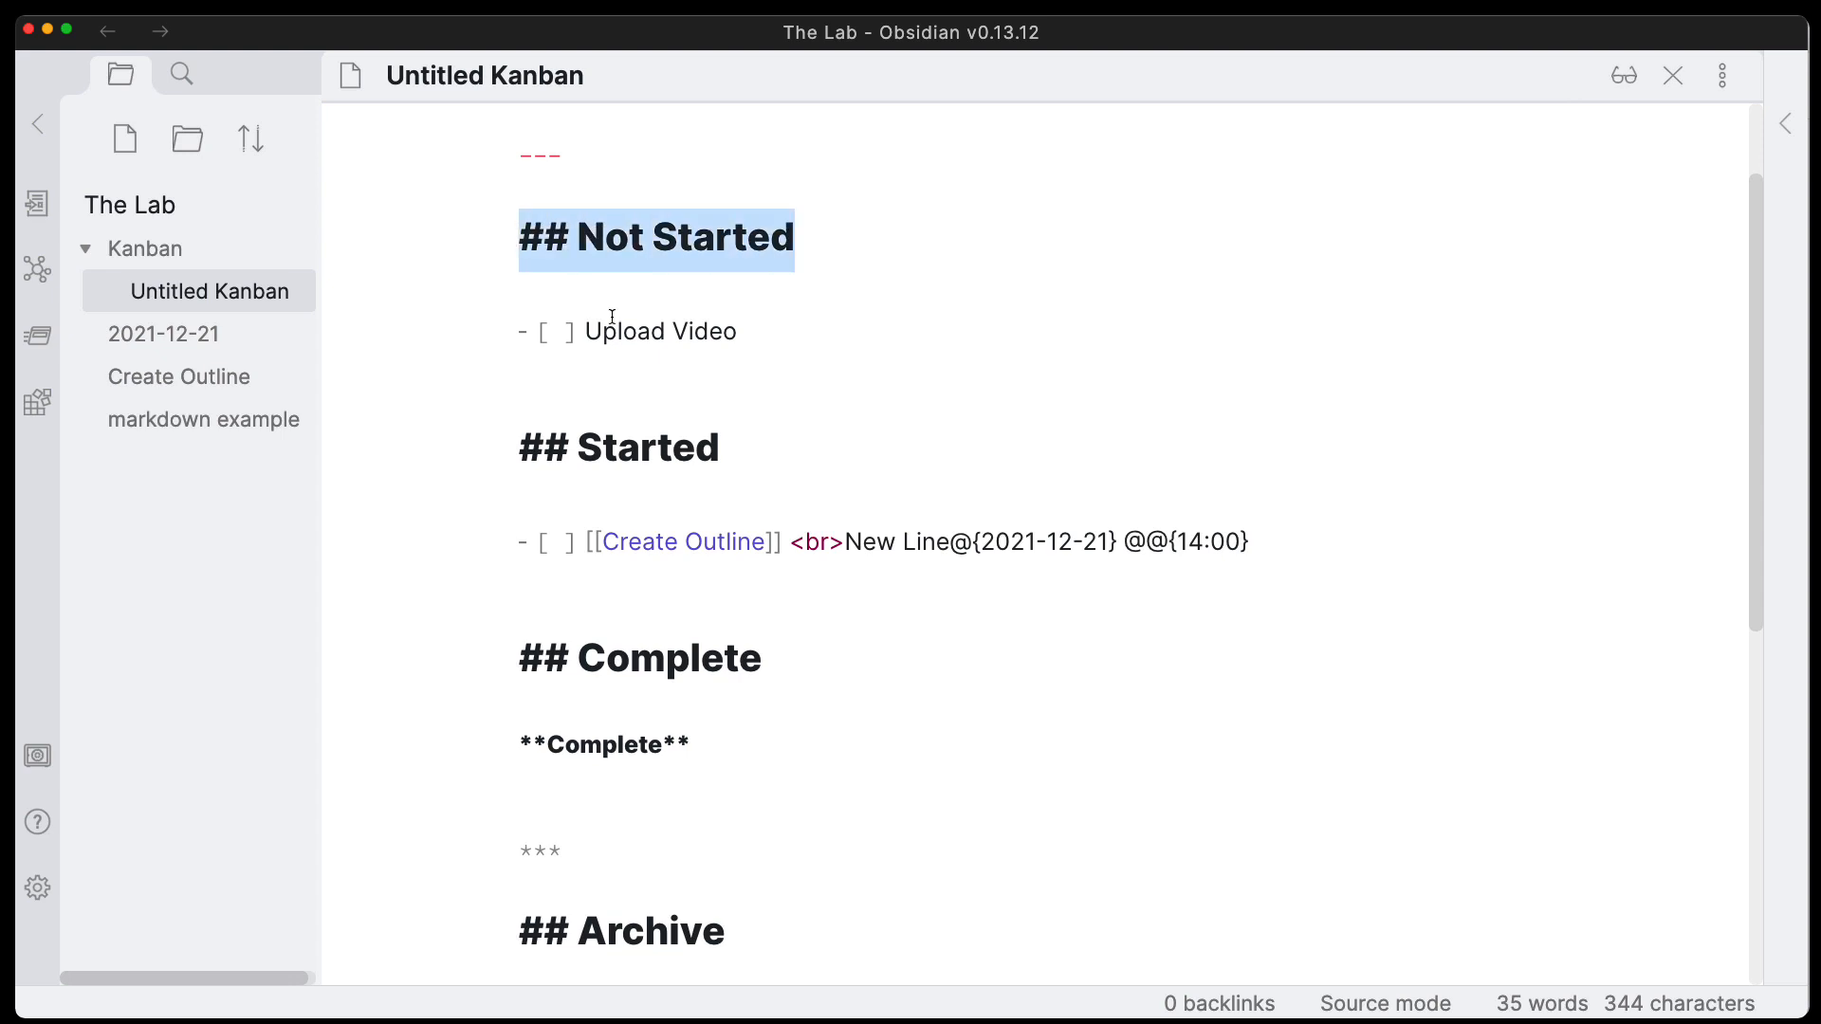
left_click_drag(763, 460, 440, 471)
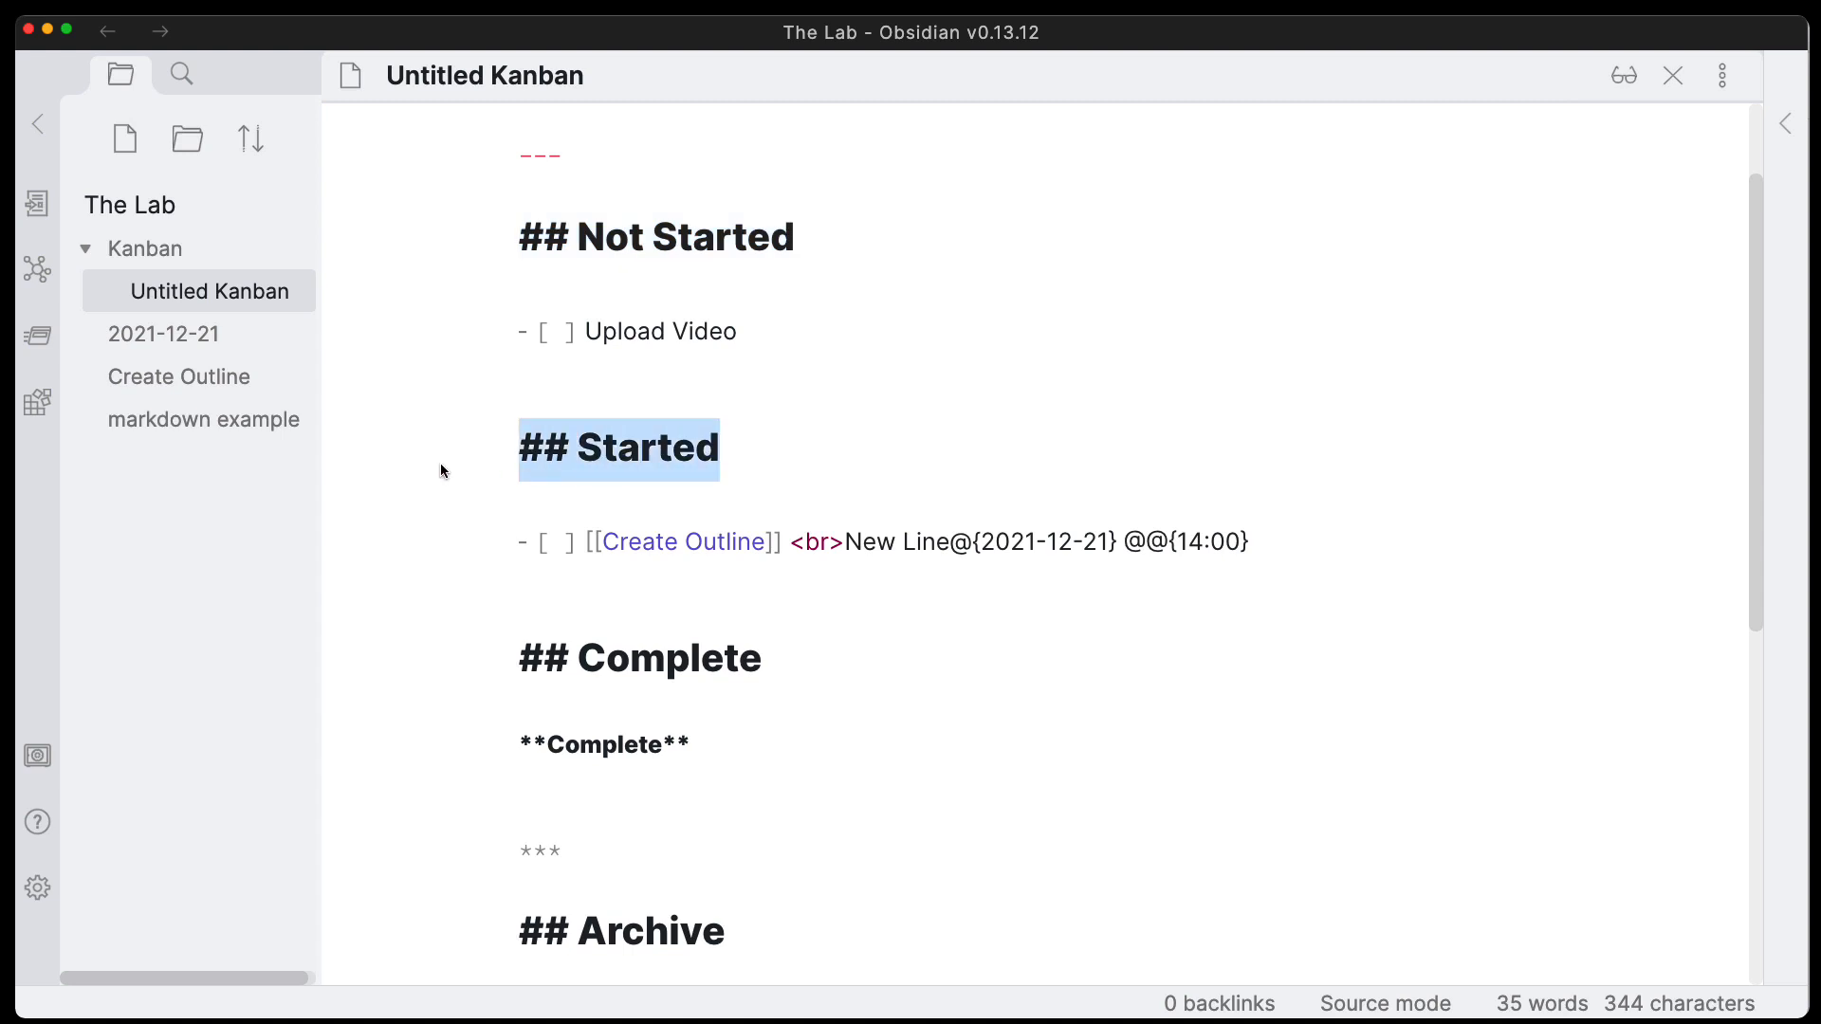
left_click(739, 330)
left_click_drag(761, 328, 530, 332)
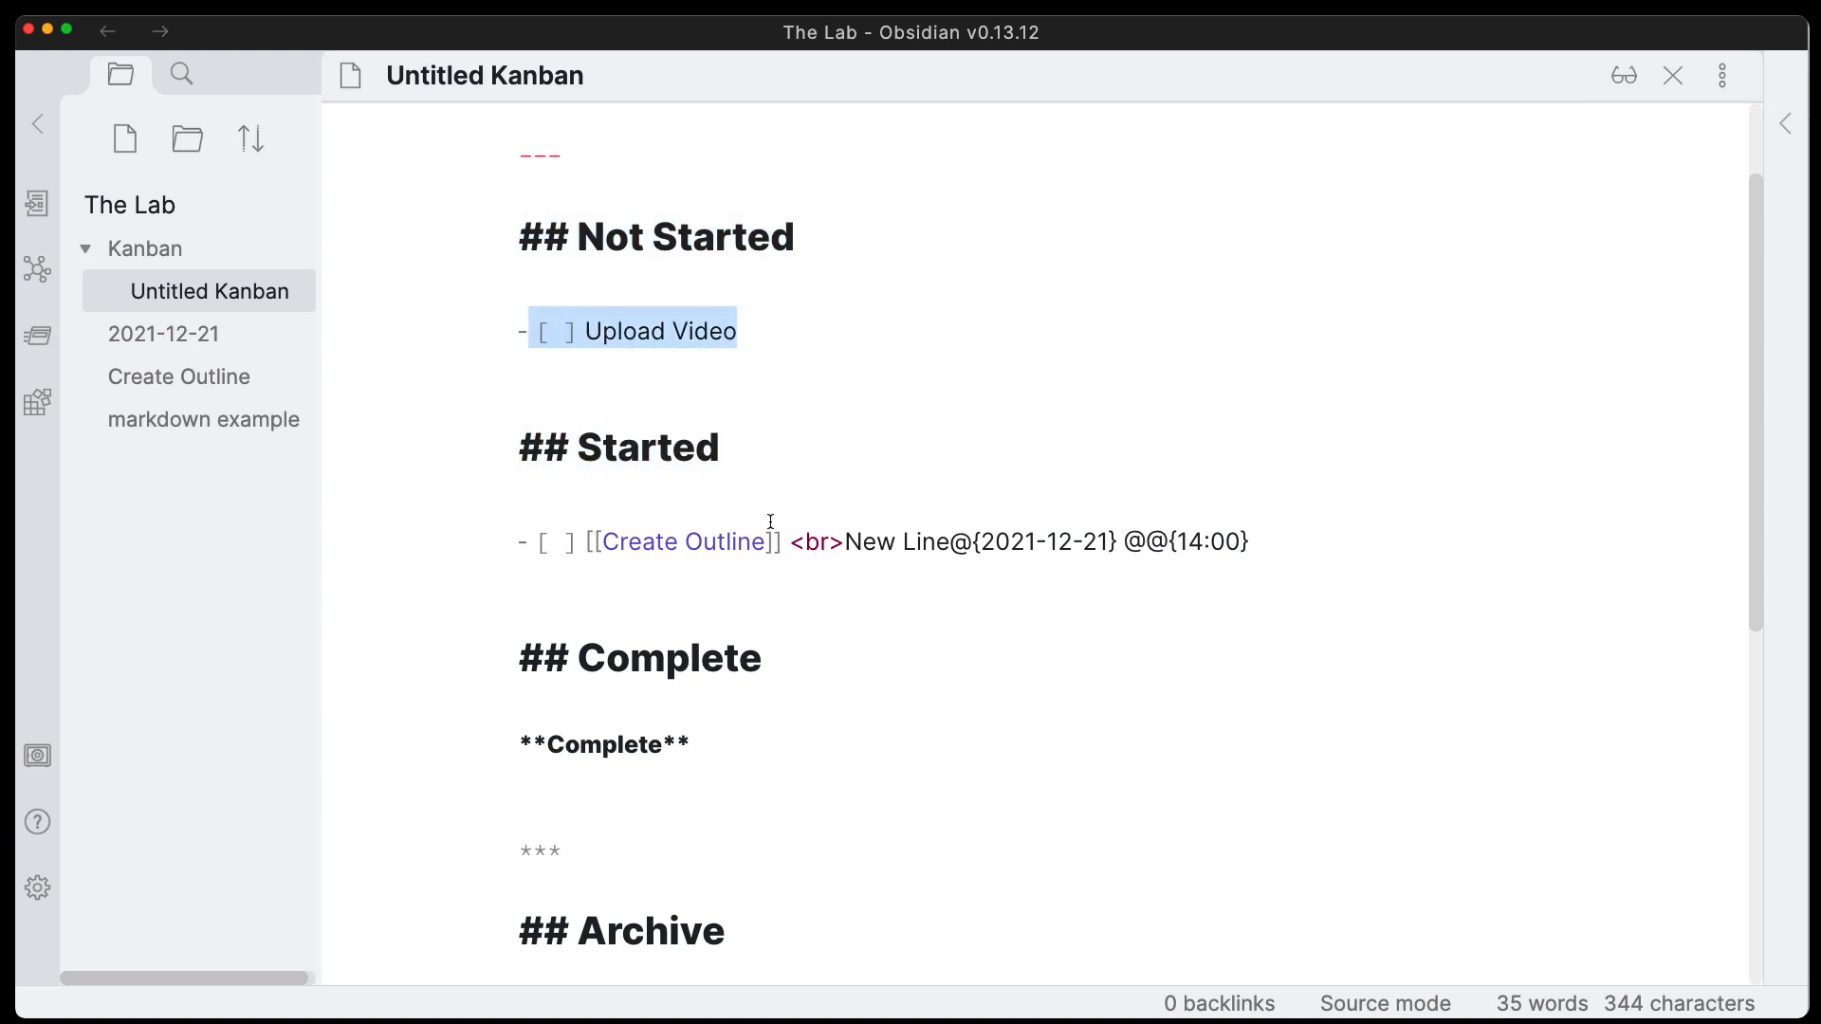
left_click(759, 336)
scroll(761, 659, "down", 2)
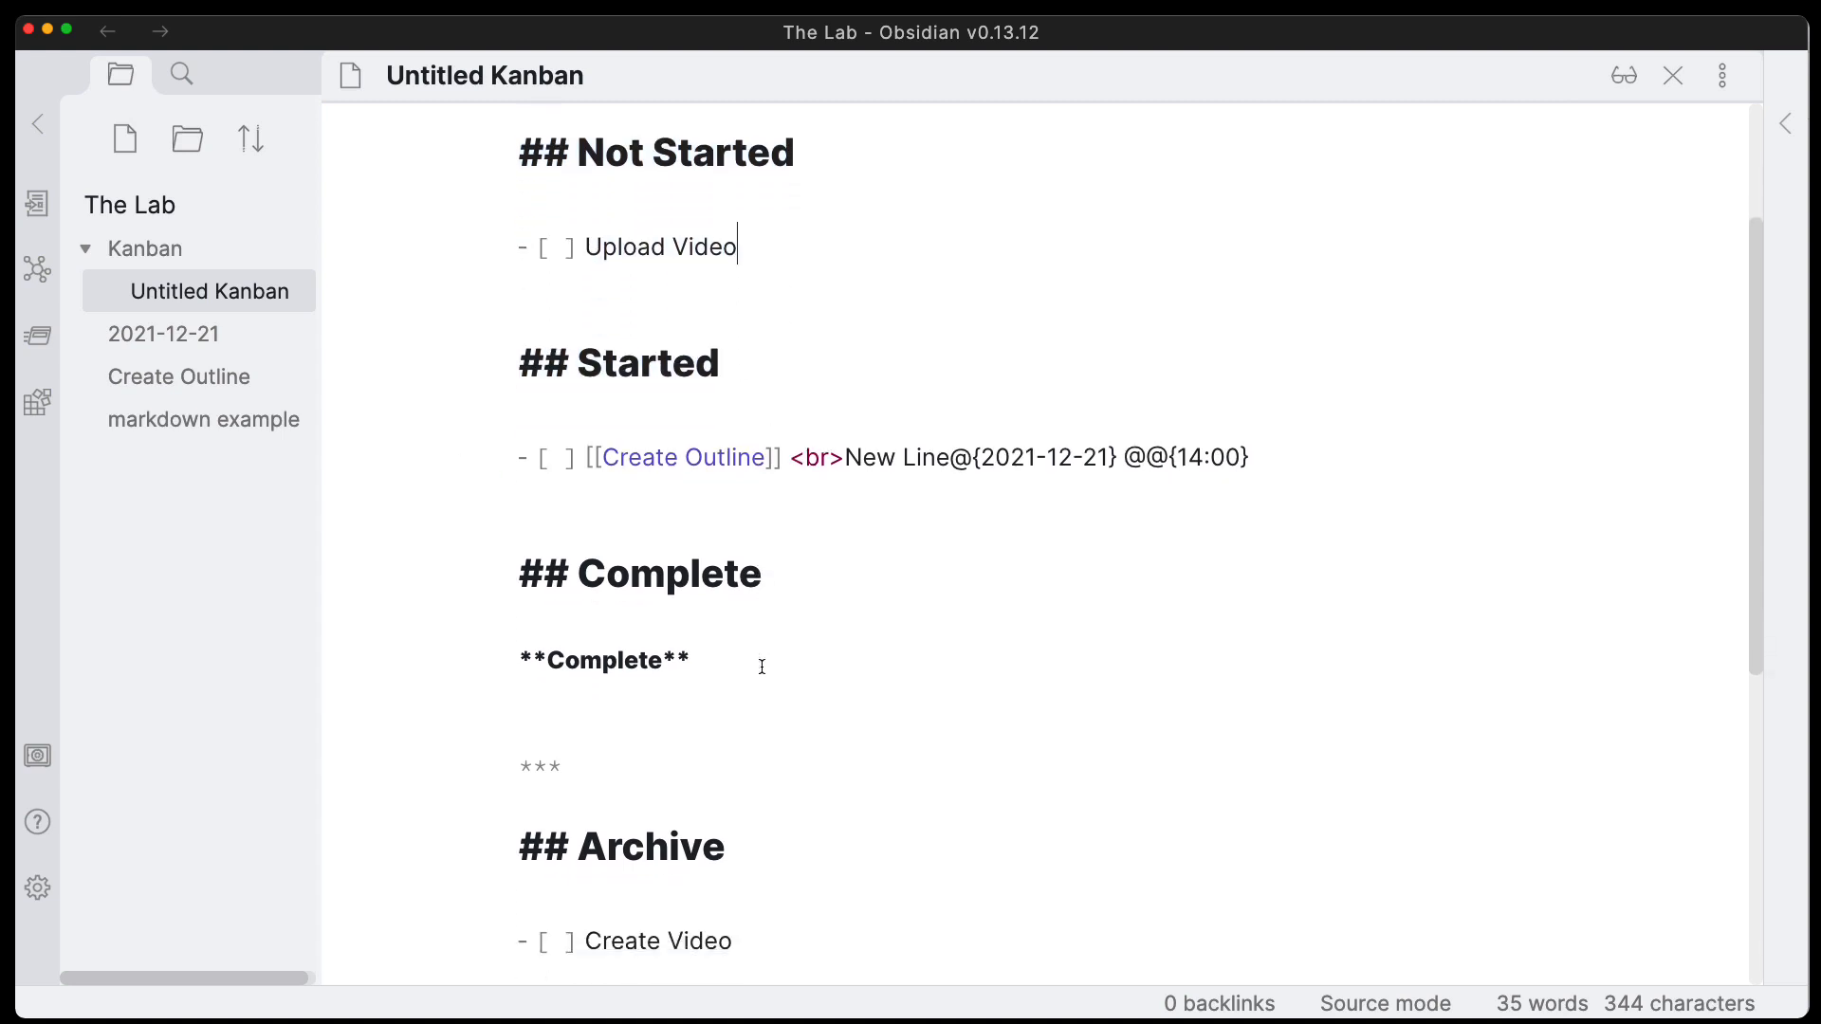
scroll(710, 674, "down", 5)
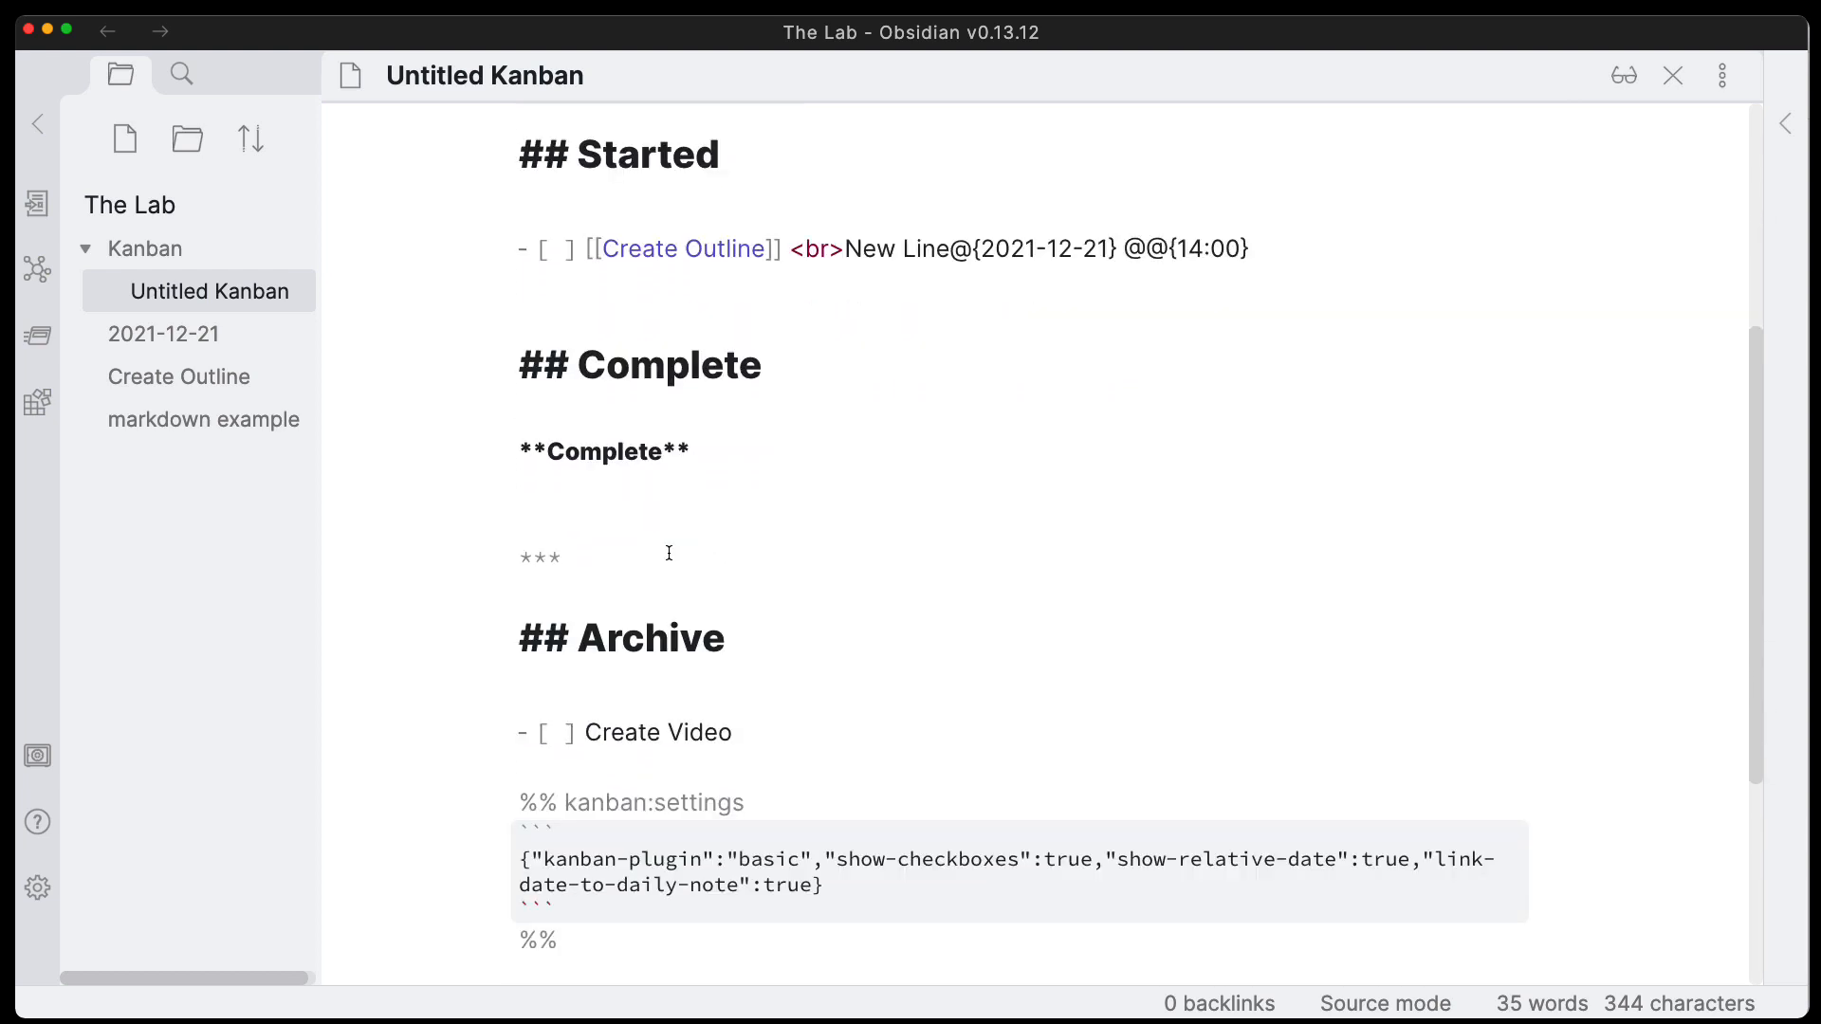
left_click(680, 389)
left_click(717, 447)
scroll(850, 642, "down", 4)
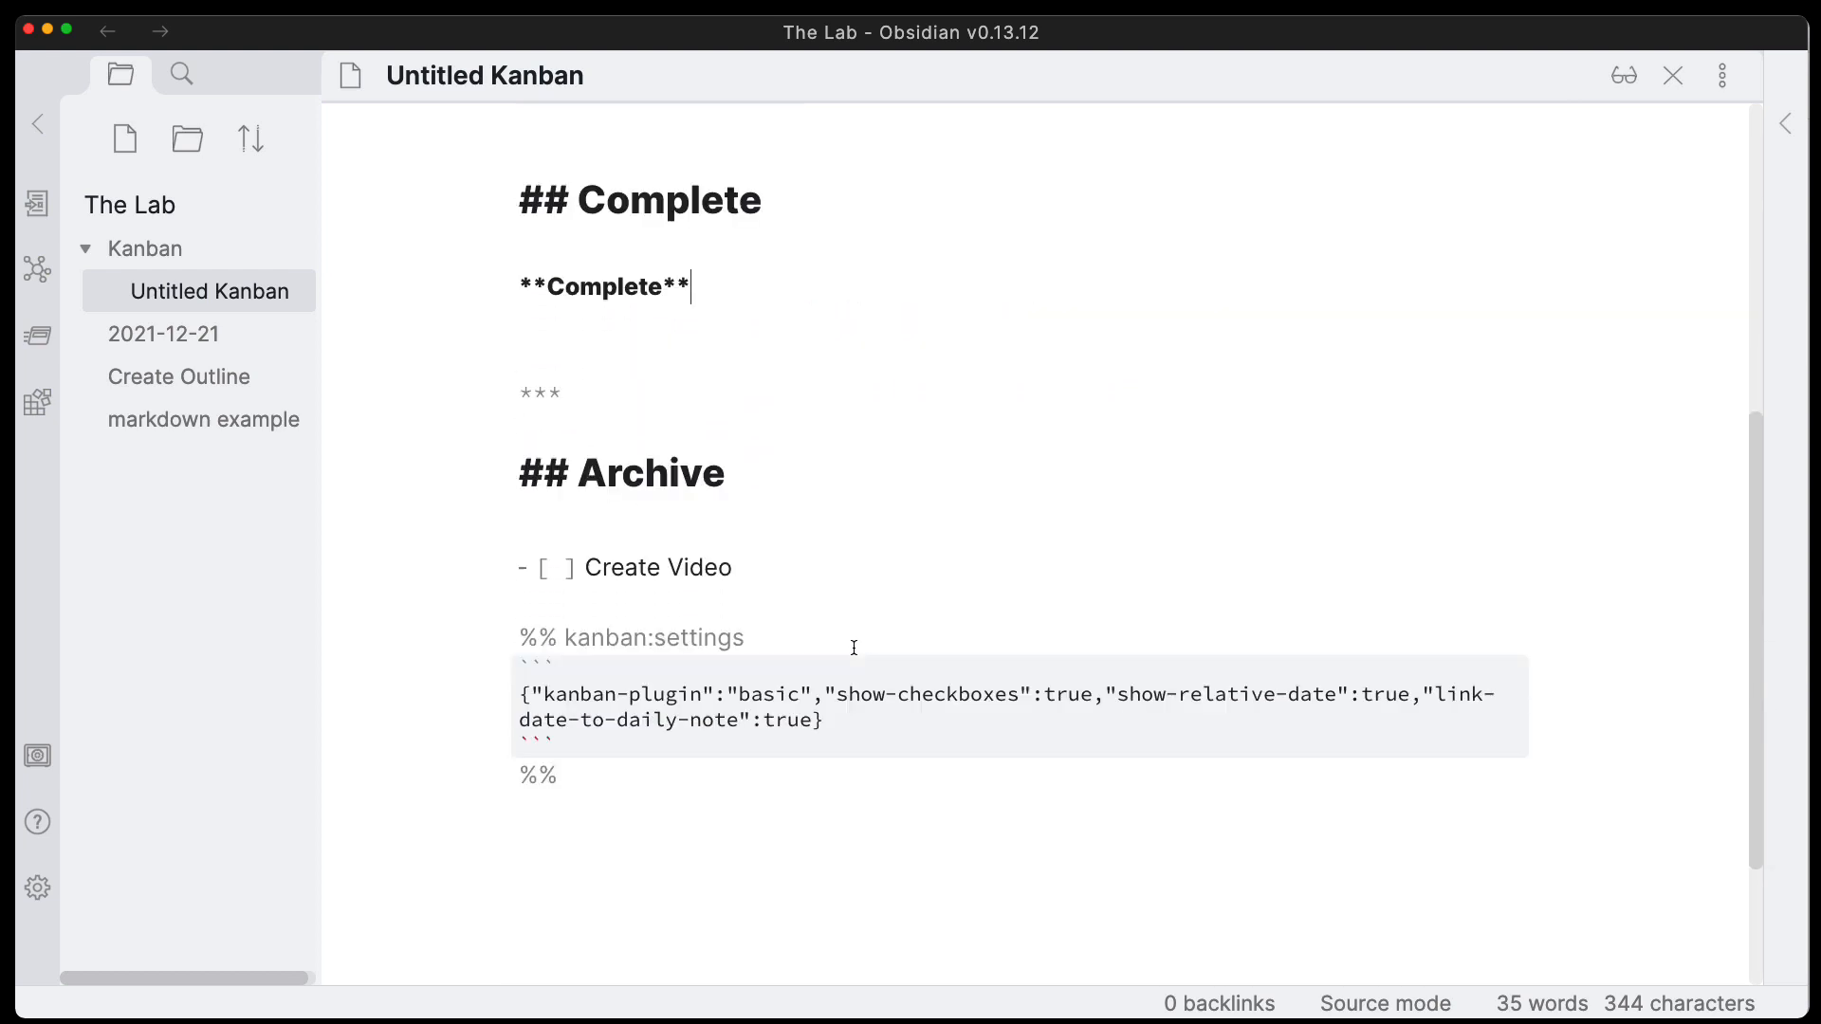
Examine the Create Video entry under the Archive heading in the markdown, and reopen the file as a kanban board.
left_click(749, 476)
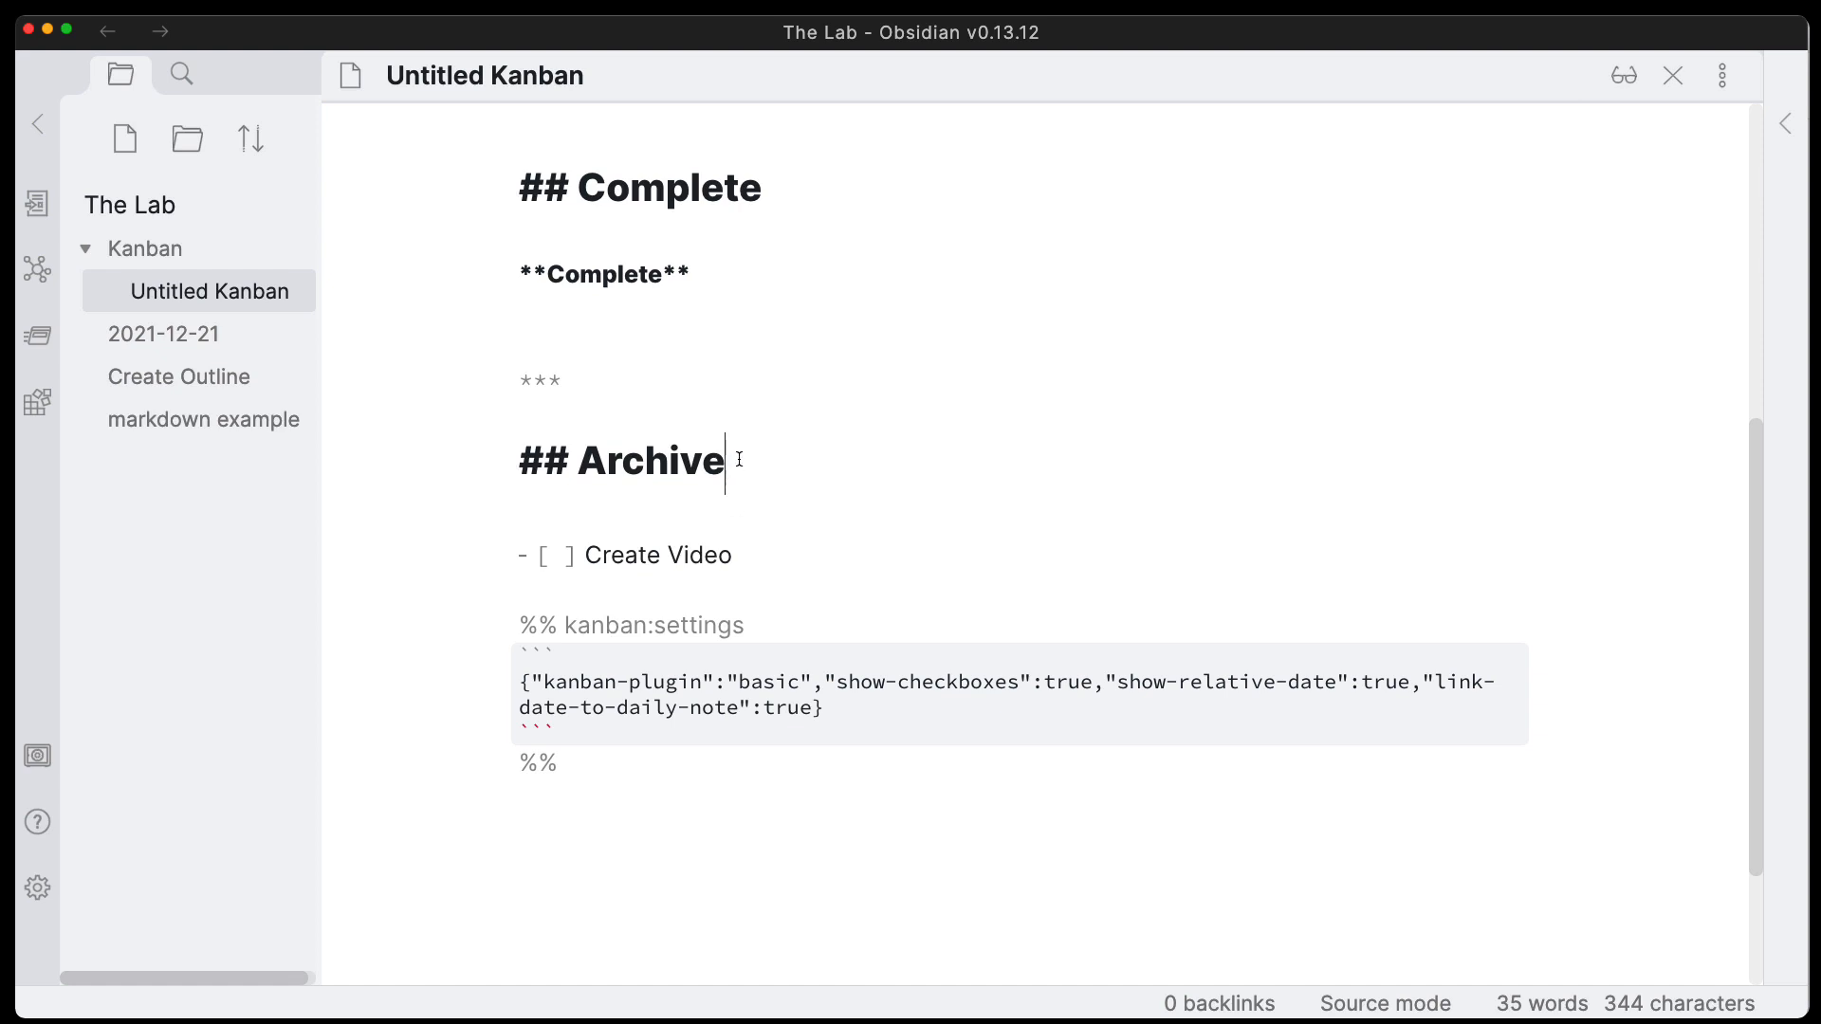
left_click_drag(736, 458, 485, 462)
left_click(832, 548)
left_click_drag(809, 544, 508, 557)
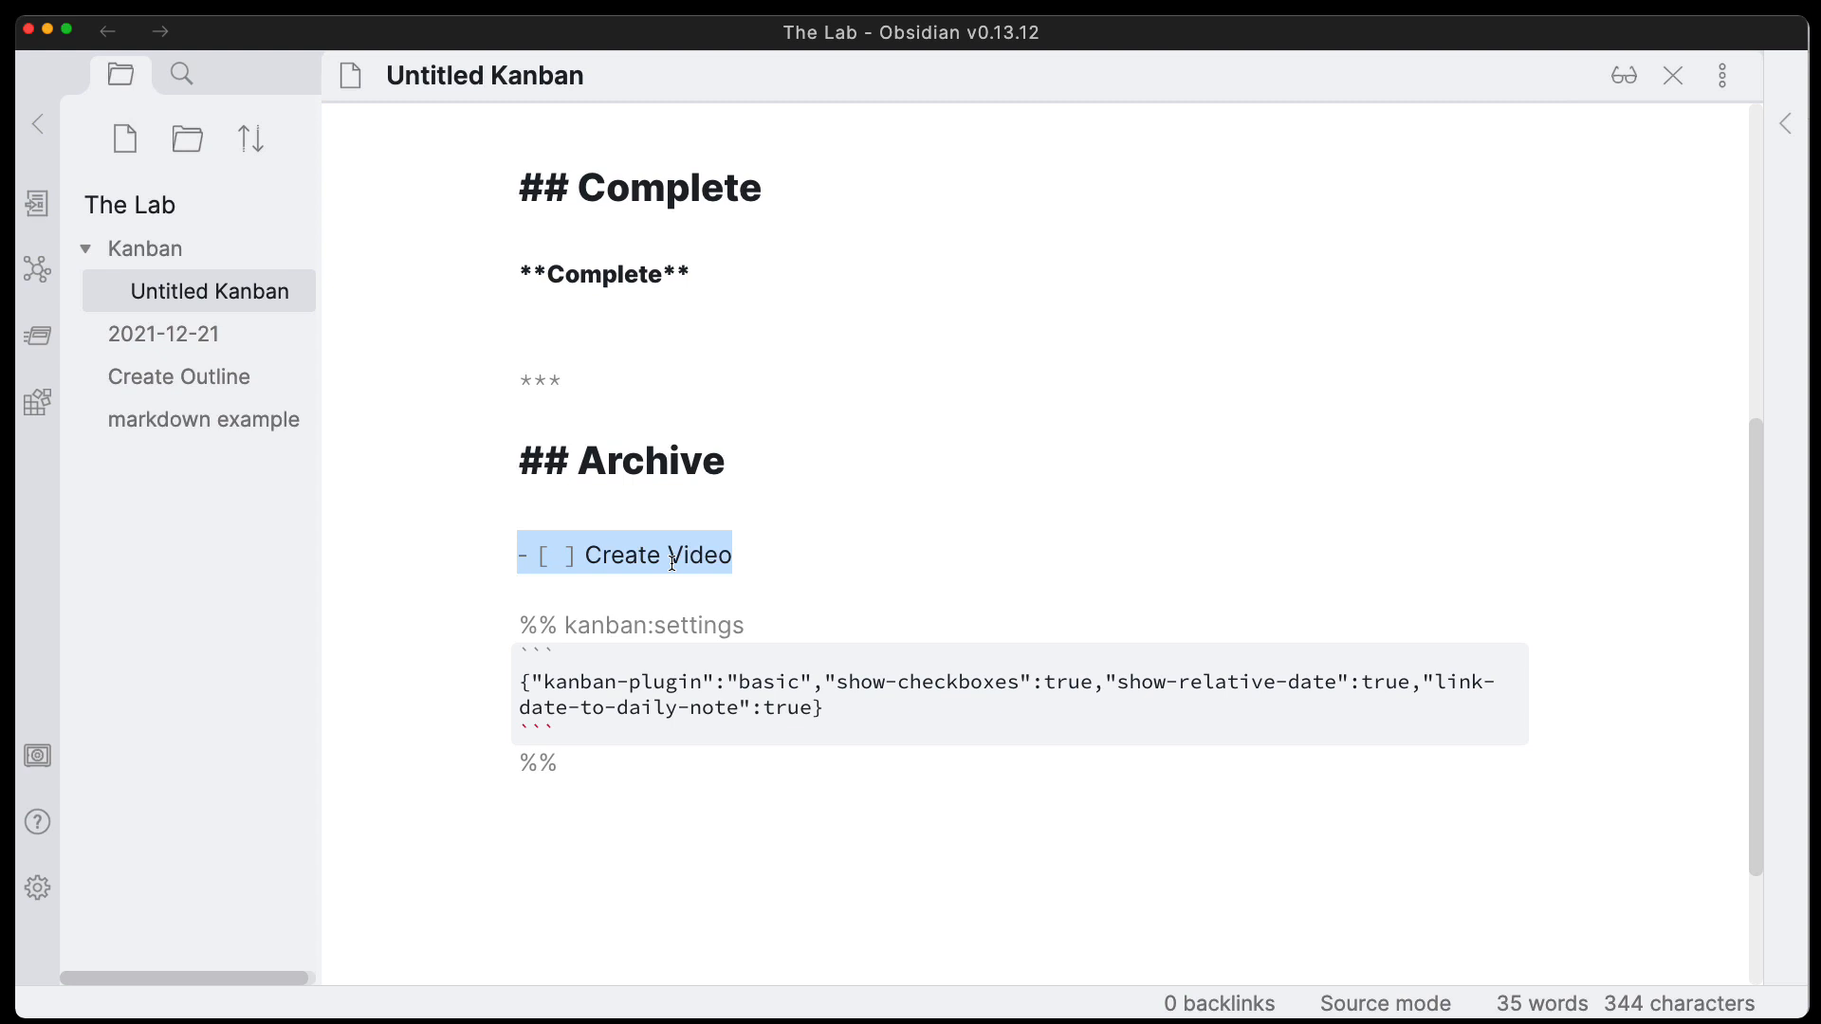
left_click(748, 555)
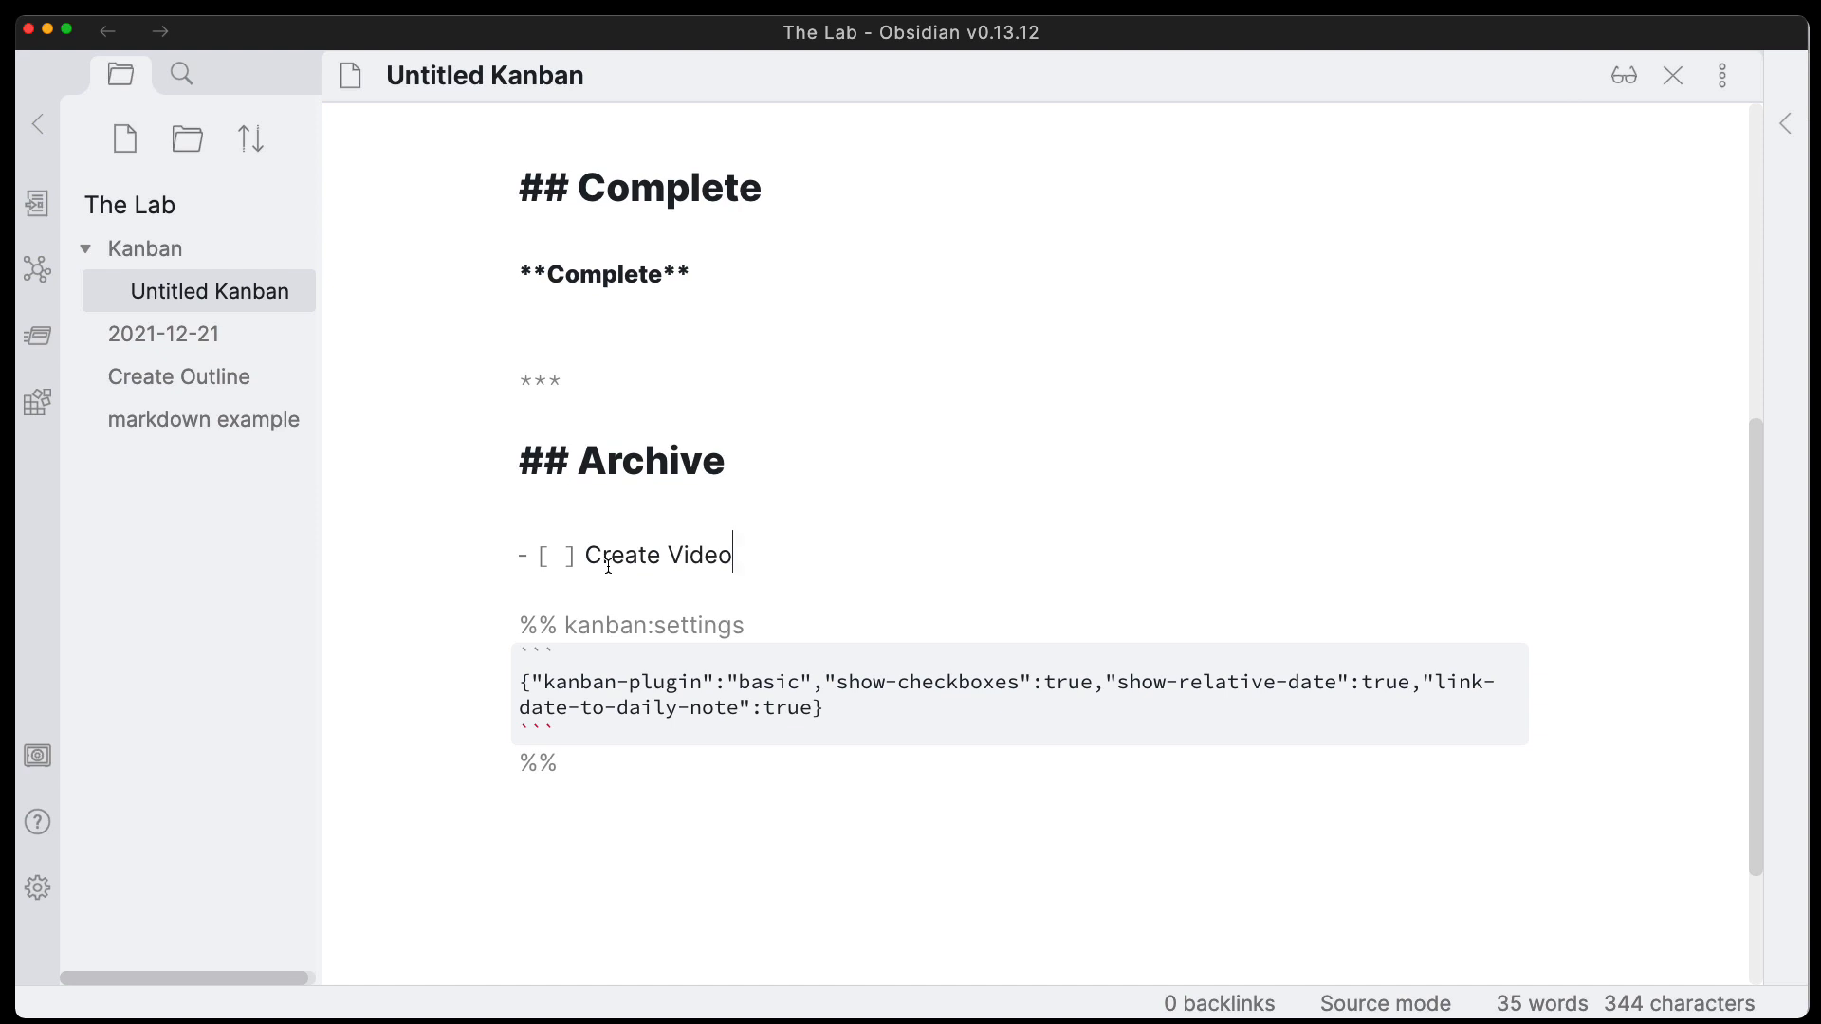
left_click_drag(585, 556, 726, 558)
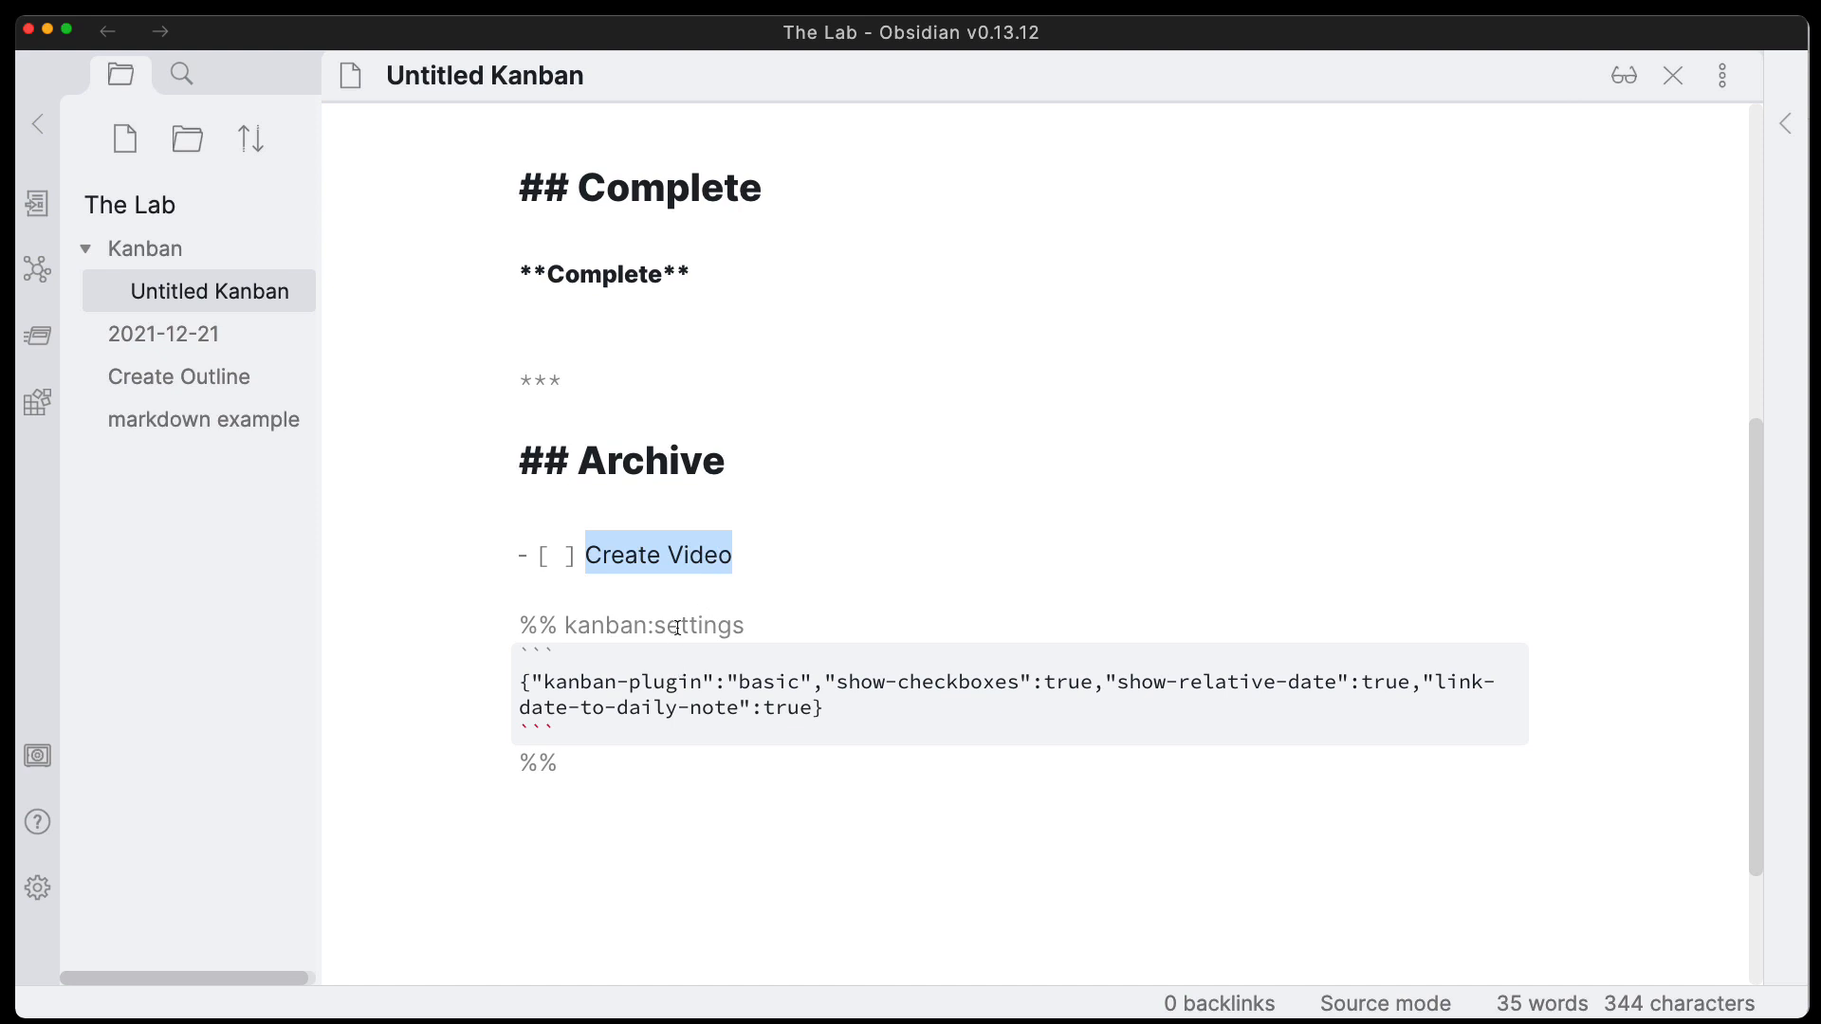
left_click(588, 555)
left_click_drag(588, 556, 740, 553)
left_click(1722, 76)
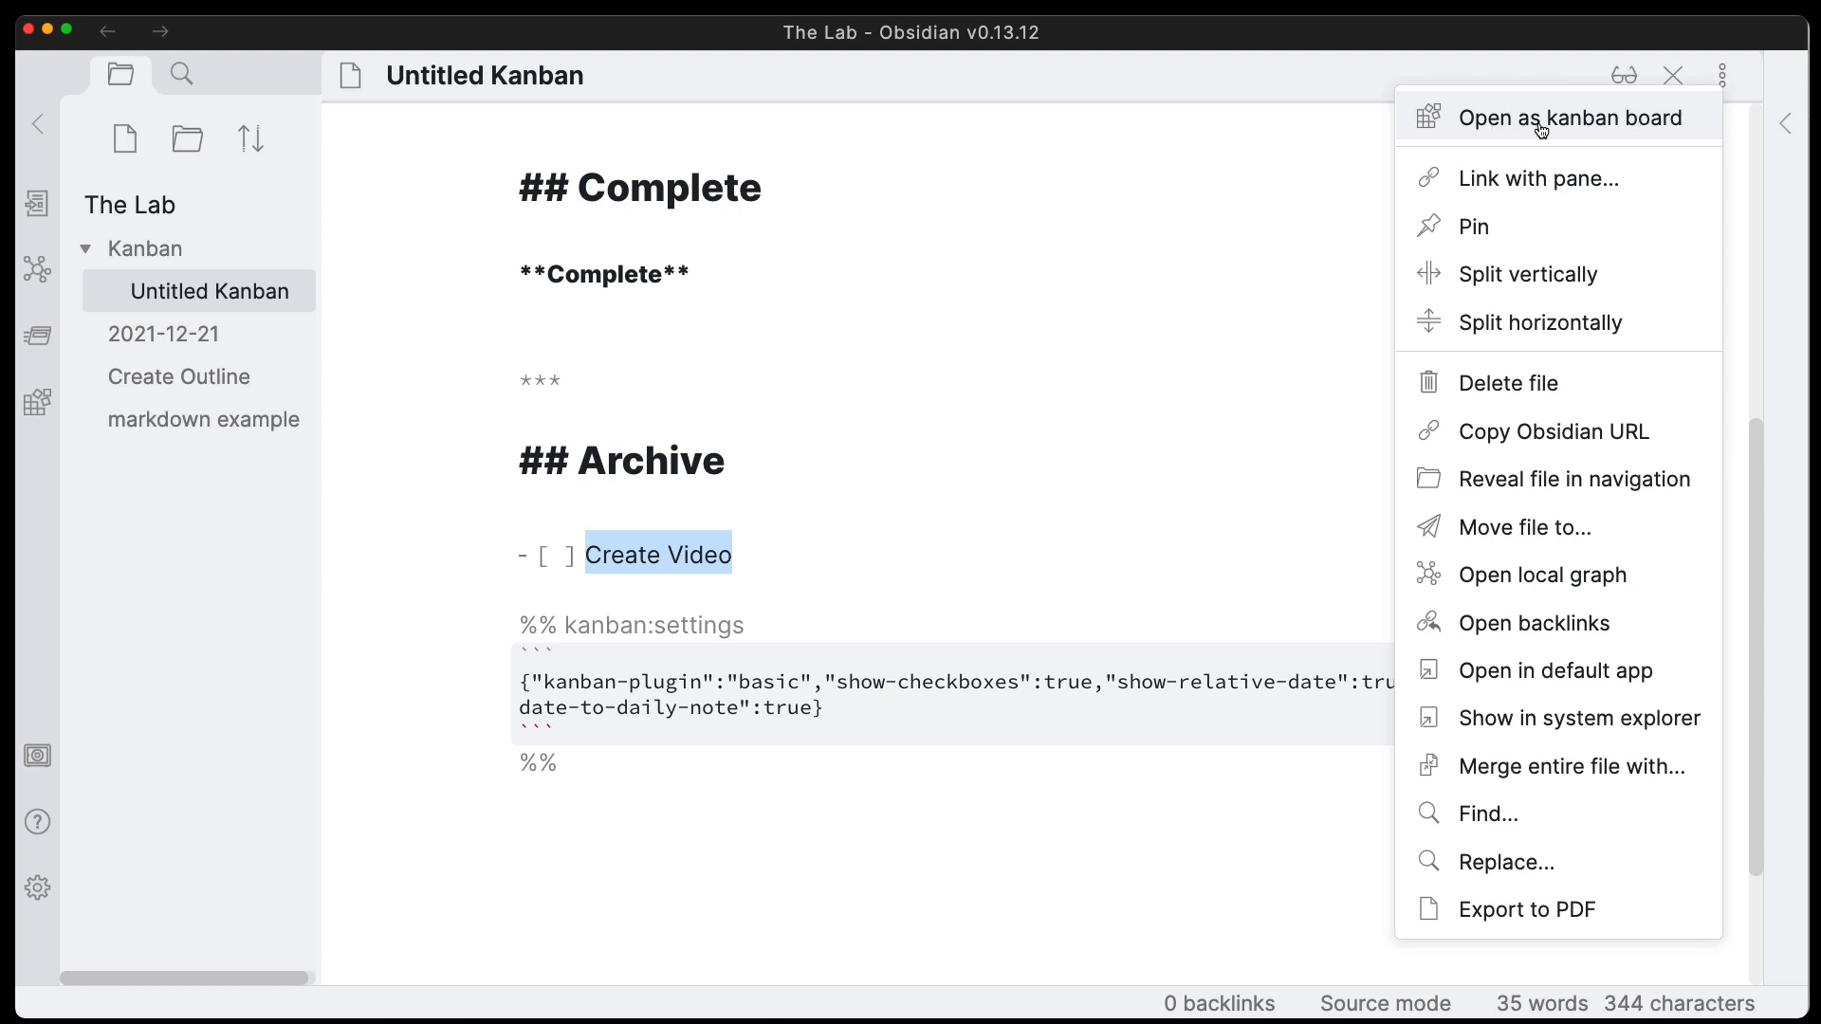
left_click(1614, 123)
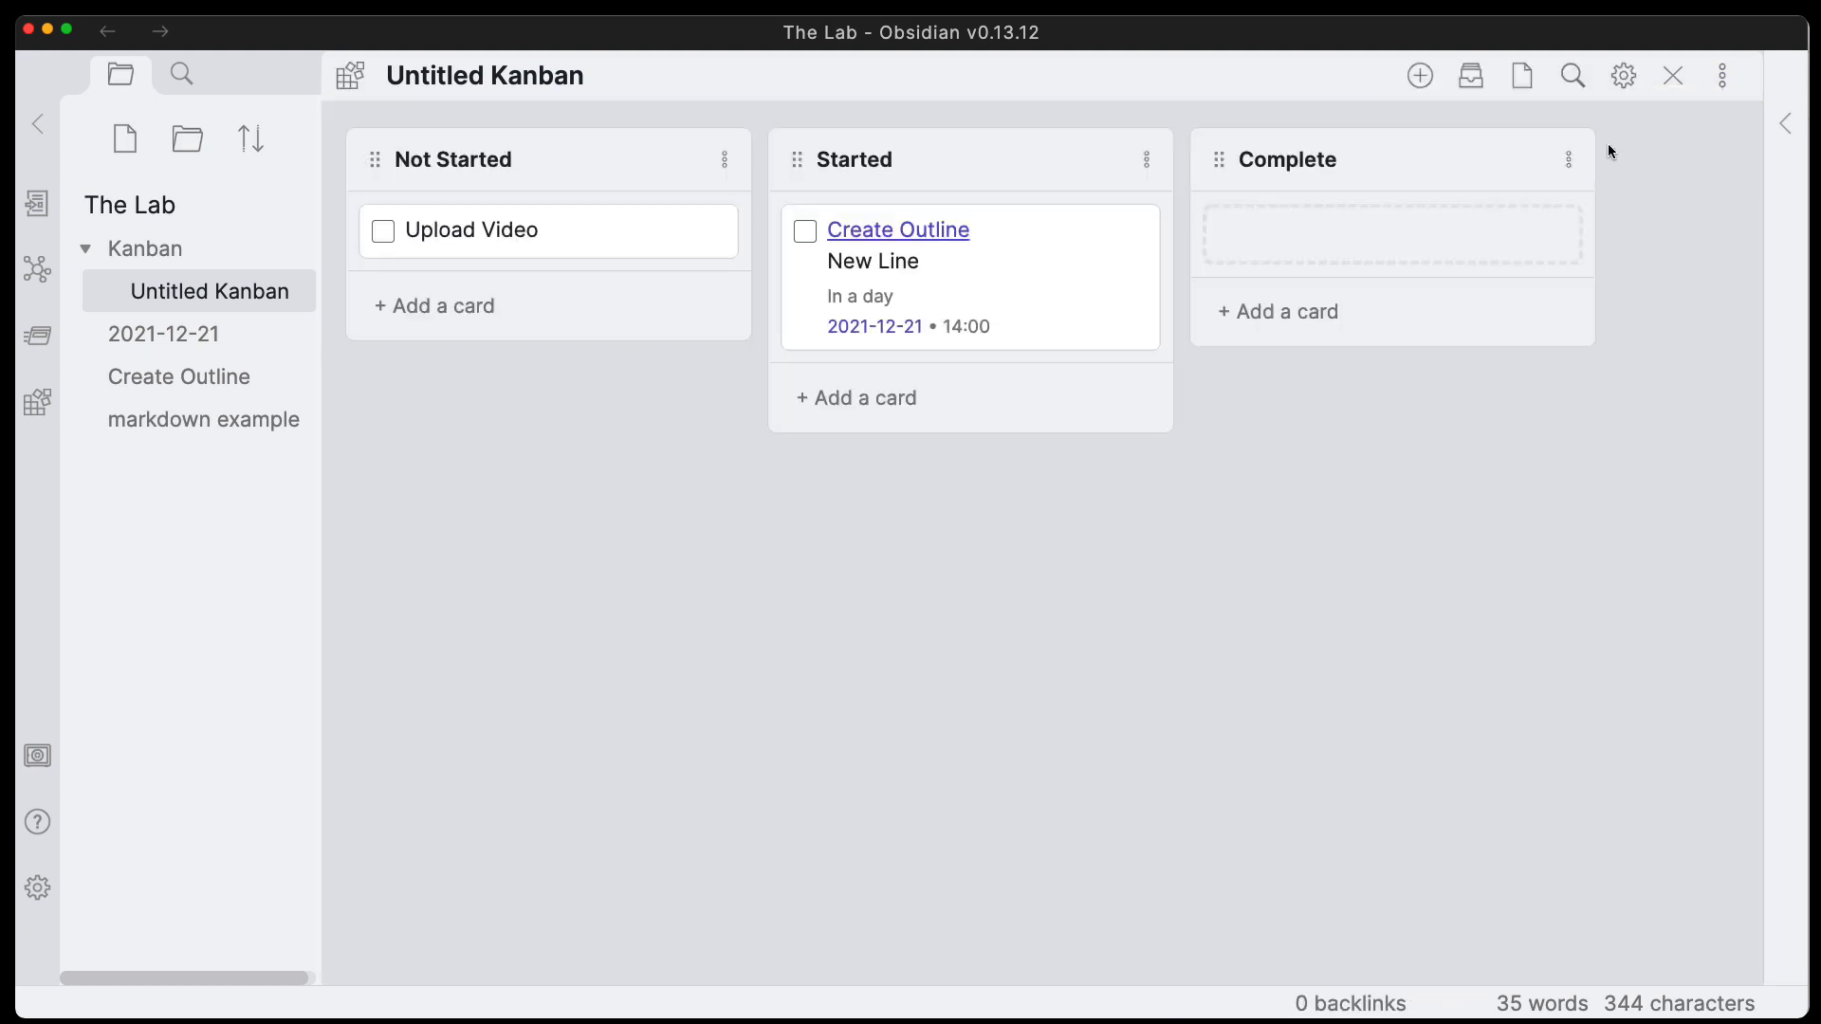
Turn on Add date and time to archived cards in the board's settings and return to the board.
left_click(1623, 75)
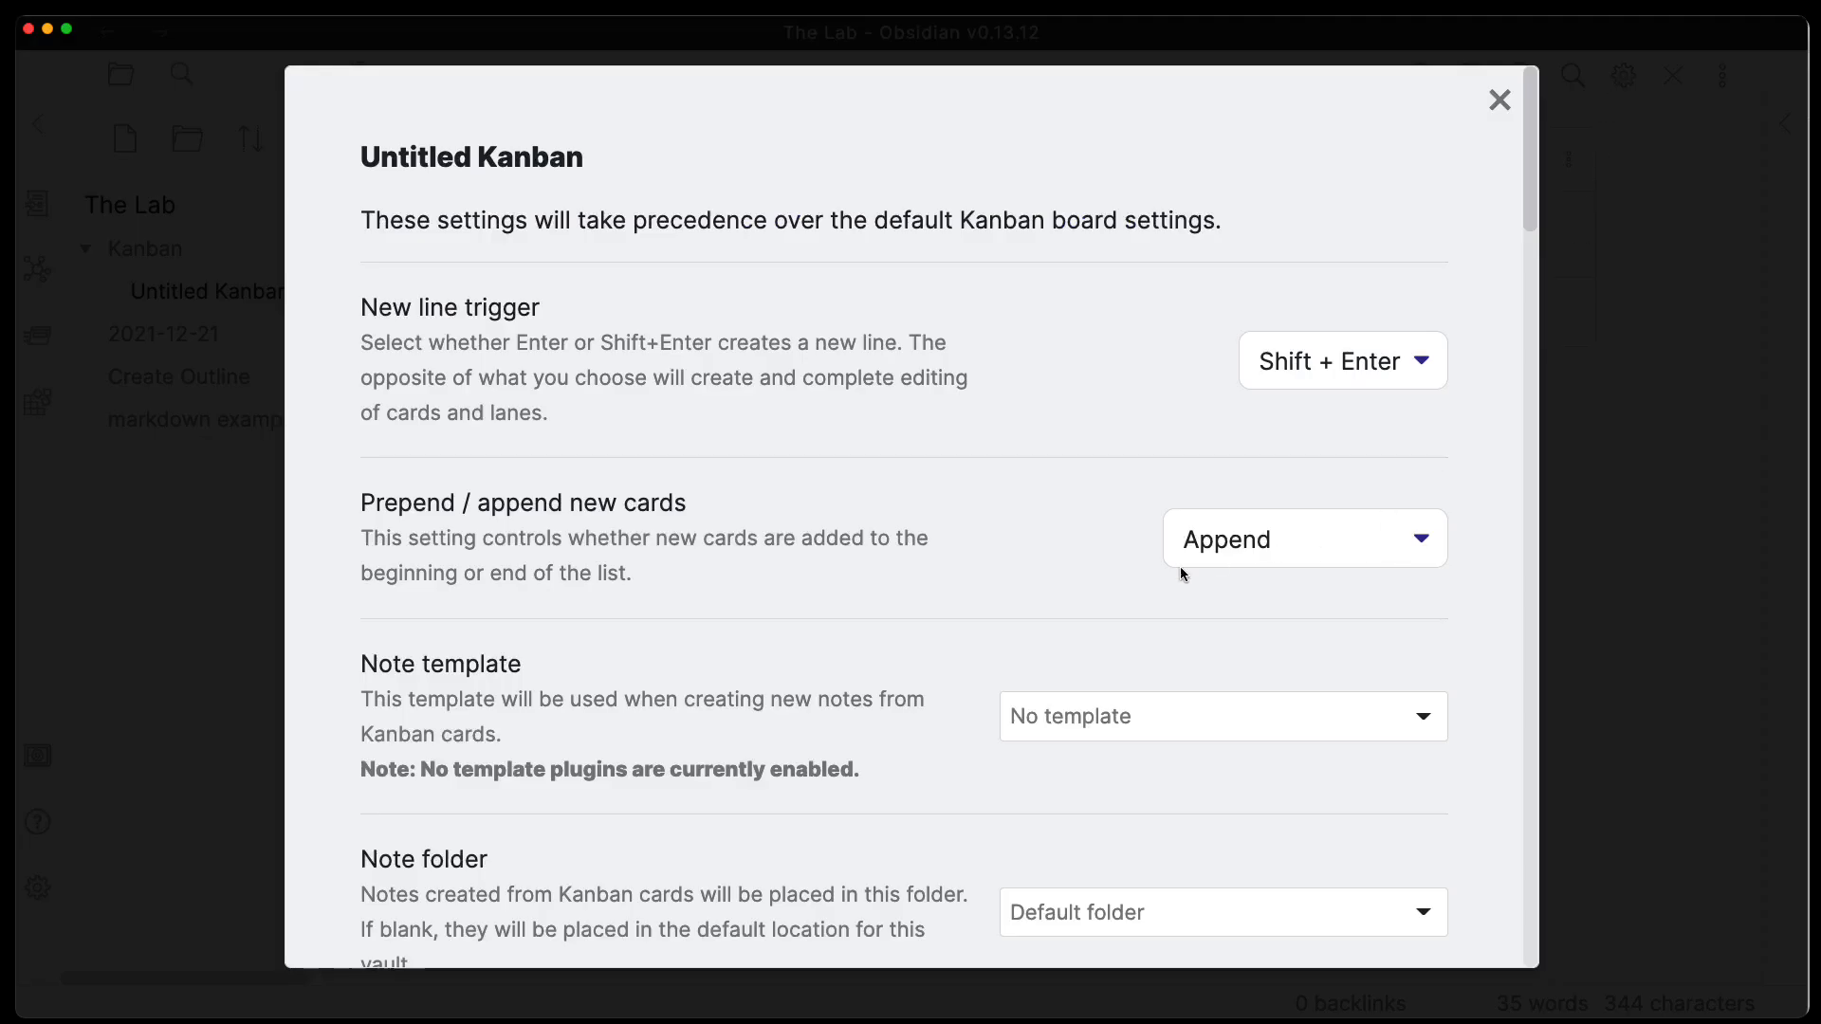
scroll(1158, 583, "down", 15)
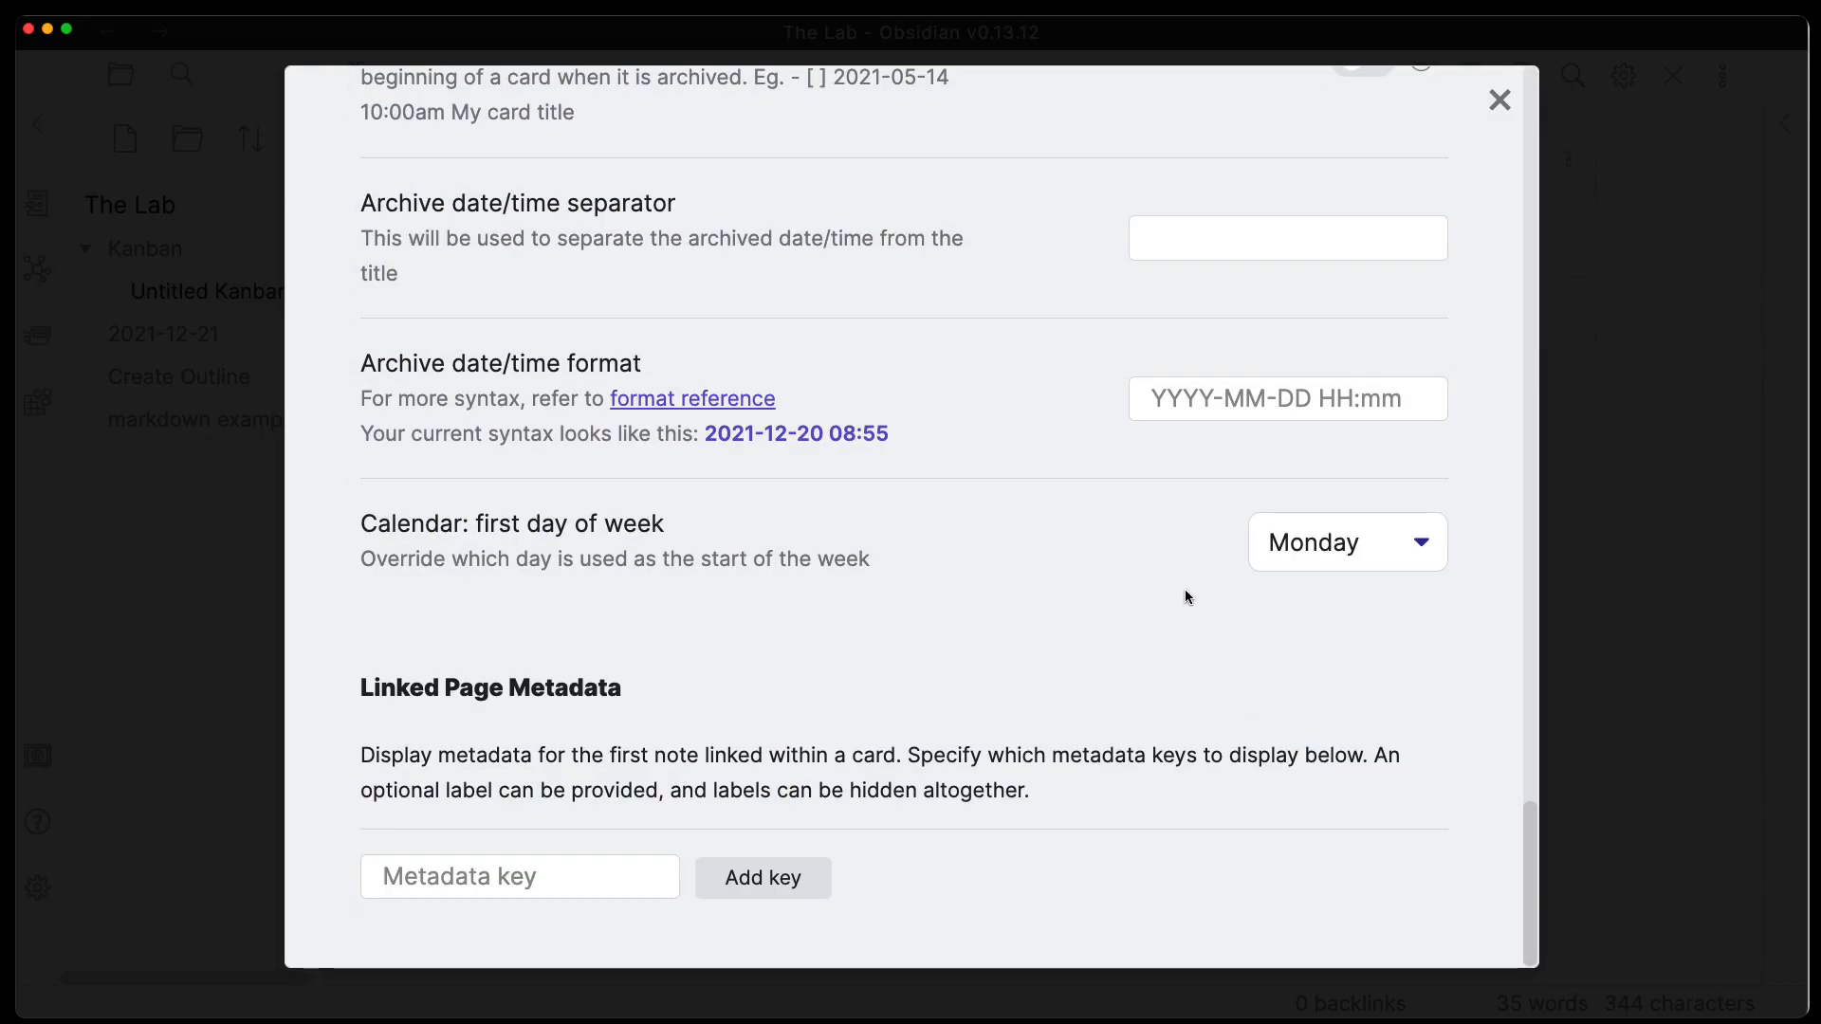
scroll(1119, 490, "up", 2)
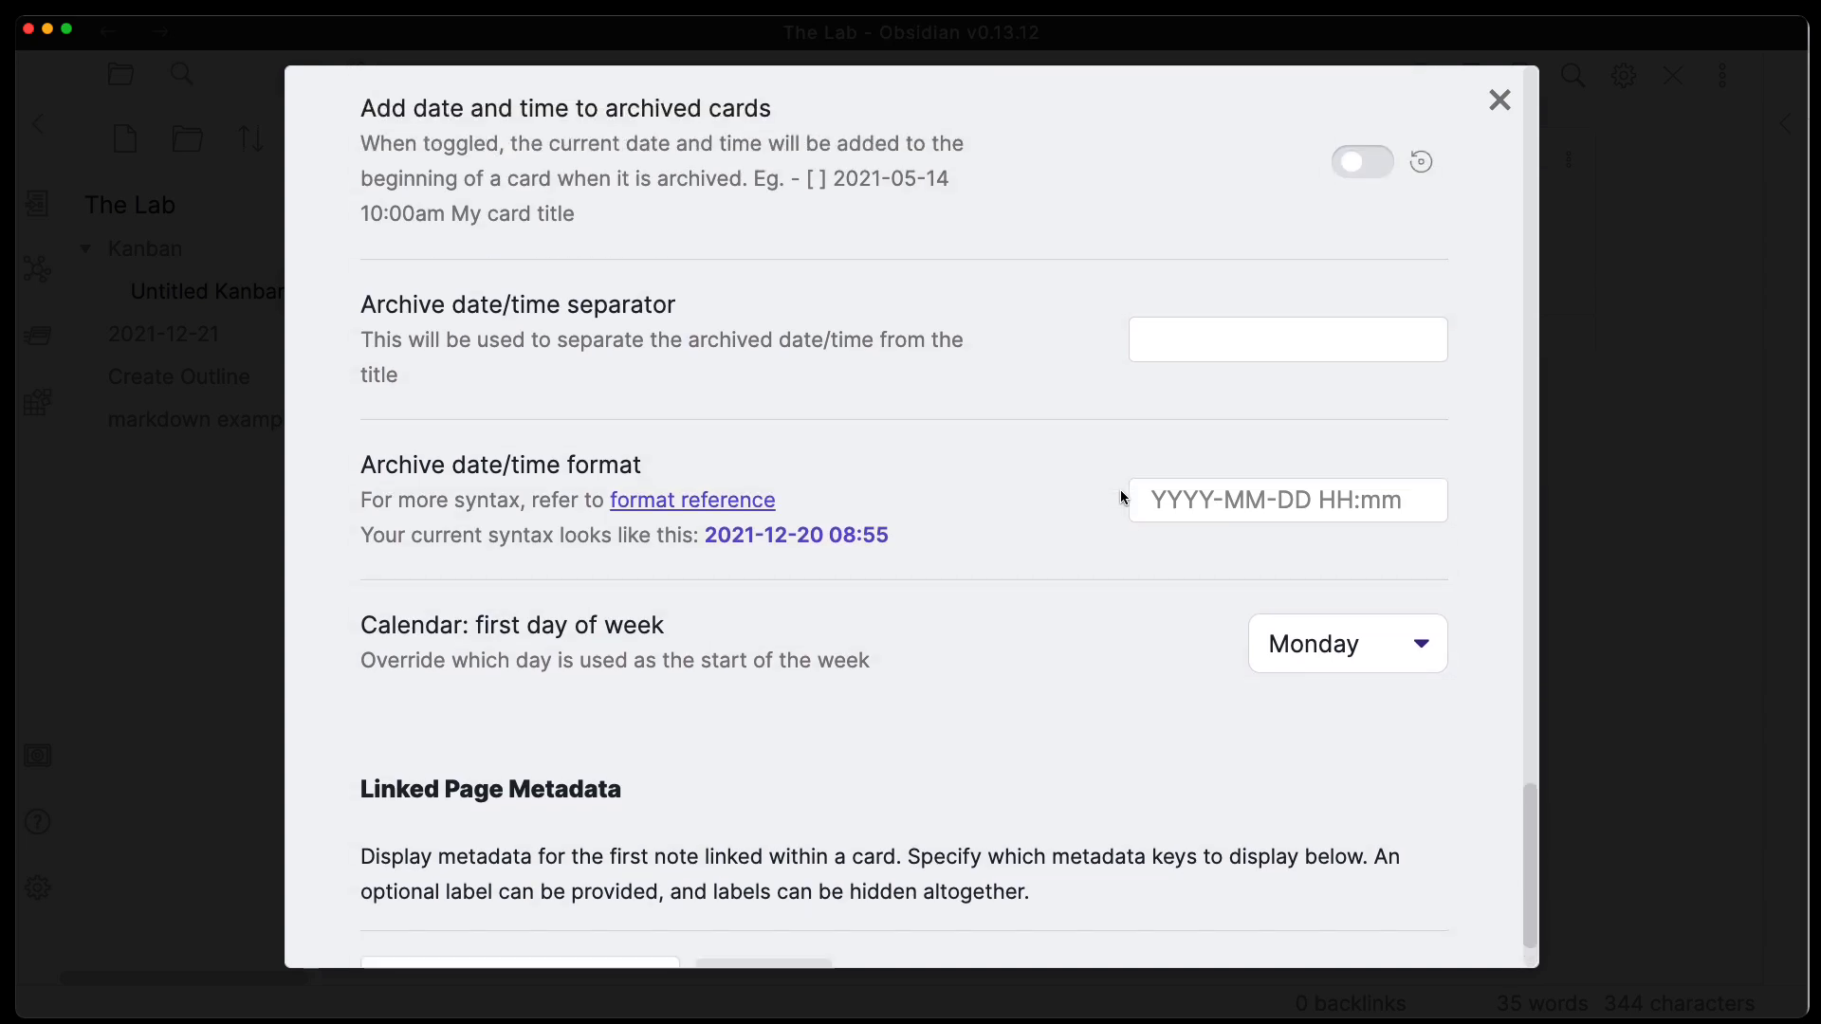
scroll(1122, 497, "up", 2)
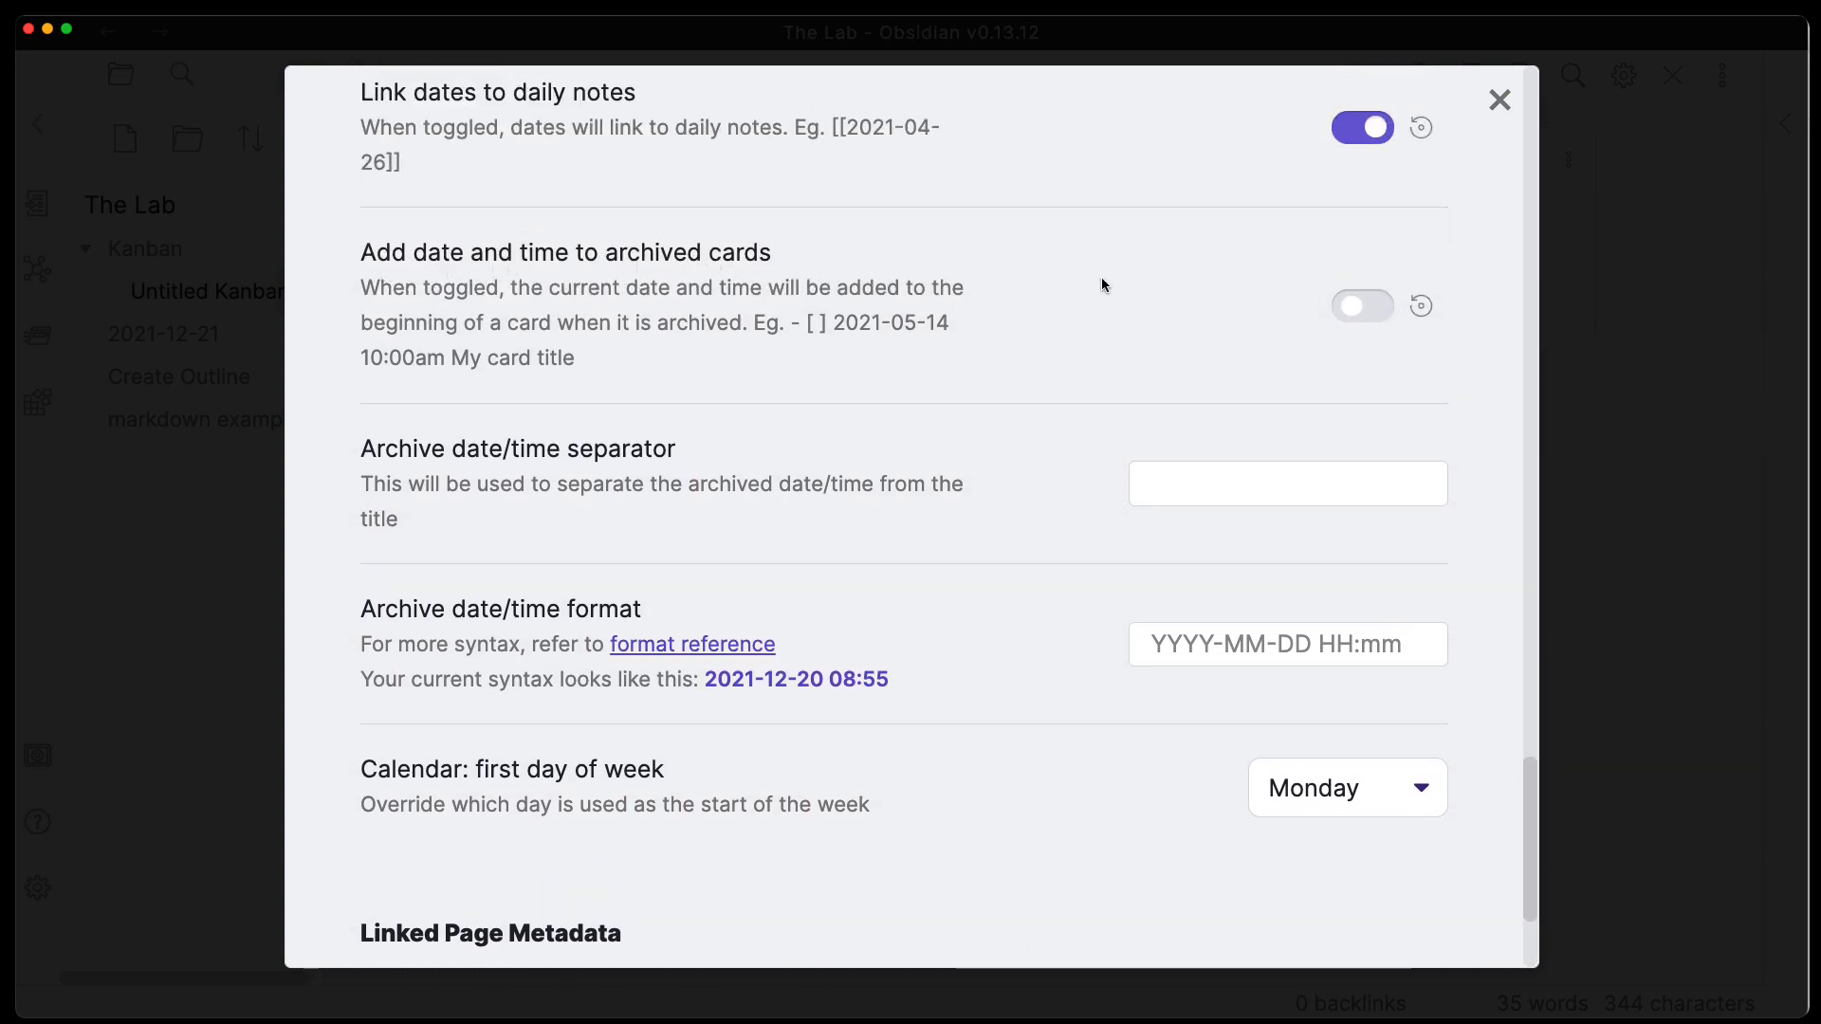
left_click(1350, 309)
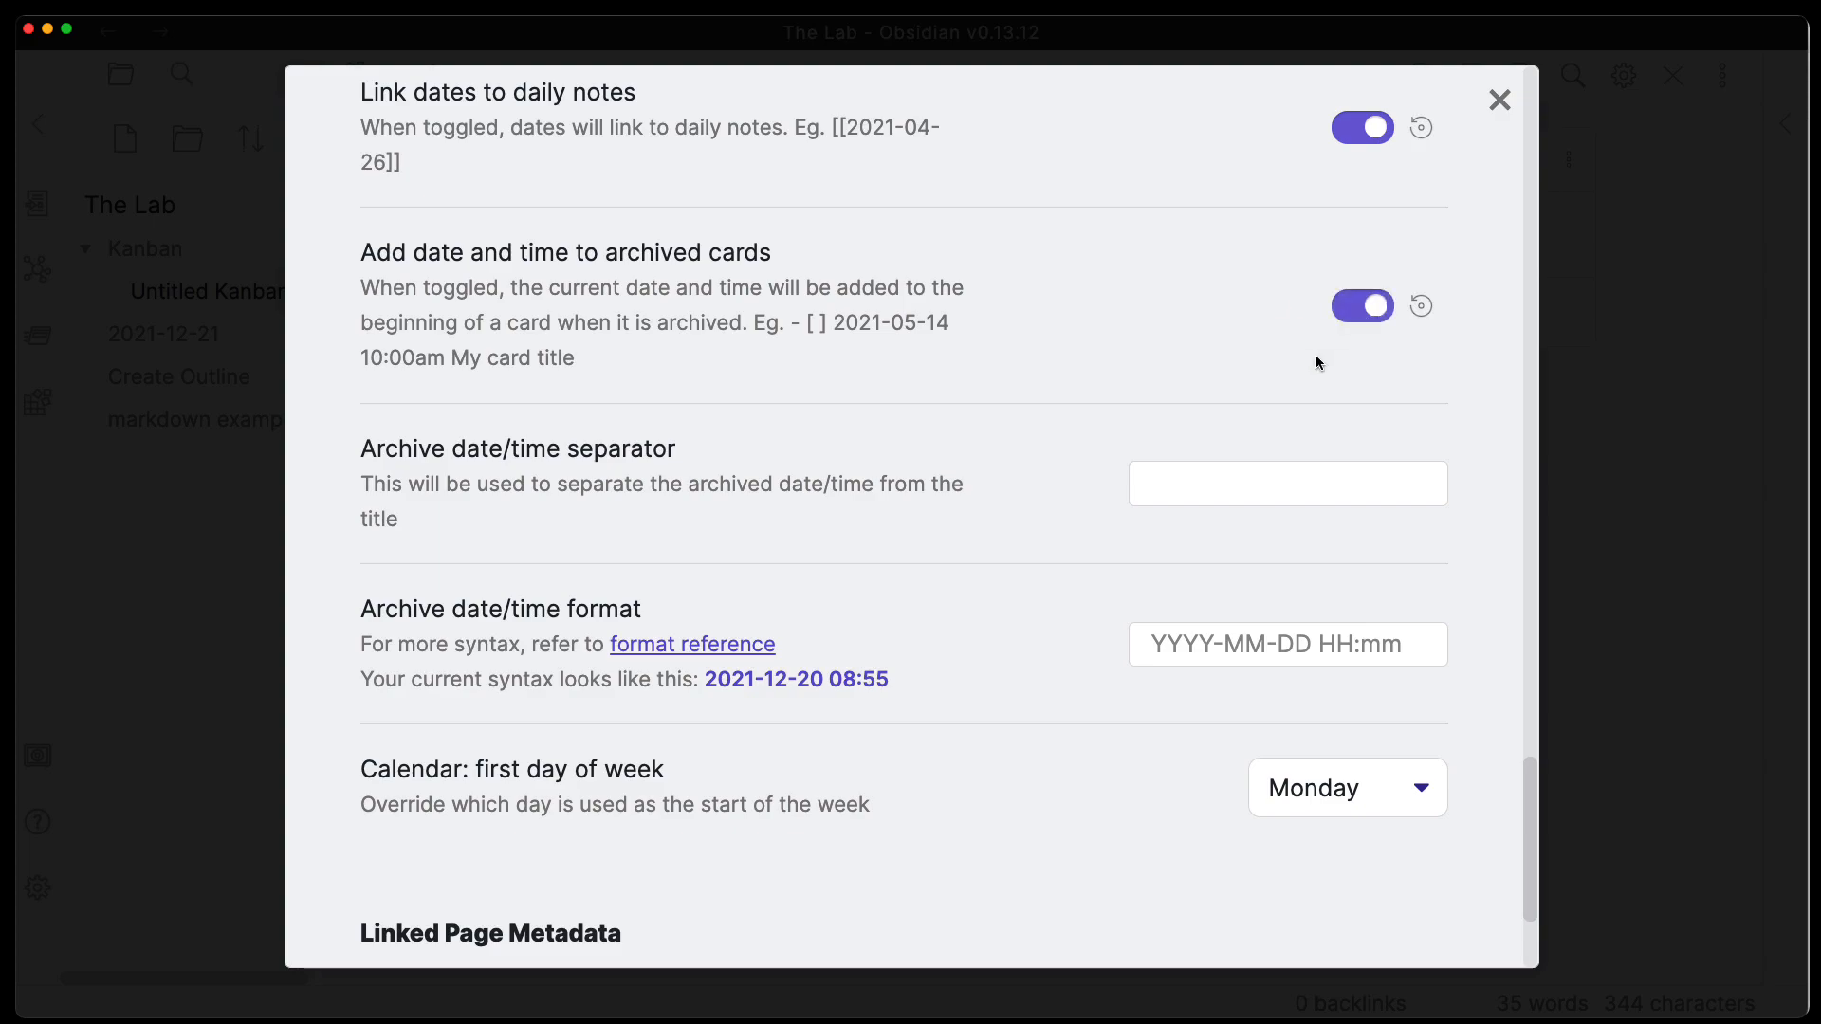
left_click(1498, 102)
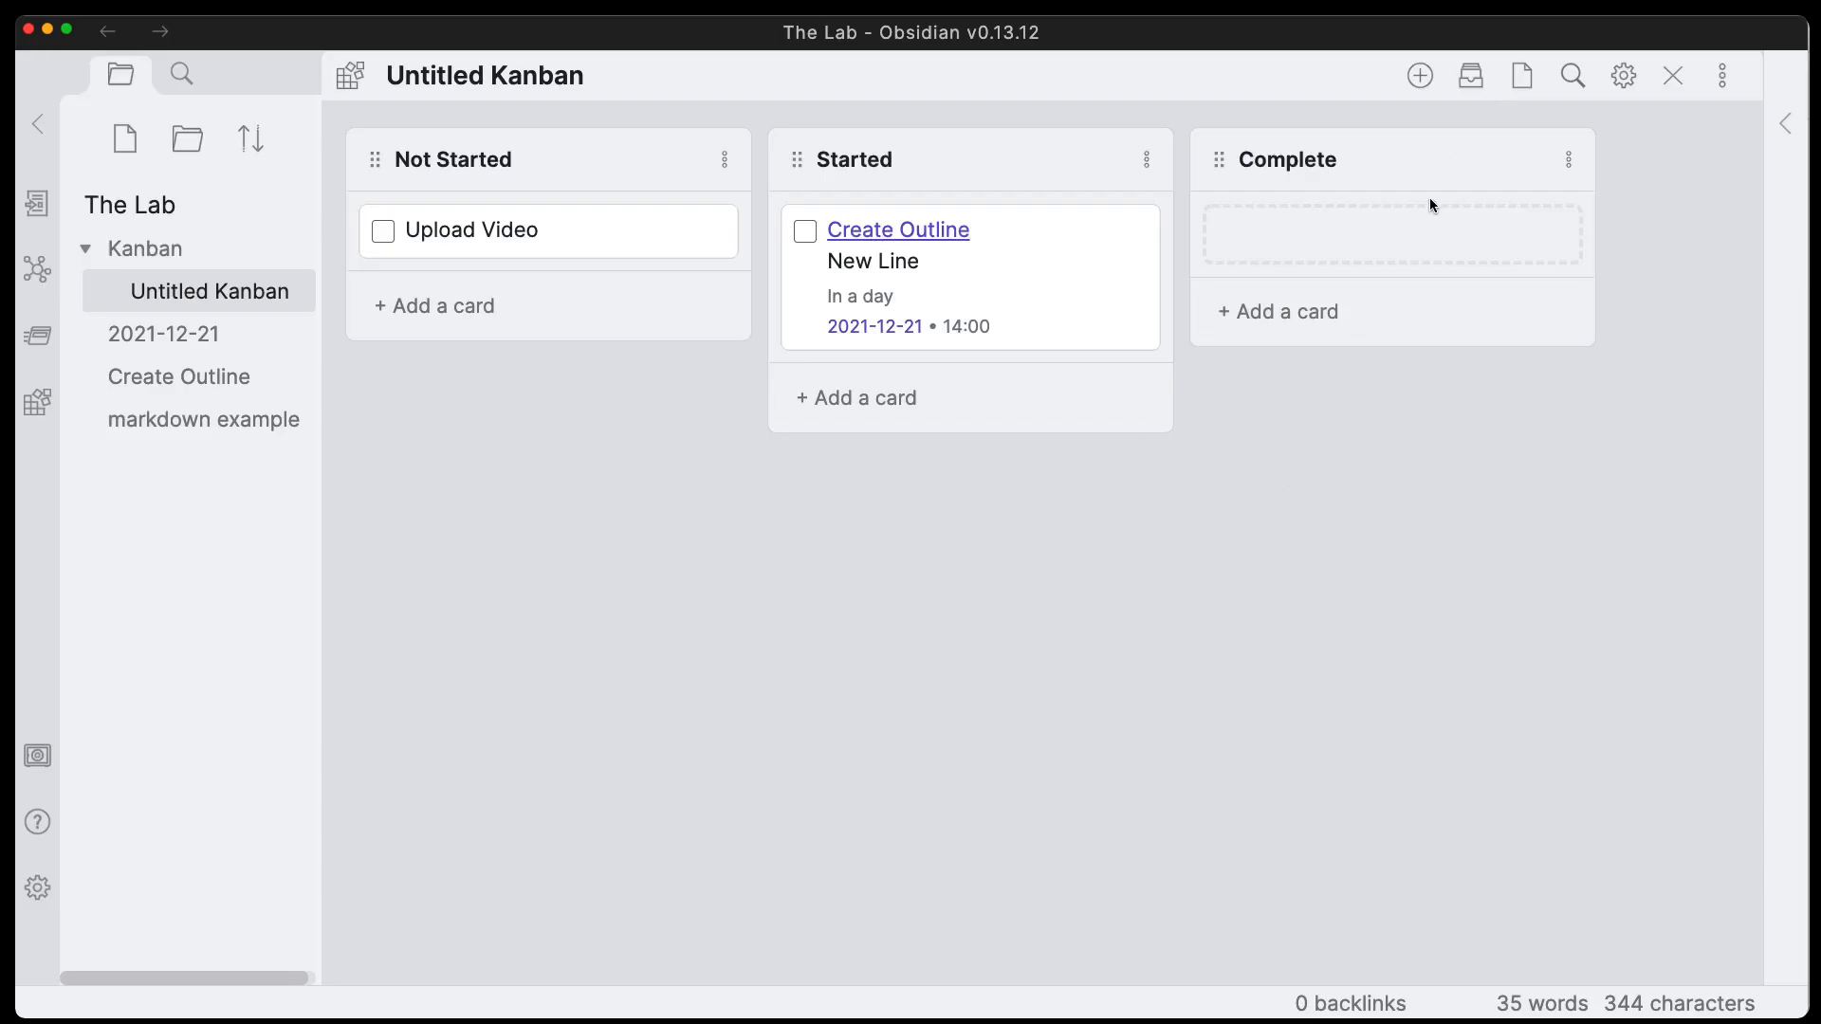
Open the board as markdown and cut the Create Video entry from under the Archive heading.
left_click(1522, 76)
scroll(1261, 531, "down", 5)
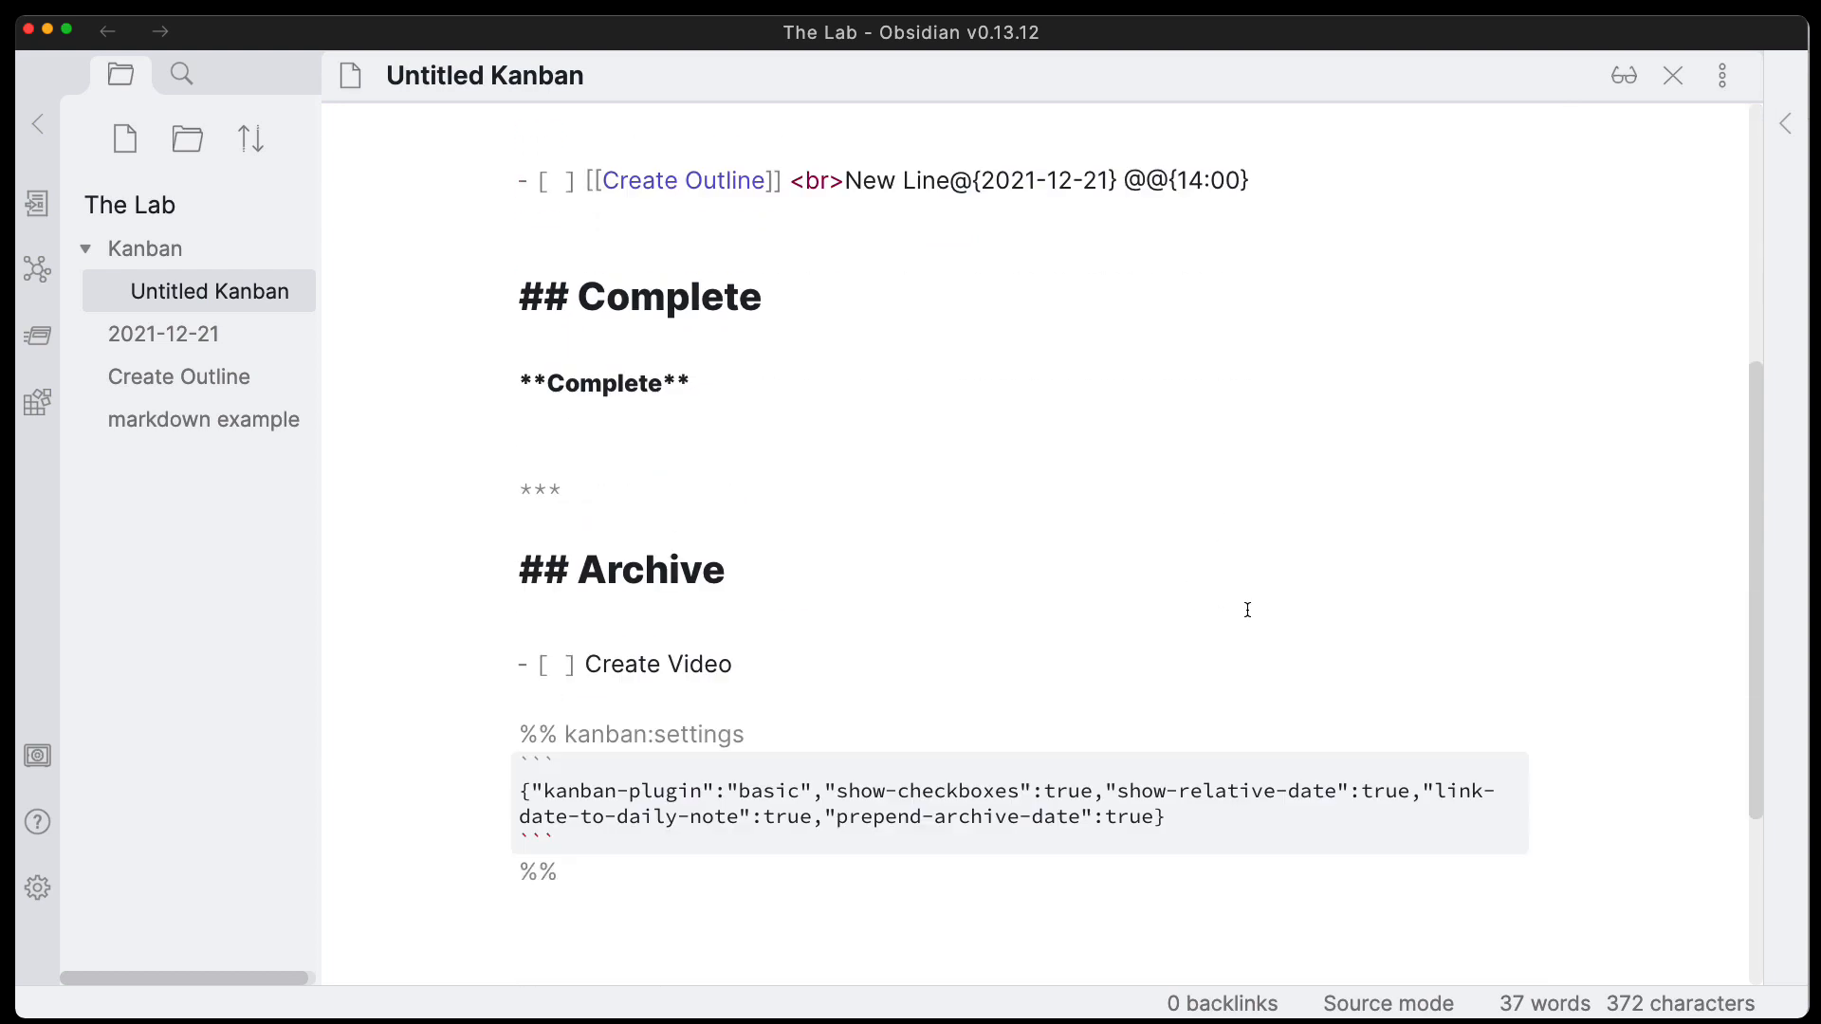
left_click_drag(586, 666, 731, 672)
left_click(771, 673)
left_click_drag(750, 672, 508, 678)
key("super+c")
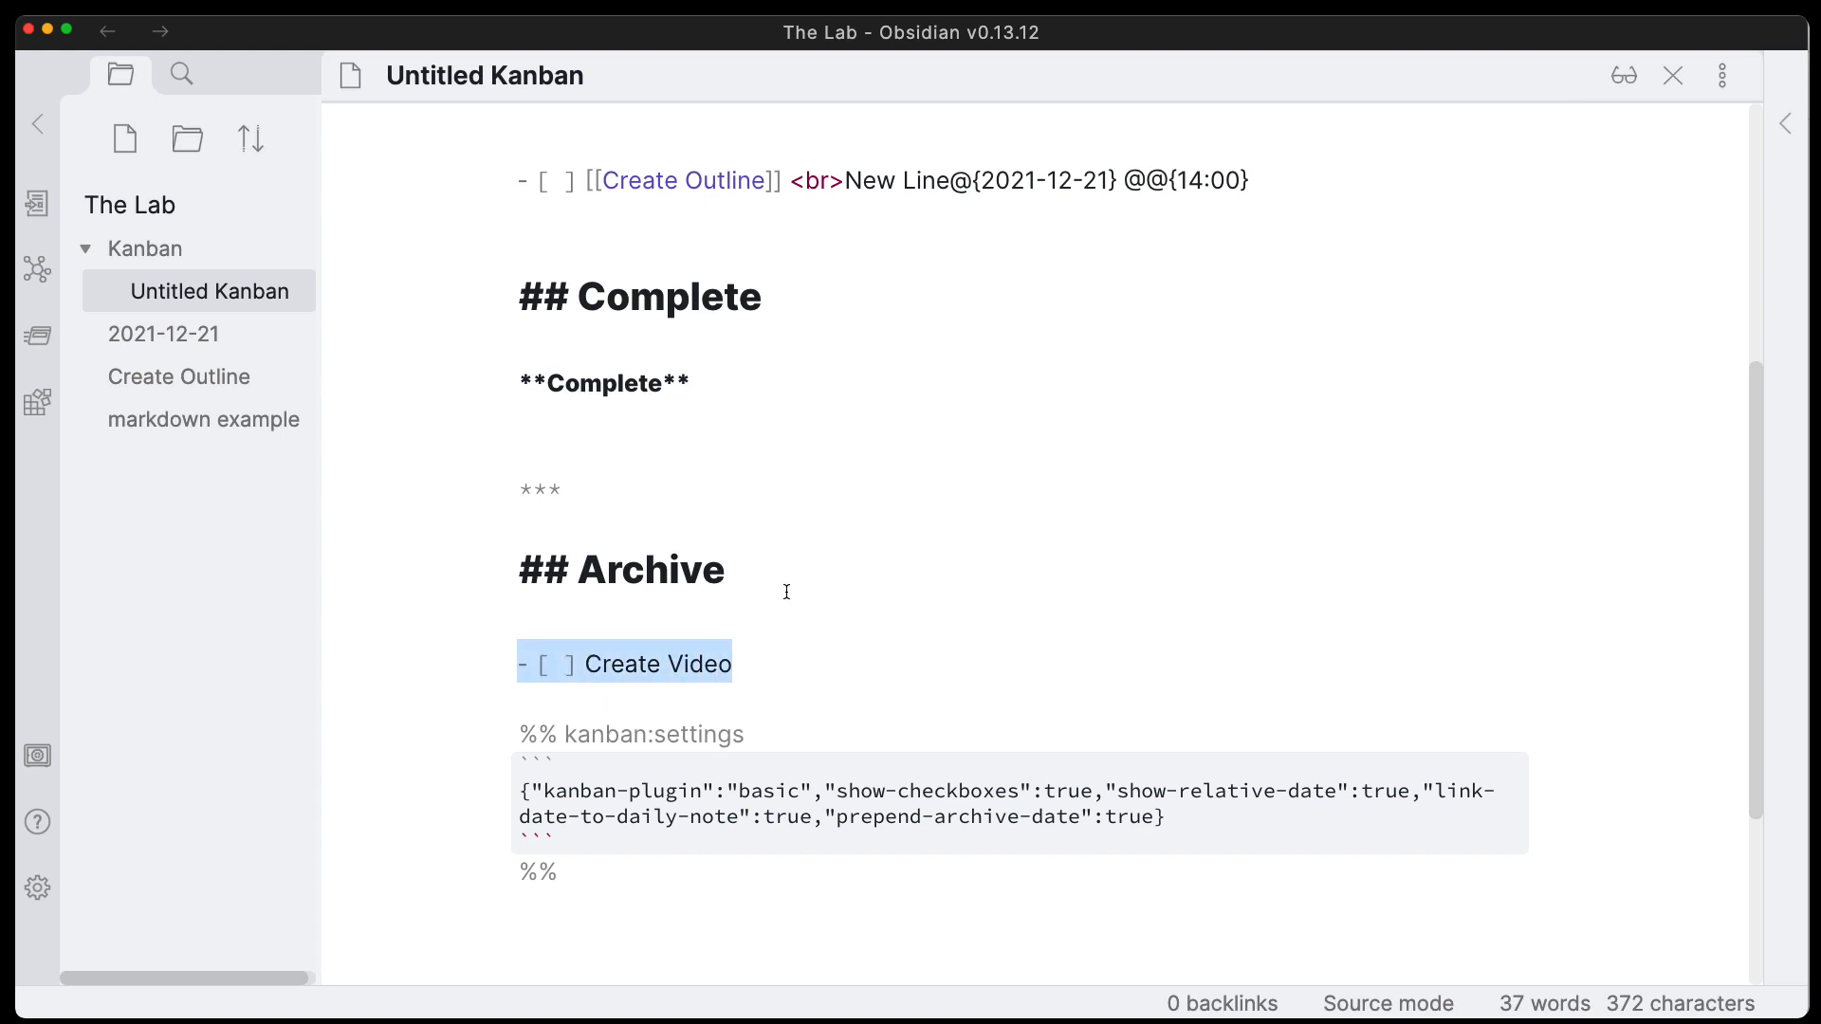
key("BackSpace")
Paste the Create Video entry below Upload Video under Not Started and remove its duplicate checkbox markup.
scroll(707, 663, "up", 4)
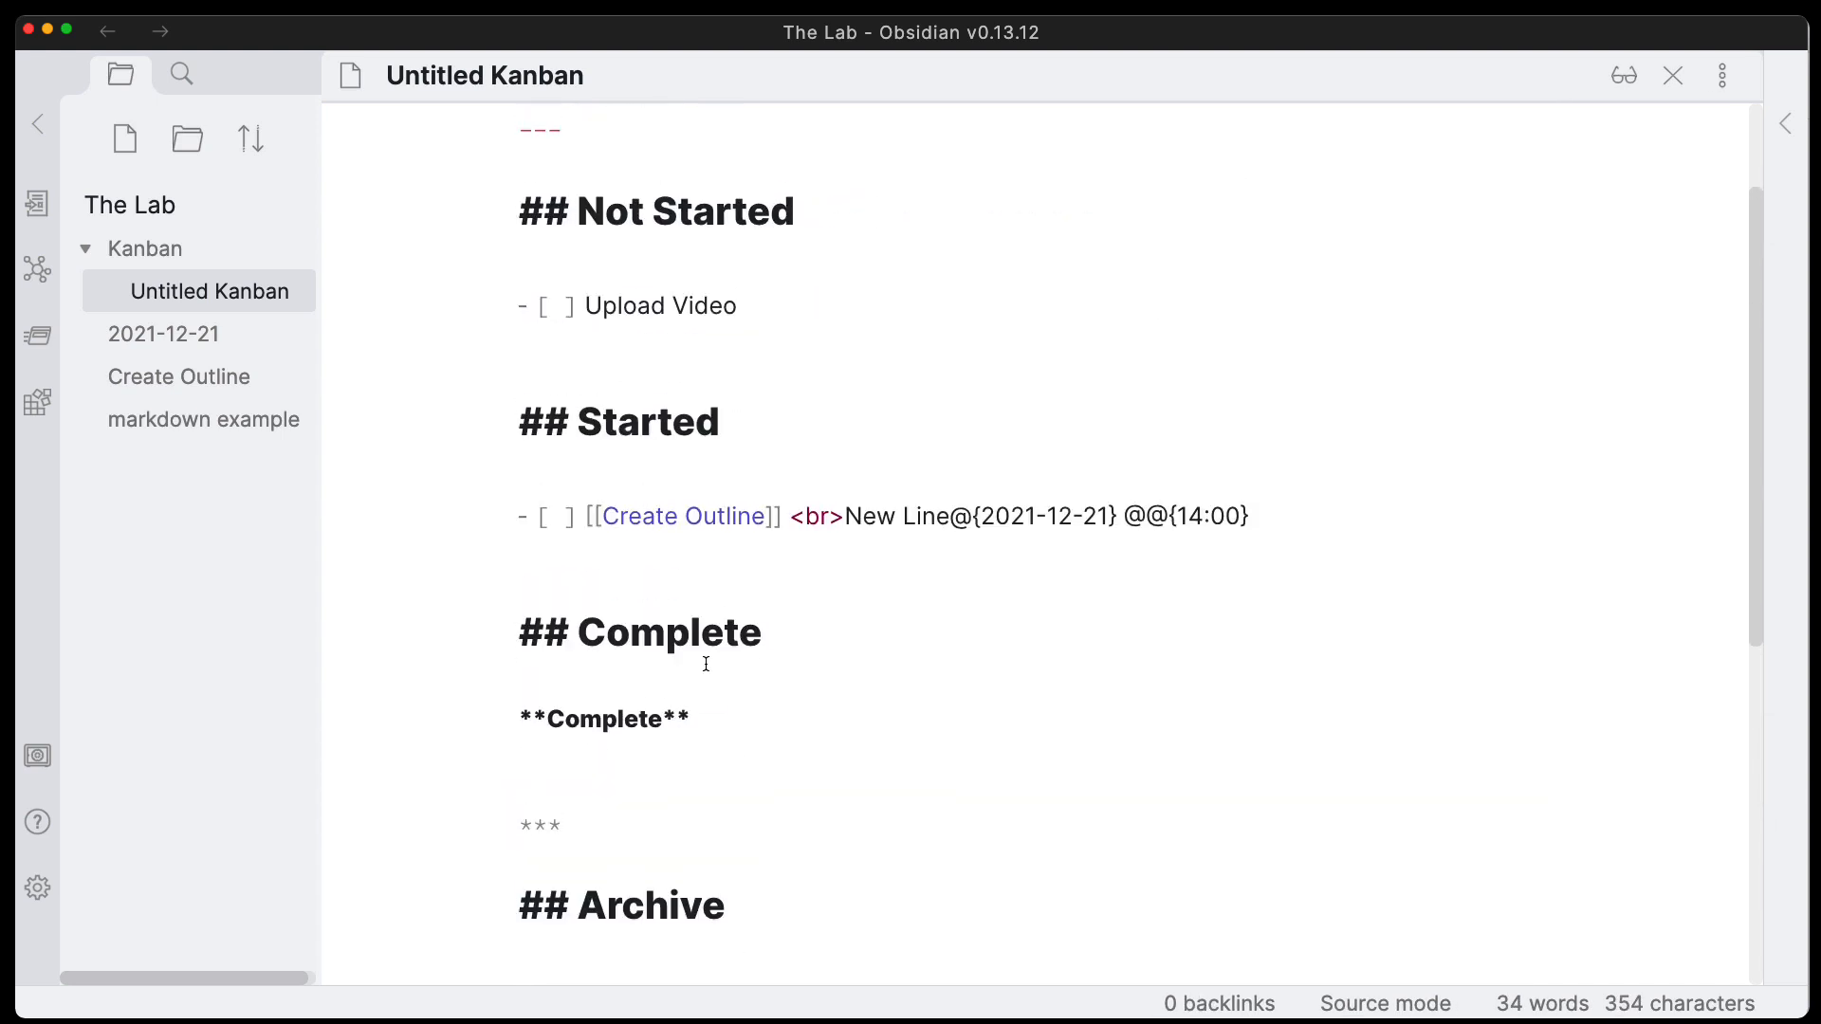
scroll(706, 664, "up", 2)
left_click(771, 458)
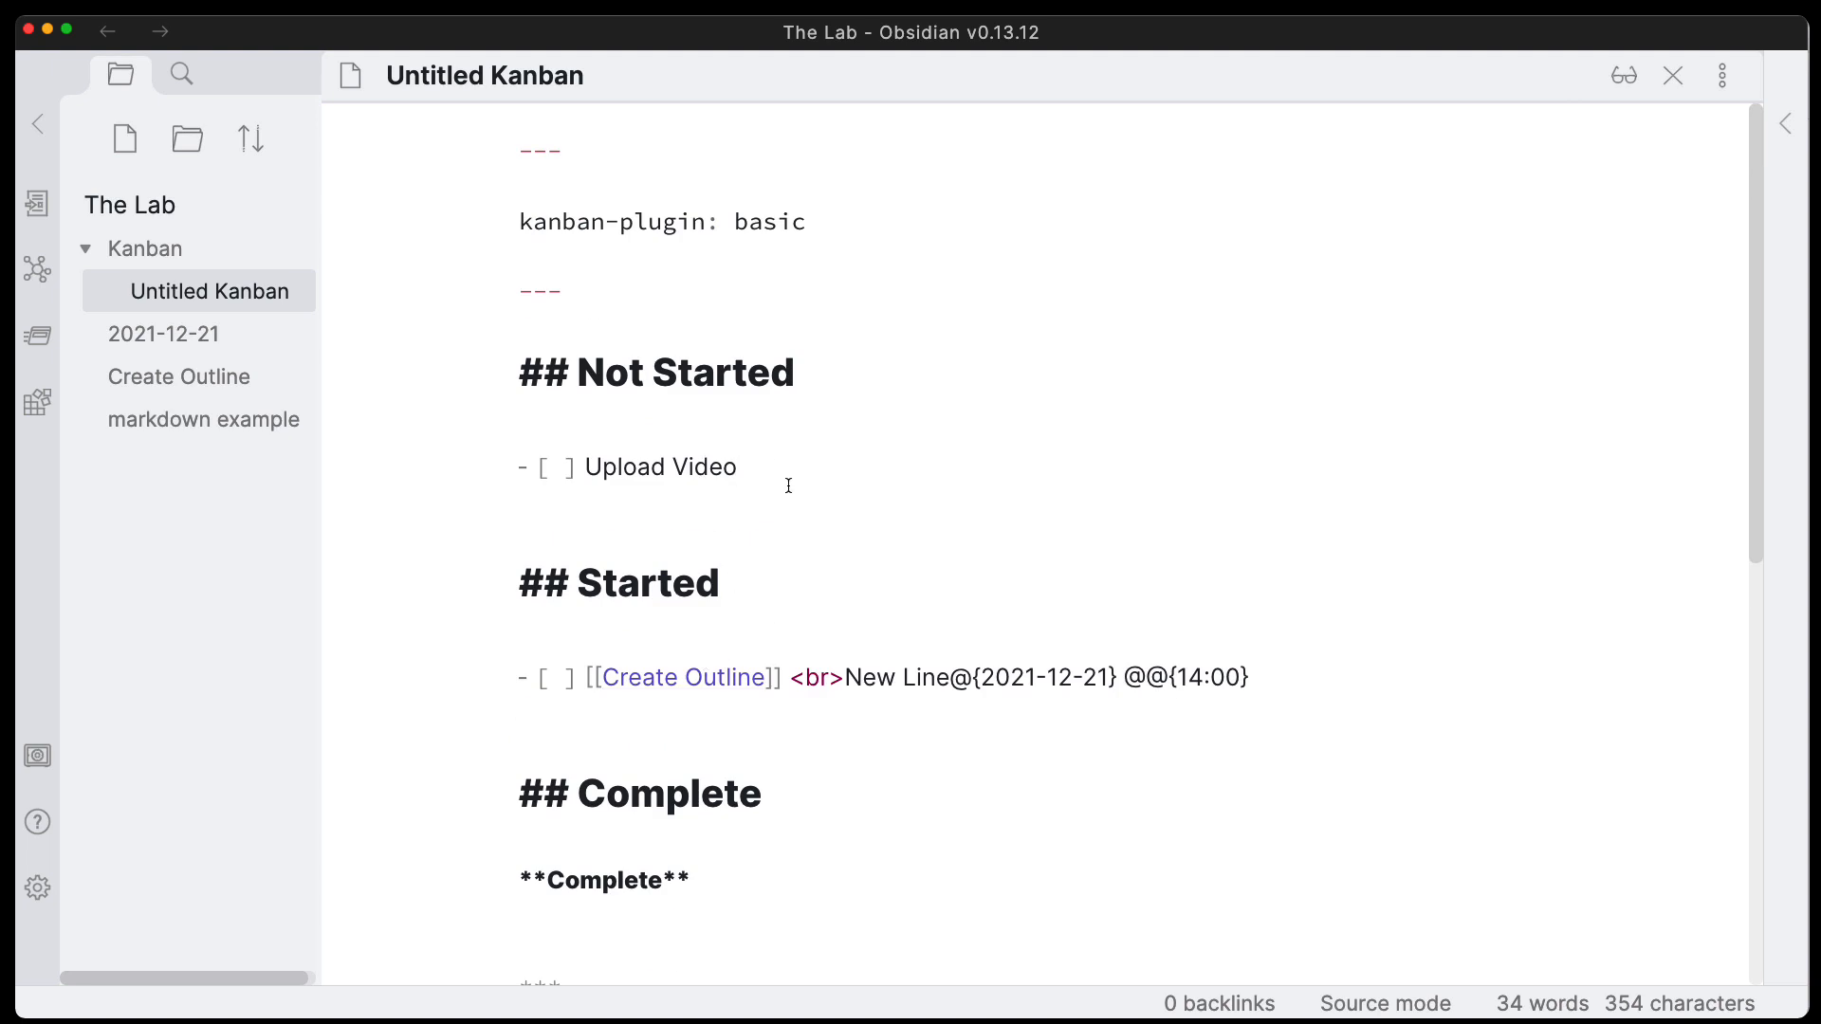
key("Return")
key("super+v")
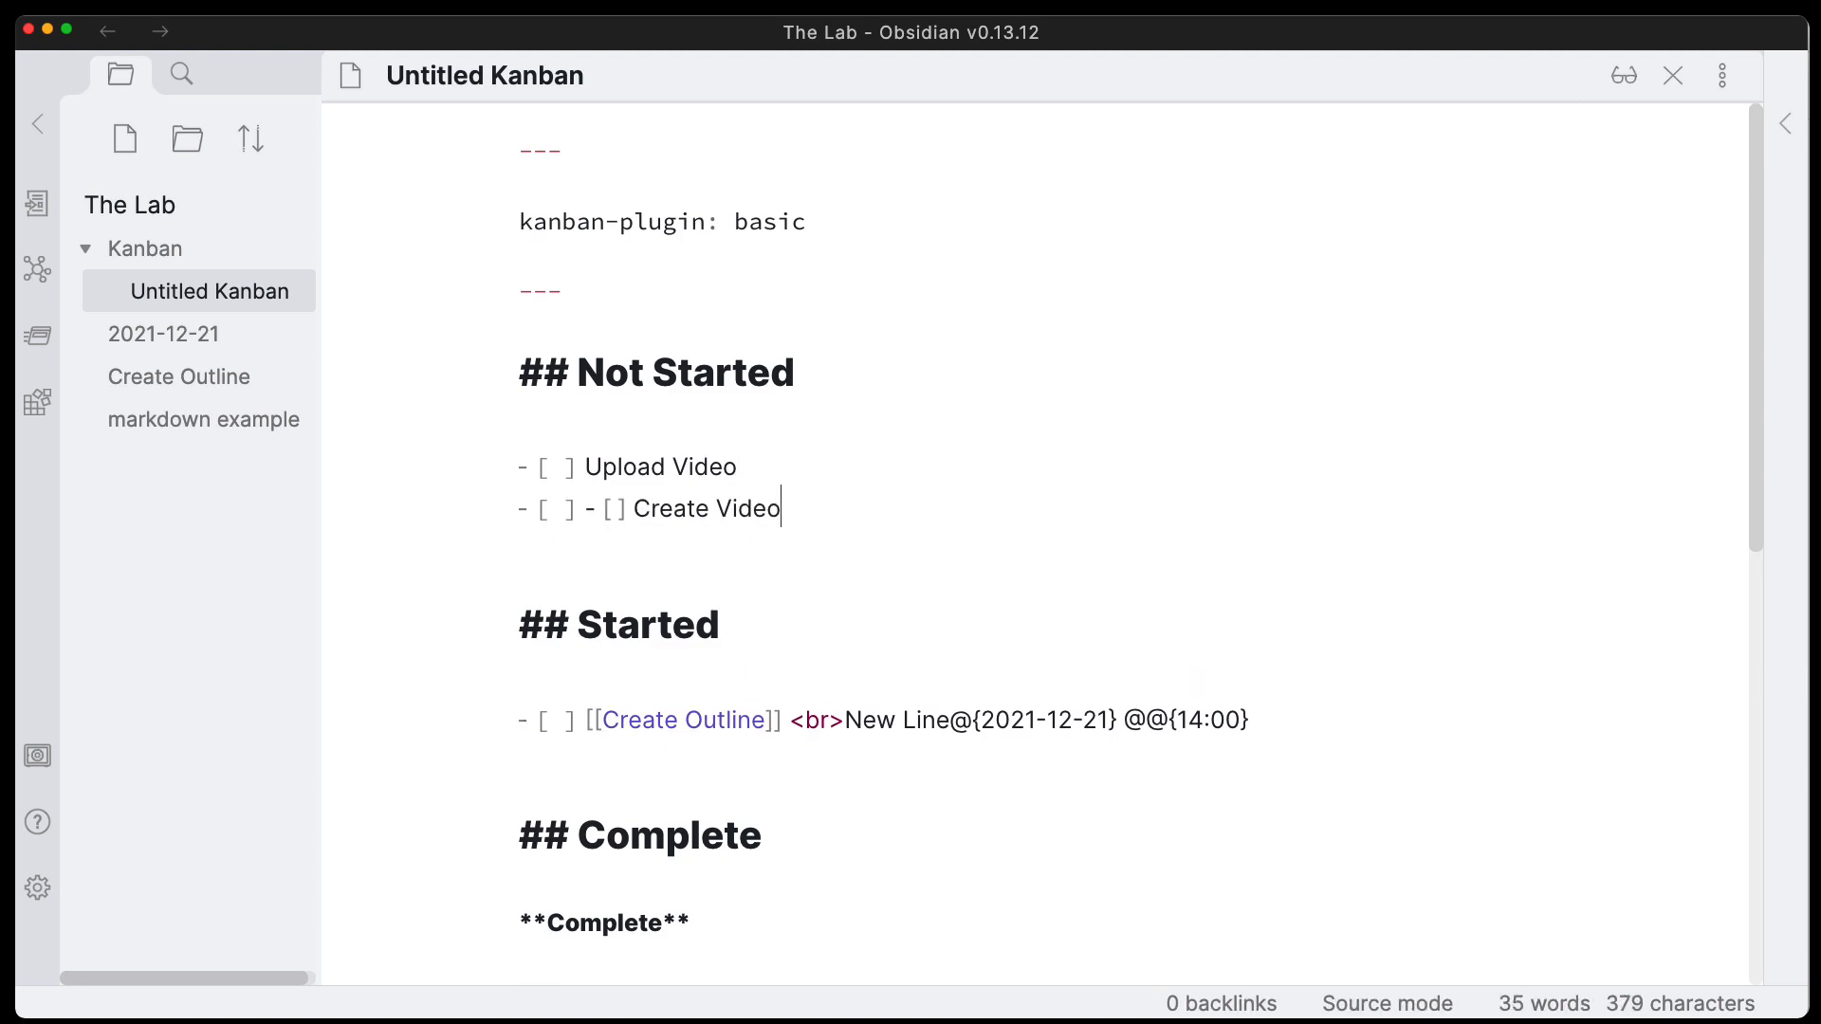
left_click_drag(633, 509, 590, 514)
key("BackSpace")
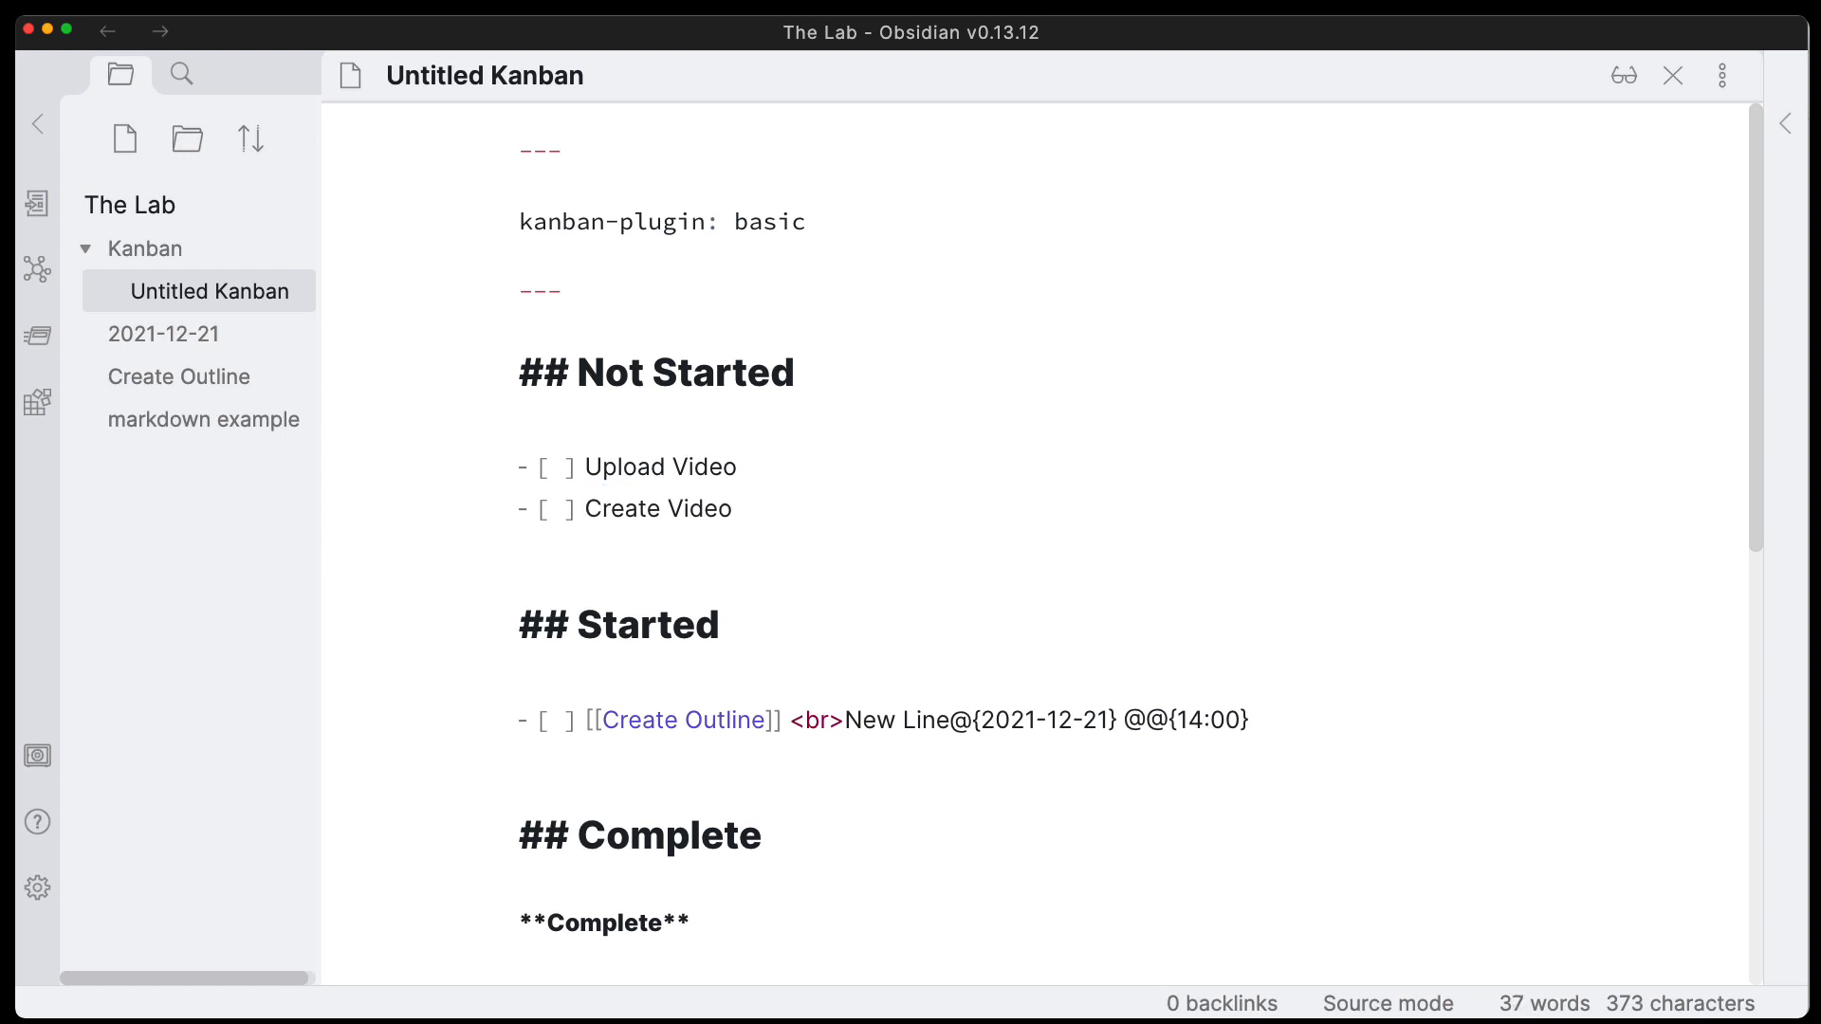
Reopen the file as a kanban board and archive the Create Video card in the Not Started lane.
key("Down")
left_click(1722, 75)
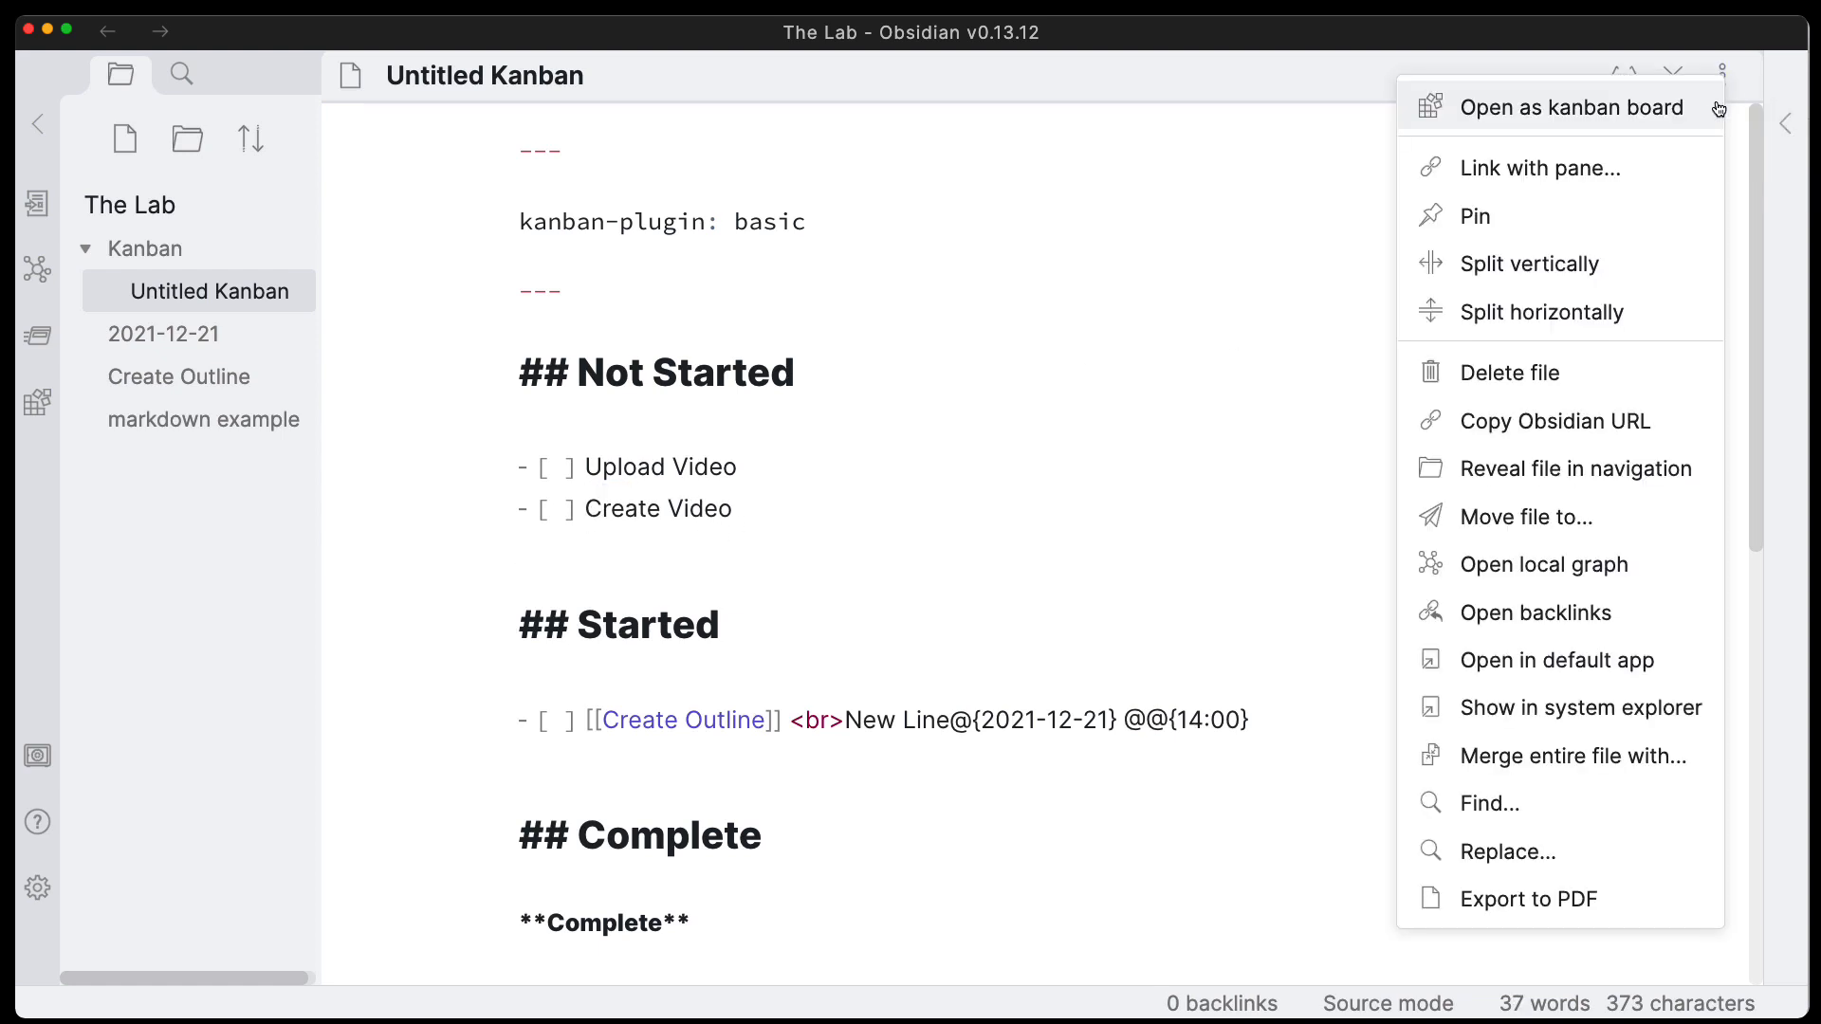
left_click(1559, 111)
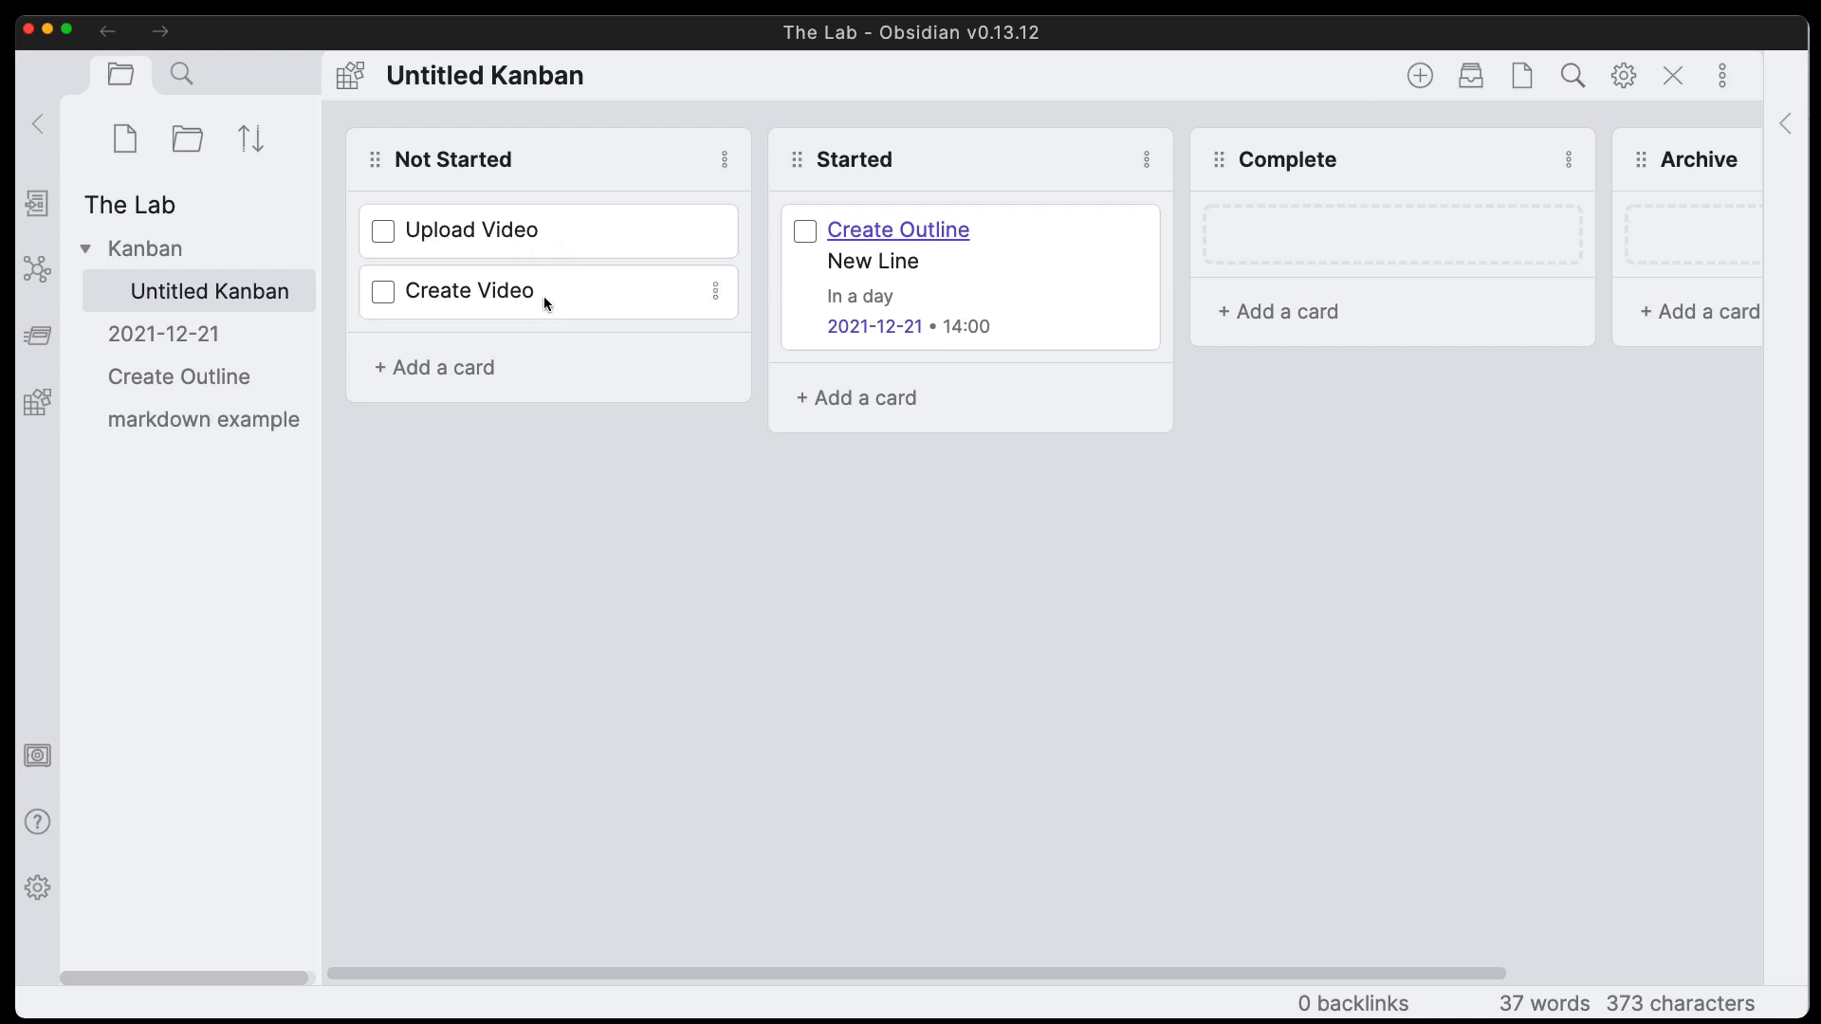
left_click(717, 298)
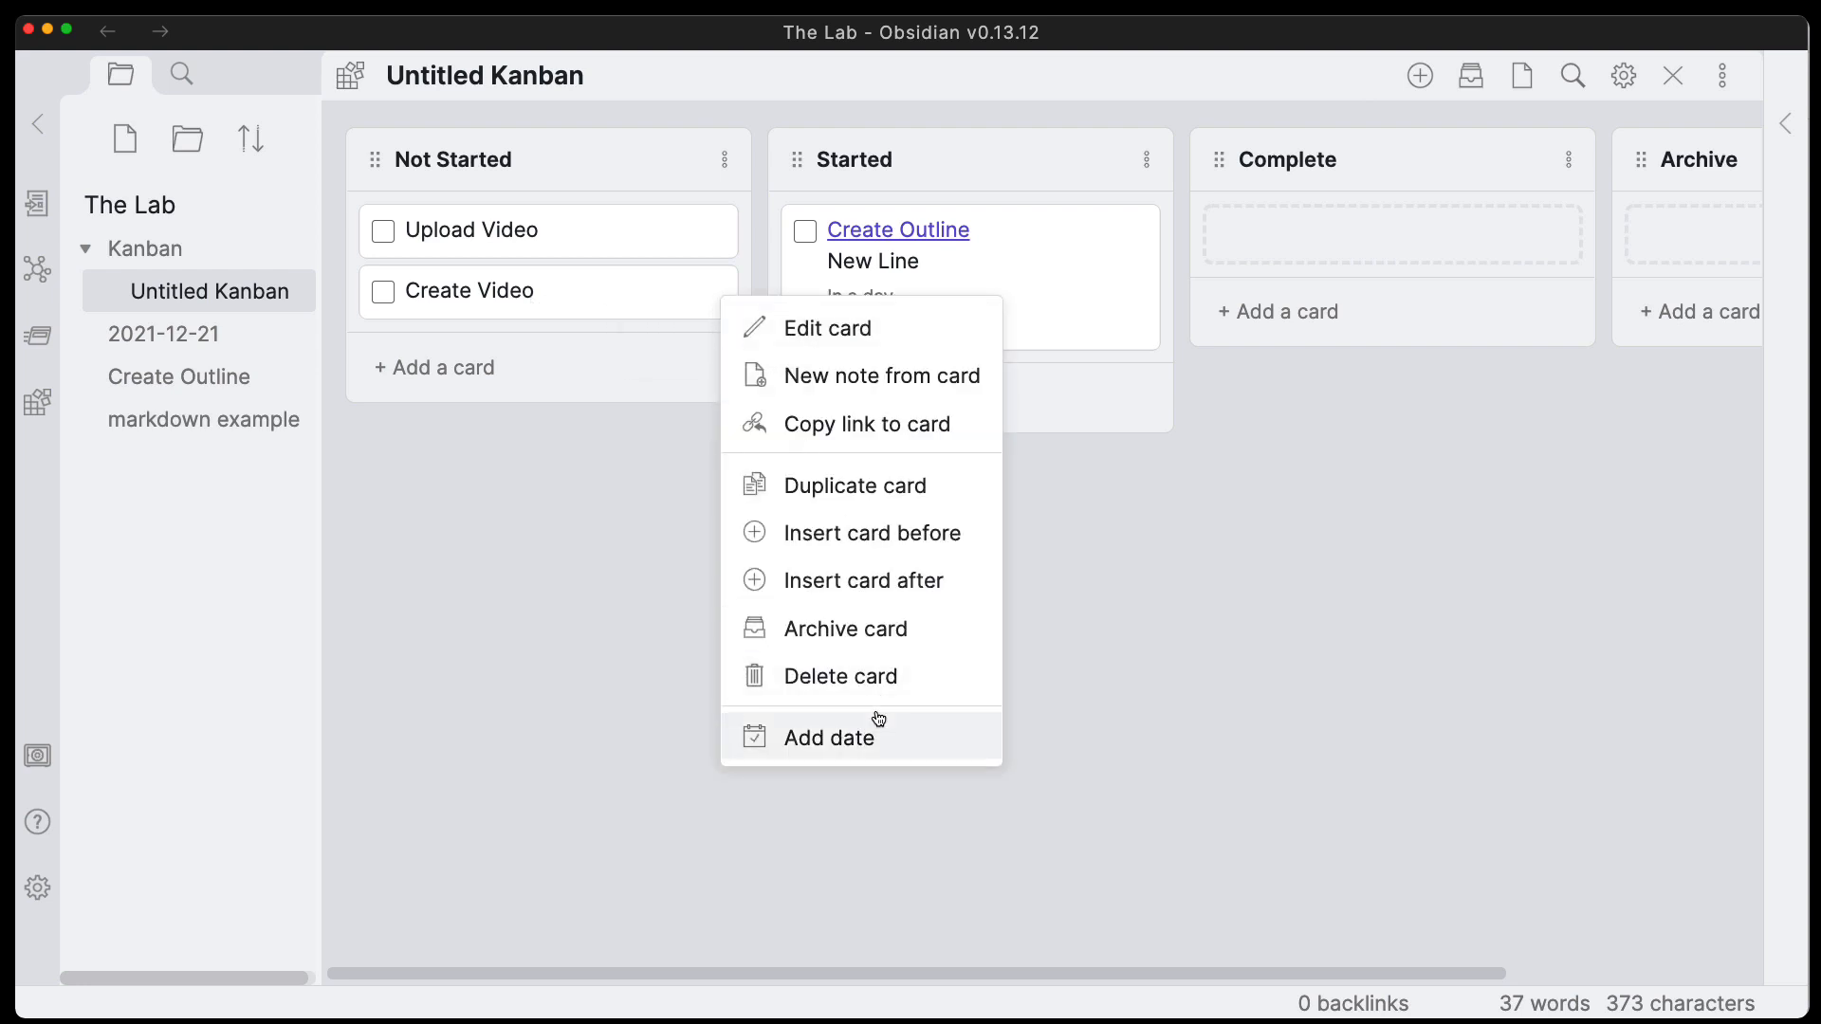
left_click(878, 646)
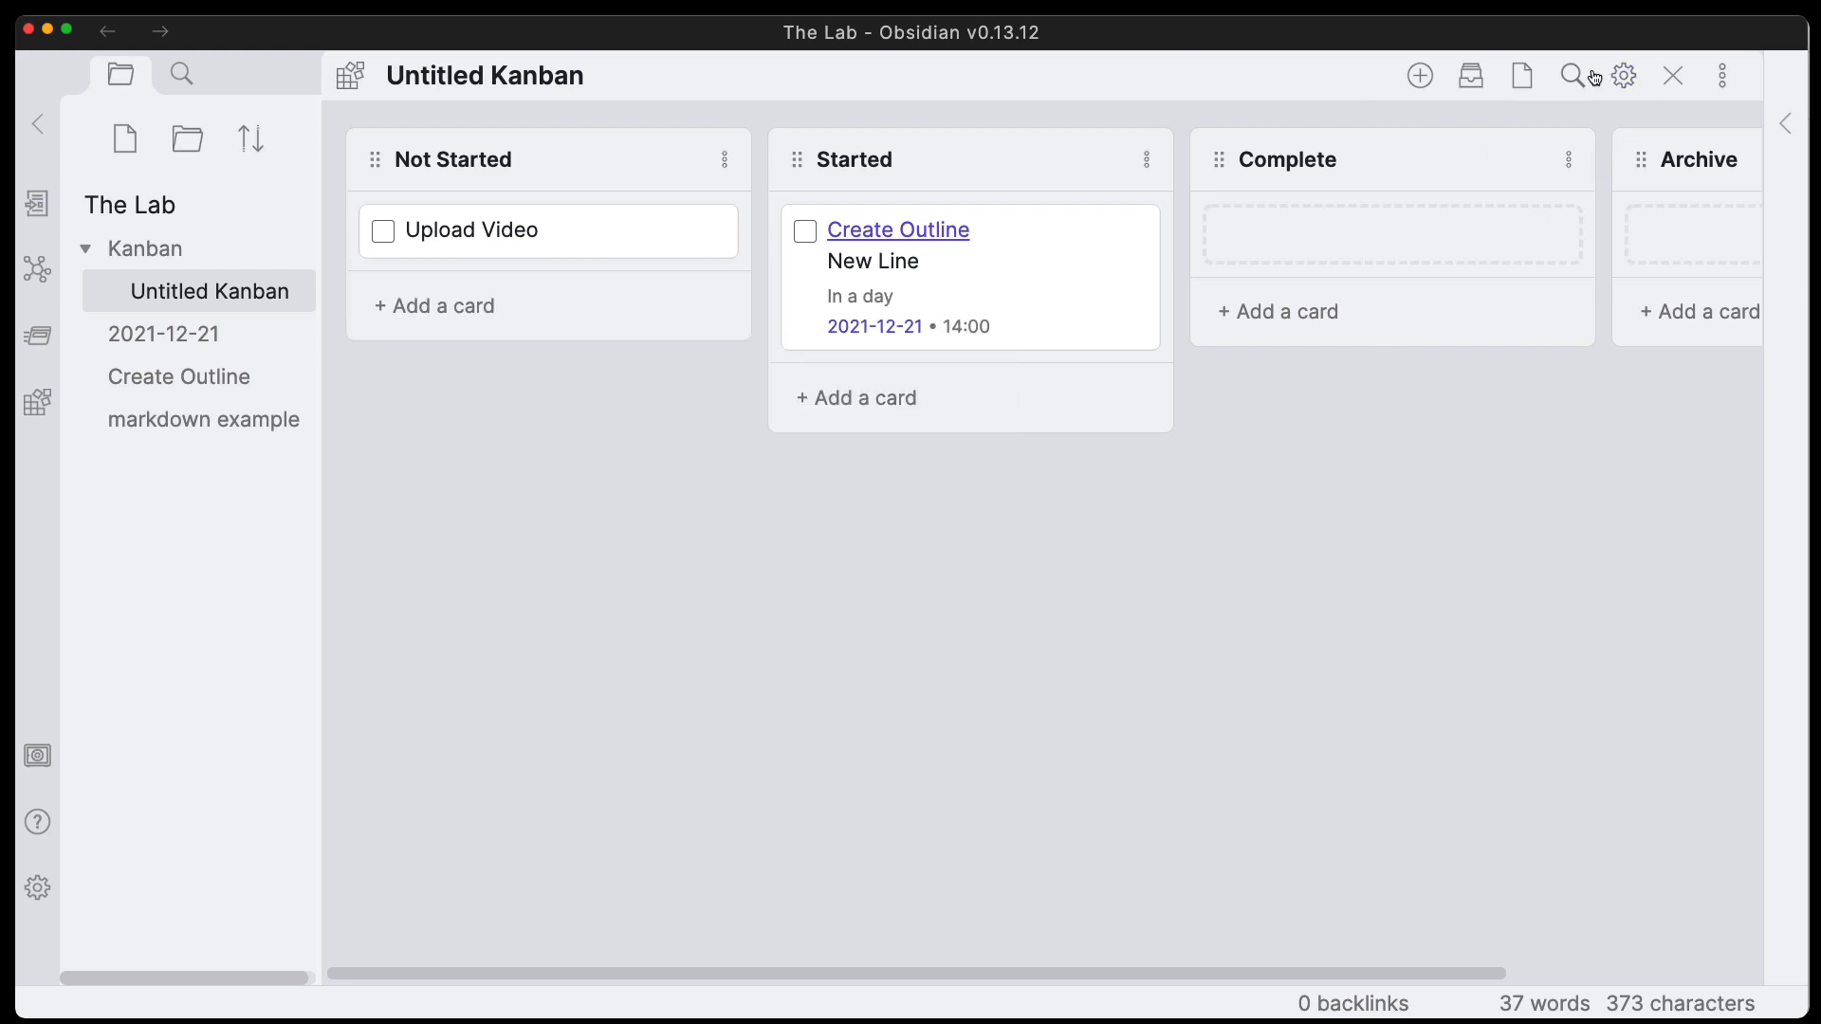
Open the board as markdown and examine the date and time on the archived Create Video entry.
left_click(1522, 78)
scroll(1318, 607, "down", 6)
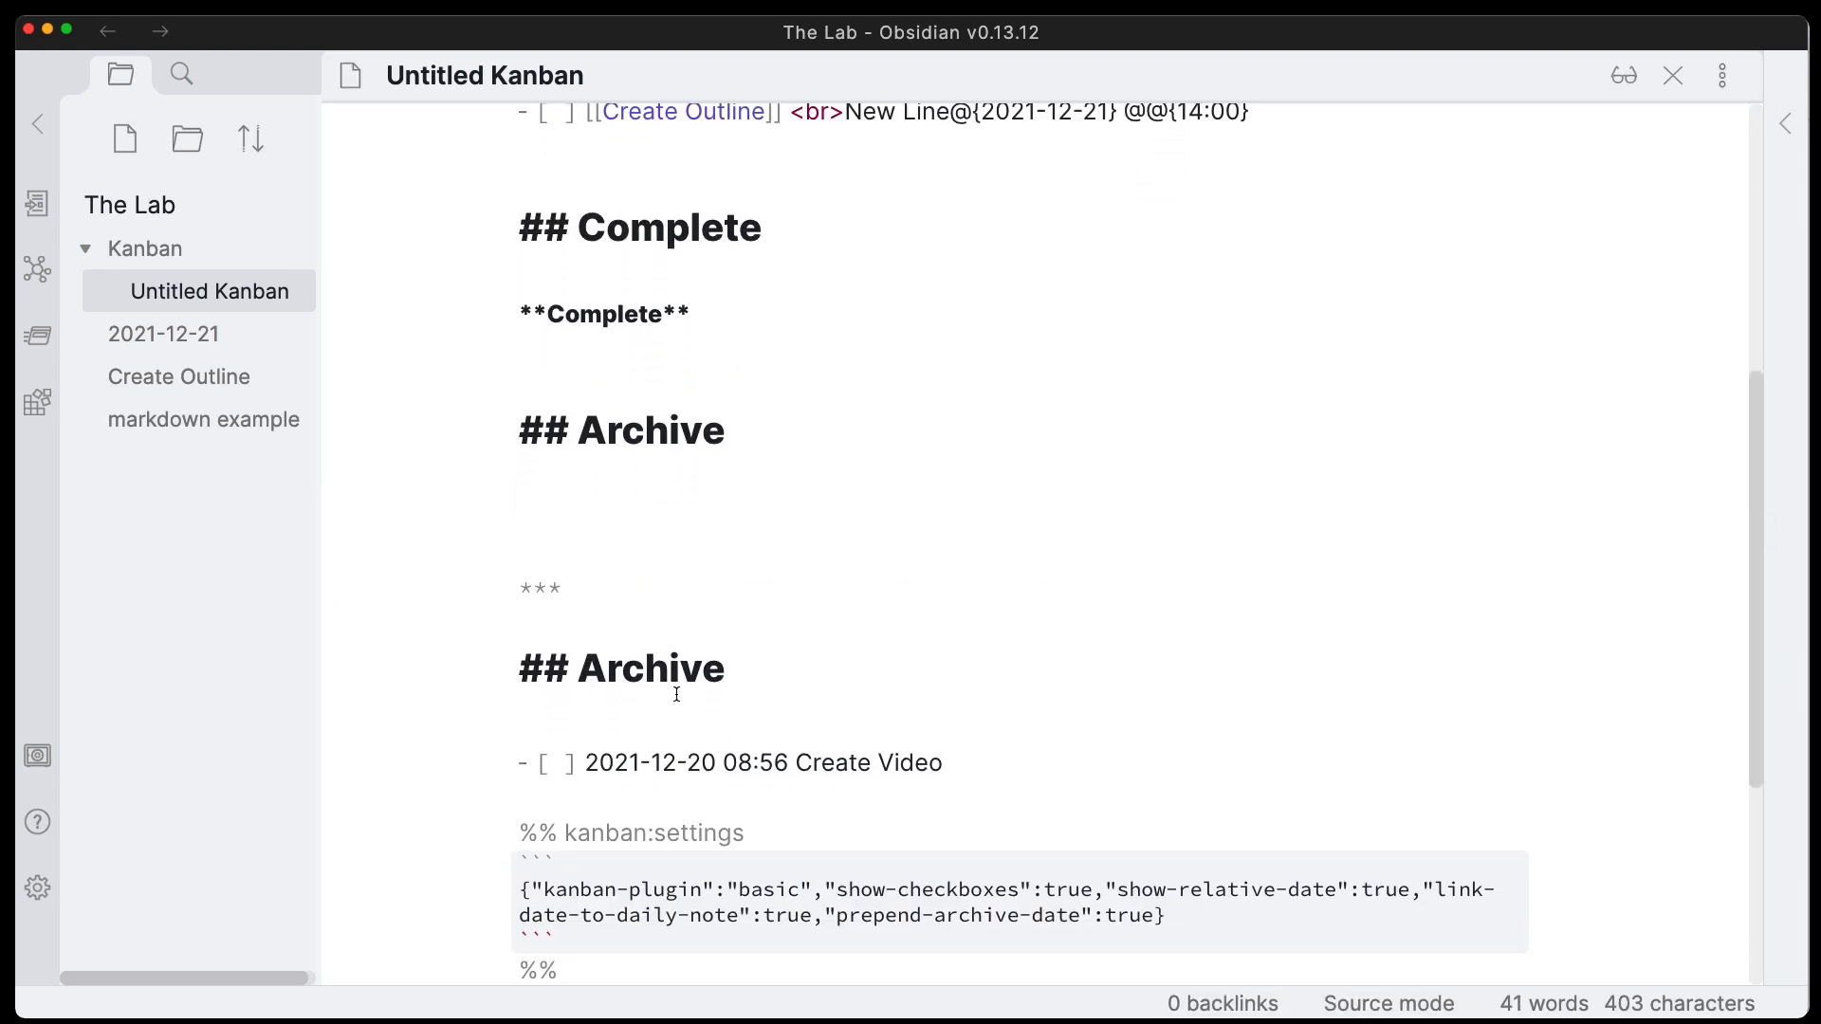
left_click_drag(953, 759, 600, 759)
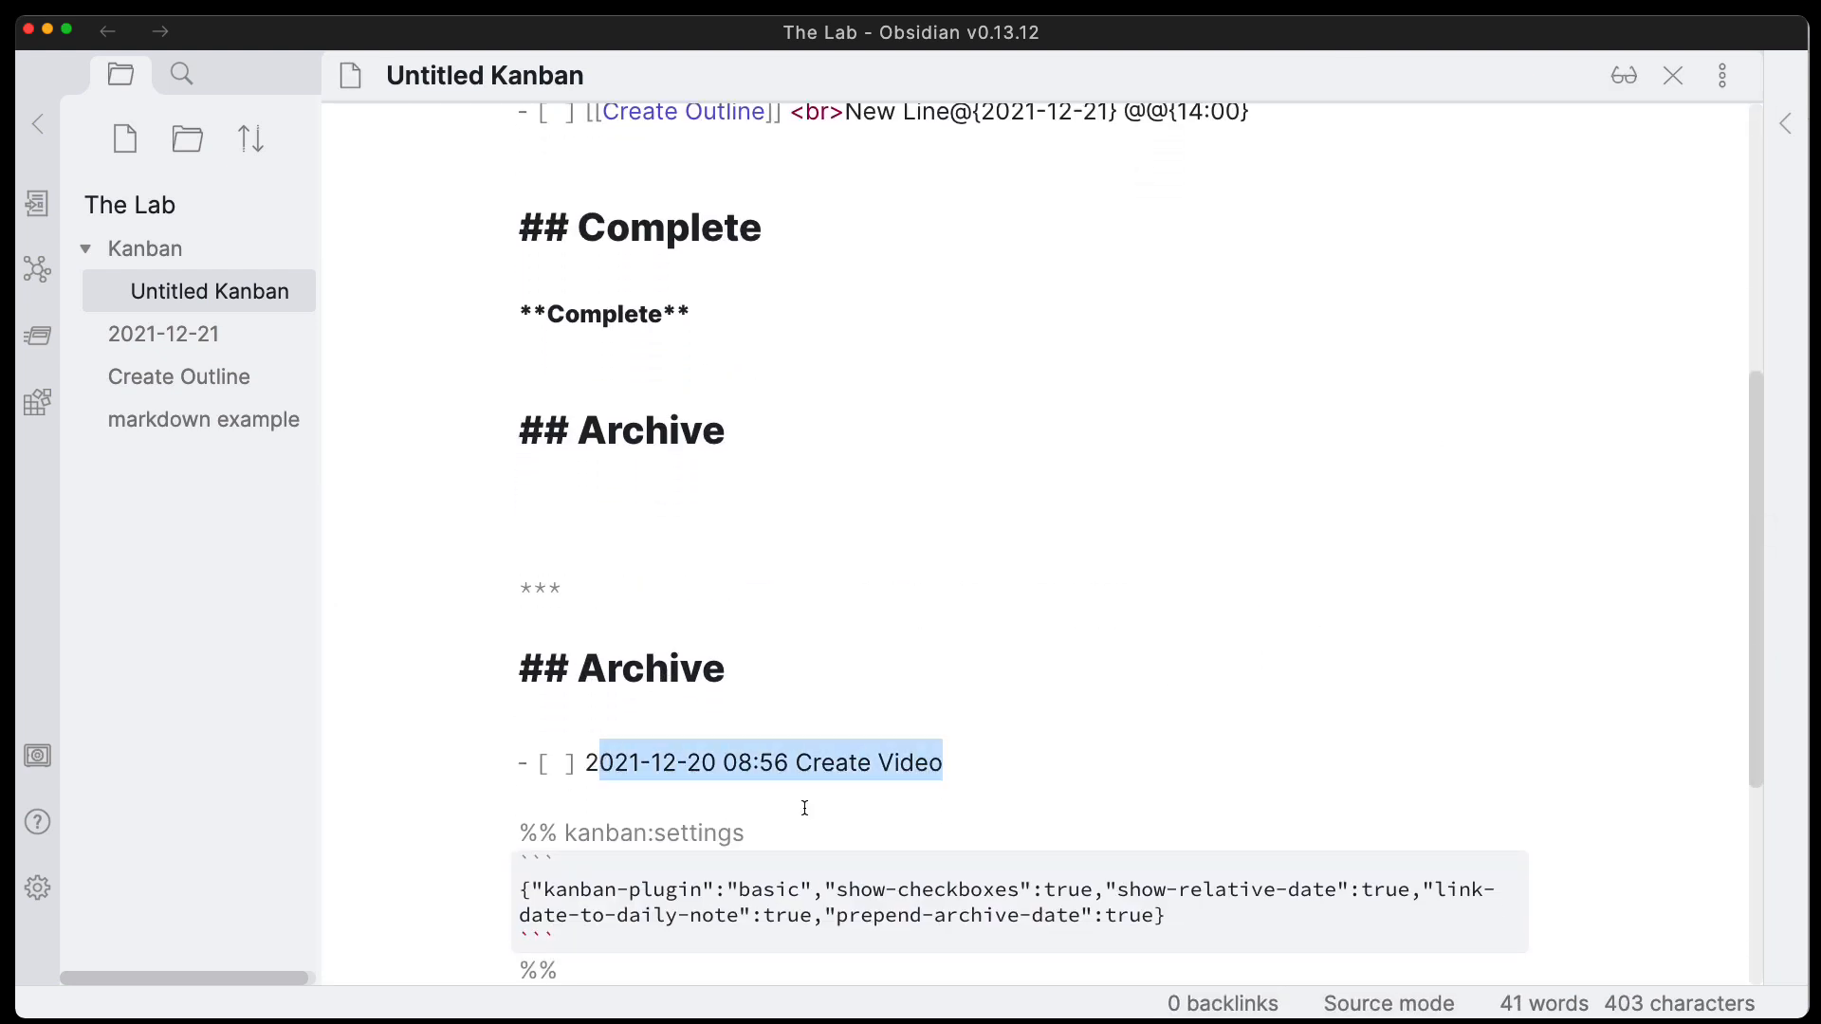
left_click(716, 766)
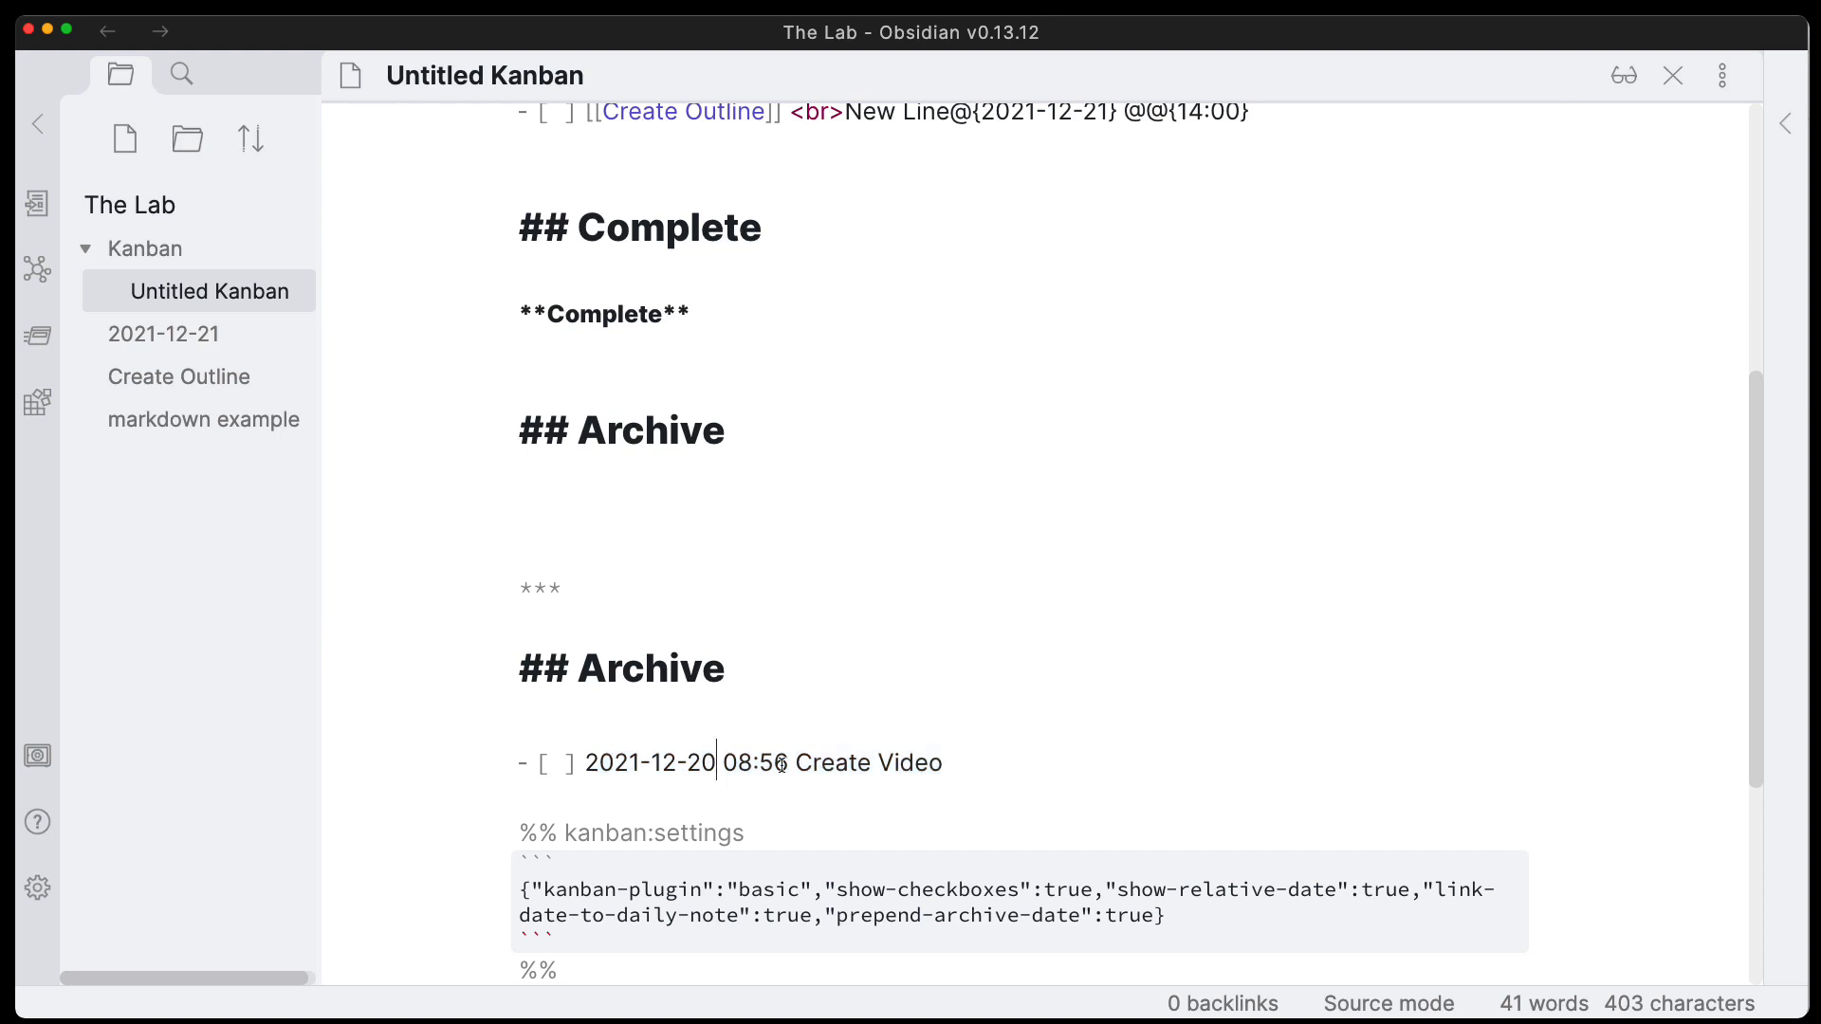
left_click_drag(788, 763, 590, 770)
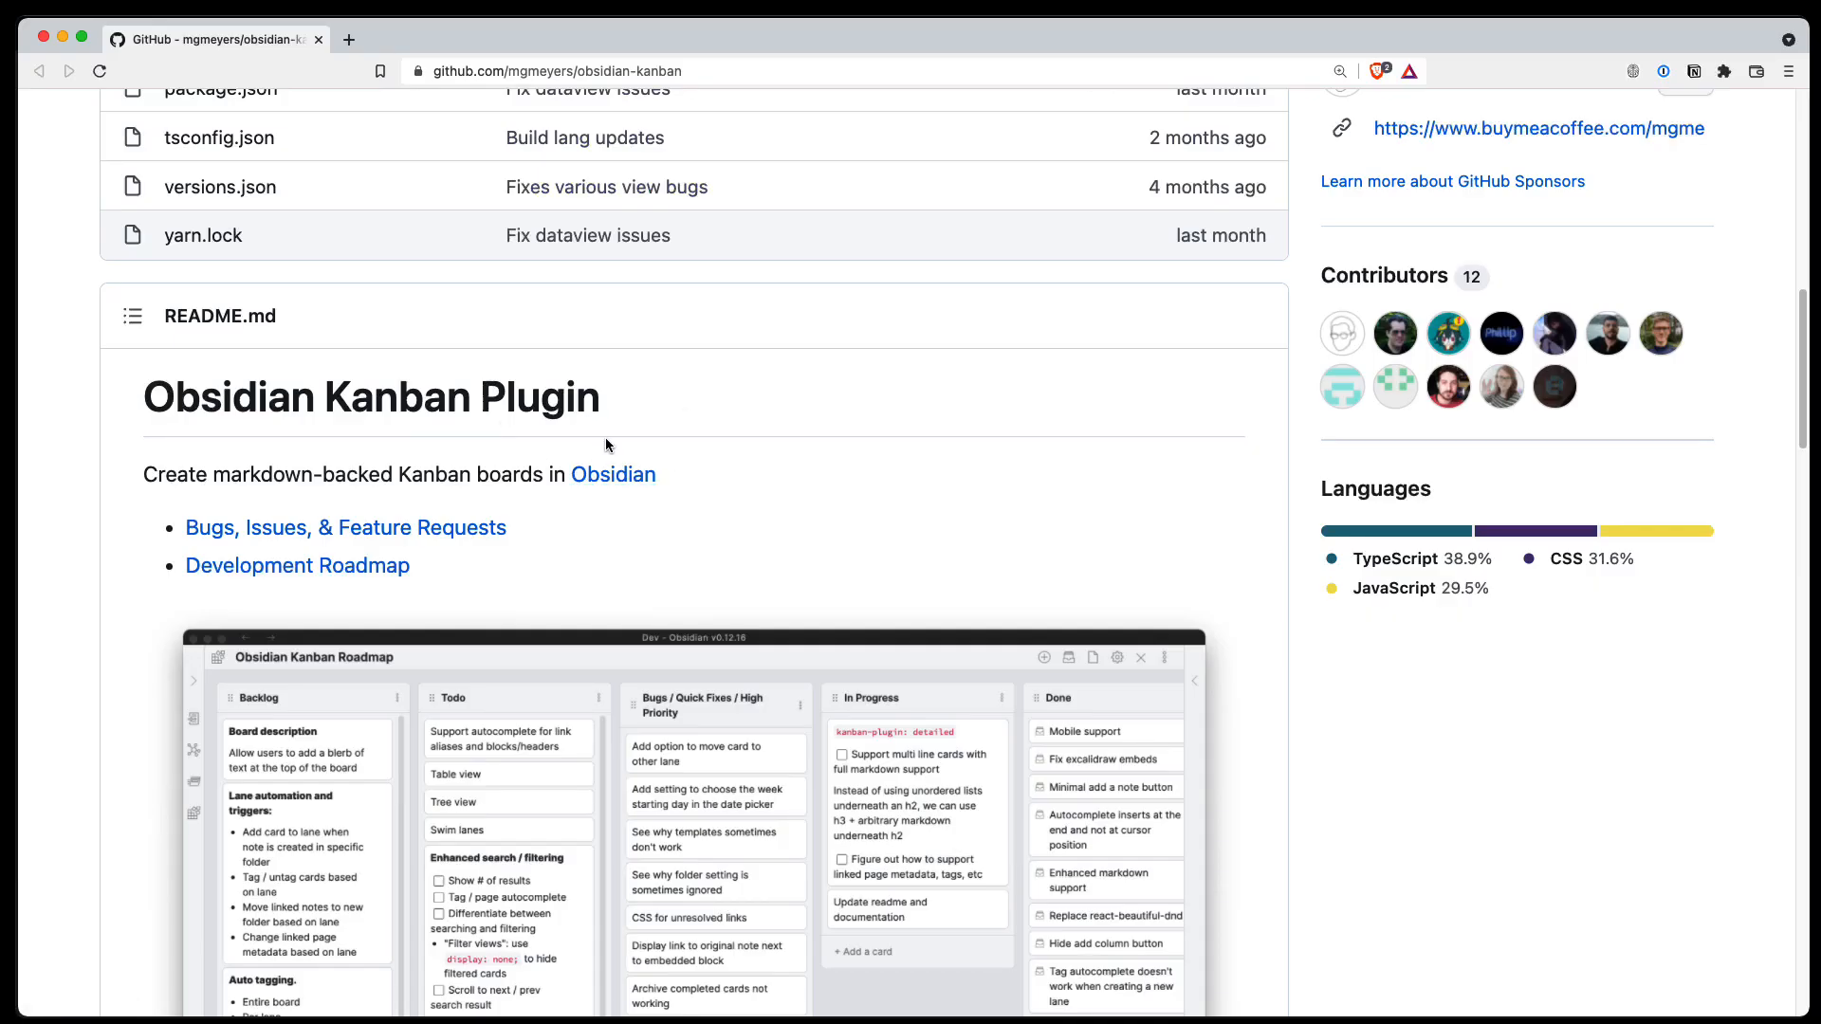
Switch to the obsidian-kanban GitHub page in the browser and examine its file list, README board preview and release details.
scroll(603, 451, "up", 10)
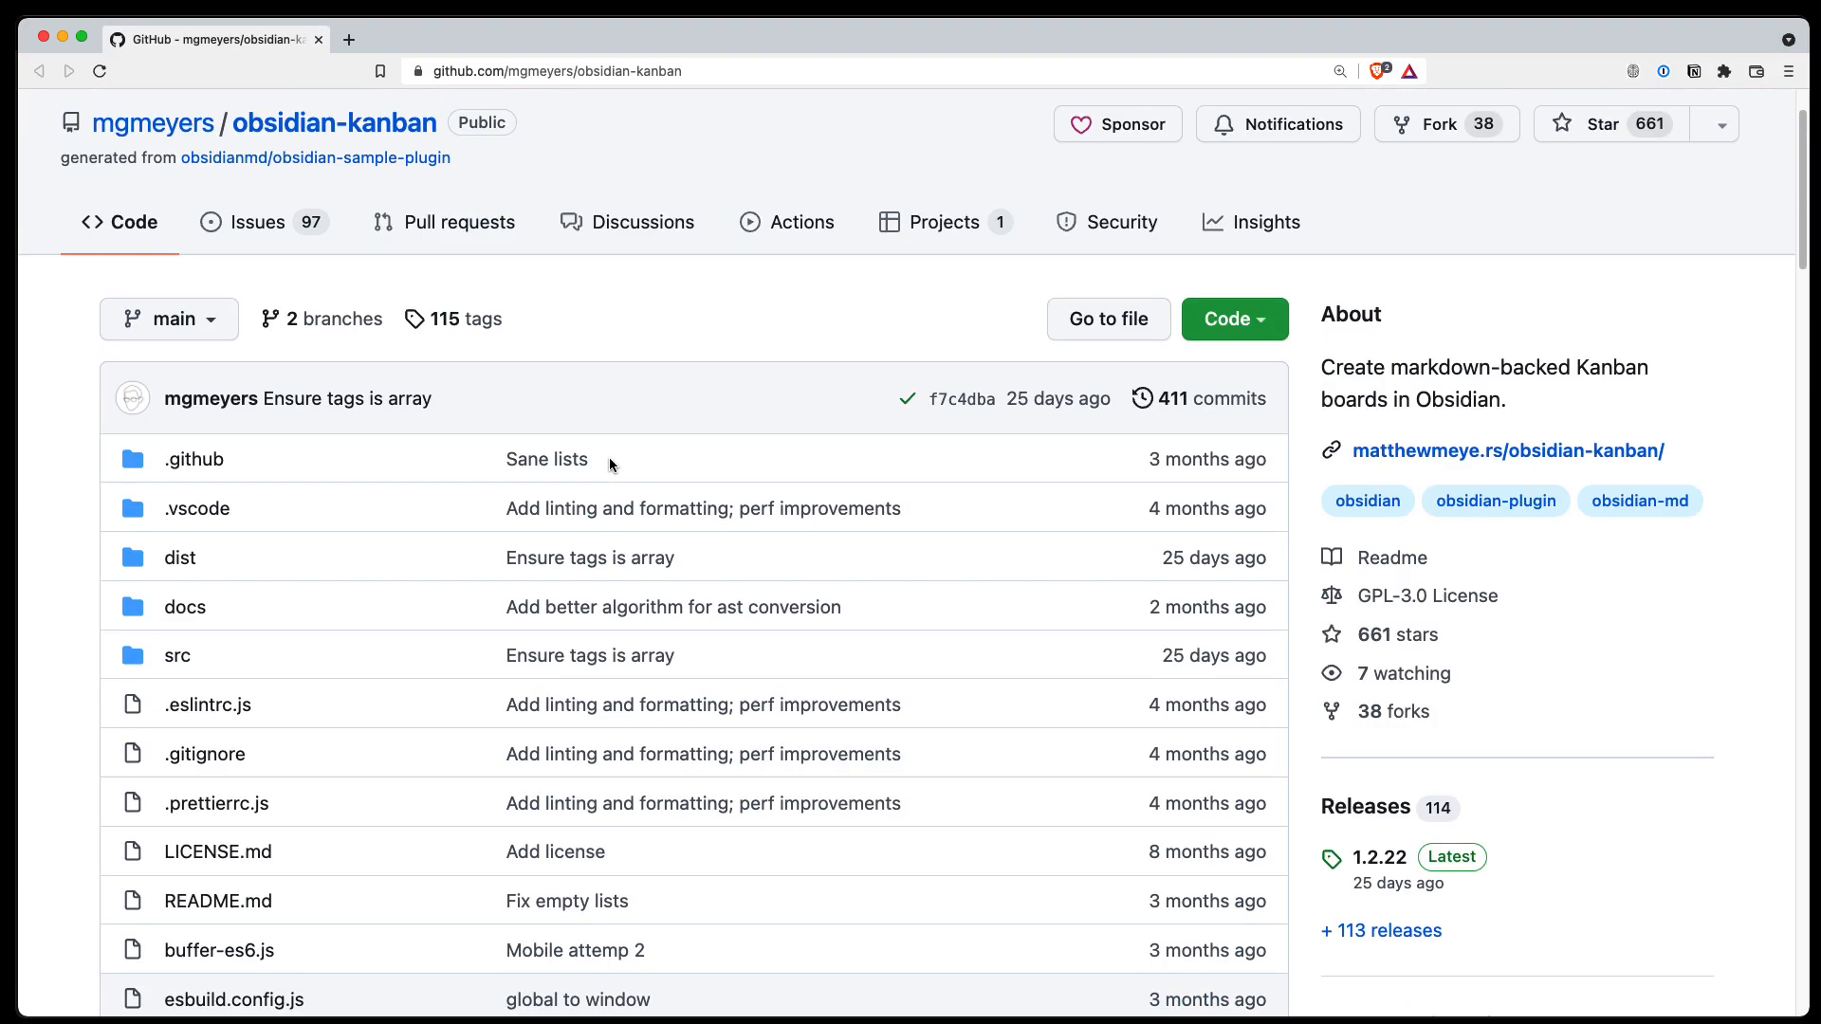
scroll(609, 463, "down", 10)
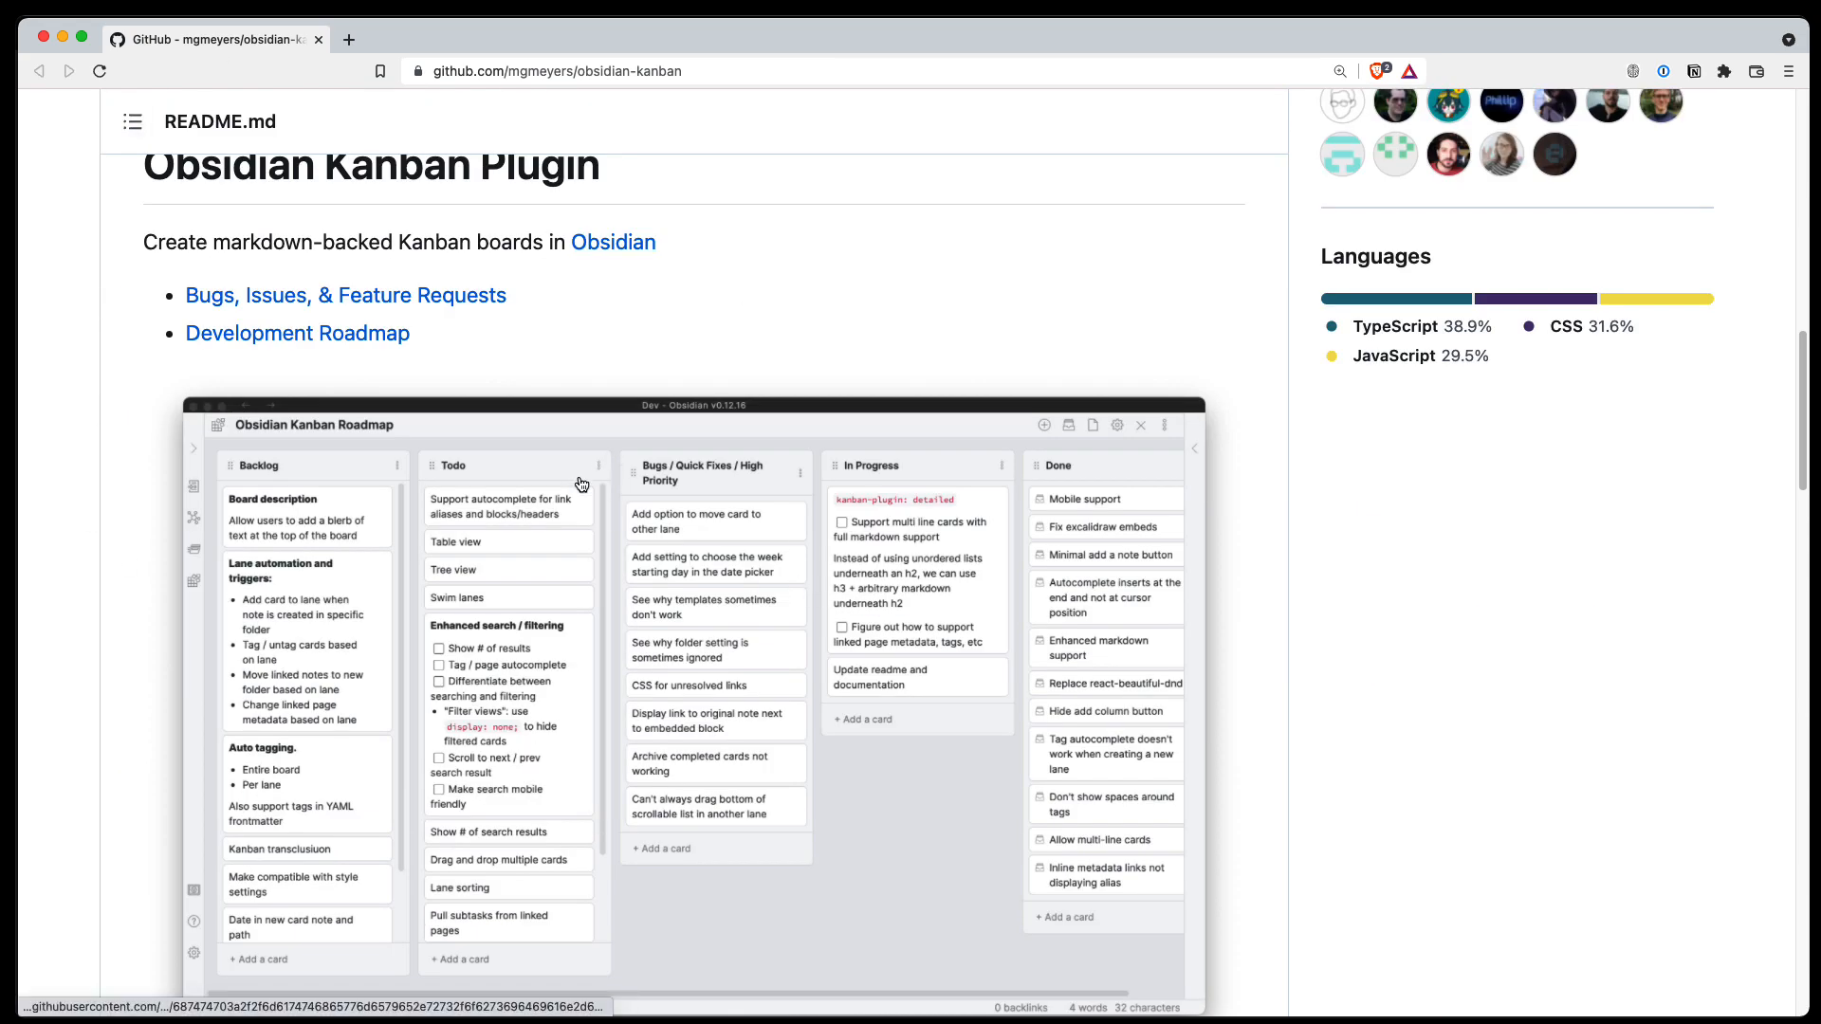
scroll(1224, 407, "up", 1)
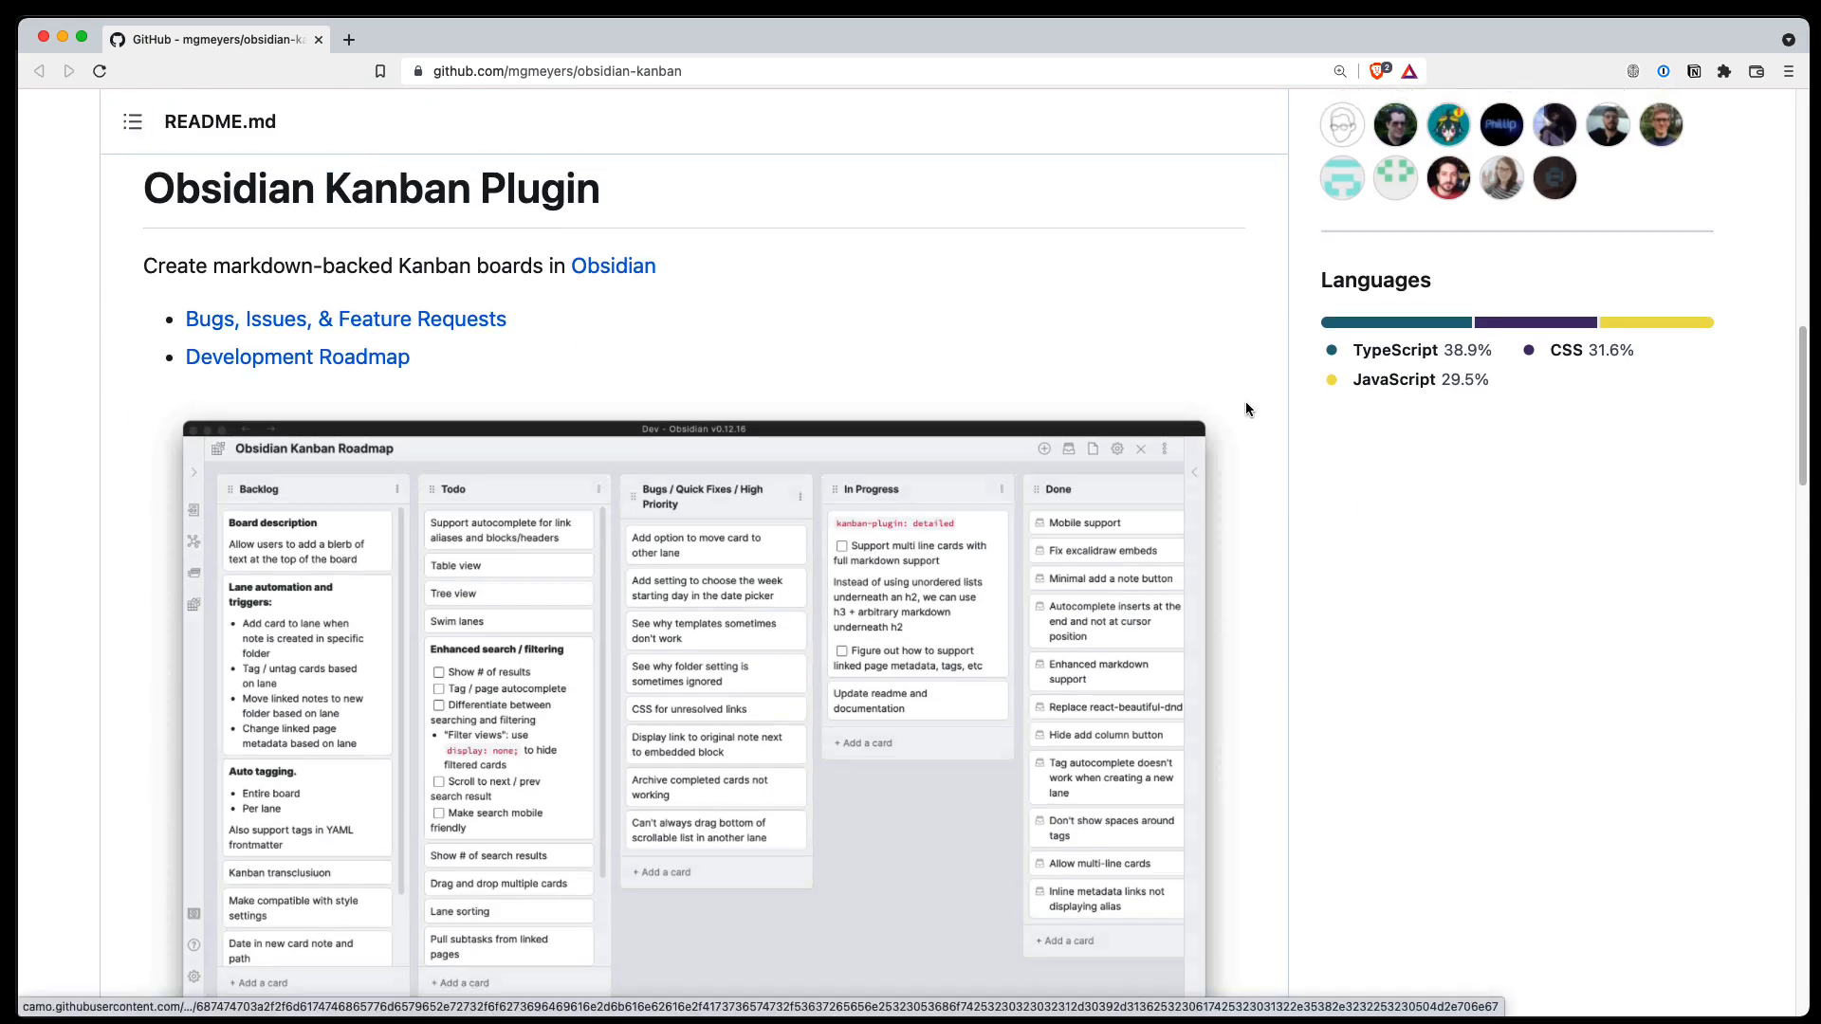
scroll(1244, 408, "up", 3)
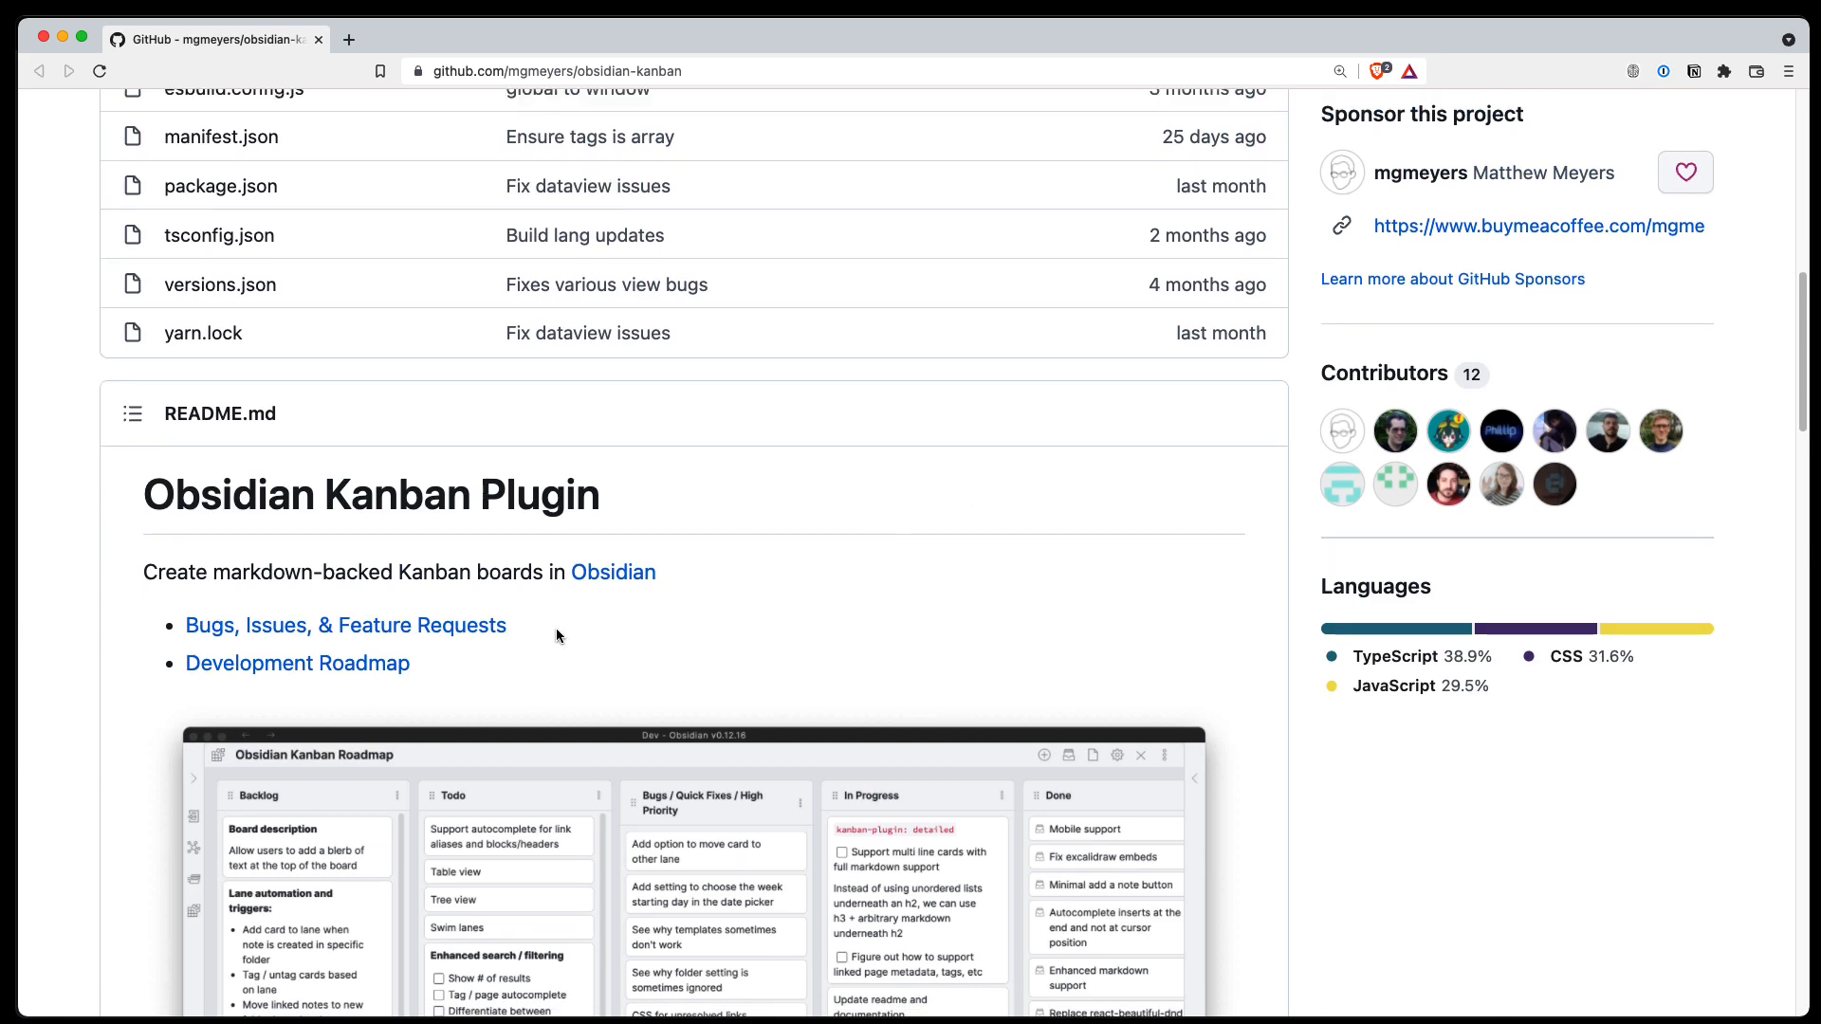
scroll(882, 575, "down", 5)
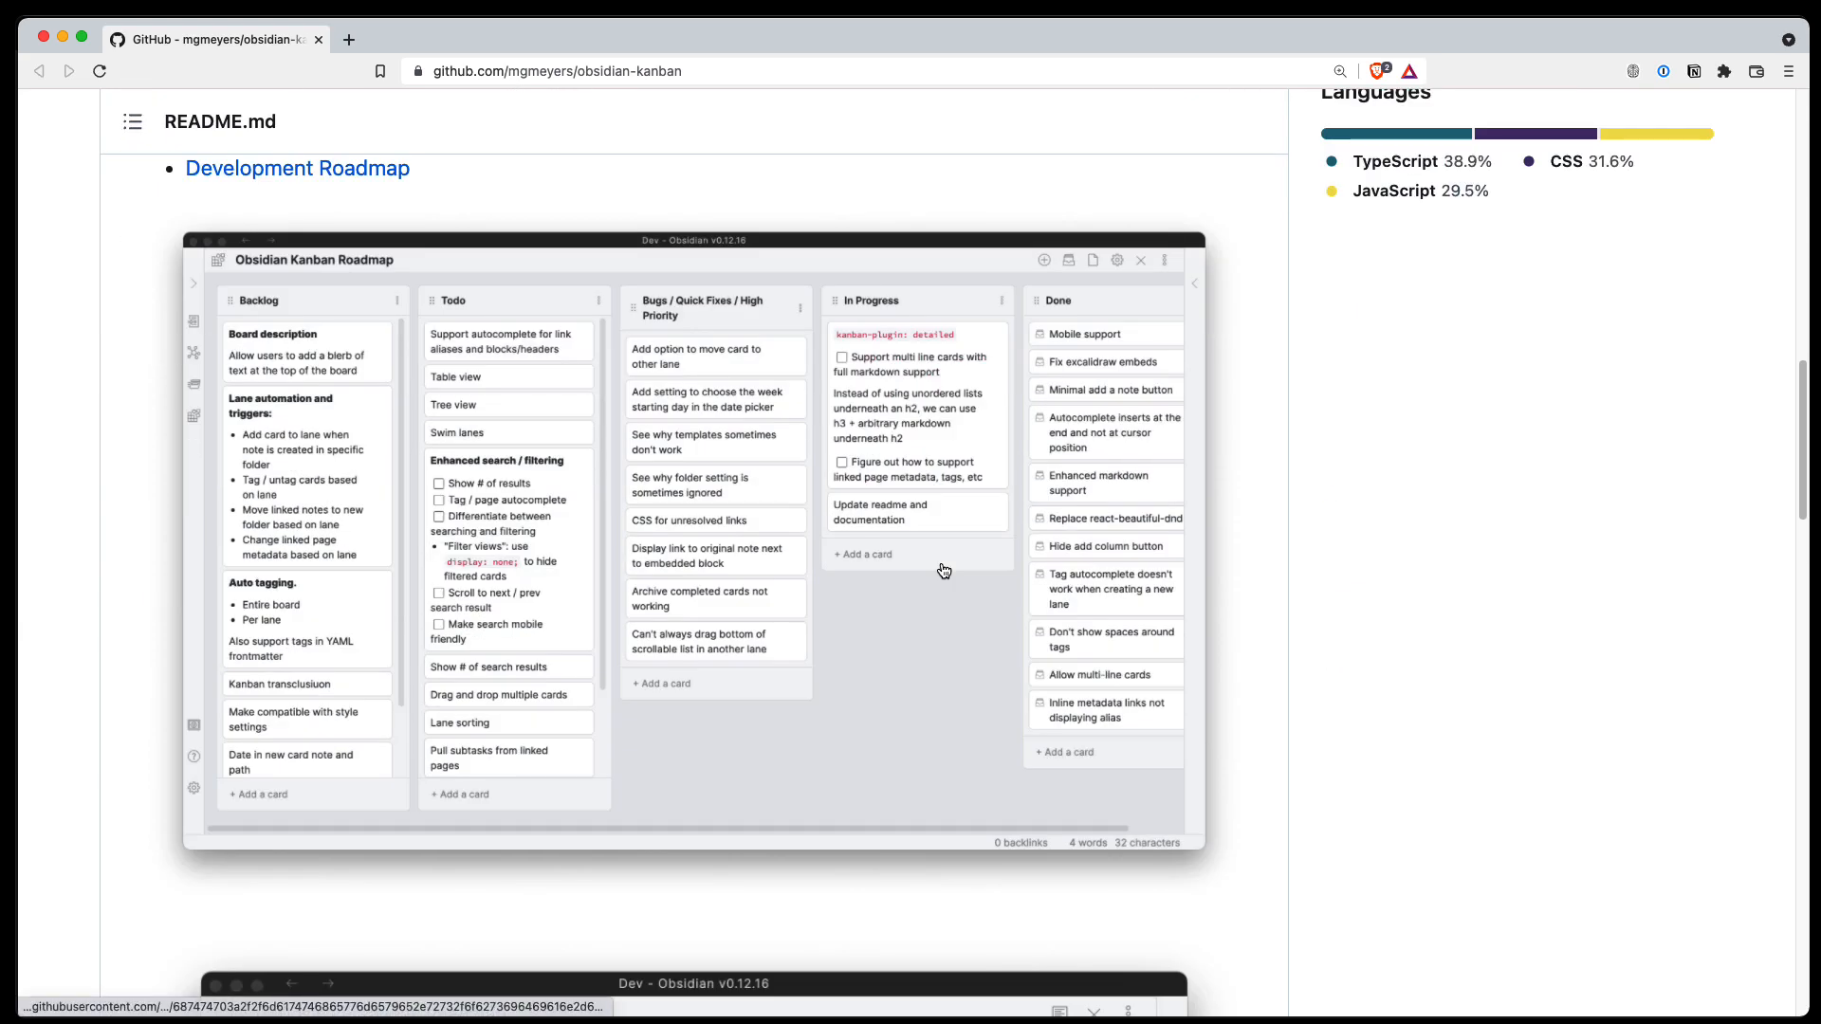
scroll(1172, 483, "up", 10)
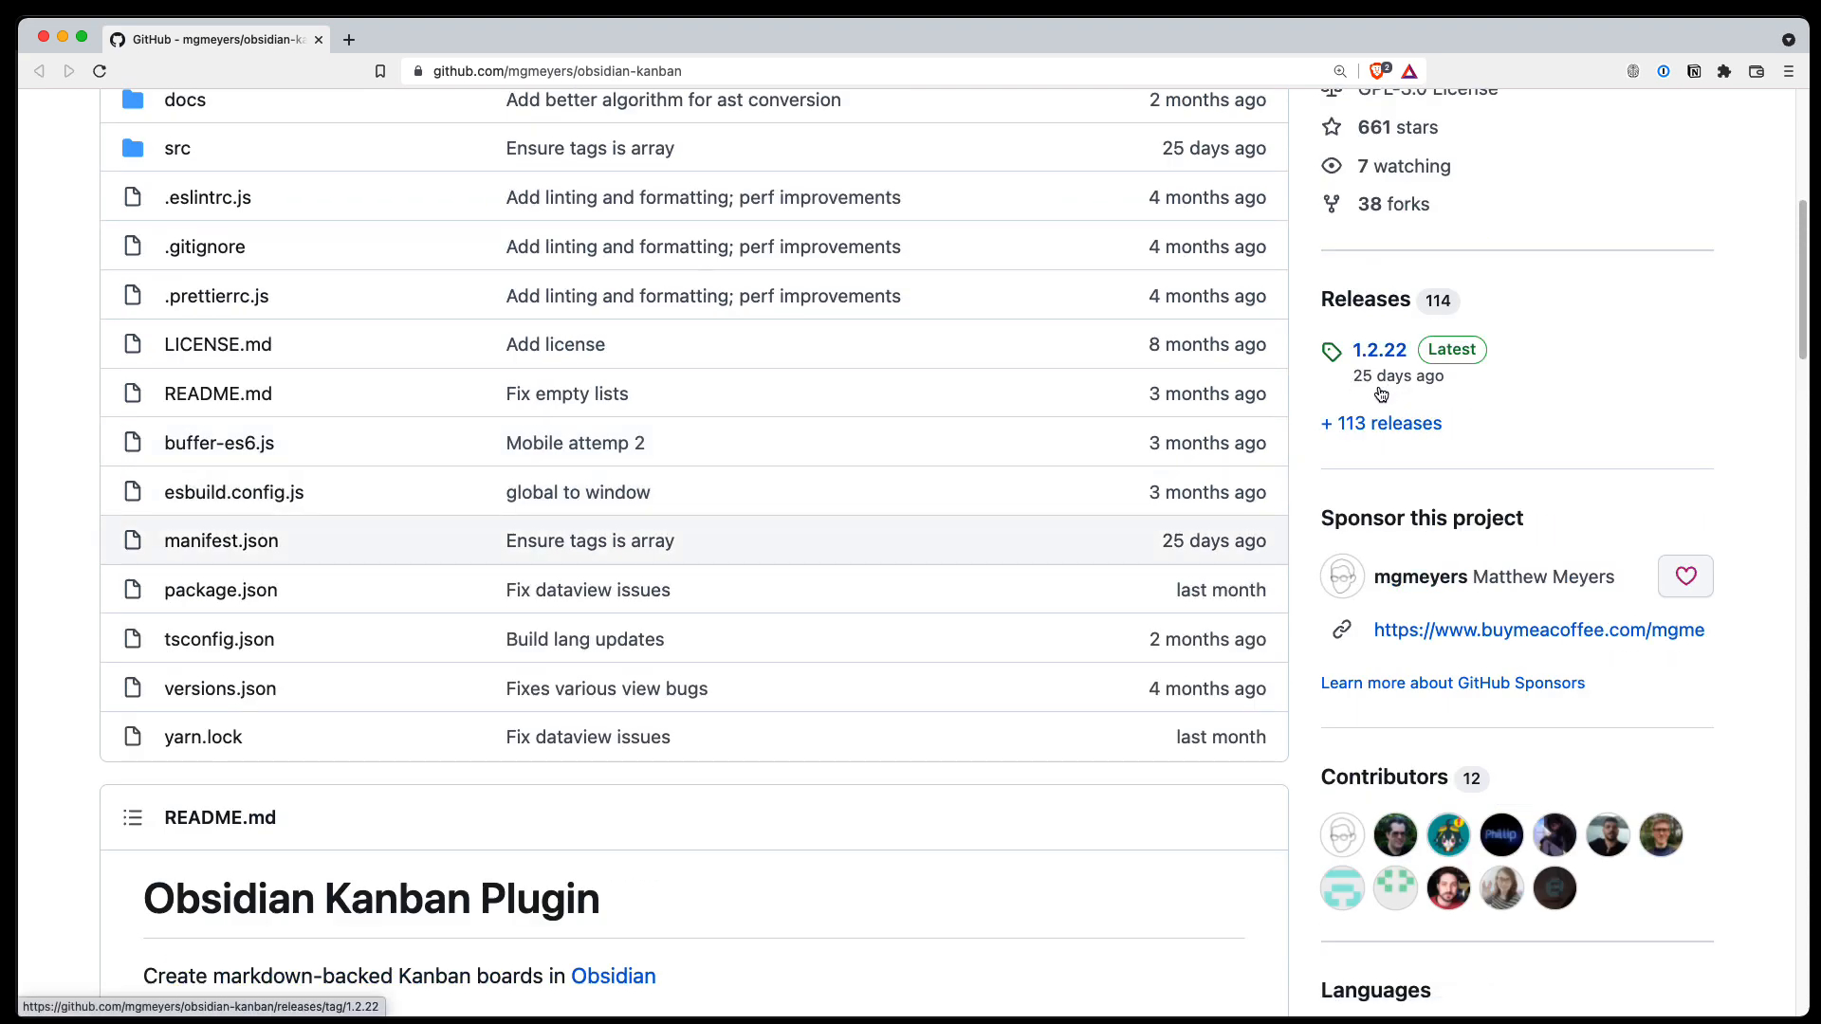
scroll(1441, 439, "up", 3)
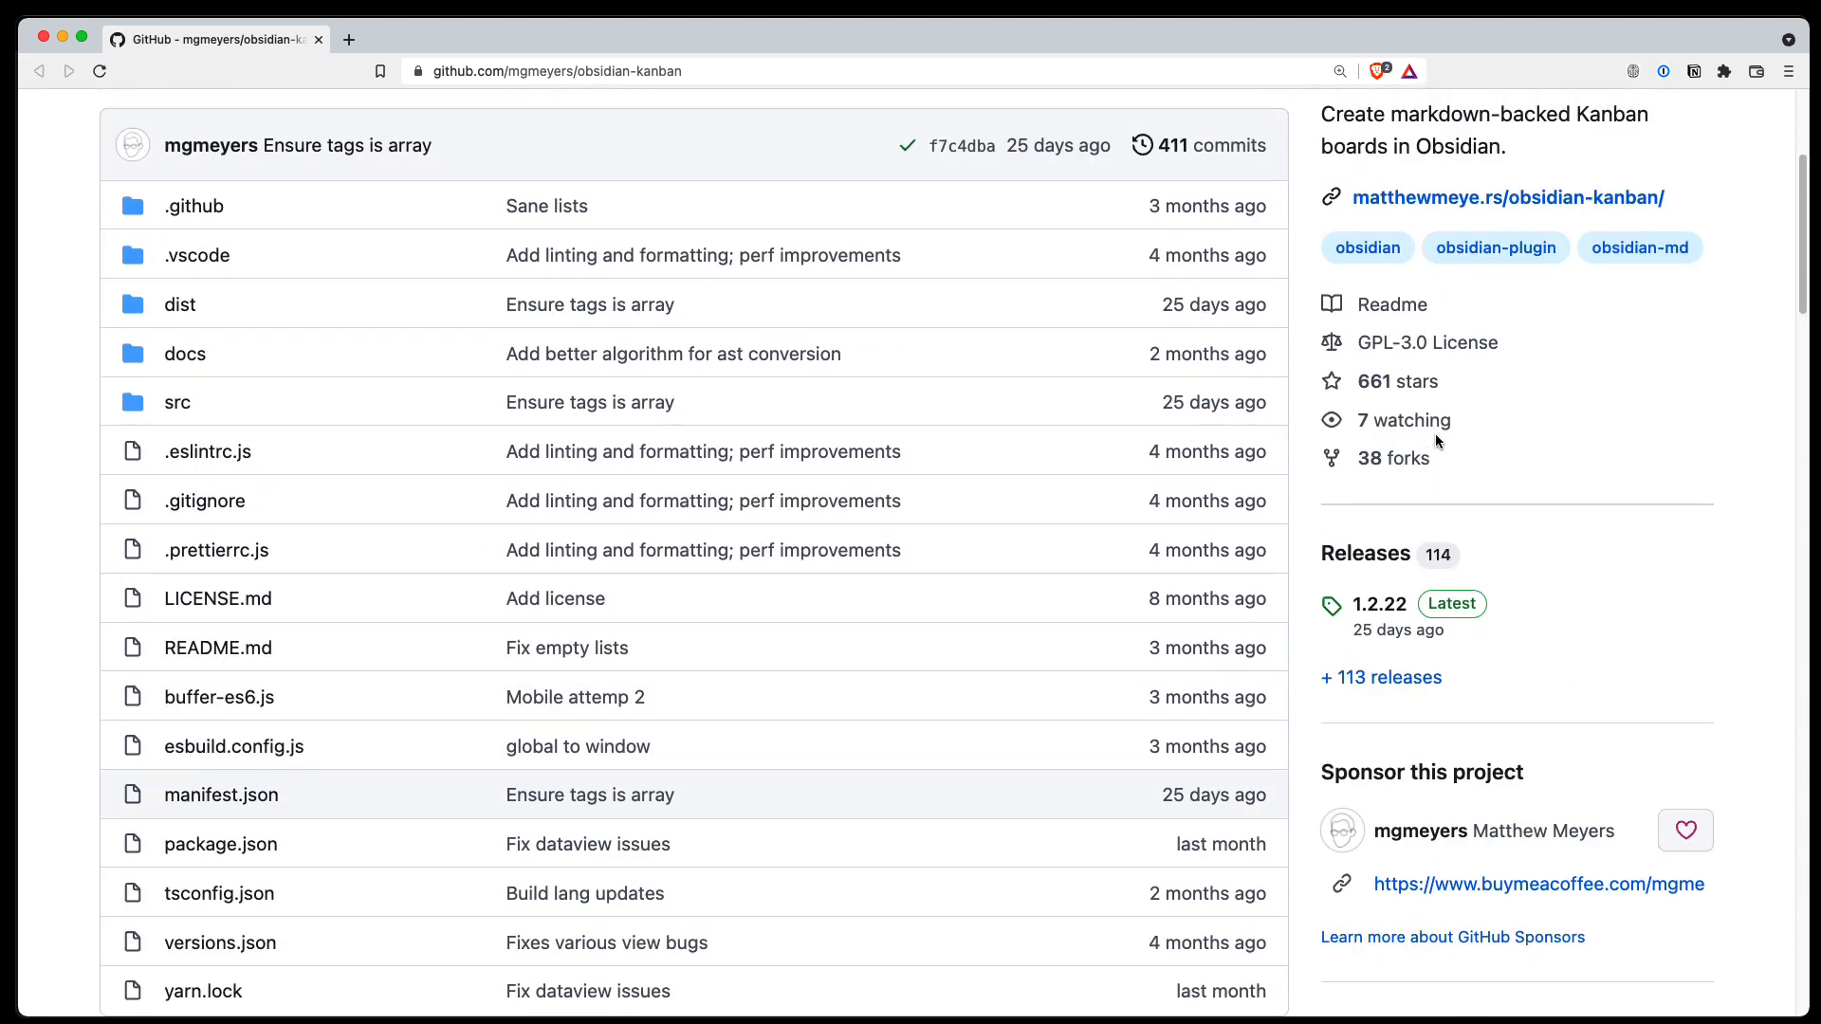
scroll(1415, 475, "up", 1)
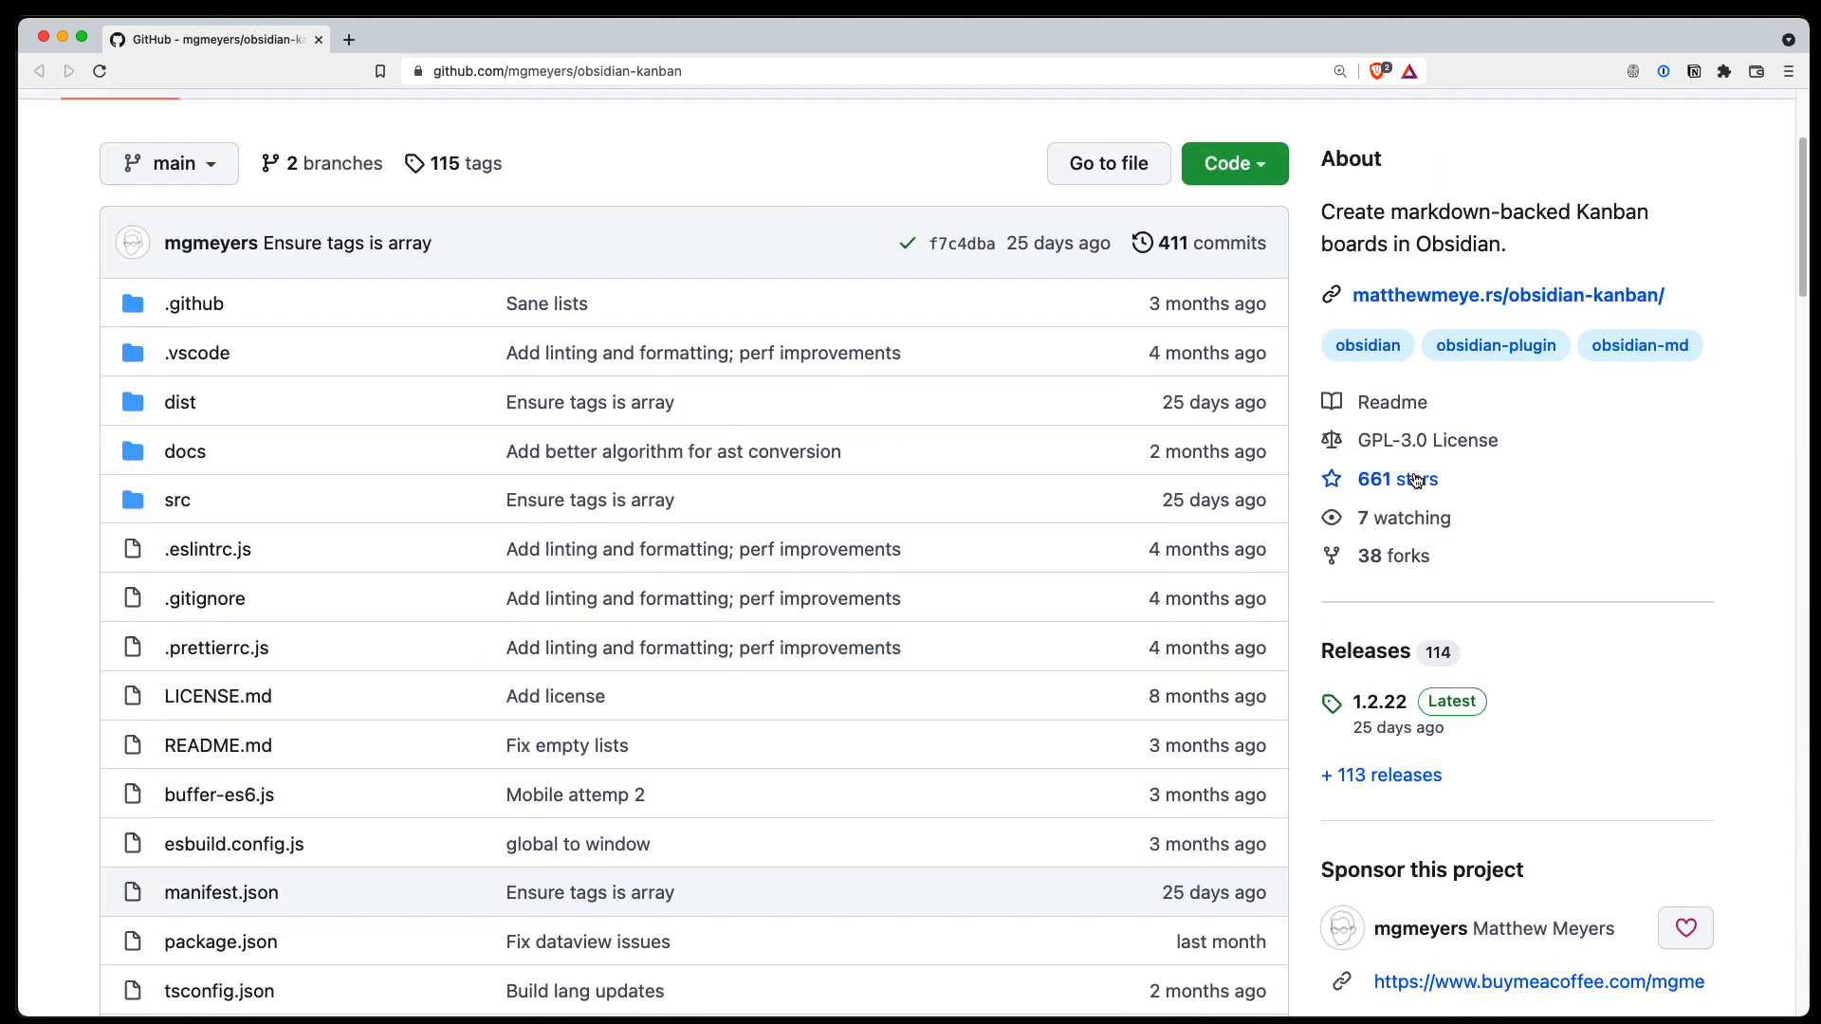
Examine the README's markdown preview and its How do I and Settings link lists.
scroll(1437, 448, "down", 7)
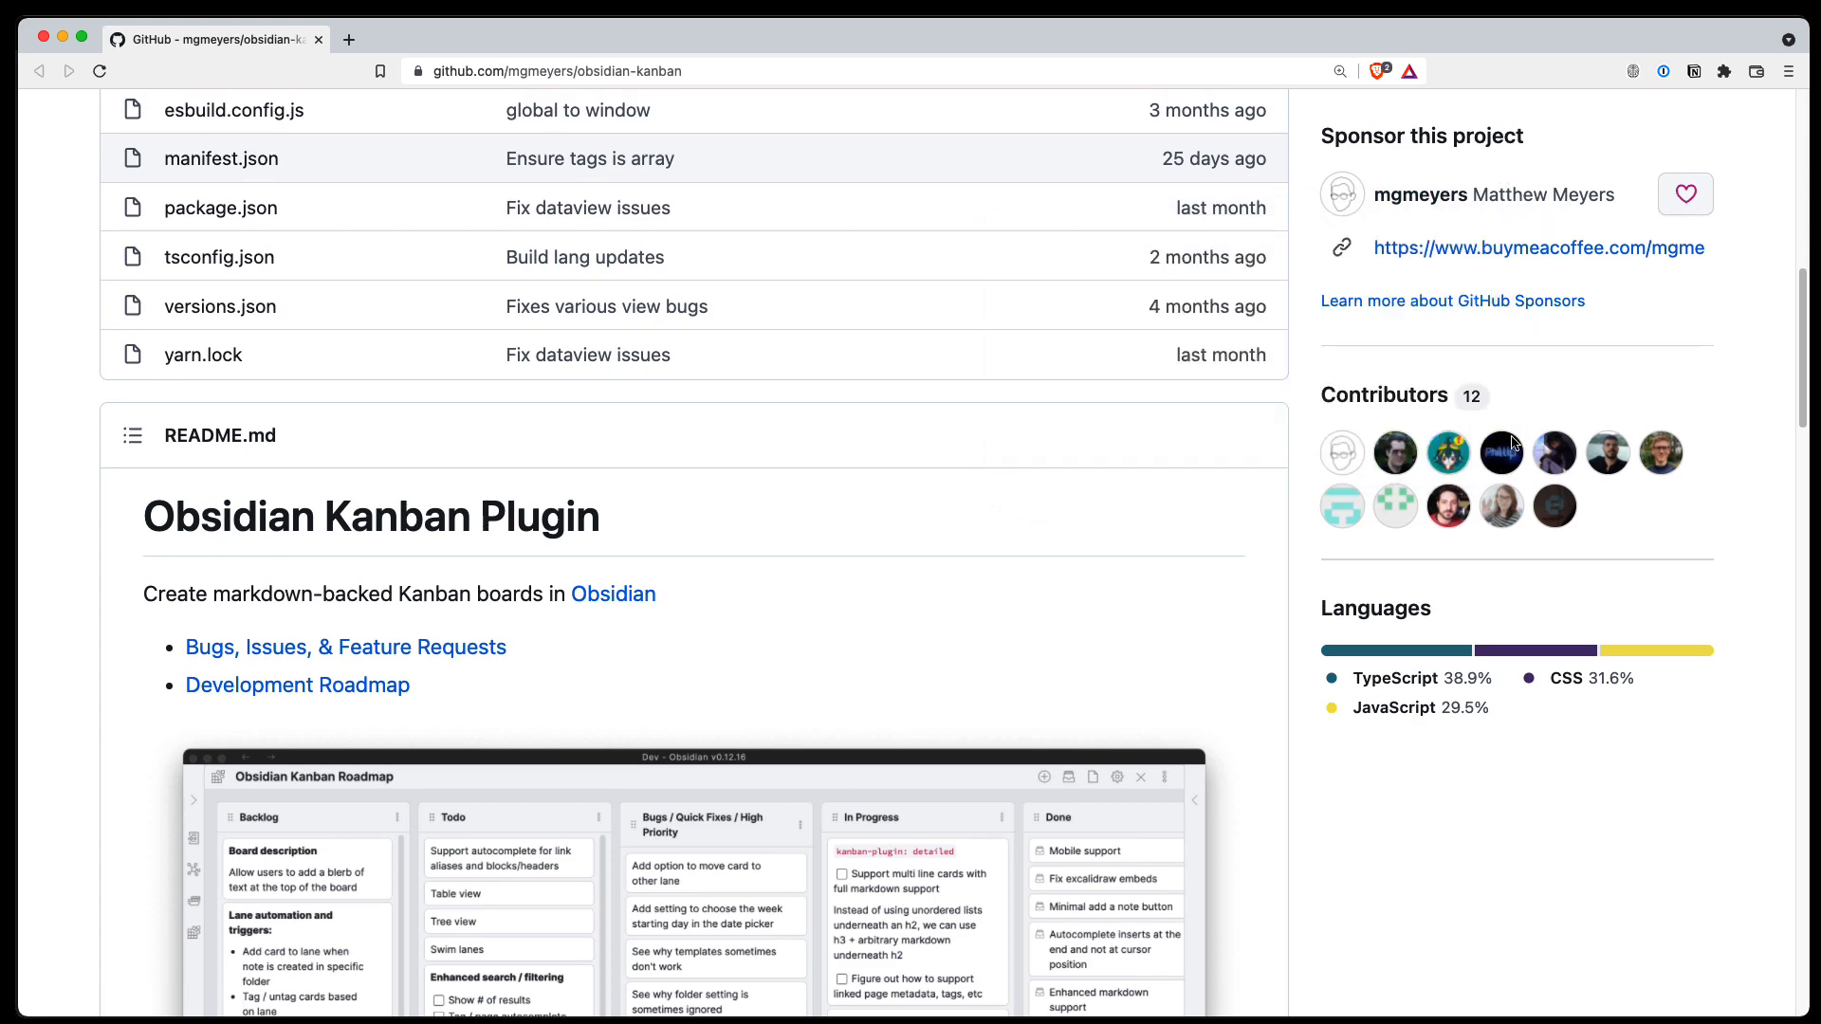
scroll(812, 872, "down", 1)
scroll(812, 873, "down", 4)
scroll(812, 872, "down", 10)
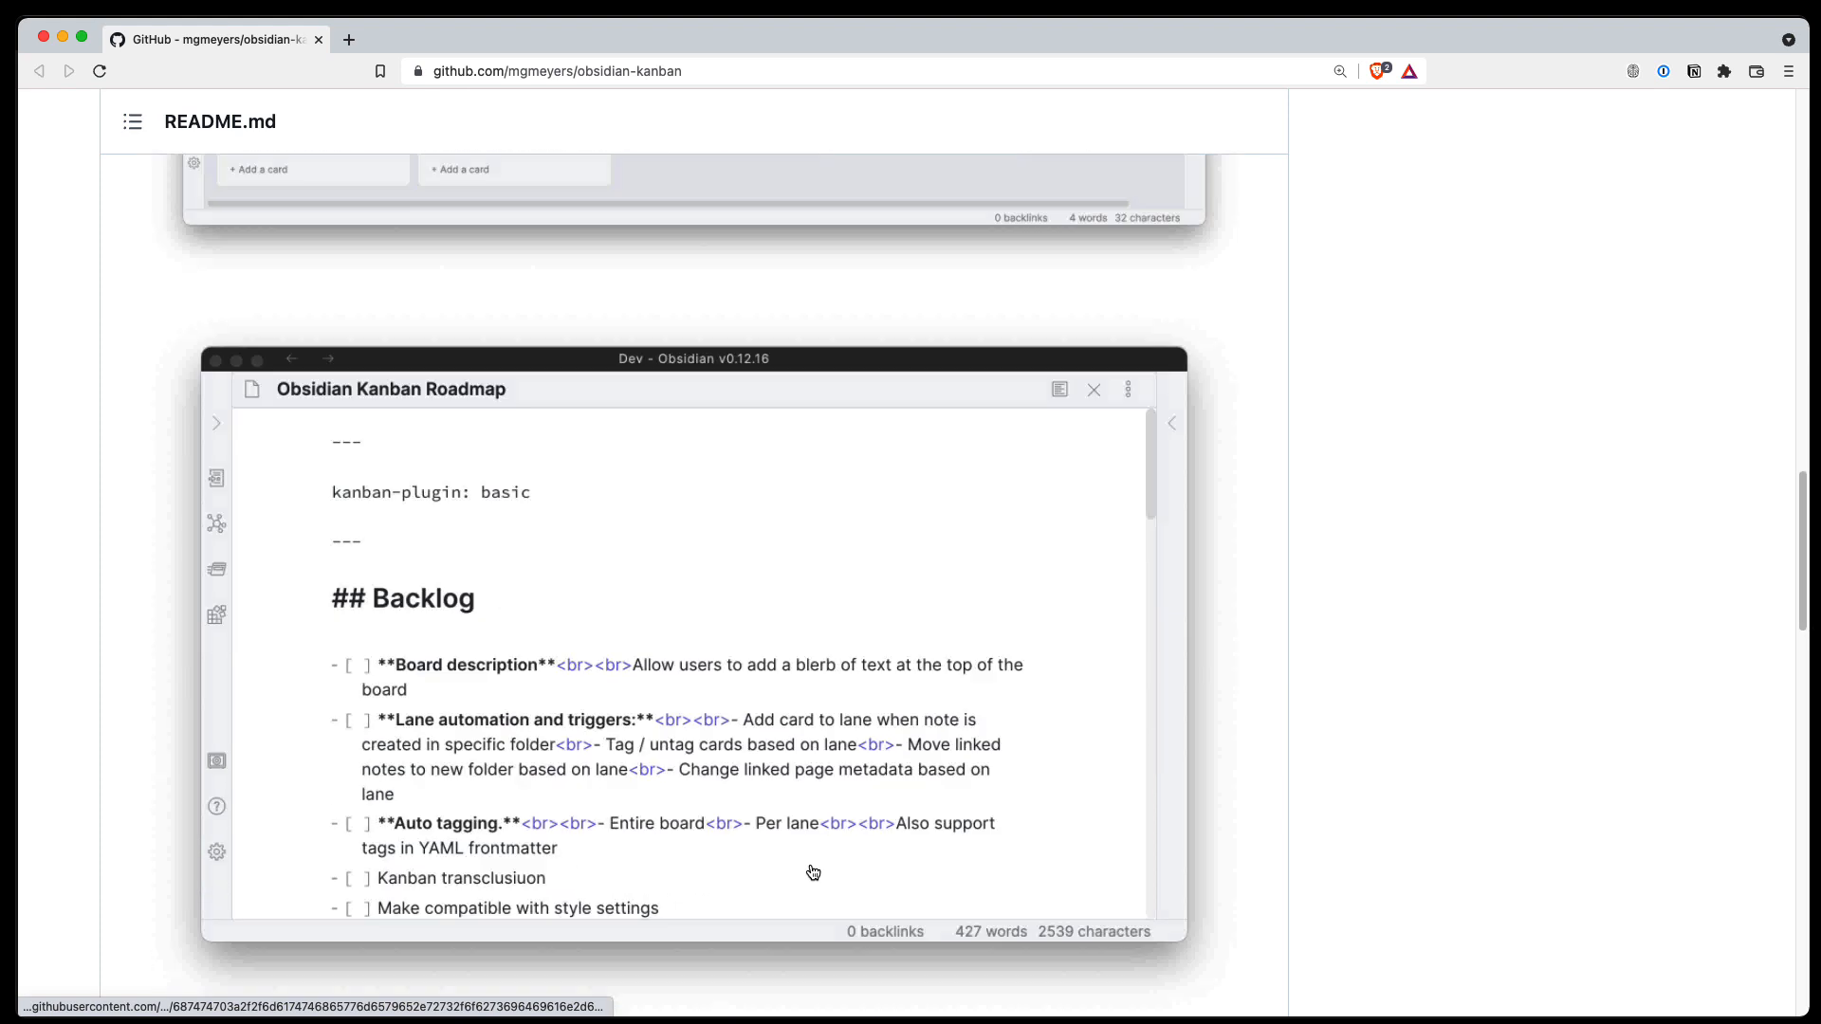
scroll(813, 871, "down", 1)
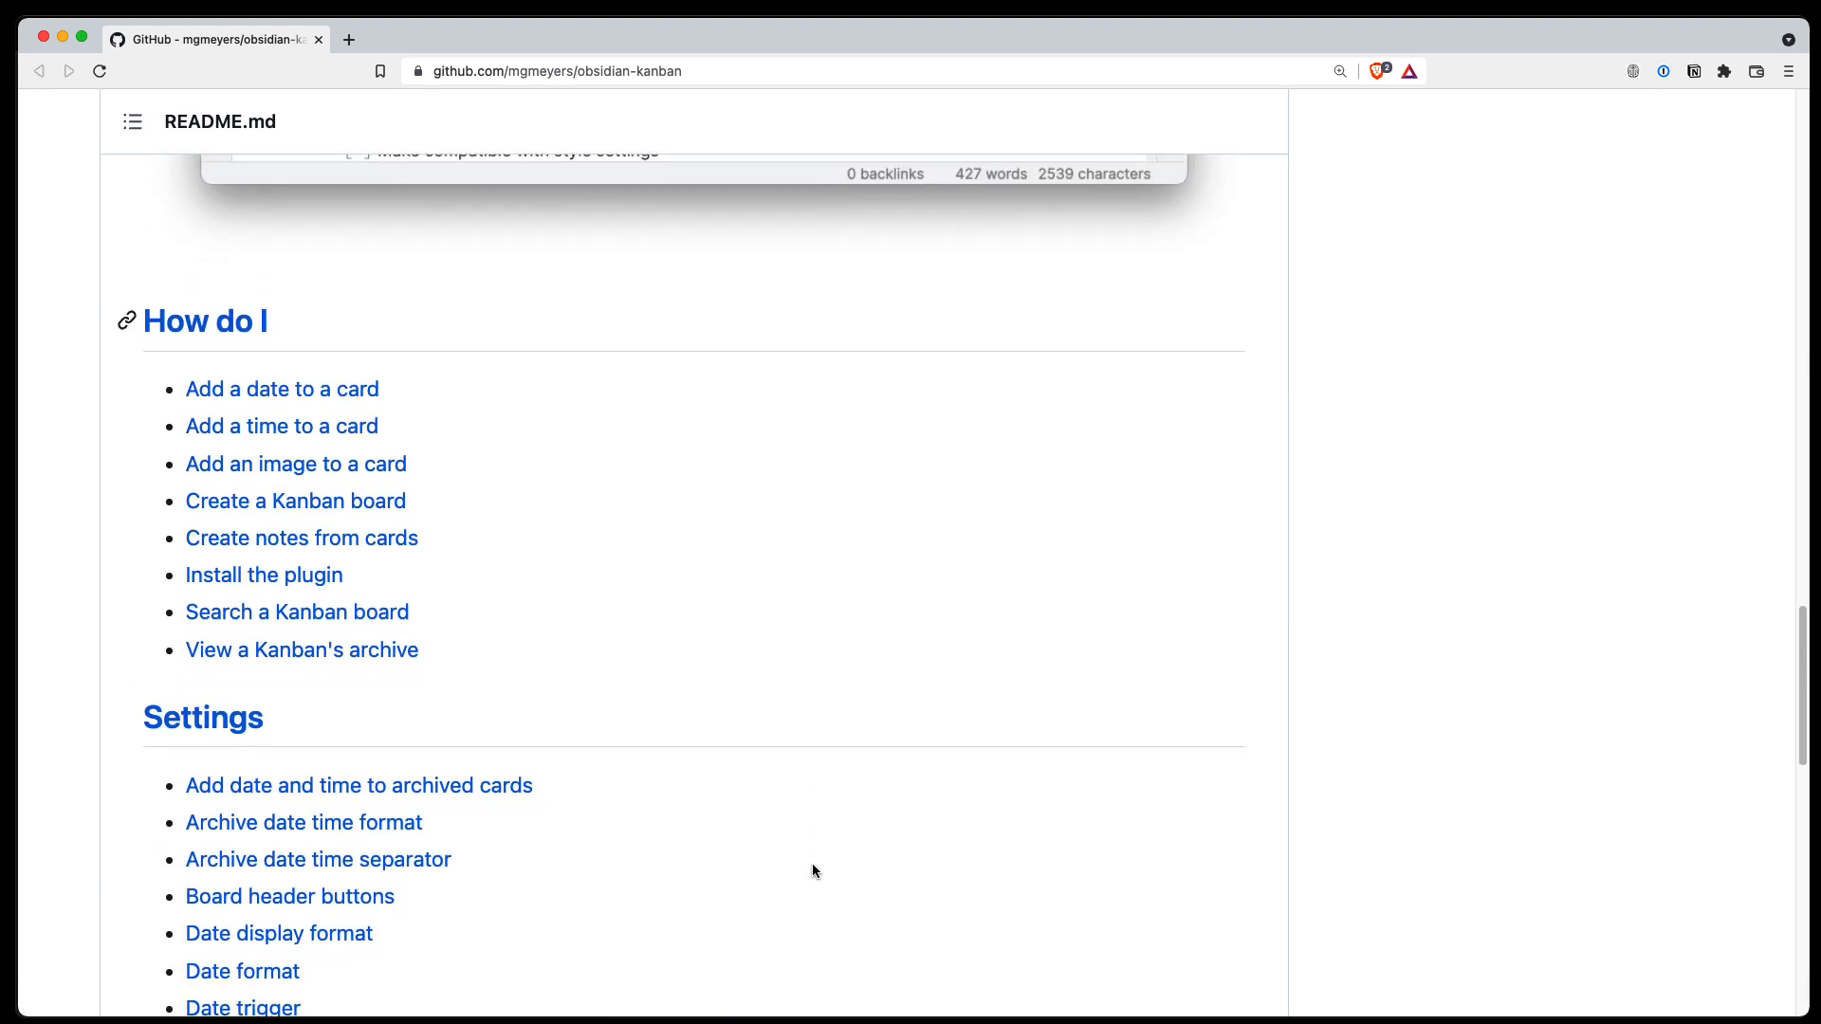
scroll(773, 874, "down", 5)
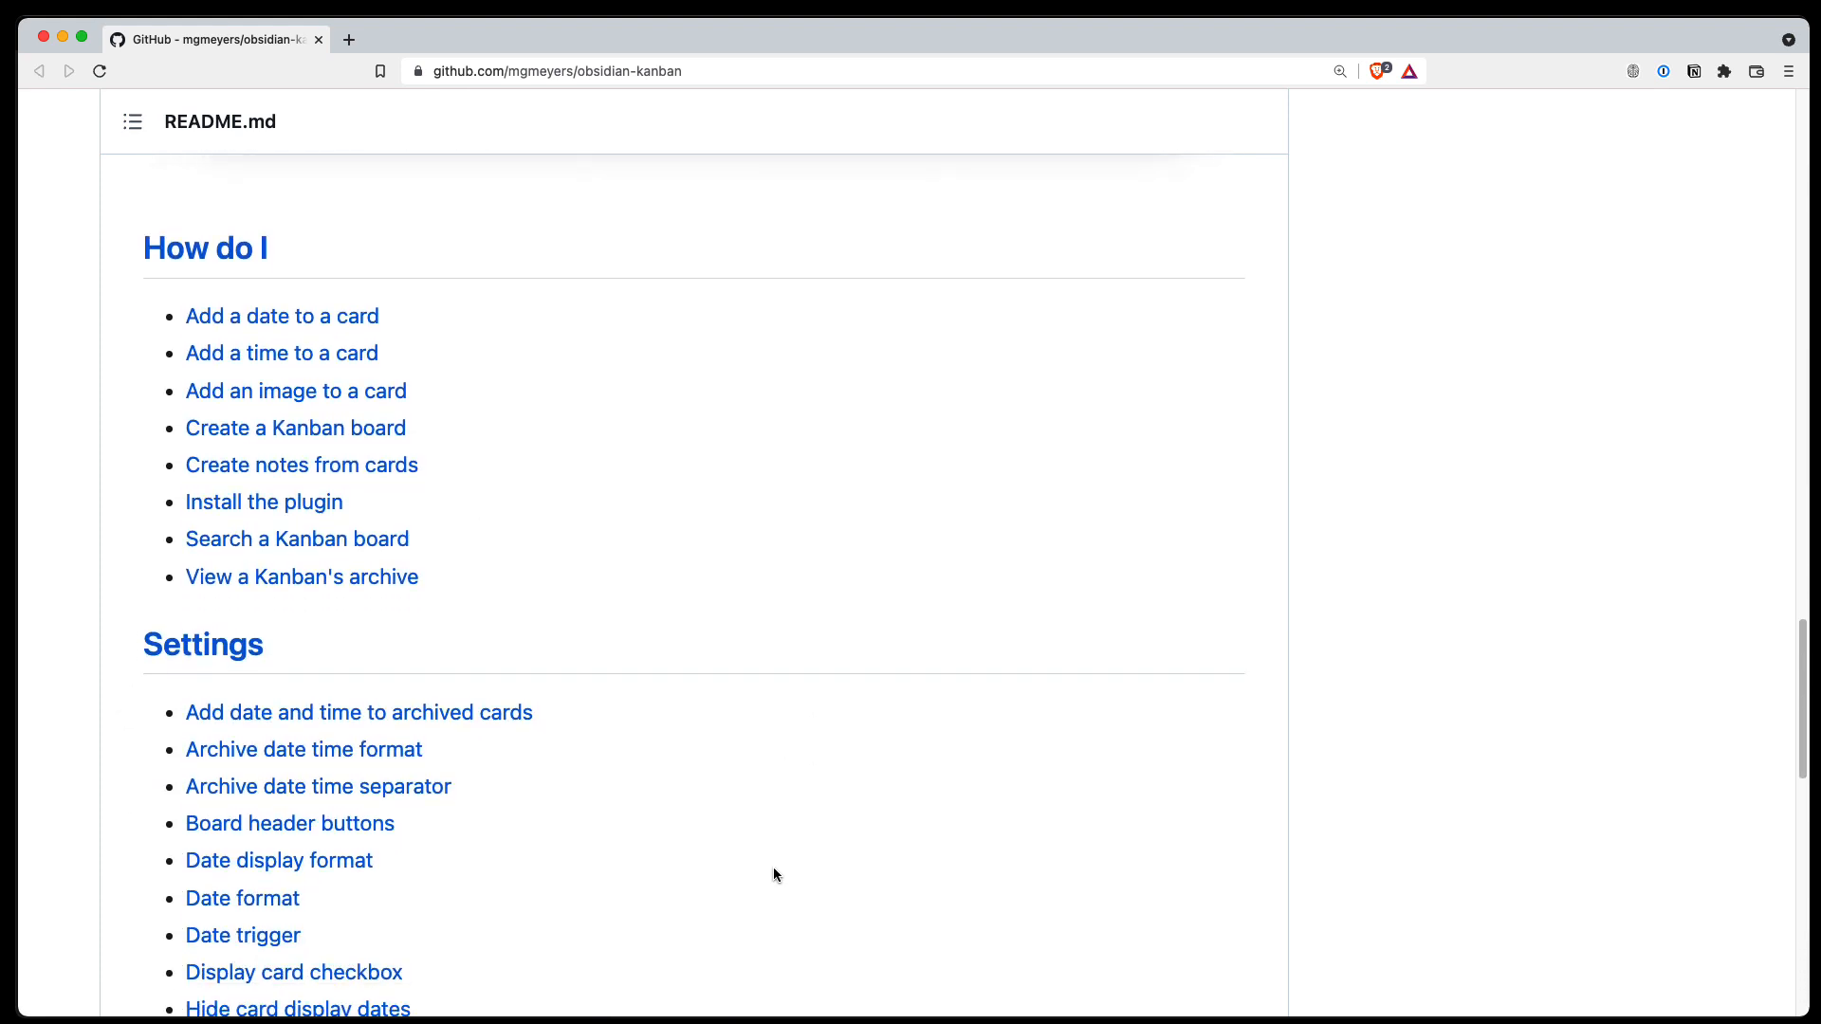
scroll(773, 873, "up", 4)
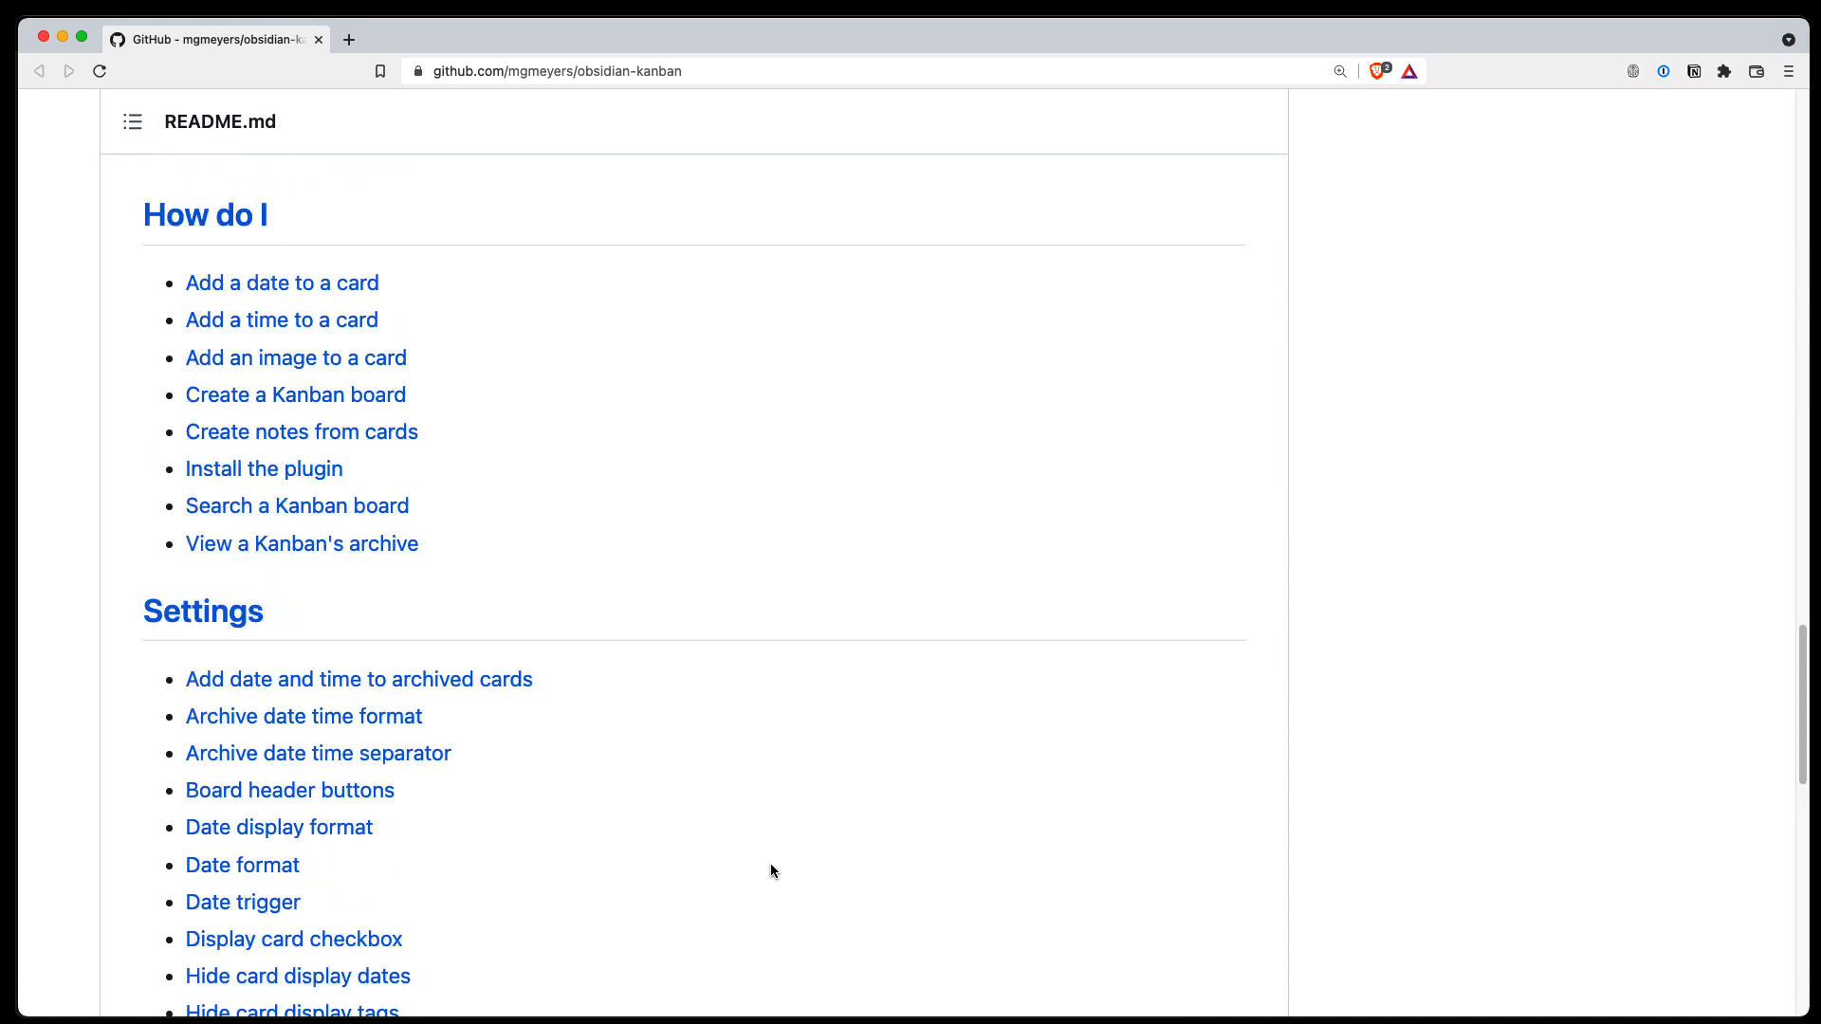
left_click(361, 403)
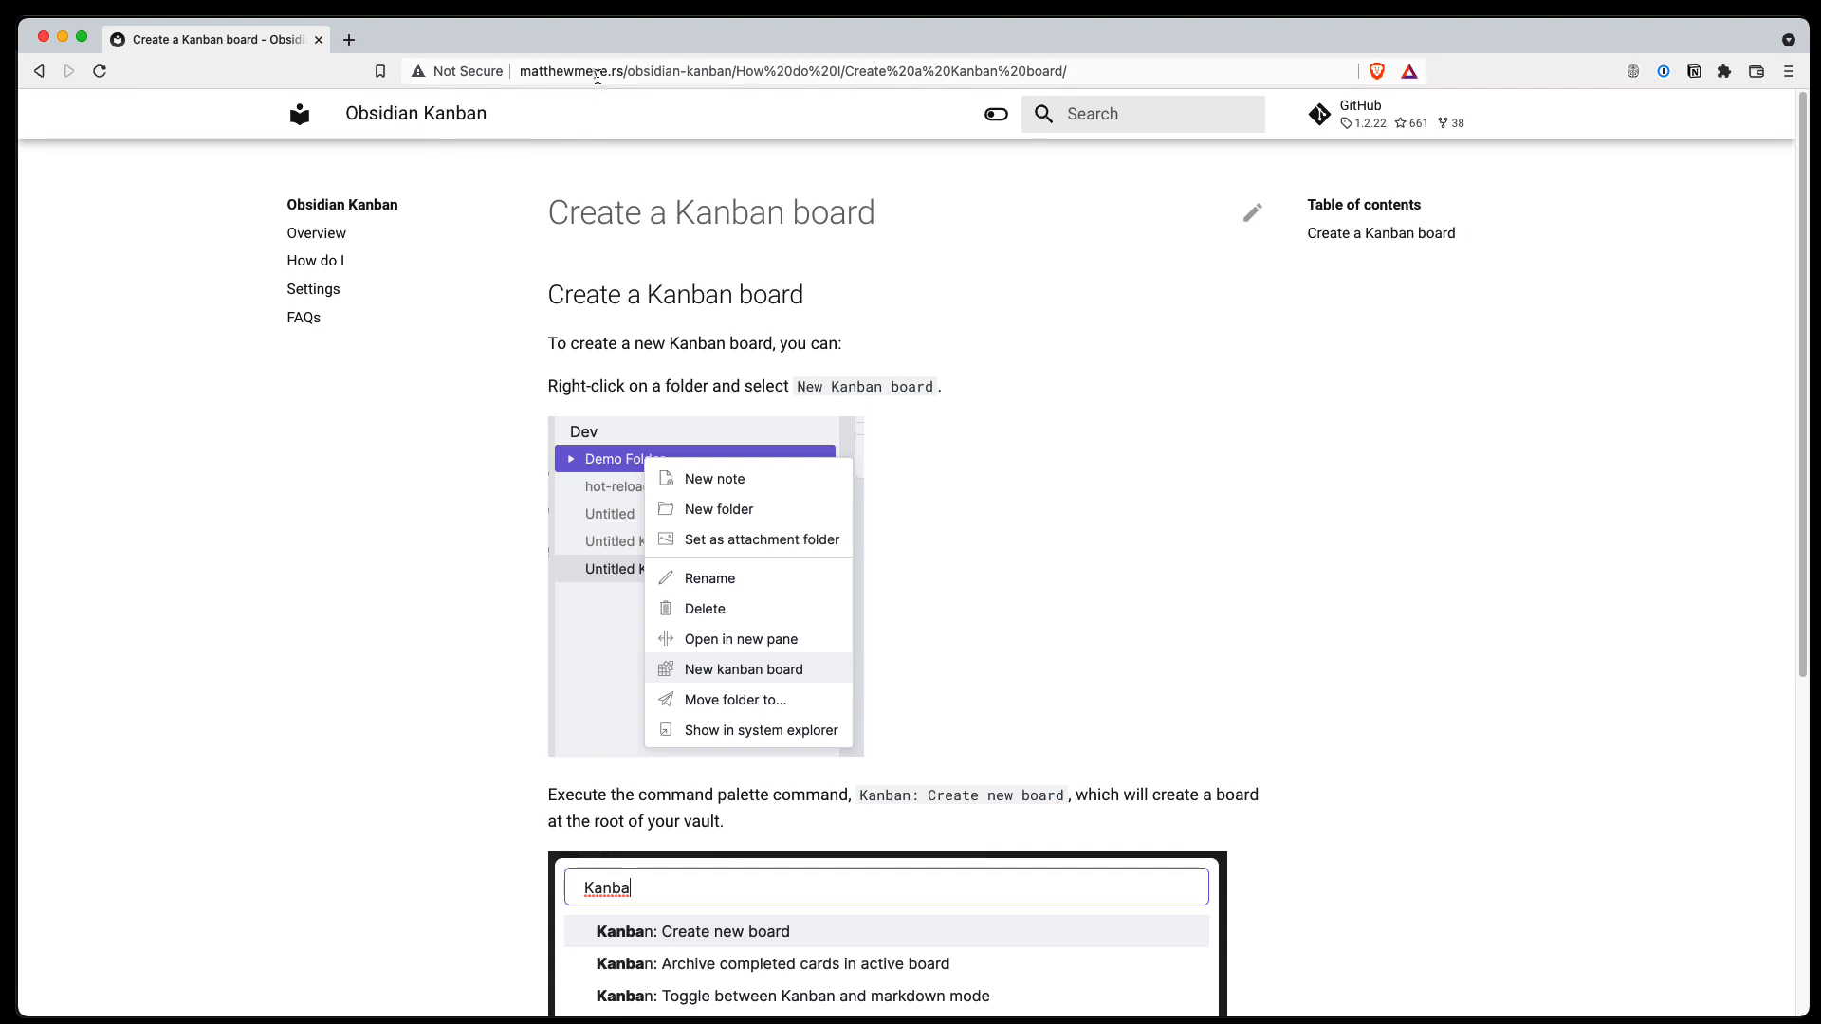
left_click_drag(625, 74, 556, 74)
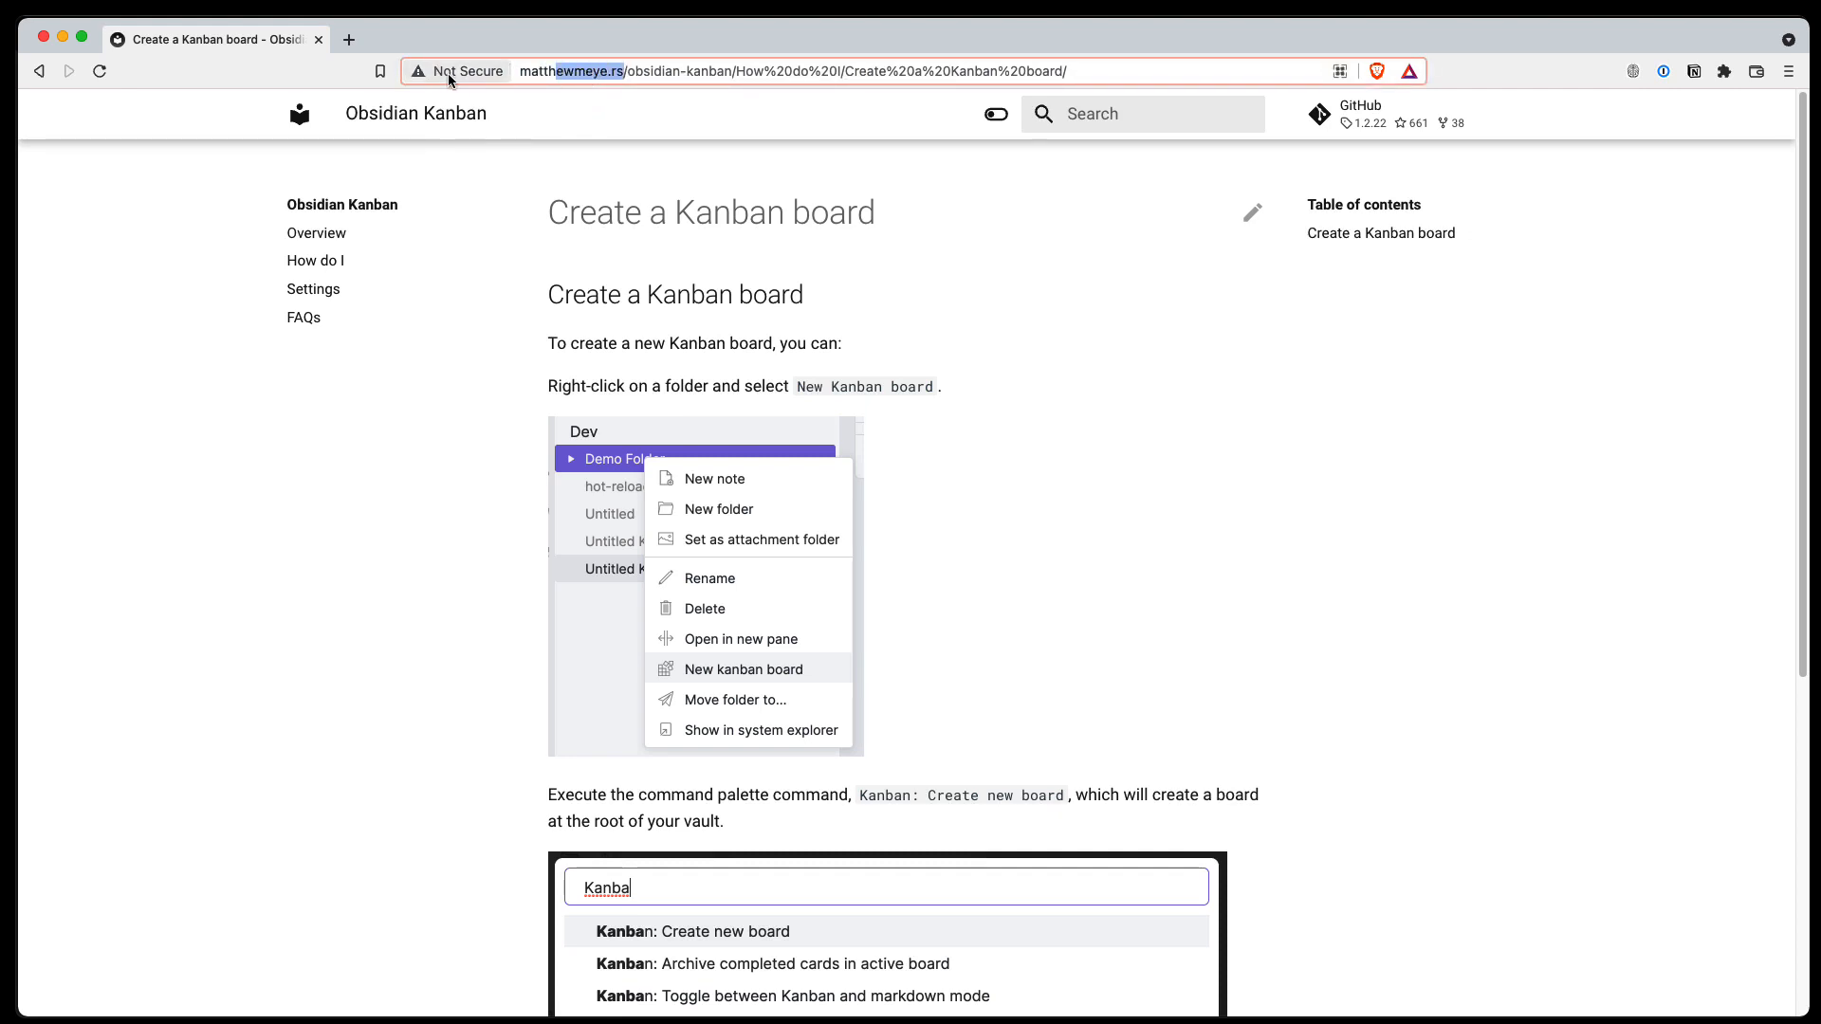
left_click(584, 71)
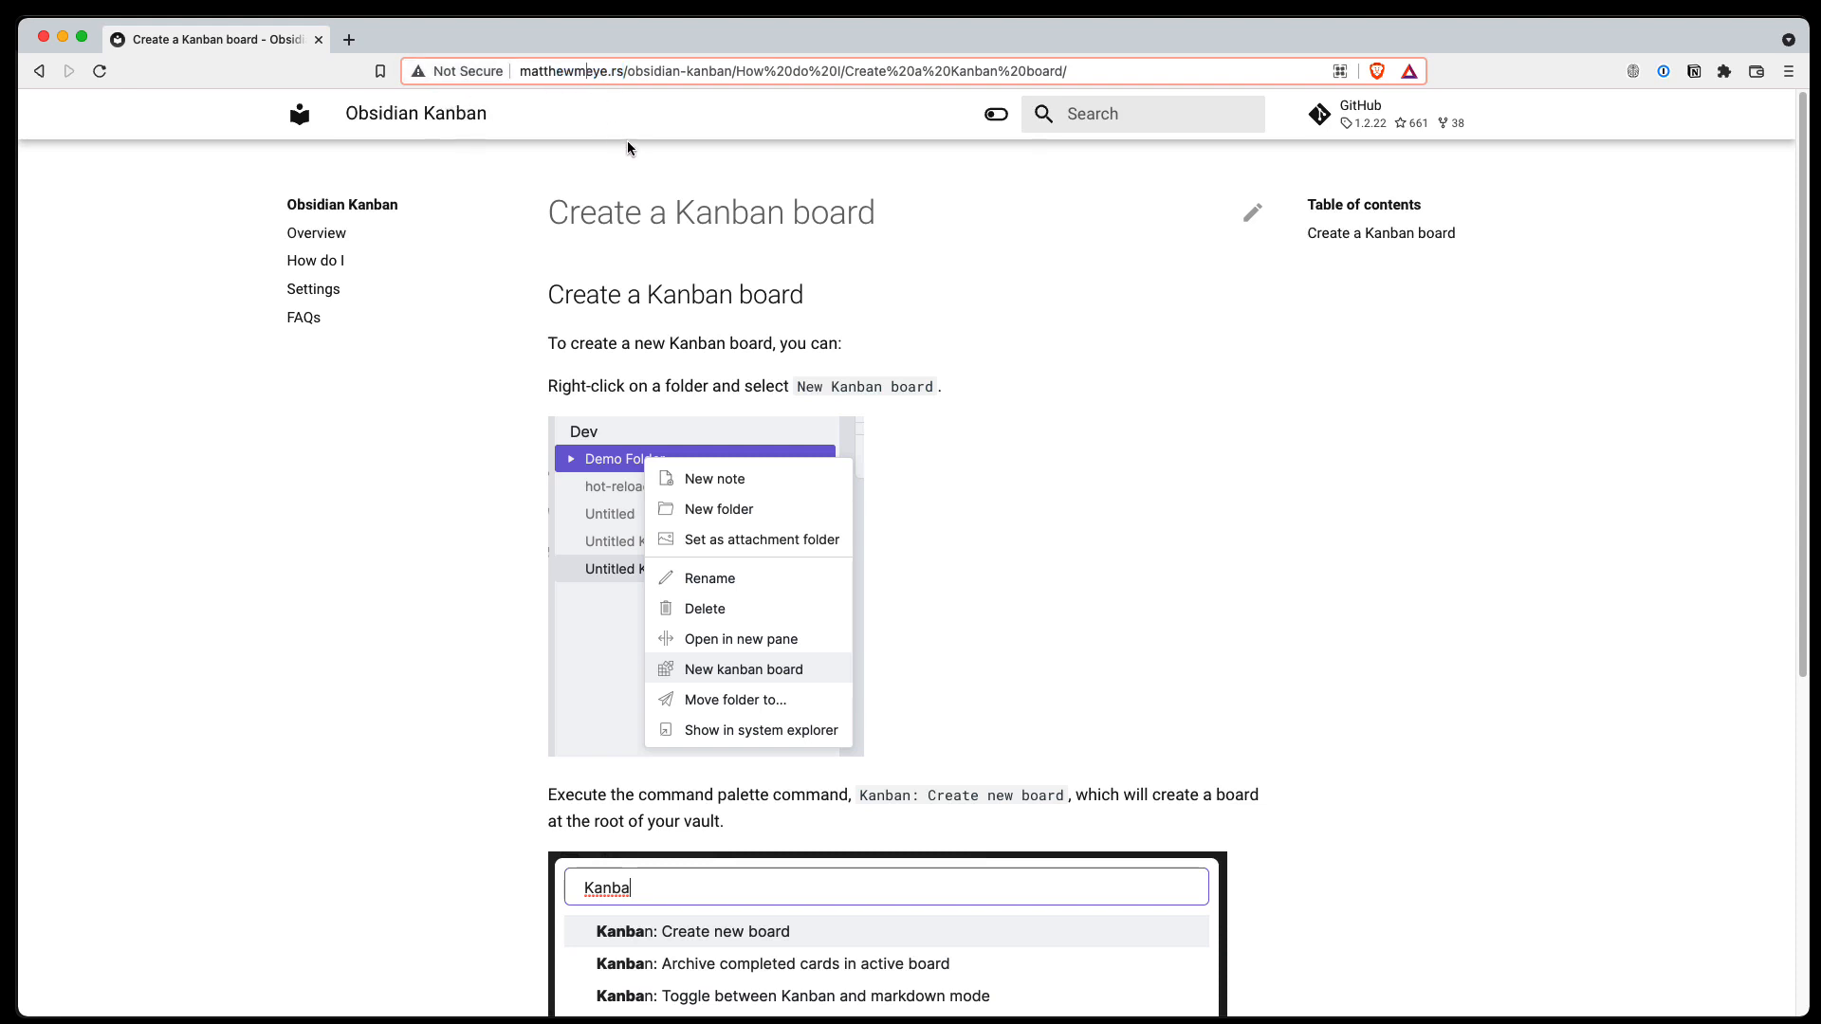
left_click(545, 74)
left_click(524, 73)
type("htt")
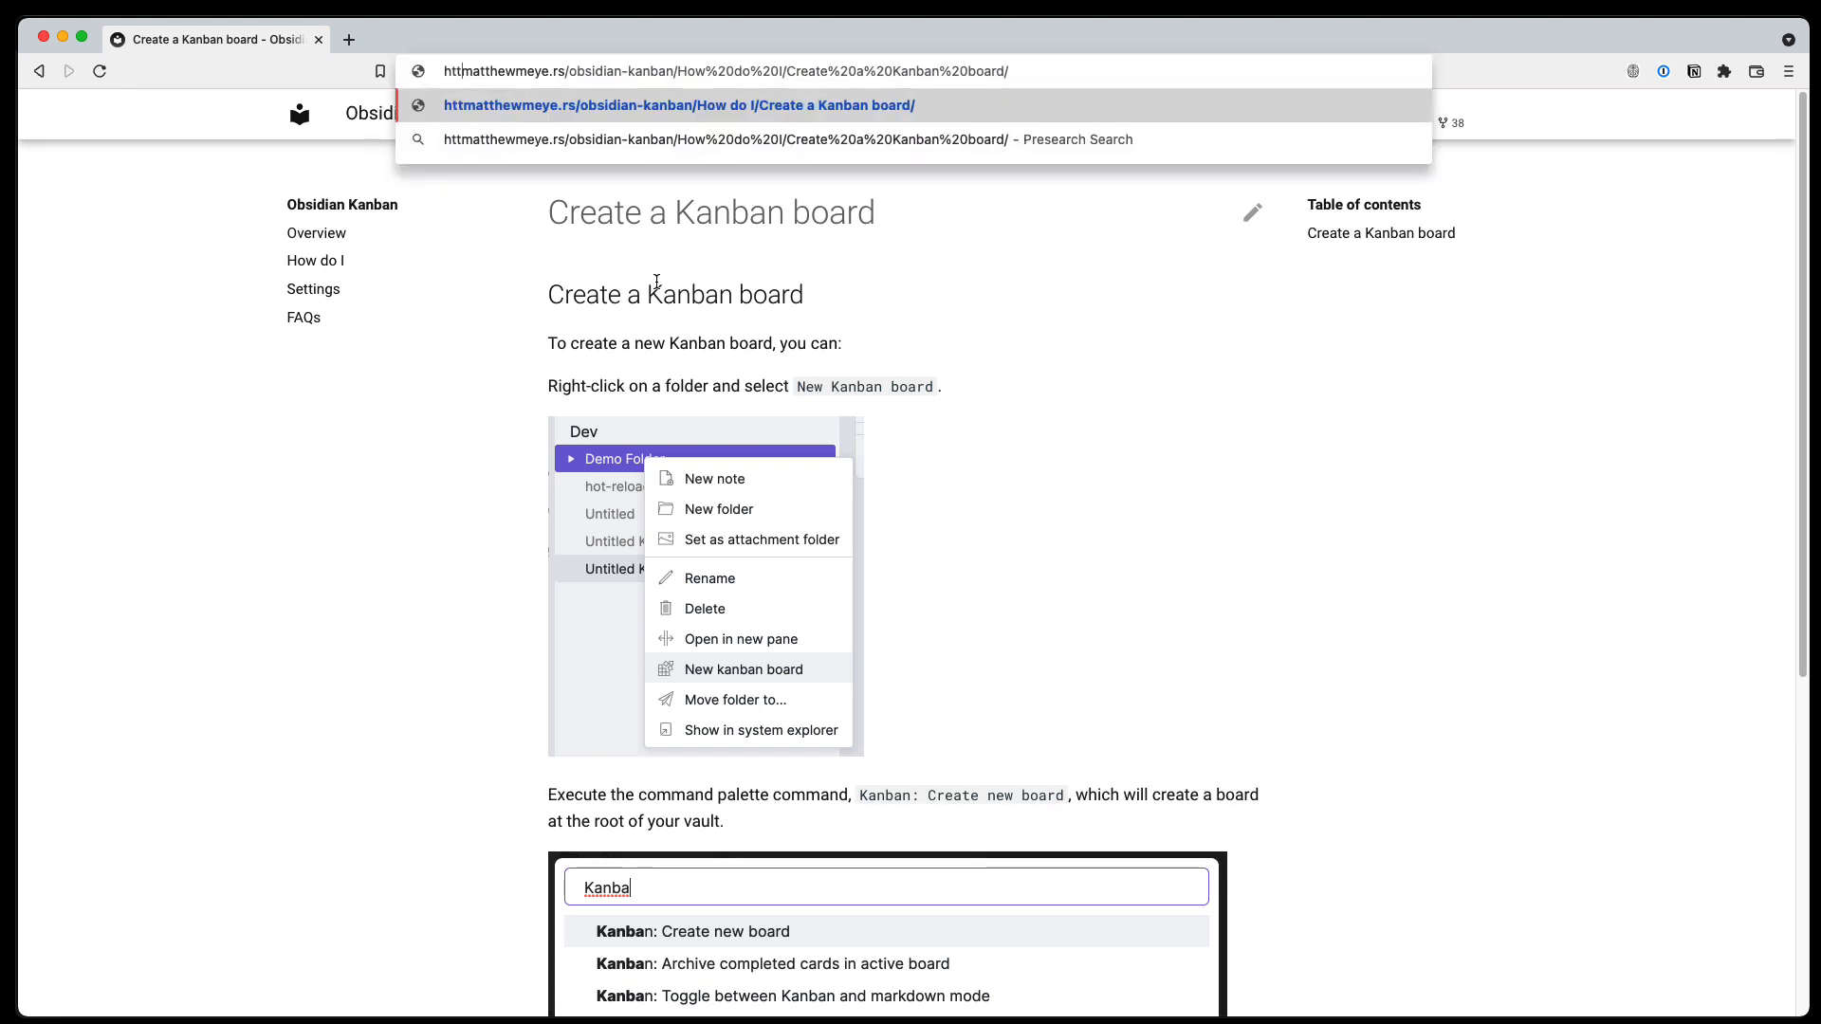
type("ps://")
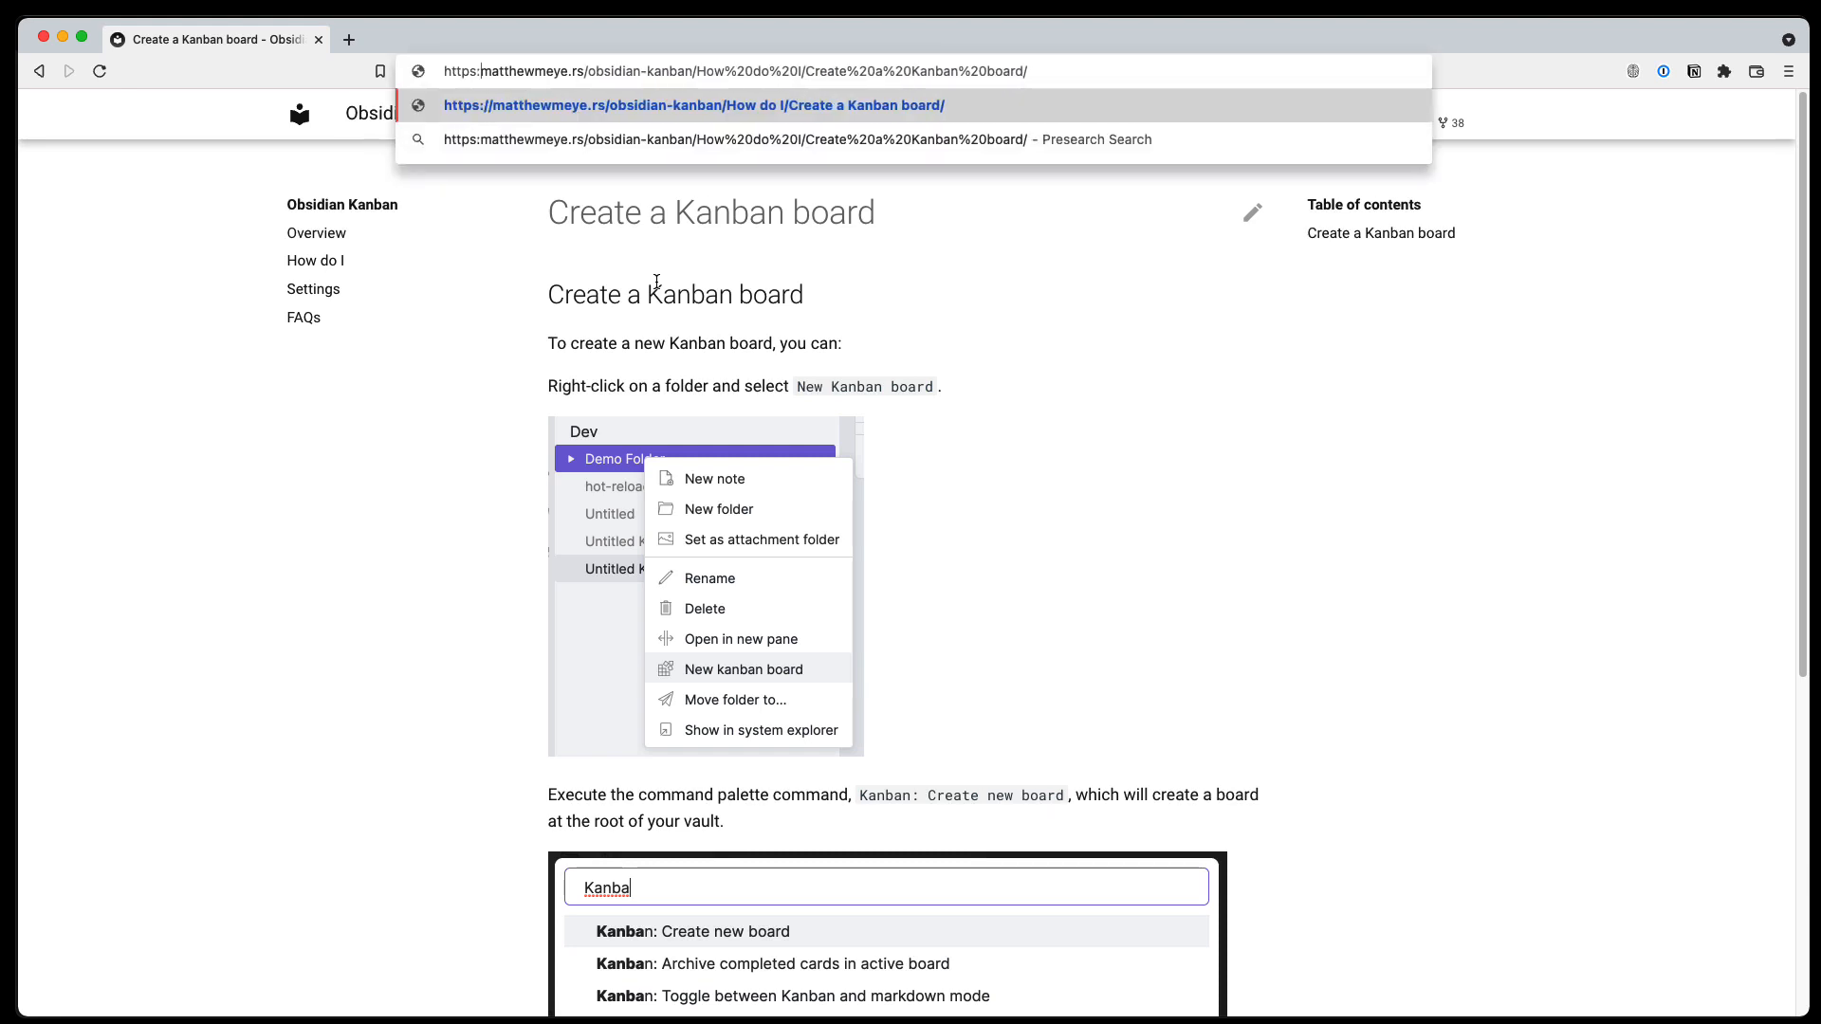
key("Return")
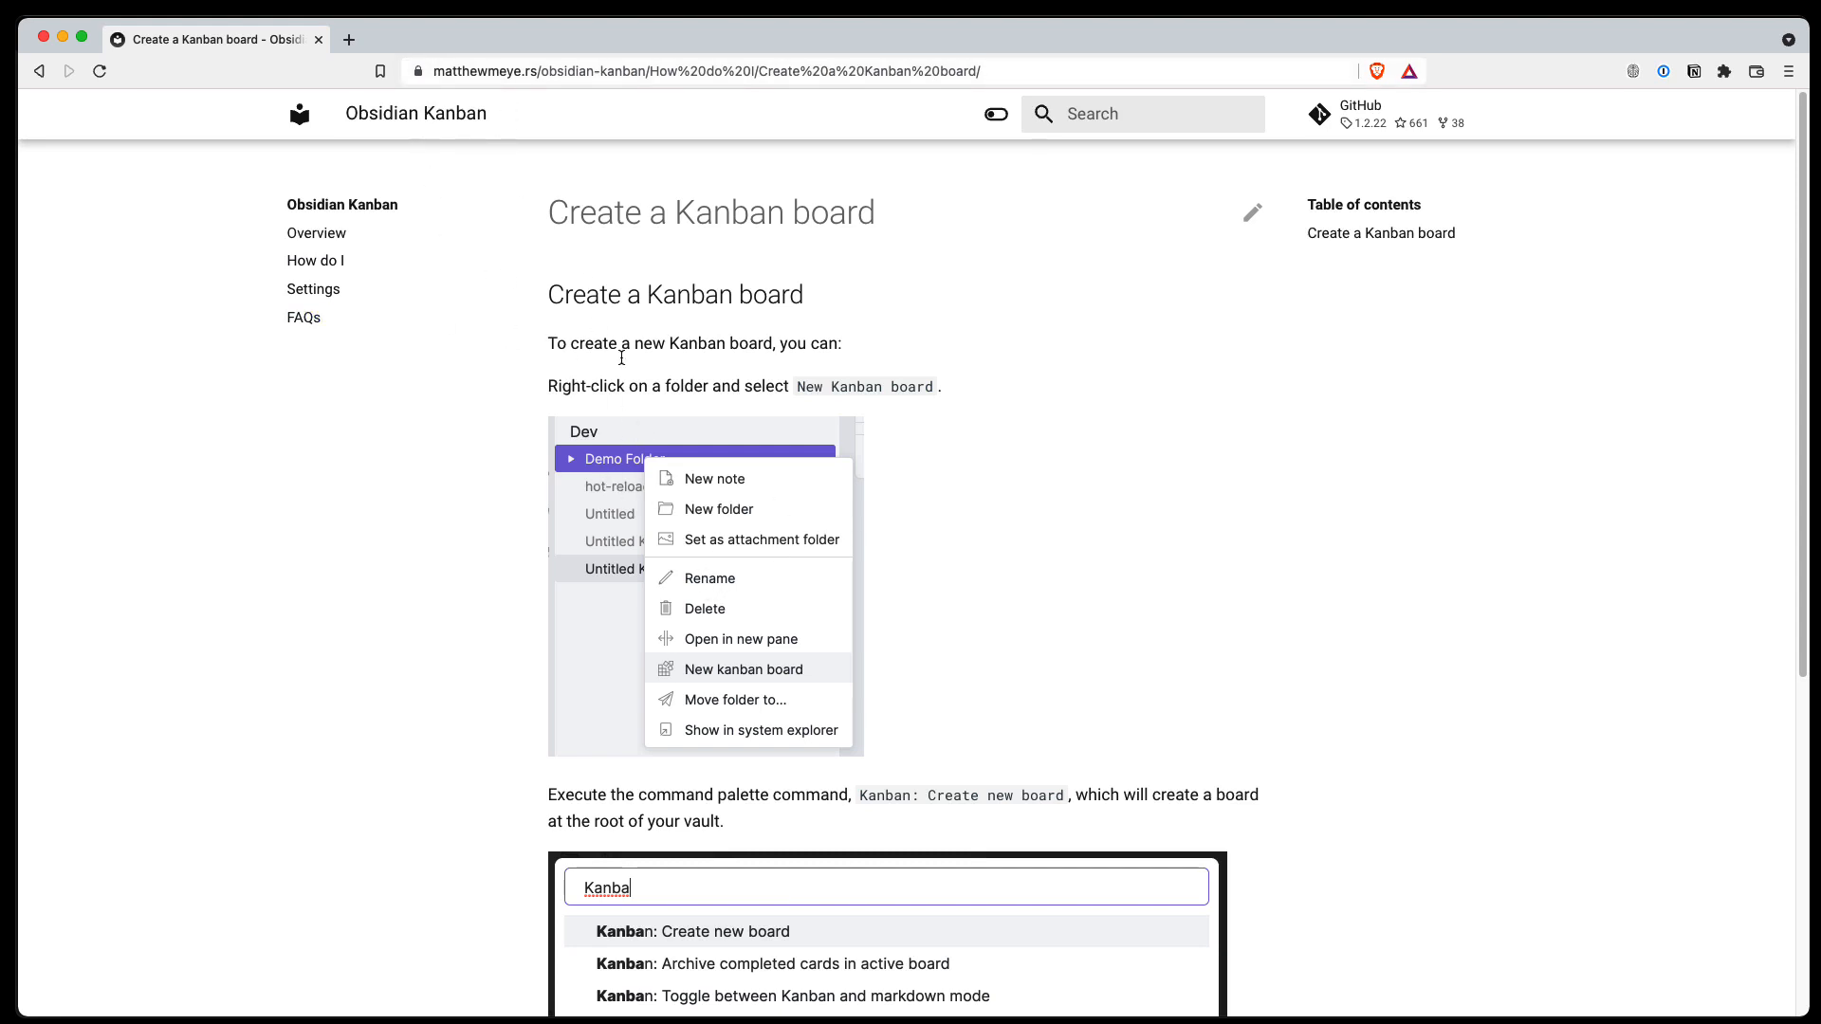
Switch to the Obsidian Kanban Plugin description in Obsidian and open the Buy me a coffee page from its Support section.
scroll(666, 452, "down", 1)
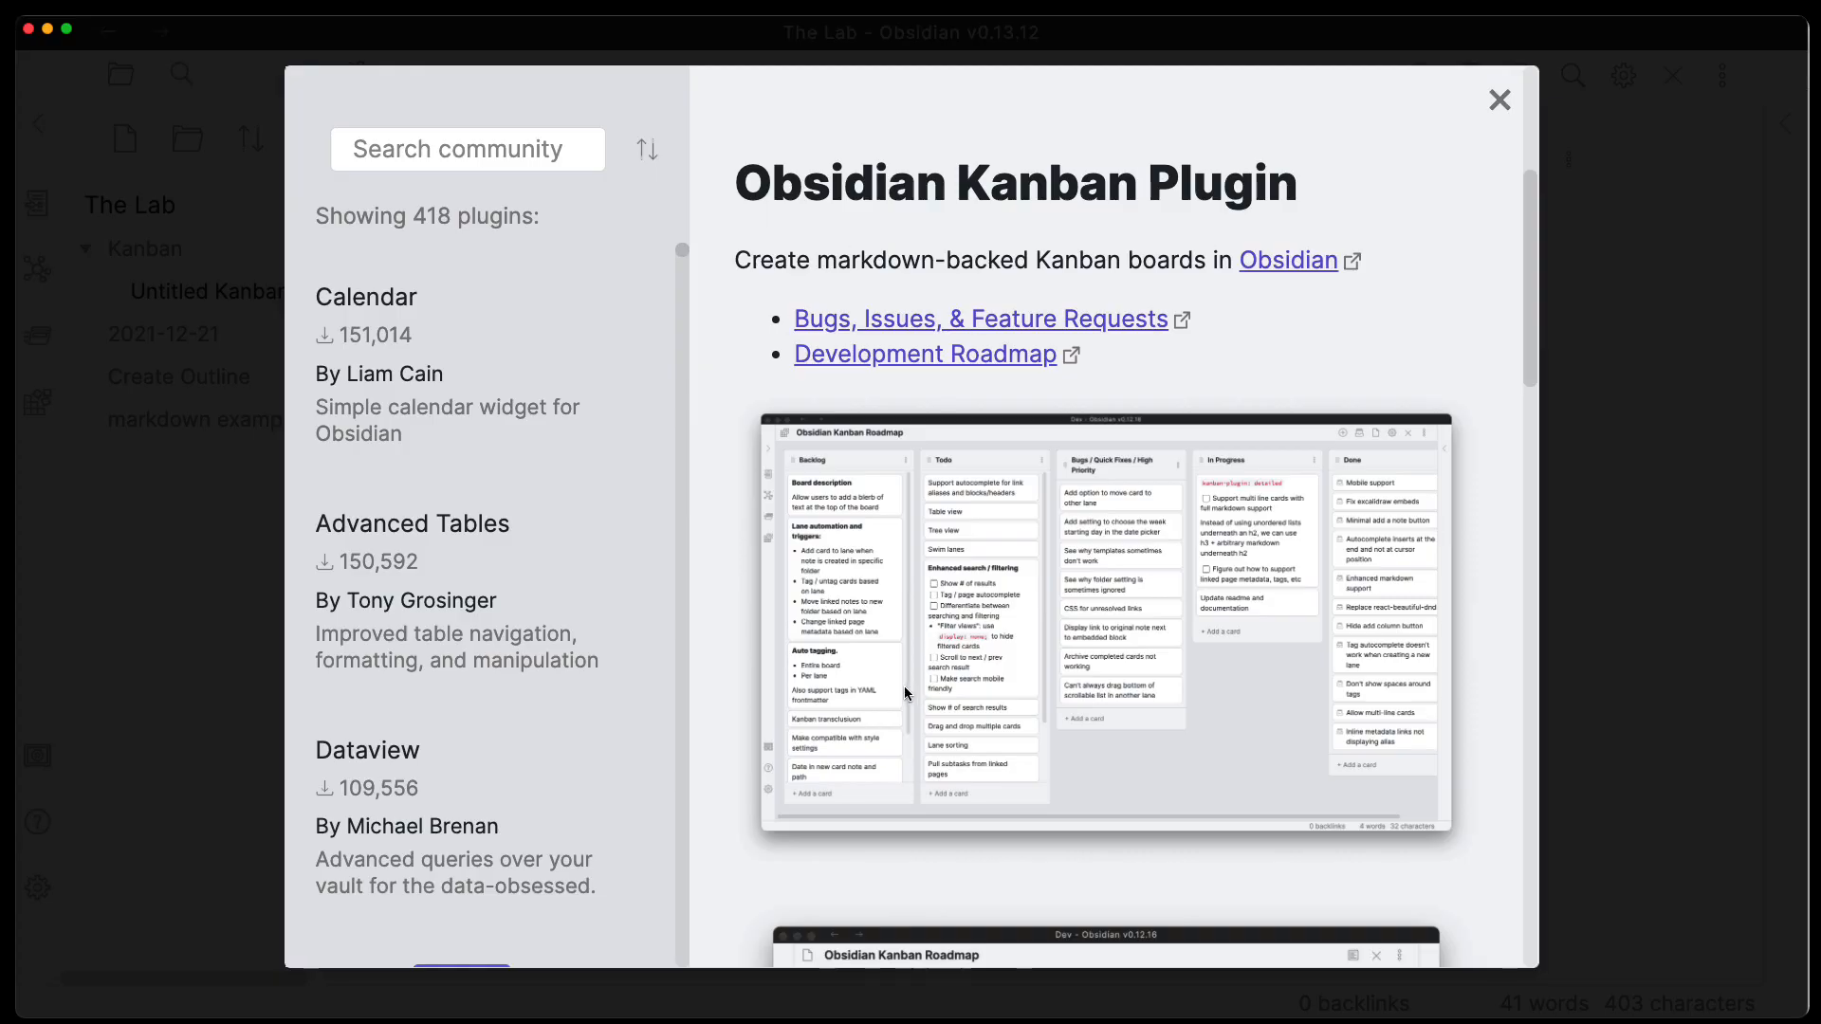
scroll(937, 652, "down", 20)
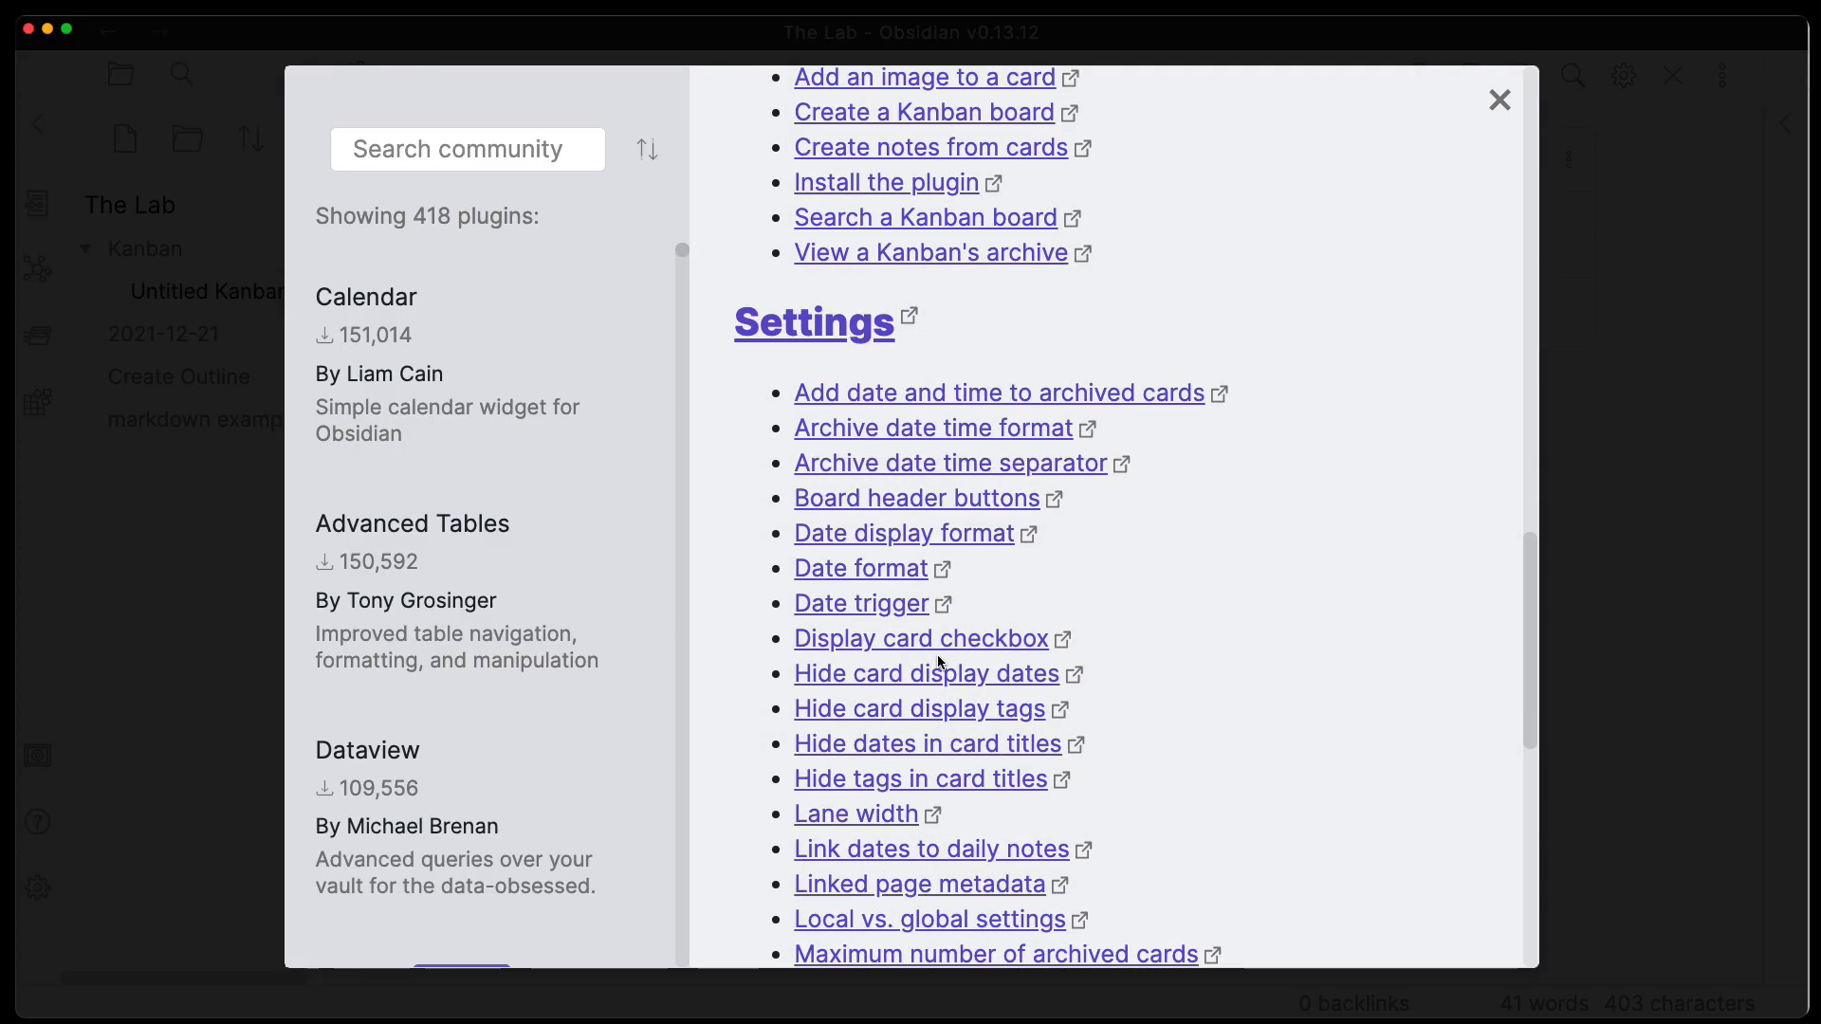
scroll(942, 661, "down", 4)
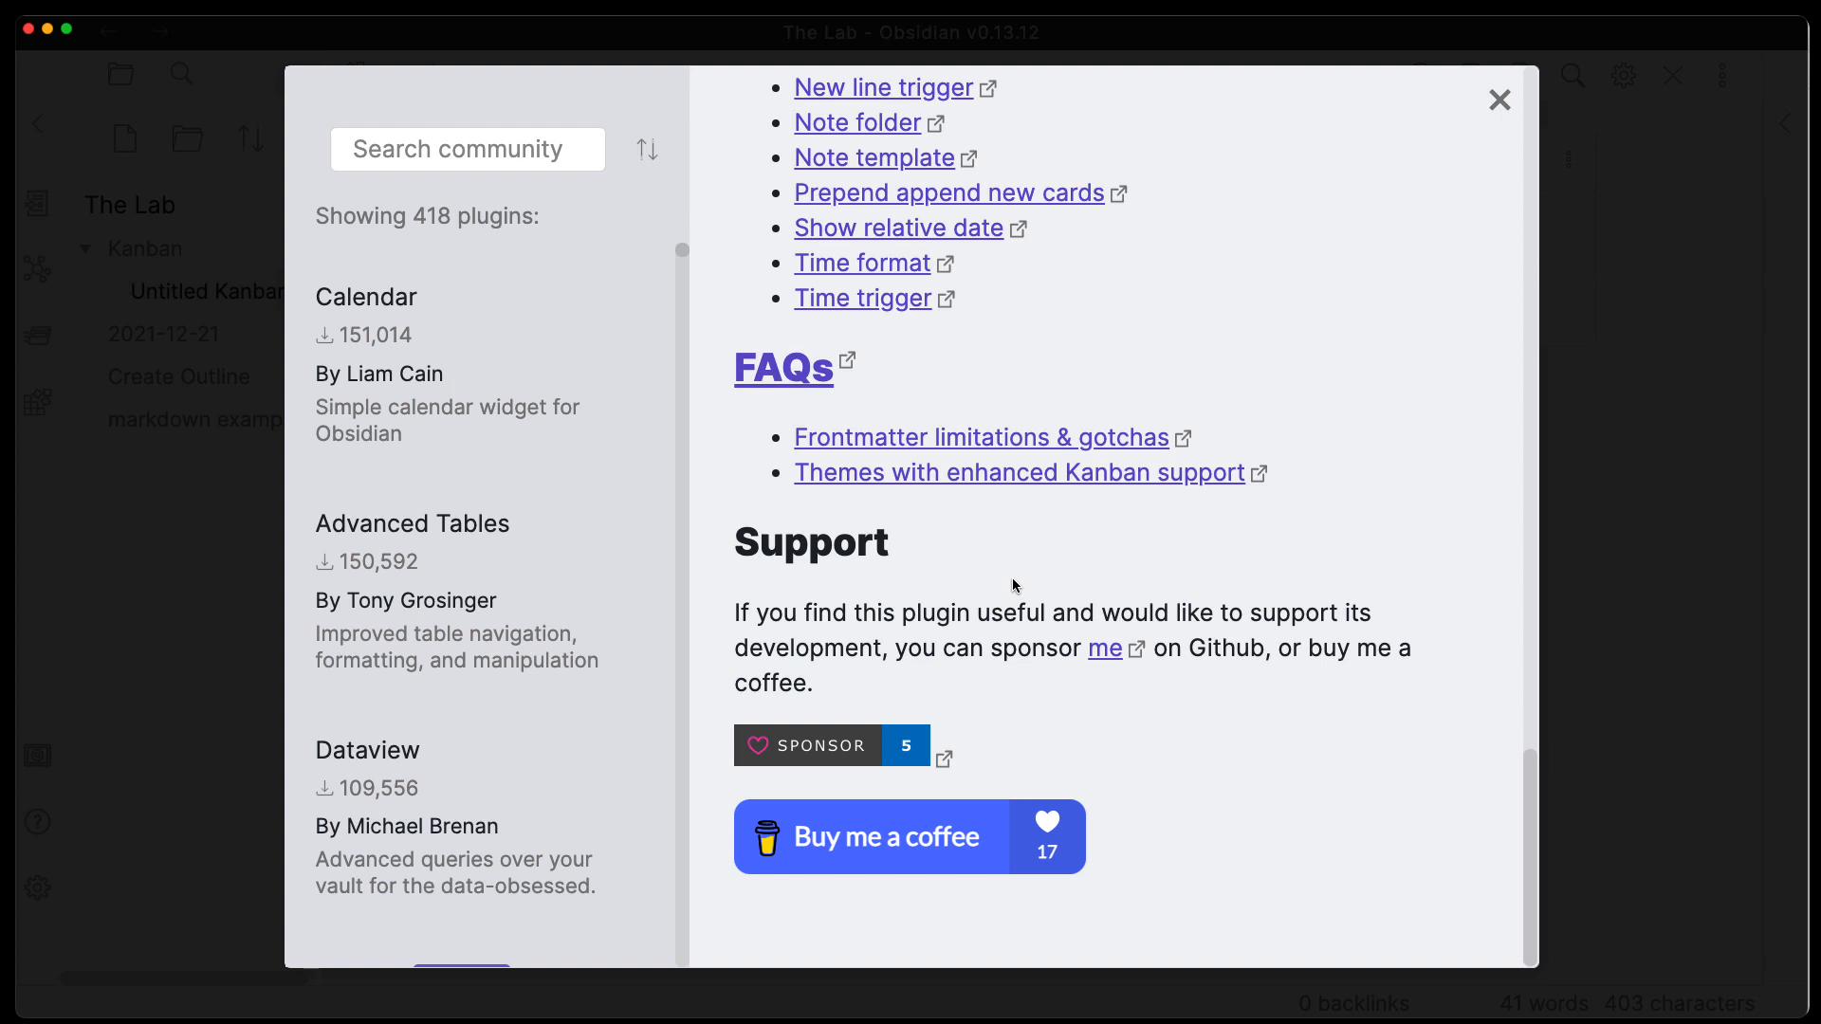
left_click(900, 871)
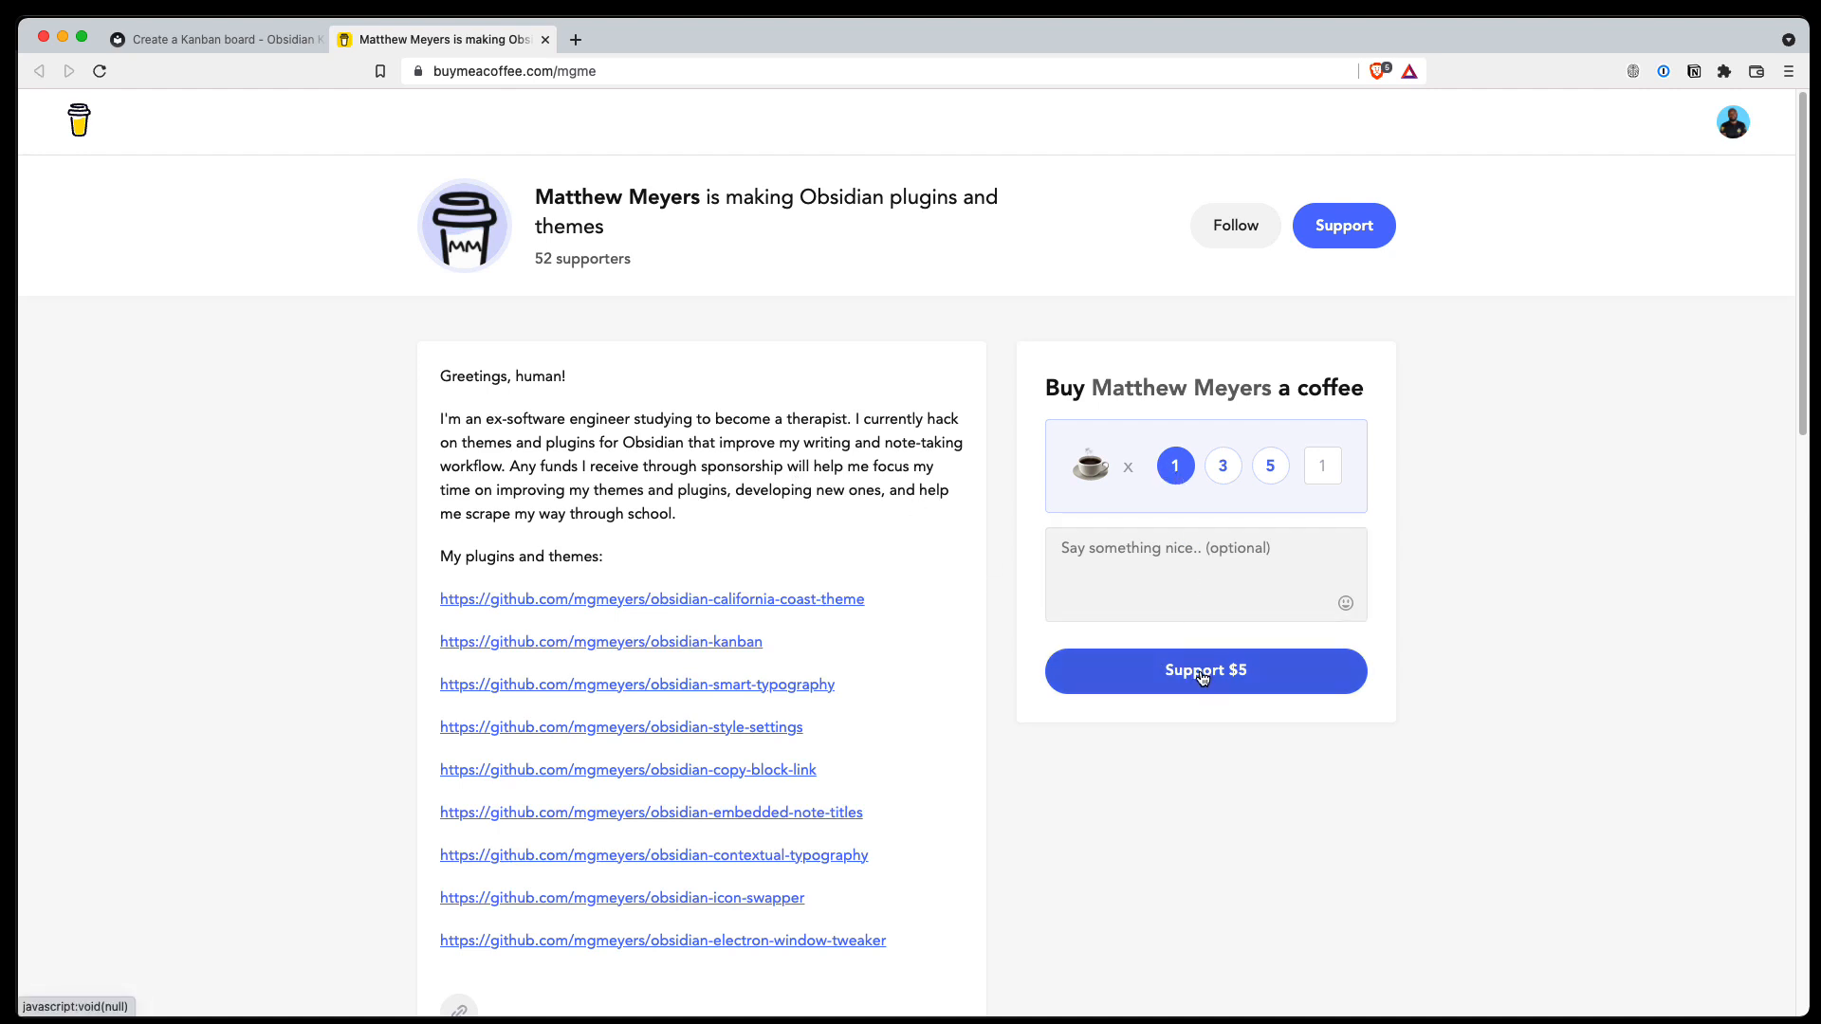
Pay $5 to support the plugin developer with one coffee, completing the reCAPTCHA check for images with stairs.
left_click(1201, 675)
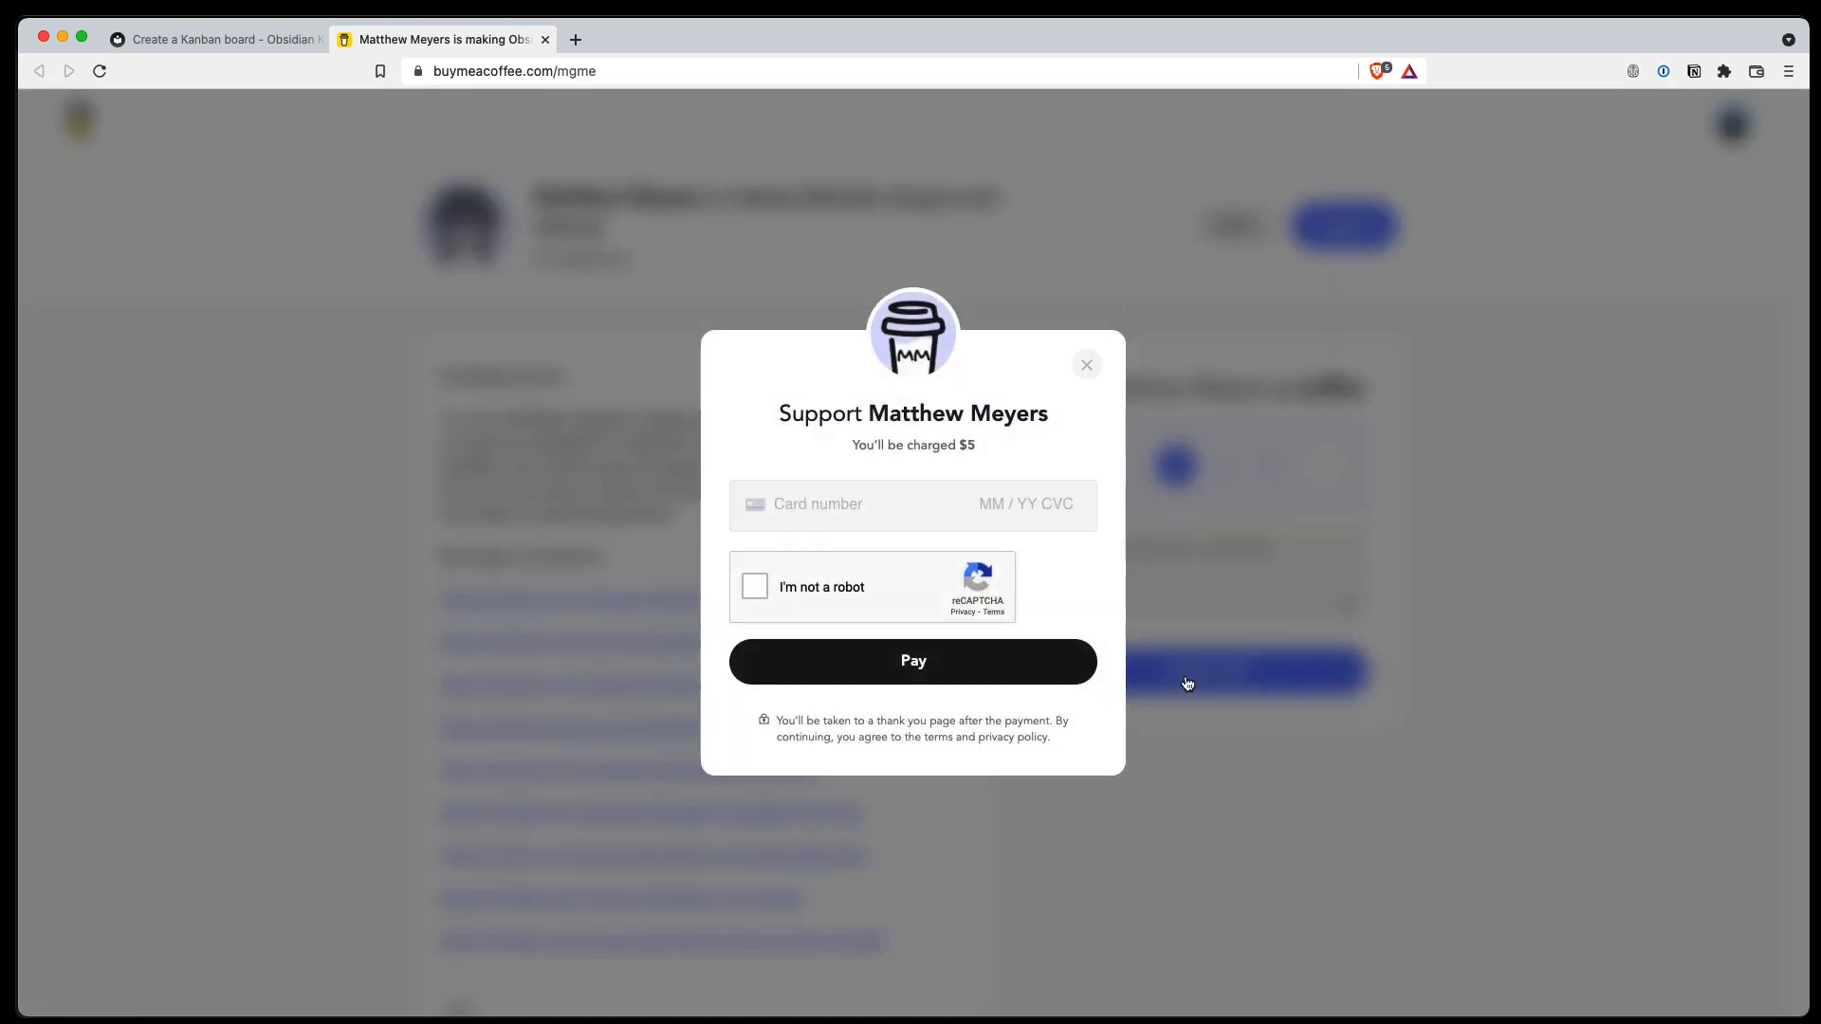
left_click(805, 583)
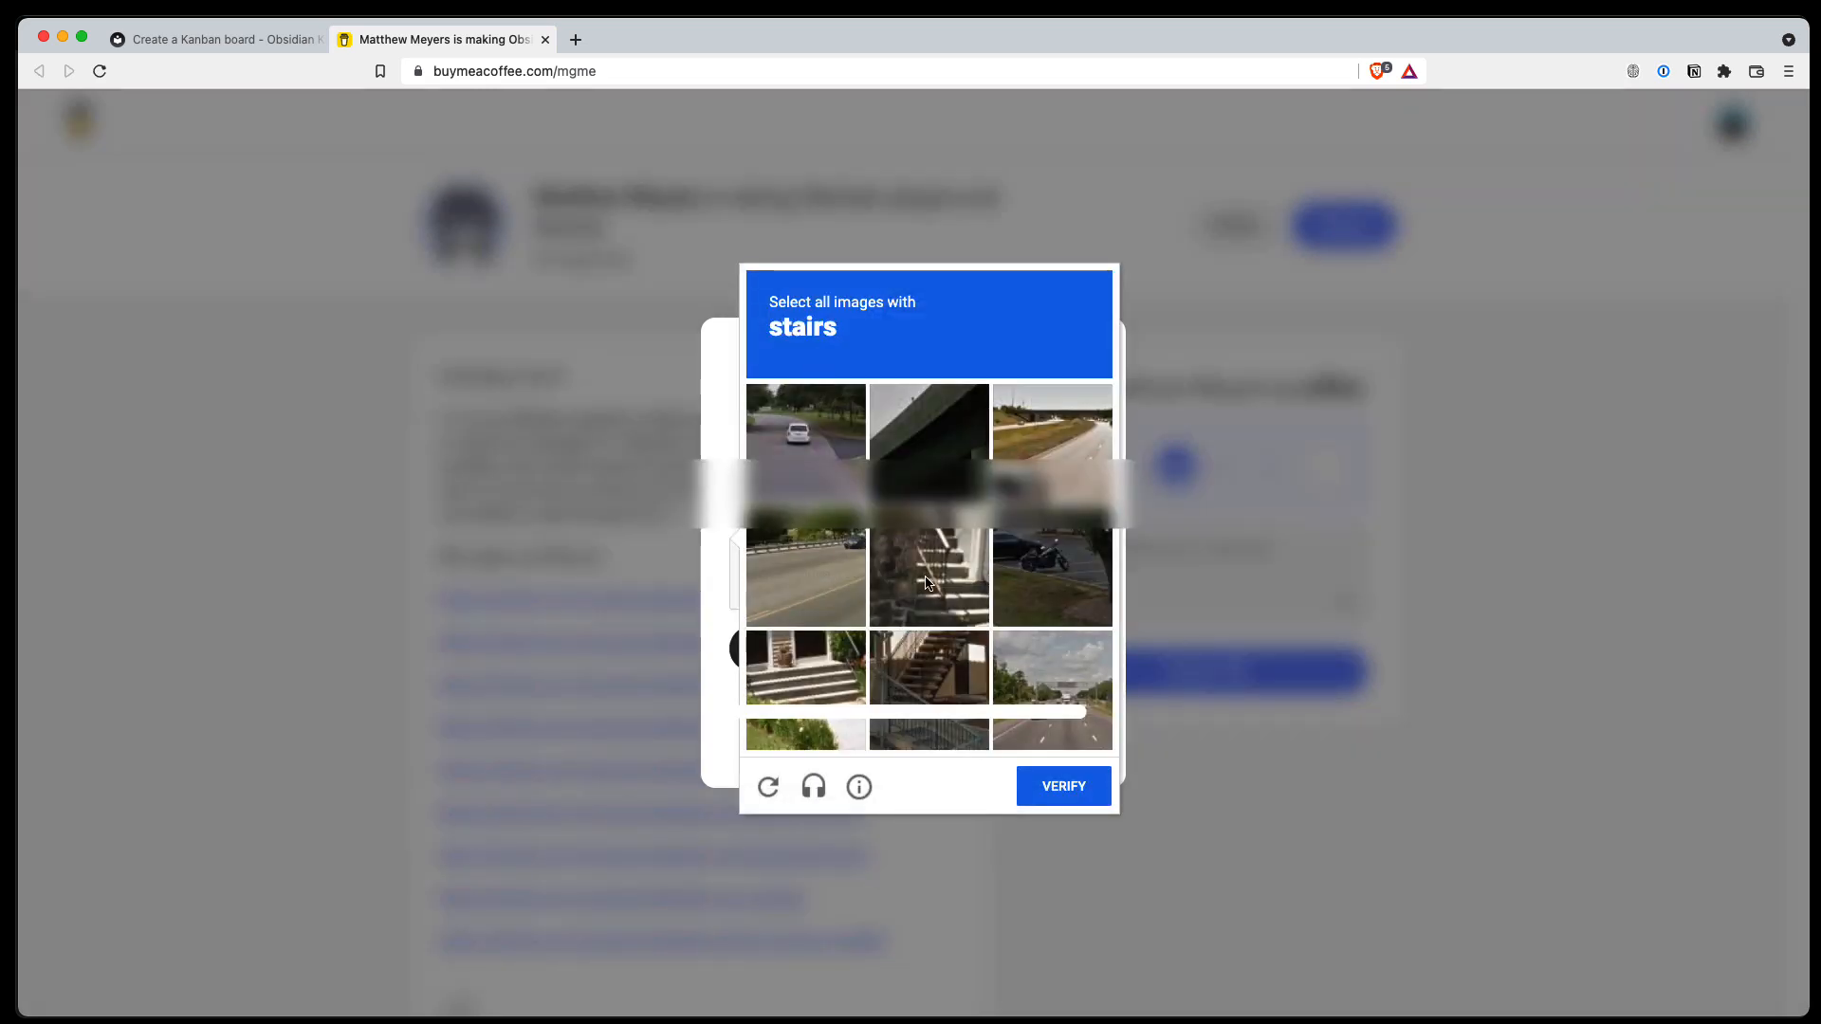
left_click(944, 600)
left_click(934, 690)
left_click(806, 672)
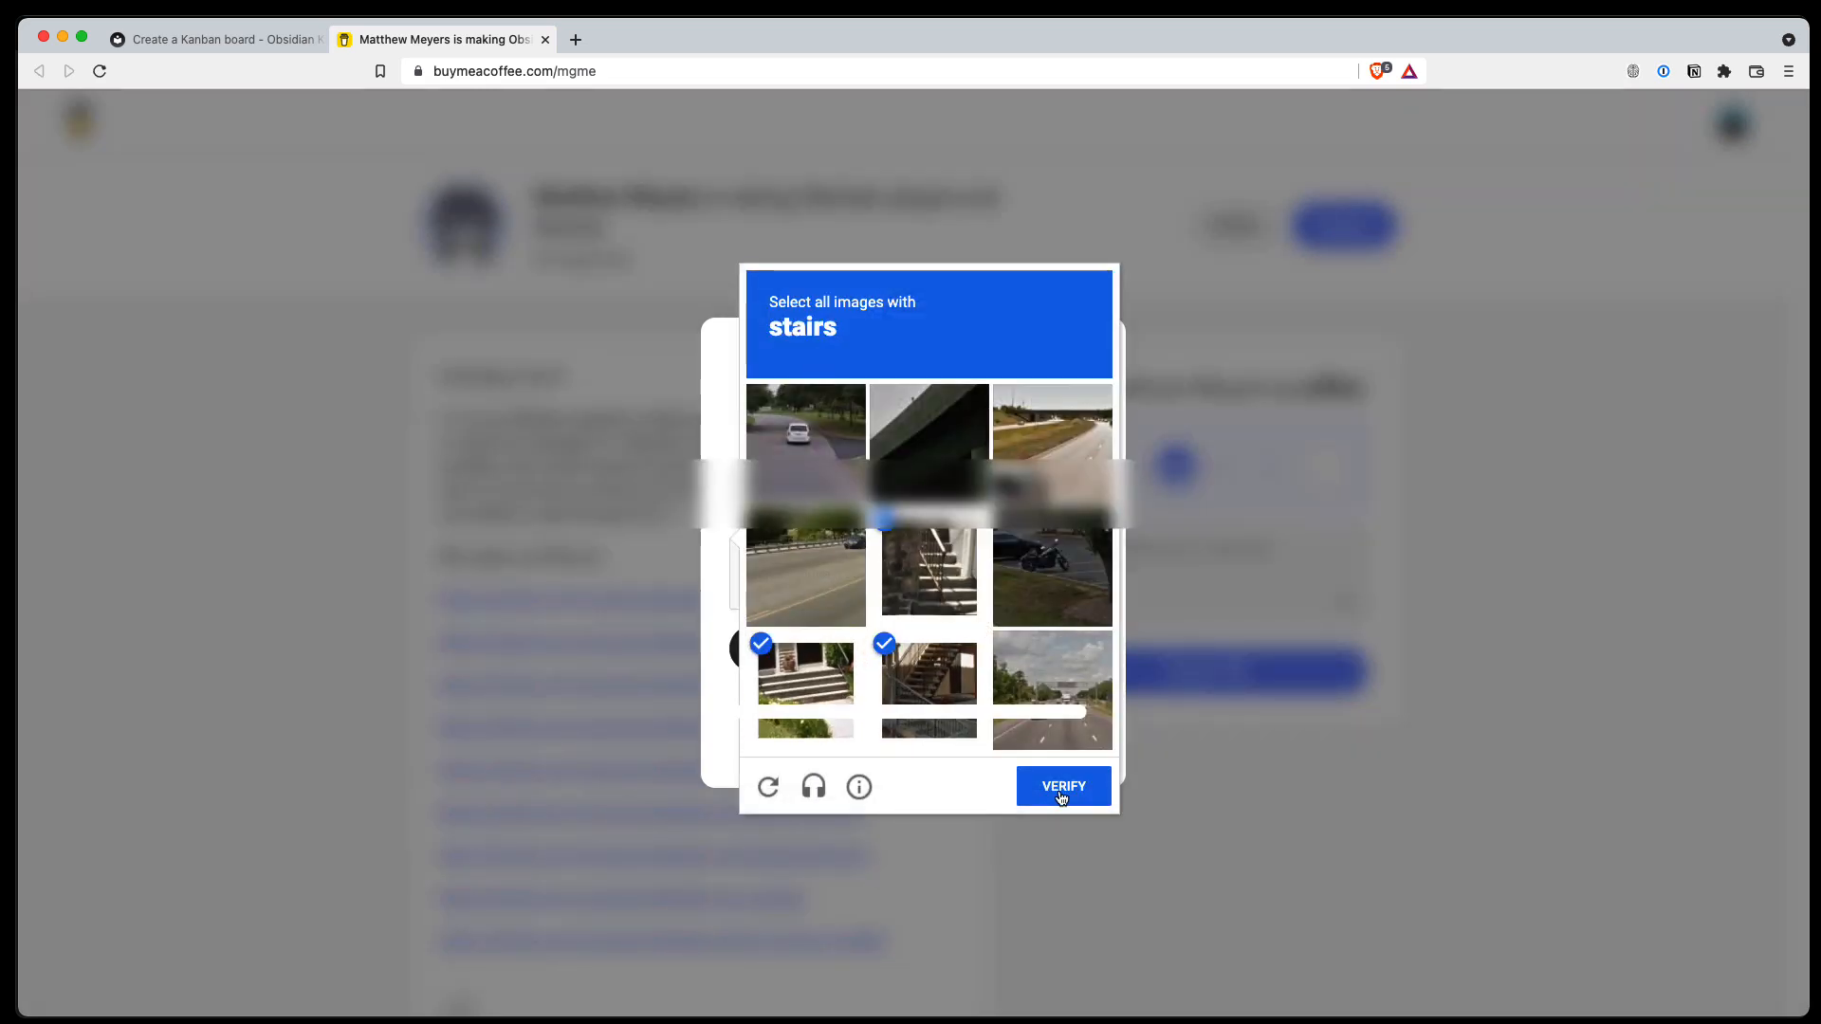
left_click(1058, 788)
left_click(918, 659)
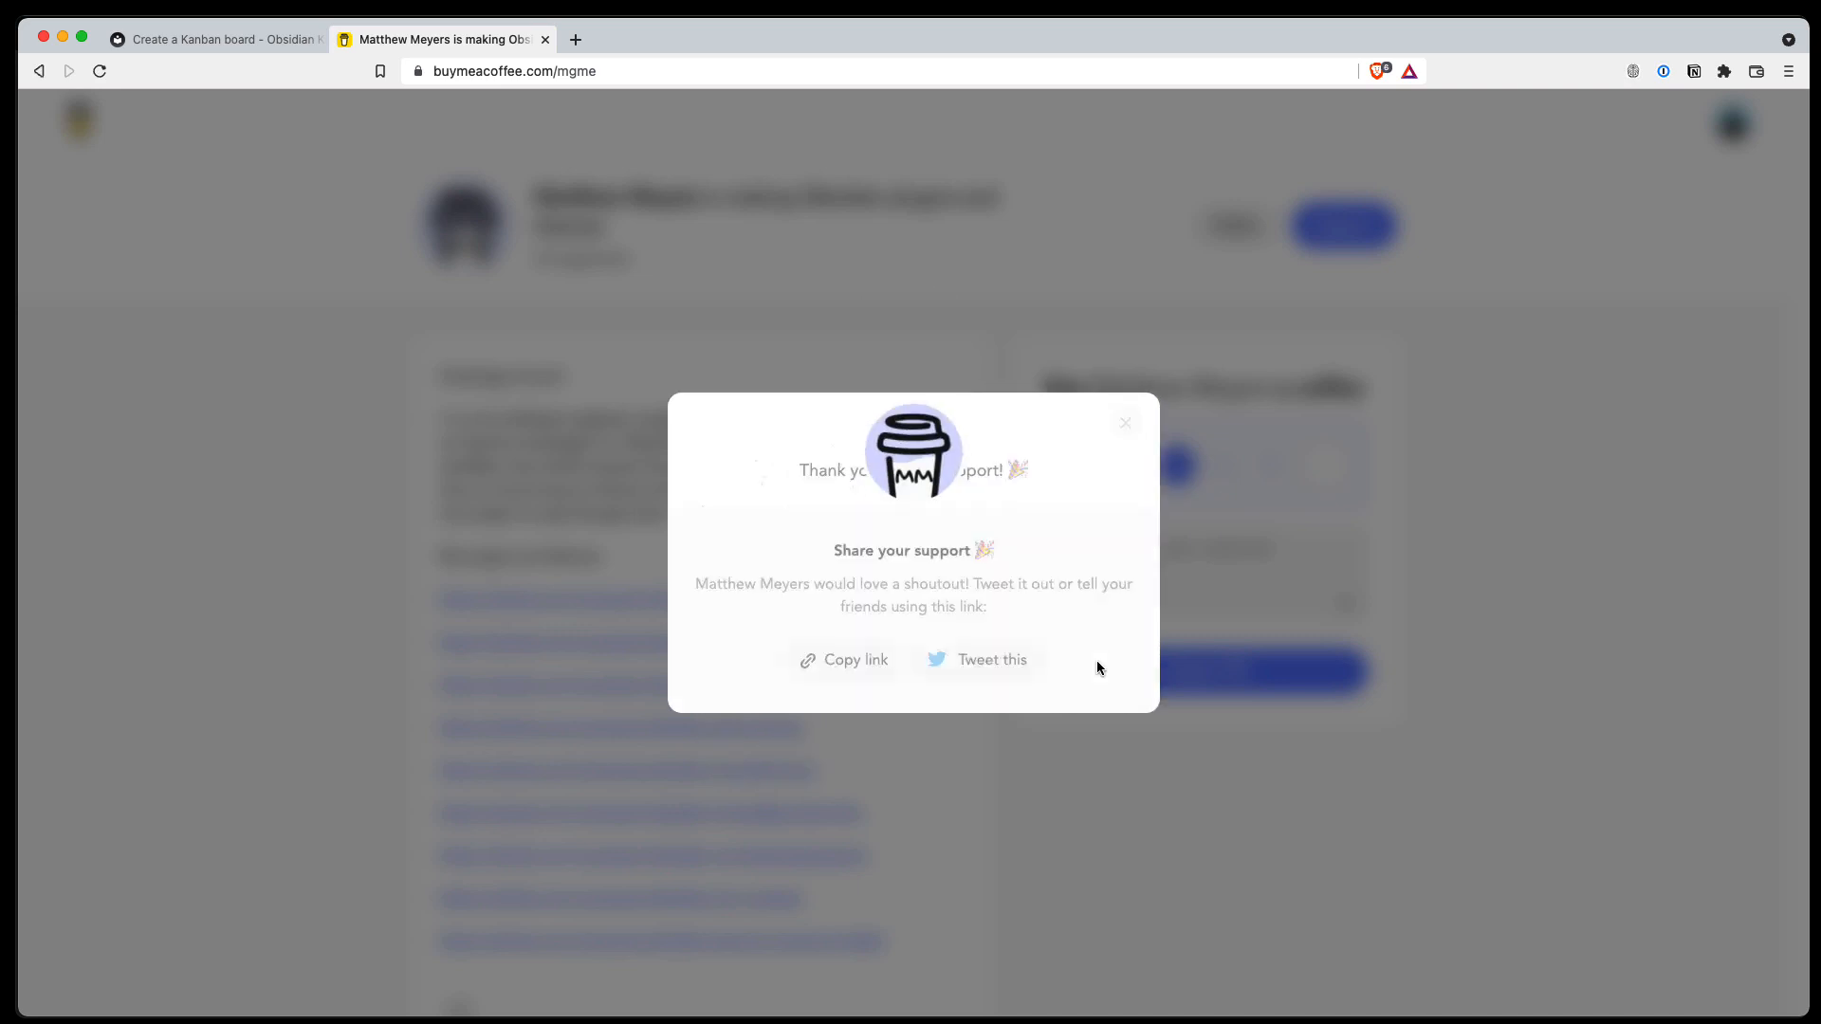